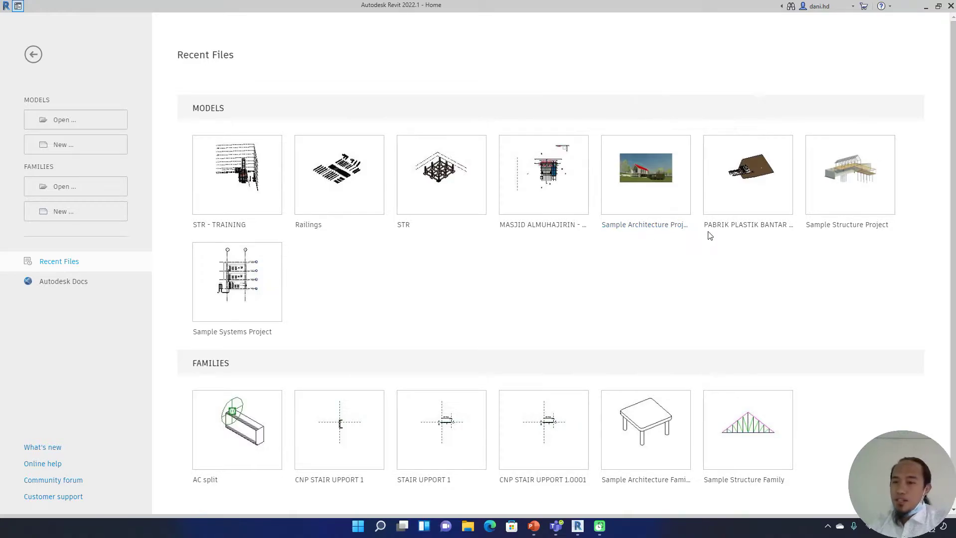
Examine the template choices offered for a new project and leave without creating one.
{"action": "mouse_move", "coordinate": [249, 340]}
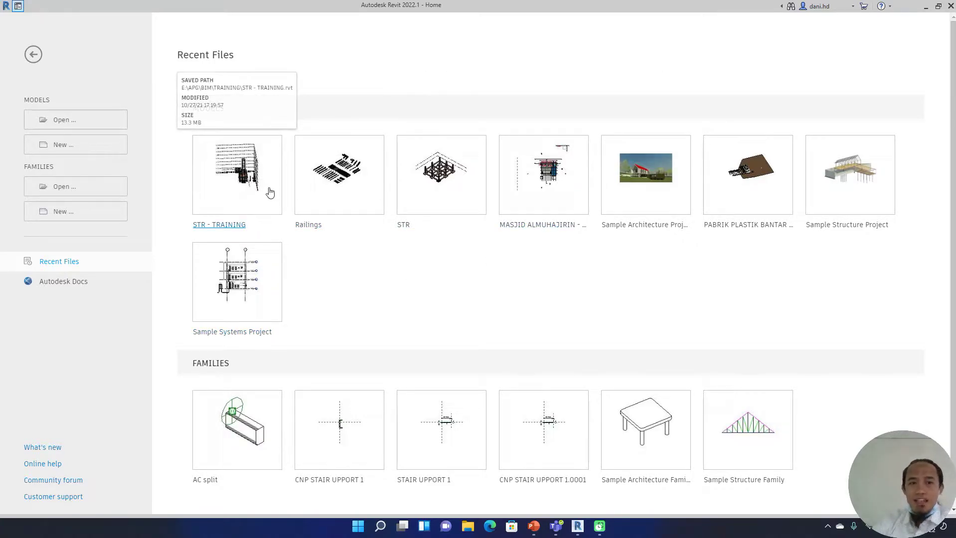
{"action": "mouse_move", "coordinate": [253, 198]}
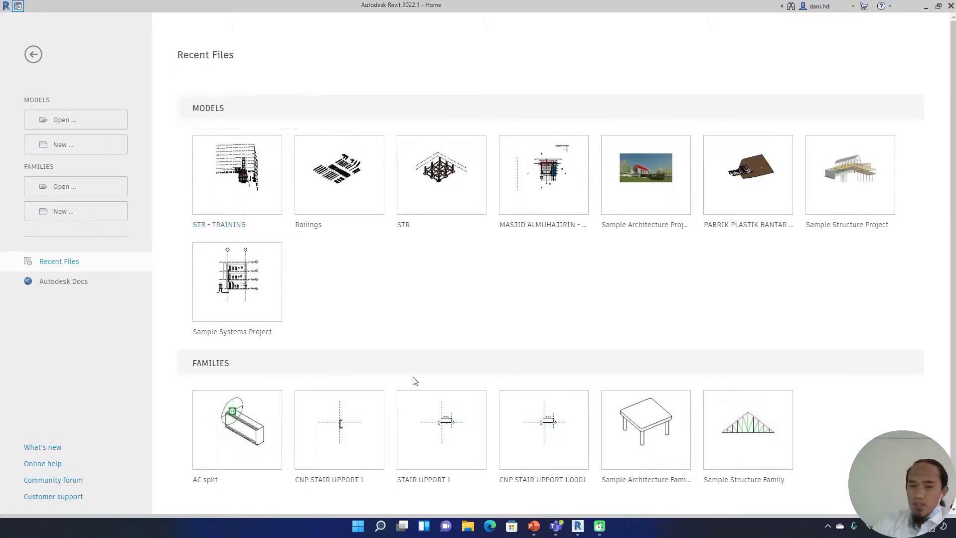
{"action": "mouse_move", "coordinate": [259, 438]}
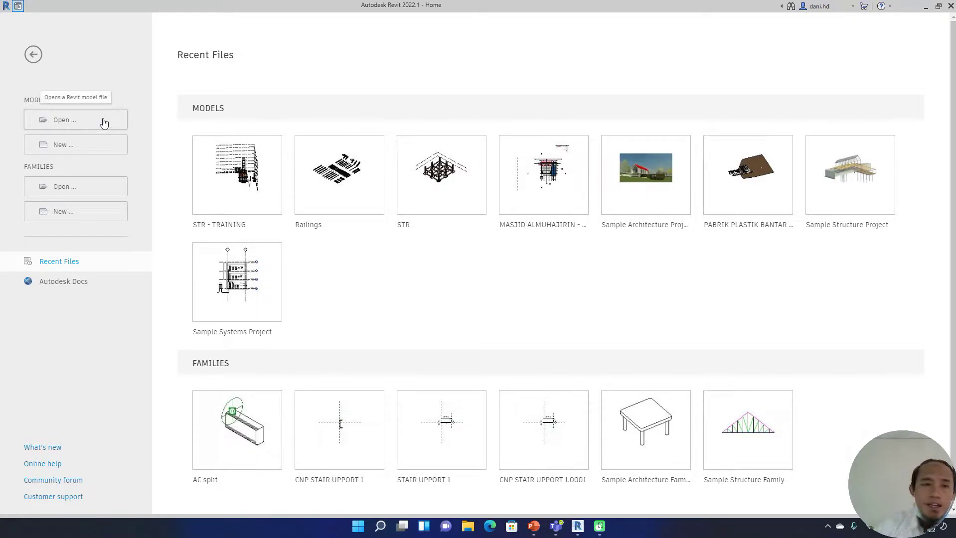
{"action": "left_click", "coordinate": [99, 152]}
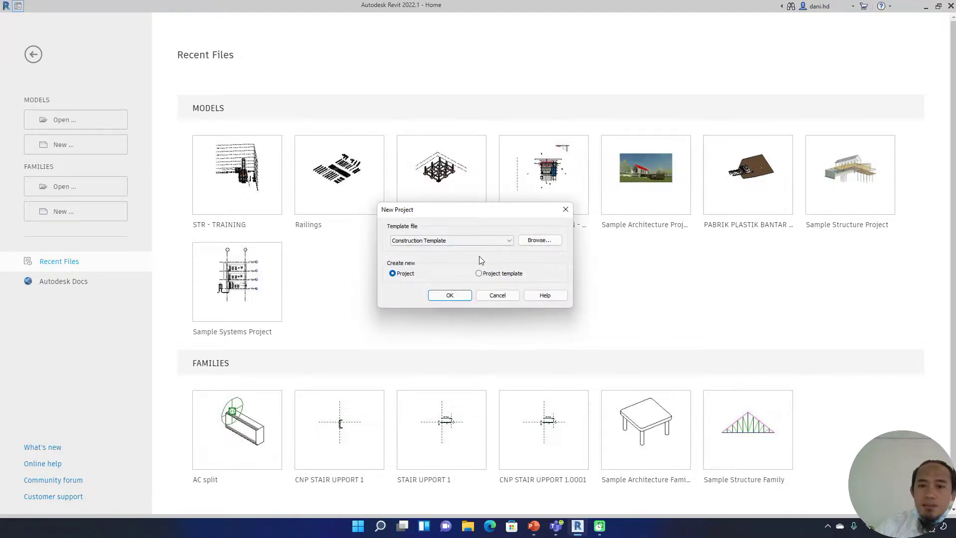
{"action": "left_click", "coordinate": [496, 242]}
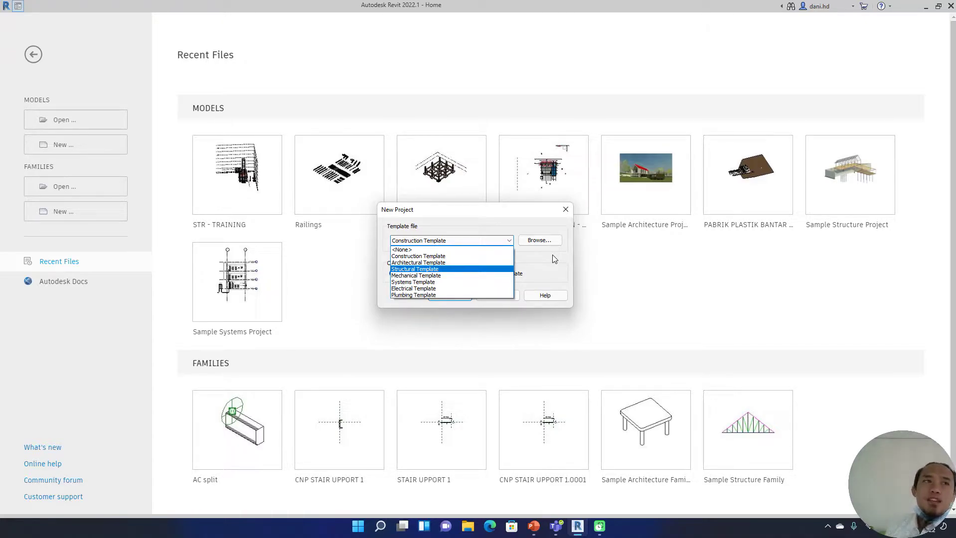
{"action": "left_click", "coordinate": [652, 314]}
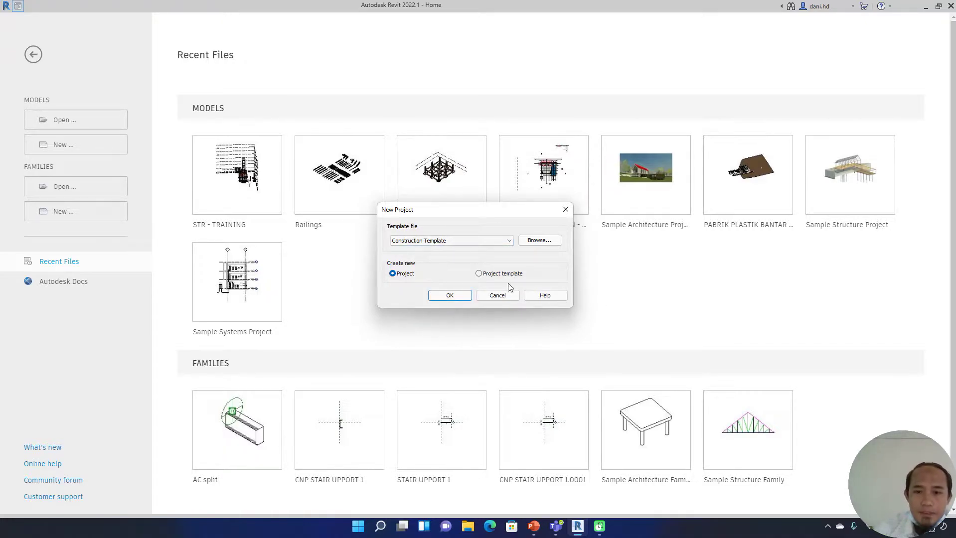
{"action": "left_click", "coordinate": [510, 298]}
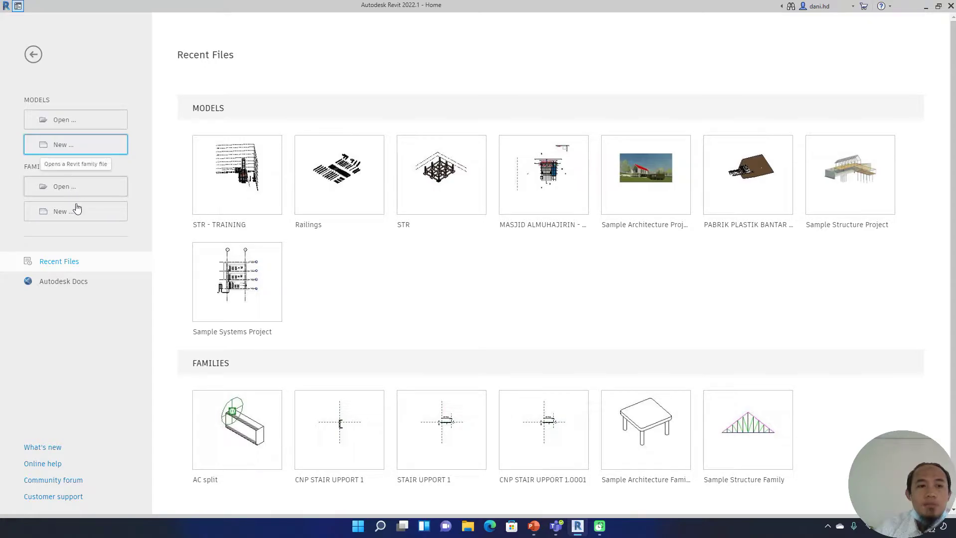
Start a new family and look through the template files in the English family templates folder.
{"action": "left_click", "coordinate": [76, 215]}
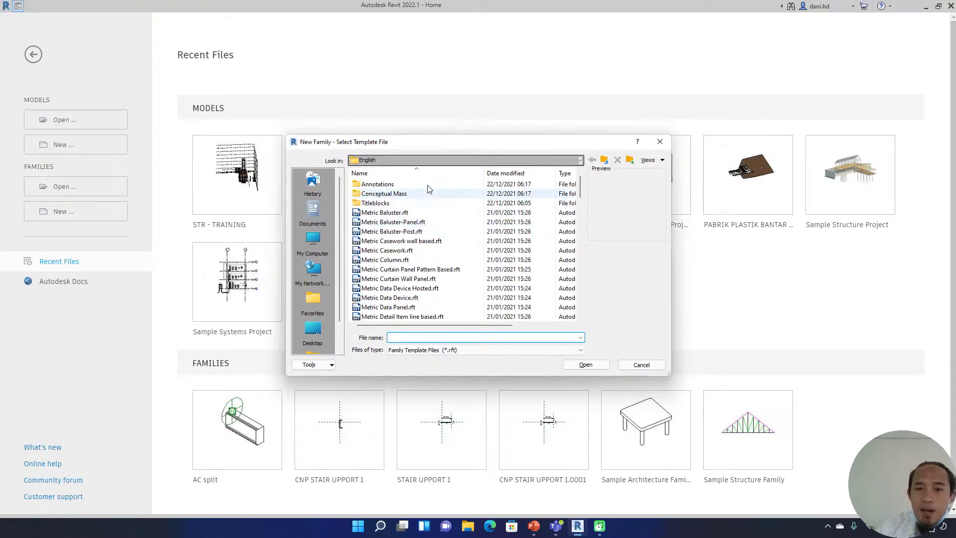
{"action": "left_click", "coordinate": [404, 160]}
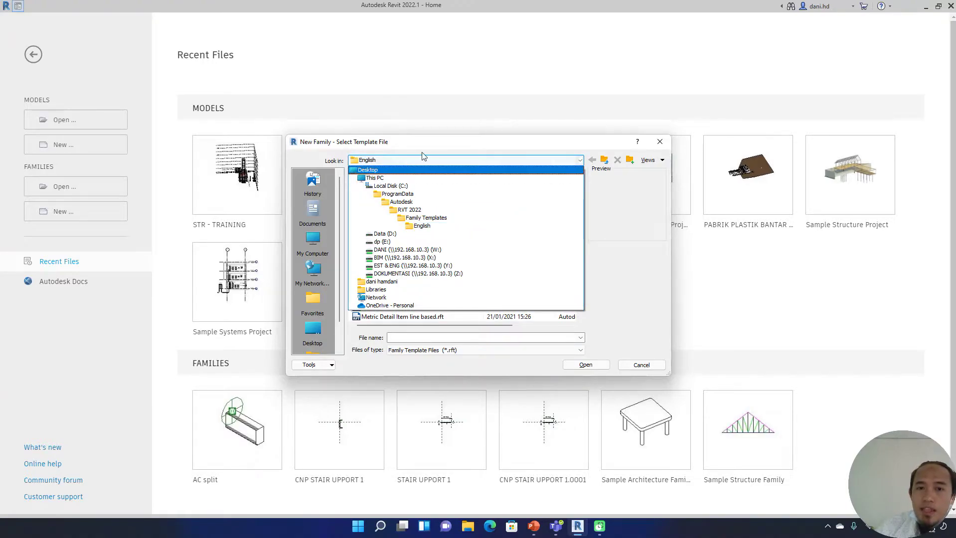
{"action": "left_click", "coordinate": [452, 226]}
{"action": "scroll", "coordinate": [490, 279], "scroll_direction": "down", "scroll_amount": 8}
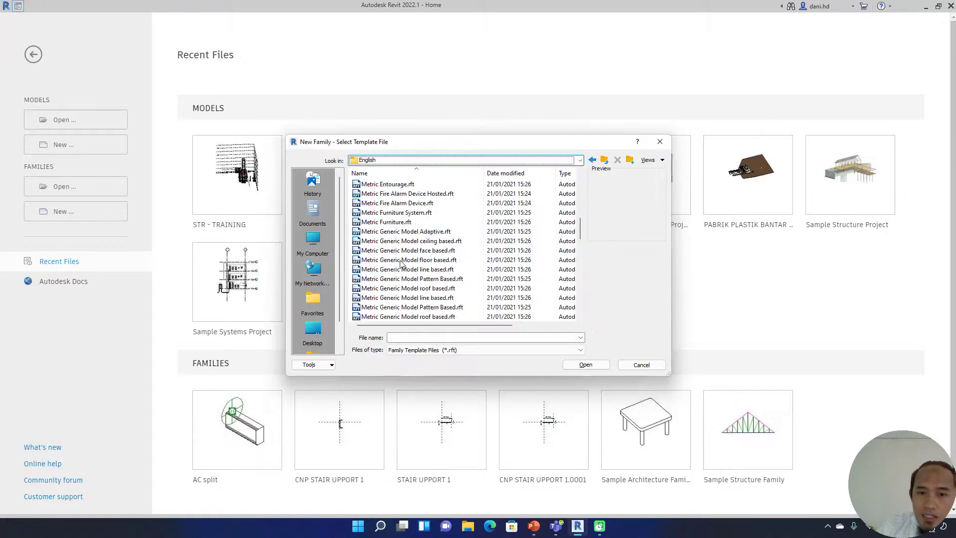
{"action": "scroll", "coordinate": [490, 282], "scroll_direction": "down", "scroll_amount": 5}
{"action": "mouse_move", "coordinate": [578, 278]}
{"action": "left_mouse_down"}
{"action": "mouse_move", "coordinate": [580, 309]}
{"action": "mouse_move", "coordinate": [588, 186]}
{"action": "left_mouse_up"}
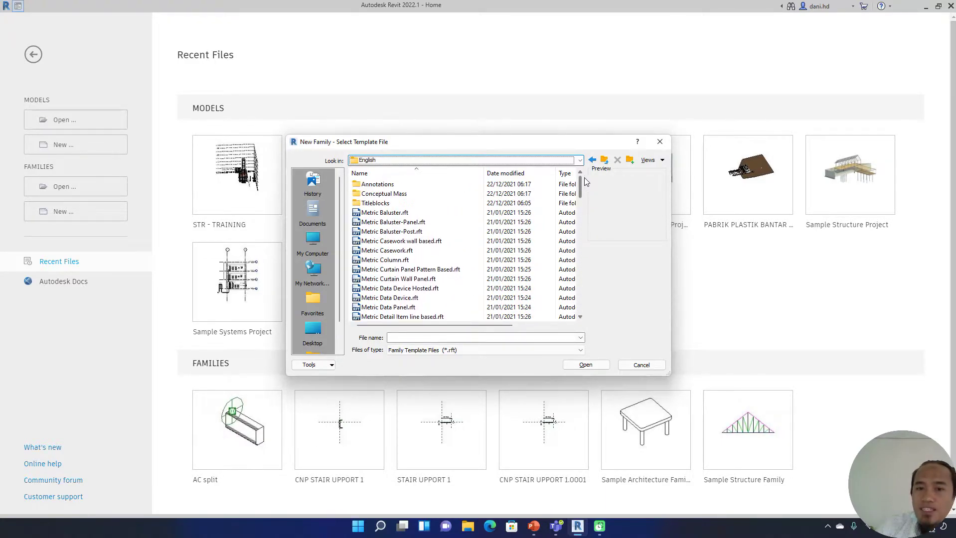
Preview the metric family templates one by one, starting with Metric Baluster.rft, and leave without creating a family.
{"action": "left_click", "coordinate": [401, 213]}
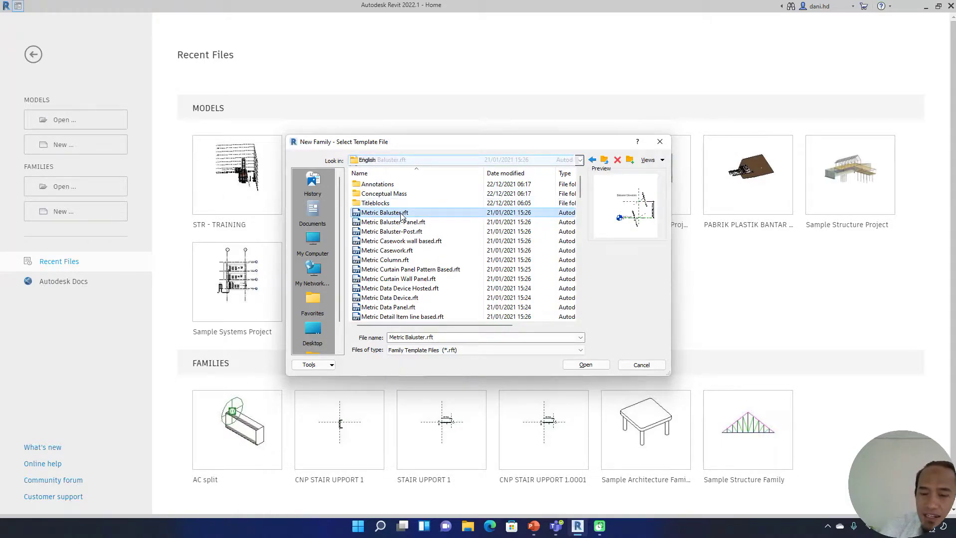
{"action": "key", "text": "Down"}
{"action": "key", "text": "Down"}
{"action": "key", "text": "Down"}
{"action": "key", "text": "Down"}
{"action": "key", "text": "Down"}
{"action": "key", "text": "Down"}
{"action": "key", "text": "Down"}
{"action": "key", "text": "Down"}
{"action": "key", "text": "Down"}
{"action": "key", "text": "Down"}
{"action": "key", "text": "Down"}
{"action": "key", "text": "Down"}
{"action": "key", "text": "Down"}
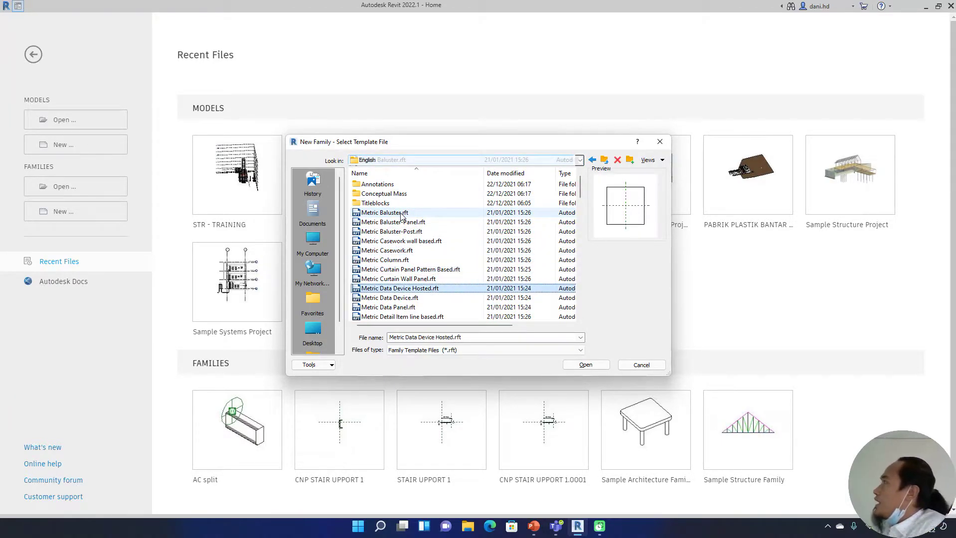
{"action": "key", "text": "Down"}
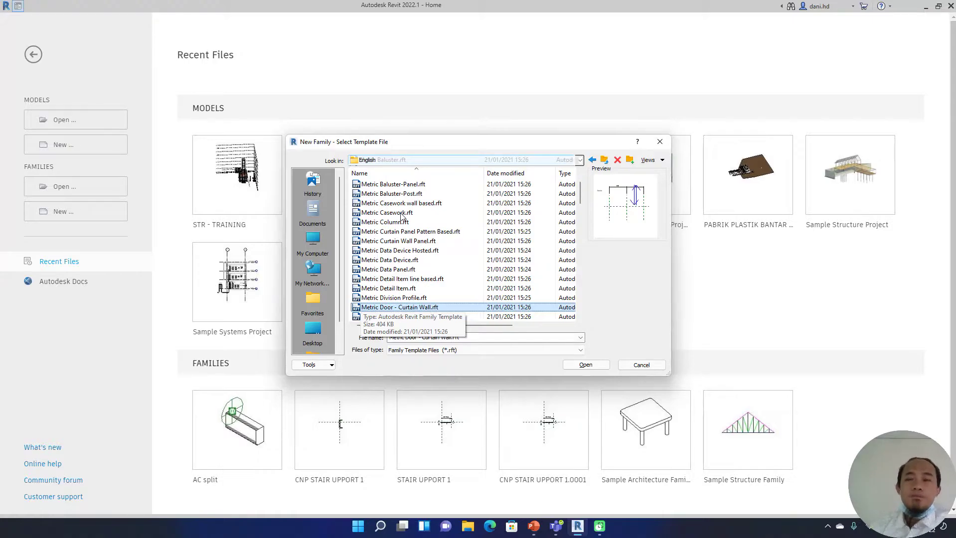
{"action": "left_click", "coordinate": [659, 142]}
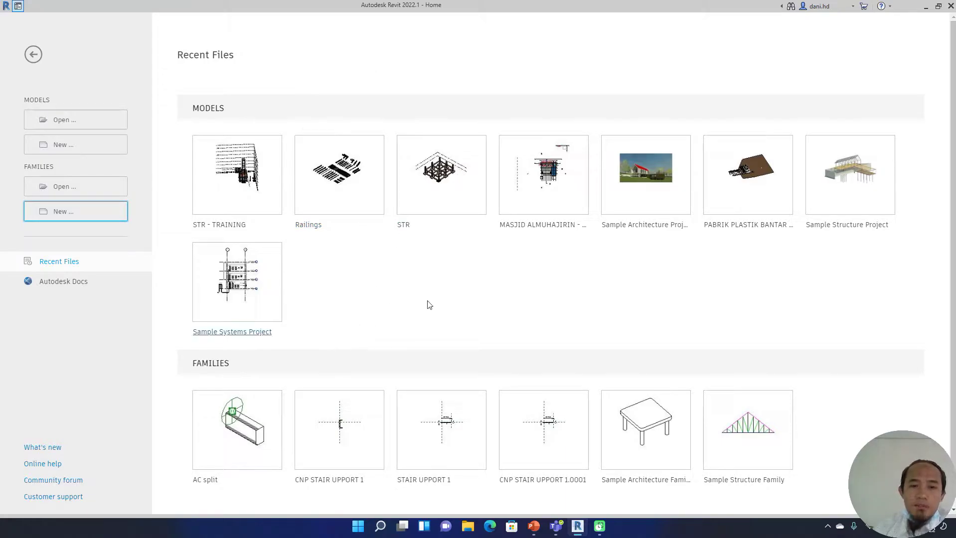
Create a new project based on the Construction Template.
{"action": "left_click", "coordinate": [96, 151]}
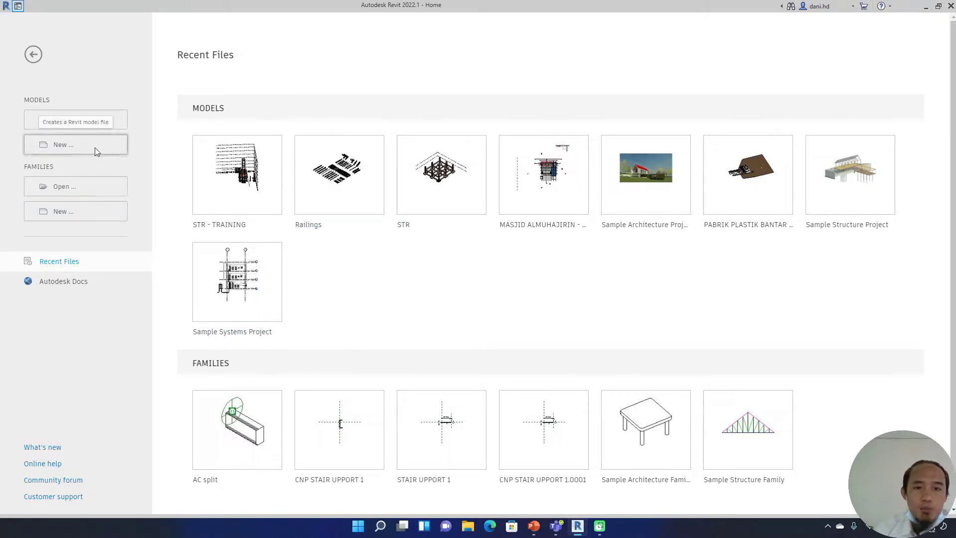
{"action": "left_click", "coordinate": [472, 241]}
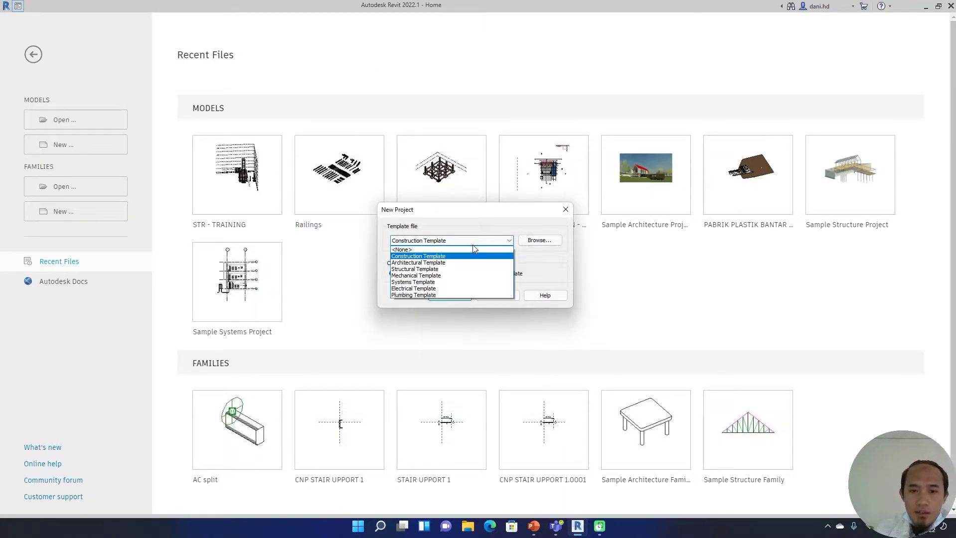
{"action": "left_click", "coordinate": [439, 256]}
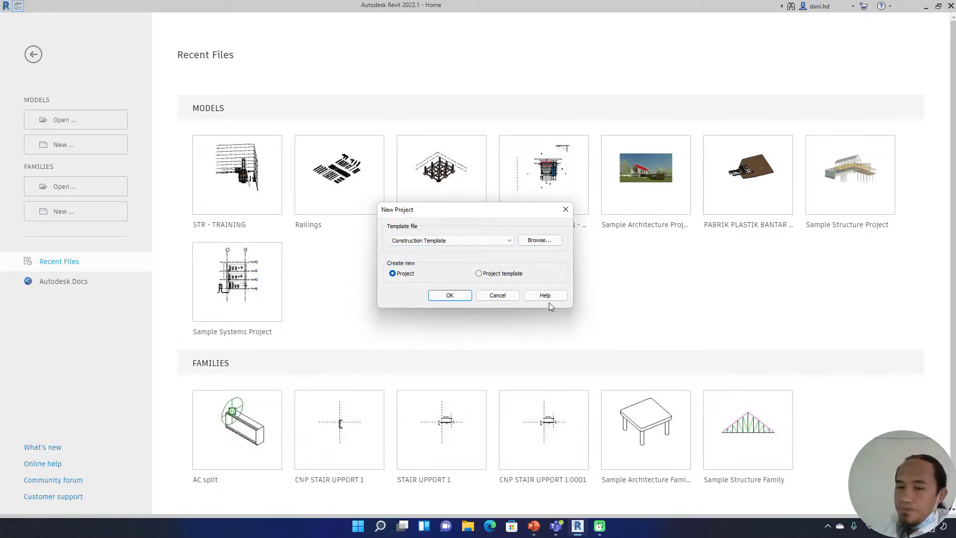
{"action": "left_click", "coordinate": [450, 296]}
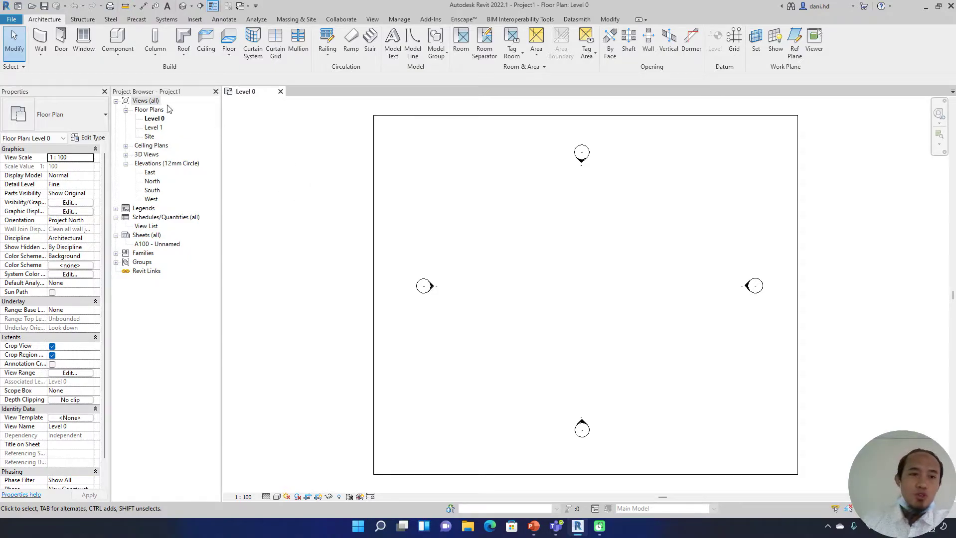
Hide the Properties palette.
{"action": "right_click", "coordinate": [280, 149]}
{"action": "mouse_move", "coordinate": [318, 294]}
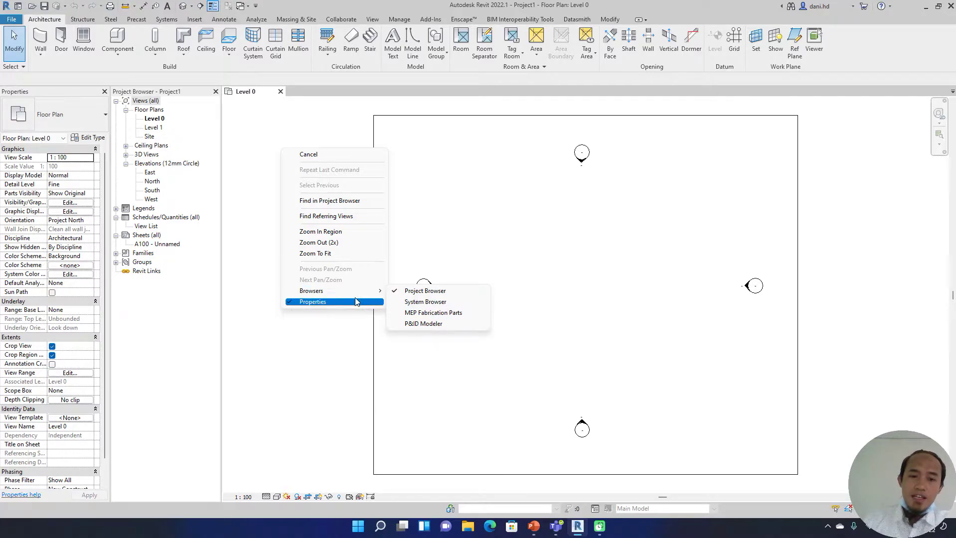
{"action": "left_click", "coordinate": [328, 303]}
Show the Properties palette again and widen the Project Browser.
{"action": "right_click", "coordinate": [195, 191]}
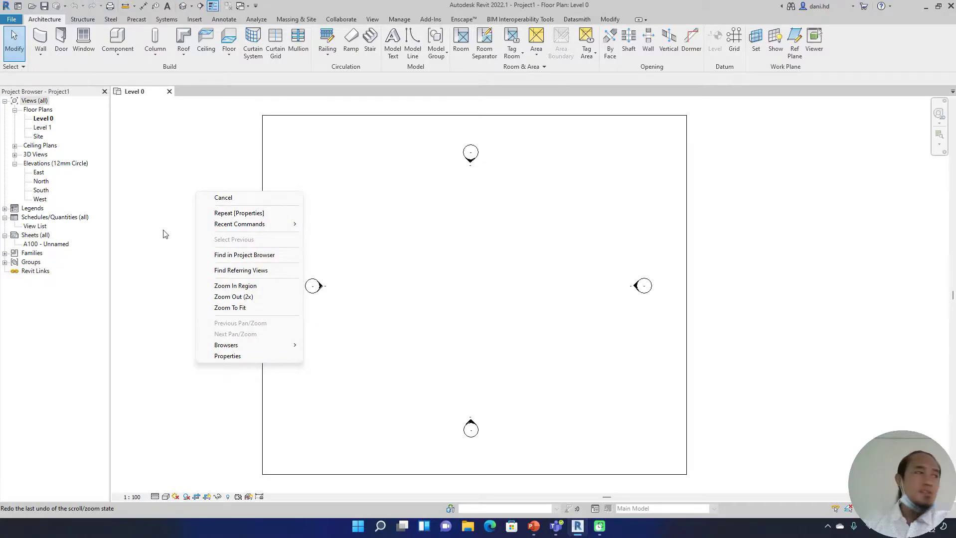
{"action": "right_click", "coordinate": [173, 182]}
{"action": "left_click", "coordinate": [217, 345]}
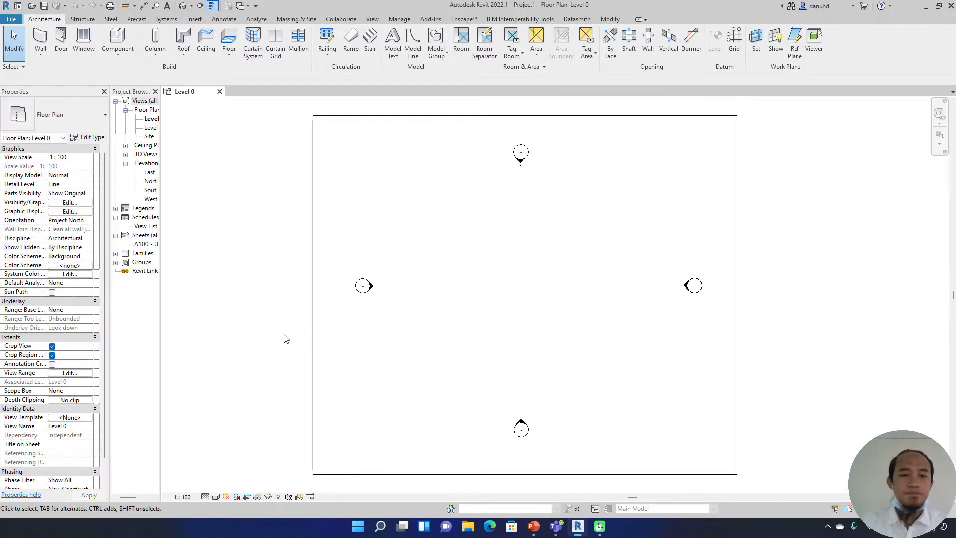
{"action": "left_click_drag", "start_coordinate": [160, 148], "coordinate": [197, 148]}
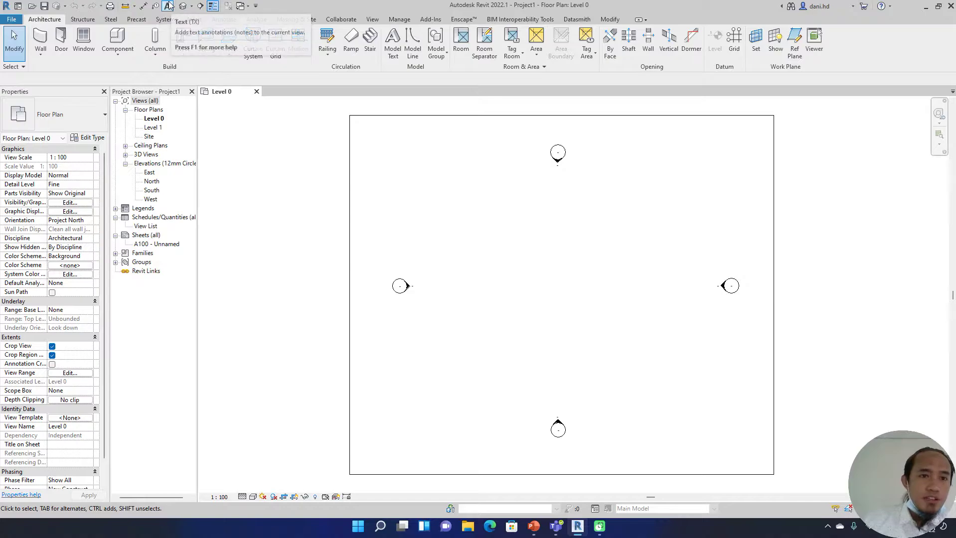
Examine the customization options and the command list of the Quick Access Toolbar without changing them.
{"action": "left_click", "coordinate": [256, 6]}
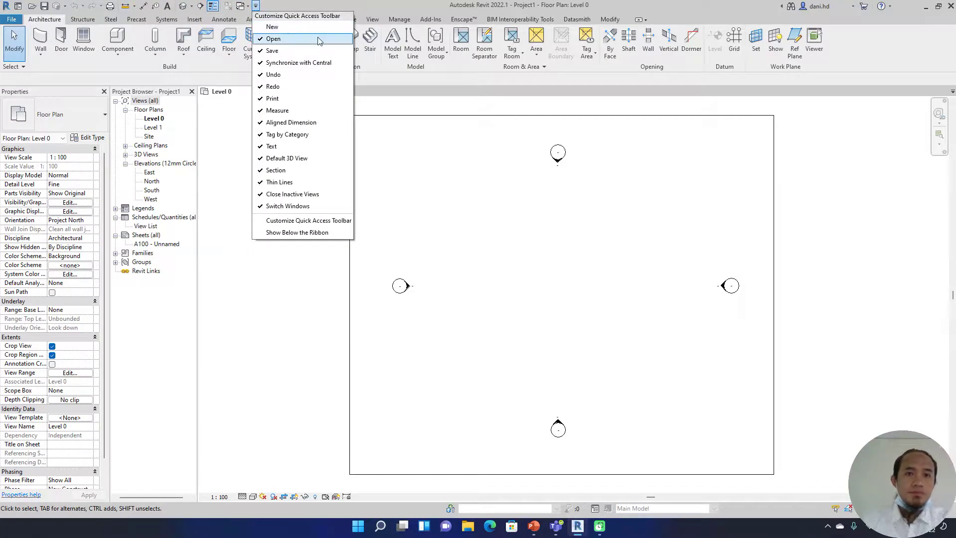
{"action": "left_click", "coordinate": [335, 5]}
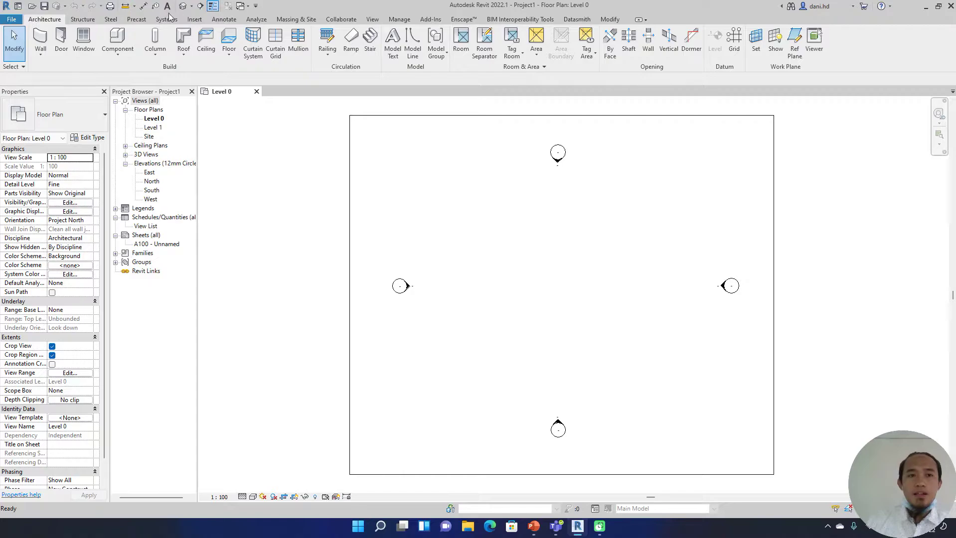
{"action": "left_click", "coordinate": [255, 6]}
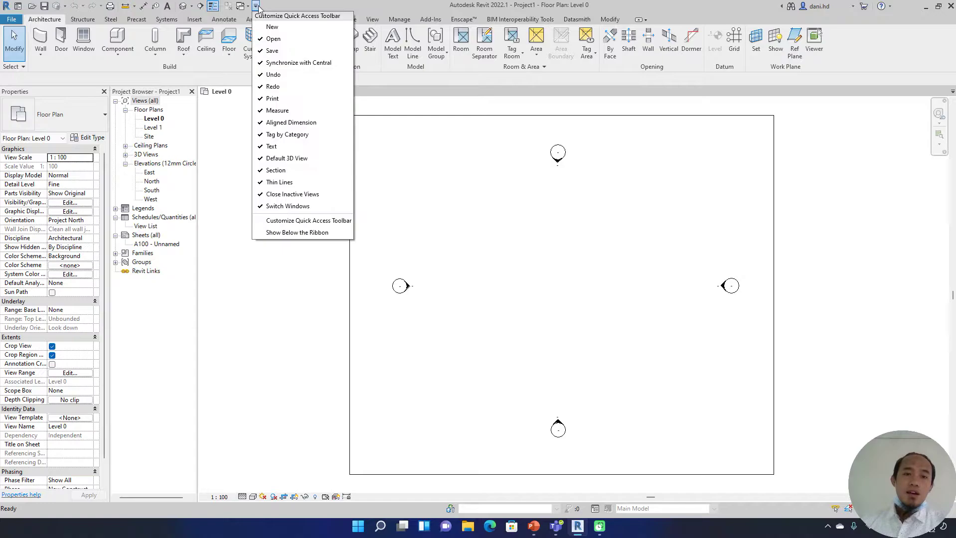
{"action": "left_click", "coordinate": [300, 220]}
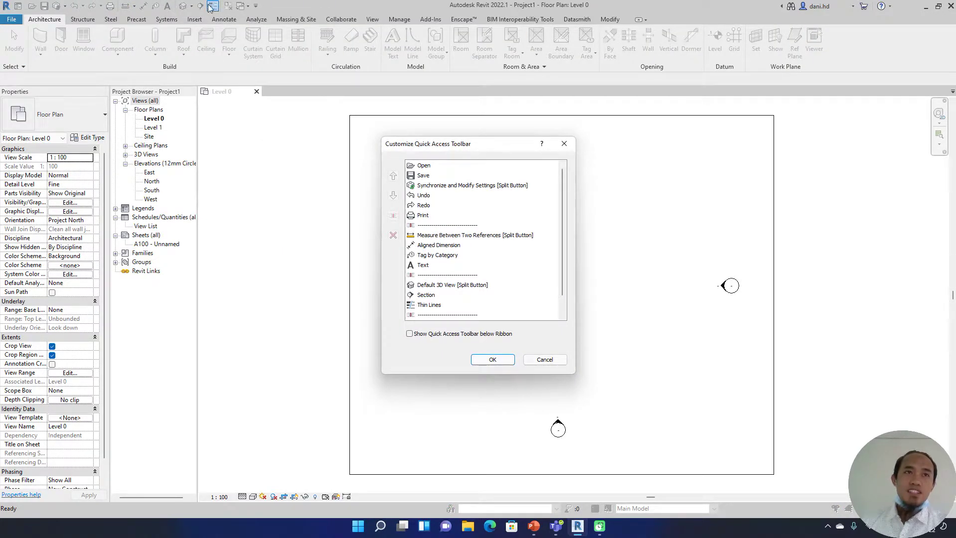
{"action": "left_click", "coordinate": [564, 144]}
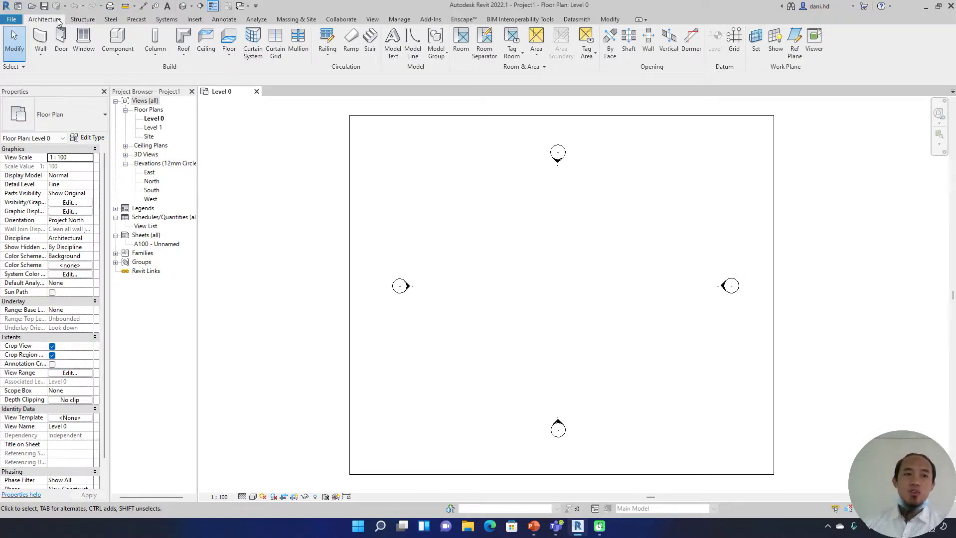
Compare the sets of tools offered for the steel, precast and systems disciplines.
{"action": "left_click", "coordinate": [116, 21]}
{"action": "left_click", "coordinate": [143, 22]}
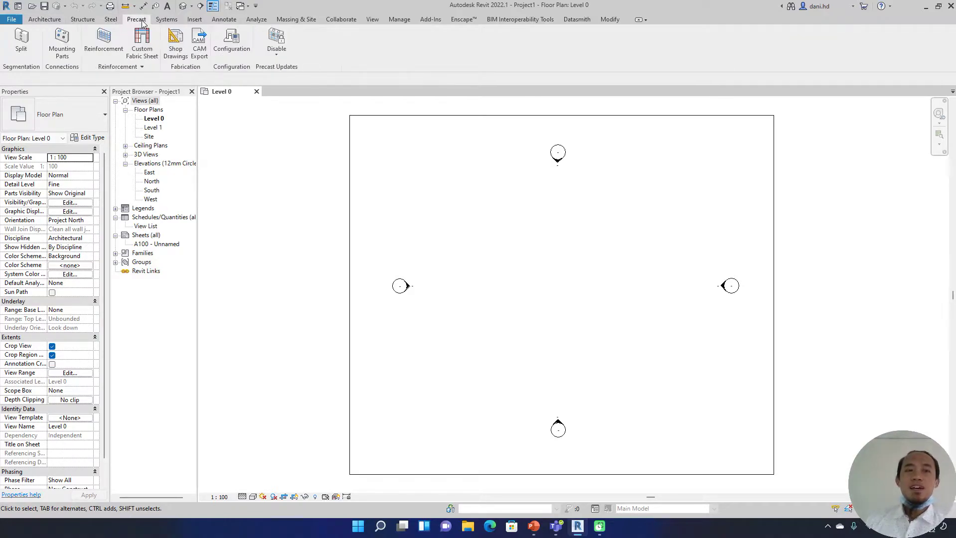
{"action": "left_click", "coordinate": [174, 20]}
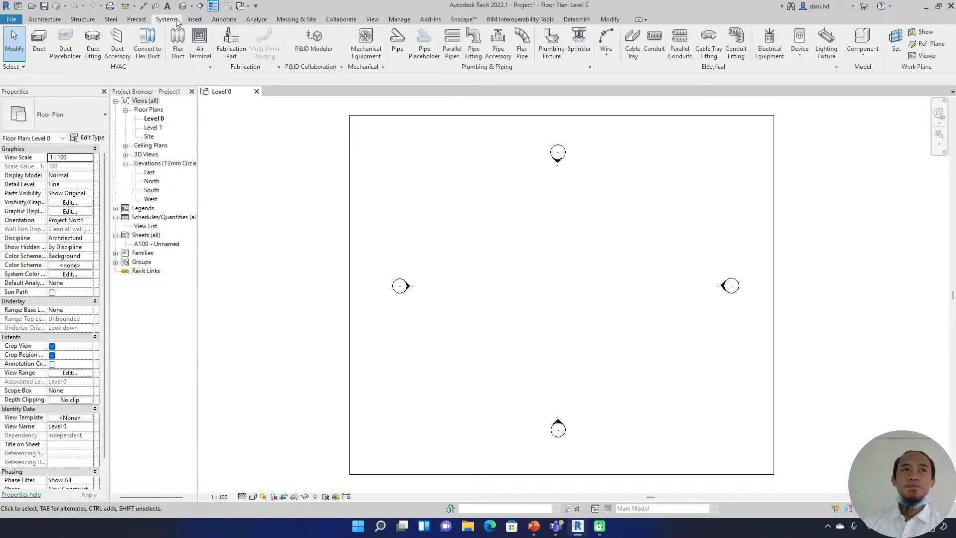
{"action": "left_click", "coordinate": [130, 21]}
{"action": "left_click", "coordinate": [112, 21]}
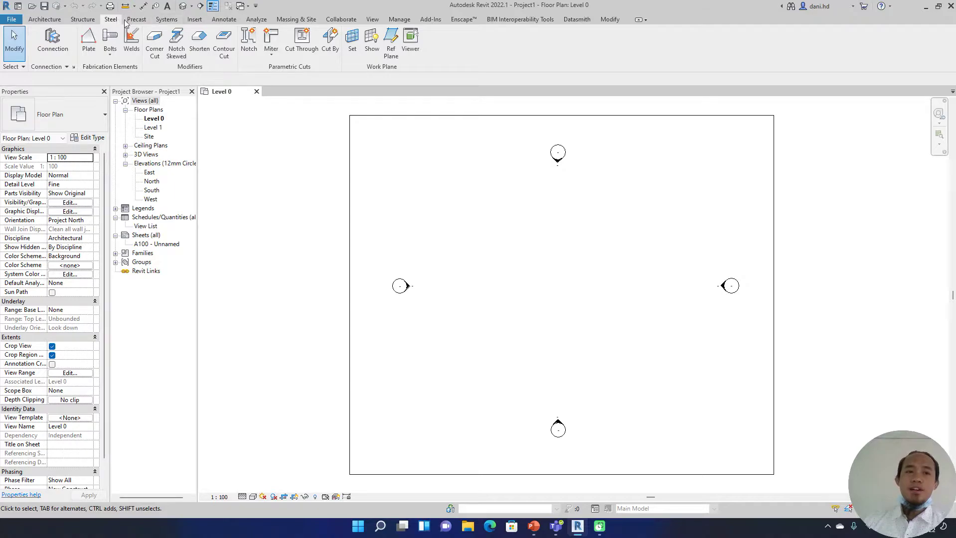
{"action": "left_click", "coordinate": [136, 21]}
{"action": "left_click", "coordinate": [166, 20]}
{"action": "left_click", "coordinate": [142, 22]}
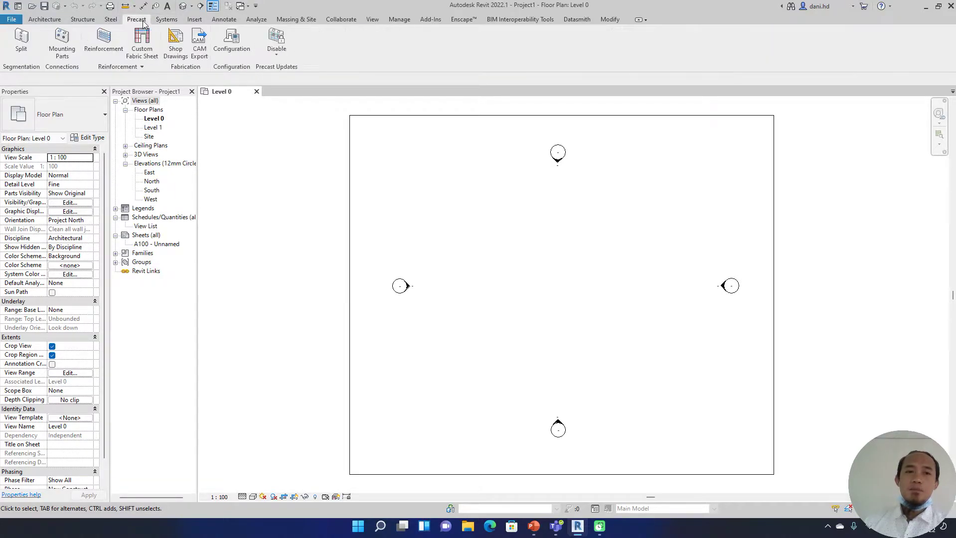
{"action": "left_click", "coordinate": [166, 21]}
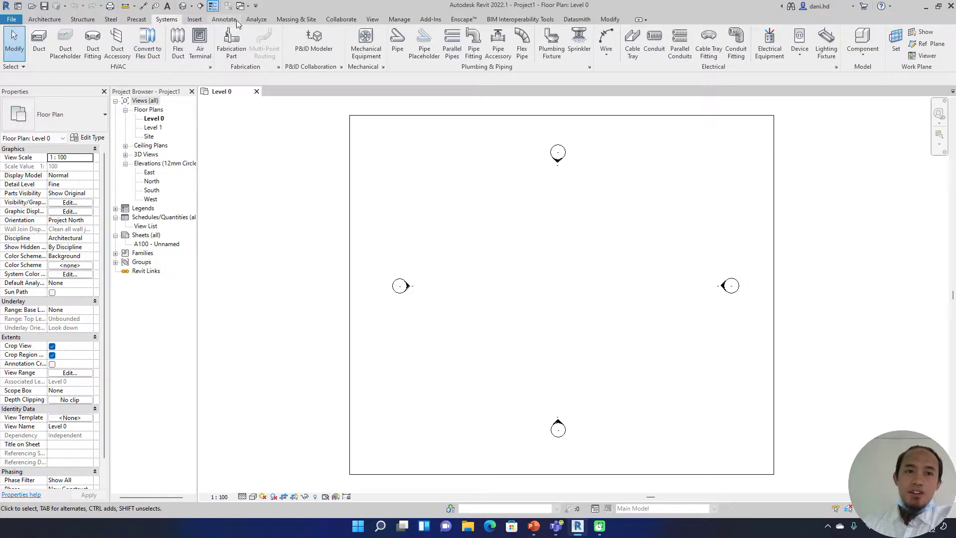
Examine the architectural building tools, including the variants offered for components and columns.
{"action": "left_click", "coordinate": [58, 22]}
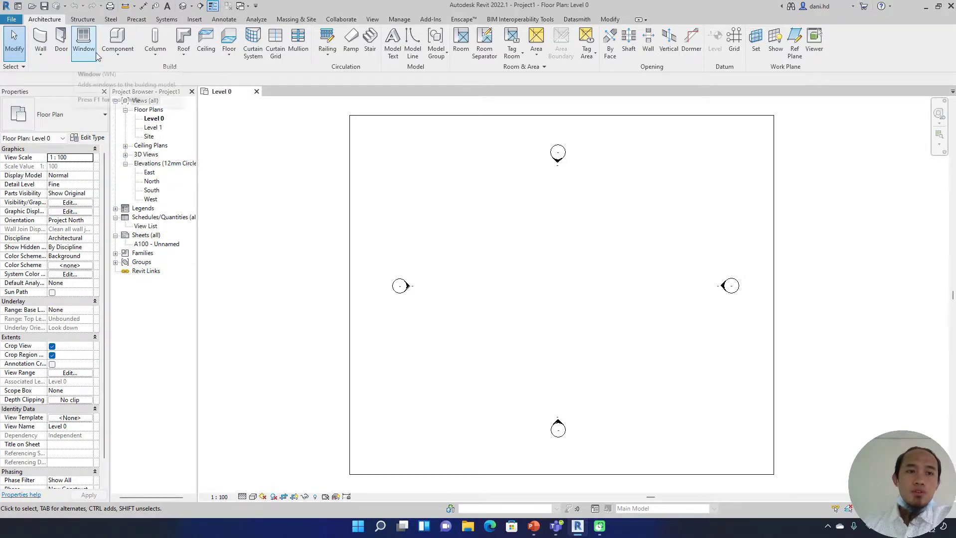
{"action": "left_click", "coordinate": [129, 62]}
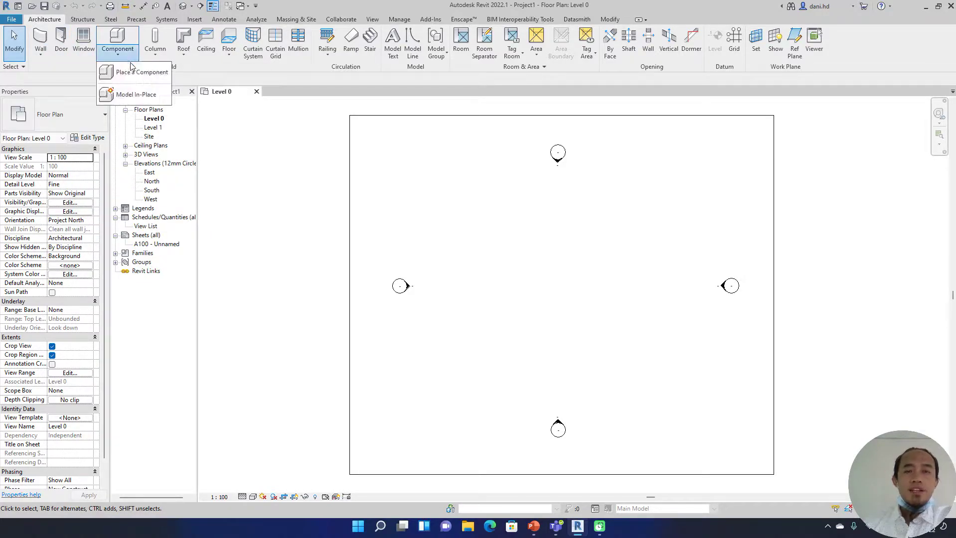
{"action": "left_click", "coordinate": [236, 65]}
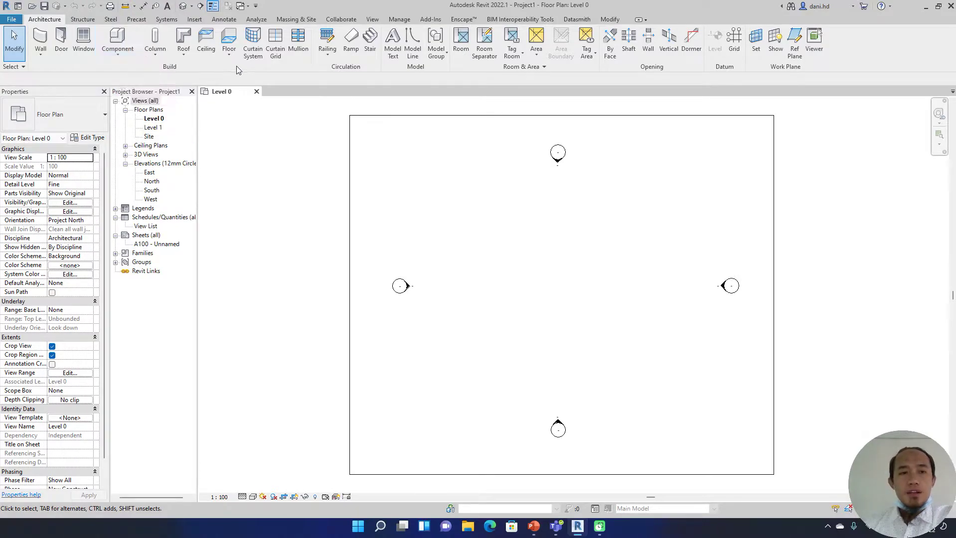
{"action": "left_click", "coordinate": [162, 60]}
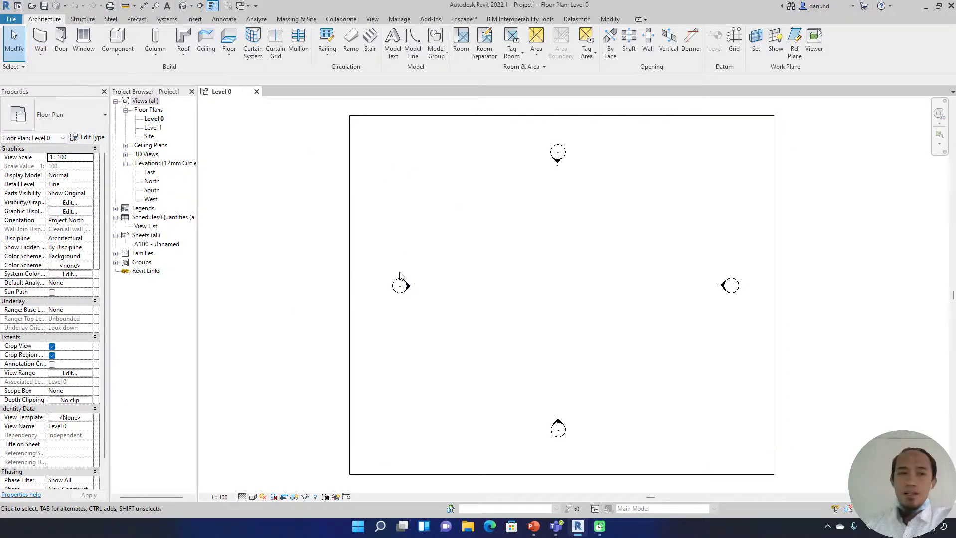
{"action": "middle_click_drag", "start_coordinate": [489, 211], "coordinate": [448, 199]}
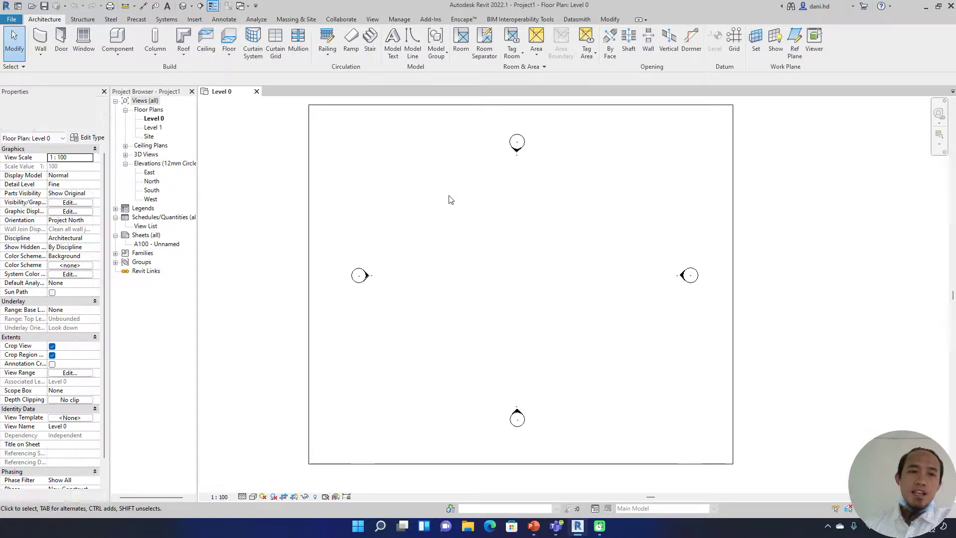
Examine the structural framing, foundation and reinforcement tools, including the variants offered for walls, floors and slabs.
{"action": "left_click", "coordinate": [86, 21]}
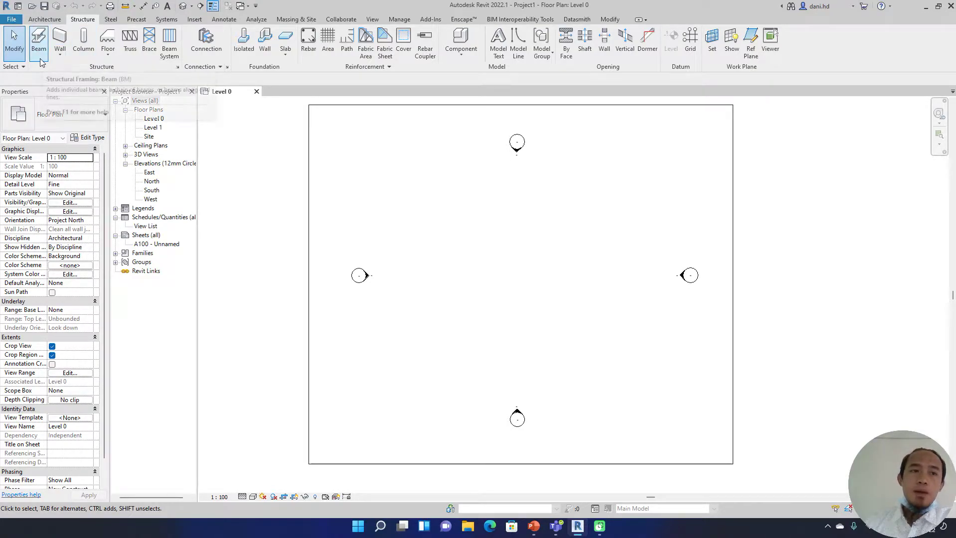
{"action": "left_click", "coordinate": [57, 58]}
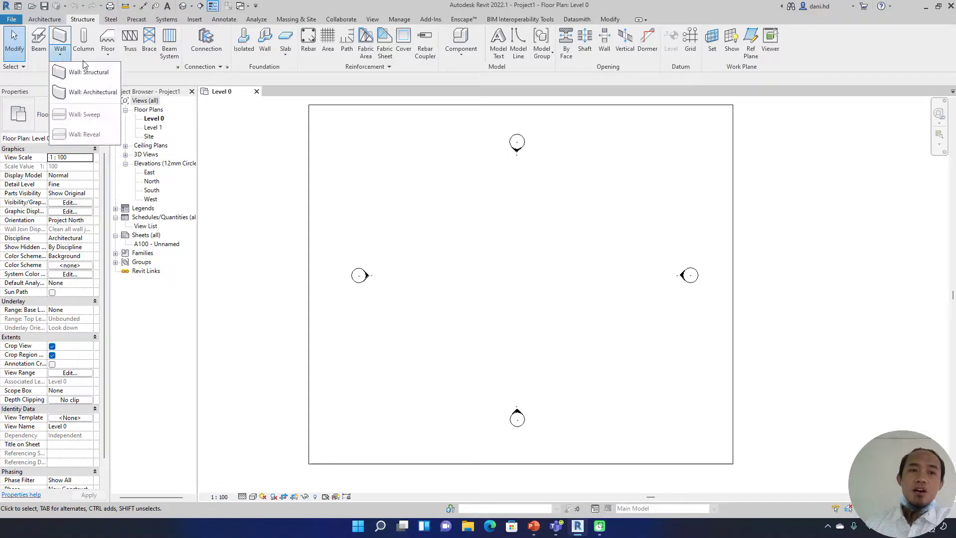
{"action": "left_click", "coordinate": [111, 58]}
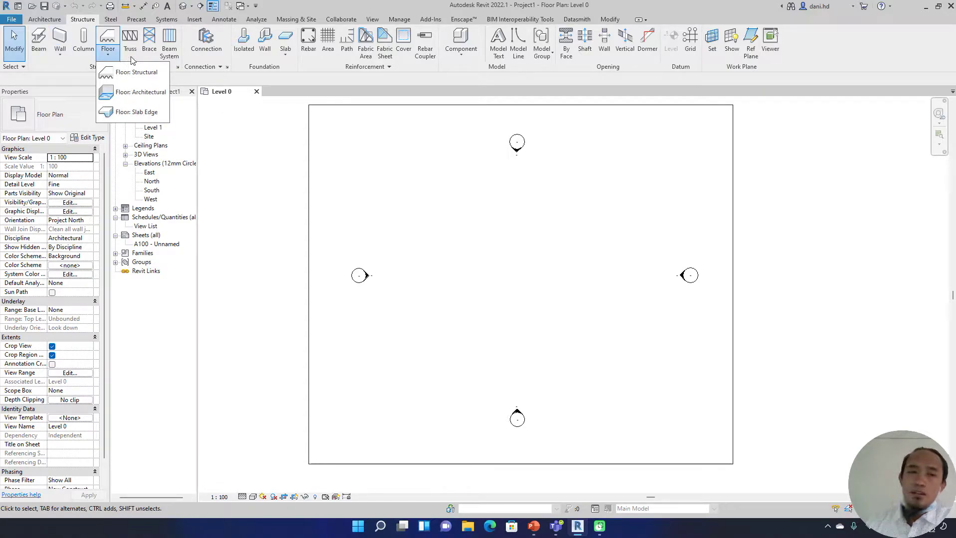
{"action": "left_click", "coordinate": [153, 60]}
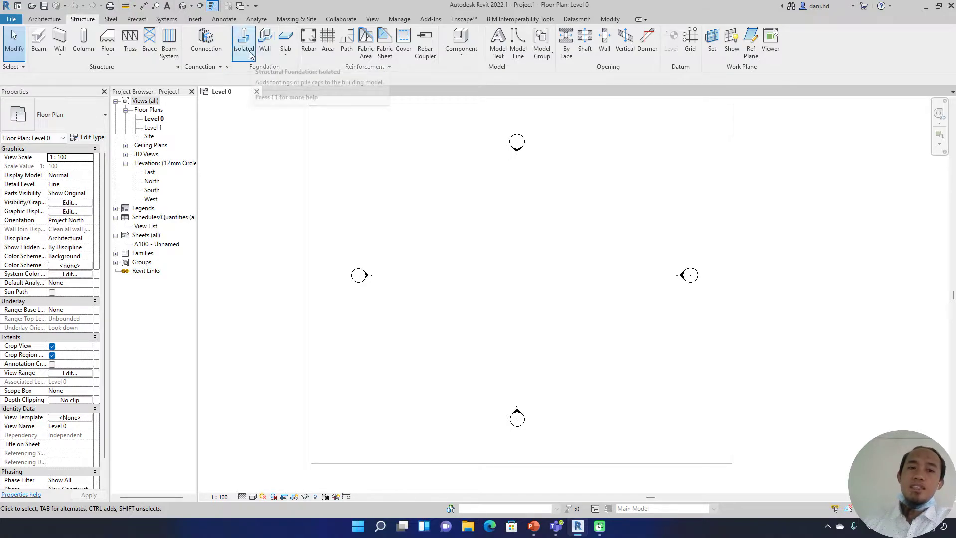
{"action": "left_click", "coordinate": [287, 58]}
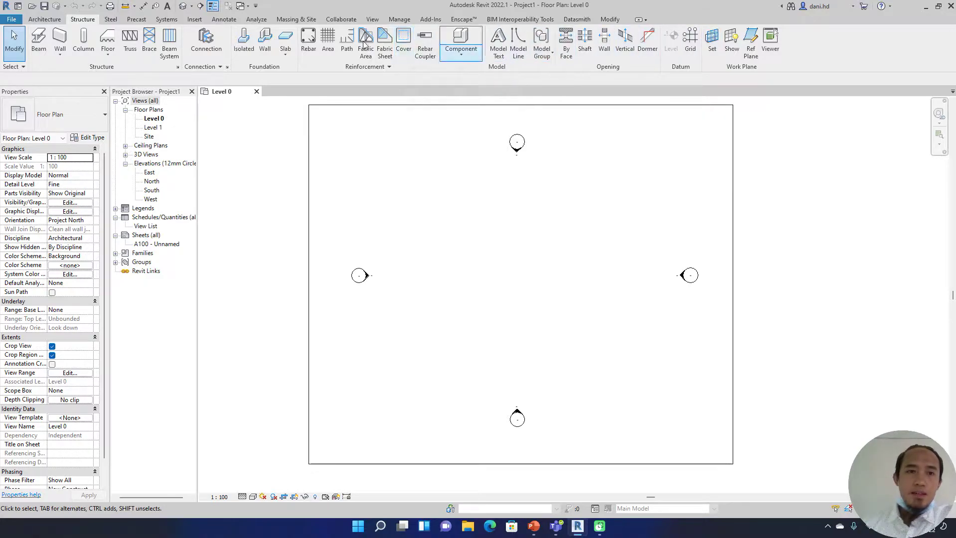
Review the steel connection and precast tools, and the HVAC, piping and electrical systems tools.
{"action": "left_click", "coordinate": [107, 21]}
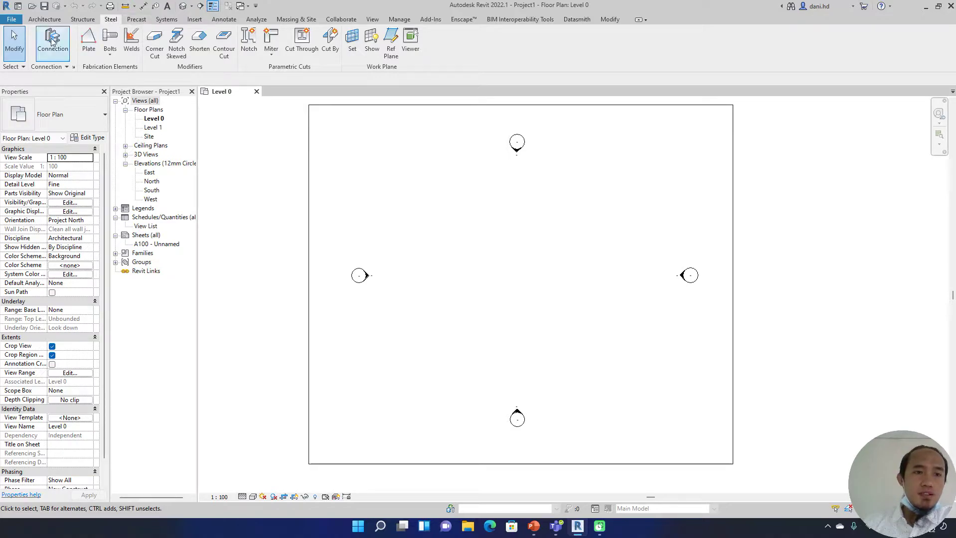
{"action": "left_click", "coordinate": [136, 20]}
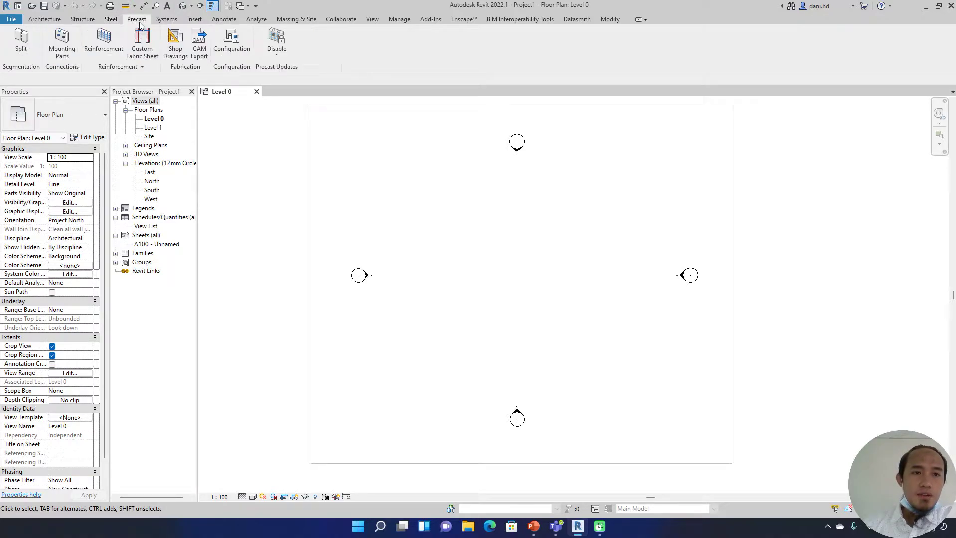
{"action": "left_click", "coordinate": [167, 20]}
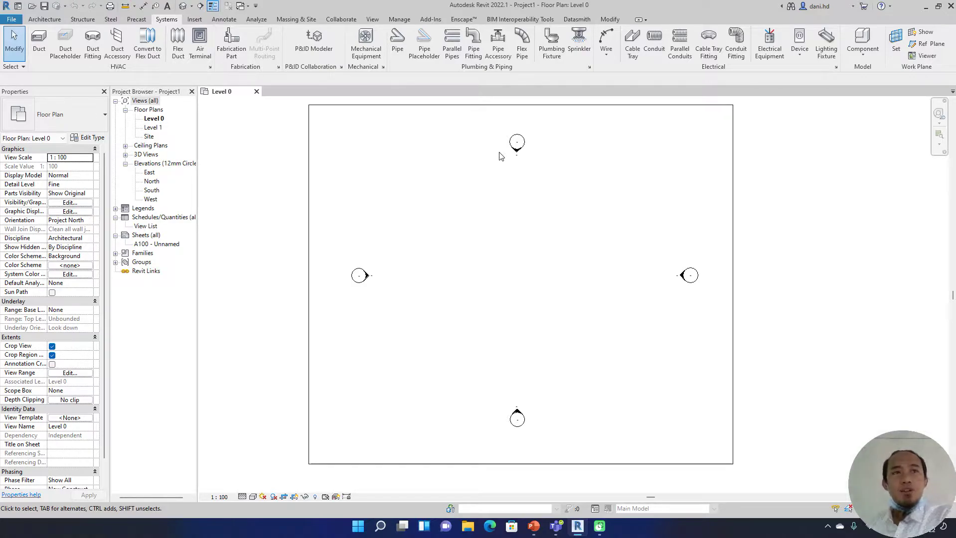
Examine the tools for linking, importing and loading content, including the decal options, and look over the collaboration tools.
{"action": "left_click", "coordinate": [296, 20]}
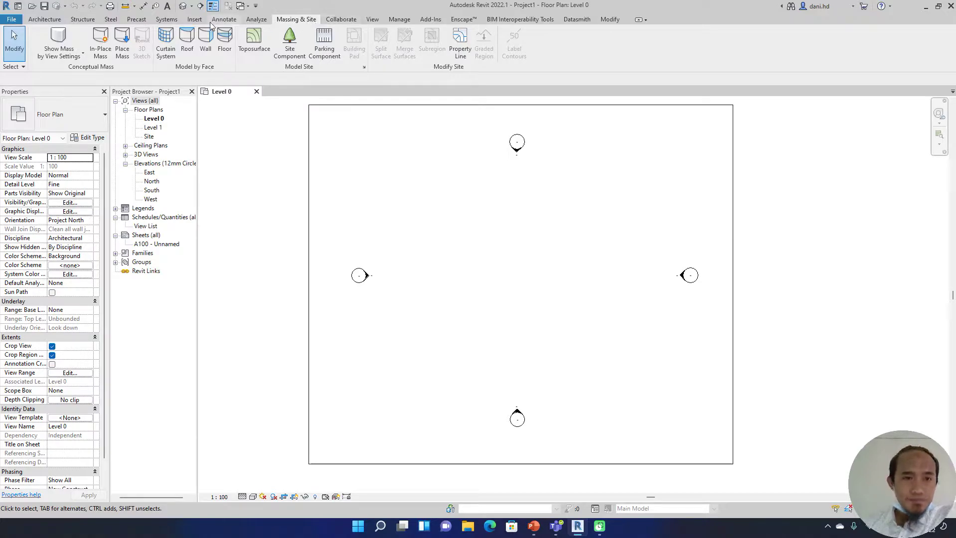
{"action": "left_click", "coordinate": [195, 20]}
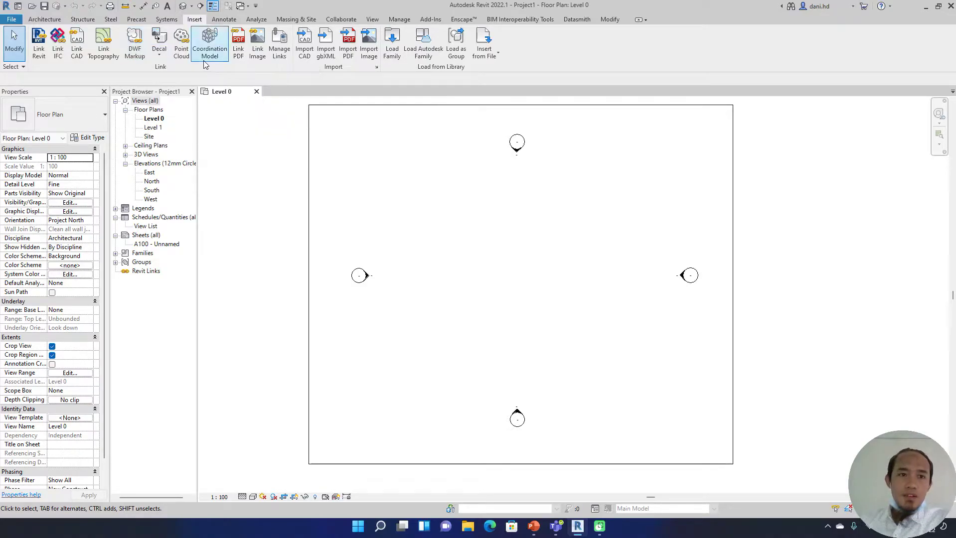
{"action": "left_click", "coordinate": [159, 51]}
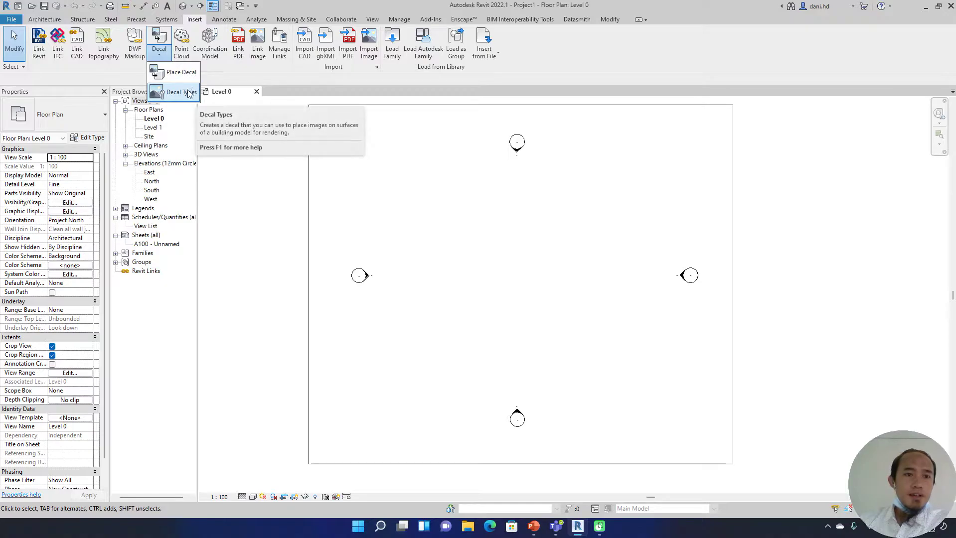
{"action": "left_click", "coordinate": [226, 79]}
{"action": "left_click", "coordinate": [159, 50]}
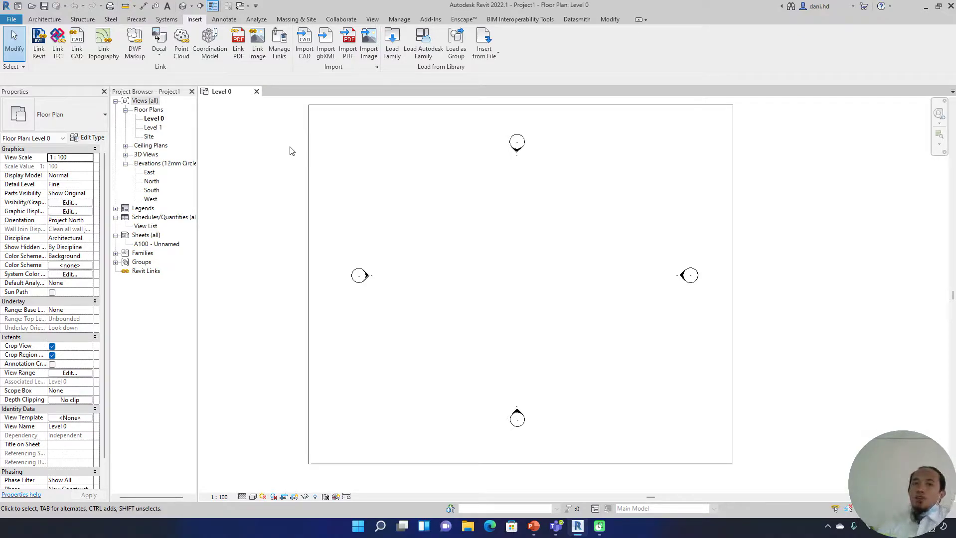
{"action": "left_click", "coordinate": [342, 20]}
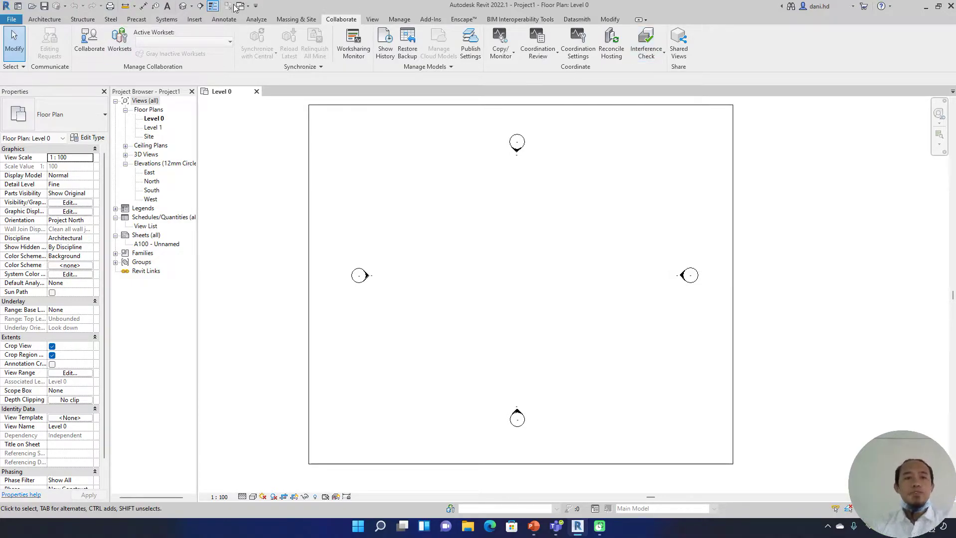
{"action": "left_click", "coordinate": [199, 20]}
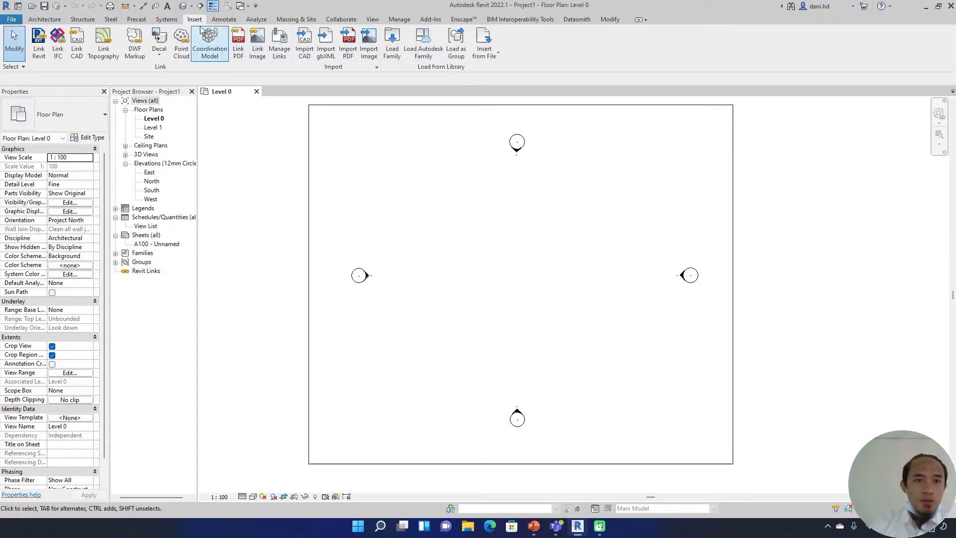
Examine the annotation tools for dimensions, details, text, tags and symbols.
{"action": "left_click", "coordinate": [229, 20]}
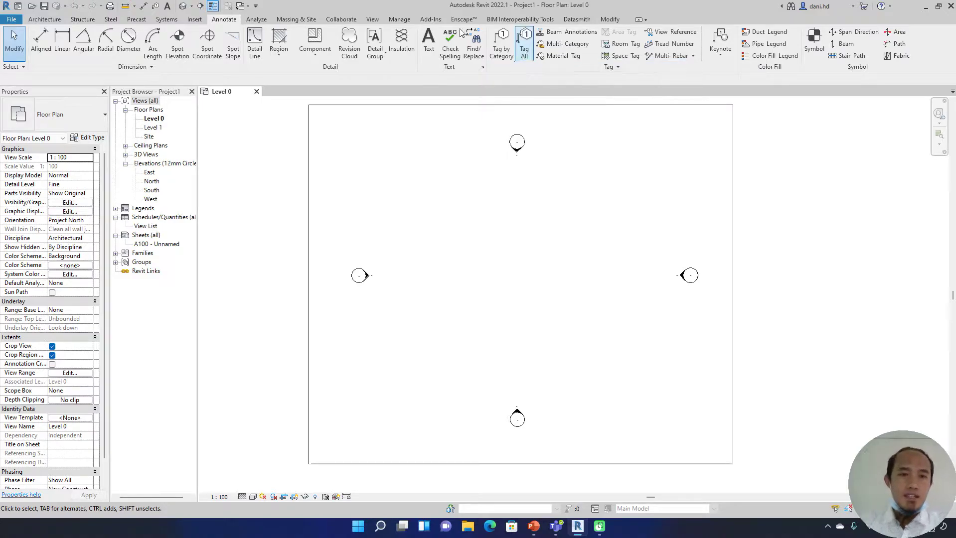
{"action": "left_click", "coordinate": [263, 20]}
{"action": "left_click", "coordinate": [228, 19]}
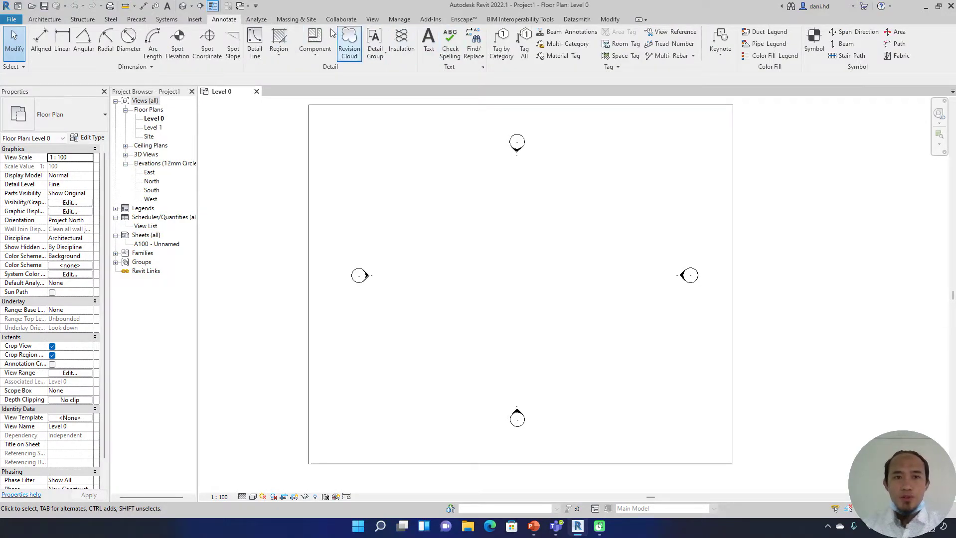
Review the Structural Settings for load cases, load combinations, the analytical model and boundary conditions, and close them without changes.
{"action": "left_click", "coordinate": [262, 21]}
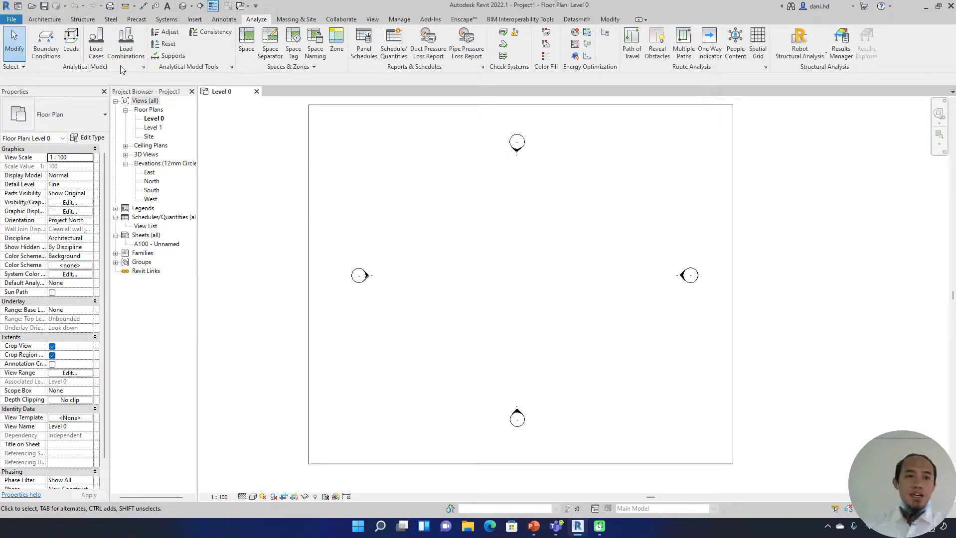
{"action": "left_click", "coordinate": [97, 50]}
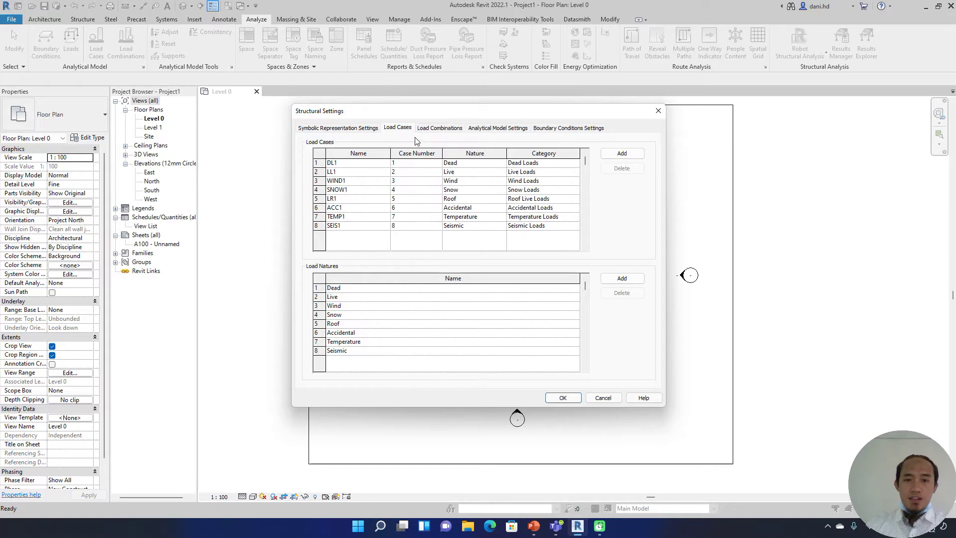
{"action": "left_click_drag", "start_coordinate": [458, 115], "coordinate": [529, 105]}
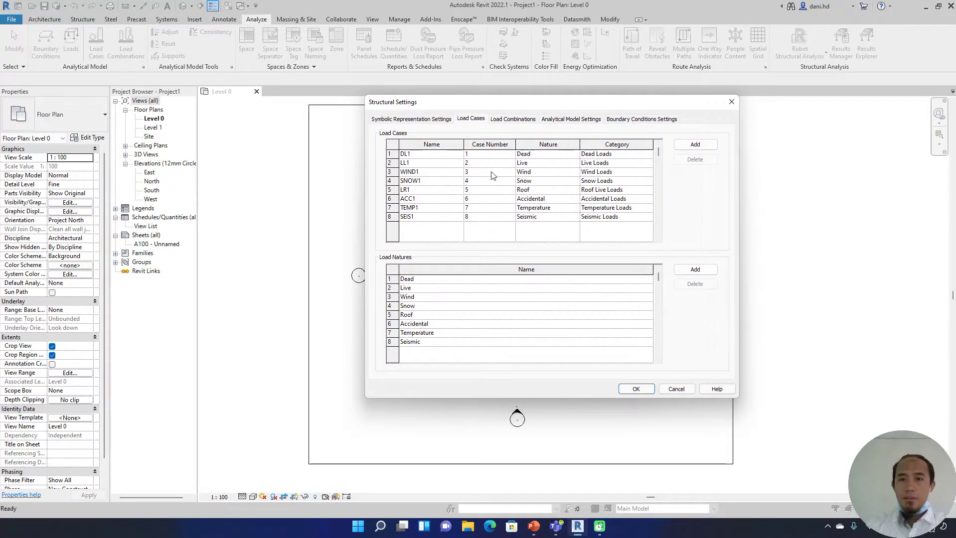
{"action": "left_click", "coordinate": [517, 124]}
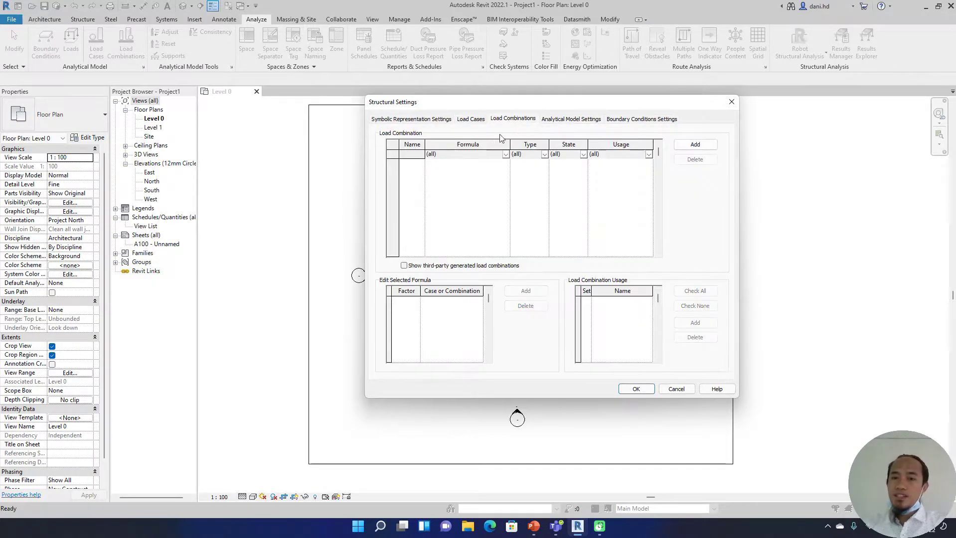
{"action": "left_click", "coordinate": [478, 120]}
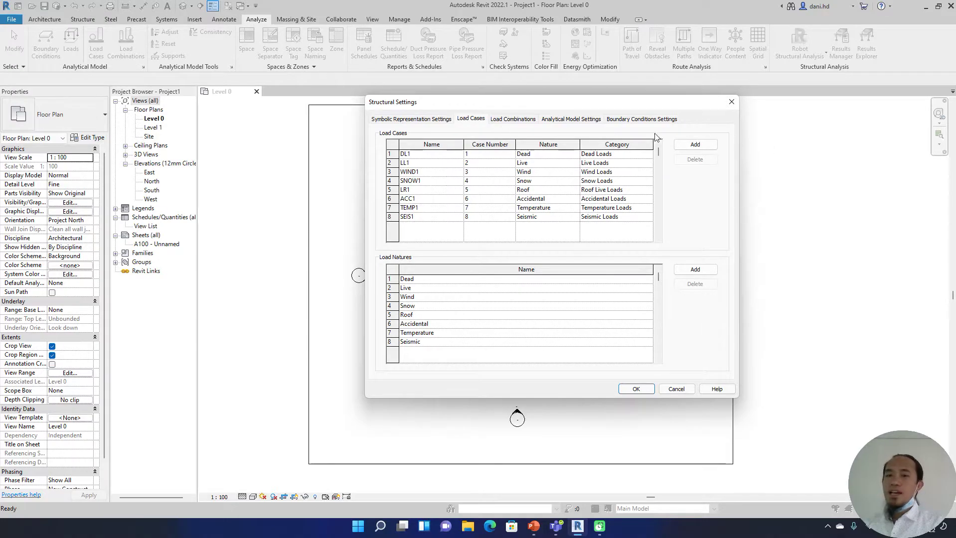
{"action": "left_click", "coordinate": [503, 122]}
{"action": "left_click", "coordinate": [543, 121]}
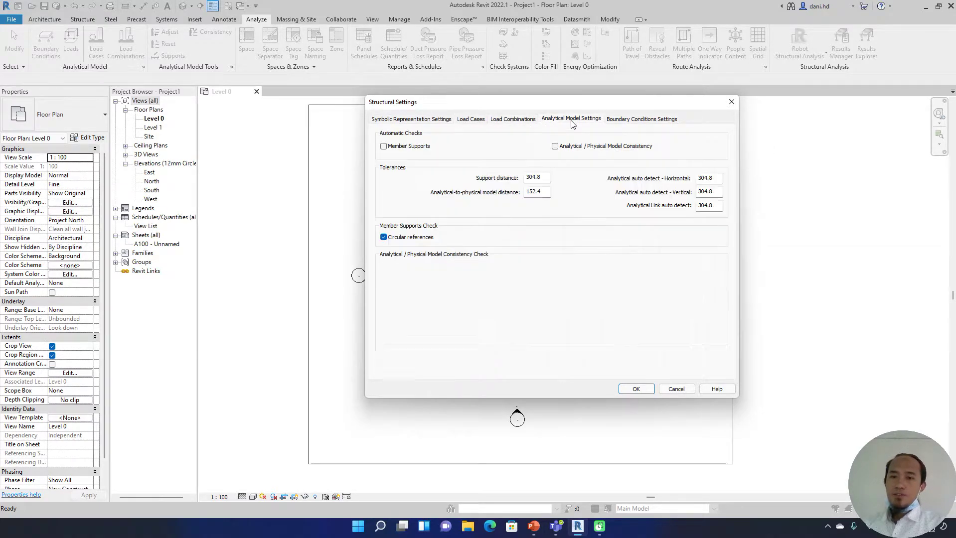
{"action": "left_click", "coordinate": [631, 121]}
{"action": "left_click", "coordinate": [543, 267]}
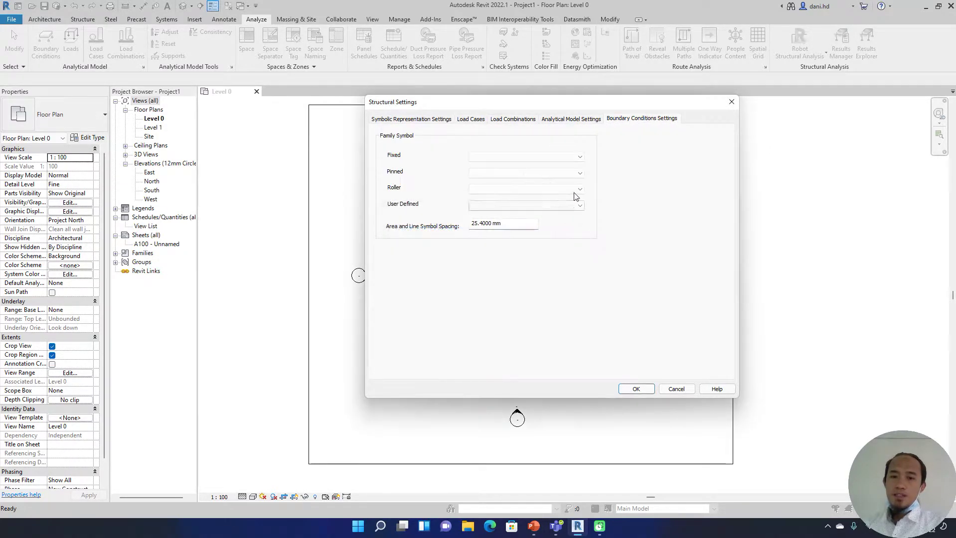
{"action": "left_click", "coordinate": [731, 102]}
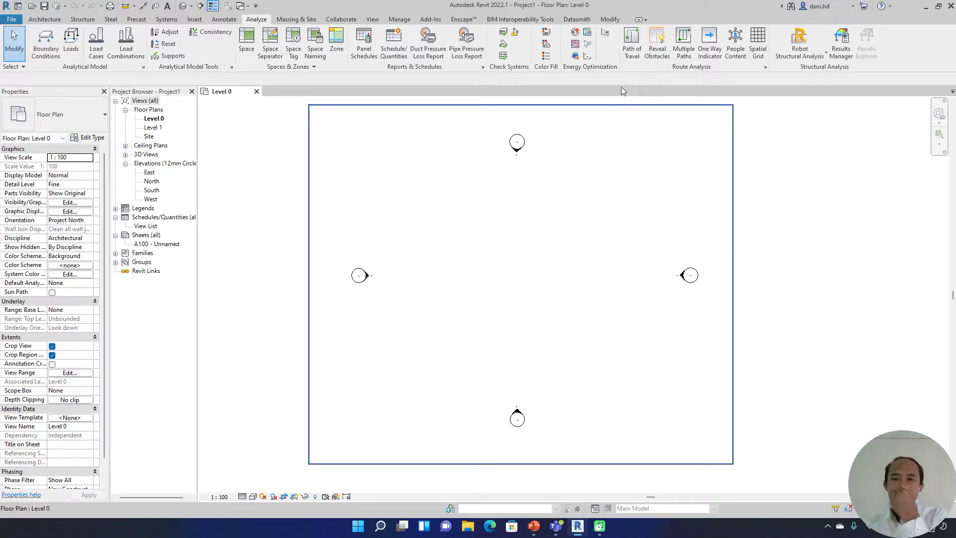
Review the massing and site tools and the collaboration tools, including the Copy/Monitor options.
{"action": "left_click", "coordinate": [297, 20]}
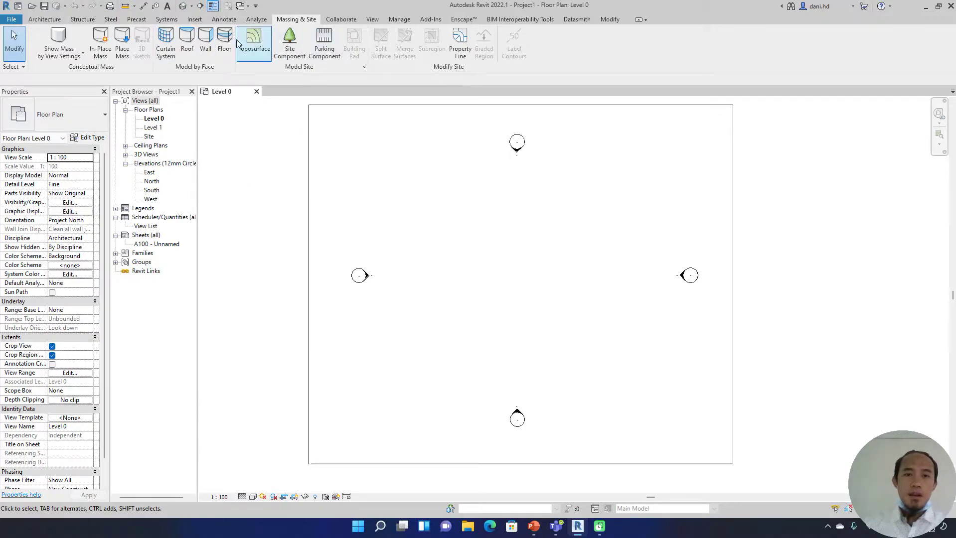
{"action": "left_click", "coordinate": [341, 19]}
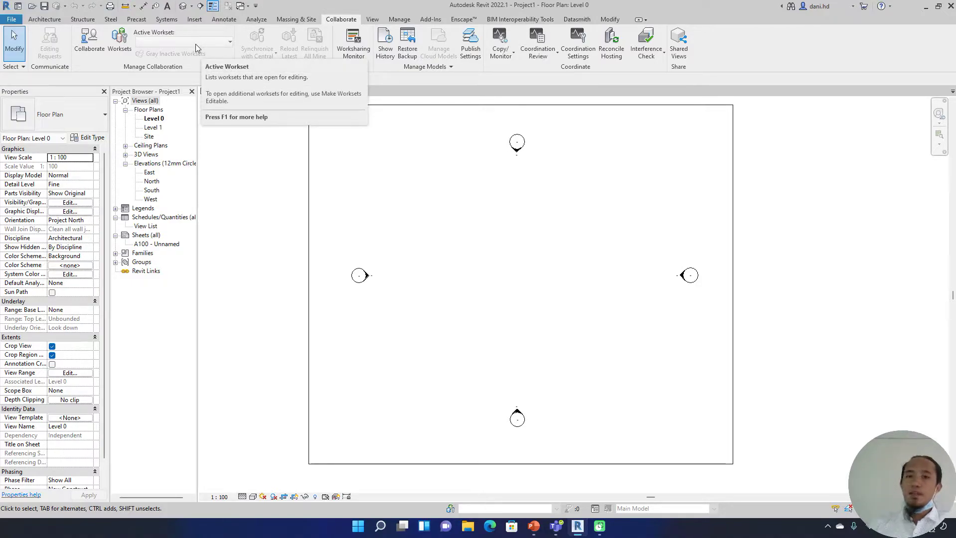
{"action": "left_click", "coordinate": [512, 58]}
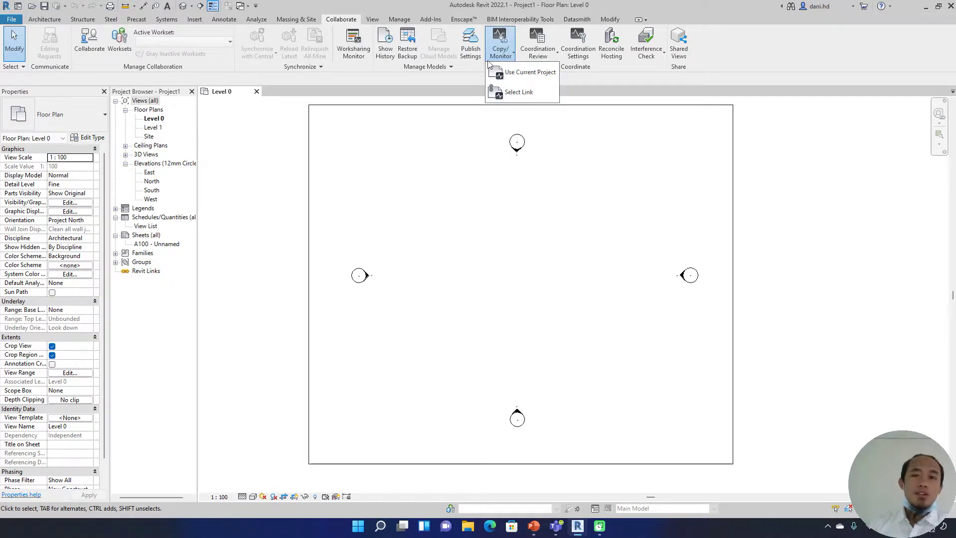
{"action": "left_click", "coordinate": [506, 55]}
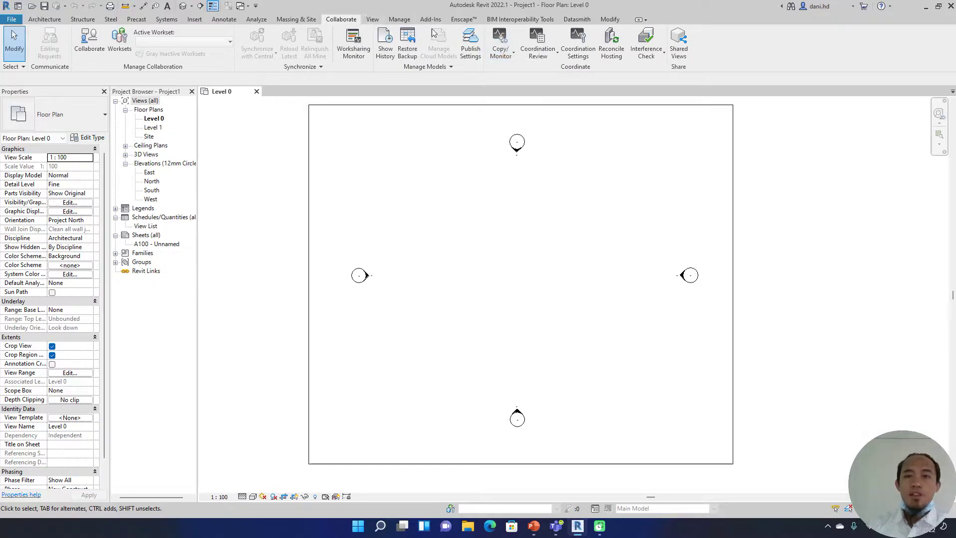
Look over the view graphics, view creation and sheet tools, and the project management settings.
{"action": "left_click", "coordinate": [372, 18]}
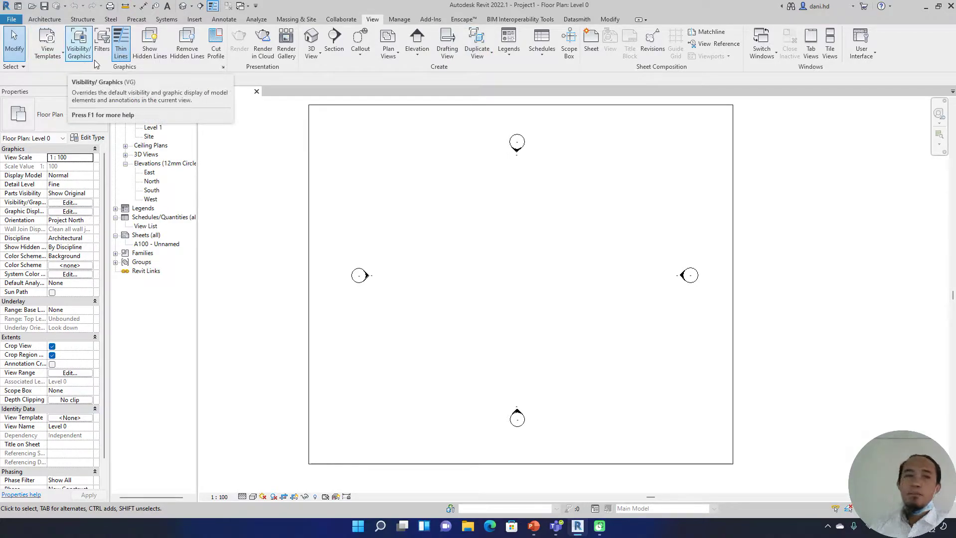
{"action": "left_click", "coordinate": [113, 55]}
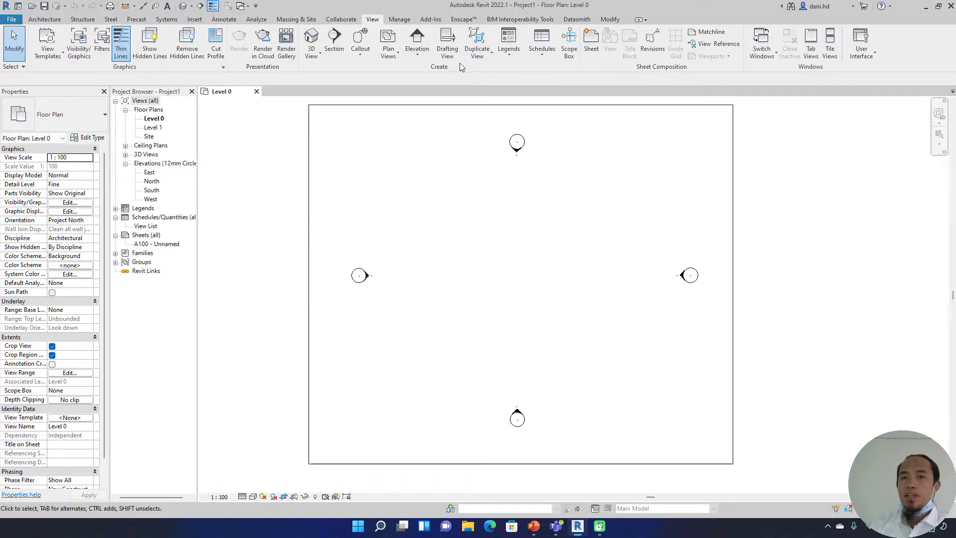
{"action": "left_click", "coordinate": [401, 19]}
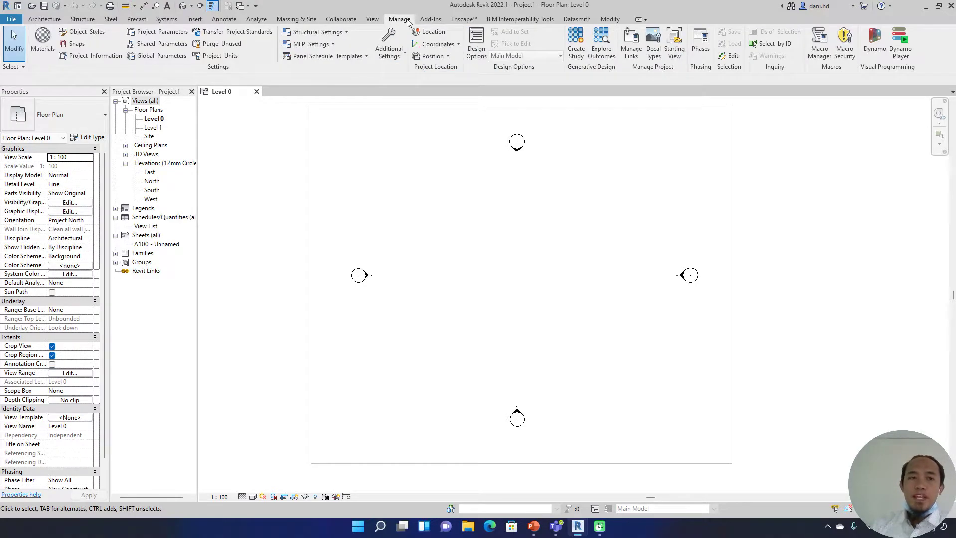
Open the Material Browser and look through the full list of project materials.
{"action": "left_click", "coordinate": [43, 57]}
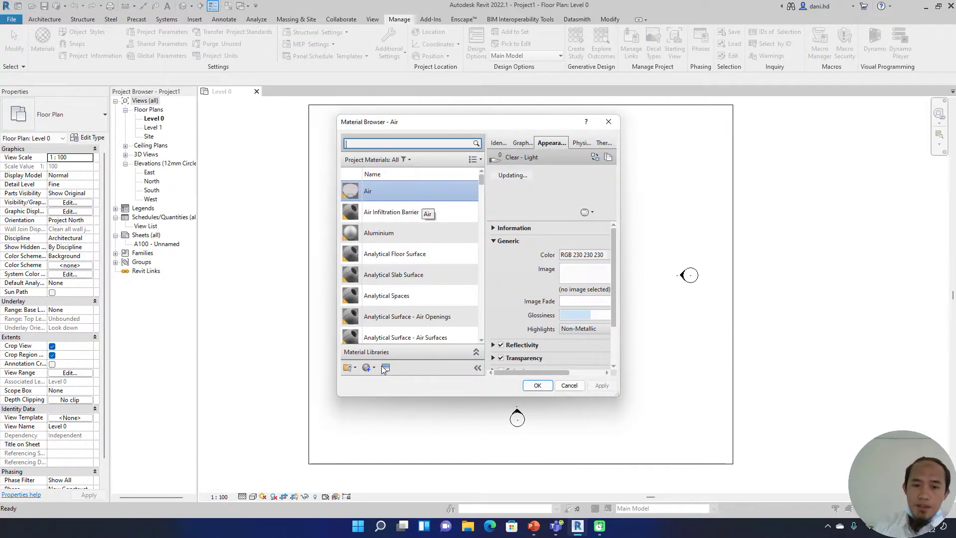
{"action": "scroll", "coordinate": [438, 251], "scroll_direction": "down", "scroll_amount": 15}
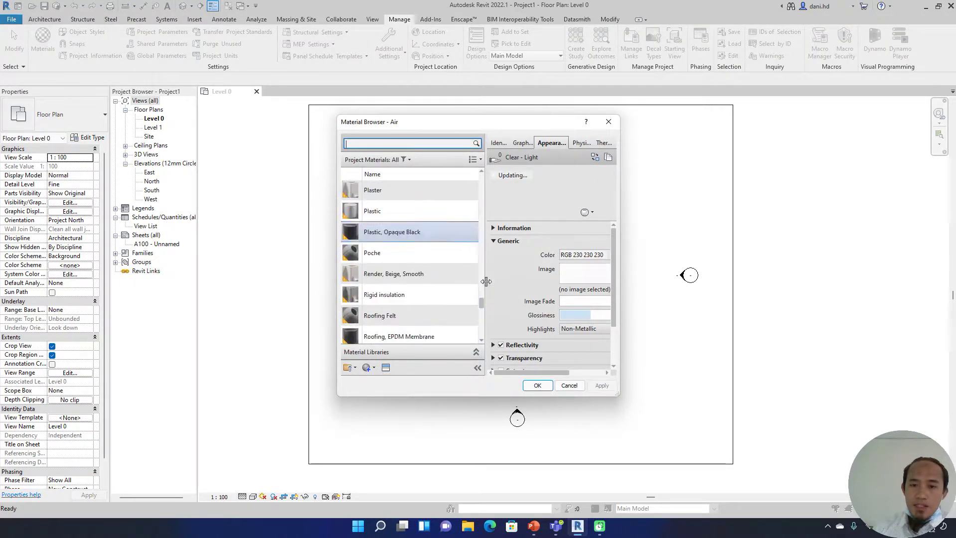
{"action": "scroll", "coordinate": [409, 269], "scroll_direction": "down", "scroll_amount": 5}
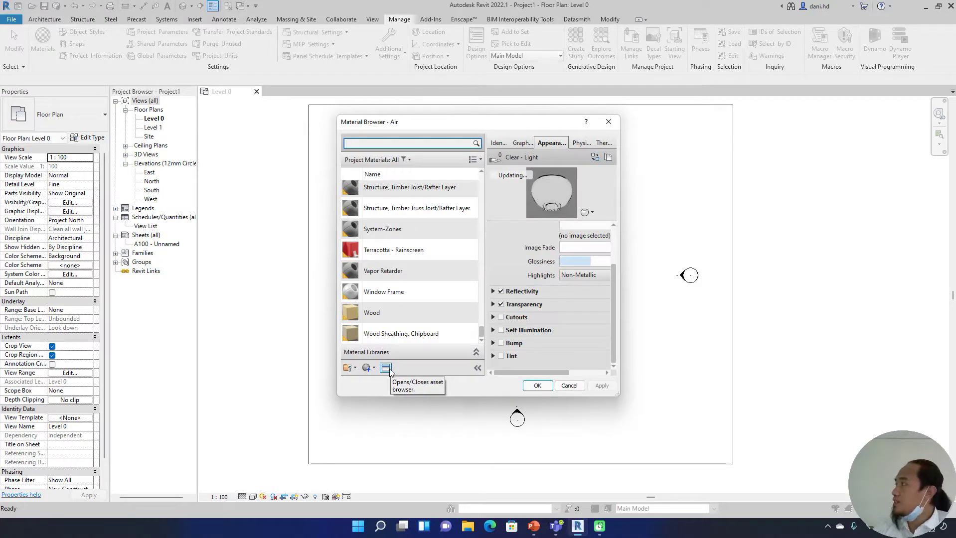
Examine several physical material libraries in the Asset Browser, and close both material browsers without changes.
{"action": "left_click", "coordinate": [386, 369]}
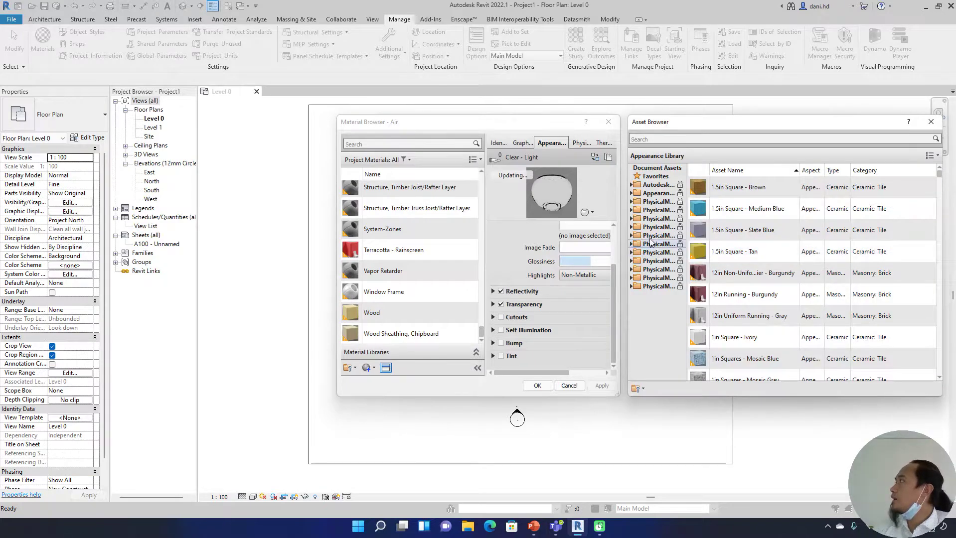
{"action": "left_click", "coordinate": [648, 235]}
{"action": "left_click", "coordinate": [652, 217]}
{"action": "left_click", "coordinate": [653, 202]}
{"action": "left_click", "coordinate": [653, 236]}
{"action": "left_click", "coordinate": [653, 261]}
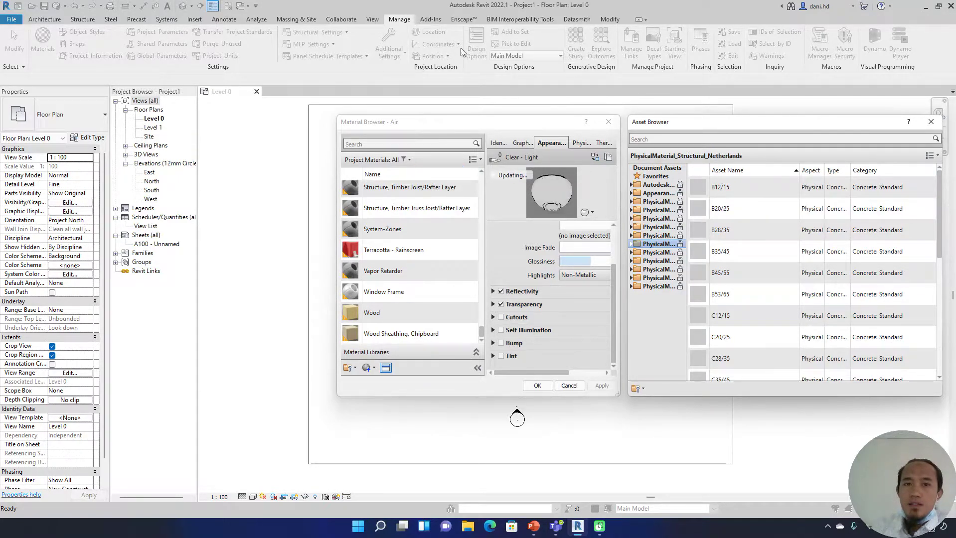
{"action": "left_click", "coordinate": [931, 122]}
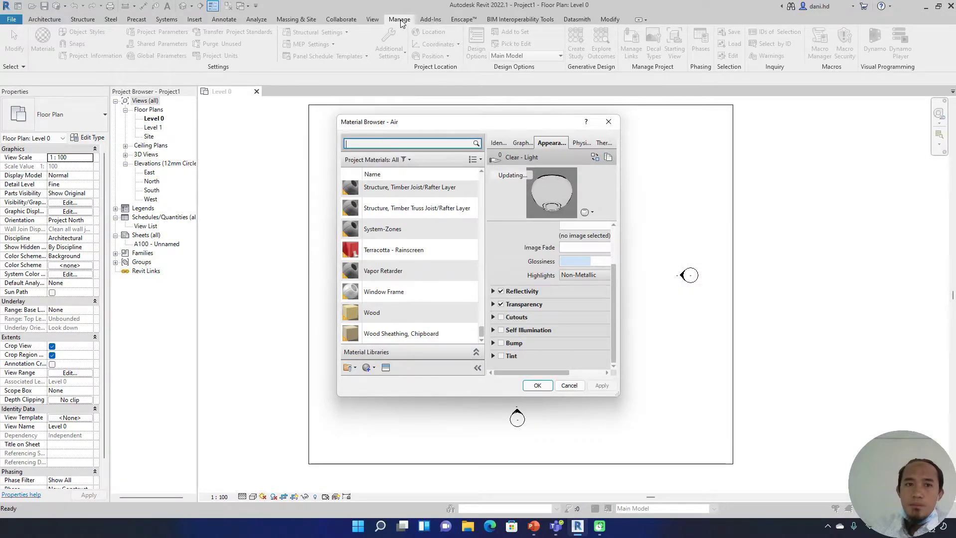
{"action": "left_click", "coordinate": [605, 121]}
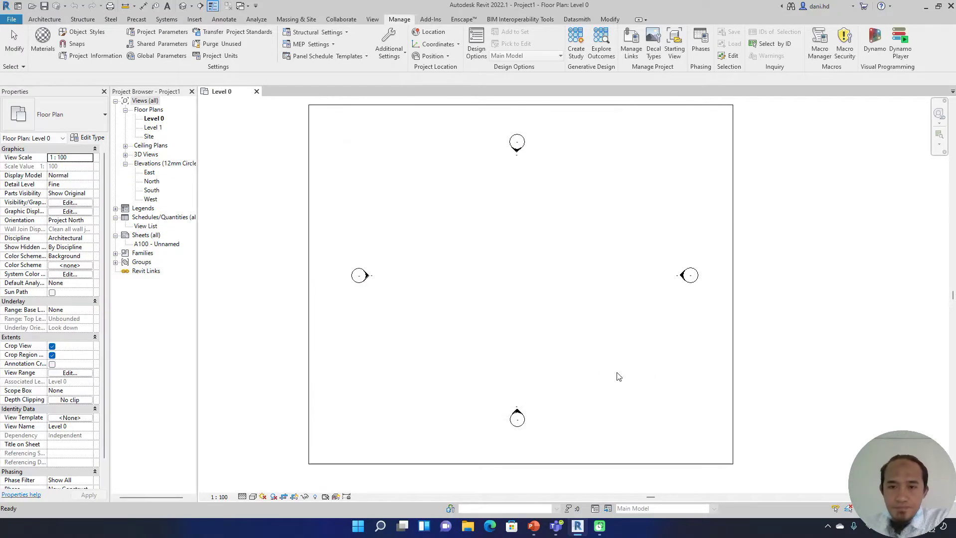
Review the add-in tools, including the Advance Steel Extension options, and the Enscape rendering tools.
{"action": "middle_click_drag", "start_coordinate": [593, 285], "coordinate": [554, 280]}
{"action": "scroll", "coordinate": [554, 280], "scroll_direction": "down", "scroll_amount": 1}
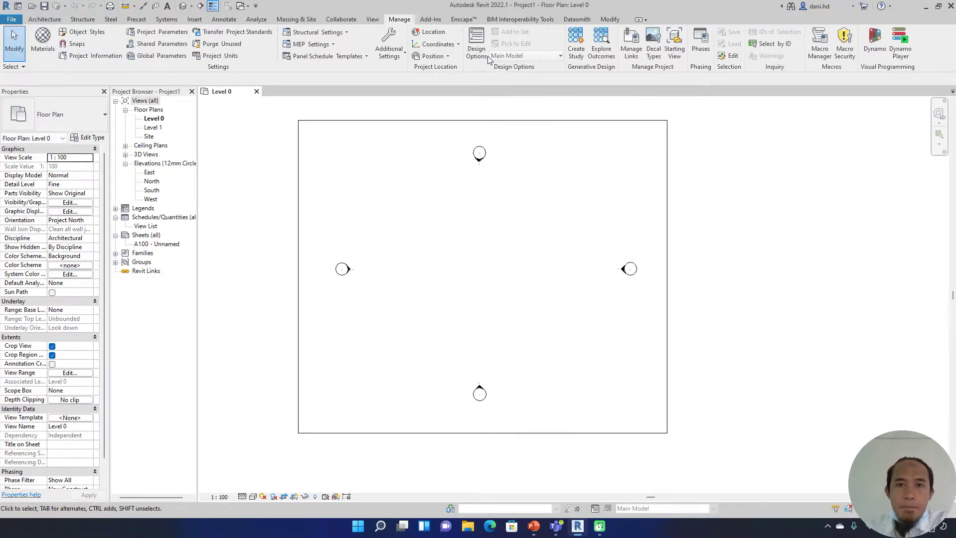
{"action": "left_click", "coordinate": [431, 19]}
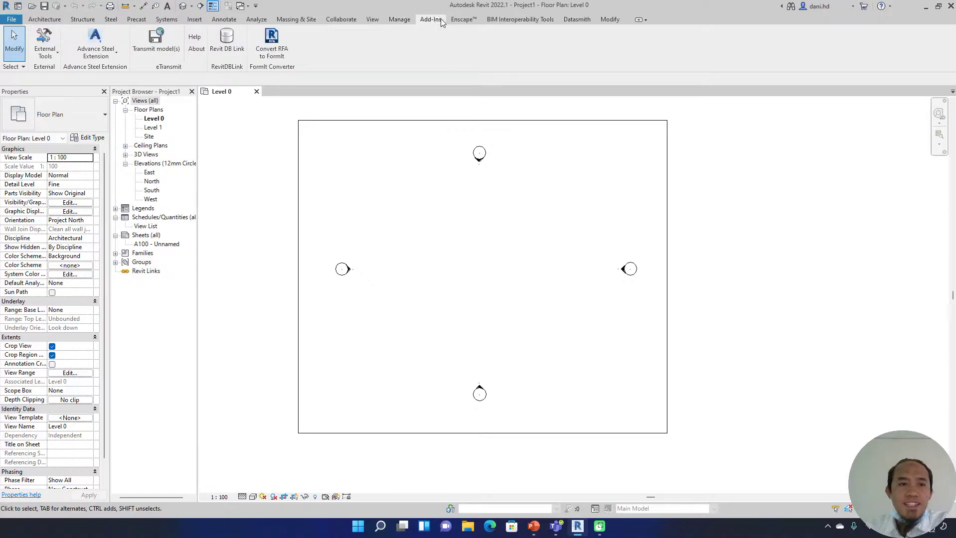
{"action": "left_click", "coordinate": [114, 56]}
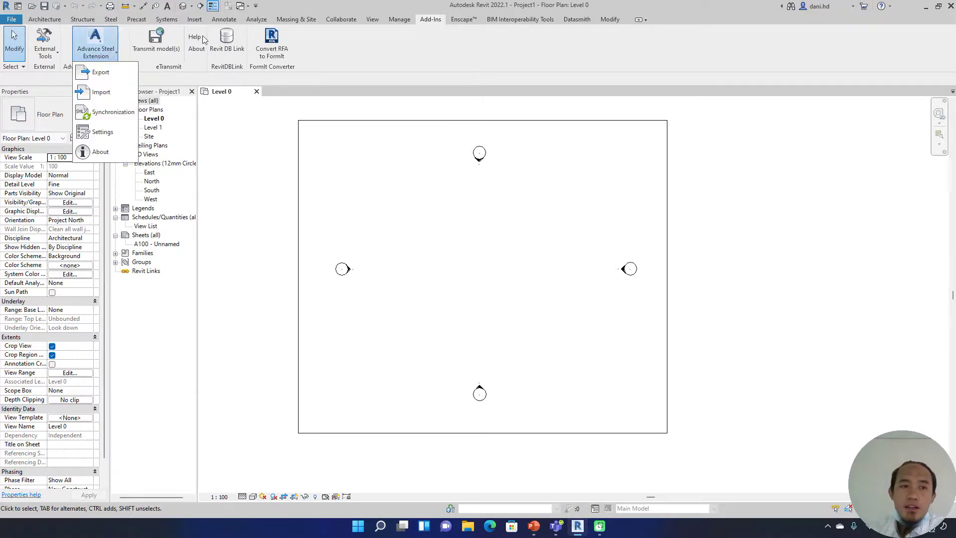
{"action": "left_click", "coordinate": [463, 20]}
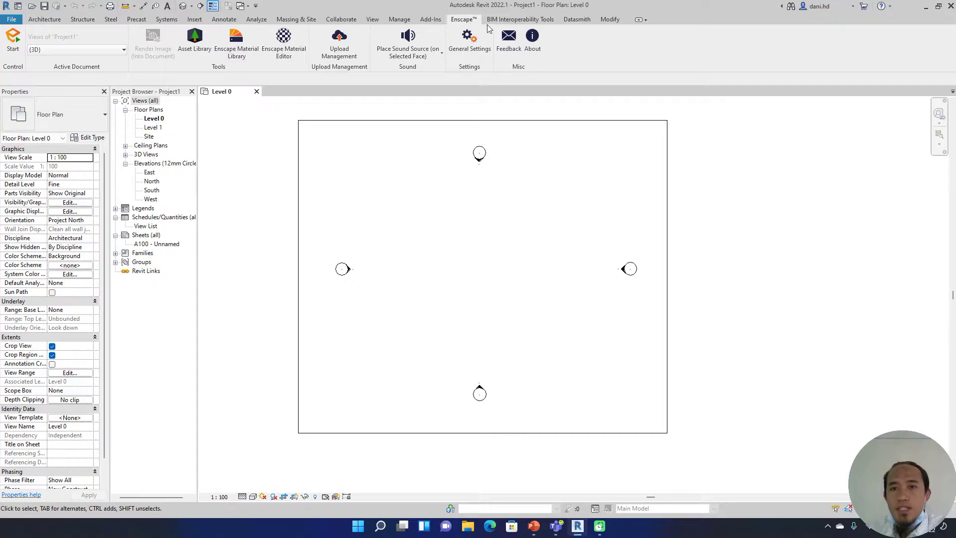
Examine the BIM Interoperability Tools for equipment data, classification, model checking and COBie.
{"action": "left_click", "coordinate": [508, 22]}
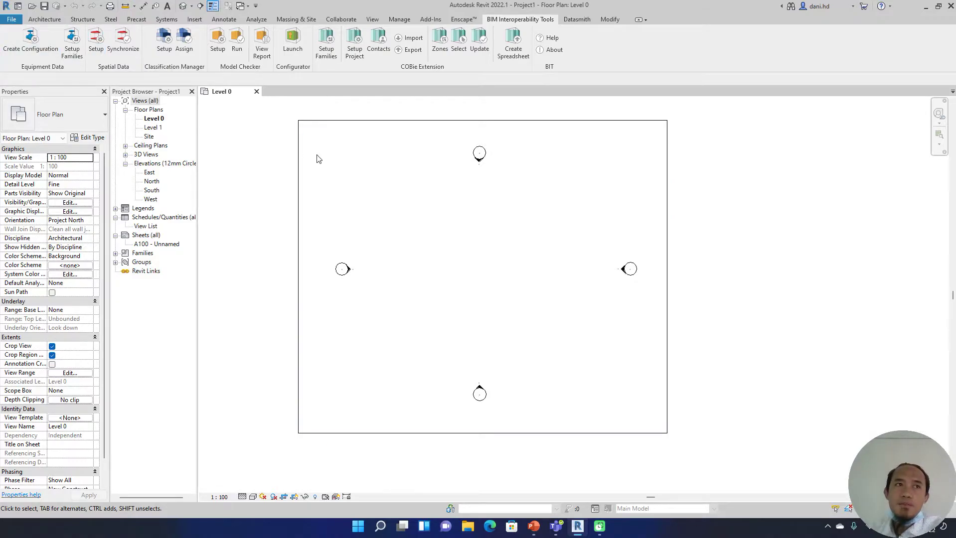
{"action": "right_click", "coordinate": [544, 22]}
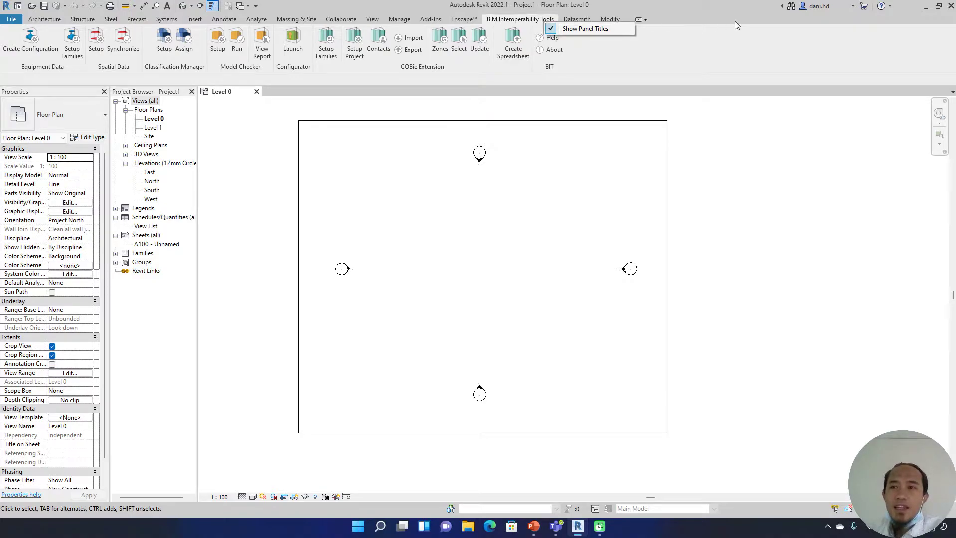
{"action": "left_click", "coordinate": [857, 45]}
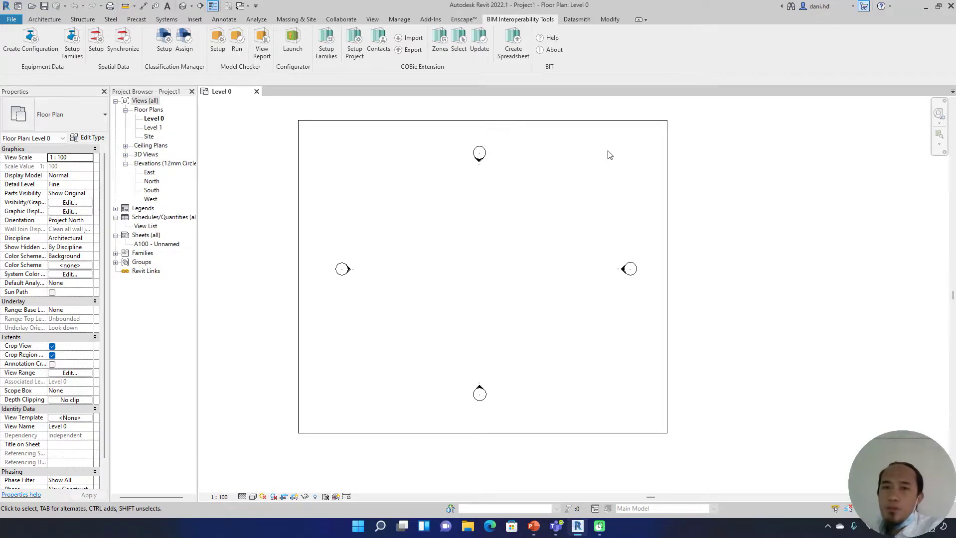
Review the Datasmith and Modify tools, then briefly open the Autodesk App Store page in the browser and return to Revit.
{"action": "left_click", "coordinate": [580, 19]}
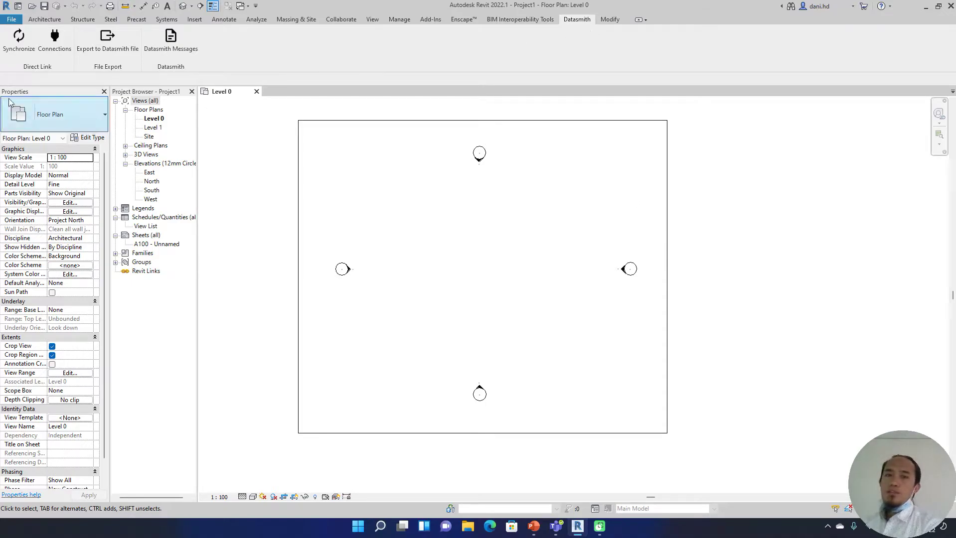
{"action": "left_click", "coordinate": [605, 20]}
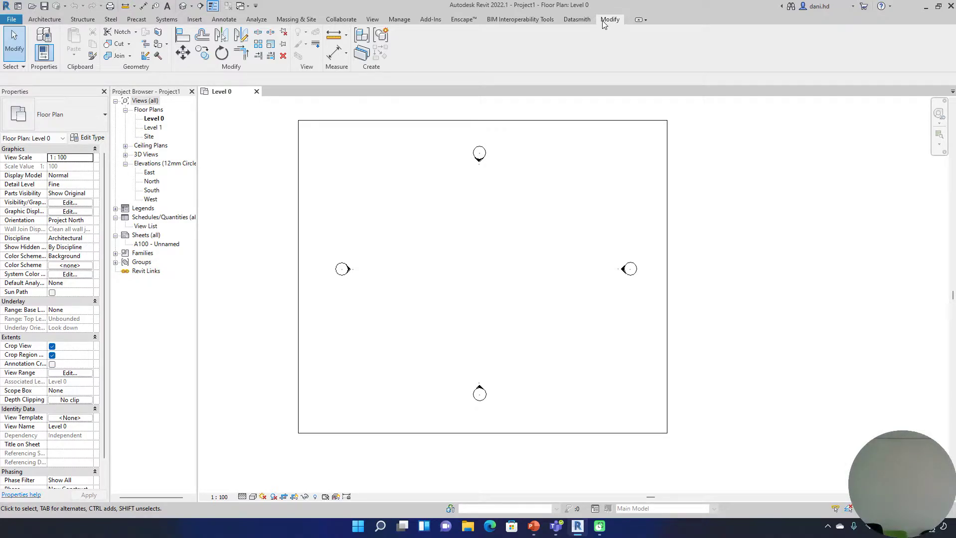
{"action": "left_click", "coordinate": [865, 9]}
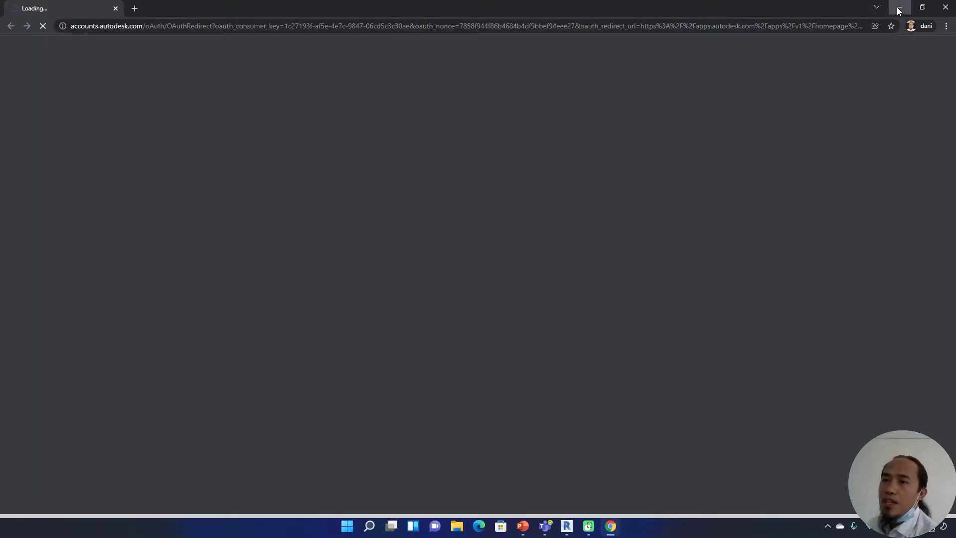
{"action": "left_click", "coordinate": [900, 7]}
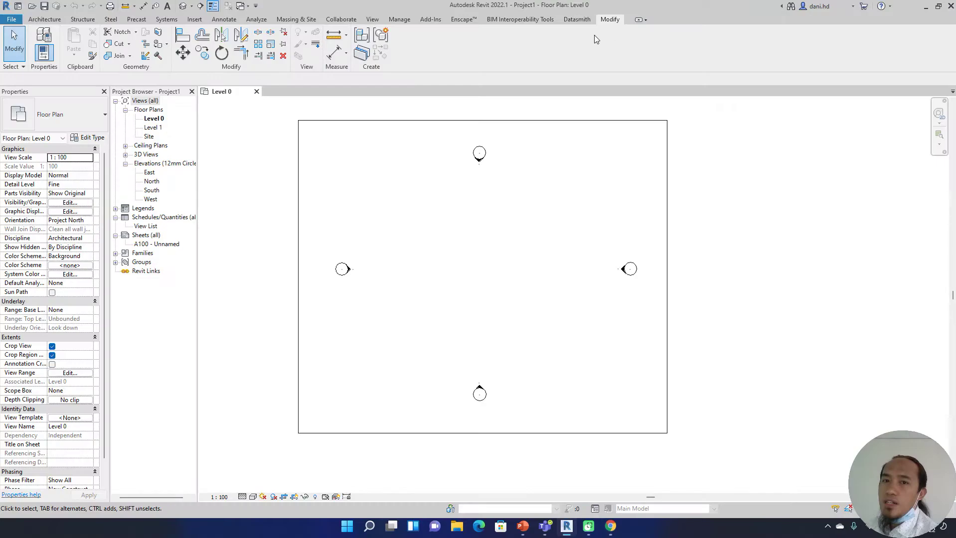
Revisit the BIM Interoperability Tools and the Datasmith direct link and export tools.
{"action": "left_click", "coordinate": [533, 21]}
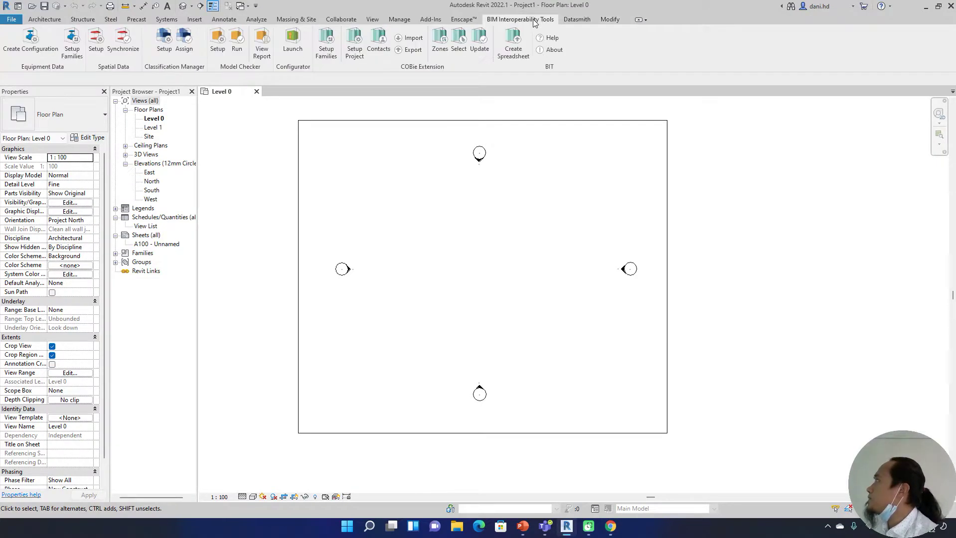
{"action": "left_click", "coordinate": [212, 5]}
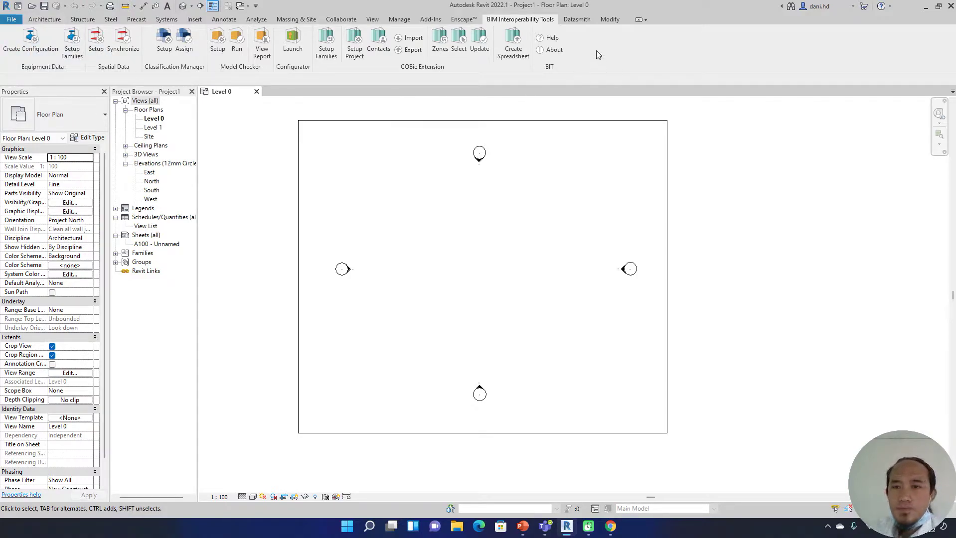
{"action": "left_click", "coordinate": [581, 19]}
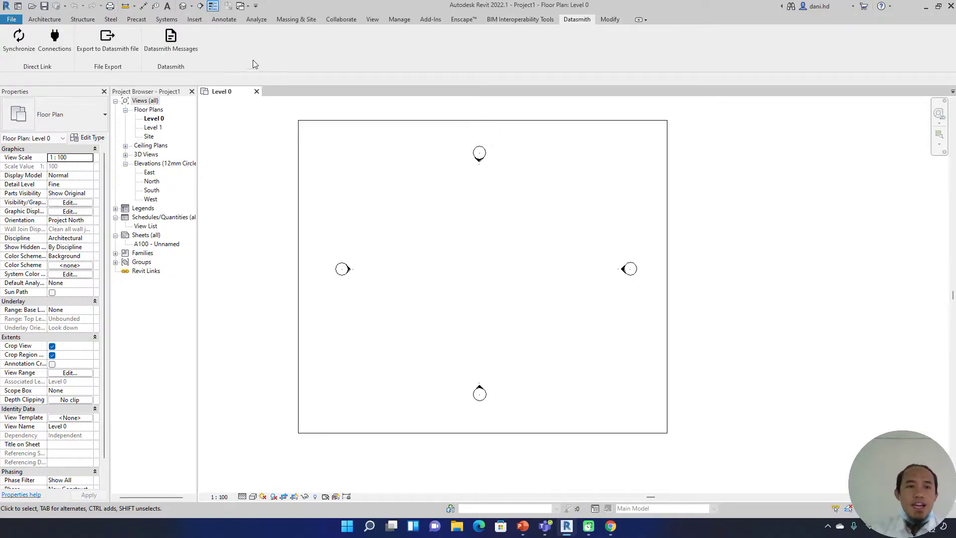
Compare the architectural building tools with the structural tools.
{"action": "left_click", "coordinate": [45, 20]}
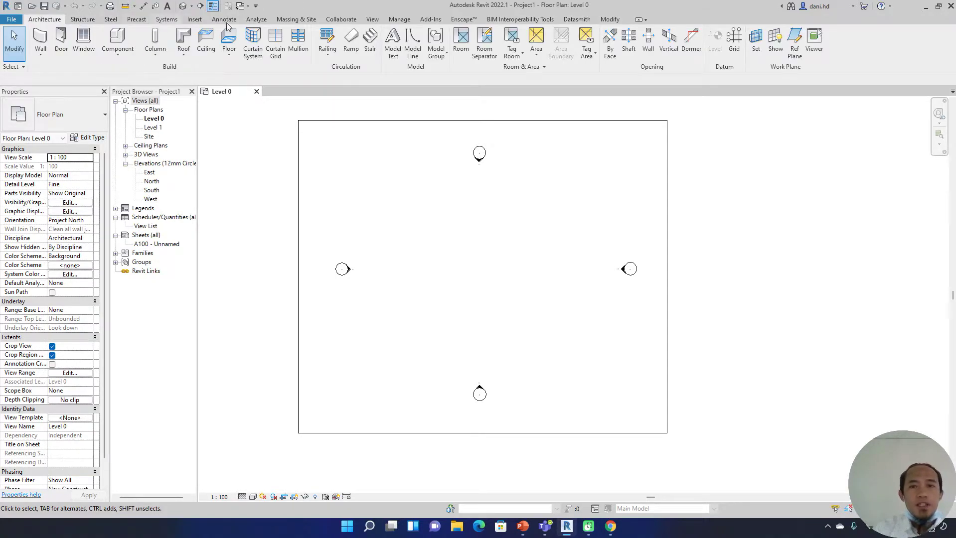
{"action": "left_click", "coordinate": [83, 20]}
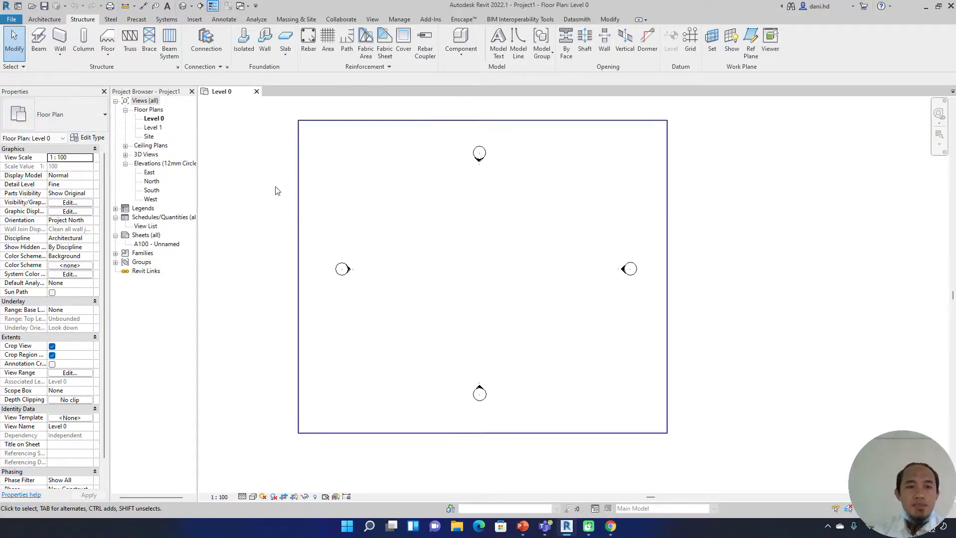
{"action": "left_click", "coordinate": [44, 20]}
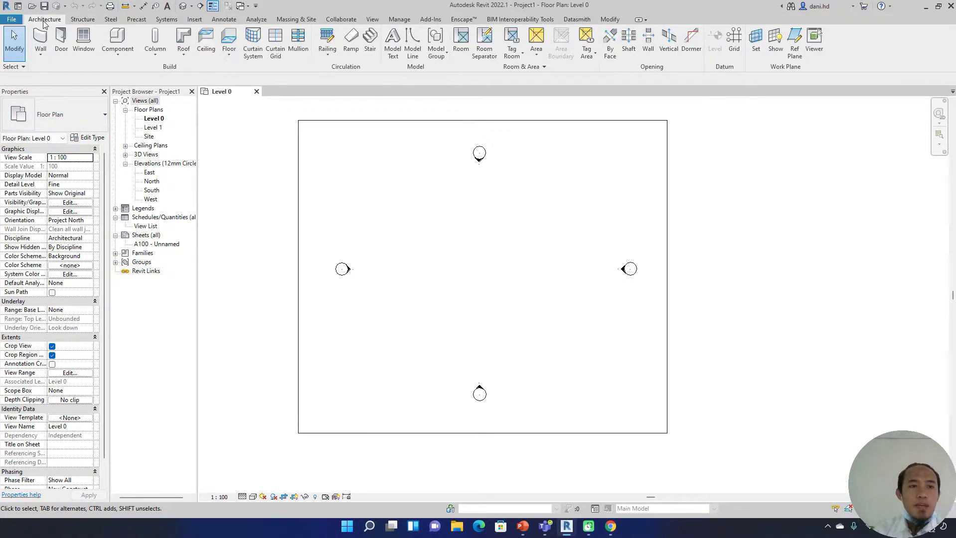
Draw a vertical architectural wall about 11800 mm long between the elevation markers on Level 0, and select it.
{"action": "left_click", "coordinate": [40, 52]}
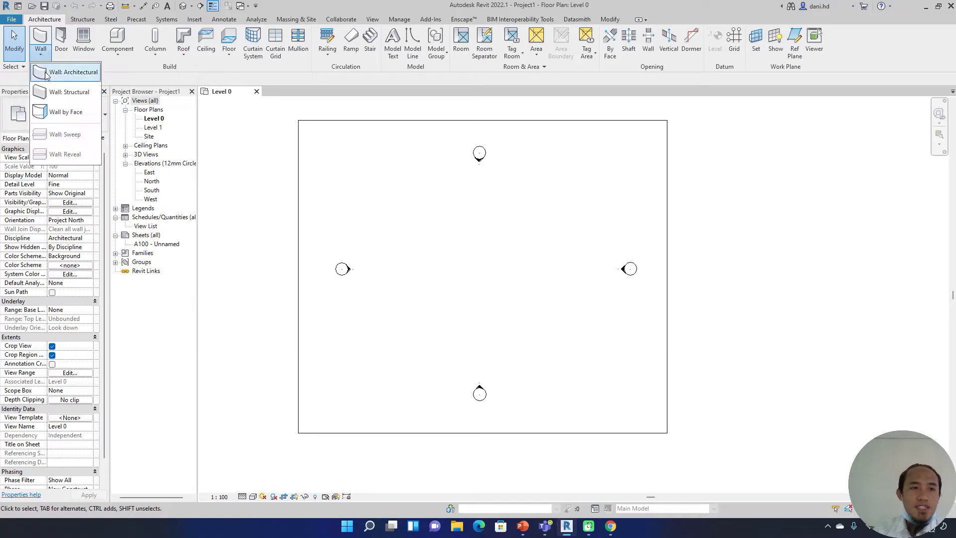
{"action": "left_click", "coordinate": [61, 74]}
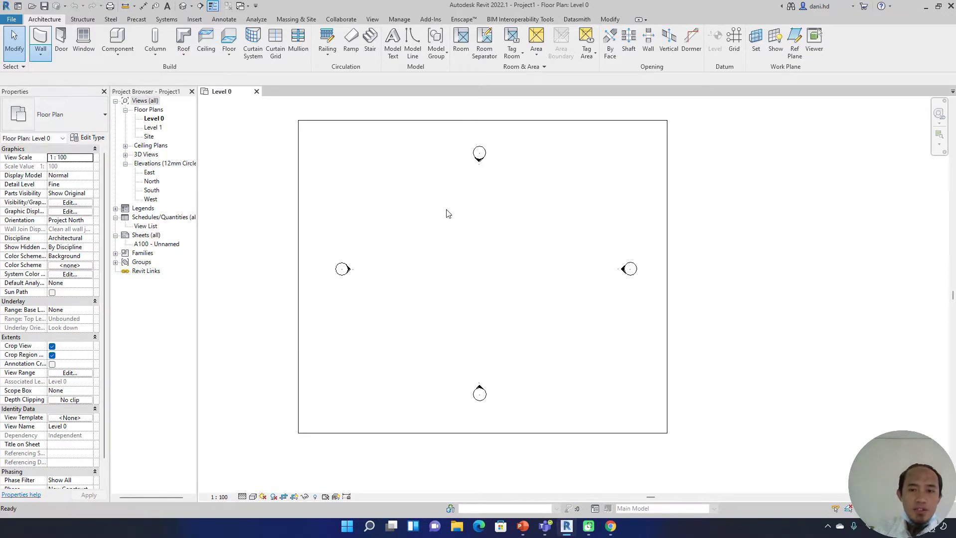
{"action": "left_click", "coordinate": [409, 180]}
{"action": "left_click", "coordinate": [406, 304]}
{"action": "key", "text": "Escape"}
{"action": "key", "text": "Escape"}
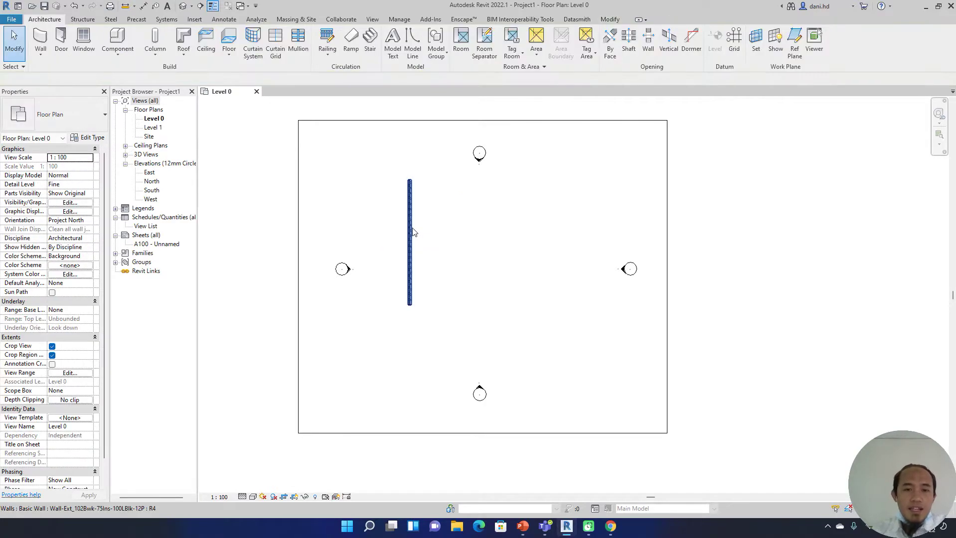
{"action": "left_click", "coordinate": [411, 233]}
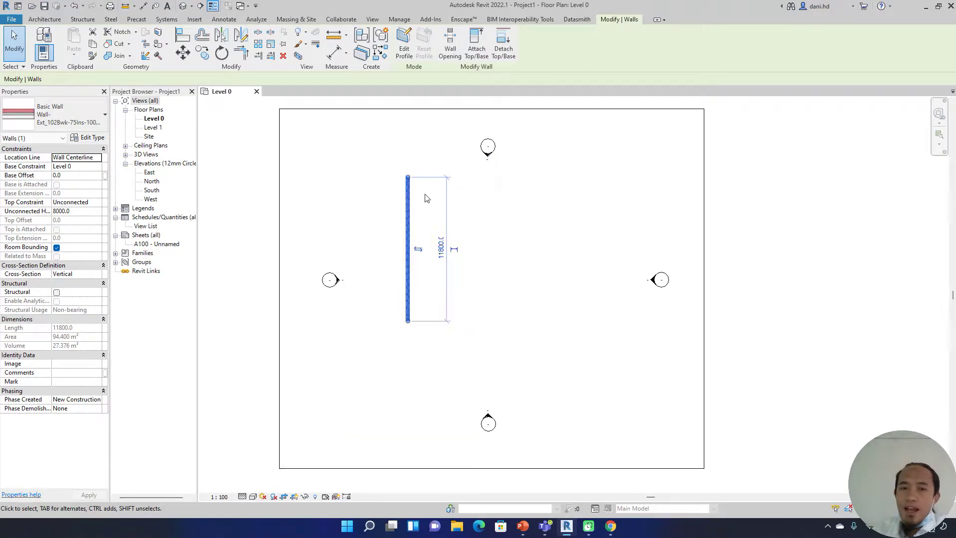
Set the selected wall's unconnected height to 5000 mm.
{"action": "scroll", "coordinate": [421, 194], "scroll_direction": "up", "scroll_amount": 2}
{"action": "scroll", "coordinate": [418, 193], "scroll_direction": "up", "scroll_amount": 1}
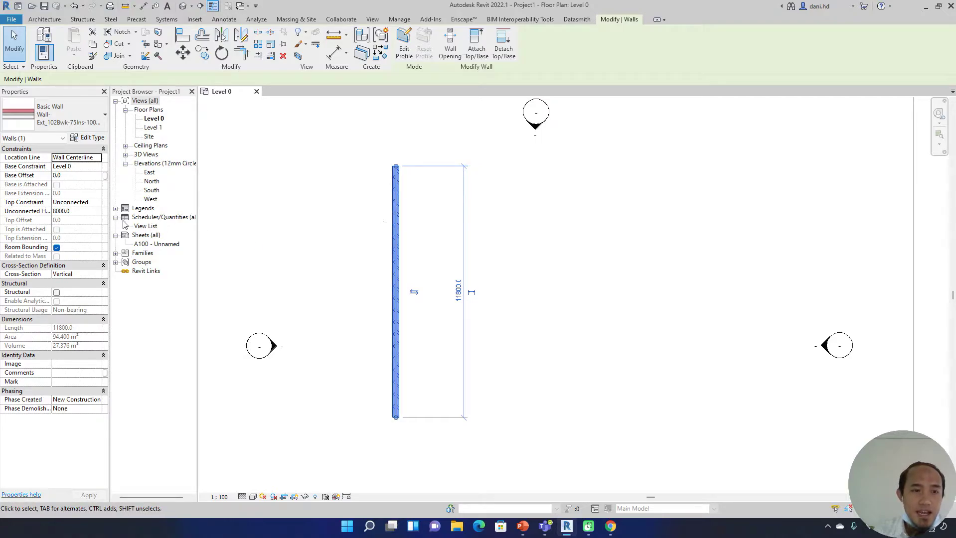
{"action": "left_click", "coordinate": [74, 213]}
{"action": "double_click", "coordinate": [74, 213]}
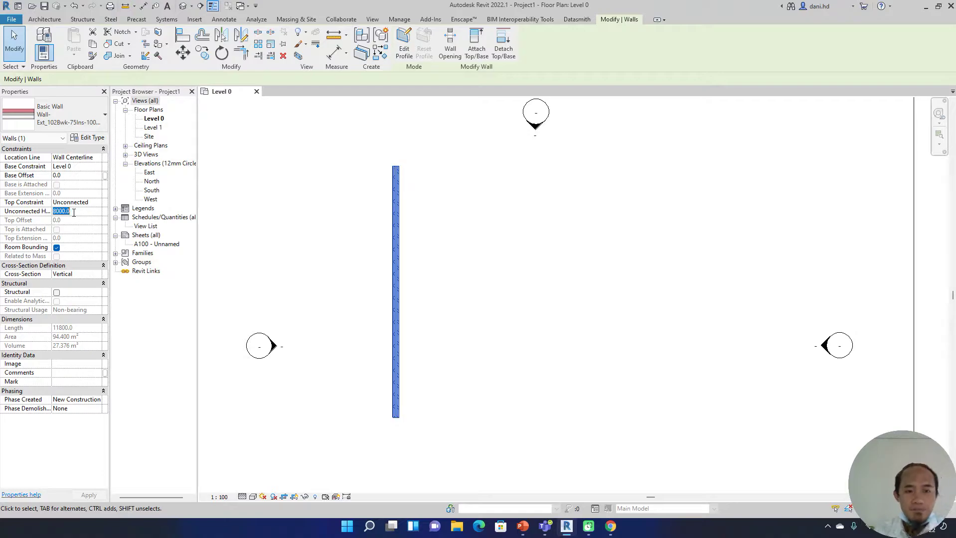
{"action": "type", "text": "500"}
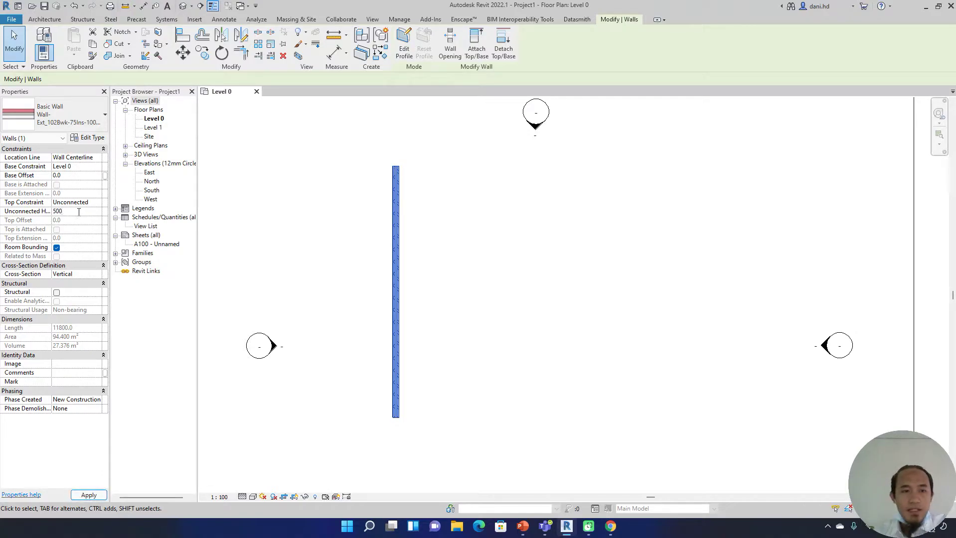
{"action": "left_click", "coordinate": [219, 209]}
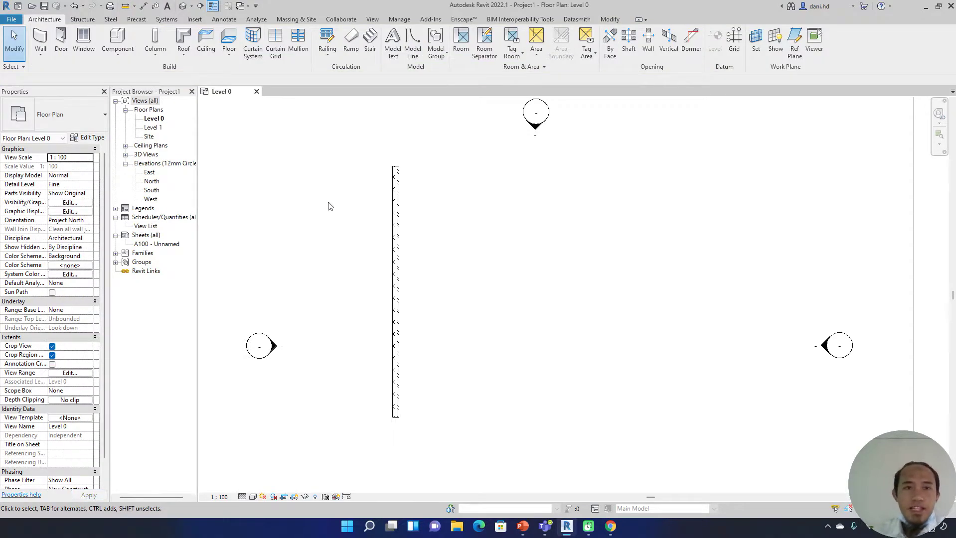
Open the default 3D view and delete the wall from the model.
{"action": "middle_click_drag", "start_coordinate": [384, 283], "coordinate": [430, 283]}
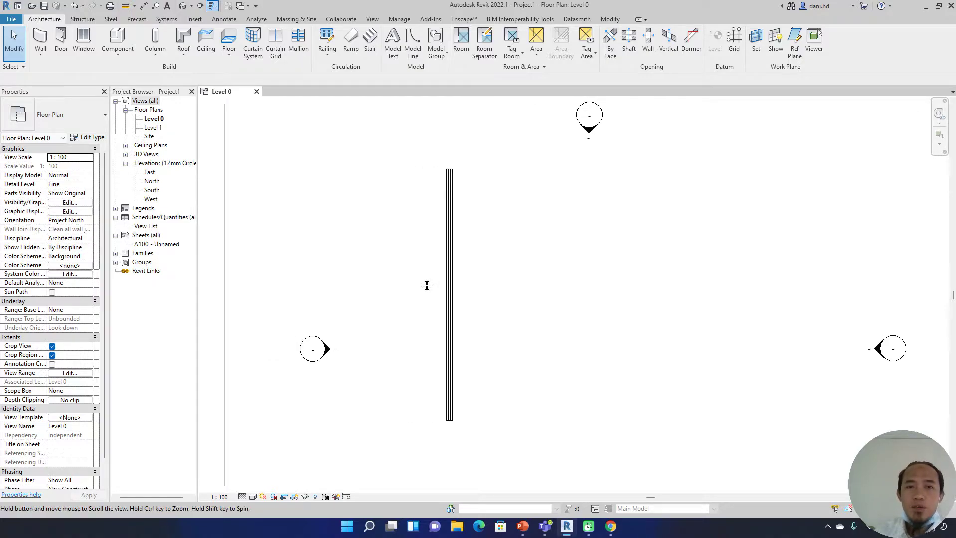
{"action": "left_click", "coordinate": [183, 7]}
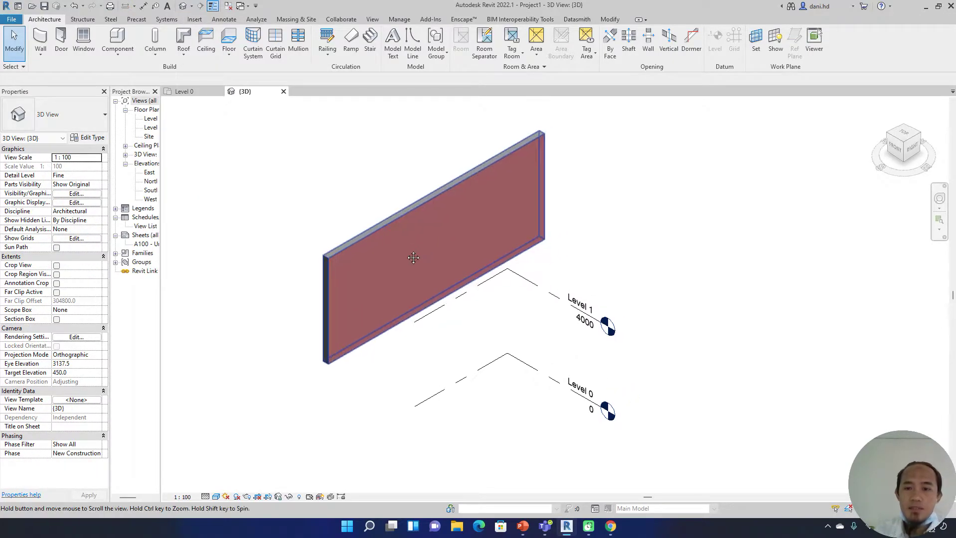
{"action": "scroll", "coordinate": [463, 255], "scroll_direction": "down", "scroll_amount": 3}
{"action": "middle_click_drag", "start_coordinate": [462, 254], "coordinate": [464, 215], "text": "shift"}
{"action": "left_click", "coordinate": [462, 215]}
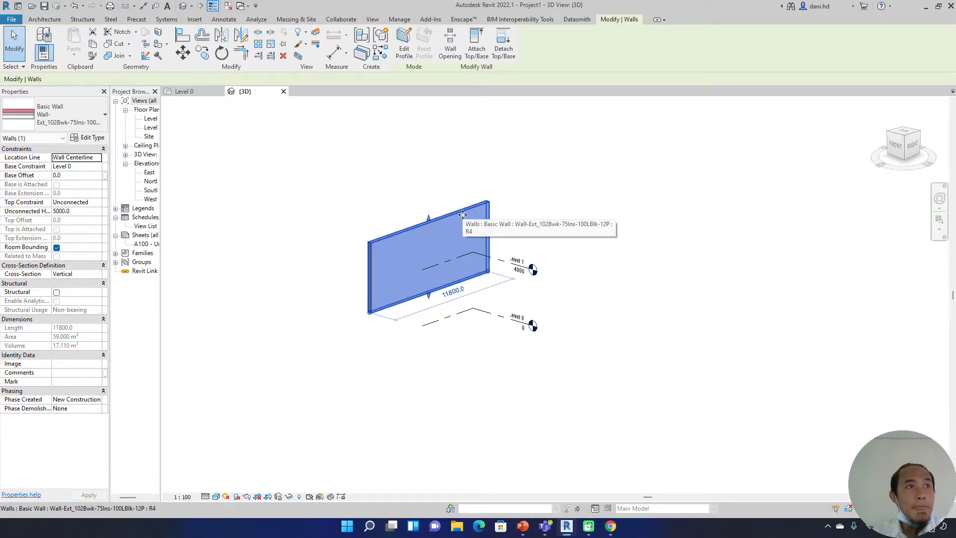
{"action": "key", "text": "Delete"}
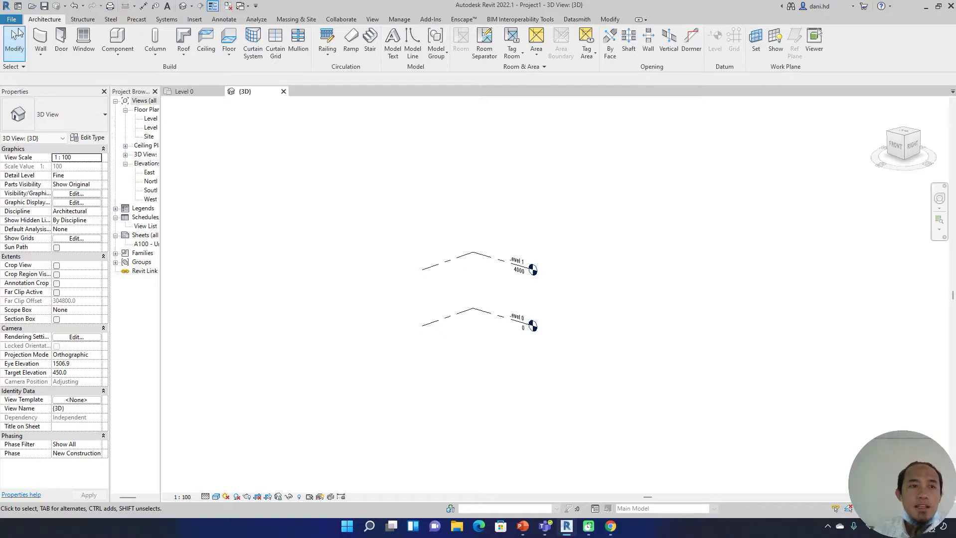
Review the template choices offered for a new project, then close the dialog without creating one.
{"action": "left_click", "coordinate": [13, 20]}
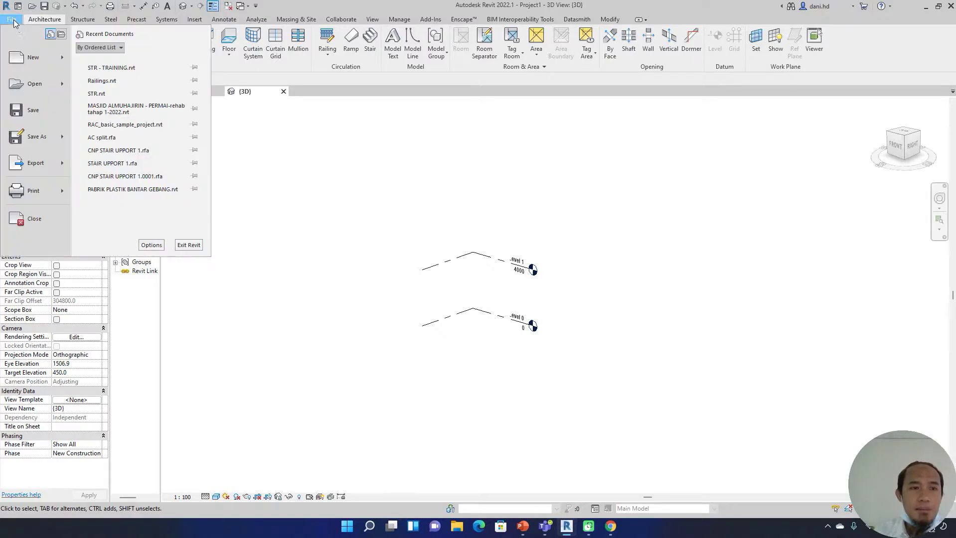
{"action": "left_click", "coordinate": [51, 59]}
{"action": "left_click", "coordinate": [438, 240]}
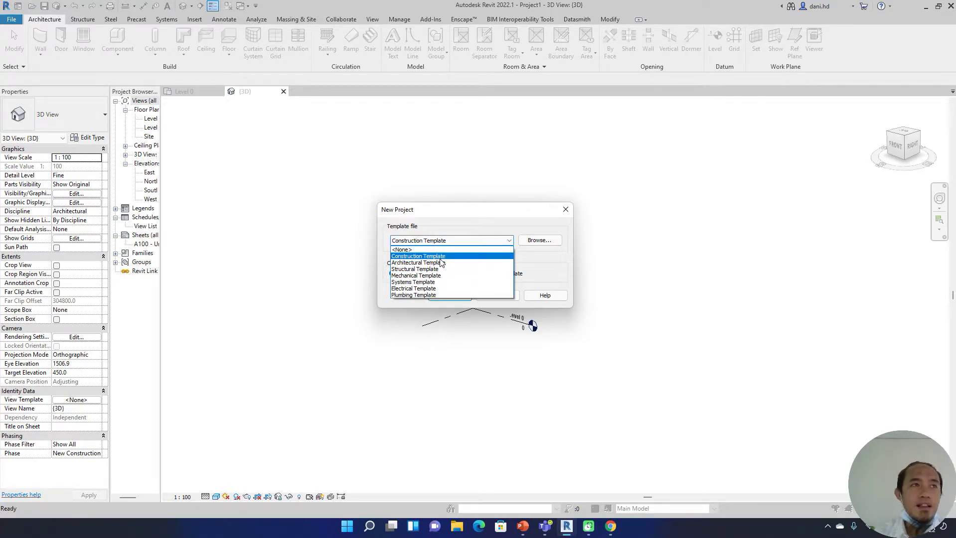
{"action": "left_click", "coordinate": [481, 222]}
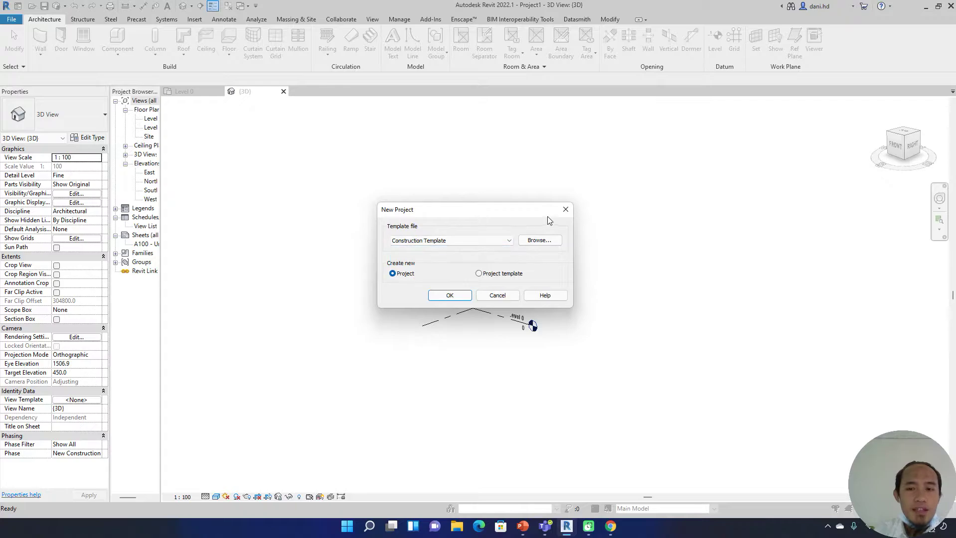
{"action": "left_click", "coordinate": [564, 212]}
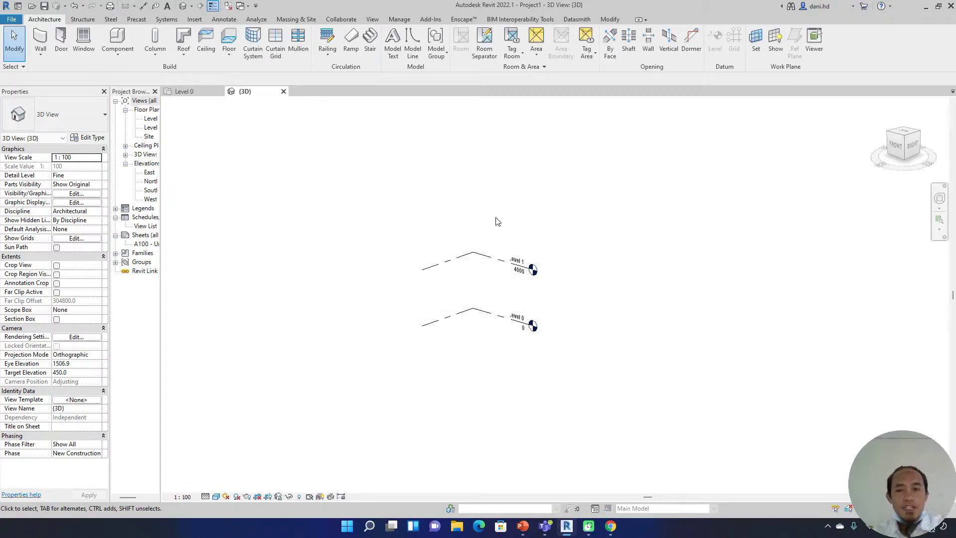
Open the File Locations options and browse to the template file behind the Construction Template entry.
{"action": "left_click", "coordinate": [12, 20]}
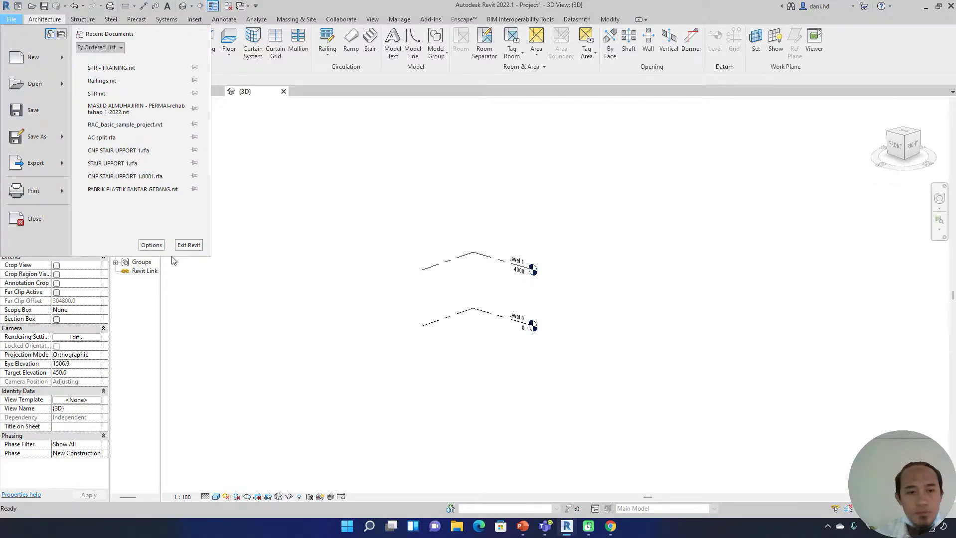
{"action": "left_click", "coordinate": [151, 244]}
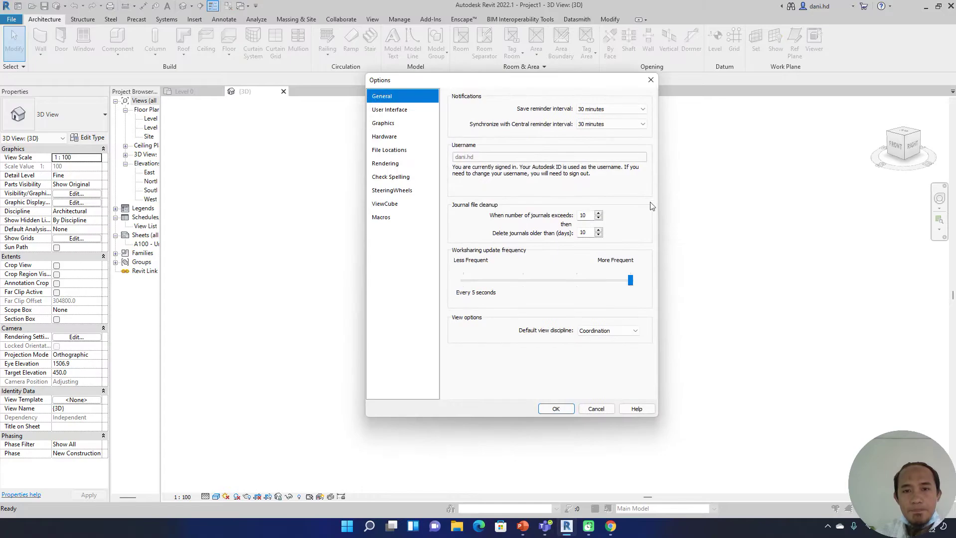
{"action": "left_click", "coordinate": [407, 154]}
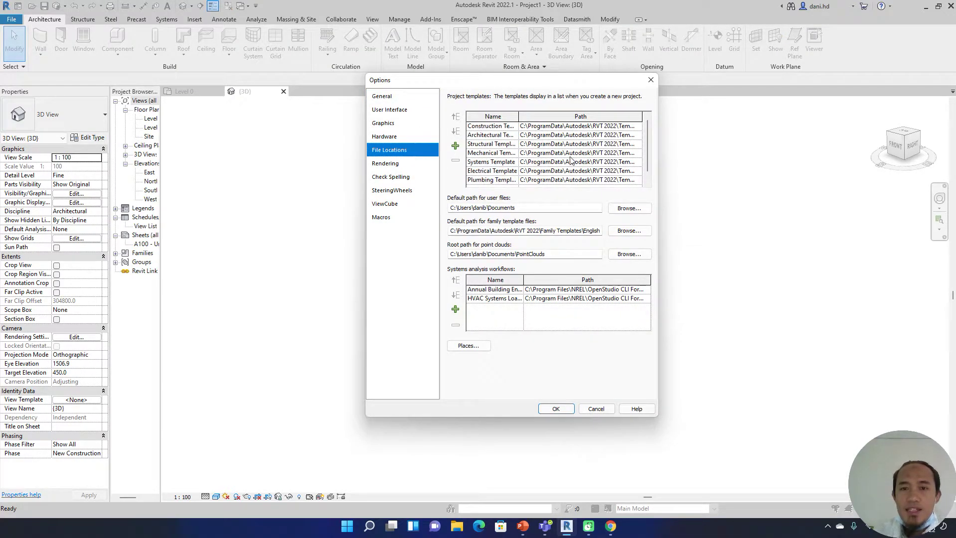
{"action": "left_click", "coordinate": [637, 129]}
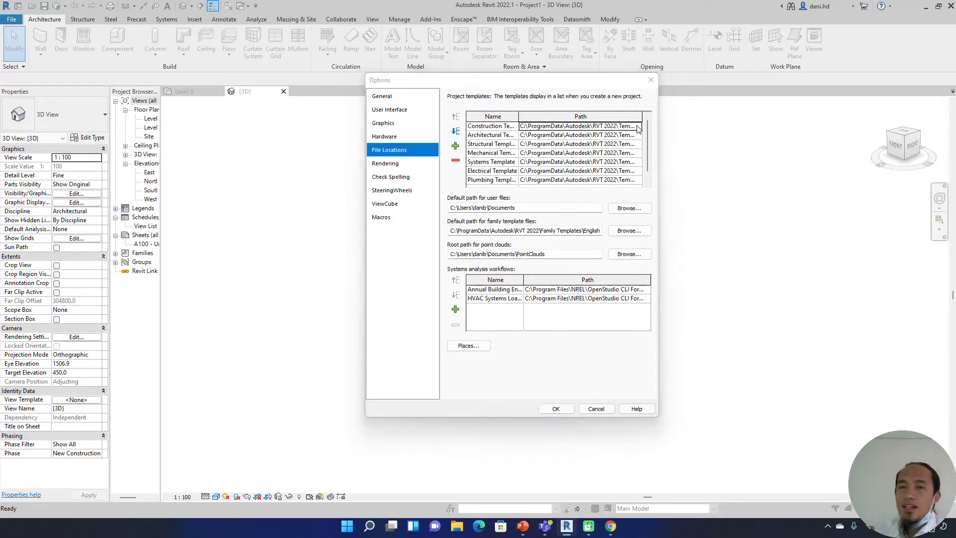
{"action": "left_click", "coordinate": [637, 127]}
Examine the language subfolders of the RVT 2022 Templates folder, including the contents of the English folder.
{"action": "left_click", "coordinate": [487, 160]}
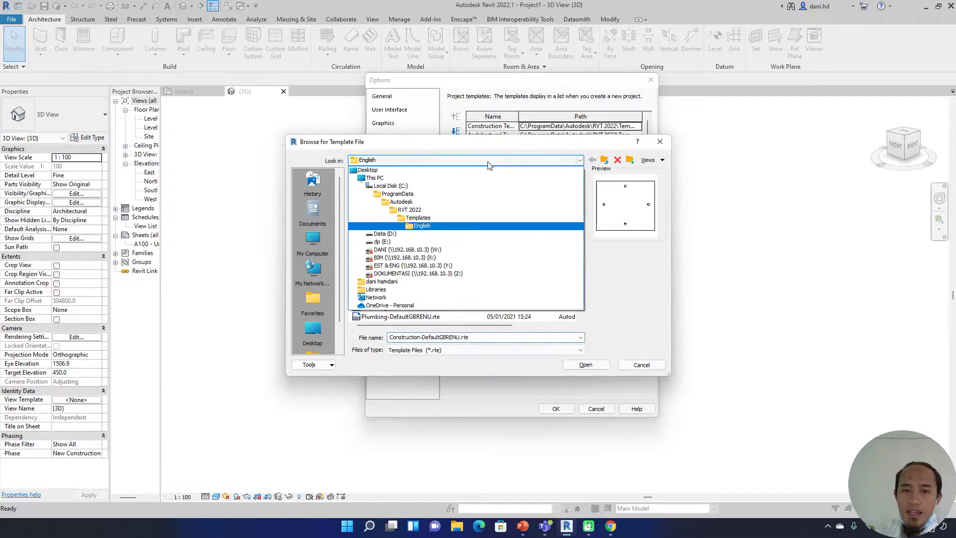
{"action": "left_click", "coordinate": [446, 219]}
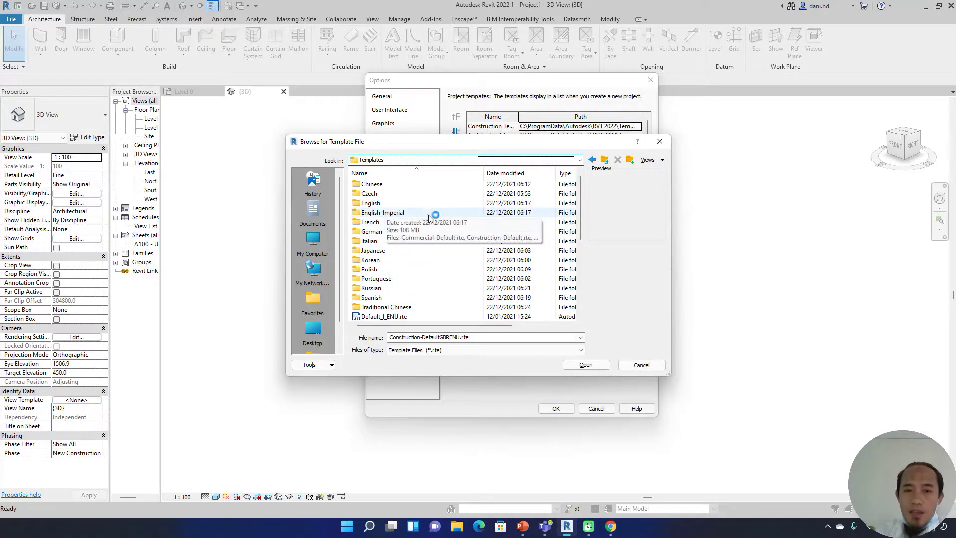
{"action": "double_click", "coordinate": [379, 203]}
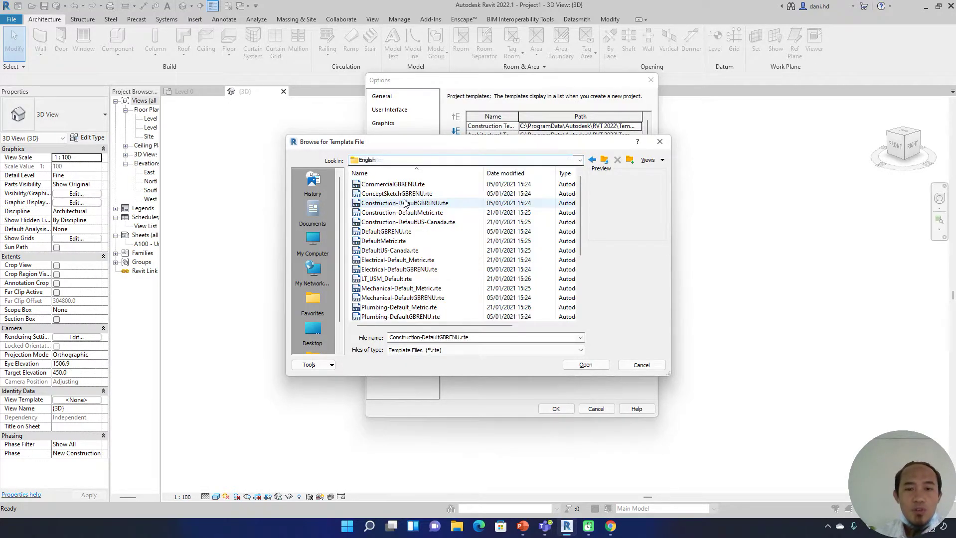
{"action": "left_click", "coordinate": [603, 162]}
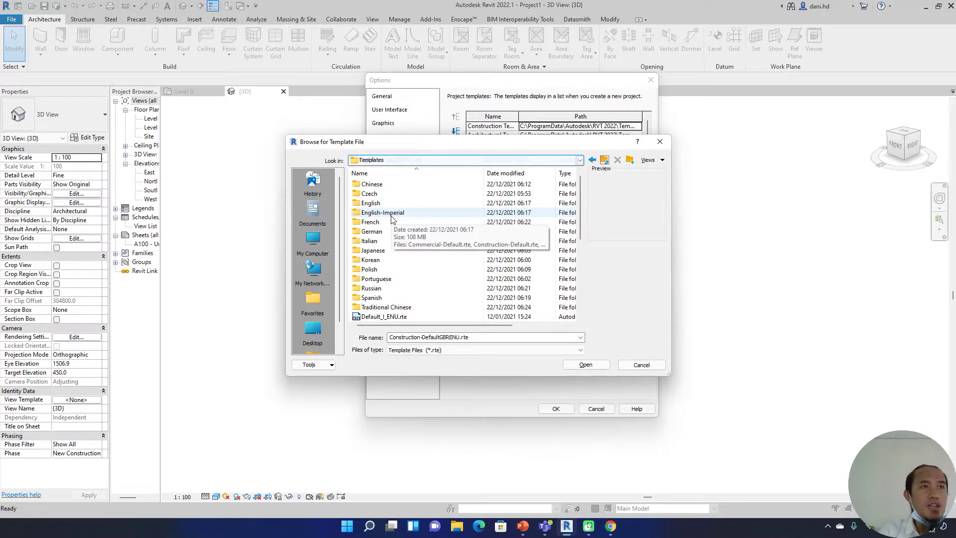
{"action": "left_click", "coordinate": [420, 158]}
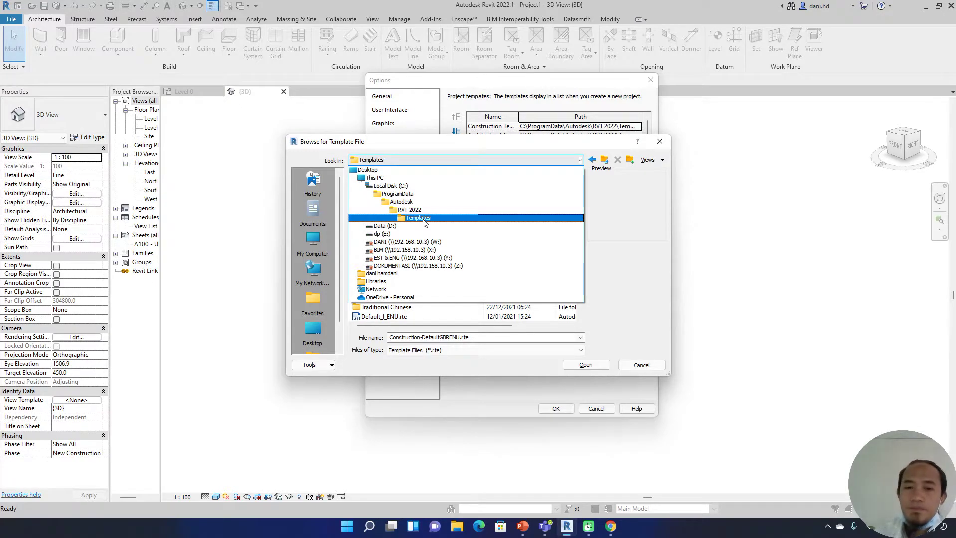
{"action": "left_click", "coordinate": [424, 219]}
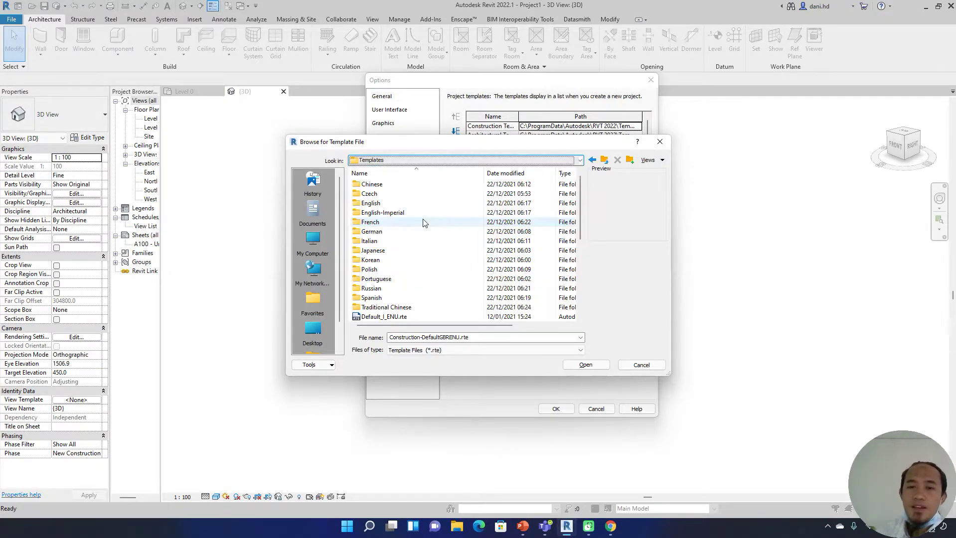
Review the English template files, preview DefaultUS-Canada.rte, and close the file browser and options without choosing a template.
{"action": "left_click", "coordinate": [381, 206]}
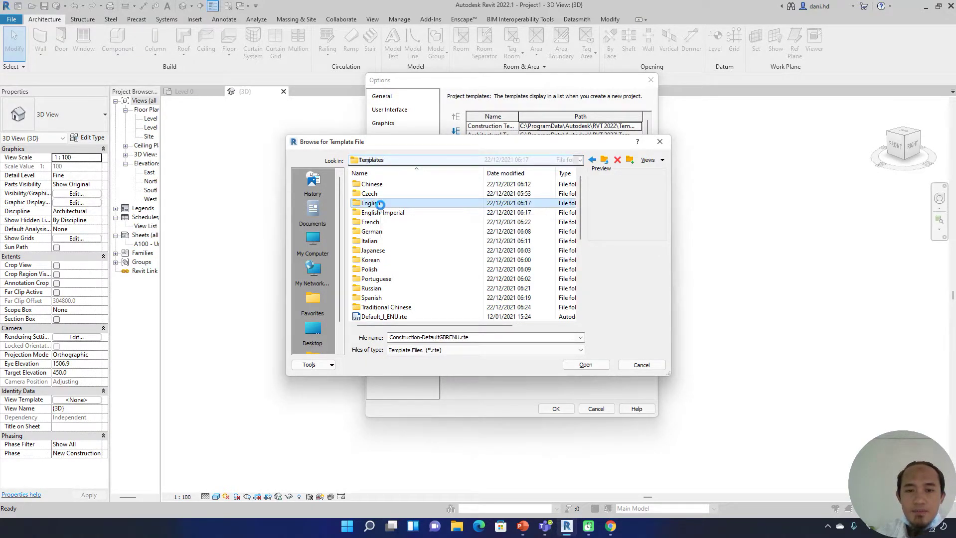
{"action": "double_click", "coordinate": [380, 204]}
{"action": "scroll", "coordinate": [399, 306], "scroll_direction": "down", "scroll_amount": 4}
{"action": "scroll", "coordinate": [396, 275], "scroll_direction": "up", "scroll_amount": 4}
{"action": "left_click_drag", "start_coordinate": [492, 148], "coordinate": [225, 84]}
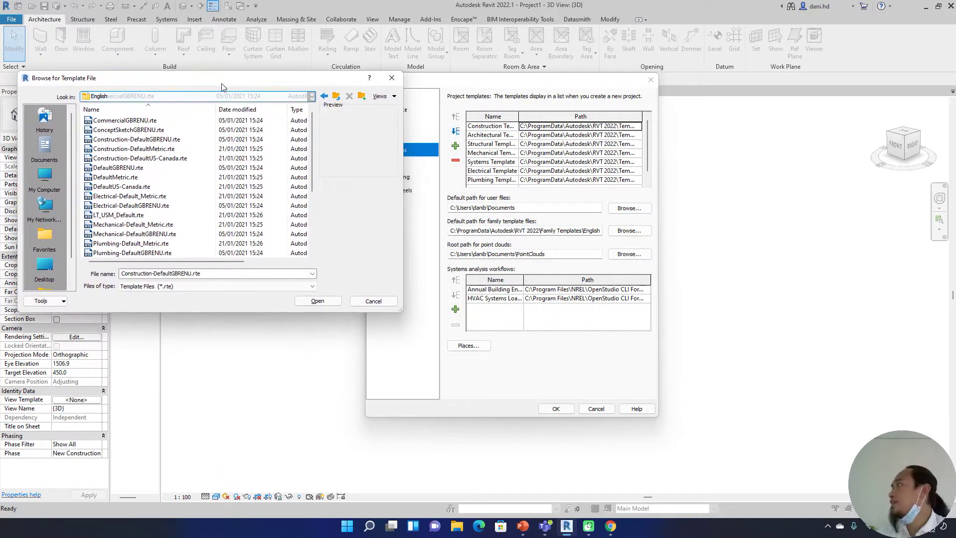
{"action": "left_click", "coordinate": [138, 187]}
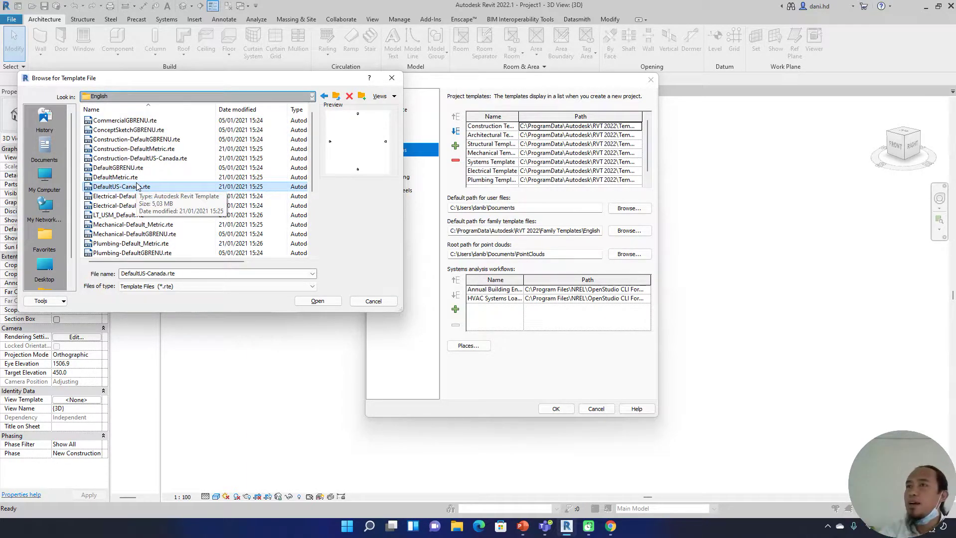
{"action": "left_click", "coordinate": [392, 79]}
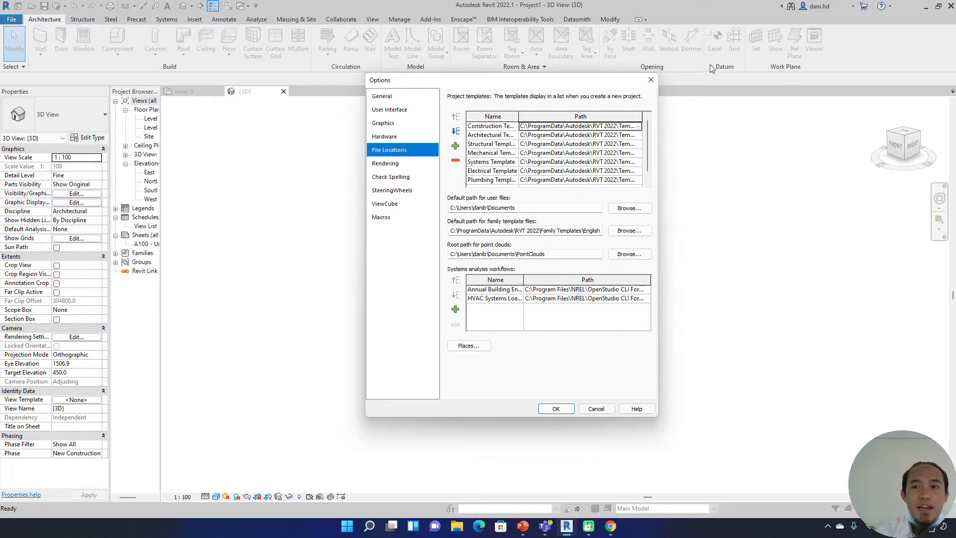
{"action": "left_click", "coordinate": [654, 81]}
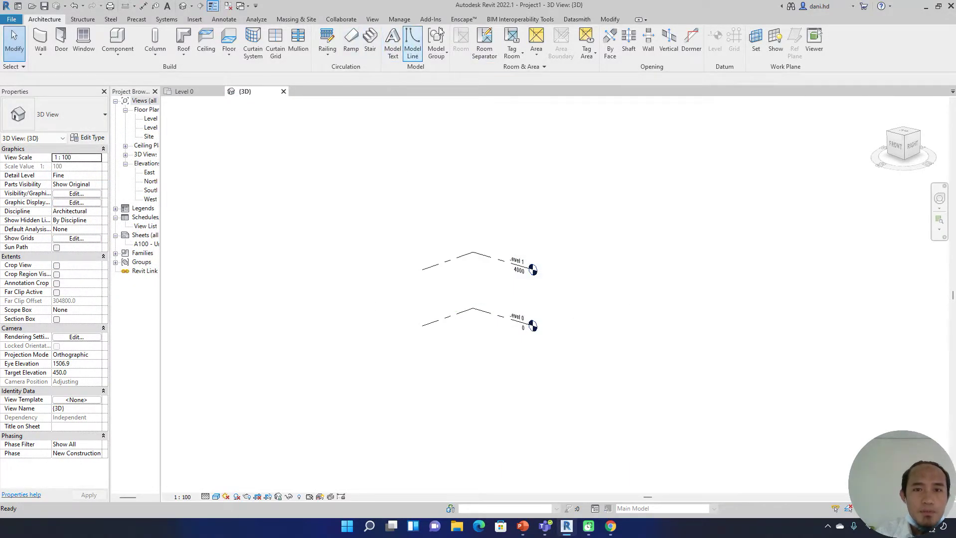
Review the Project Units settings and the format options for Length, then close them without changes.
{"action": "left_click", "coordinate": [400, 21]}
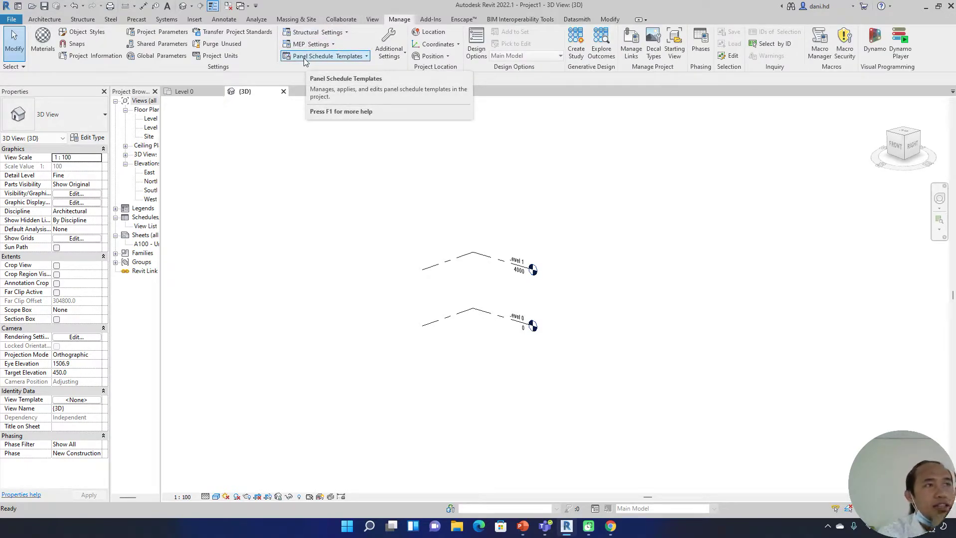
{"action": "left_click", "coordinate": [229, 57]}
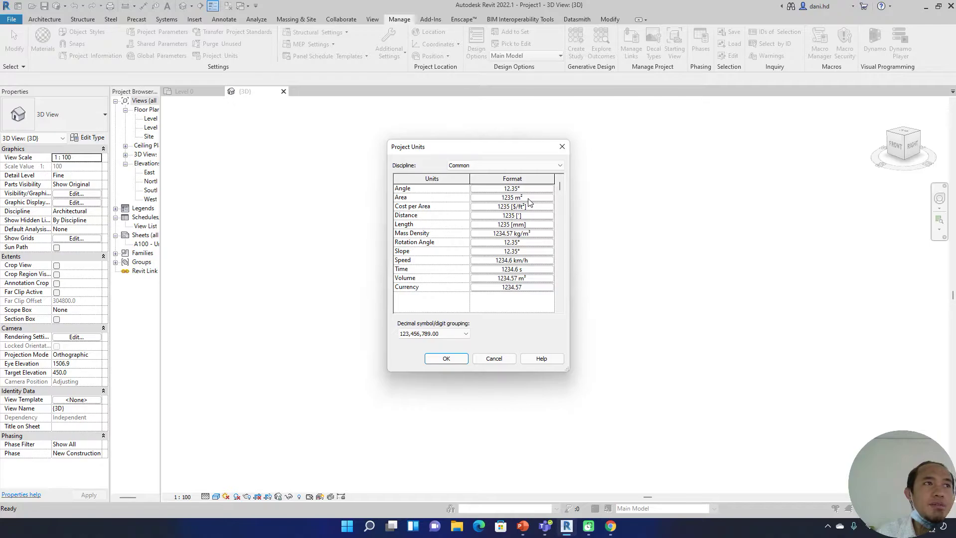
{"action": "left_click", "coordinate": [562, 146]}
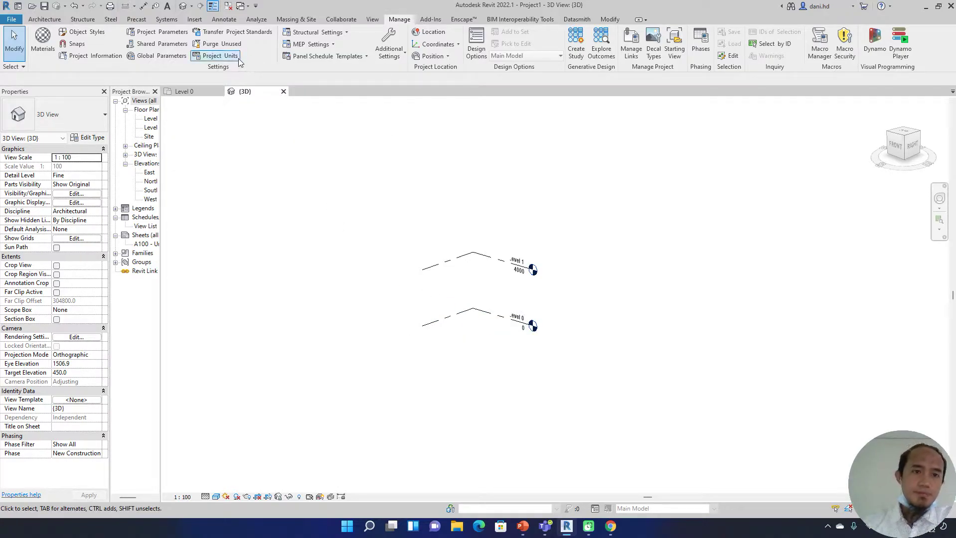
{"action": "left_click", "coordinate": [219, 55]}
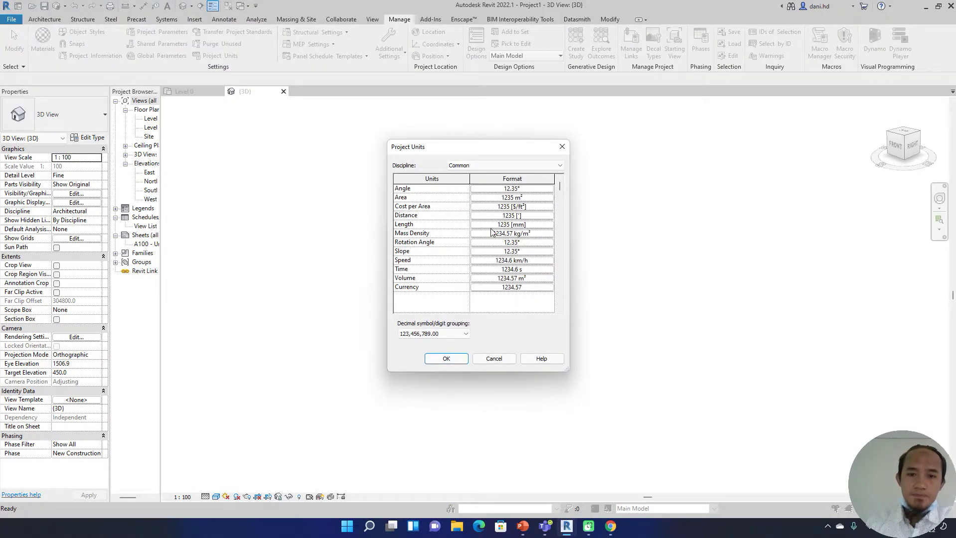
{"action": "left_click", "coordinate": [527, 229]}
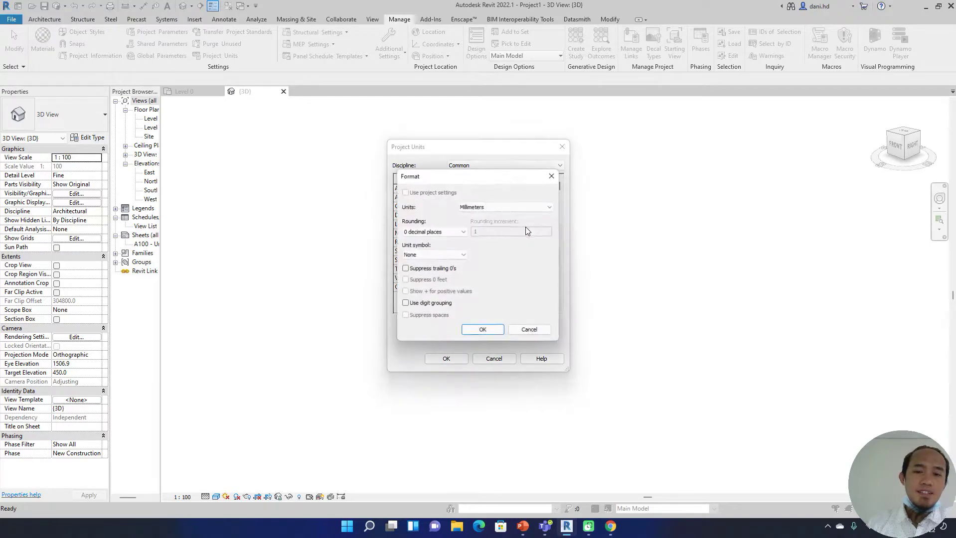
{"action": "left_click", "coordinate": [554, 174]}
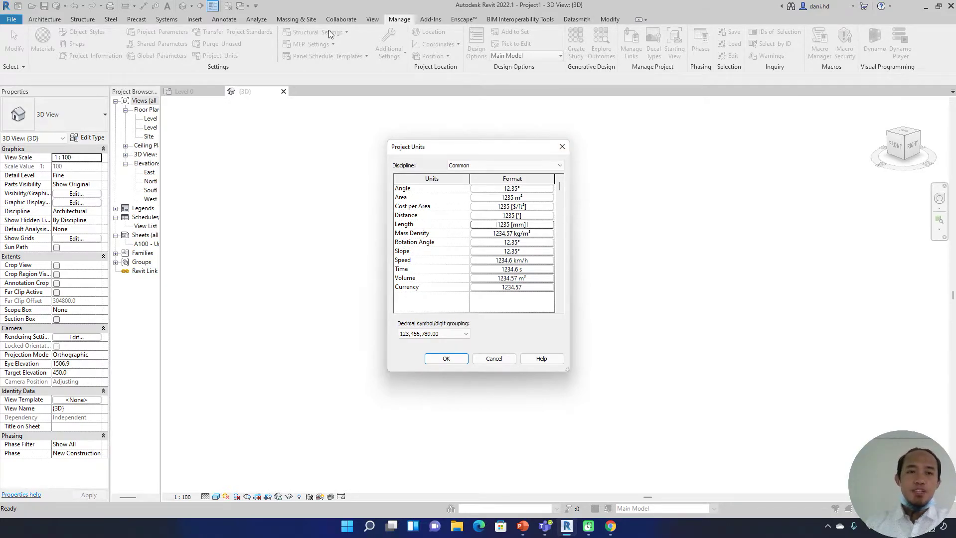
{"action": "key", "text": "Return"}
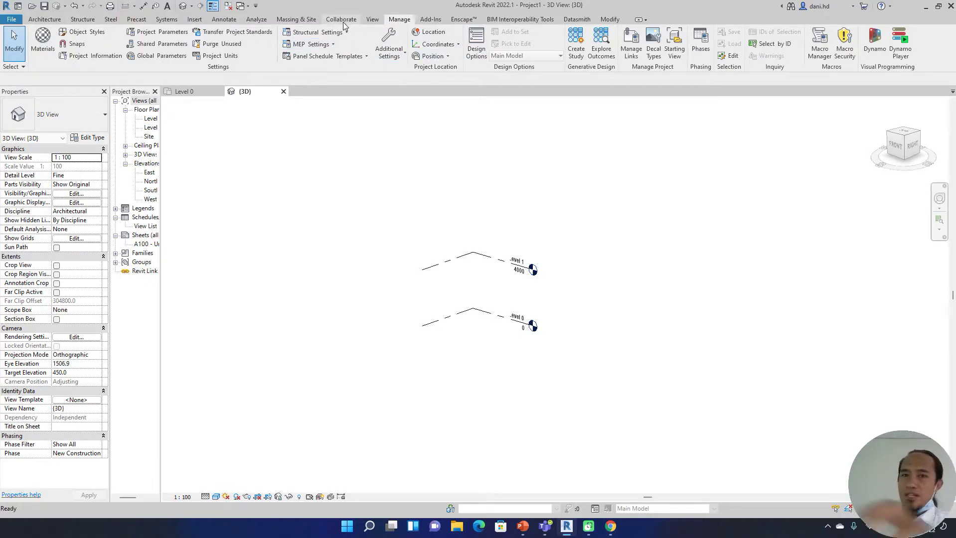
Cycle the ribbon through panel buttons, panel titles and tabs only, and restore the full ribbon.
{"action": "left_click", "coordinate": [647, 22]}
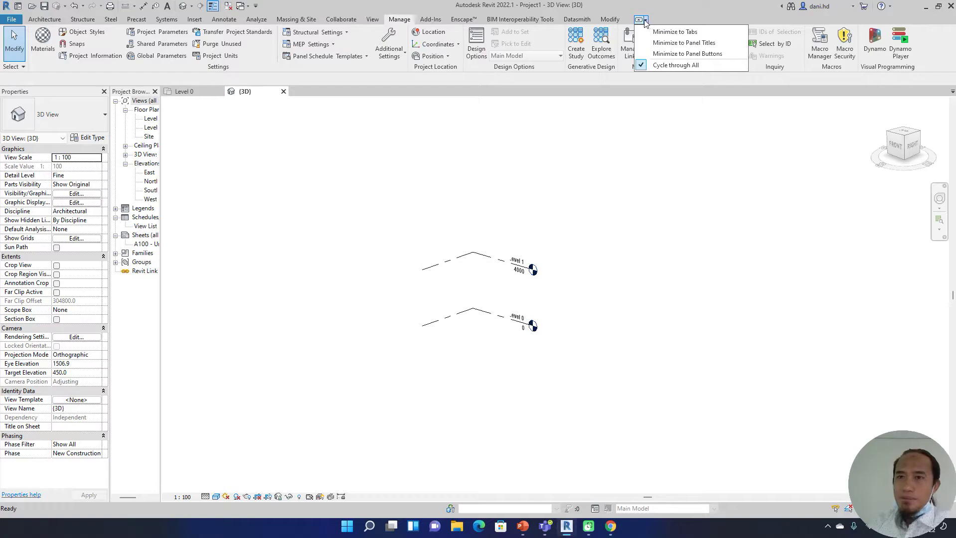
{"action": "left_click", "coordinate": [660, 17]}
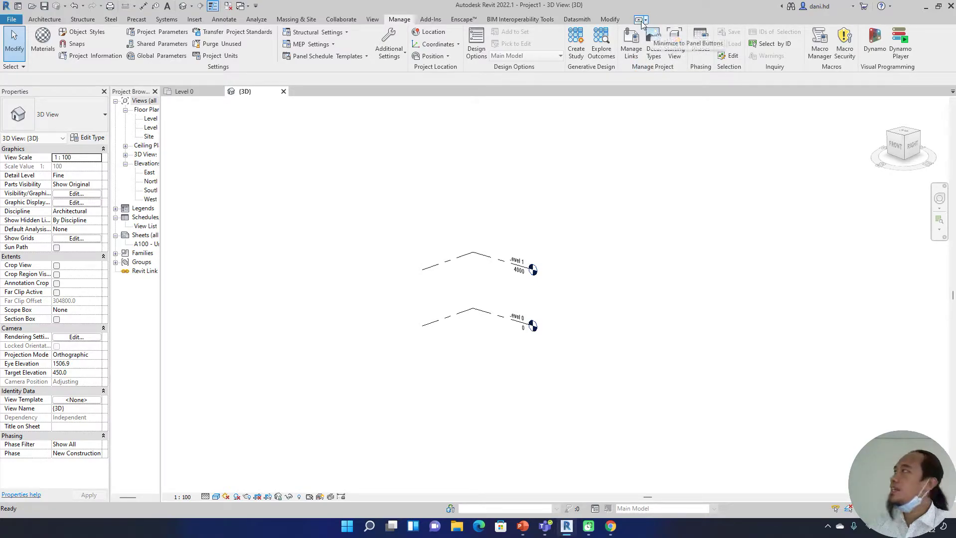
{"action": "left_click", "coordinate": [638, 21]}
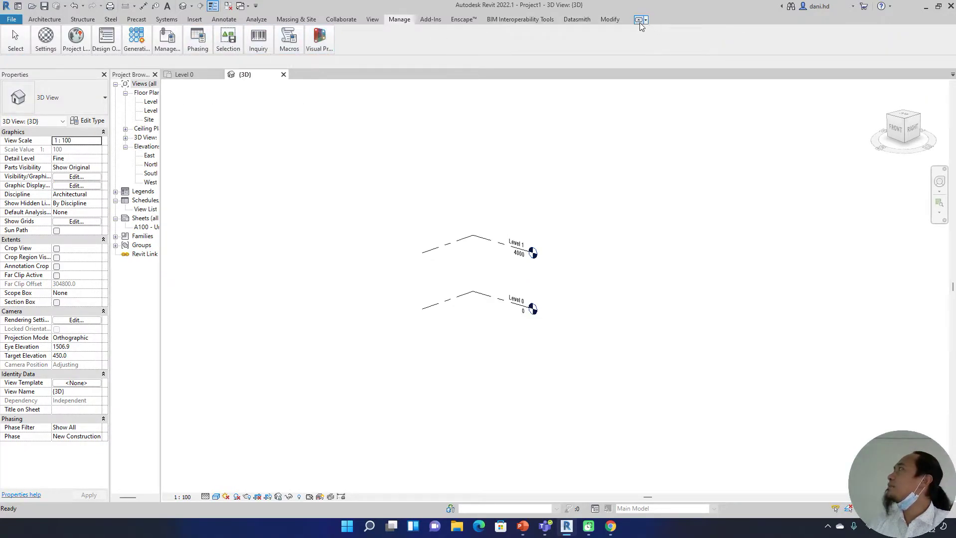
{"action": "left_click", "coordinate": [639, 23]}
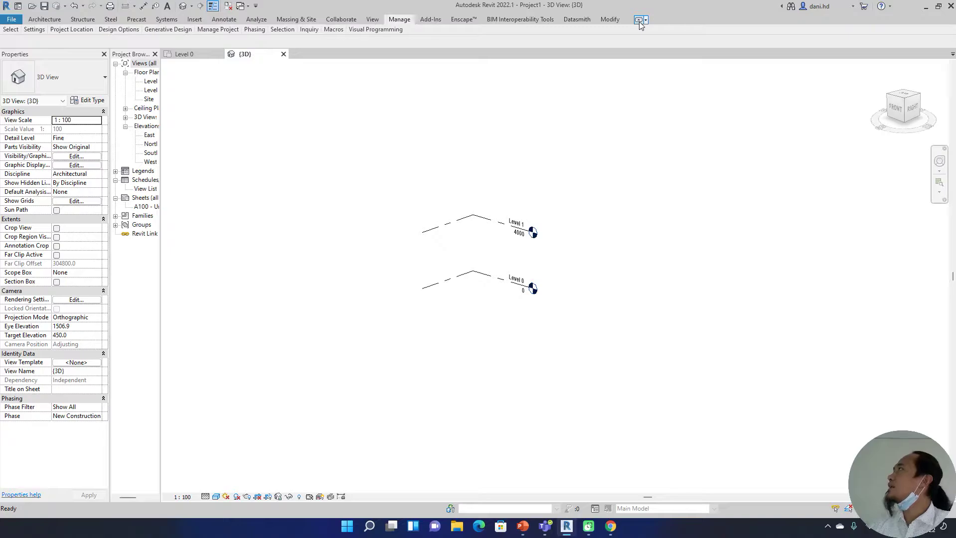
{"action": "left_click", "coordinate": [639, 22]}
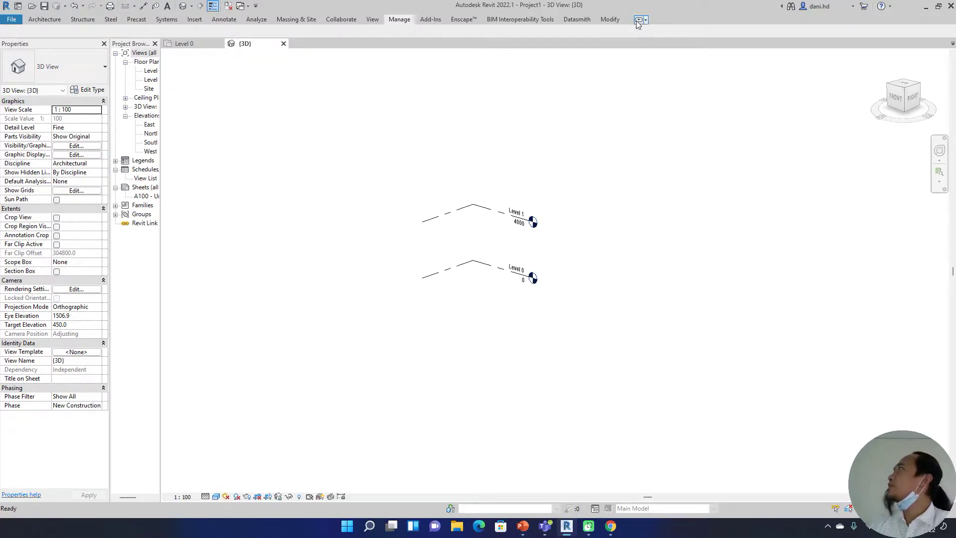
{"action": "left_click", "coordinate": [636, 20]}
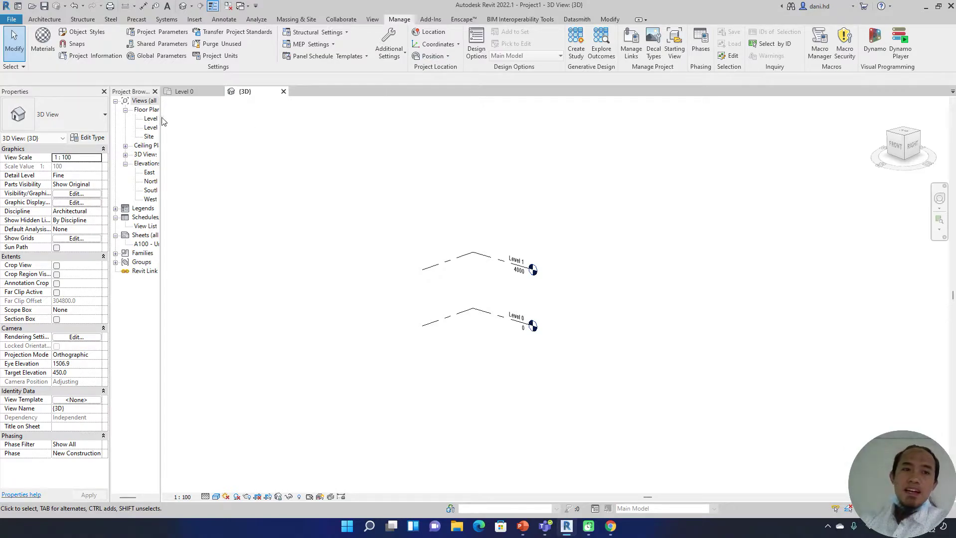
Dock the Project Browser across the drawing area from the Properties palette, and narrow the Properties palette.
{"action": "left_click_drag", "start_coordinate": [160, 118], "coordinate": [222, 119]}
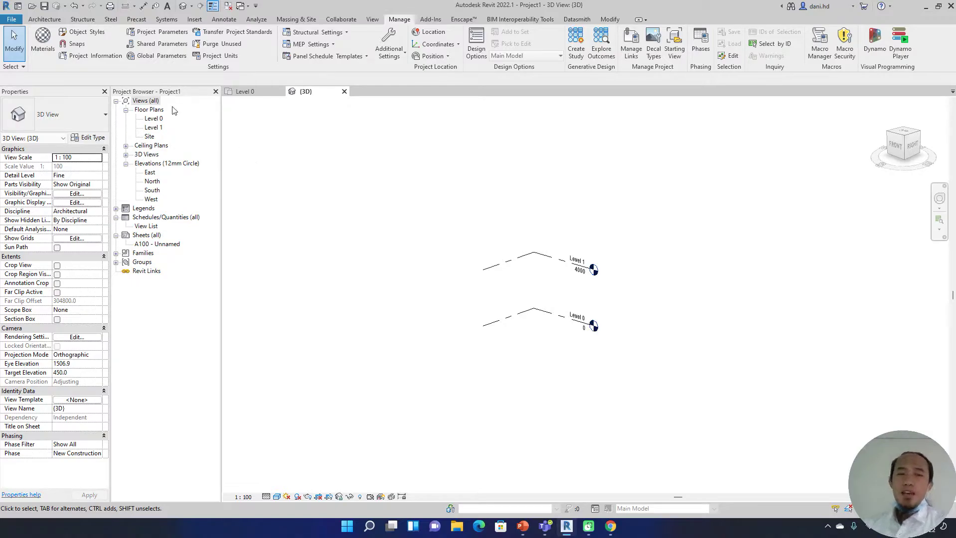
{"action": "left_click_drag", "start_coordinate": [169, 95], "coordinate": [927, 140]}
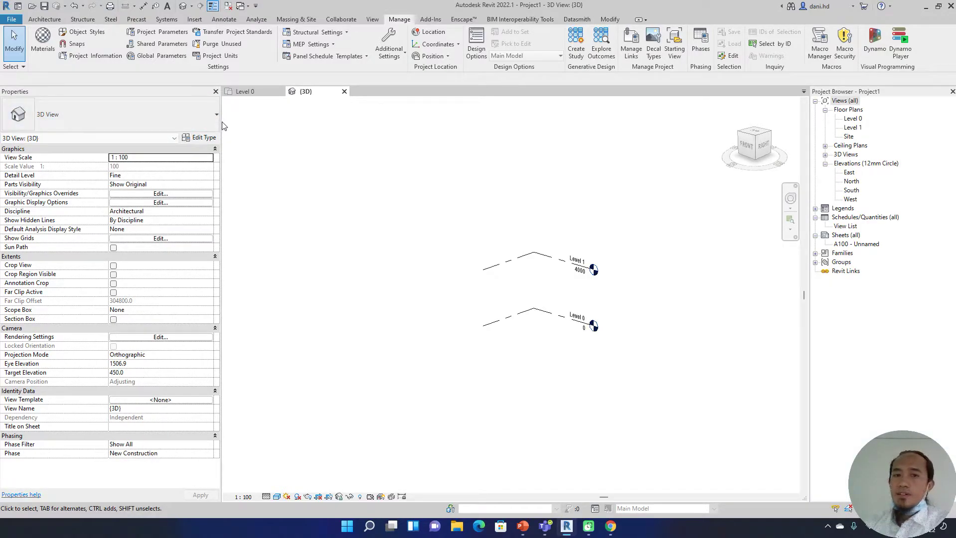
{"action": "left_click_drag", "start_coordinate": [221, 122], "coordinate": [147, 120]}
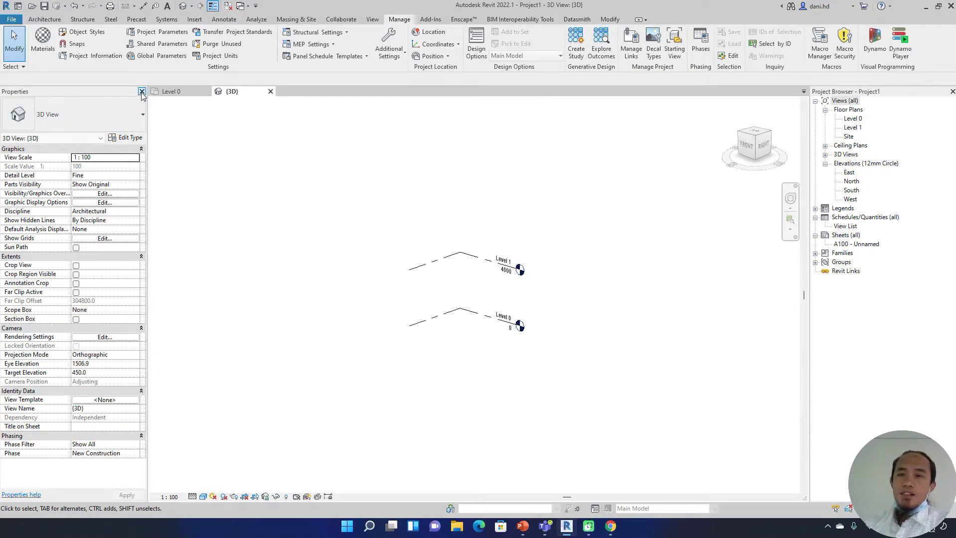
Close the Properties palette and Project Browser, and bring both back into the workspace.
{"action": "left_click", "coordinate": [142, 91]}
{"action": "left_click", "coordinate": [952, 91]}
{"action": "right_click", "coordinate": [653, 170]}
{"action": "mouse_move", "coordinate": [739, 352]}
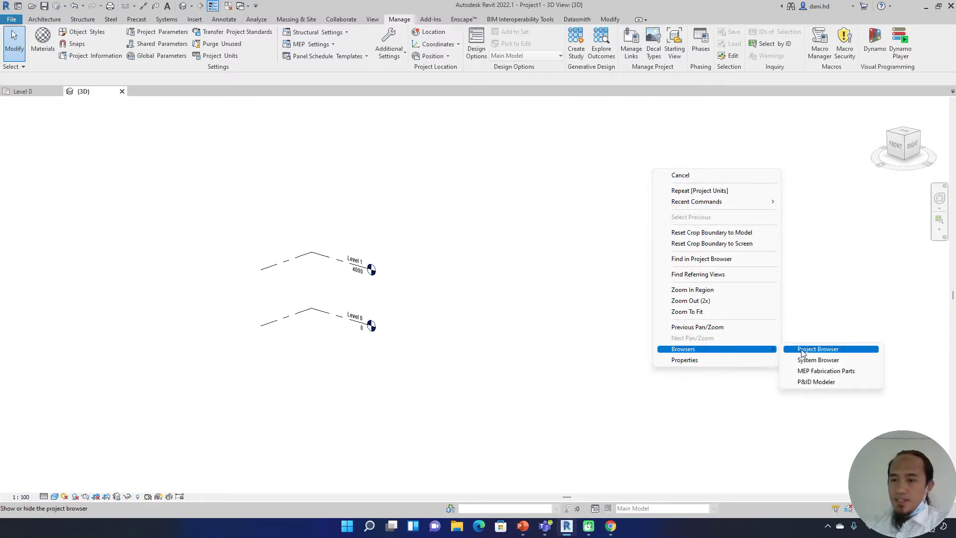
{"action": "left_click", "coordinate": [818, 349]}
{"action": "right_click", "coordinate": [589, 177]}
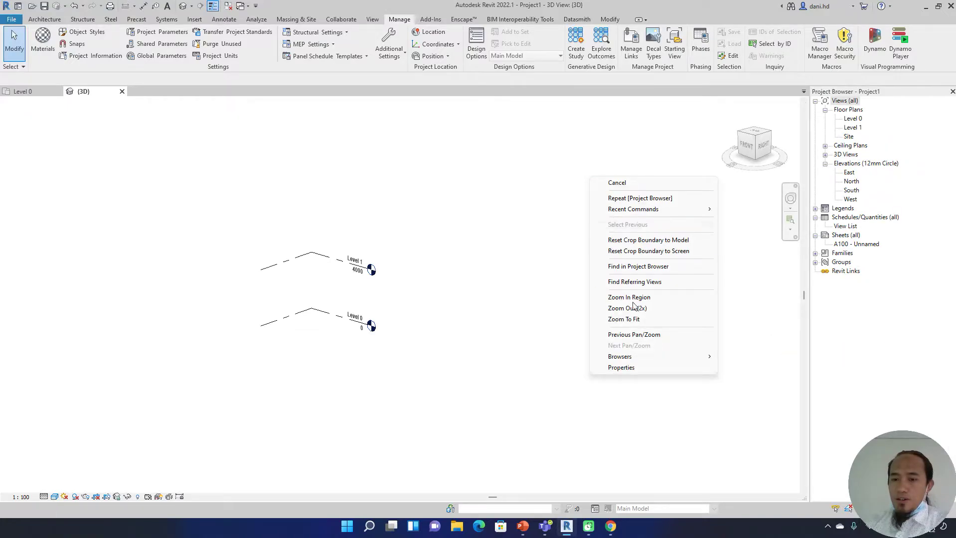
{"action": "left_click", "coordinate": [650, 369]}
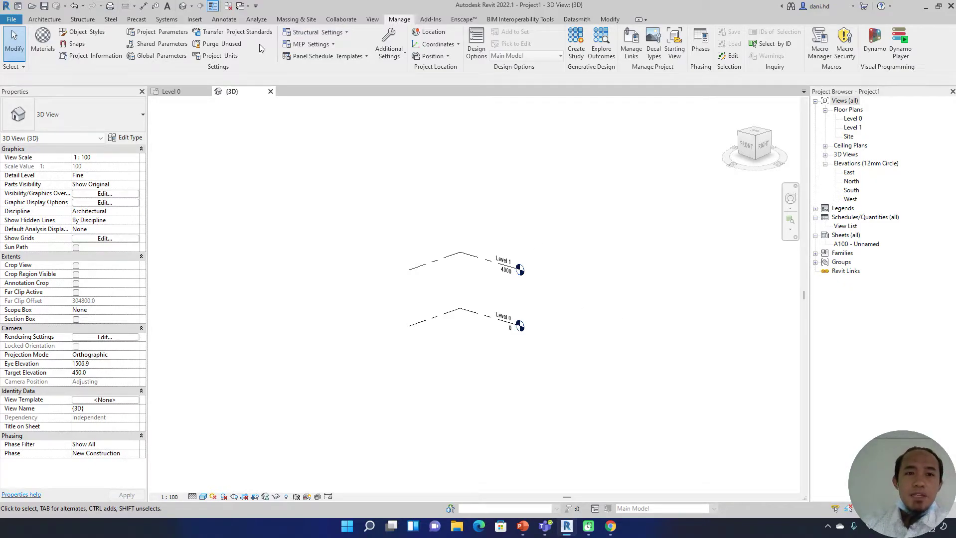
Review the Project Units list for the Common discipline again and cancel without changes.
{"action": "left_click", "coordinate": [229, 59]}
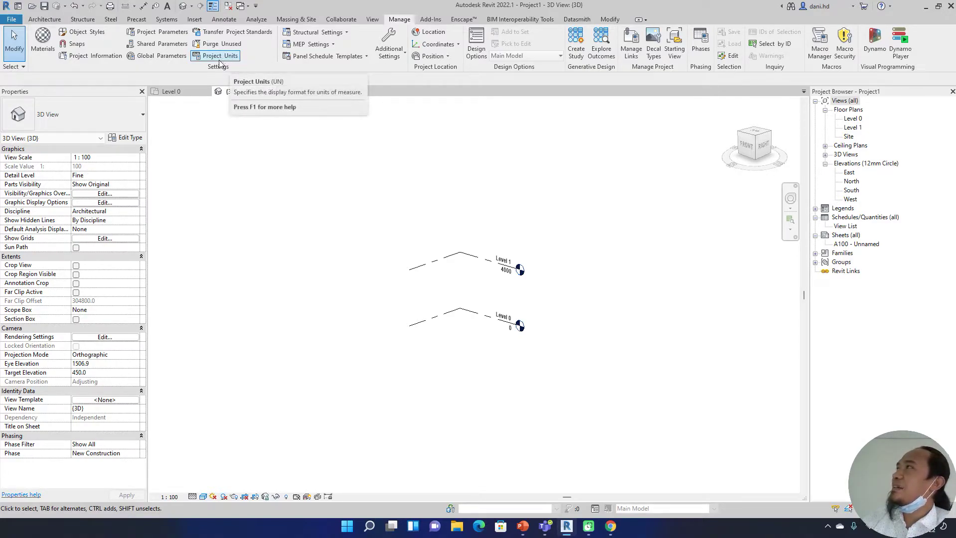
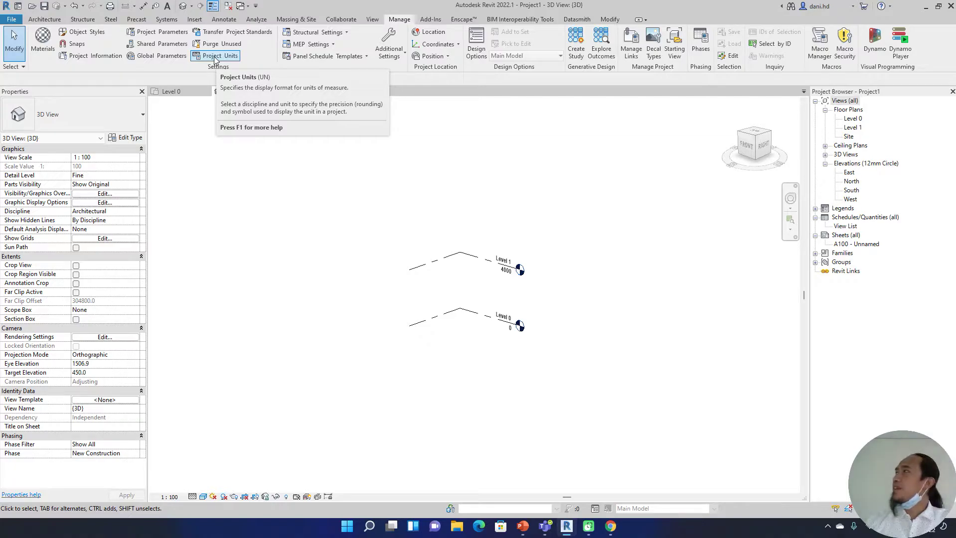
{"action": "left_click", "coordinate": [216, 57]}
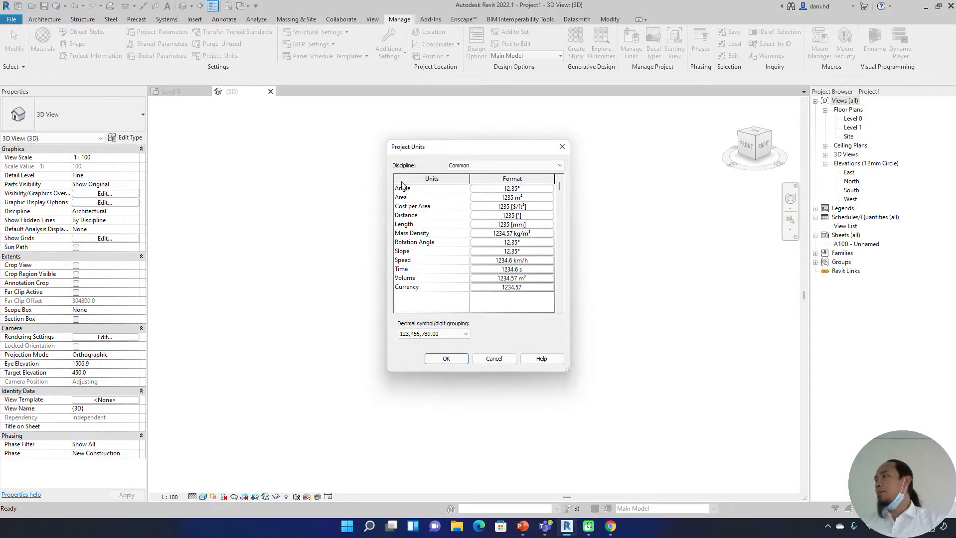
{"action": "left_click", "coordinate": [494, 359]}
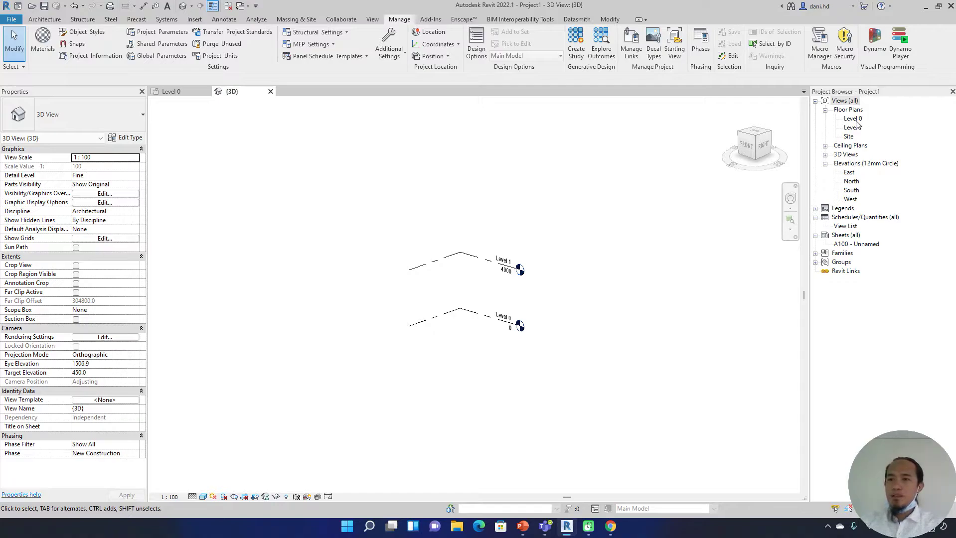
In the Level 0 floor plan, draw a vertical wall about 14100 mm long between the elevation markers.
{"action": "scroll", "coordinate": [469, 294], "scroll_direction": "up", "scroll_amount": 4}
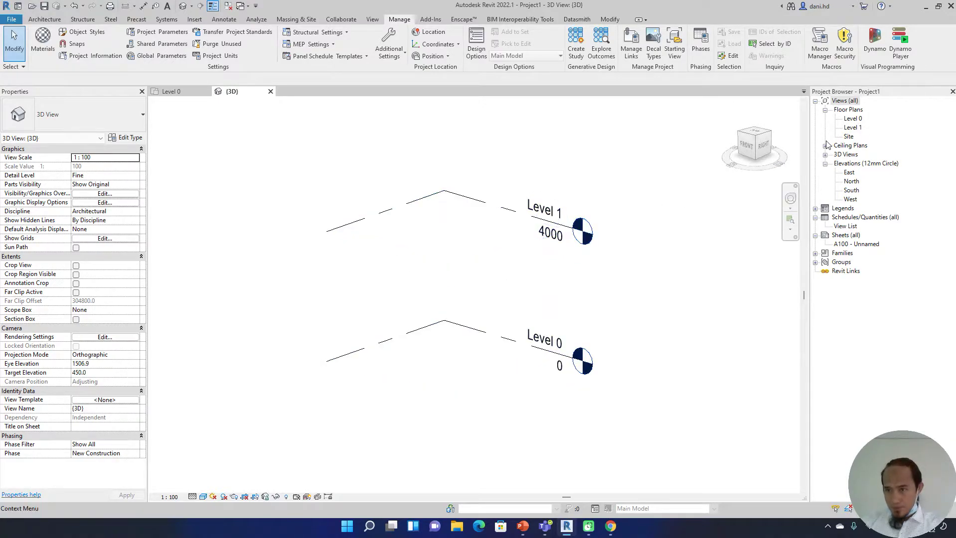
{"action": "double_click", "coordinate": [853, 119]}
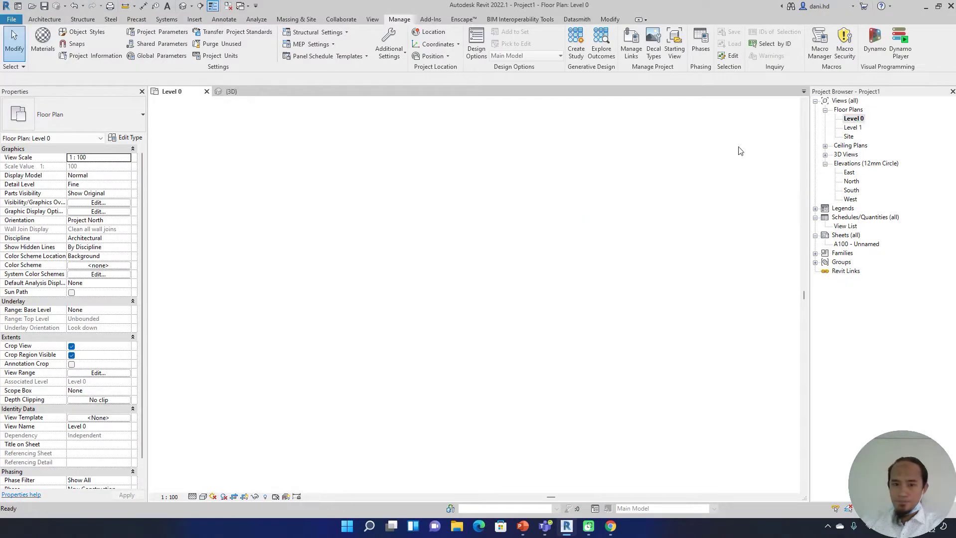
{"action": "scroll", "coordinate": [376, 241], "scroll_direction": "down", "scroll_amount": 2}
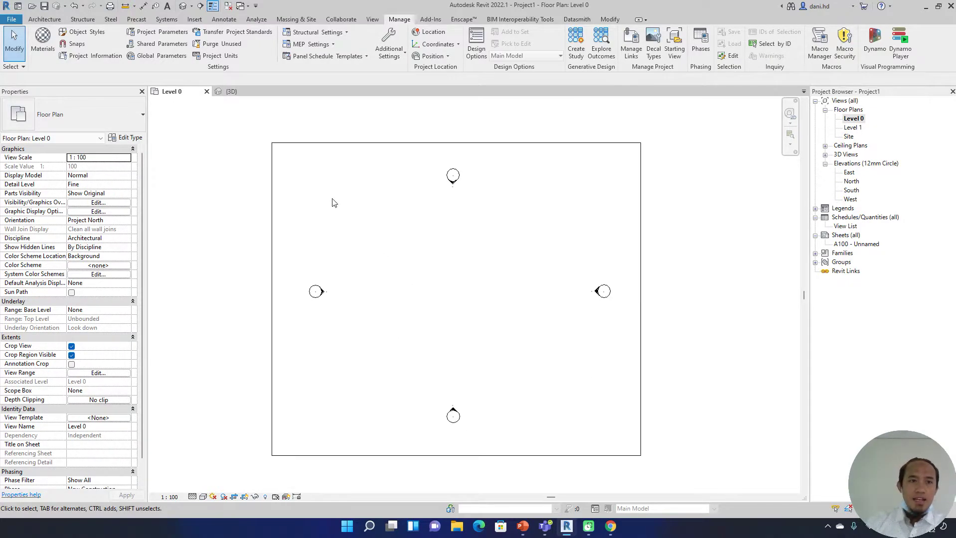
{"action": "left_click", "coordinate": [46, 19]}
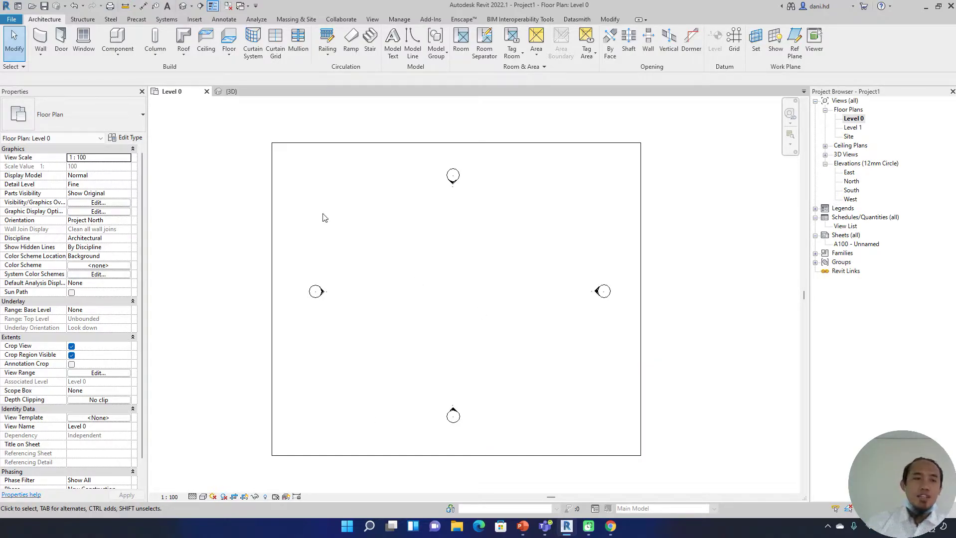
{"action": "left_click", "coordinate": [45, 40]}
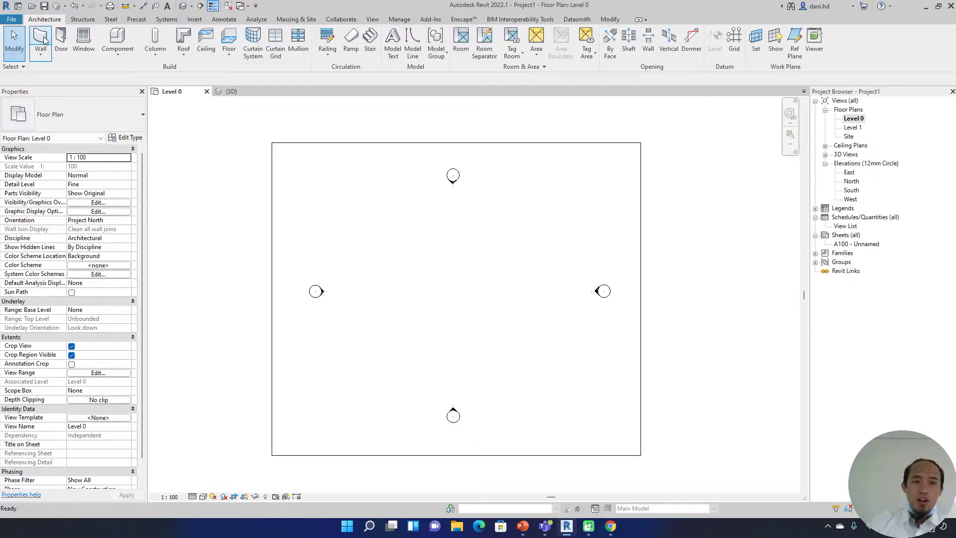
{"action": "left_click", "coordinate": [417, 214]}
{"action": "left_click", "coordinate": [416, 364]}
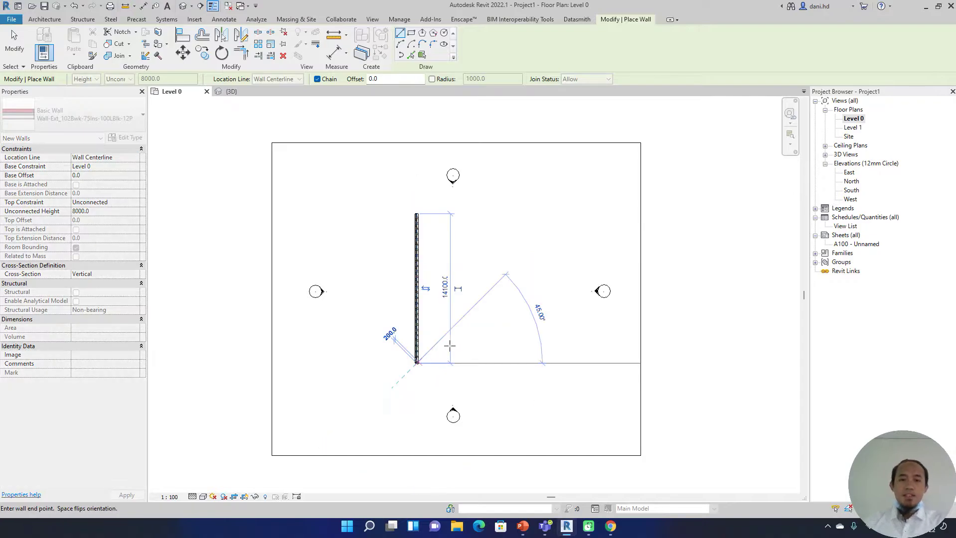
{"action": "key", "text": "Escape"}
{"action": "key", "text": "Escape"}
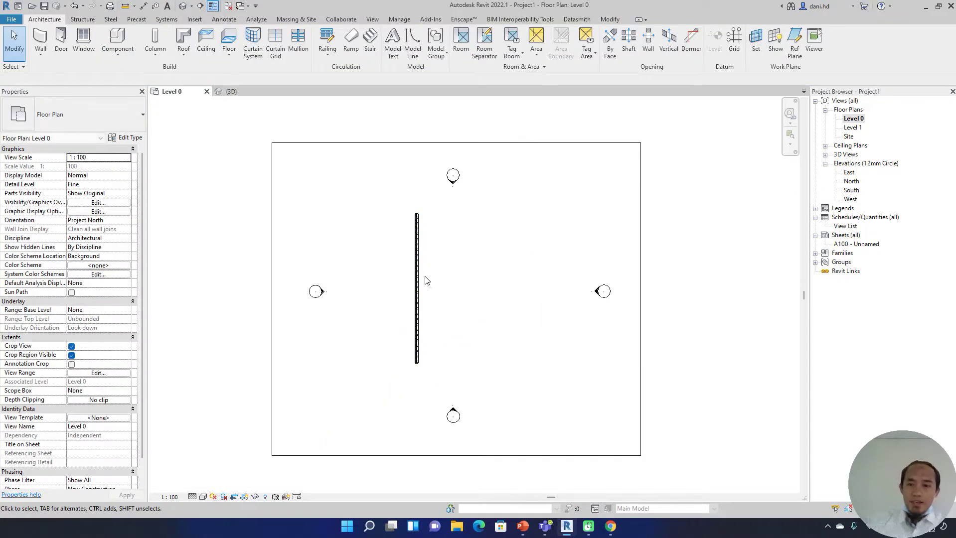
Set the new wall's Unconnected Height to 4000 mm.
{"action": "left_click", "coordinate": [421, 276]}
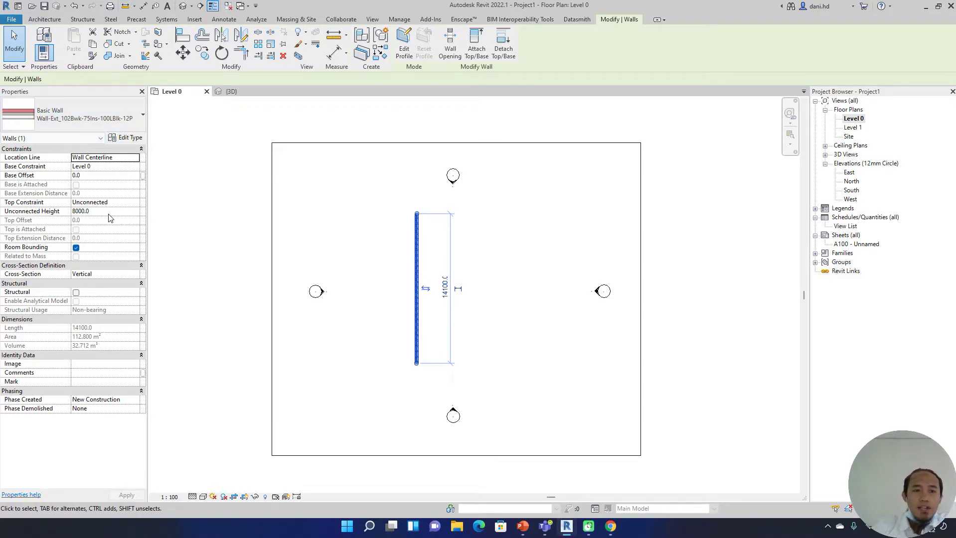
{"action": "scroll", "coordinate": [441, 300], "scroll_direction": "up", "scroll_amount": 3}
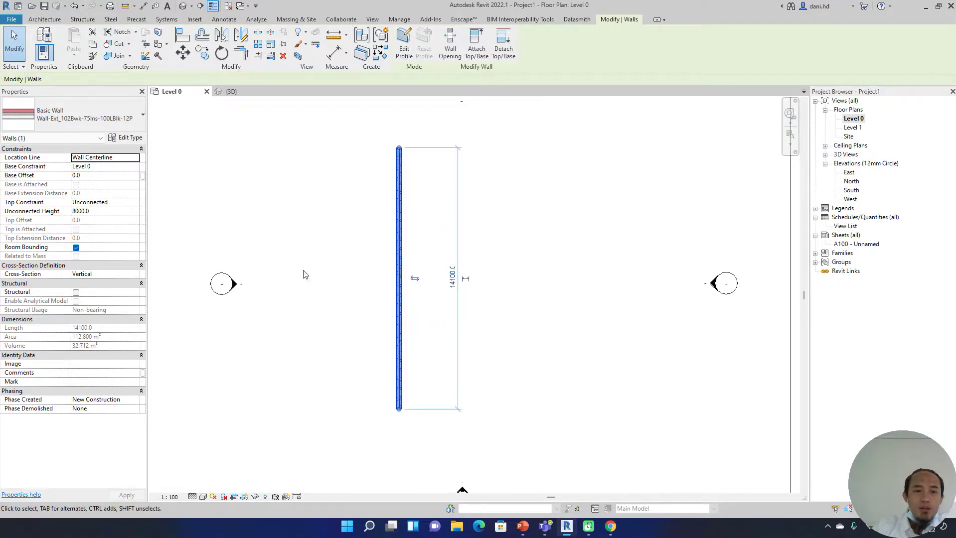
{"action": "left_click", "coordinate": [108, 214]}
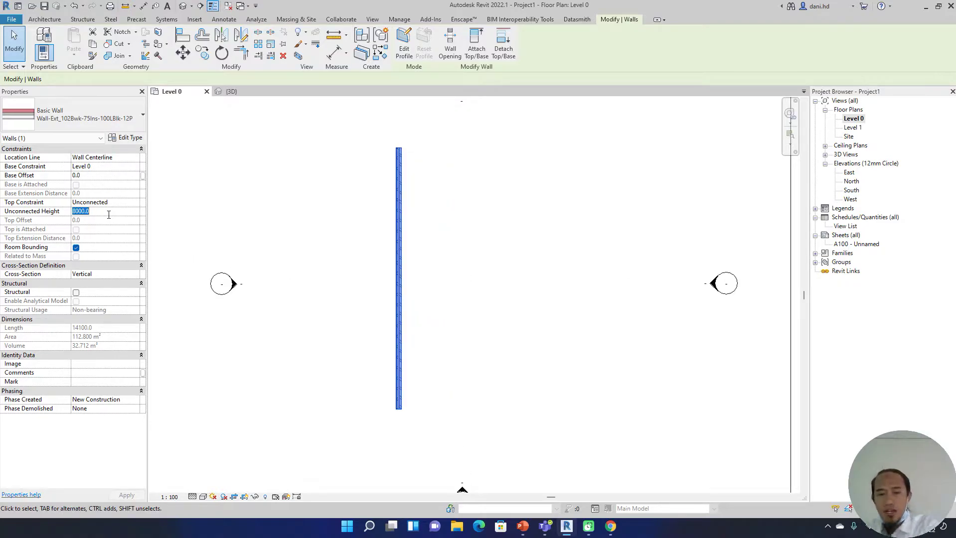
{"action": "type", "text": "4000"}
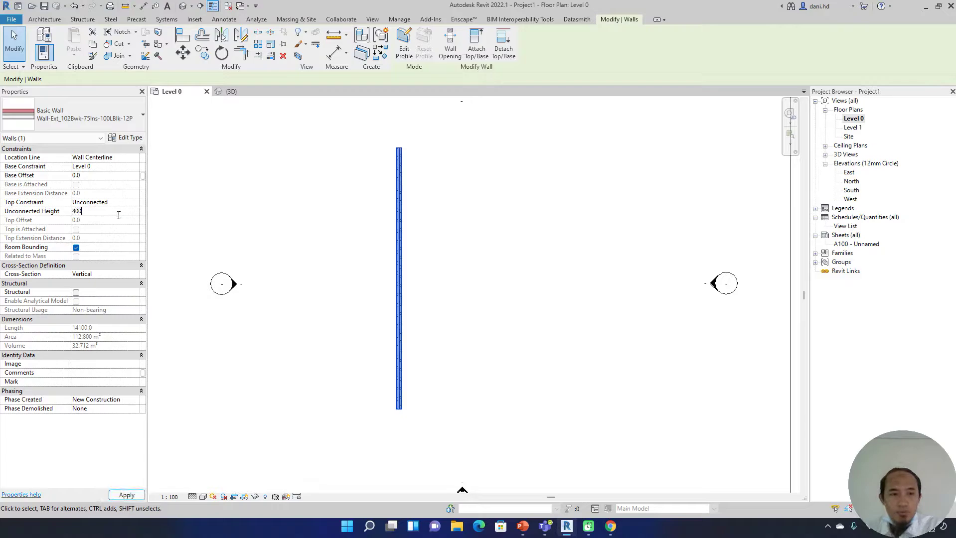
{"action": "left_click", "coordinate": [236, 237]}
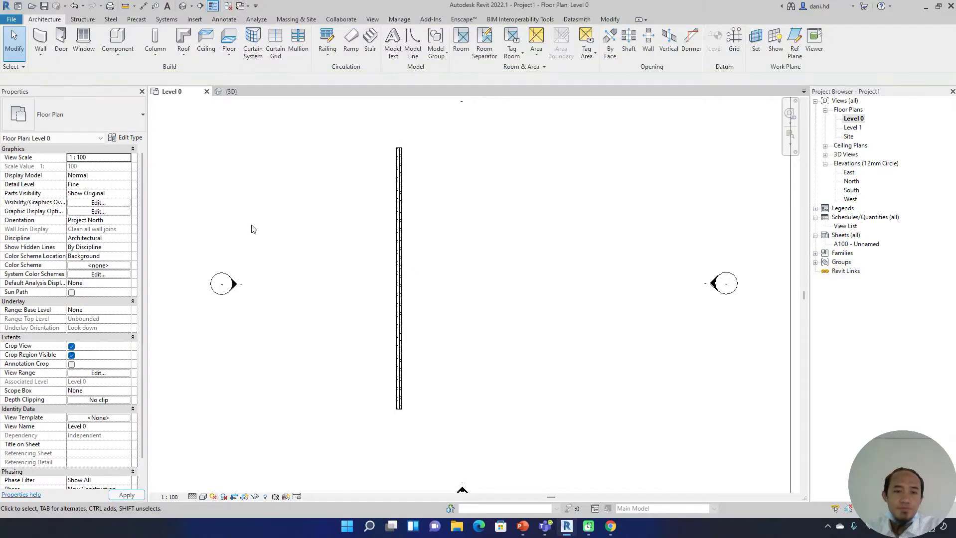
Open the default 3D view and orbit it to show the wall face against the levels.
{"action": "left_click", "coordinate": [398, 224]}
{"action": "left_click", "coordinate": [183, 6]}
{"action": "scroll", "coordinate": [409, 256], "scroll_direction": "down", "scroll_amount": 3}
{"action": "middle_click_drag", "start_coordinate": [409, 256], "coordinate": [393, 219], "text": "shift"}
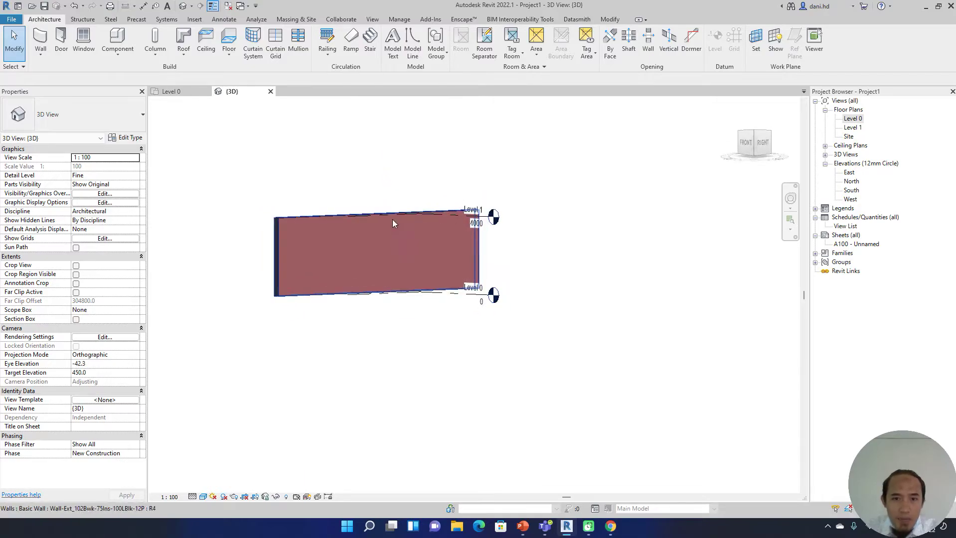
Set the wall's Unconnected Height to 80000 mm in the 3D view and inspect the wall against the levels.
{"action": "left_click", "coordinate": [383, 225]}
{"action": "left_click", "coordinate": [100, 212]}
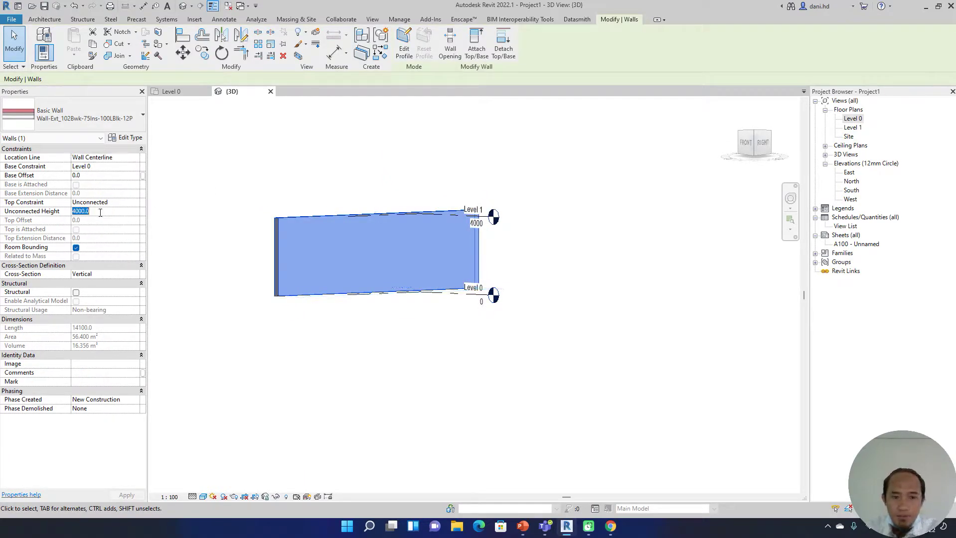
{"action": "type", "text": "80000"}
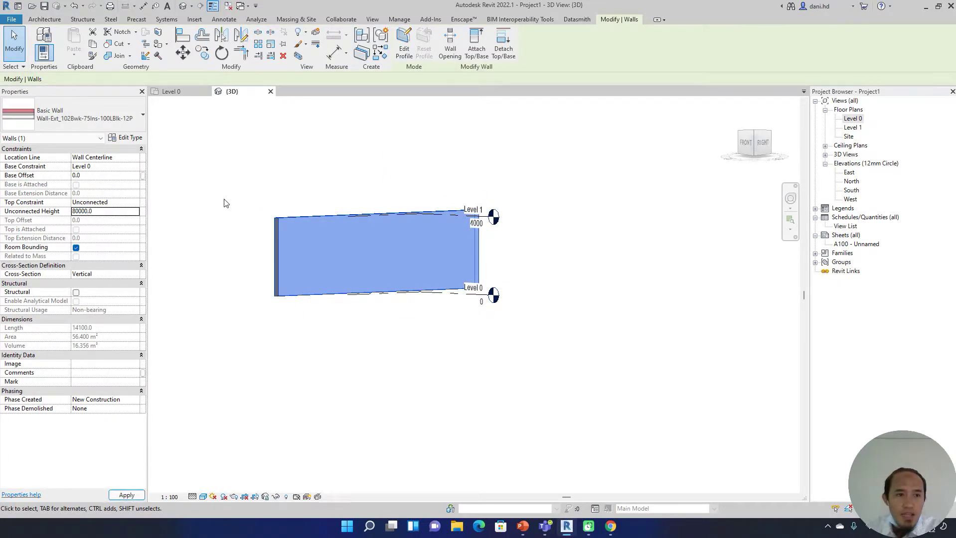
{"action": "key", "text": "Escape"}
{"action": "scroll", "coordinate": [410, 300], "scroll_direction": "down", "scroll_amount": 3}
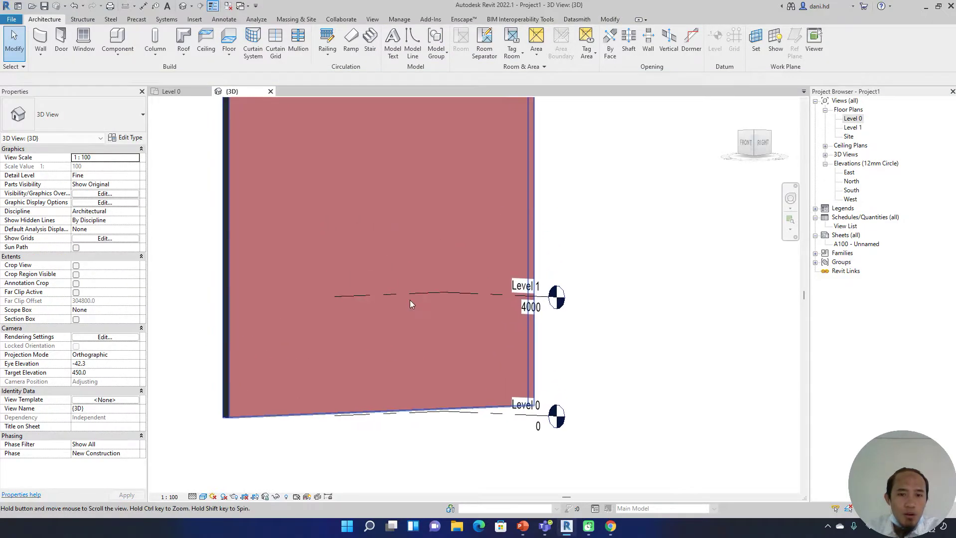
{"action": "scroll", "coordinate": [390, 283], "scroll_direction": "down", "scroll_amount": 2}
Set the wall's Unconnected Height to 8000 mm.
{"action": "left_click", "coordinate": [377, 271]}
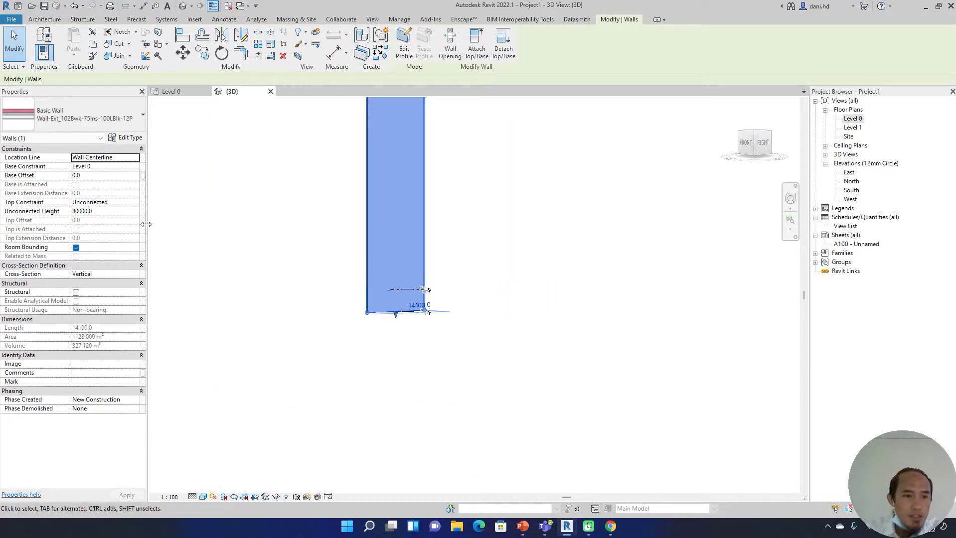
{"action": "left_click", "coordinate": [111, 211]}
{"action": "type", "text": "8000"}
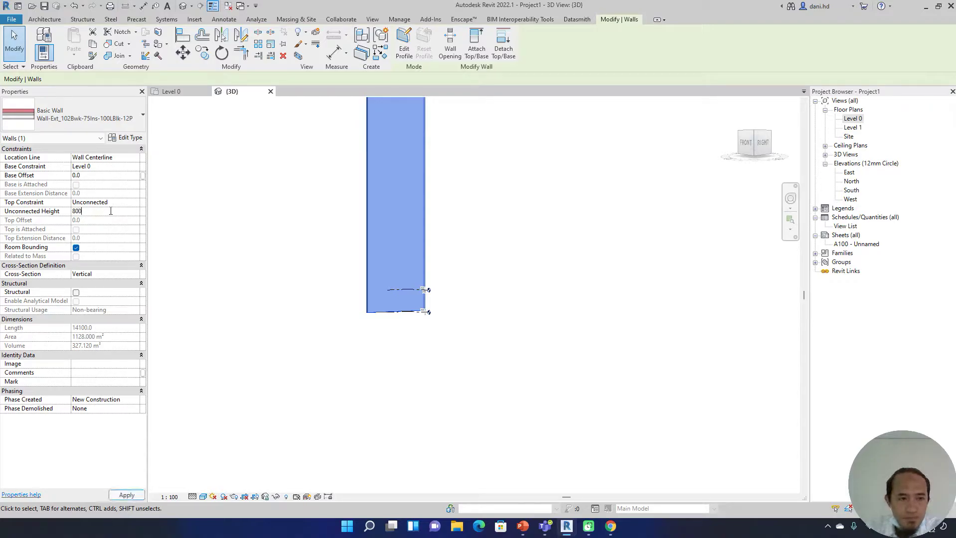
{"action": "key", "text": "Return"}
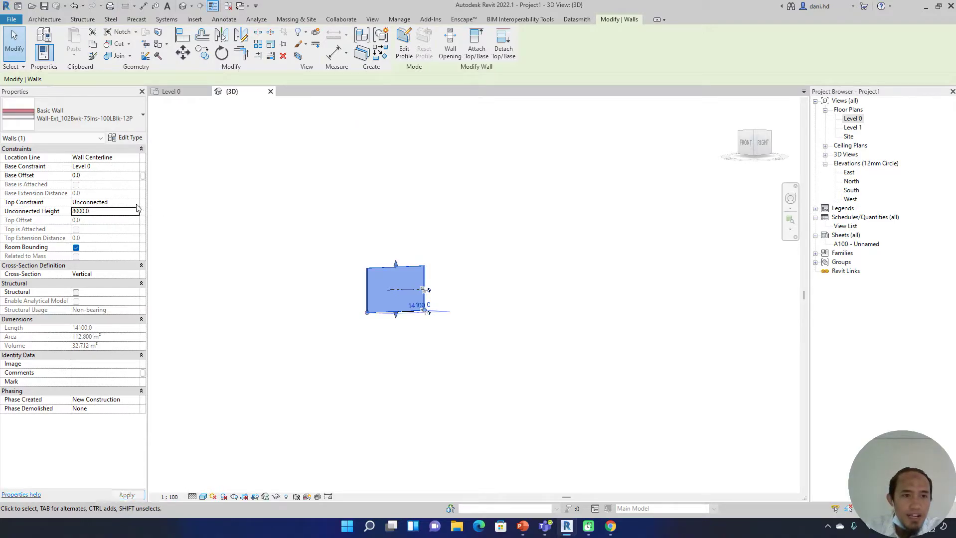
Set the wall's Top Constraint to Up to level: Level 1.
{"action": "left_click", "coordinate": [135, 203]}
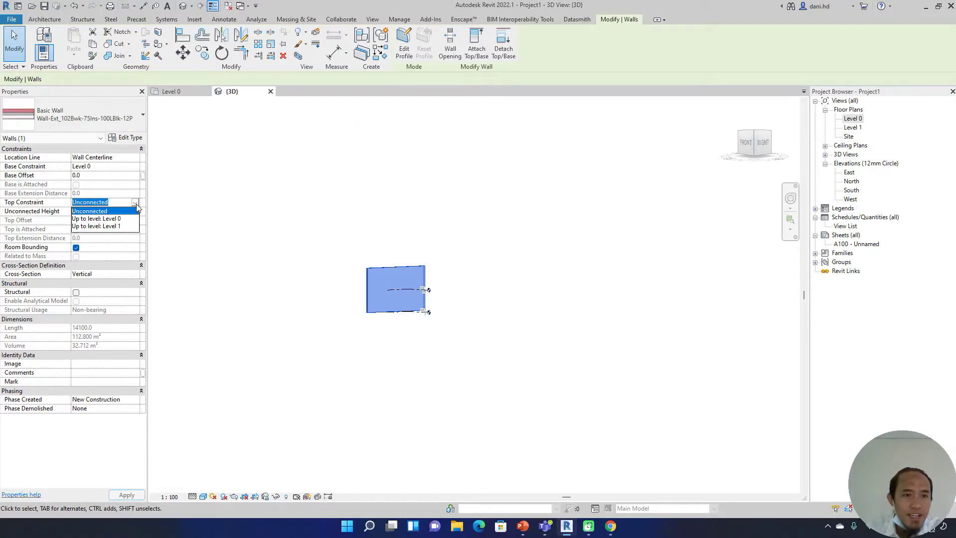
{"action": "left_click", "coordinate": [125, 228]}
{"action": "scroll", "coordinate": [420, 289], "scroll_direction": "up", "scroll_amount": 5}
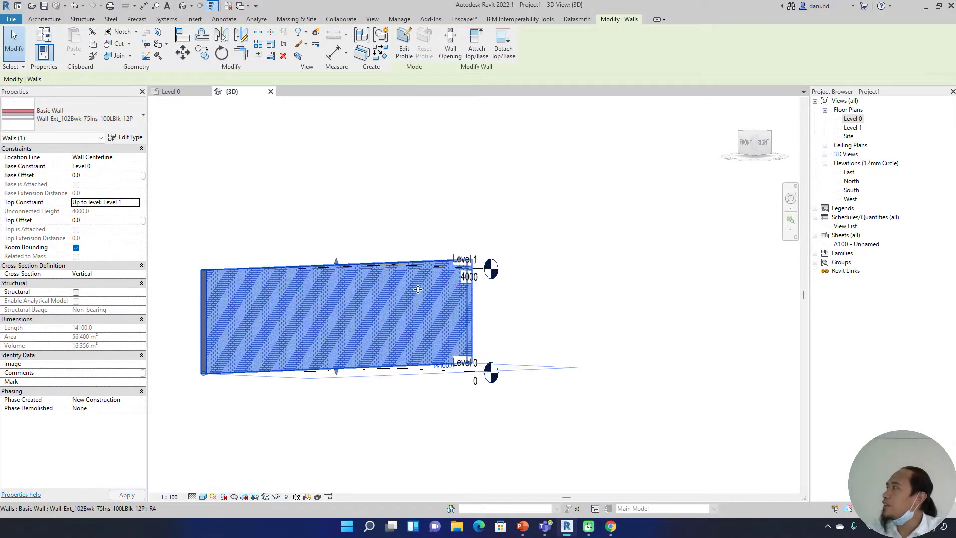
{"action": "middle_click_drag", "start_coordinate": [421, 294], "coordinate": [602, 289]}
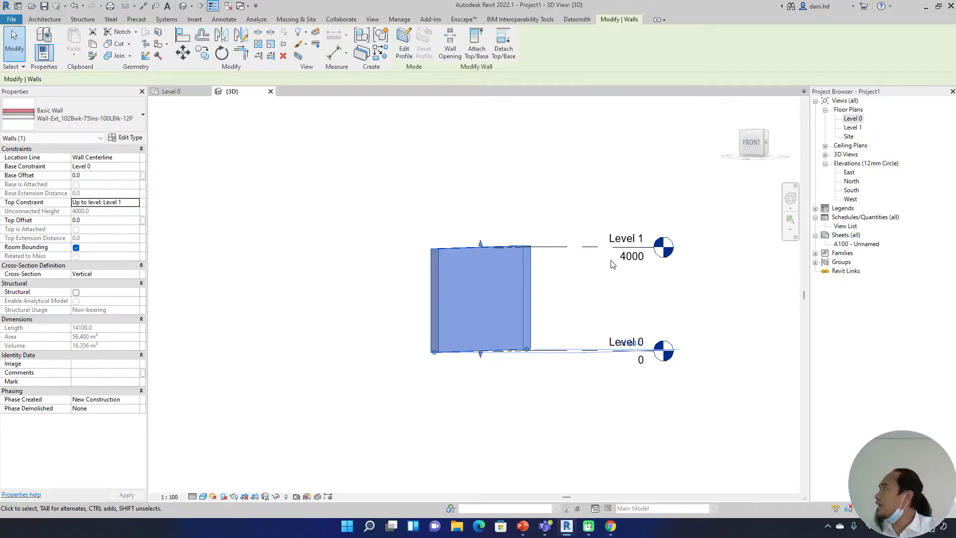
Select the Level 1 datum in the 3D view and inspect its plane beside the wall.
{"action": "left_click", "coordinate": [581, 248]}
{"action": "middle_click_drag", "start_coordinate": [542, 268], "coordinate": [578, 281], "text": "shift"}
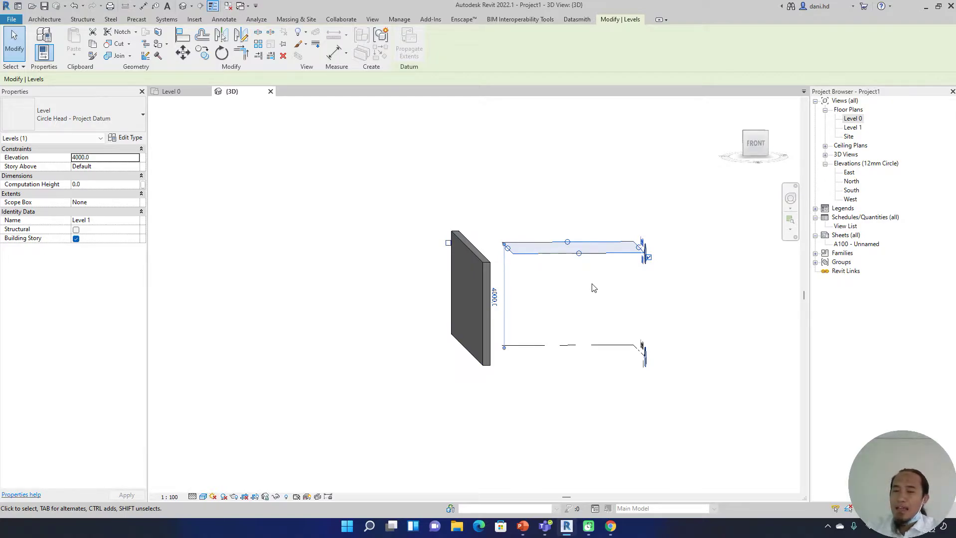
{"action": "middle_click_drag", "start_coordinate": [599, 288], "coordinate": [566, 237], "text": "shift"}
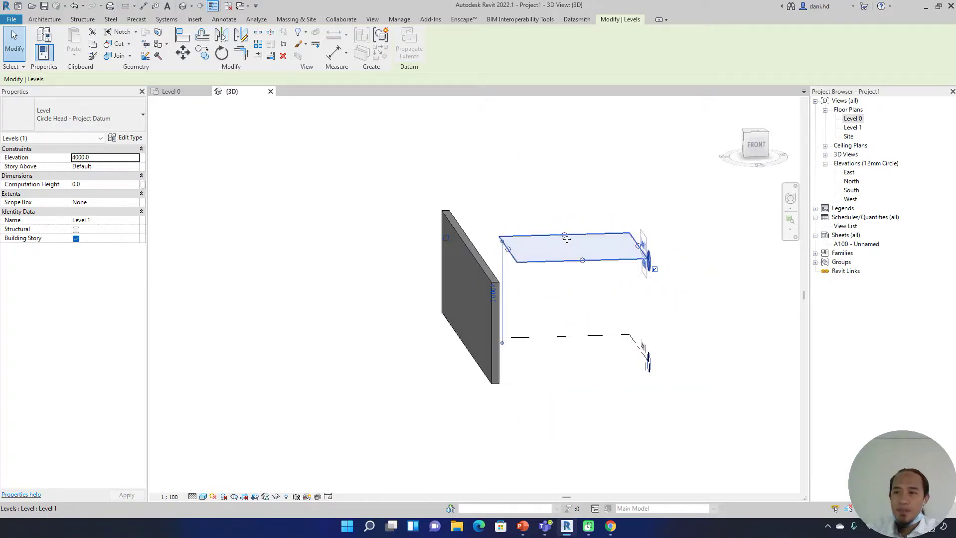
Return to the Level 0 floor plan and go to the South elevation view from its elevation marker.
{"action": "double_click", "coordinate": [853, 119]}
{"action": "scroll", "coordinate": [548, 296], "scroll_direction": "down", "scroll_amount": 3}
{"action": "scroll", "coordinate": [488, 334], "scroll_direction": "up", "scroll_amount": 4}
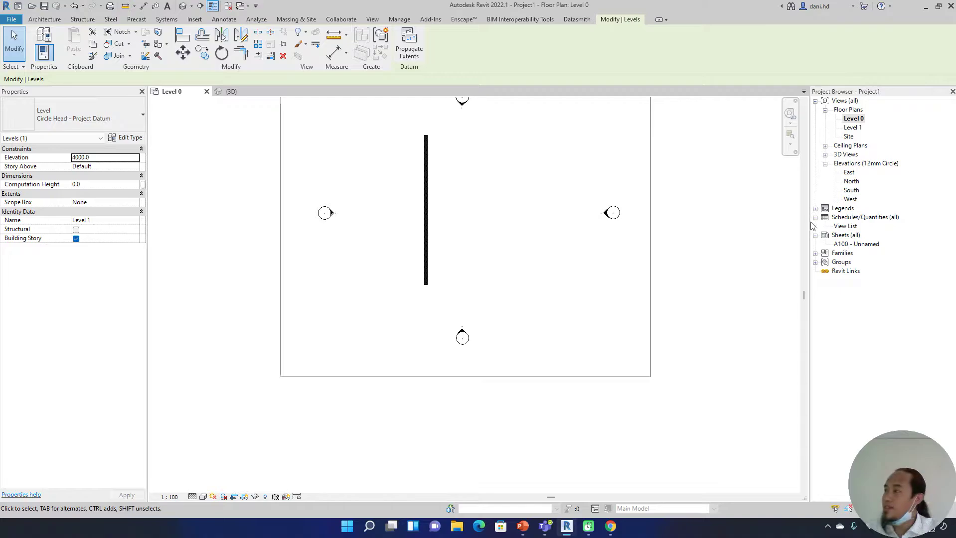
{"action": "left_click", "coordinate": [463, 332]}
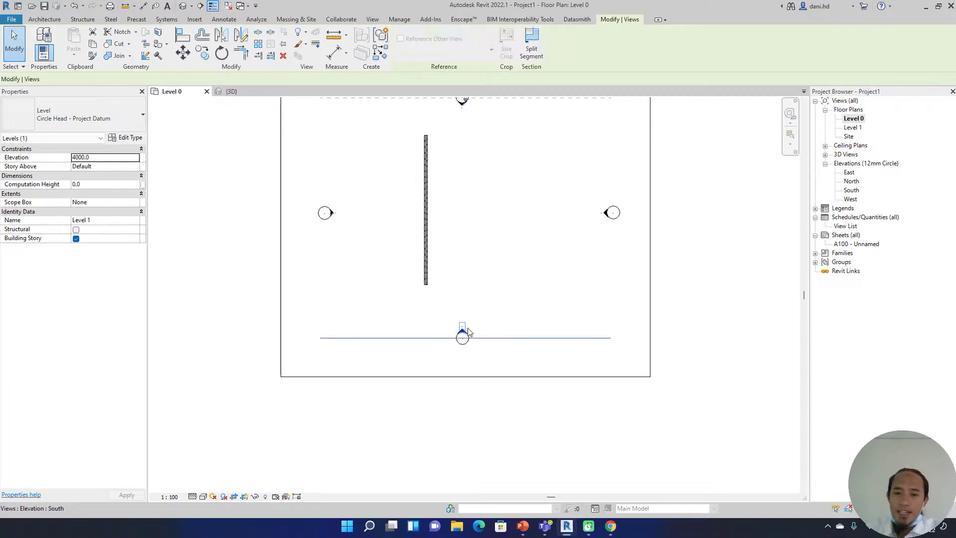
{"action": "scroll", "coordinate": [500, 334], "scroll_direction": "up", "scroll_amount": 5}
{"action": "left_click", "coordinate": [453, 329]}
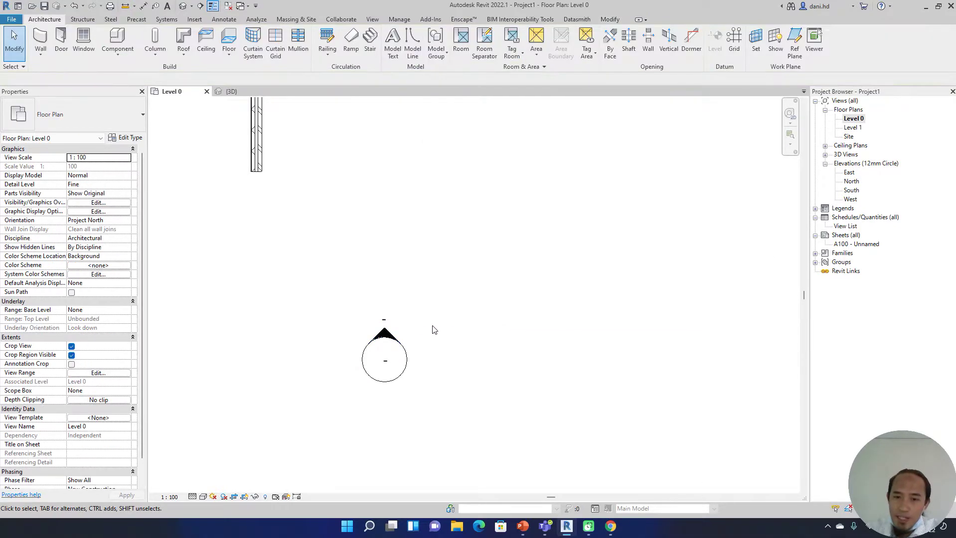
{"action": "left_click", "coordinate": [384, 333]}
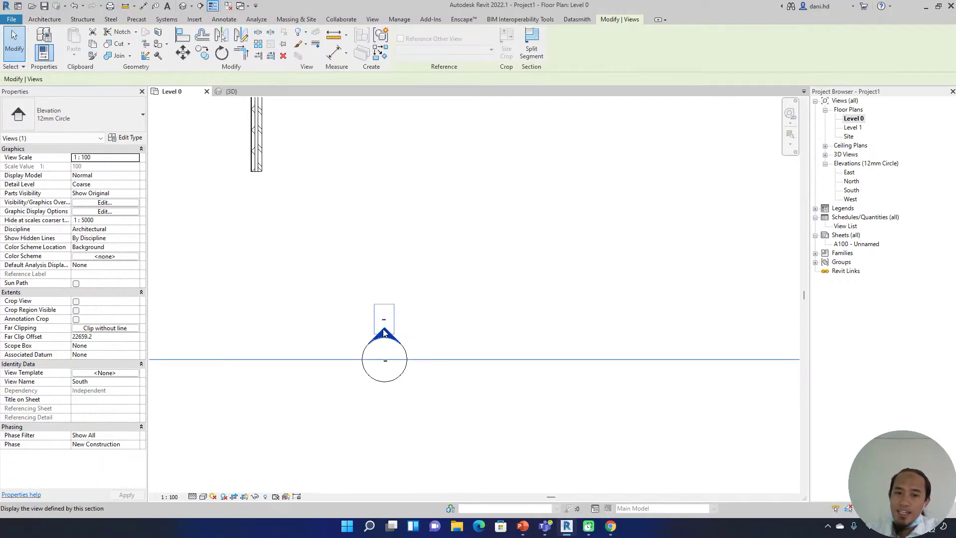
{"action": "right_click", "coordinate": [384, 333]}
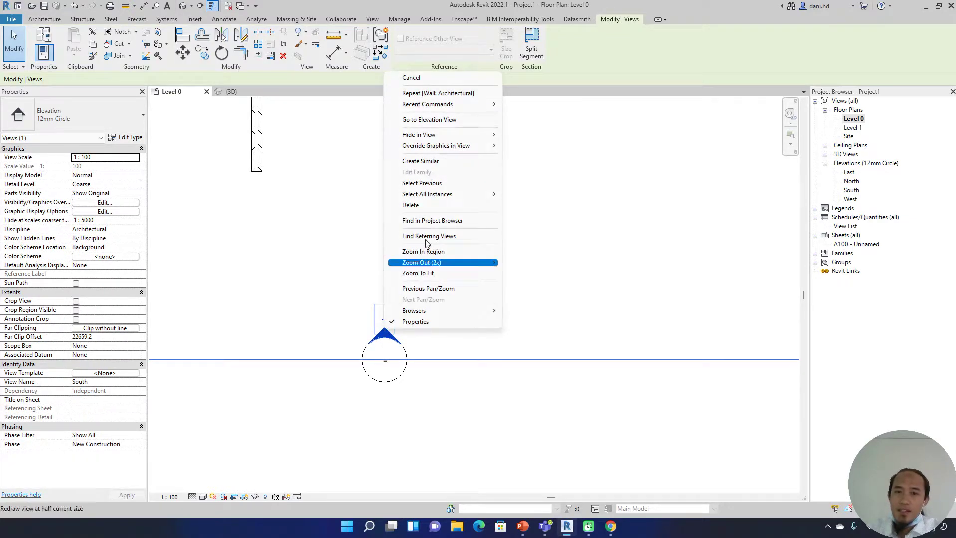
{"action": "left_click", "coordinate": [468, 120]}
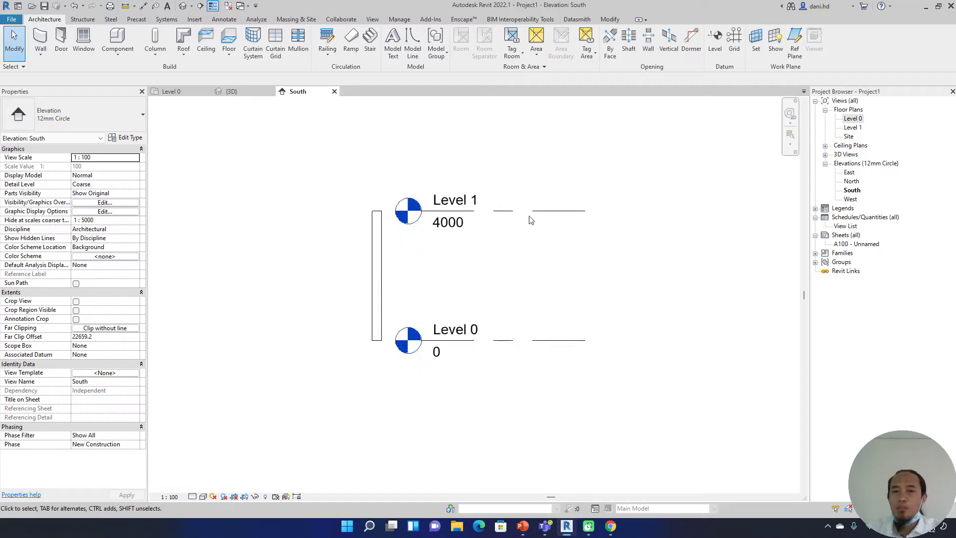
Set the elevation of Level 1 to 5000 mm in the South elevation.
{"action": "scroll", "coordinate": [530, 222], "scroll_direction": "up", "scroll_amount": 1}
{"action": "left_click", "coordinate": [532, 210]}
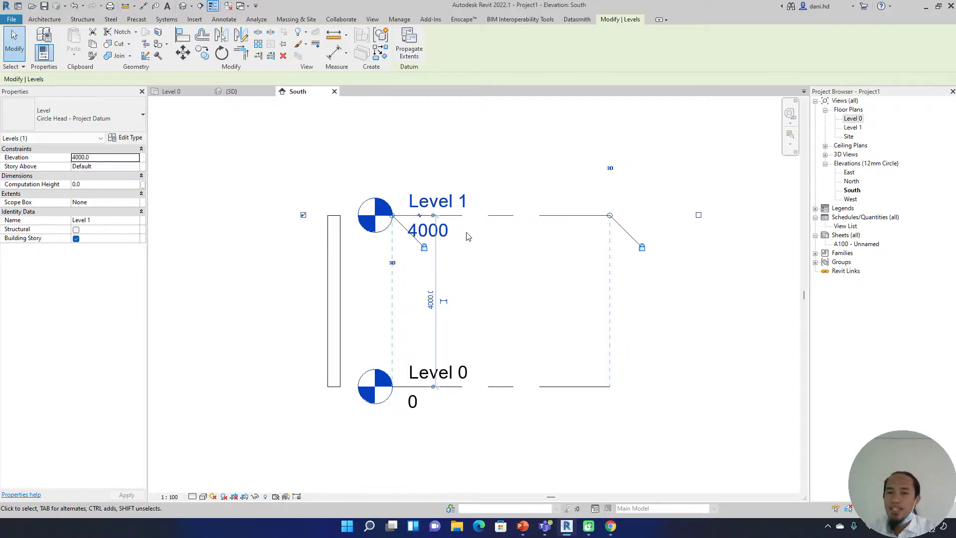
{"action": "left_click", "coordinate": [437, 230]}
{"action": "type", "text": "500"}
{"action": "key", "text": "Return"}
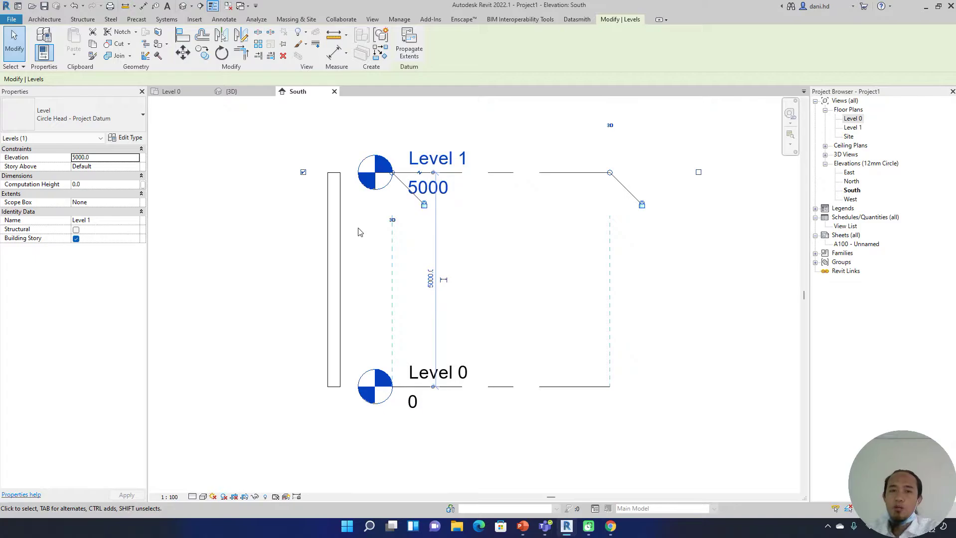
{"action": "left_click", "coordinate": [359, 249]}
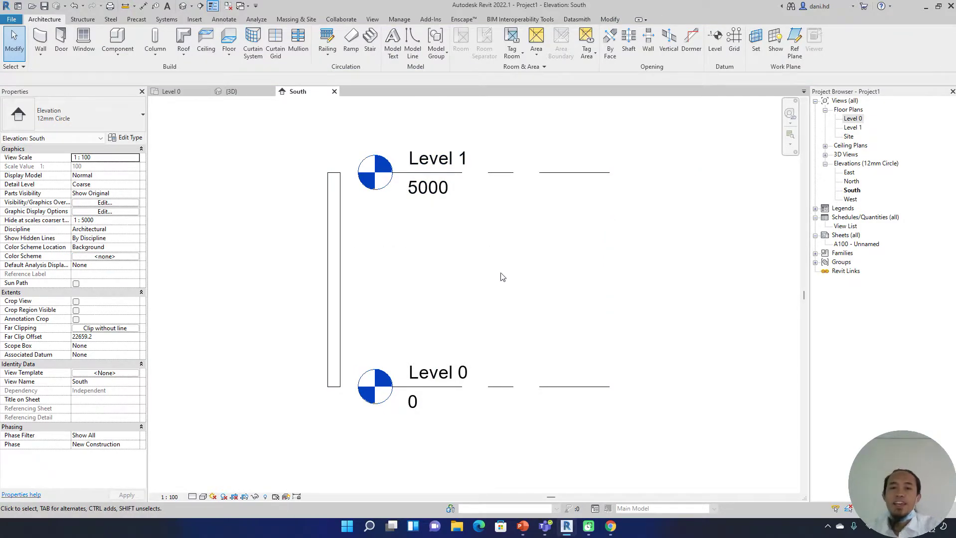
Return to the Level 0 floor plan and open the default 3D view from there.
{"action": "scroll", "coordinate": [394, 245], "scroll_direction": "down", "scroll_amount": 2}
{"action": "double_click", "coordinate": [852, 118]}
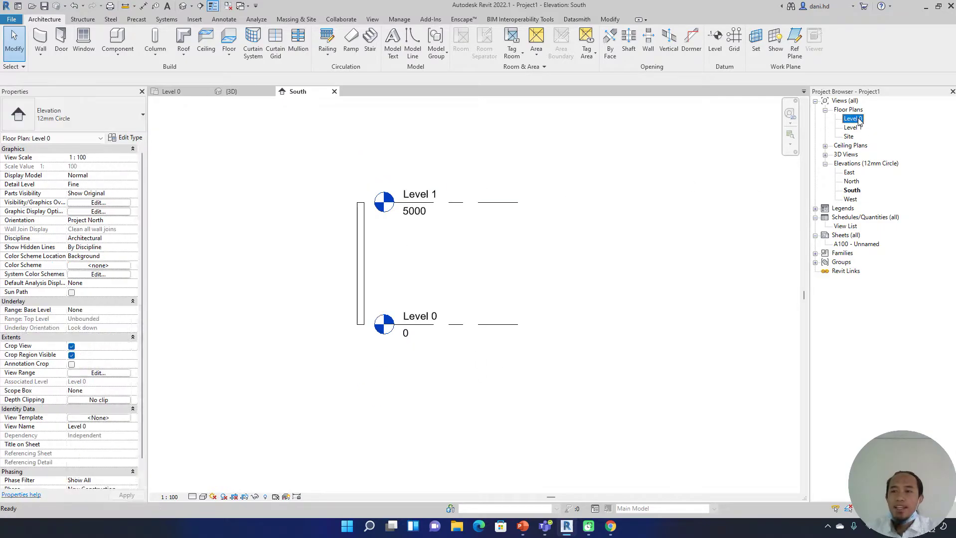
{"action": "scroll", "coordinate": [523, 244], "scroll_direction": "down", "scroll_amount": 3}
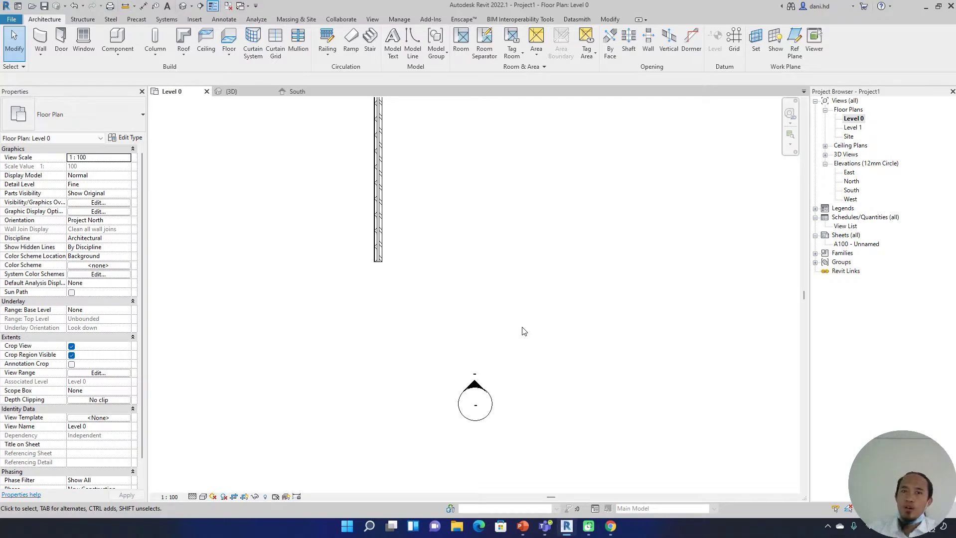
{"action": "scroll", "coordinate": [503, 269], "scroll_direction": "down", "scroll_amount": 3}
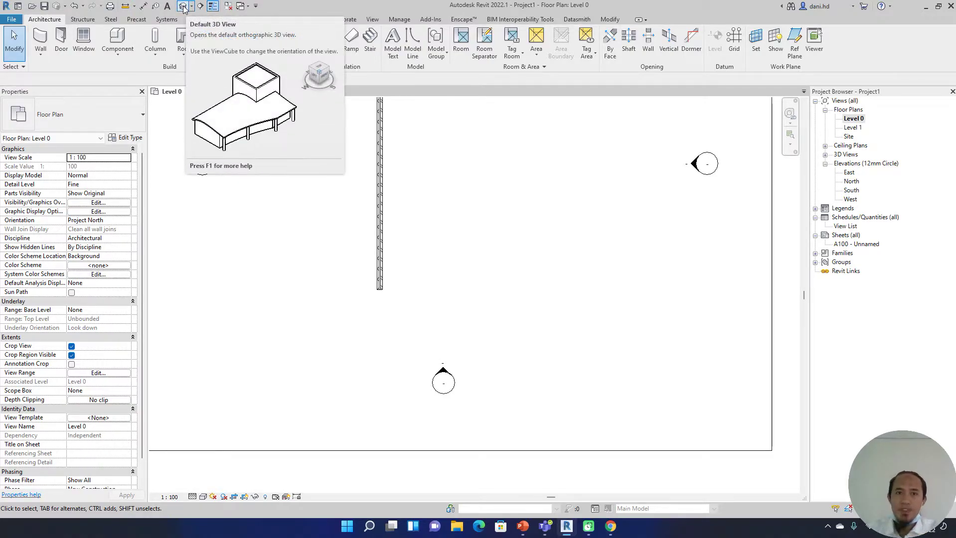
{"action": "left_click", "coordinate": [374, 22]}
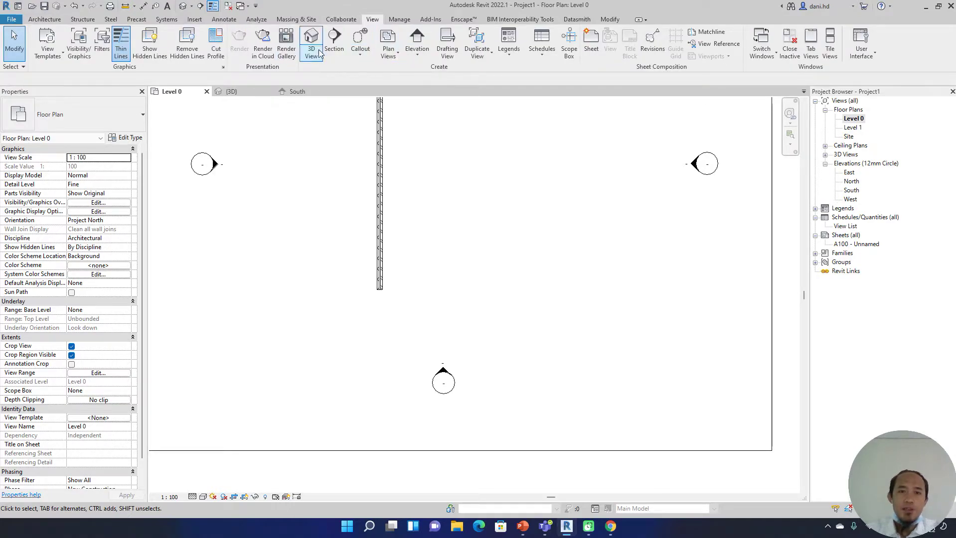
{"action": "left_click", "coordinate": [319, 55]}
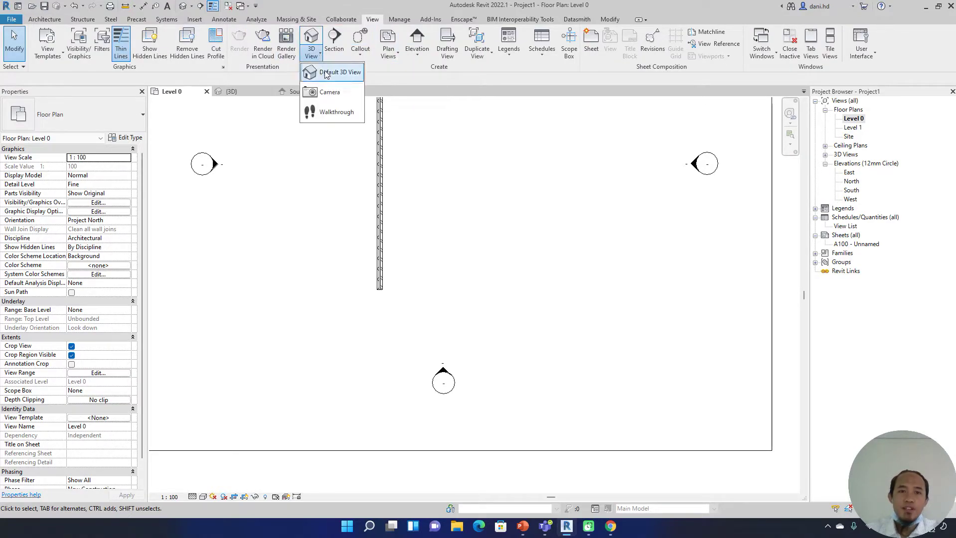
{"action": "left_click", "coordinate": [327, 74]}
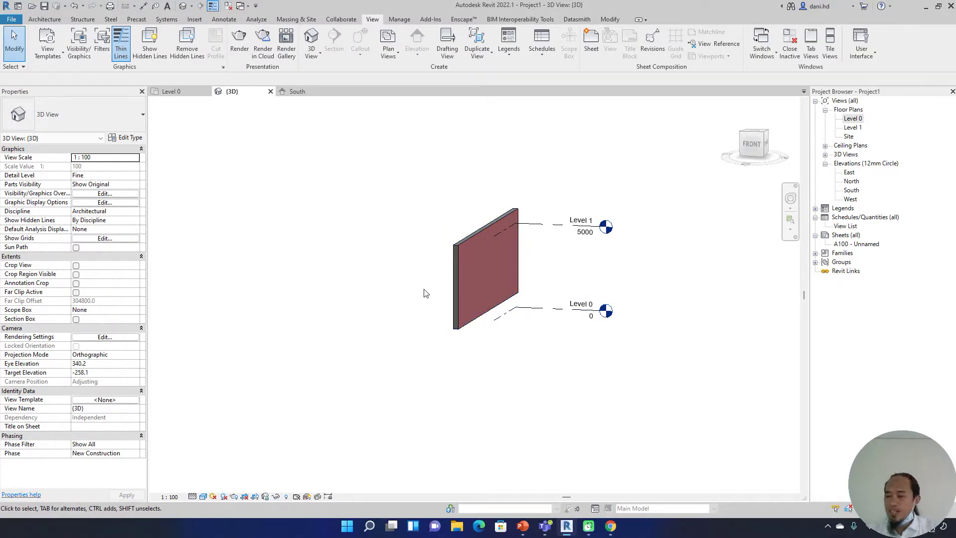
Examine the wall against Level 0 and Level 1 from several angles, including with the wall selected.
{"action": "middle_click_drag", "start_coordinate": [539, 268], "coordinate": [514, 272]}
{"action": "middle_click_drag", "start_coordinate": [577, 280], "coordinate": [554, 279]}
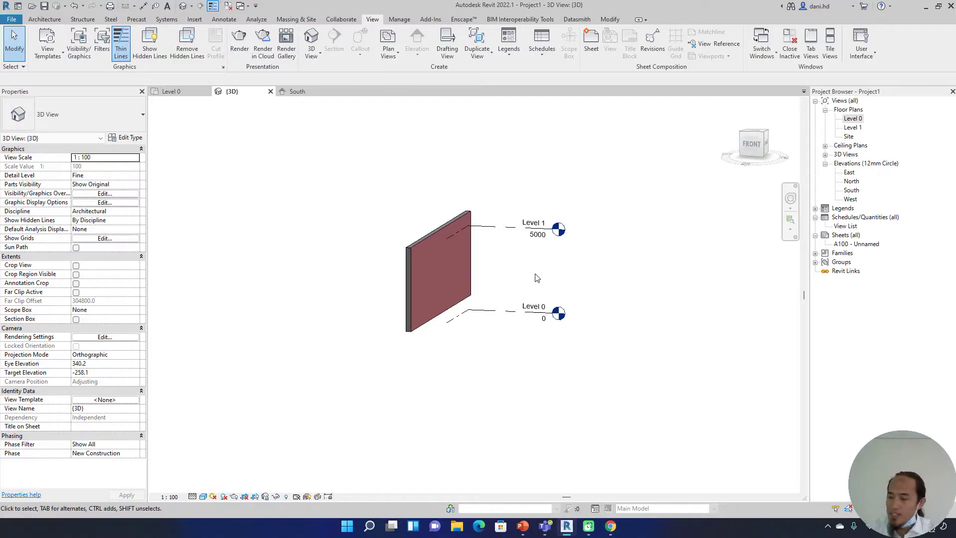
{"action": "middle_click_drag", "start_coordinate": [593, 248], "coordinate": [618, 251]}
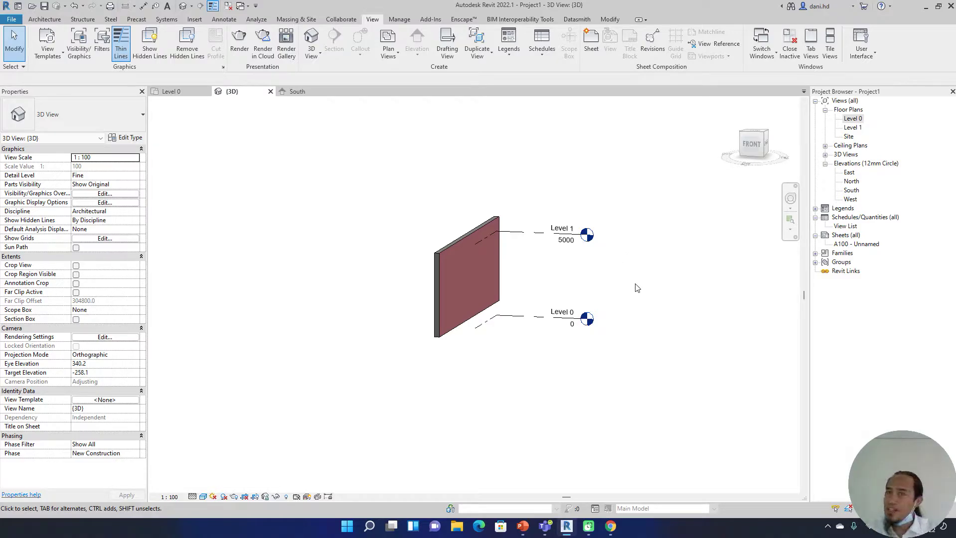
{"action": "mouse_move", "coordinate": [644, 285]}
{"action": "middle_mouse_down", "text": "shift"}
{"action": "mouse_move", "coordinate": [661, 283]}
{"action": "mouse_move", "coordinate": [433, 288]}
{"action": "mouse_move", "coordinate": [695, 305]}
{"action": "mouse_move", "coordinate": [482, 321]}
{"action": "mouse_move", "coordinate": [636, 279]}
{"action": "middle_mouse_up", "text": "shift"}
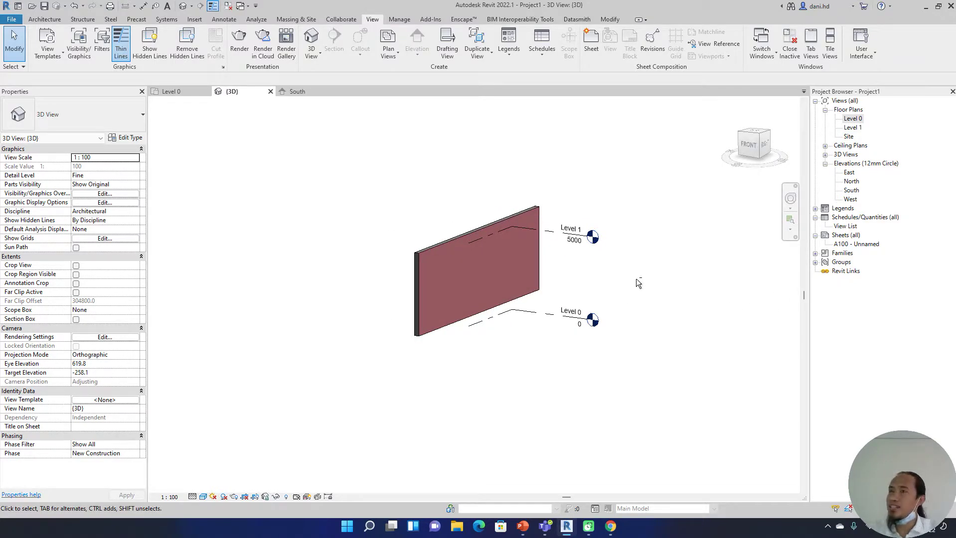
{"action": "middle_click_drag", "start_coordinate": [641, 268], "coordinate": [674, 276], "text": "shift"}
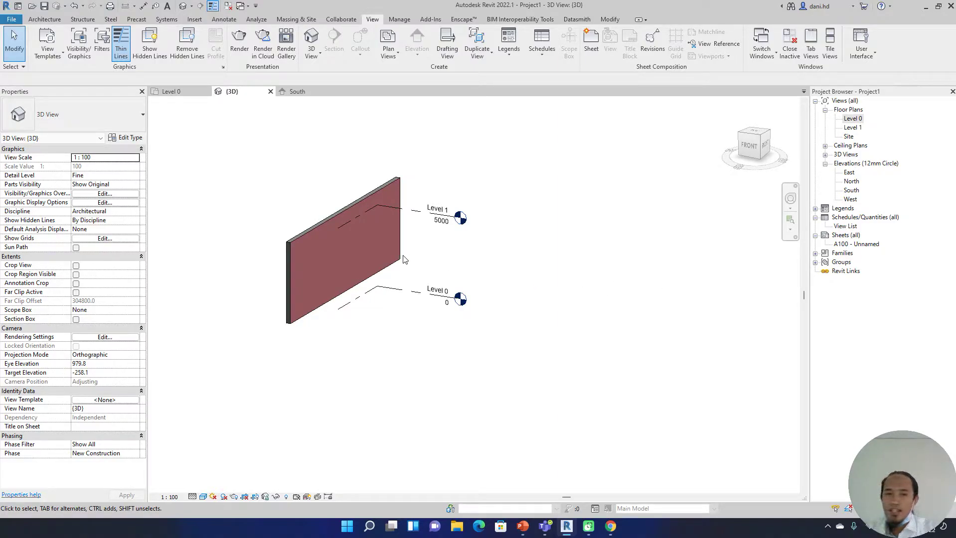
{"action": "left_click", "coordinate": [373, 255]}
{"action": "middle_click_drag", "start_coordinate": [624, 282], "coordinate": [548, 286], "text": "shift"}
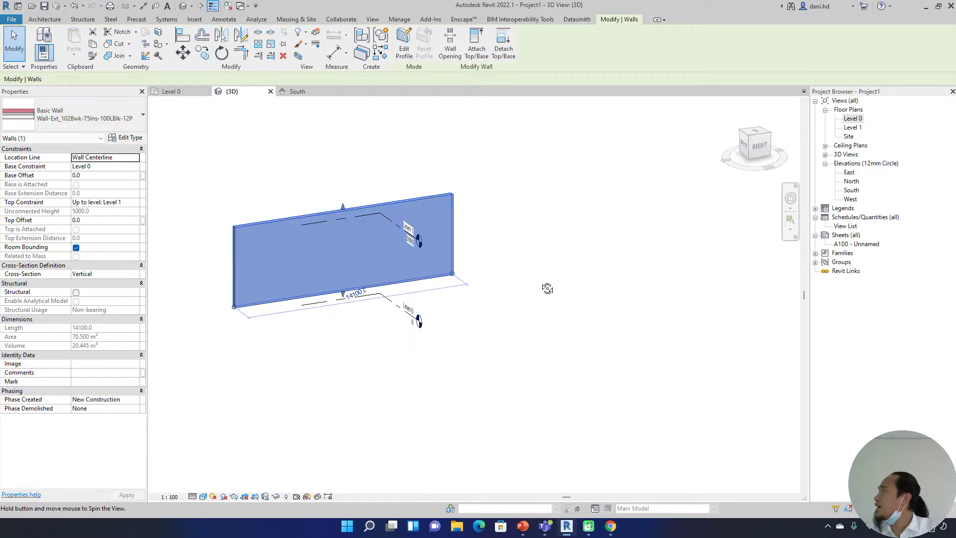
{"action": "middle_click_drag", "start_coordinate": [426, 305], "coordinate": [623, 264], "text": "shift"}
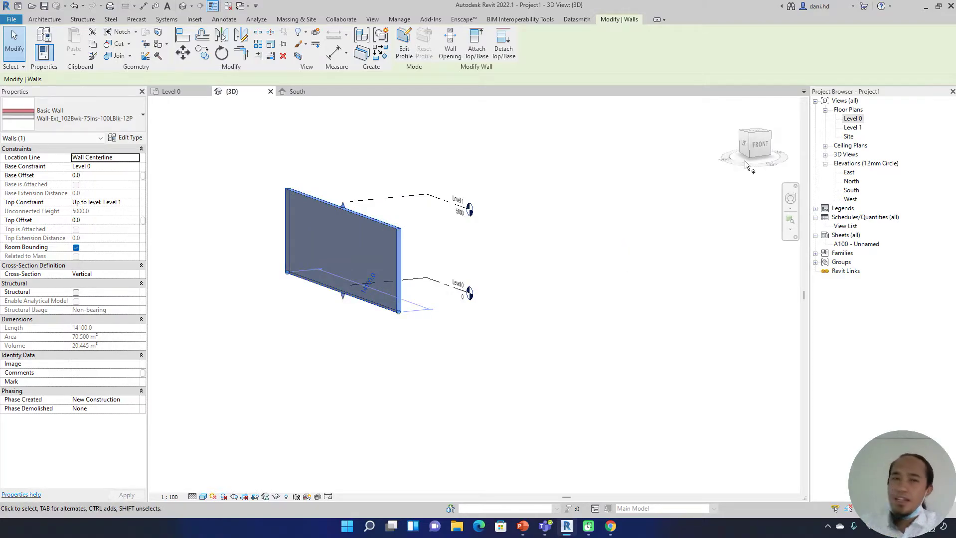
Reopen the default 3D view and examine both faces of the wall, selected and unselected.
{"action": "left_click", "coordinate": [183, 6]}
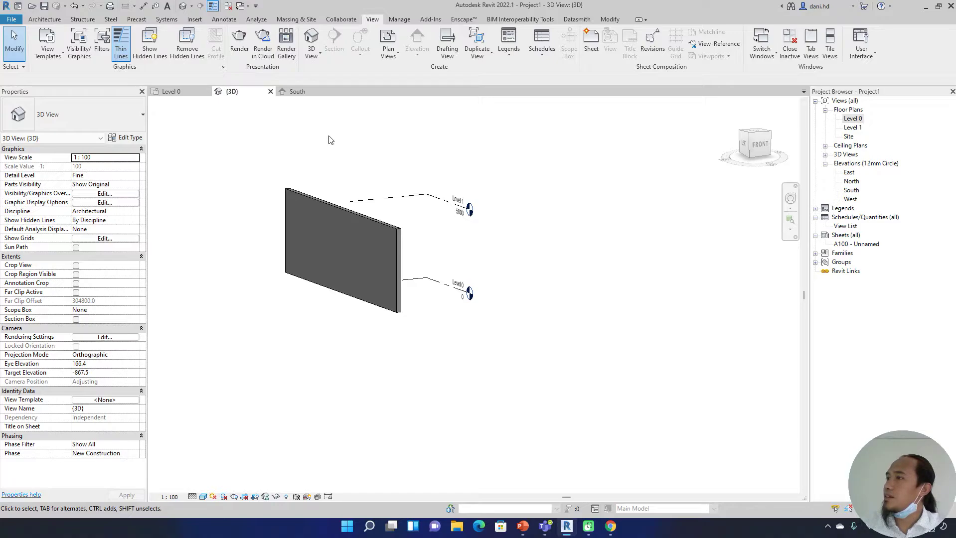
{"action": "middle_click_drag", "start_coordinate": [448, 147], "coordinate": [539, 180], "text": "shift"}
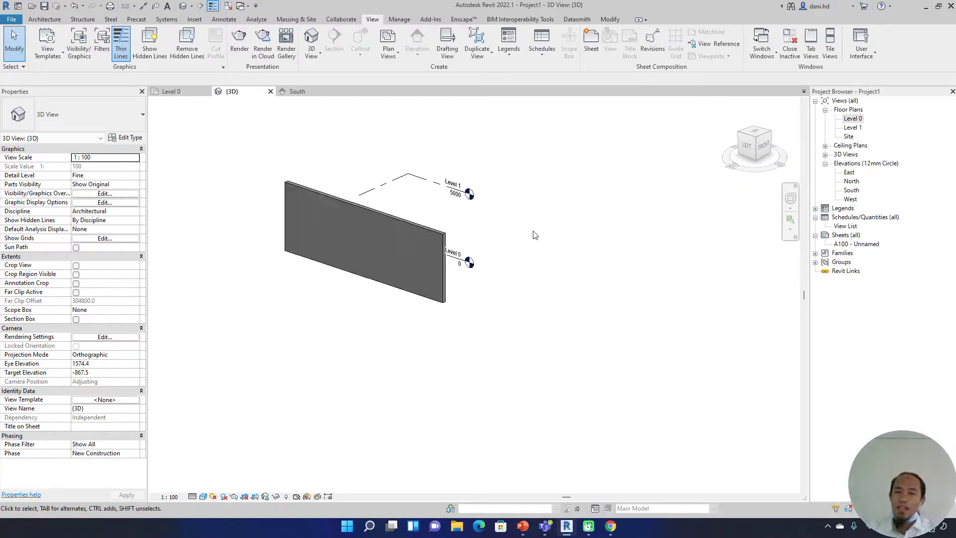
{"action": "middle_click_drag", "start_coordinate": [493, 264], "coordinate": [608, 269]}
{"action": "middle_click_drag", "start_coordinate": [666, 283], "coordinate": [593, 295]}
{"action": "right_click", "coordinate": [701, 251]}
{"action": "right_click", "coordinate": [597, 177]}
{"action": "left_click", "coordinate": [448, 175]}
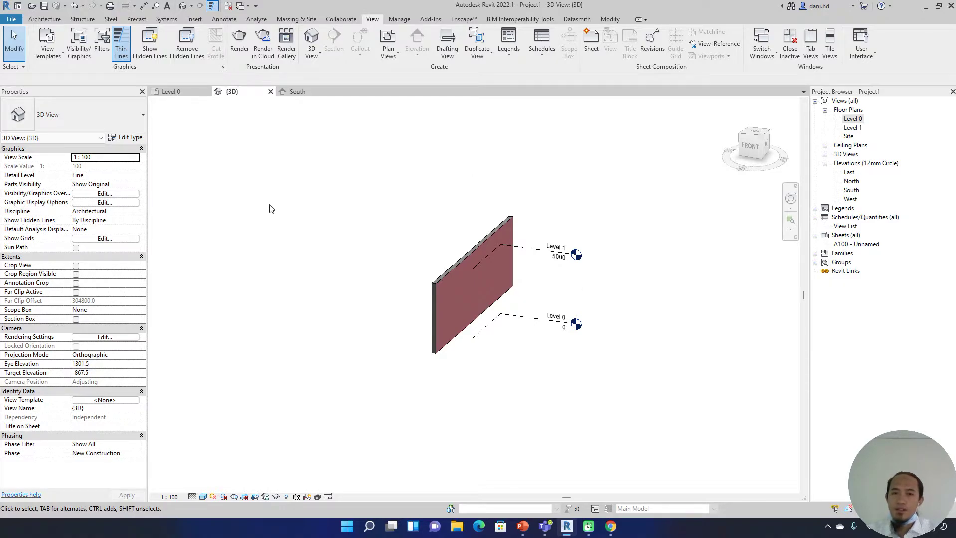
{"action": "left_click", "coordinate": [470, 294]}
{"action": "middle_click_drag", "start_coordinate": [385, 304], "coordinate": [656, 314], "text": "shift"}
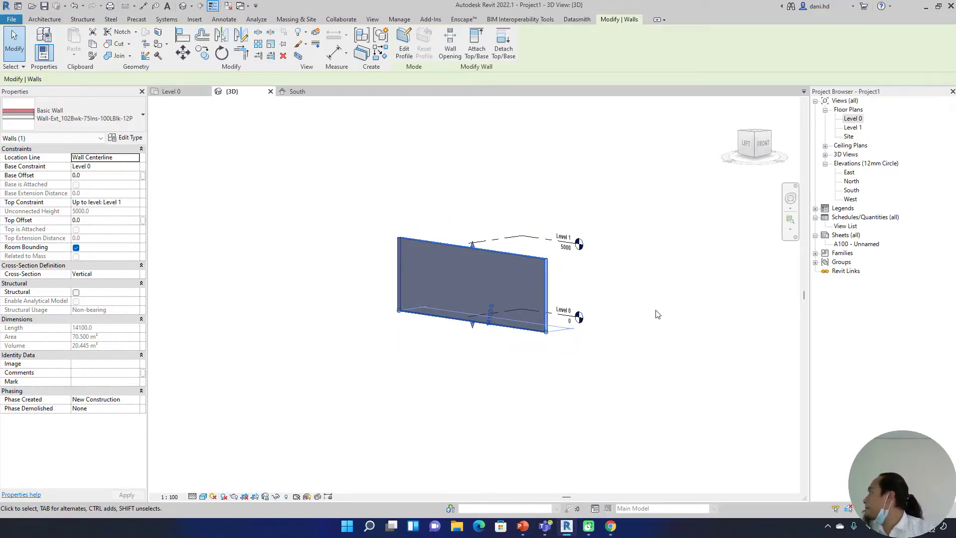
{"action": "left_click", "coordinate": [652, 314]}
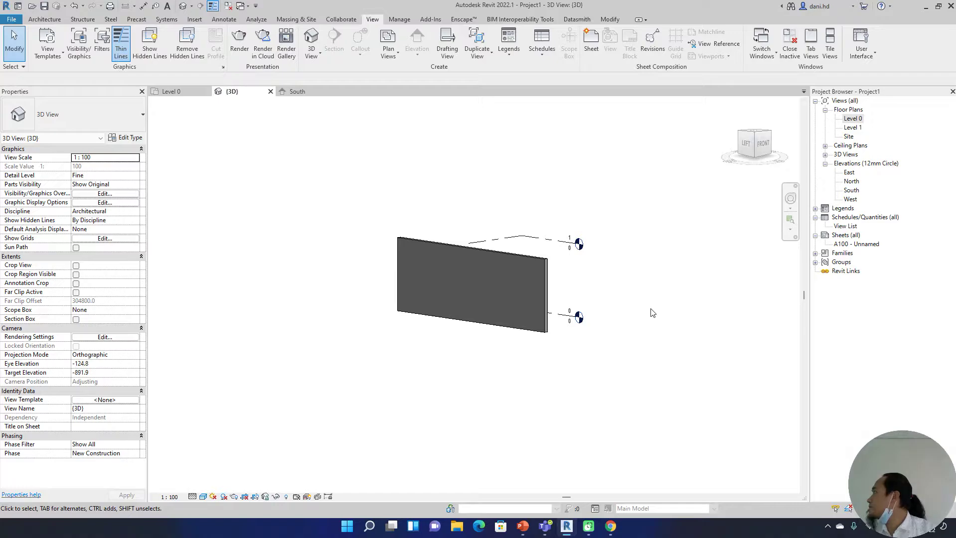
Copy the wall about 6000 mm horizontally, away from the level markers.
{"action": "left_click", "coordinate": [533, 268]}
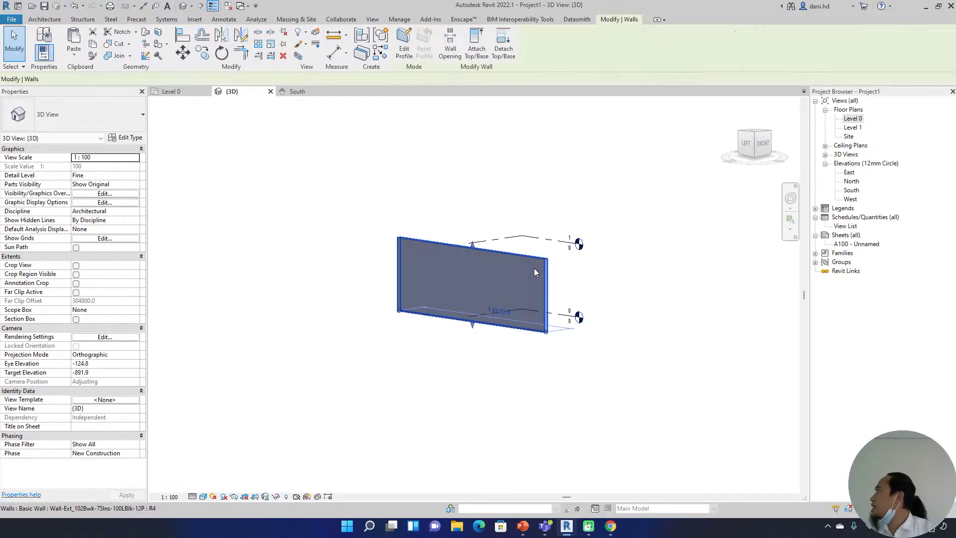
{"action": "middle_click_drag", "start_coordinate": [573, 273], "coordinate": [469, 322], "text": "shift"}
{"action": "left_click", "coordinate": [201, 52]}
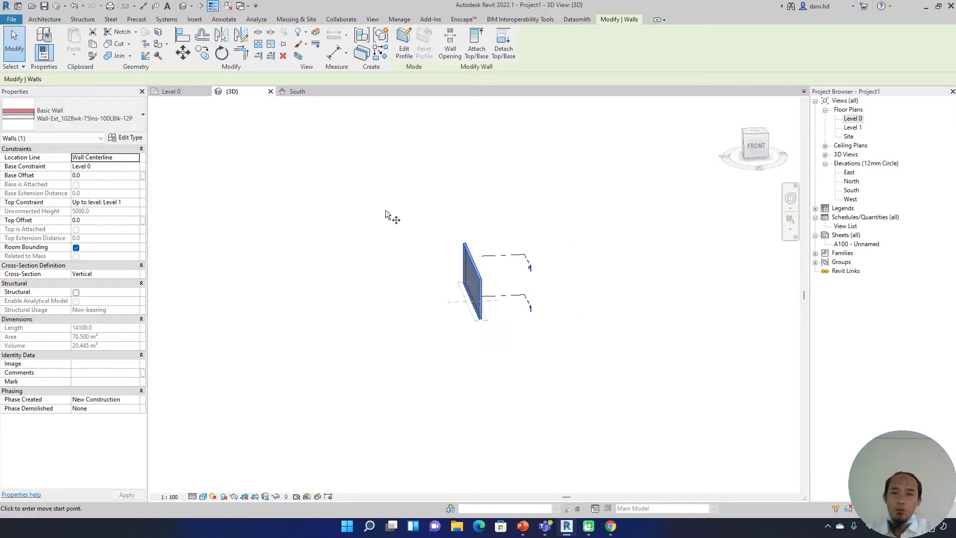
{"action": "left_click", "coordinate": [469, 317]}
{"action": "left_click", "coordinate": [416, 317]}
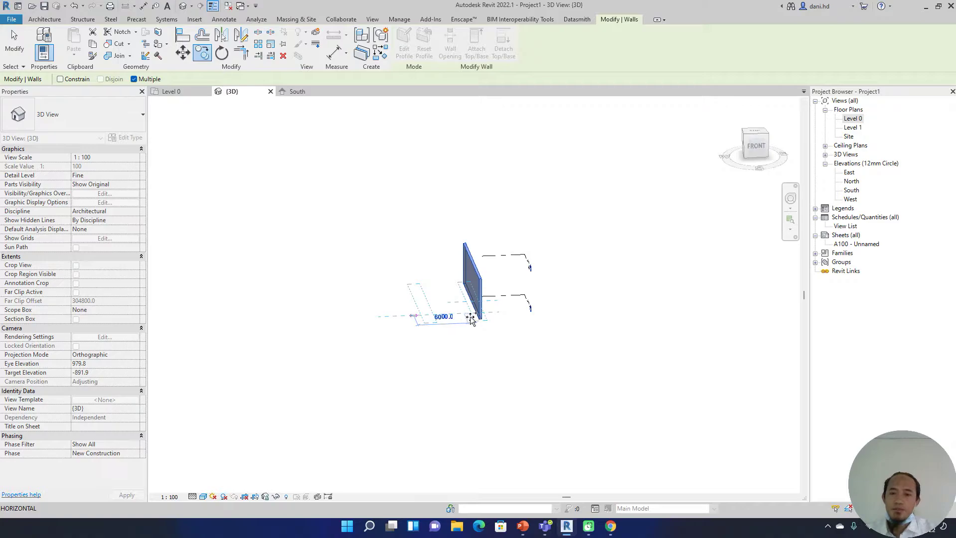
{"action": "key", "text": "Escape"}
{"action": "key", "text": "Escape"}
Set the top offset of the copied wall, farther from the level markers, to 1000 mm.
{"action": "middle_click_drag", "start_coordinate": [482, 316], "coordinate": [454, 277], "text": "shift"}
{"action": "left_click", "coordinate": [468, 274]}
{"action": "scroll", "coordinate": [468, 274], "scroll_direction": "up", "scroll_amount": 2}
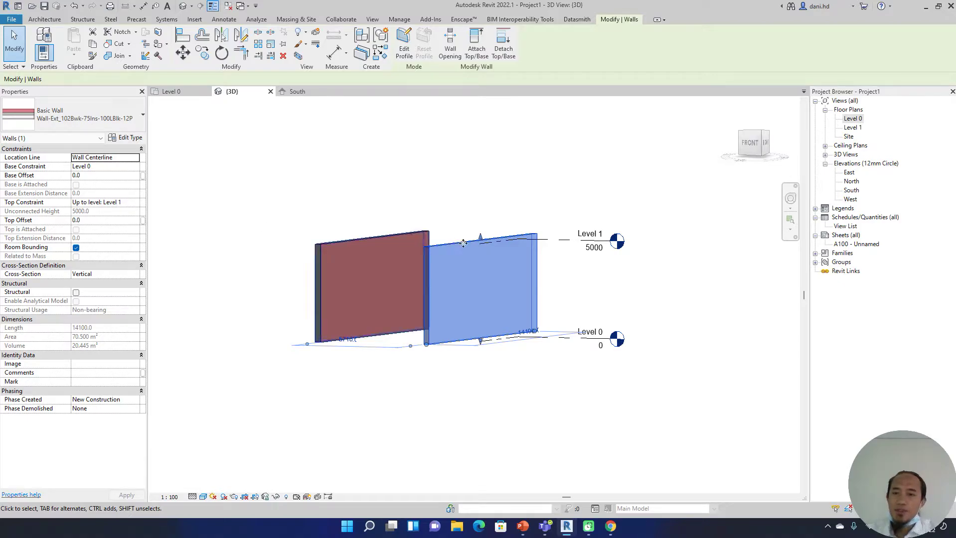
{"action": "left_click", "coordinate": [364, 260]}
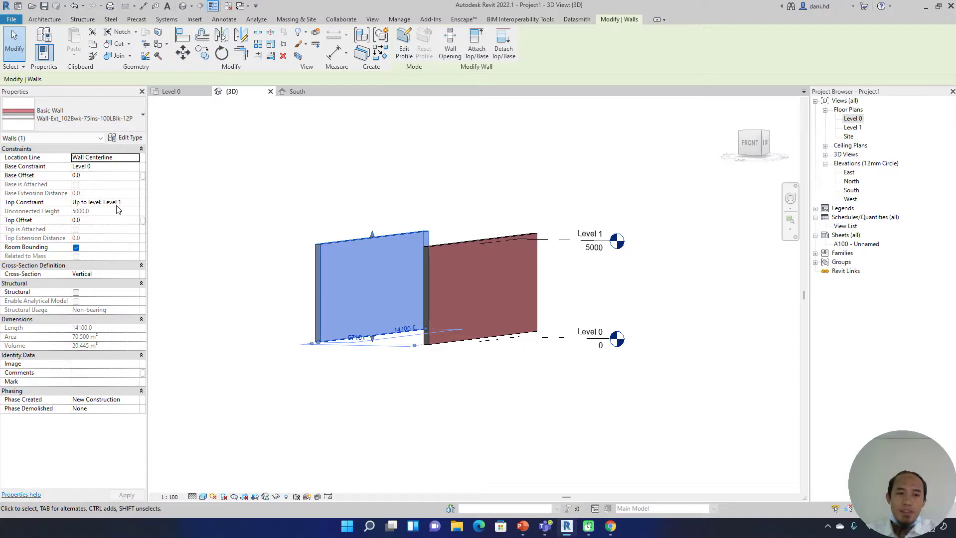
{"action": "left_click", "coordinate": [104, 221]}
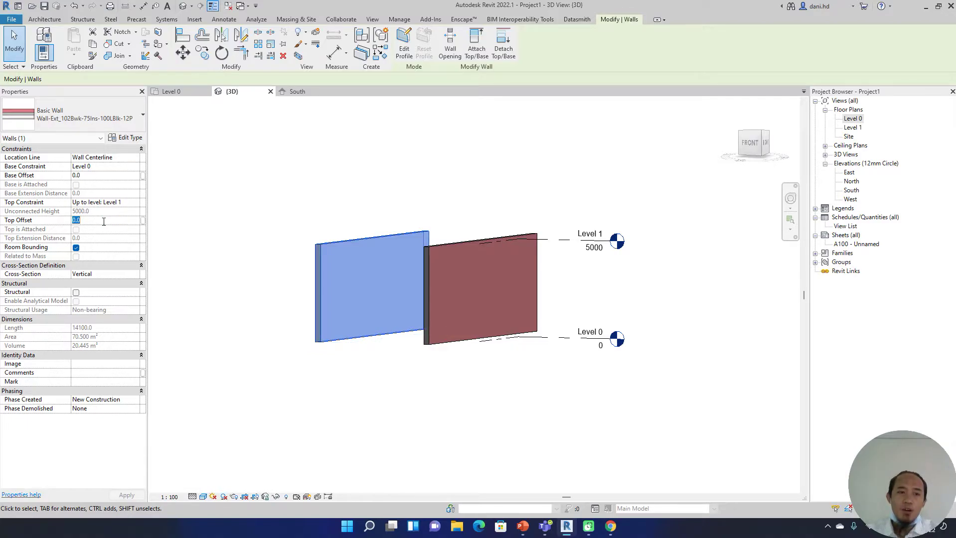
{"action": "type", "text": "100"}
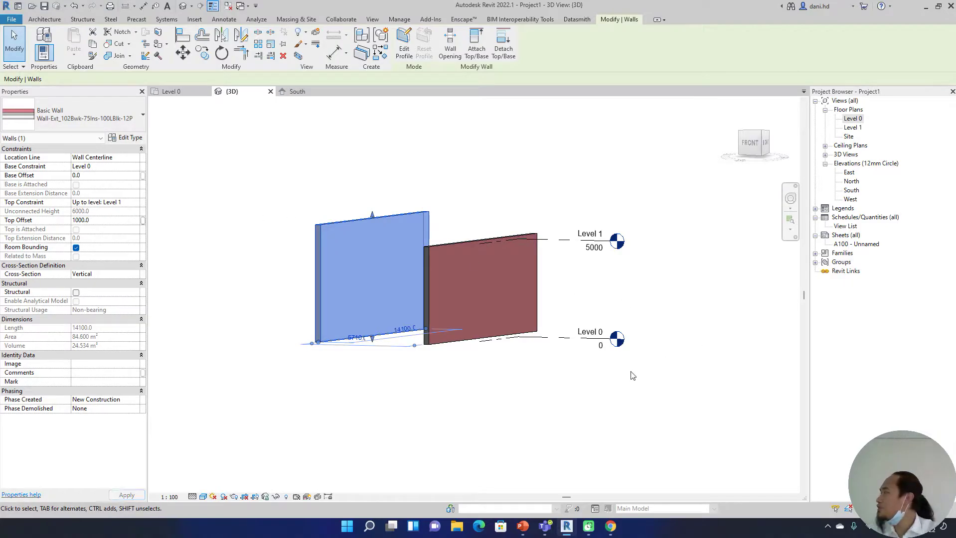
Reshape the copied wall's height directly in the 3D view, bringing its top to about 1986 mm below Level 1.
{"action": "left_click", "coordinate": [531, 201]}
{"action": "left_click", "coordinate": [411, 218]}
{"action": "left_click_drag", "start_coordinate": [372, 214], "coordinate": [372, 300]}
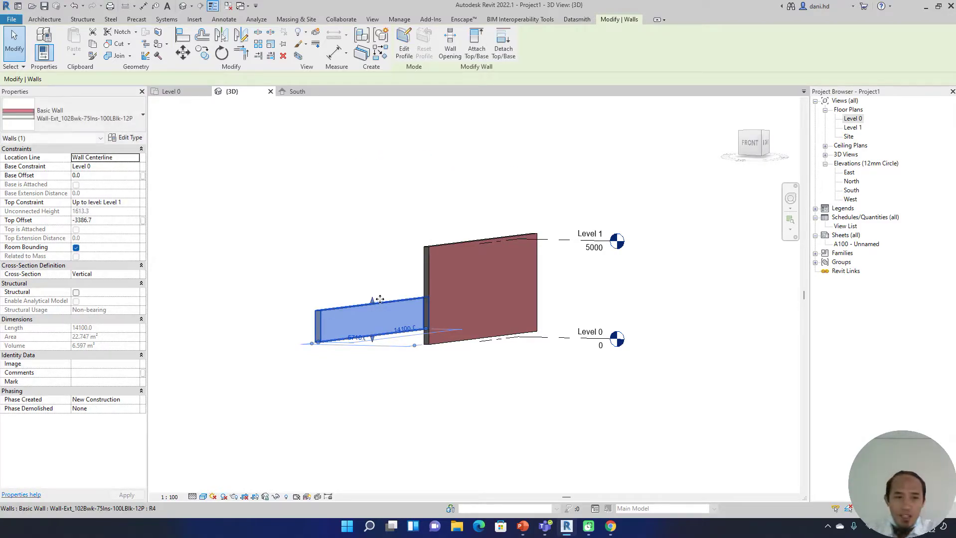
{"action": "left_click", "coordinate": [263, 249]}
{"action": "left_click", "coordinate": [360, 305]}
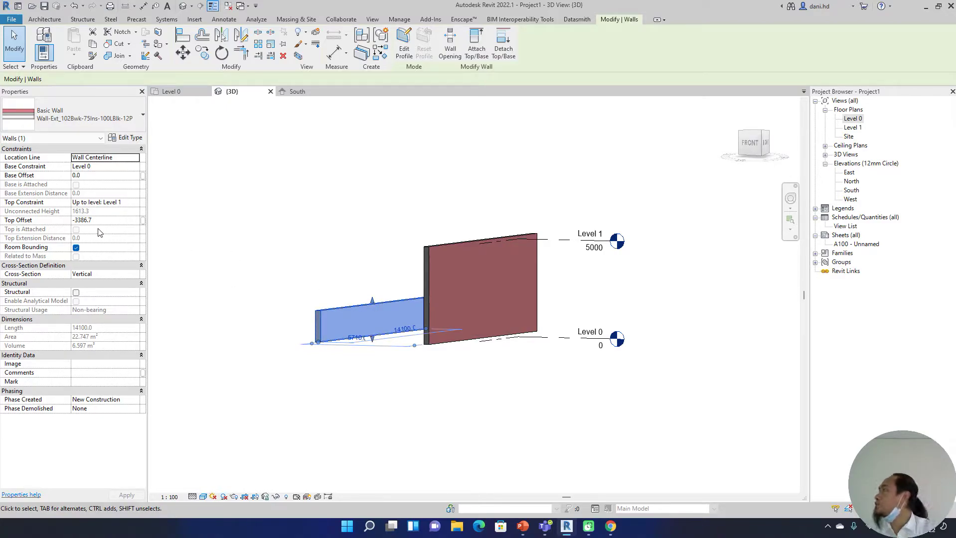
{"action": "left_click_drag", "start_coordinate": [372, 301], "coordinate": [372, 272]}
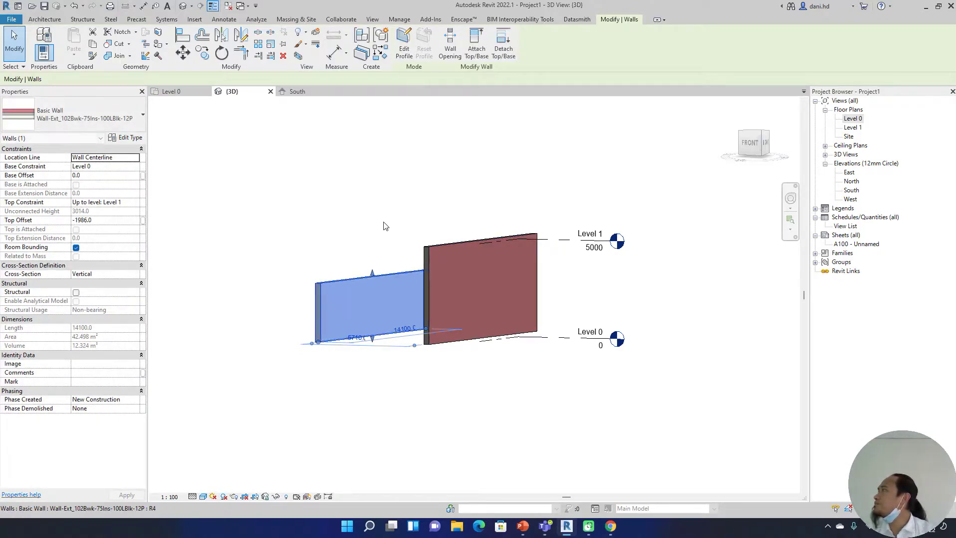
{"action": "left_click", "coordinate": [384, 249]}
{"action": "left_click", "coordinate": [381, 305]}
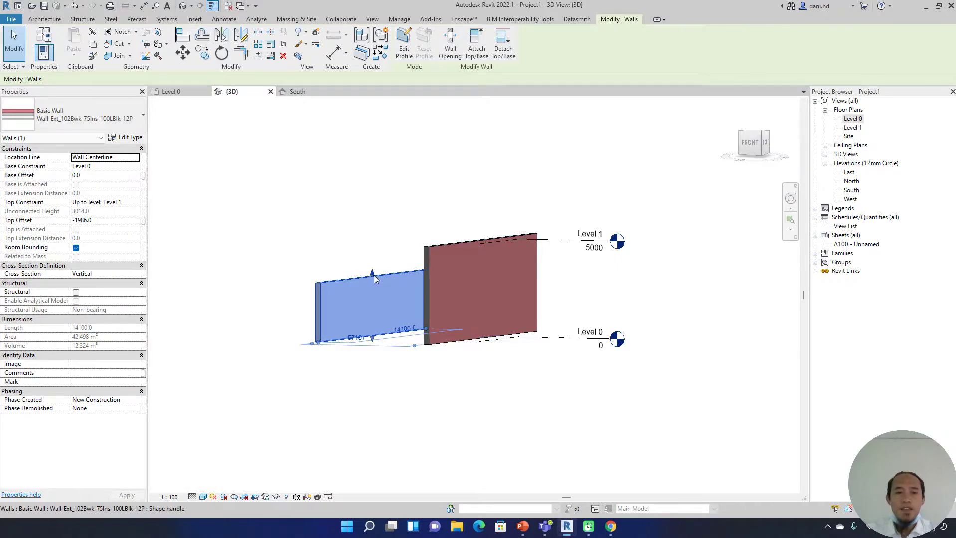
Browse wall families in the copied wall's type properties, trying Wall-Ext_22Rdr-100Blk-50Air-30Ins-100LBlk-12P and Wall-Ext_102Bwk-75Ins-100Blk-12P_Banding.
{"action": "middle_click_drag", "start_coordinate": [314, 272], "coordinate": [444, 353], "text": "shift"}
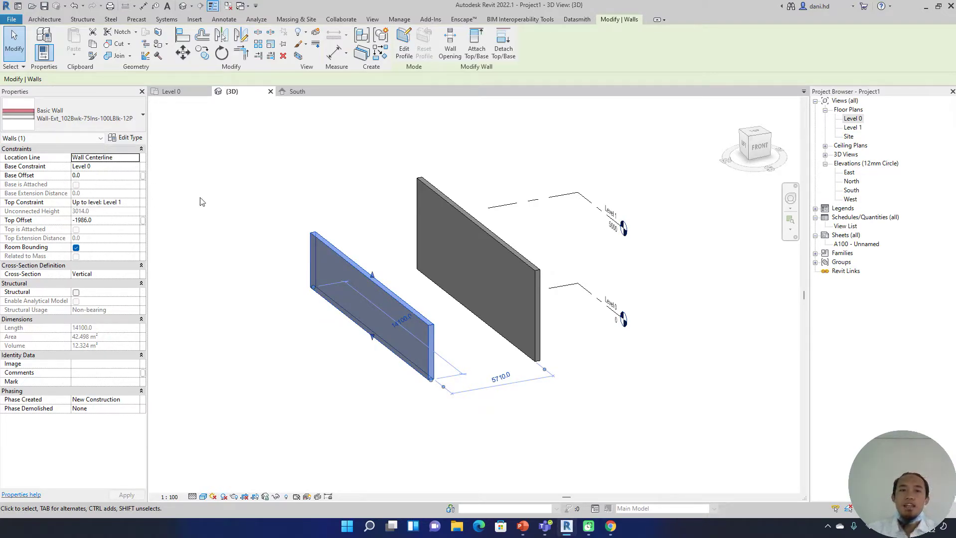
{"action": "left_click", "coordinate": [132, 140]}
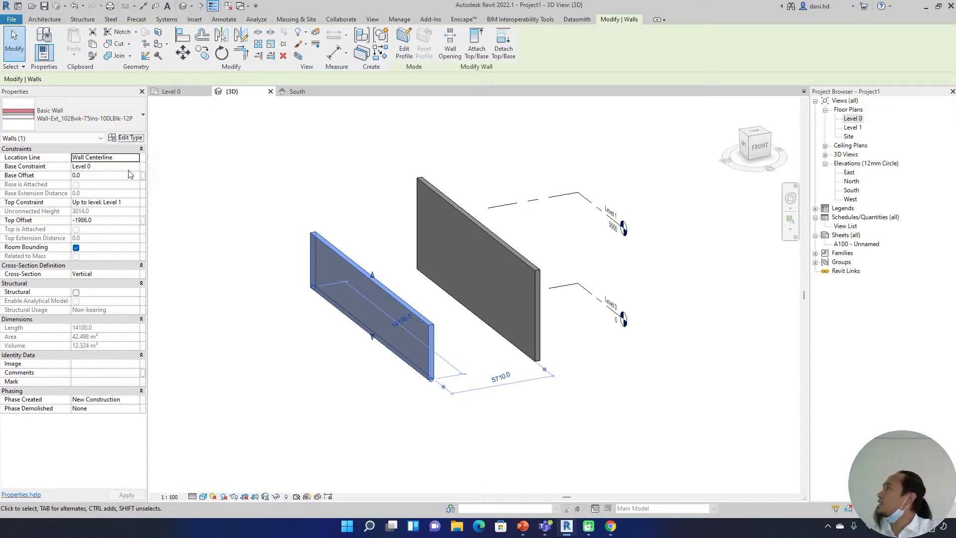
{"action": "left_click", "coordinate": [132, 140]}
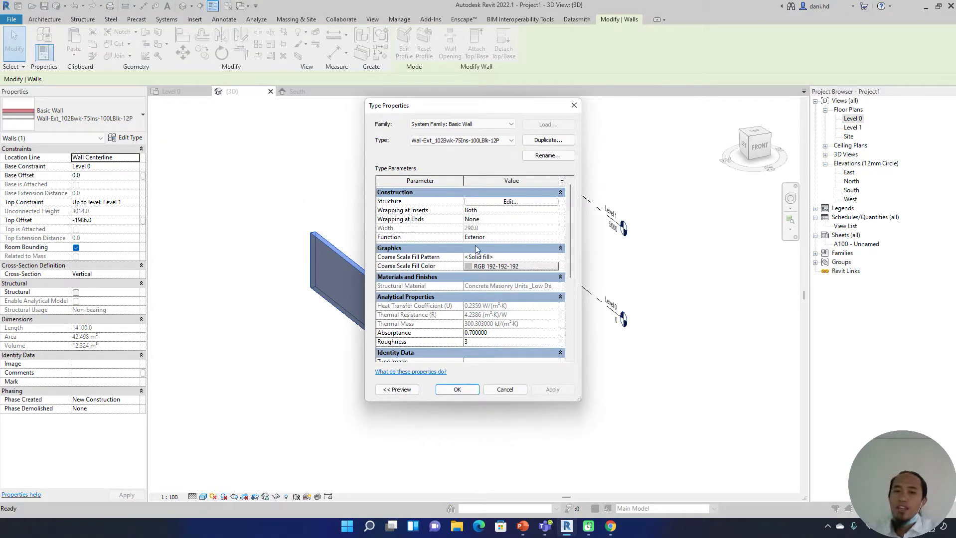
{"action": "left_click", "coordinate": [498, 125]}
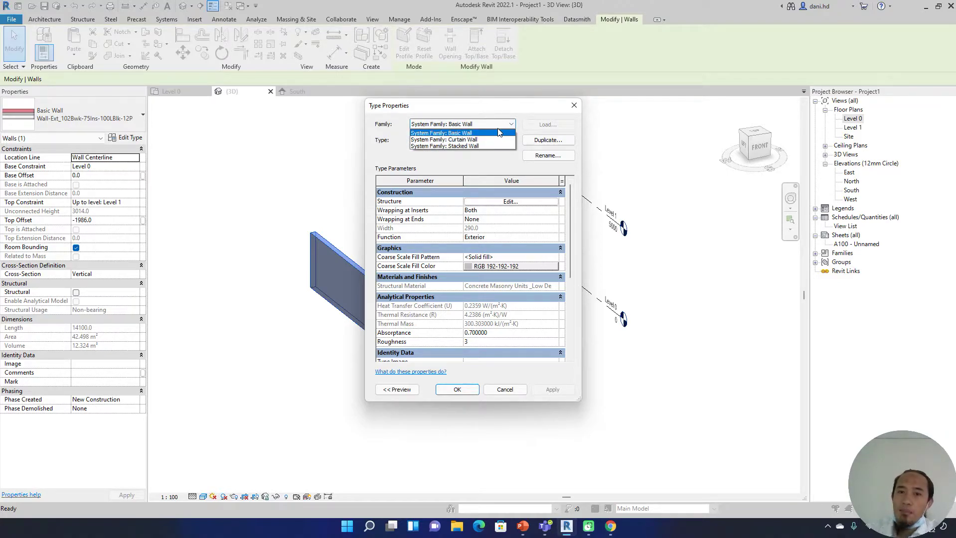
{"action": "left_click", "coordinate": [498, 131]}
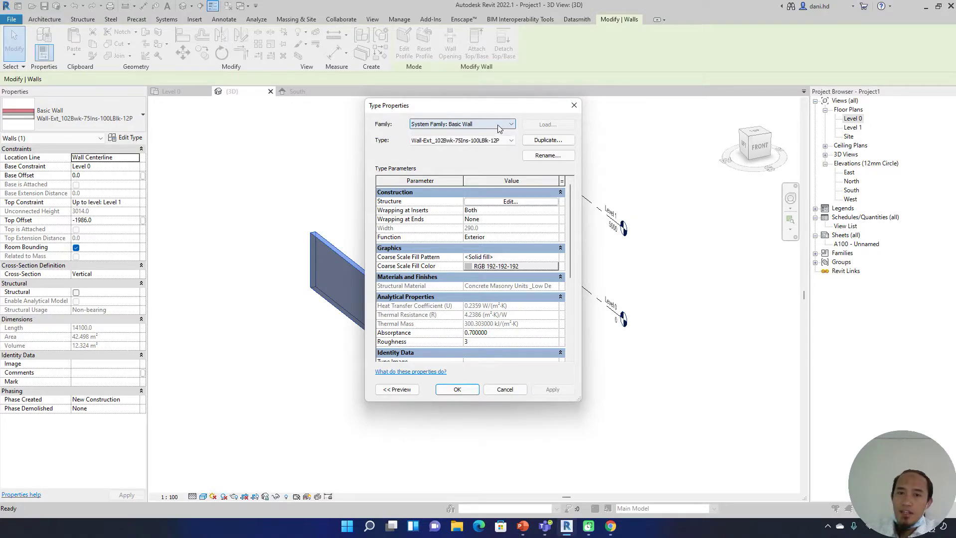
{"action": "key", "text": "Tab"}
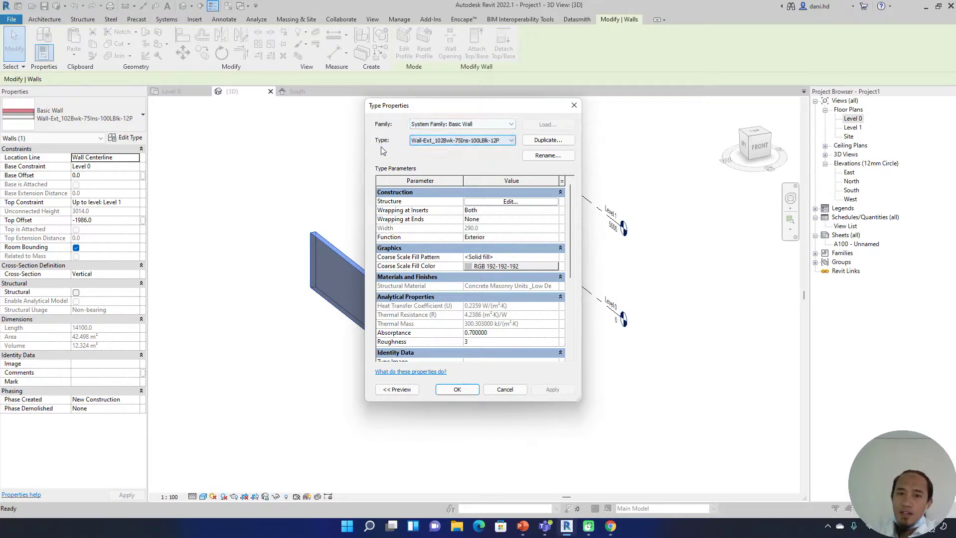
{"action": "left_click", "coordinate": [495, 143]}
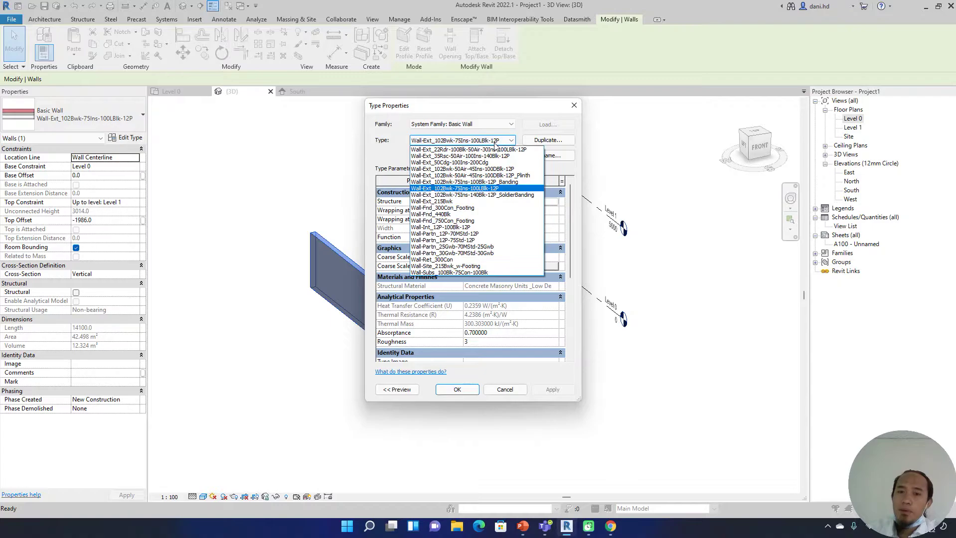
{"action": "left_click", "coordinate": [491, 150]}
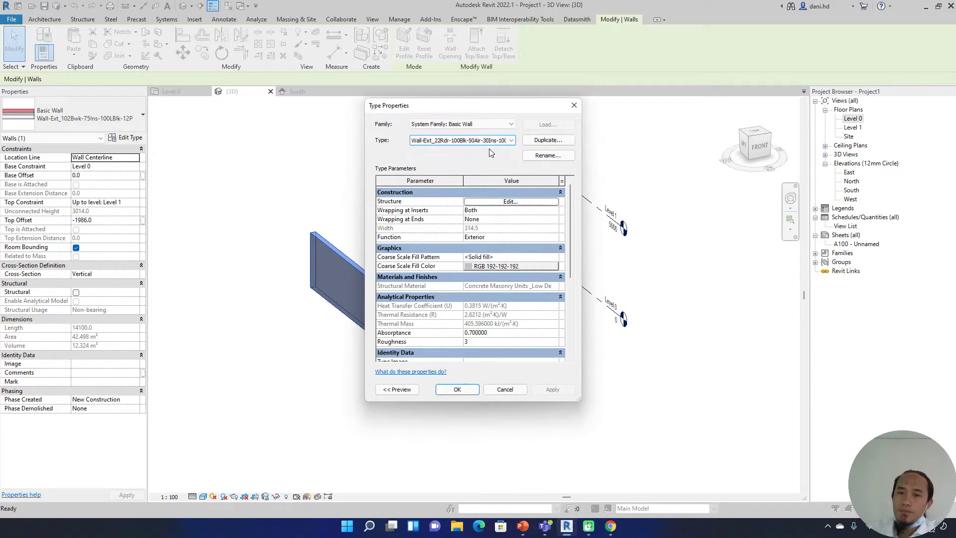
{"action": "left_click", "coordinate": [497, 145]}
{"action": "left_click", "coordinate": [478, 185]}
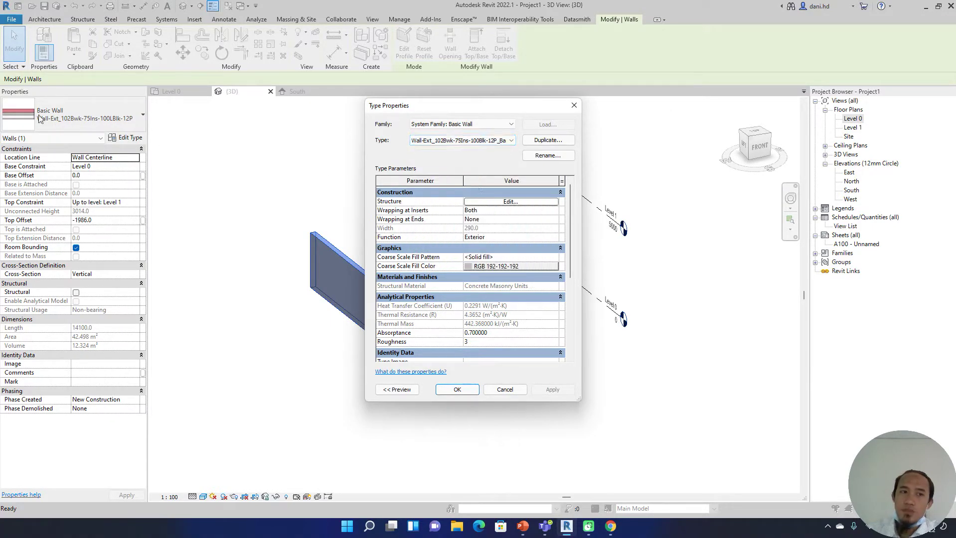
{"action": "key", "text": "Return"}
Change the copied wall's type to the Basic Wall Wall-Partn_25Gwb-70MStd-25Gwb and compare its thickness with the original wall.
{"action": "left_click", "coordinate": [100, 119]}
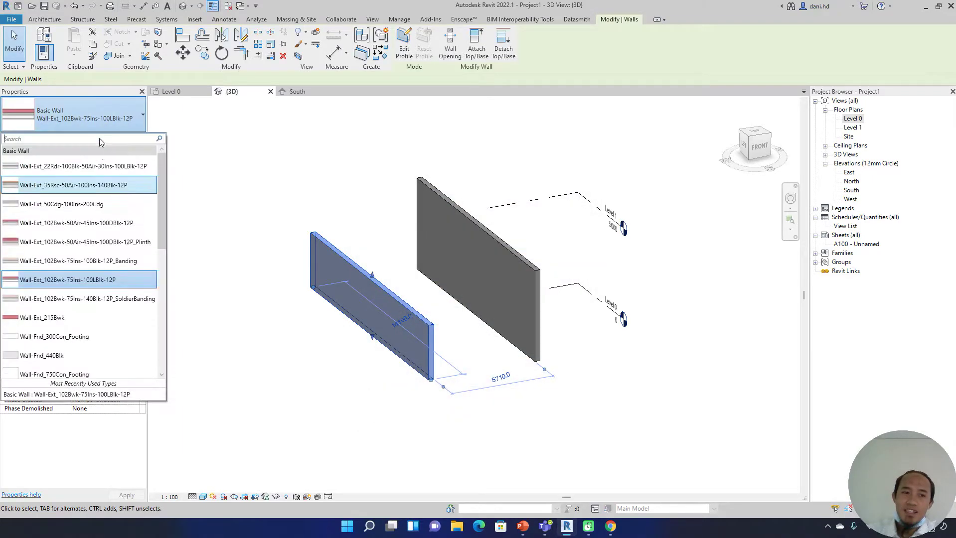
{"action": "scroll", "coordinate": [63, 299], "scroll_direction": "down", "scroll_amount": 5}
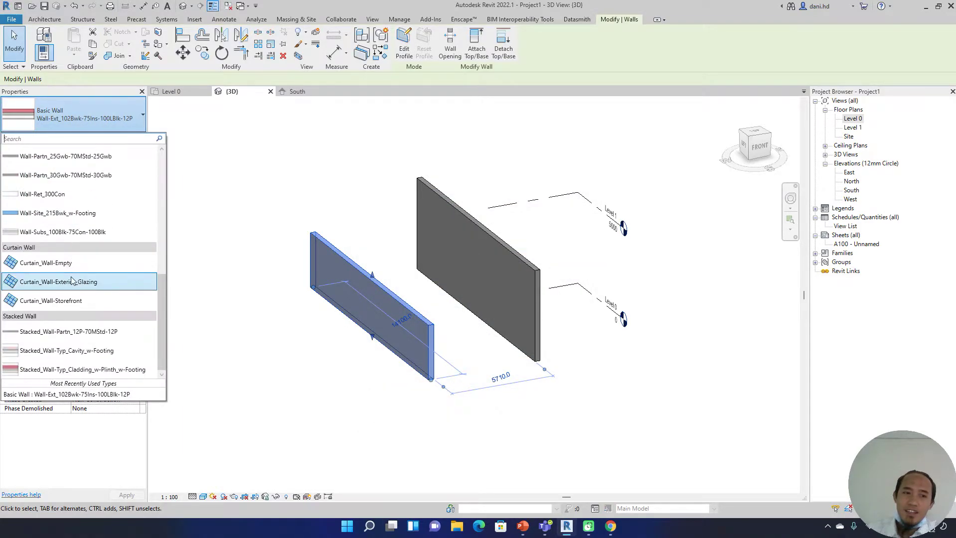
{"action": "scroll", "coordinate": [80, 215], "scroll_direction": "up", "scroll_amount": 1}
{"action": "scroll", "coordinate": [79, 212], "scroll_direction": "up", "scroll_amount": 2}
{"action": "left_click", "coordinate": [70, 191]}
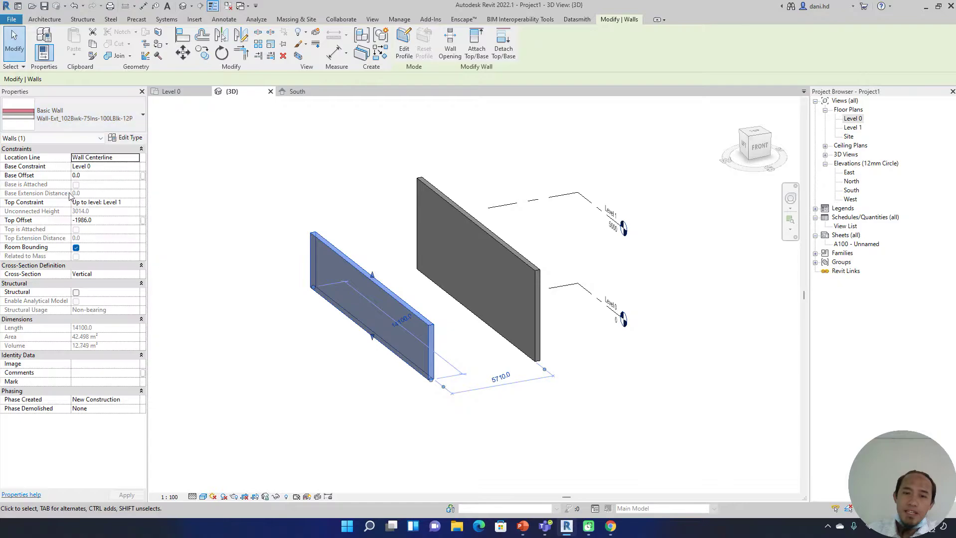
{"action": "left_click", "coordinate": [100, 118]}
{"action": "left_click", "coordinate": [60, 295]}
{"action": "middle_click_drag", "start_coordinate": [463, 388], "coordinate": [465, 334], "text": "shift"}
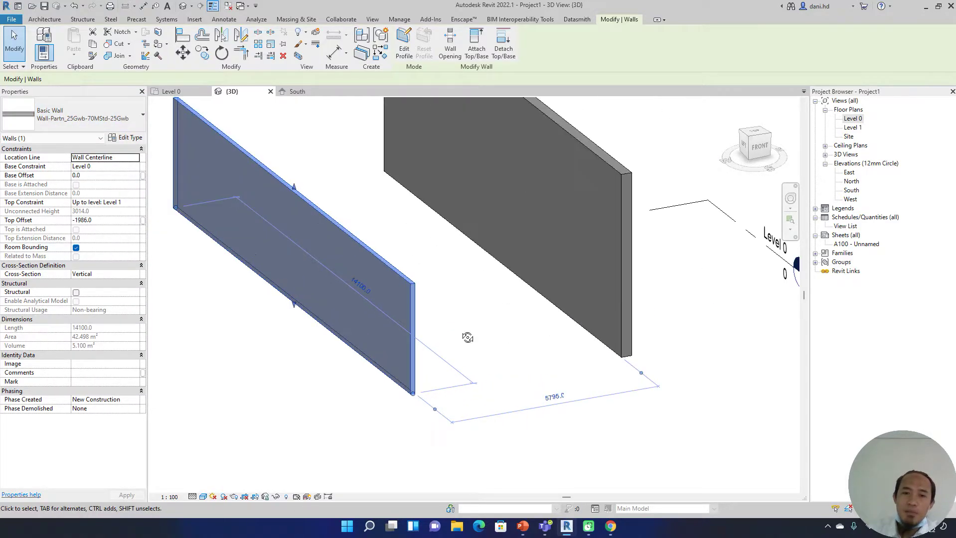
{"action": "scroll", "coordinate": [403, 318], "scroll_direction": "up", "scroll_amount": 3}
{"action": "middle_click_drag", "start_coordinate": [403, 318], "coordinate": [380, 282], "text": "shift"}
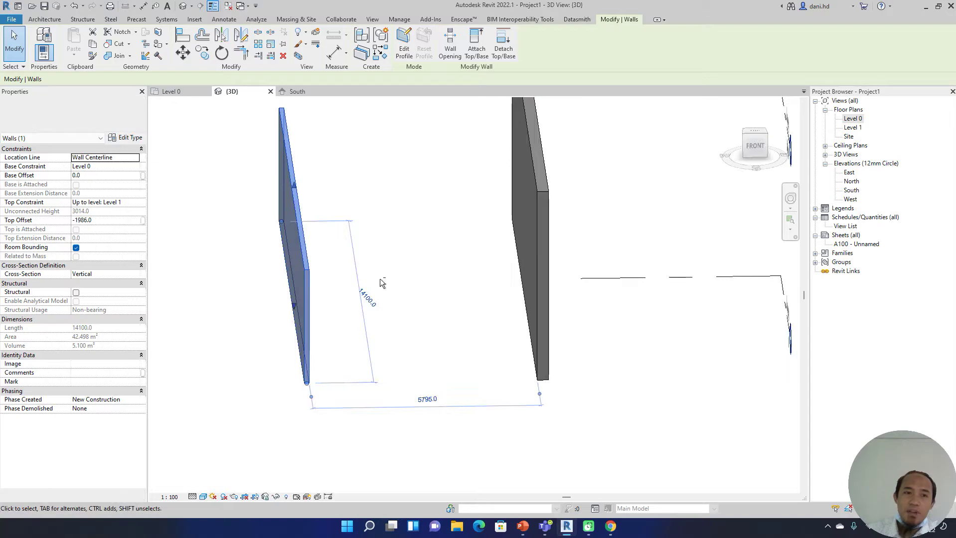
Show the preview in the copied wall's type properties and select Wall-Ext_102Bwk-50Air-45Ins-100DBlk-12P after trying Wall-Fnd_440Blk.
{"action": "left_click", "coordinate": [129, 140]}
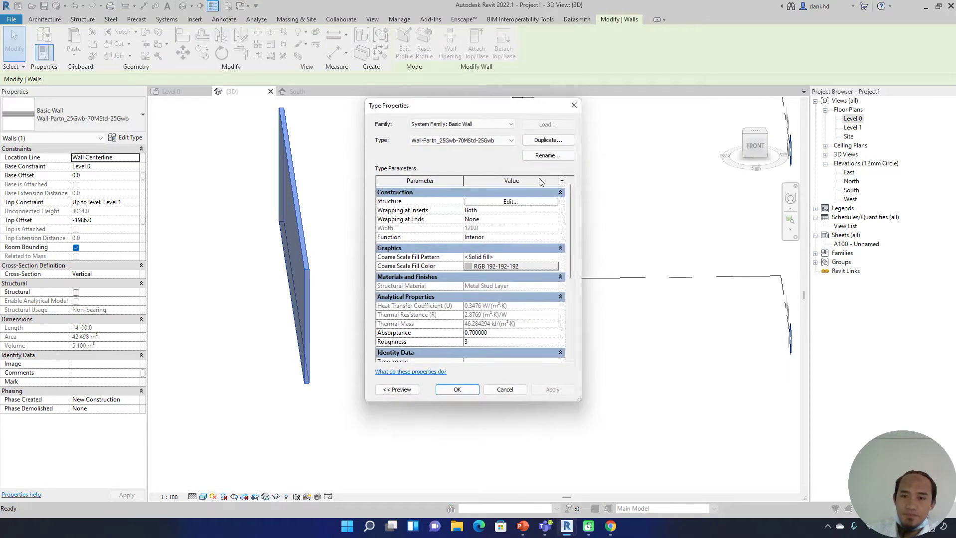
{"action": "left_click", "coordinate": [401, 390]}
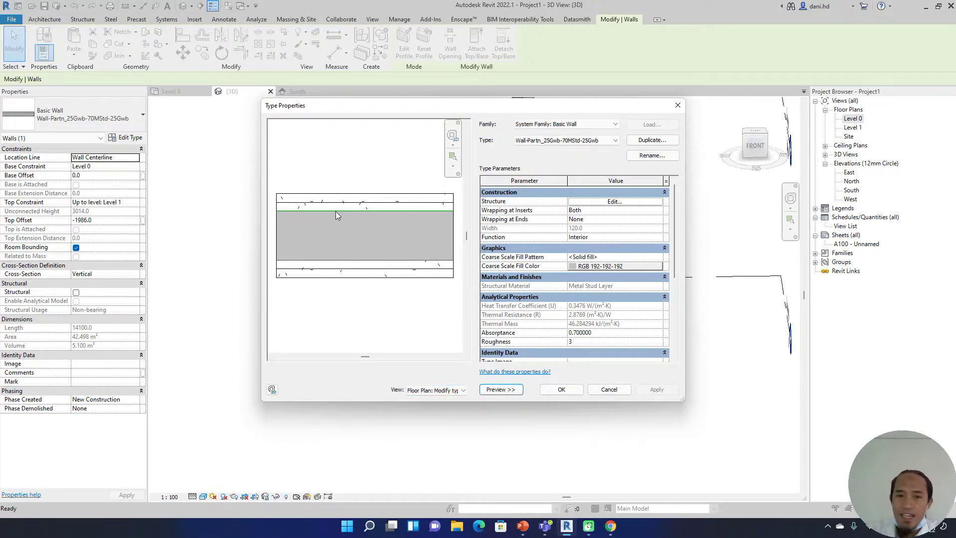
{"action": "left_click", "coordinate": [583, 143]}
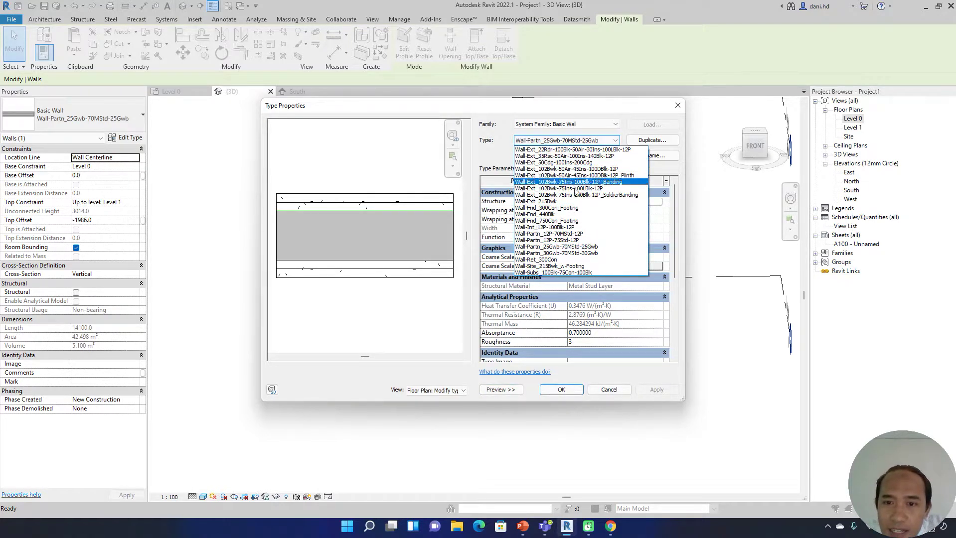
{"action": "left_click", "coordinate": [570, 215]}
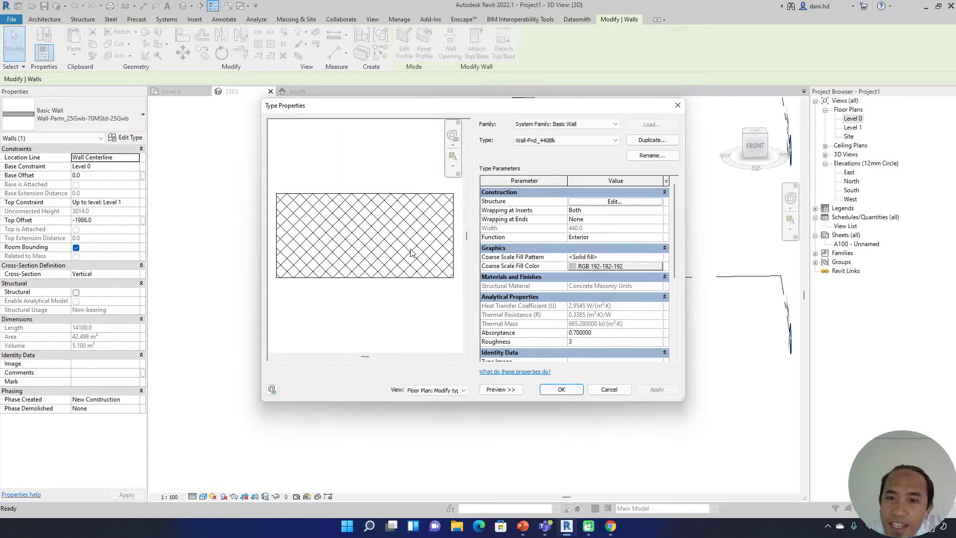
{"action": "left_click", "coordinate": [554, 144]}
{"action": "left_click", "coordinate": [602, 219]}
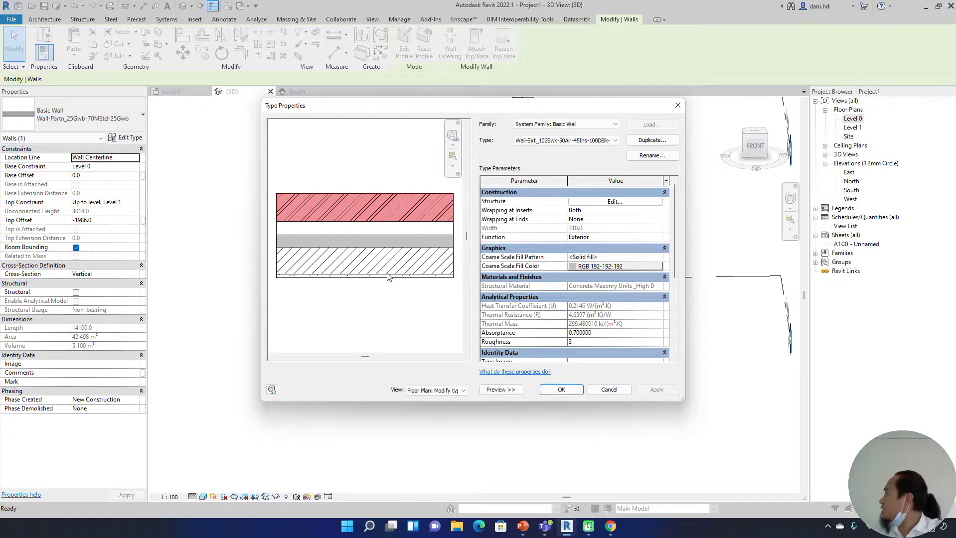
Open the wall type's layer structure and set the exterior brick Finish 1 layer's thickness to 200 mm.
{"action": "left_click", "coordinate": [624, 203]}
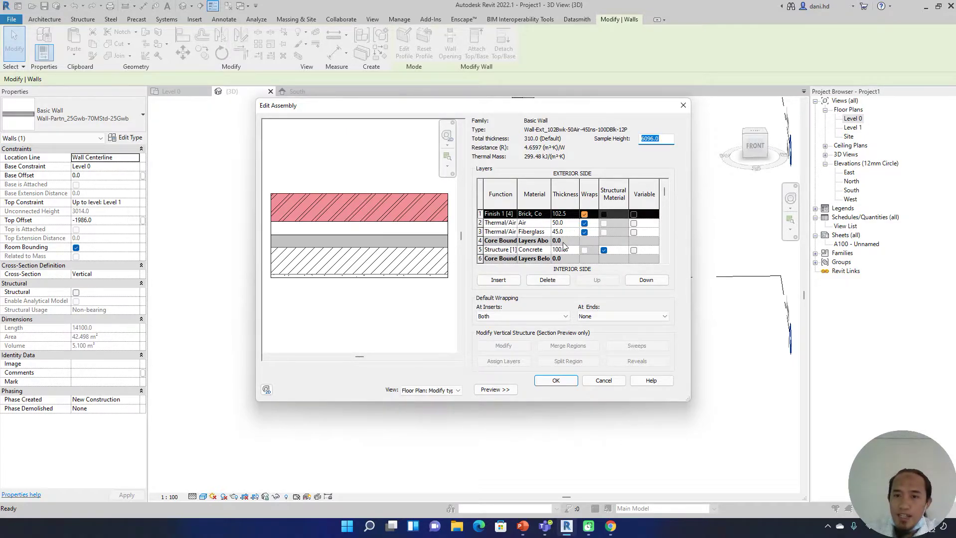
{"action": "left_click", "coordinate": [533, 224]}
{"action": "left_click", "coordinate": [537, 216]}
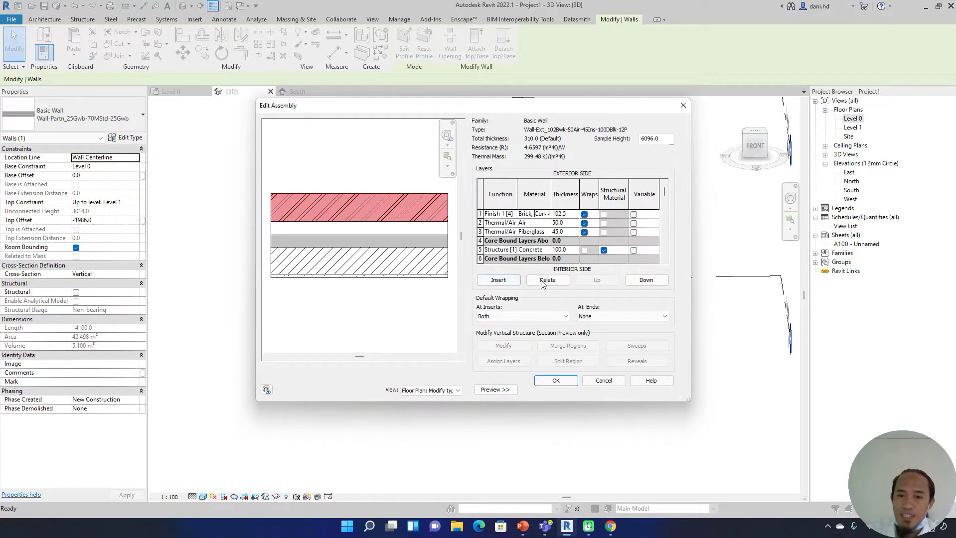
{"action": "scroll", "coordinate": [419, 268], "scroll_direction": "down", "scroll_amount": 2}
{"action": "scroll", "coordinate": [439, 263], "scroll_direction": "up", "scroll_amount": 2}
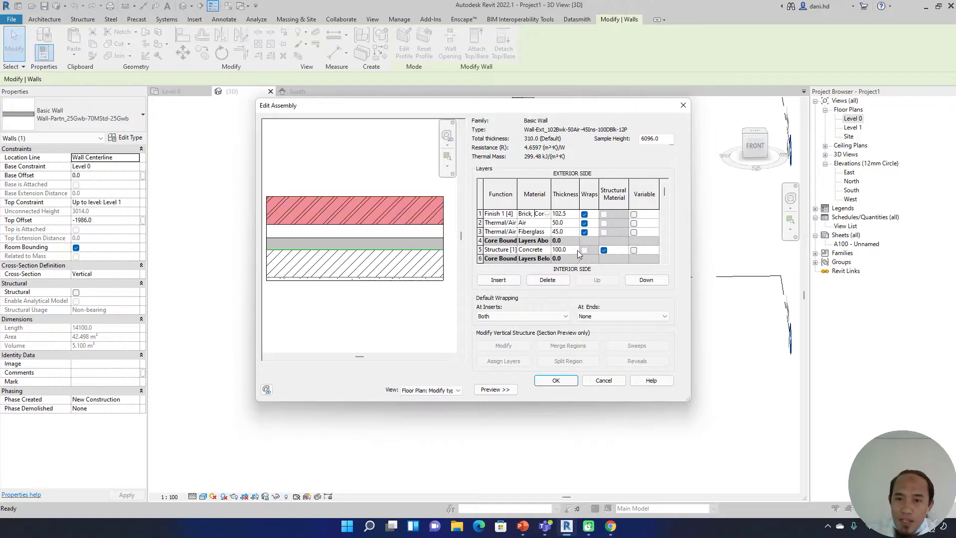
{"action": "left_click", "coordinate": [565, 214]}
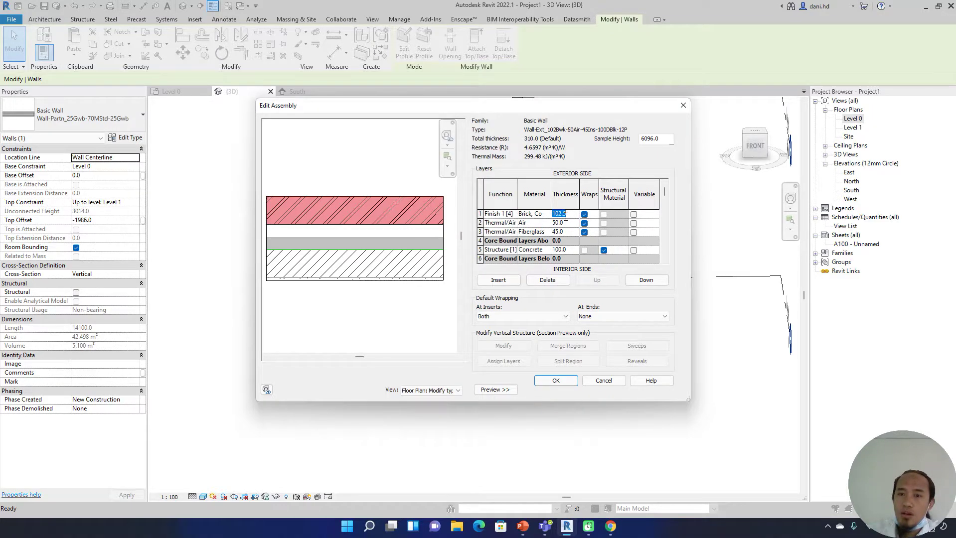
{"action": "type", "text": "200"}
{"action": "key", "text": "Tab"}
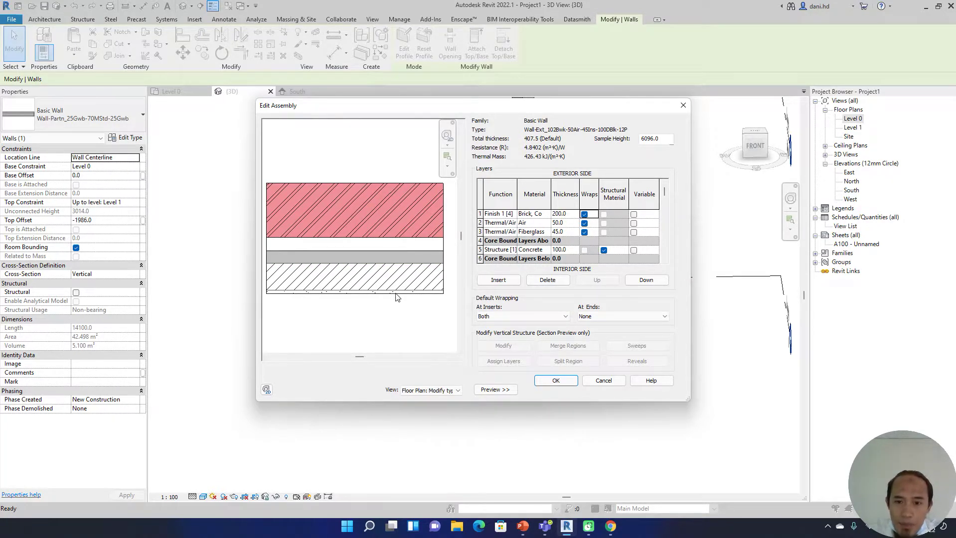
Set the thickness of the interior plaster Finish 2 layer to 50 mm.
{"action": "scroll", "coordinate": [573, 244], "scroll_direction": "down", "scroll_amount": 1}
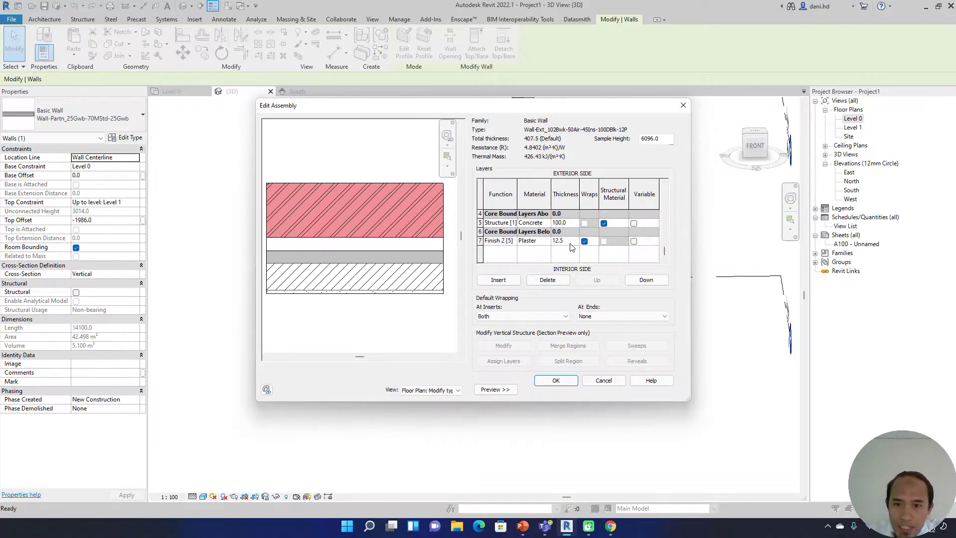
{"action": "left_click", "coordinate": [569, 244]}
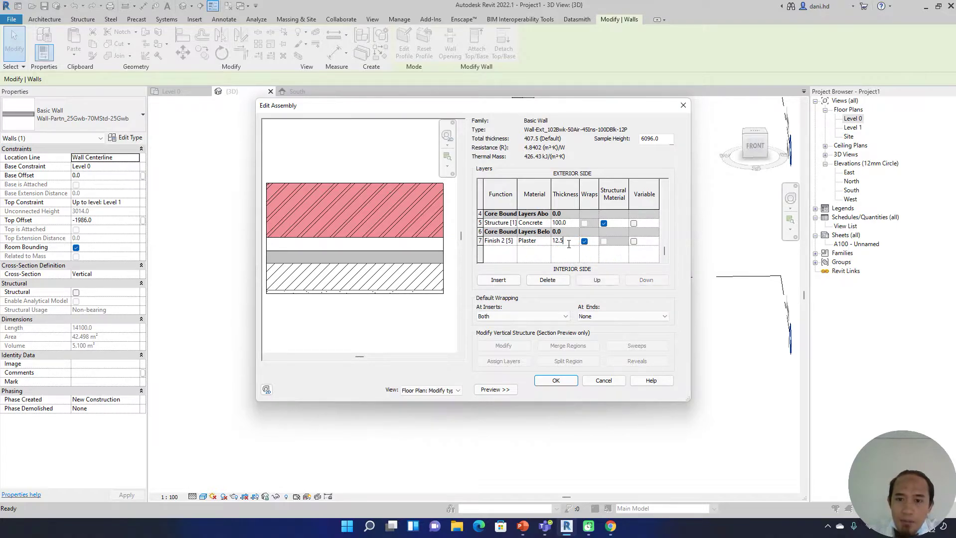
{"action": "type", "text": "50"}
{"action": "key", "text": "Tab"}
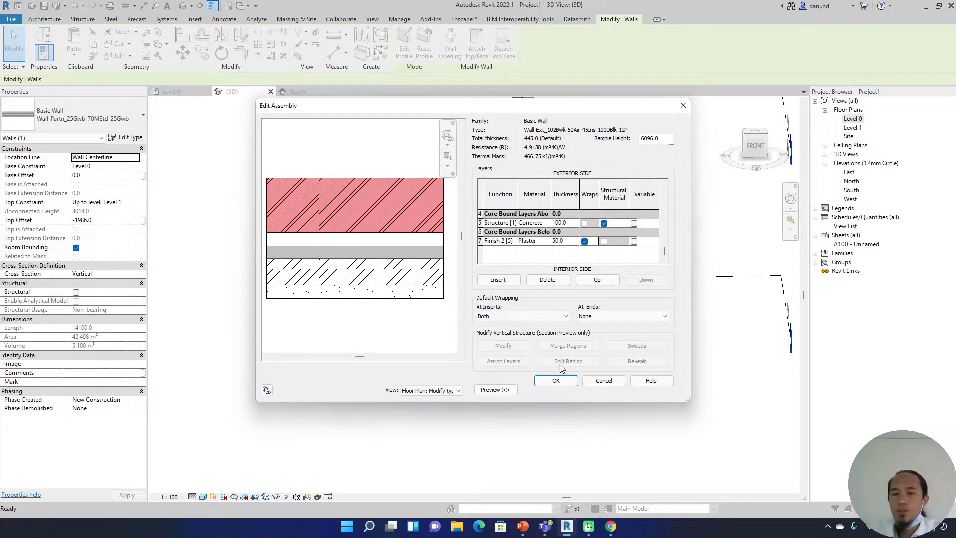
Accept the edited layer structure, examine the wall type in the Section: Modify type preview, and close the type properties without applying them.
{"action": "left_click", "coordinate": [564, 382]}
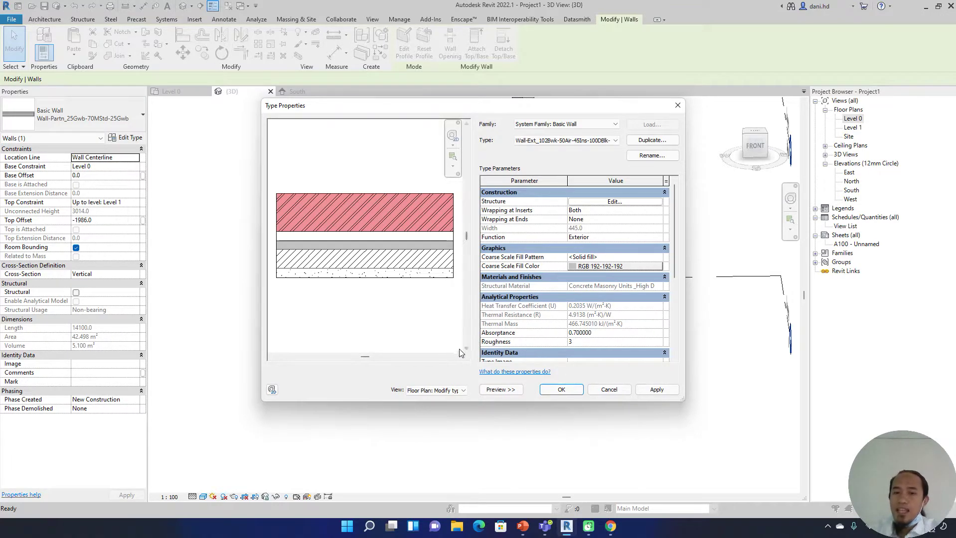
{"action": "left_click", "coordinate": [463, 392]}
{"action": "left_click", "coordinate": [455, 405]}
{"action": "scroll", "coordinate": [394, 289], "scroll_direction": "up", "scroll_amount": 5}
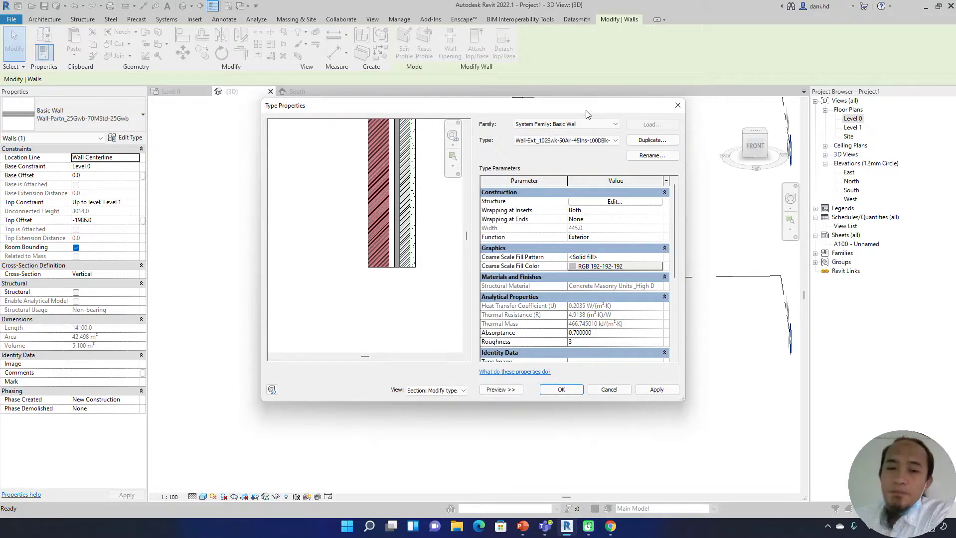
{"action": "key", "text": "Escape"}
Select the copied wall and the original wall individually in the 3D view, and clear the selection.
{"action": "left_click", "coordinate": [524, 305]}
{"action": "middle_click_drag", "start_coordinate": [524, 306], "coordinate": [554, 309], "text": "shift"}
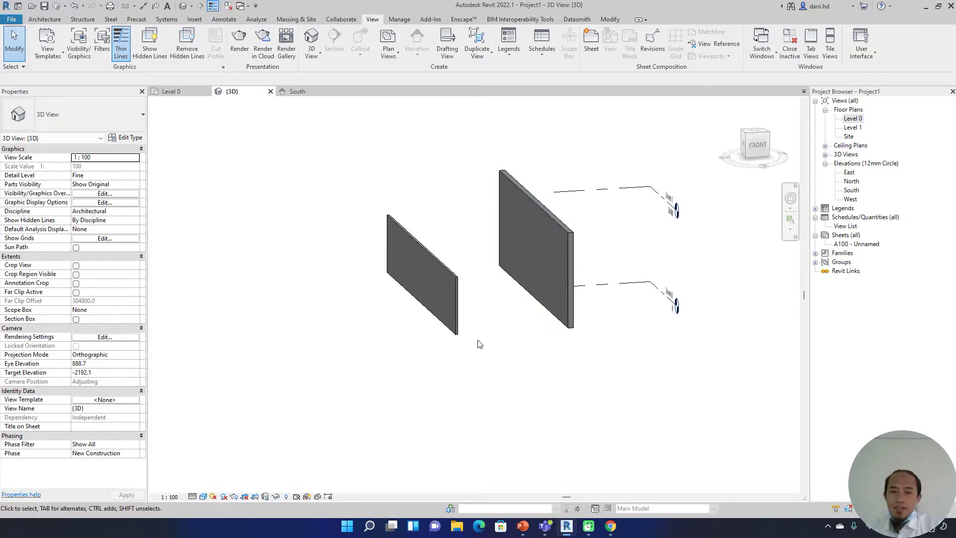
{"action": "left_click", "coordinate": [450, 309]}
{"action": "left_click", "coordinate": [548, 275]}
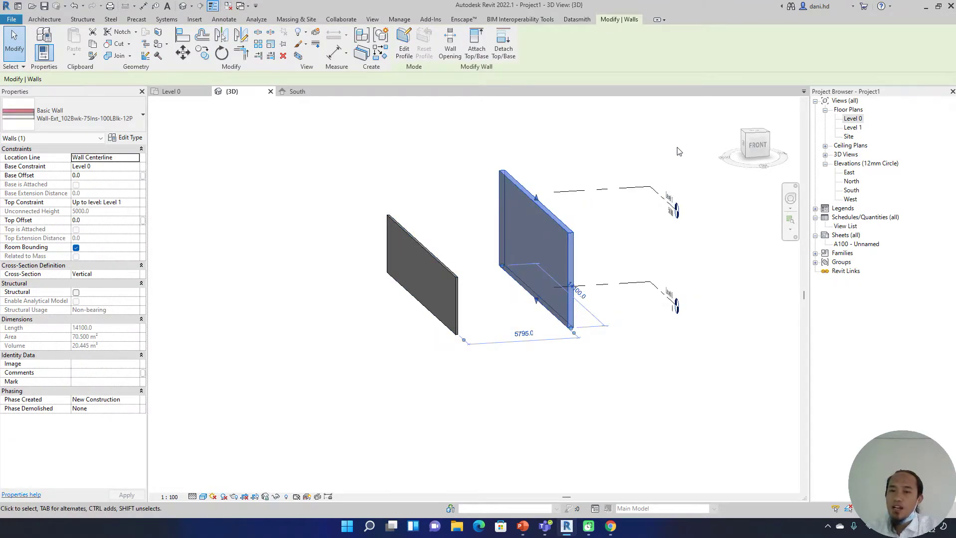
{"action": "left_click", "coordinate": [541, 147]}
Practise window and crossing selections on the two walls, and select the original thick wall.
{"action": "left_click_drag", "start_coordinate": [537, 136], "coordinate": [308, 366]}
{"action": "left_click_drag", "start_coordinate": [312, 161], "coordinate": [484, 385]}
{"action": "left_click_drag", "start_coordinate": [292, 138], "coordinate": [423, 374]}
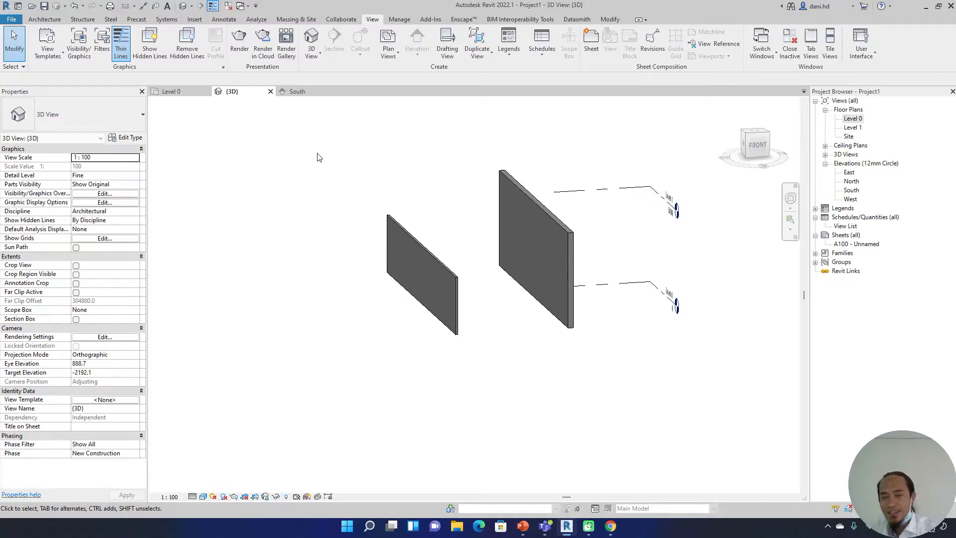
{"action": "left_click_drag", "start_coordinate": [317, 153], "coordinate": [437, 378]}
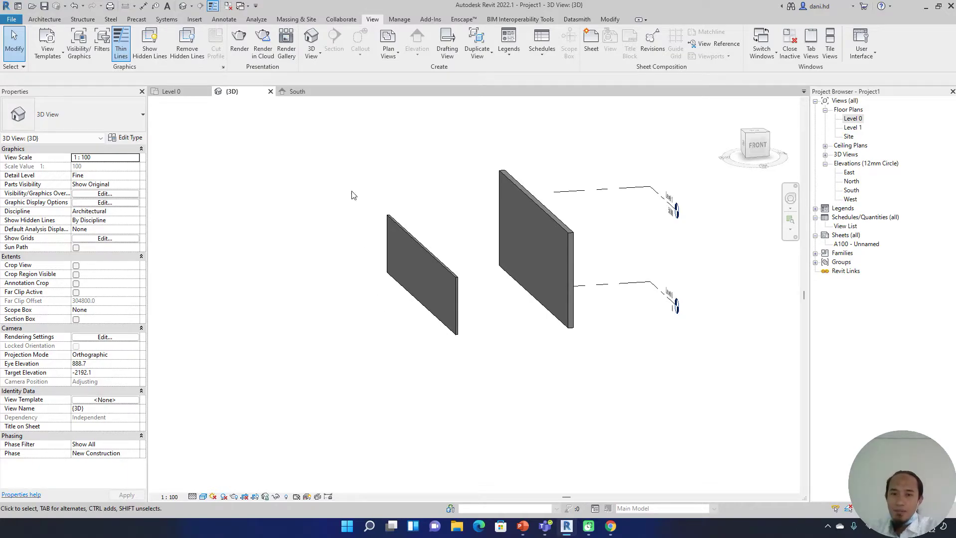
{"action": "left_click_drag", "start_coordinate": [339, 159], "coordinate": [491, 363]}
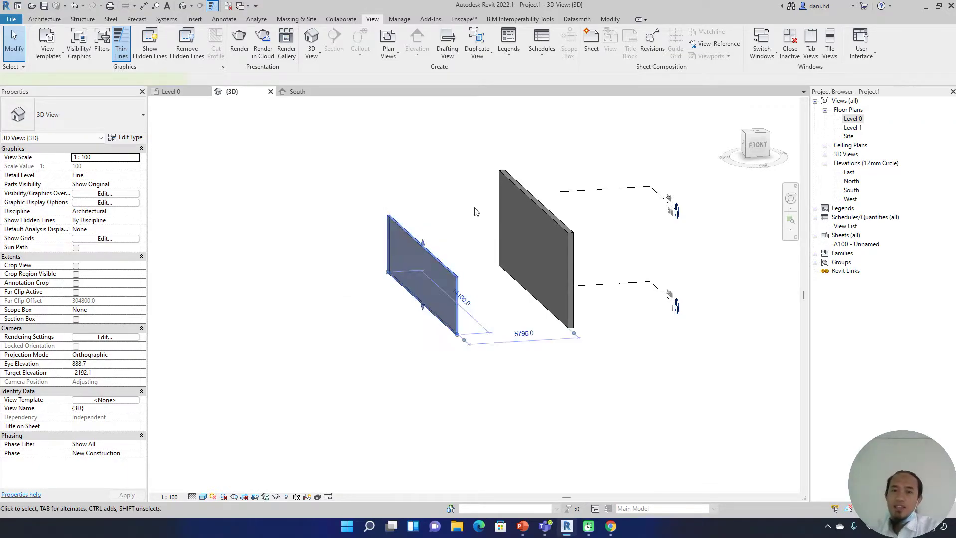
{"action": "left_click", "coordinate": [479, 160]}
{"action": "left_click_drag", "start_coordinate": [487, 147], "coordinate": [442, 323]}
{"action": "left_click", "coordinate": [472, 193]}
{"action": "left_click", "coordinate": [499, 177]}
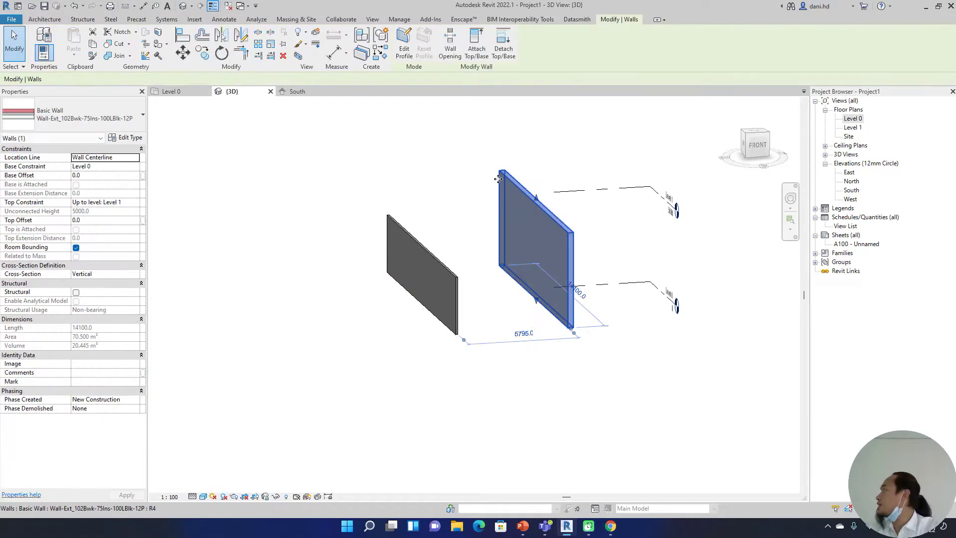
Place three 450x600mm Columns_Rectangular architectural columns from Level 0 to Level 1, two between the walls and one beyond the thick wall.
{"action": "middle_click_drag", "start_coordinate": [538, 288], "coordinate": [443, 297], "text": "shift"}
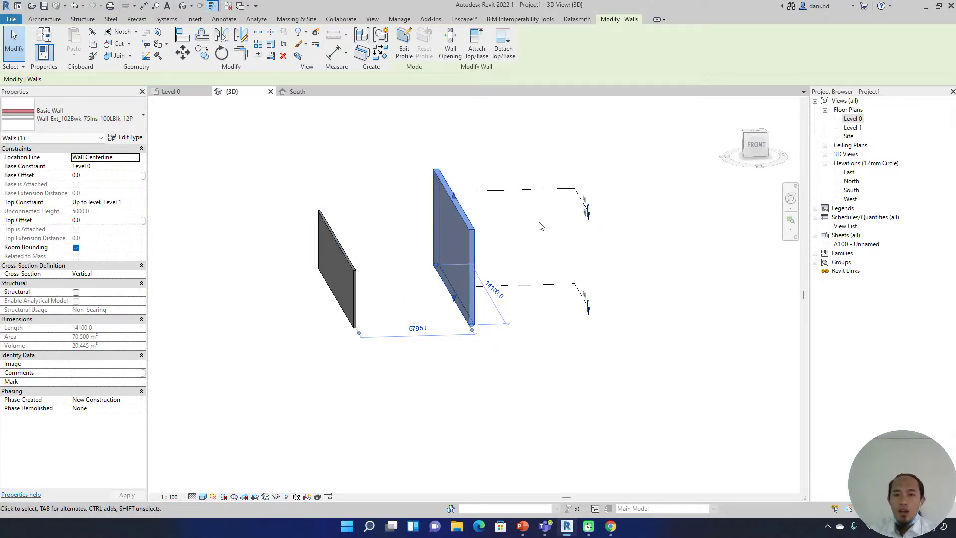
{"action": "middle_click_drag", "start_coordinate": [539, 228], "coordinate": [453, 215], "text": "shift"}
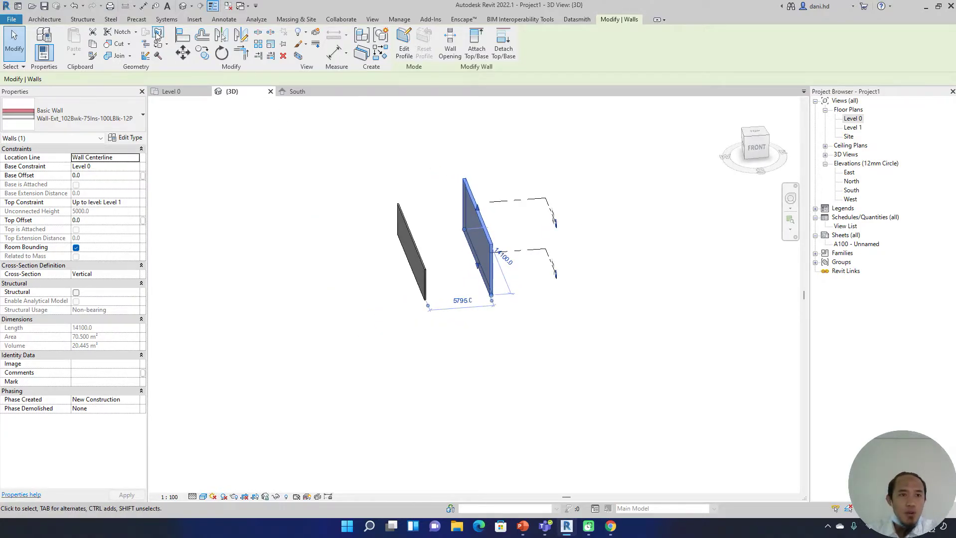
{"action": "left_click", "coordinate": [81, 20]}
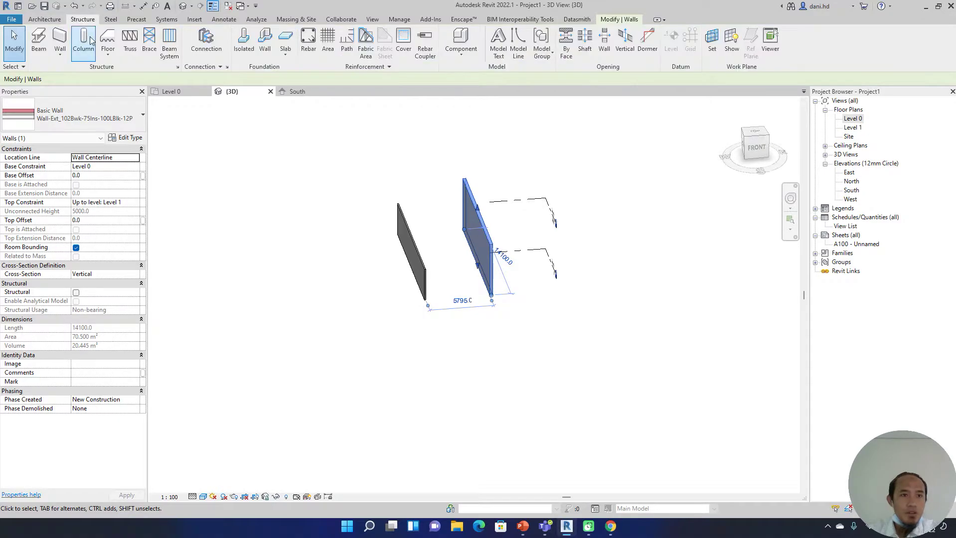
{"action": "left_click", "coordinate": [44, 19]}
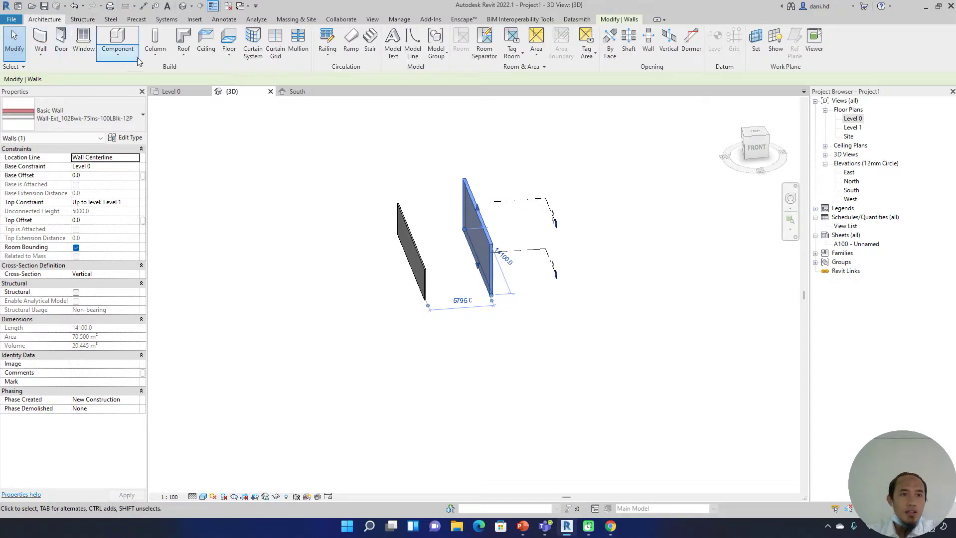
{"action": "left_click", "coordinate": [155, 55]}
{"action": "left_click", "coordinate": [188, 93]}
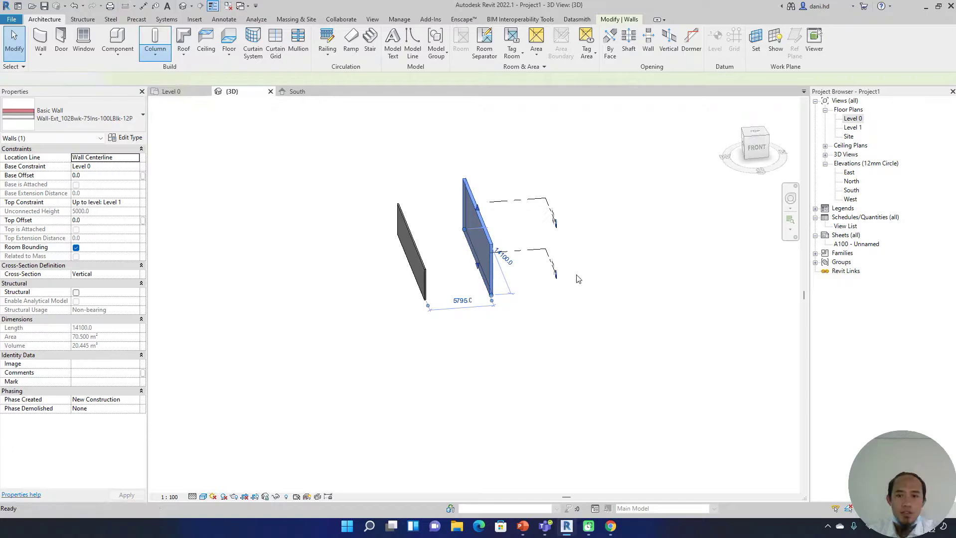
{"action": "scroll", "coordinate": [533, 272], "scroll_direction": "up", "scroll_amount": 2}
{"action": "left_click", "coordinate": [531, 269]}
{"action": "left_click", "coordinate": [426, 250]}
{"action": "left_click", "coordinate": [387, 212]}
Place a UB305x165x40 universal beam on Level 0, running crosswise through both walls.
{"action": "left_click", "coordinate": [82, 19]}
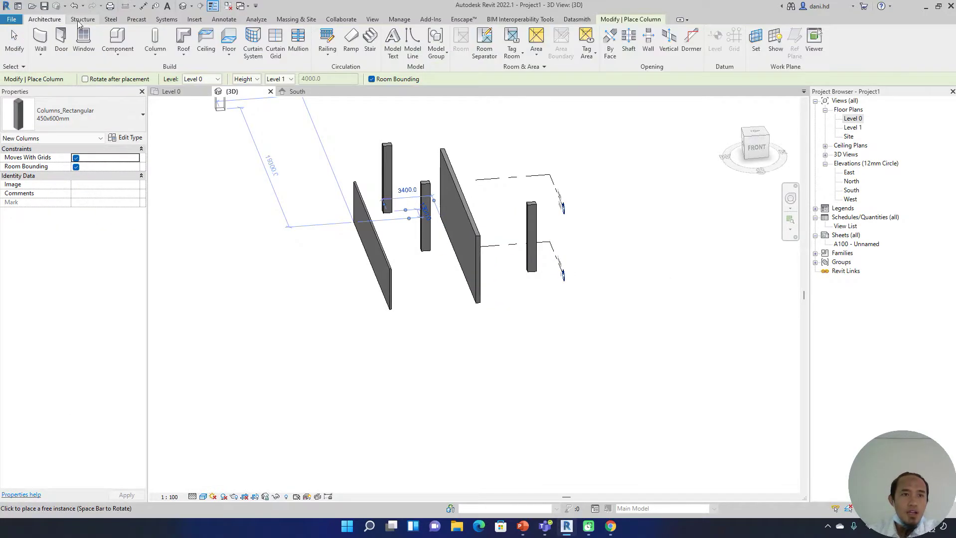
{"action": "left_click", "coordinate": [39, 42]}
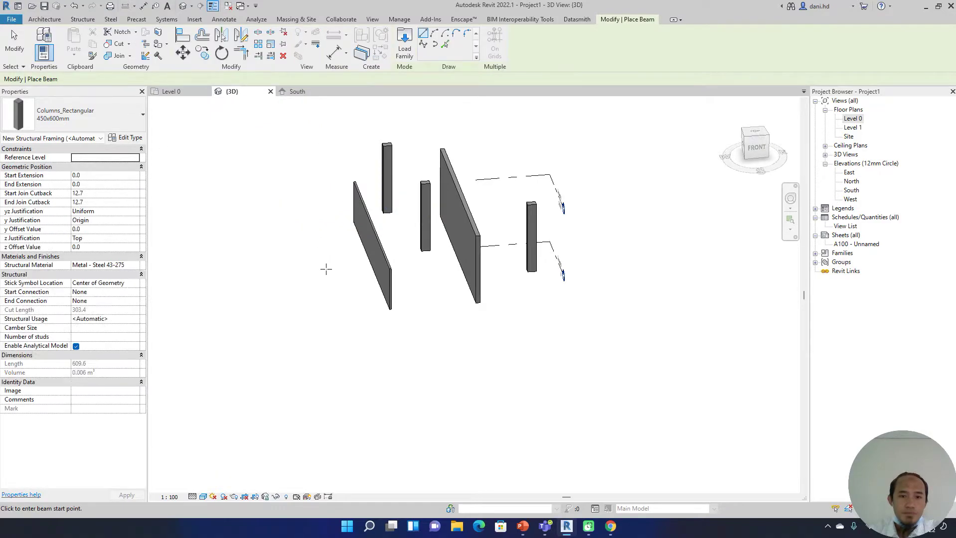
{"action": "left_click", "coordinate": [324, 268]}
{"action": "left_click", "coordinate": [588, 250]}
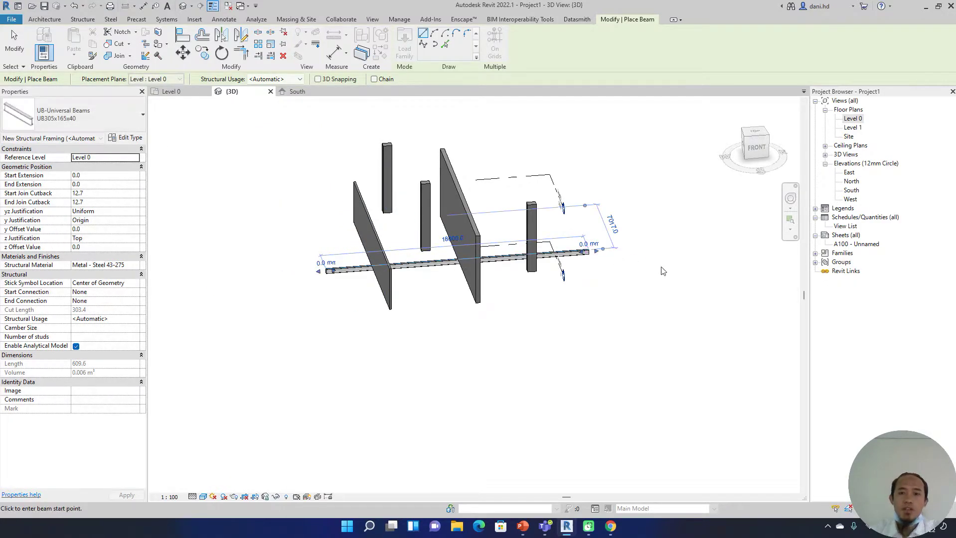
{"action": "key", "text": "Escape"}
{"action": "key", "text": "Escape"}
Select all elements in the 3D view, filter the selection to the Columns category only, and clear it.
{"action": "middle_click_drag", "start_coordinate": [615, 325], "coordinate": [528, 314], "text": "shift"}
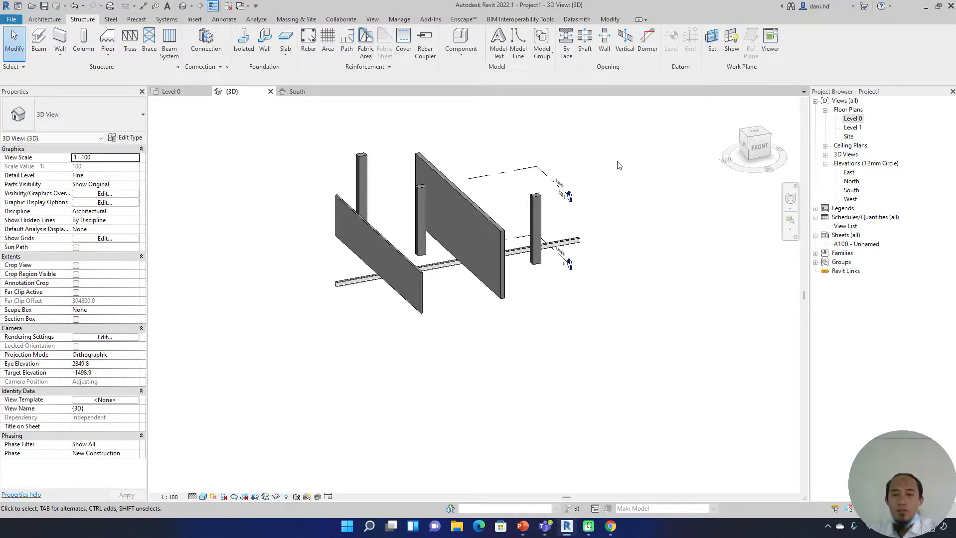
{"action": "left_click_drag", "start_coordinate": [629, 128], "coordinate": [261, 331]}
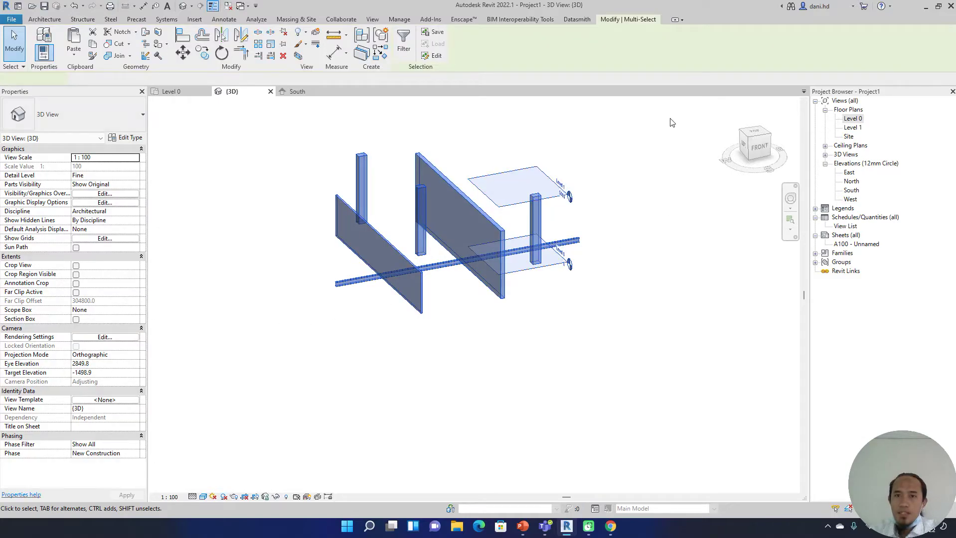
{"action": "left_click", "coordinate": [403, 43]}
{"action": "left_click_drag", "start_coordinate": [474, 175], "coordinate": [621, 163]}
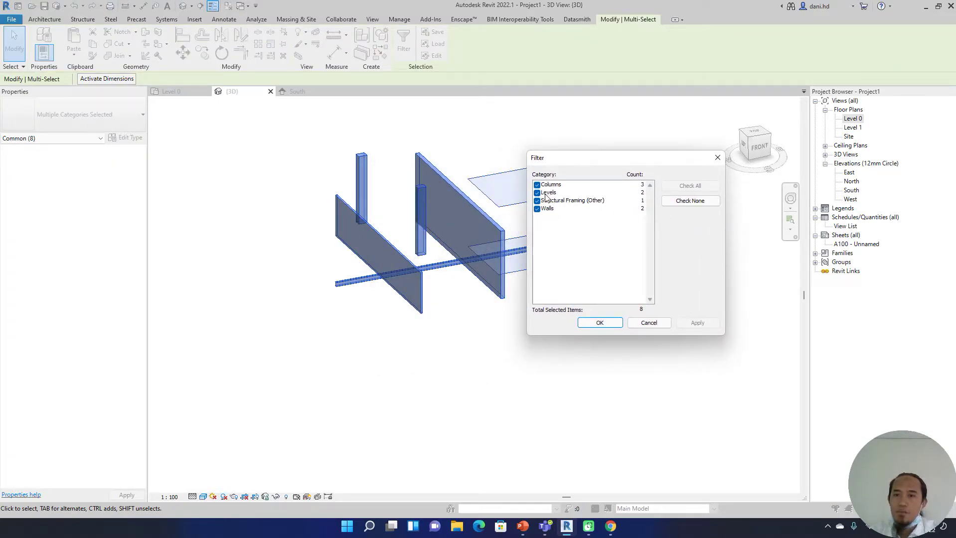
{"action": "left_click", "coordinate": [690, 201]}
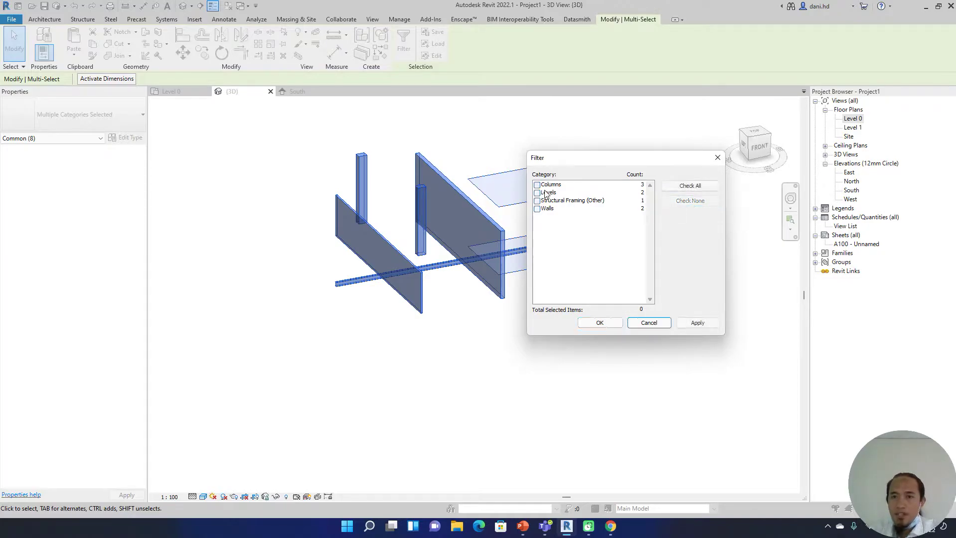
{"action": "left_click", "coordinate": [537, 185]}
{"action": "left_click", "coordinate": [697, 323]}
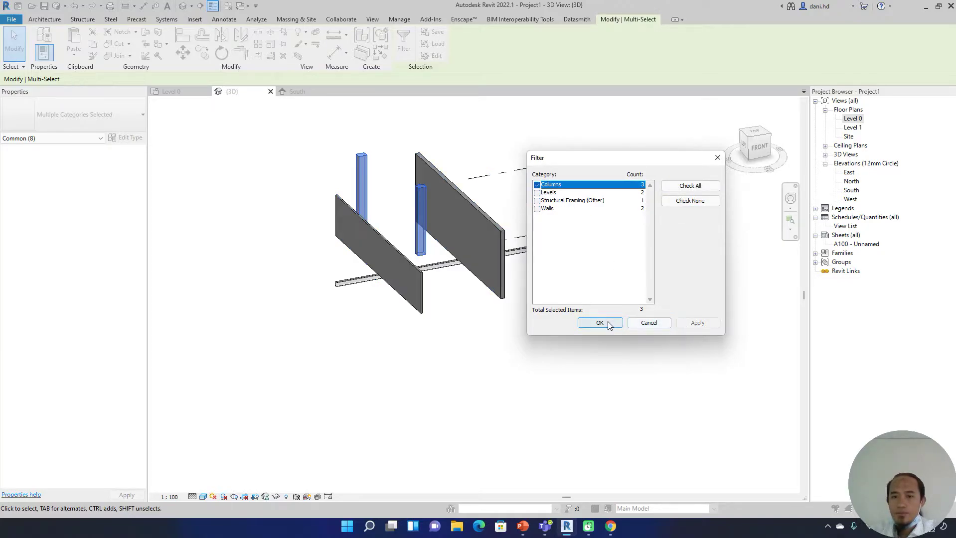
{"action": "left_click", "coordinate": [599, 323]}
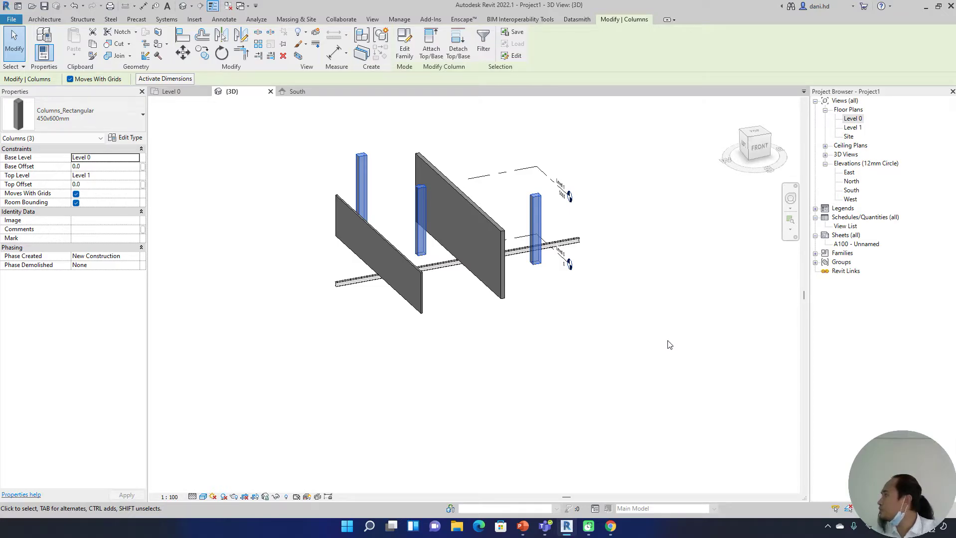
{"action": "left_click", "coordinate": [624, 304]}
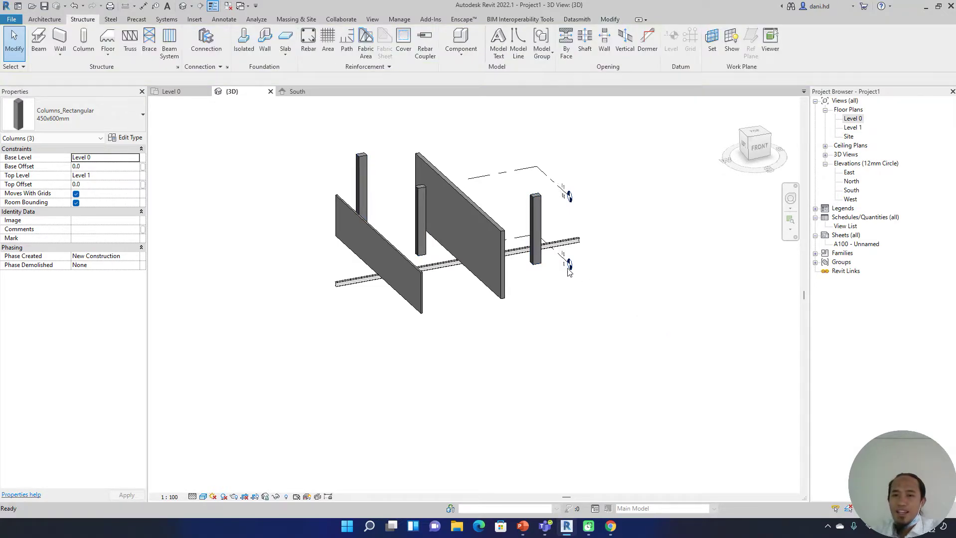
Select all instances of the rectangular column that are visible in the view, and clear the selection.
{"action": "left_click", "coordinate": [542, 223]}
{"action": "right_click", "coordinate": [542, 223]}
{"action": "mouse_move", "coordinate": [640, 327]}
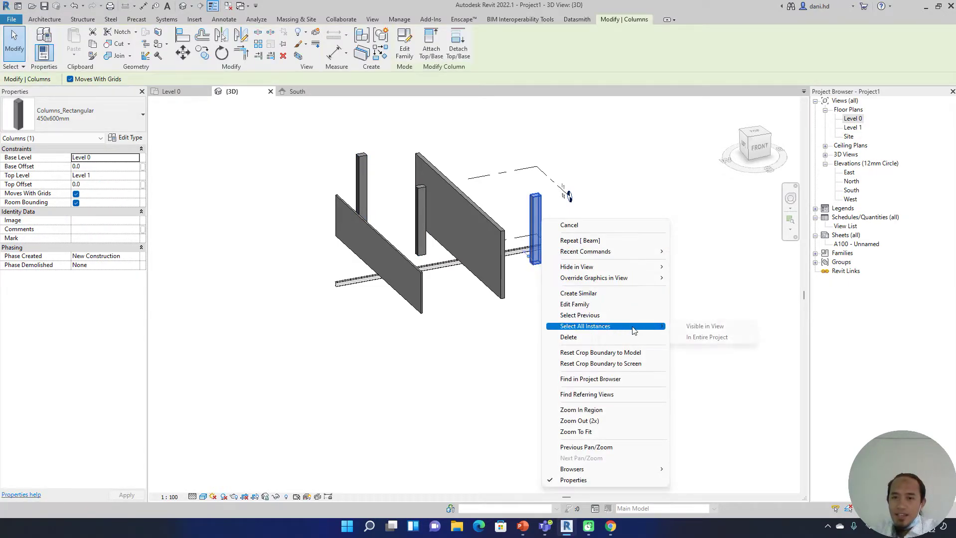
{"action": "left_click", "coordinate": [704, 328]}
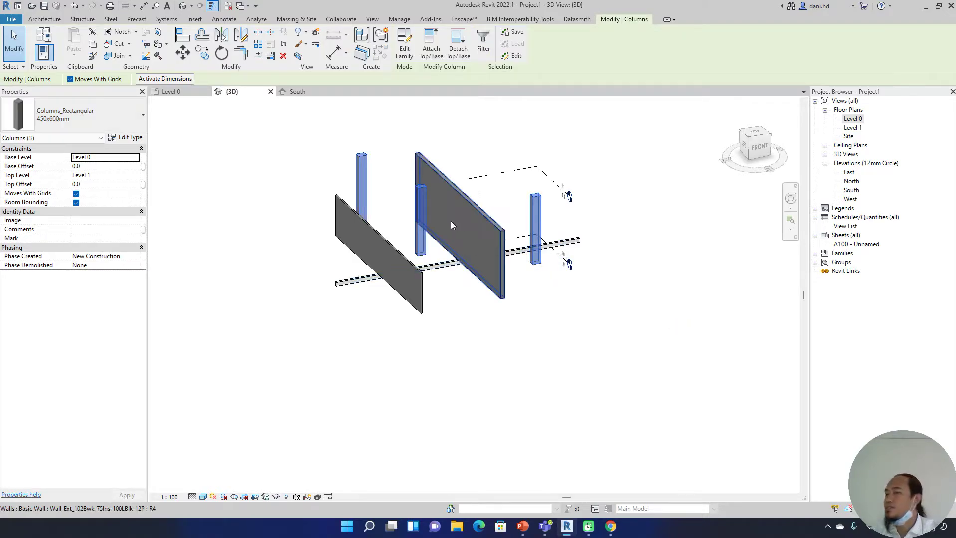
{"action": "scroll", "coordinate": [428, 212], "scroll_direction": "up", "scroll_amount": 2}
{"action": "left_click", "coordinate": [566, 411]}
Inspect the thick wall's selection options, select all instances of the thin partition wall in the entire project, and clear the selection.
{"action": "right_click", "coordinate": [499, 219]}
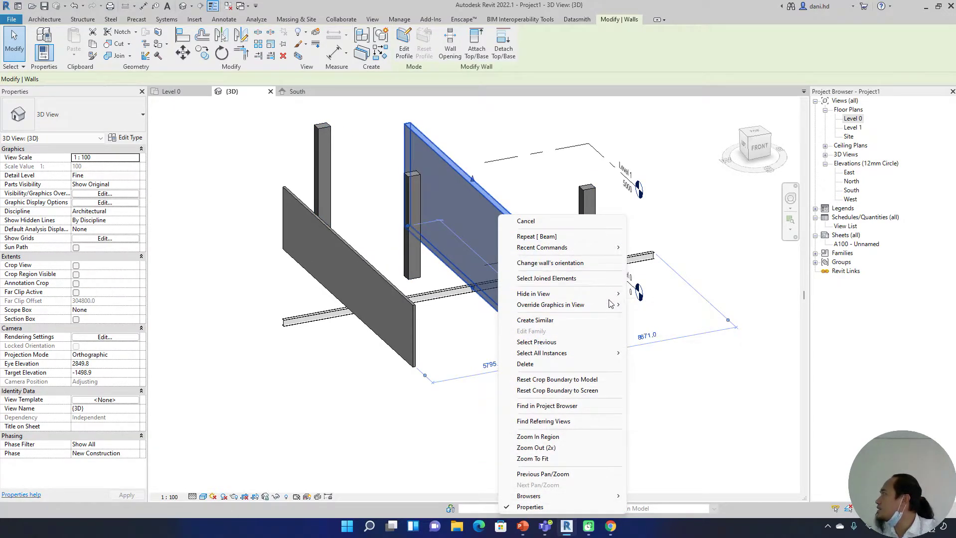
{"action": "left_click", "coordinate": [708, 375]}
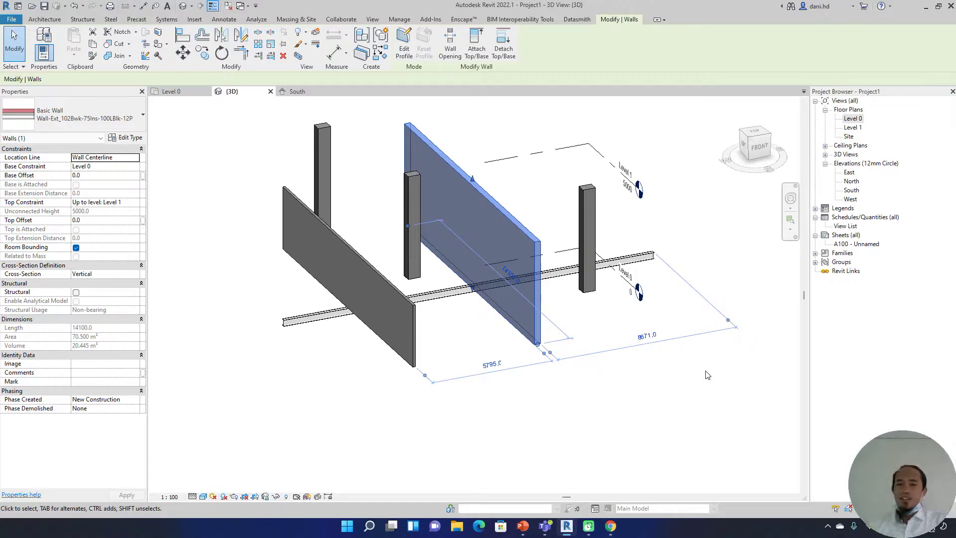
{"action": "left_click", "coordinate": [369, 287]}
{"action": "right_click", "coordinate": [369, 287]}
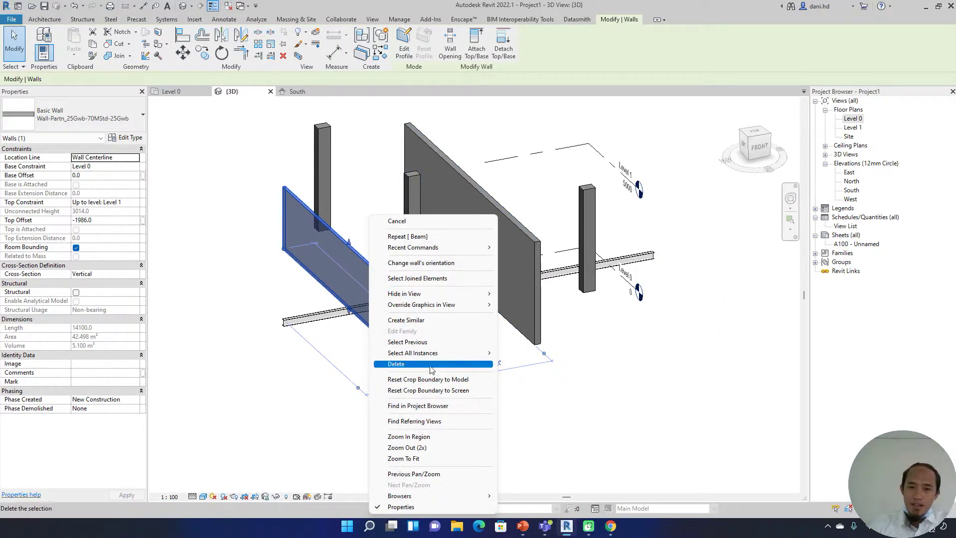
{"action": "mouse_move", "coordinate": [477, 355]}
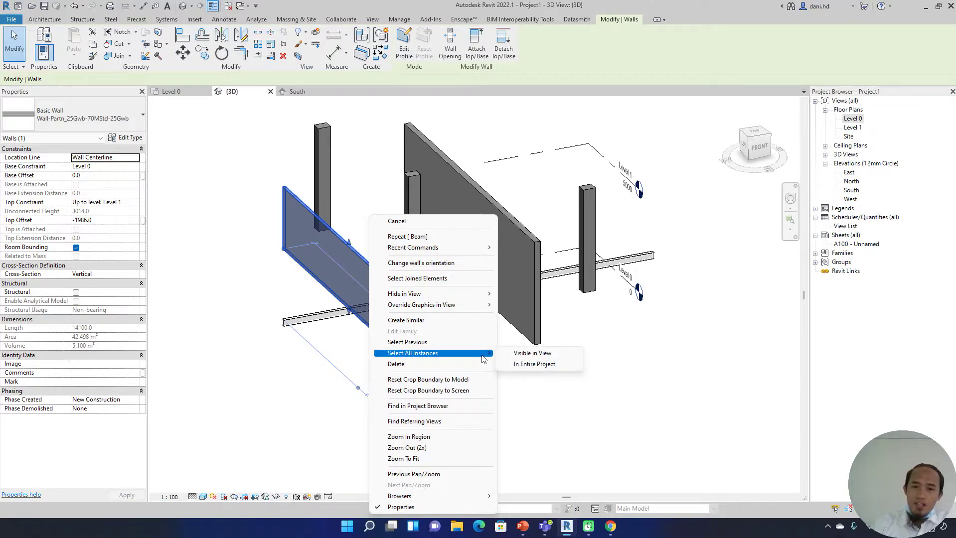
{"action": "left_click", "coordinate": [561, 365]}
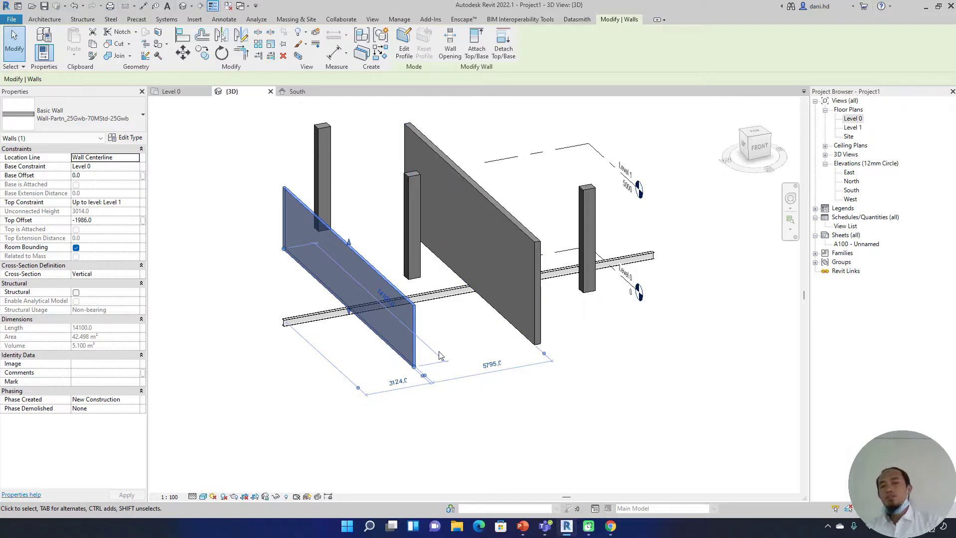
{"action": "key", "text": "Escape"}
{"action": "right_click", "coordinate": [495, 240]}
{"action": "left_click", "coordinate": [408, 299]}
Review the structural wall's level, depth or height, constraint and location line options, and open the Level 0 floor plan.
{"action": "middle_click_drag", "start_coordinate": [406, 319], "coordinate": [378, 344], "text": "shift"}
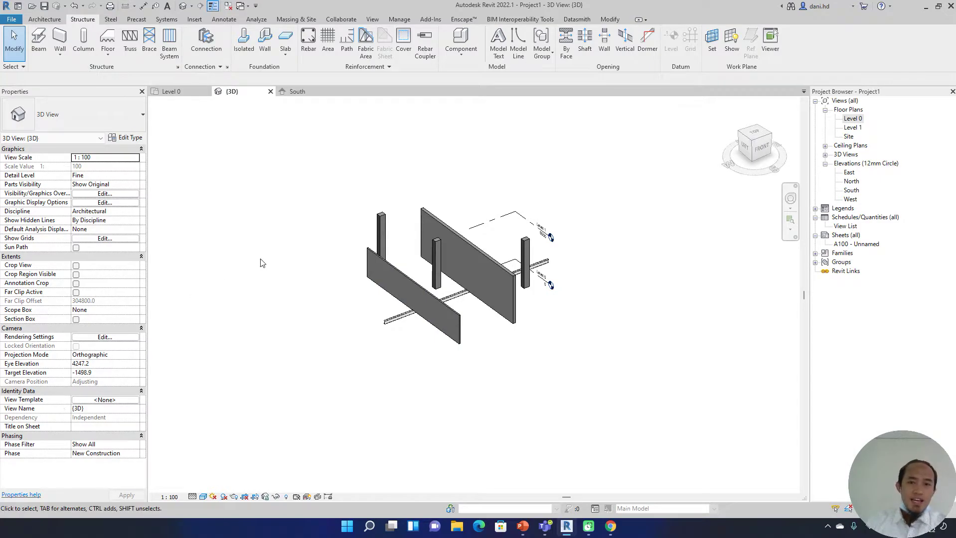
{"action": "middle_click_drag", "start_coordinate": [521, 379], "coordinate": [472, 384], "text": "shift"}
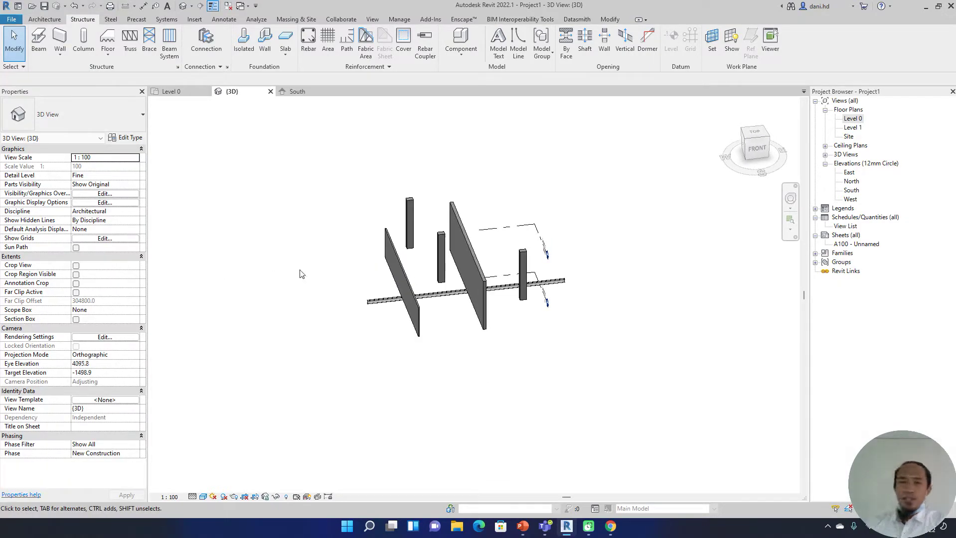
{"action": "left_click", "coordinate": [60, 40]}
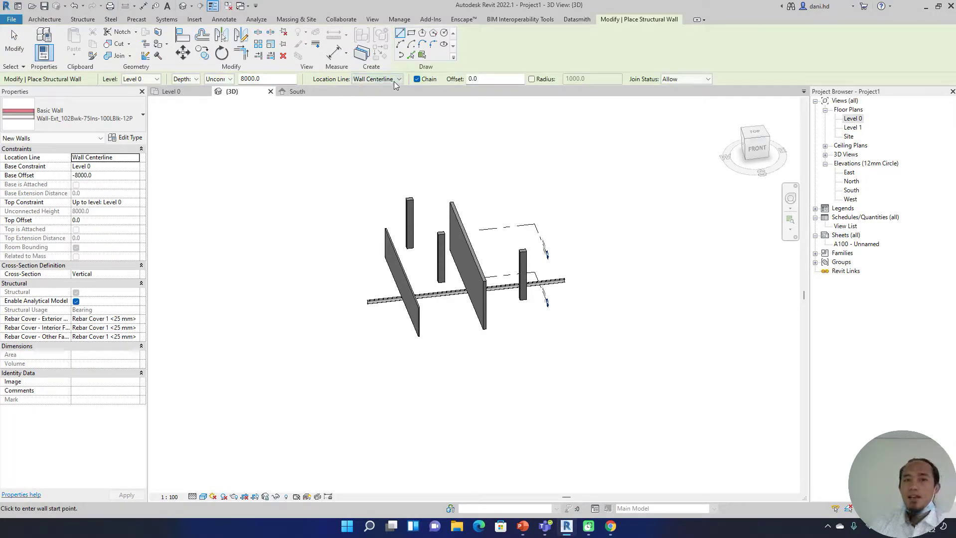
{"action": "left_click", "coordinate": [157, 79]}
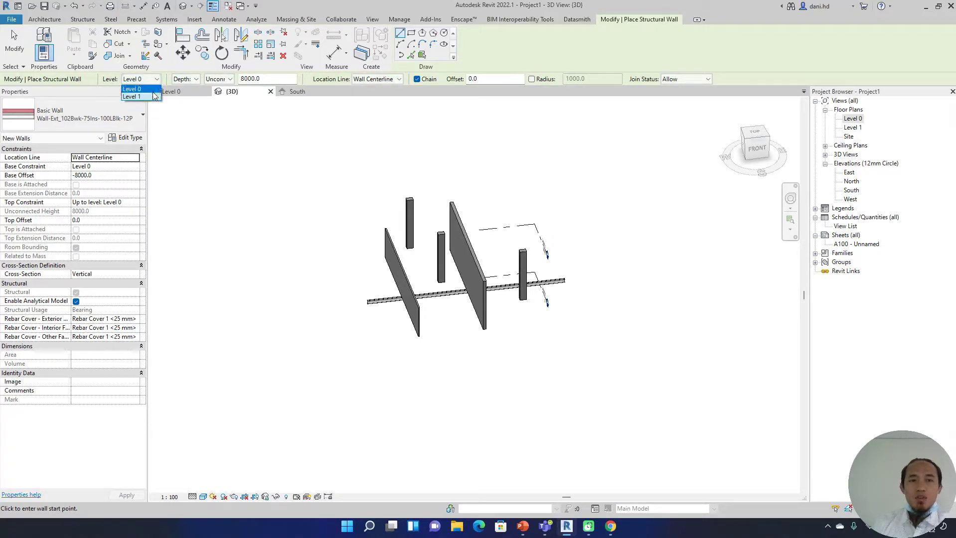
{"action": "left_click", "coordinate": [158, 82]}
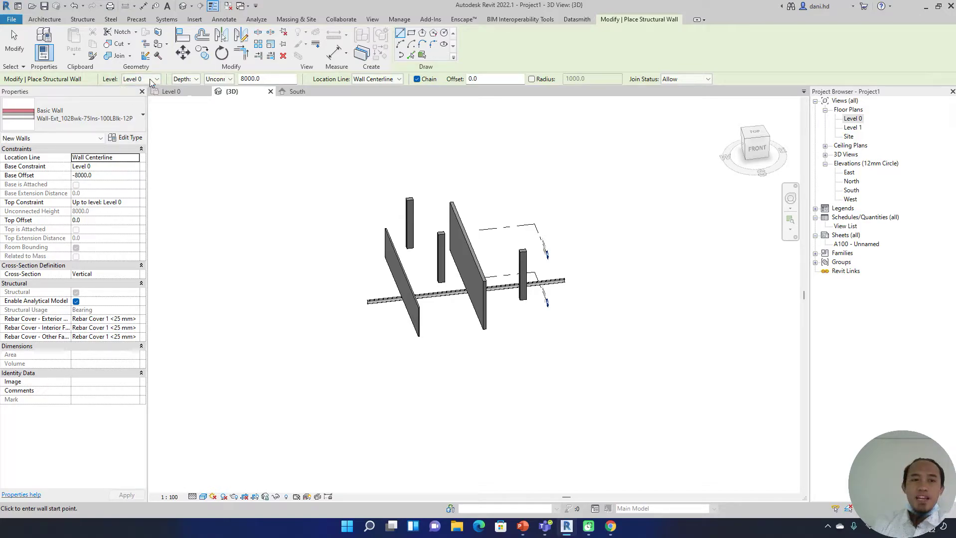
{"action": "left_click", "coordinate": [187, 80]}
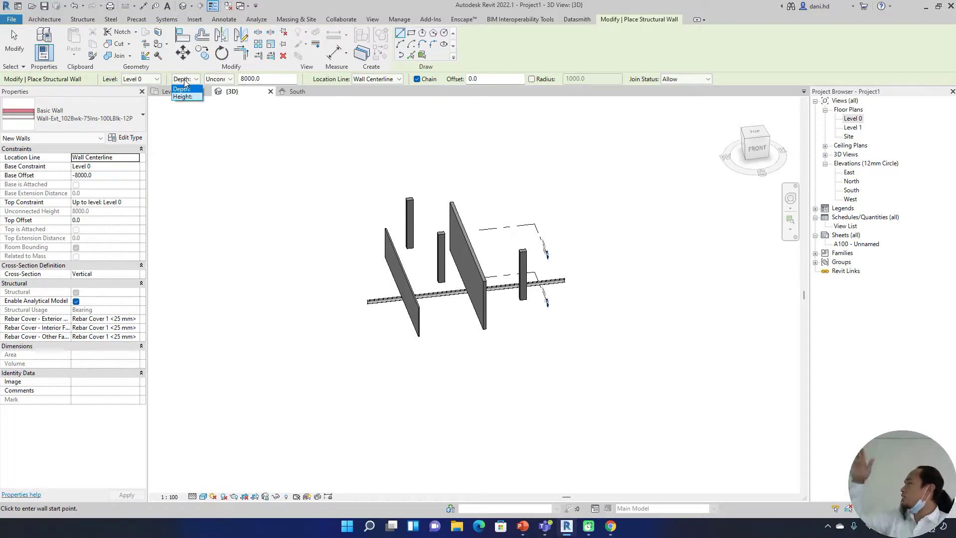
{"action": "left_click", "coordinate": [225, 85]}
{"action": "left_click", "coordinate": [227, 84]}
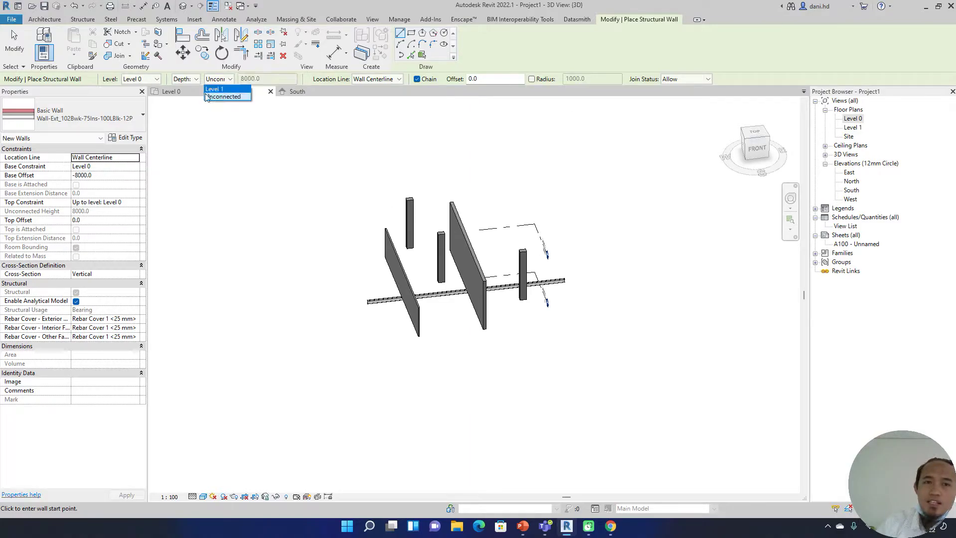
{"action": "left_click", "coordinate": [397, 83]}
{"action": "left_click", "coordinate": [398, 81]}
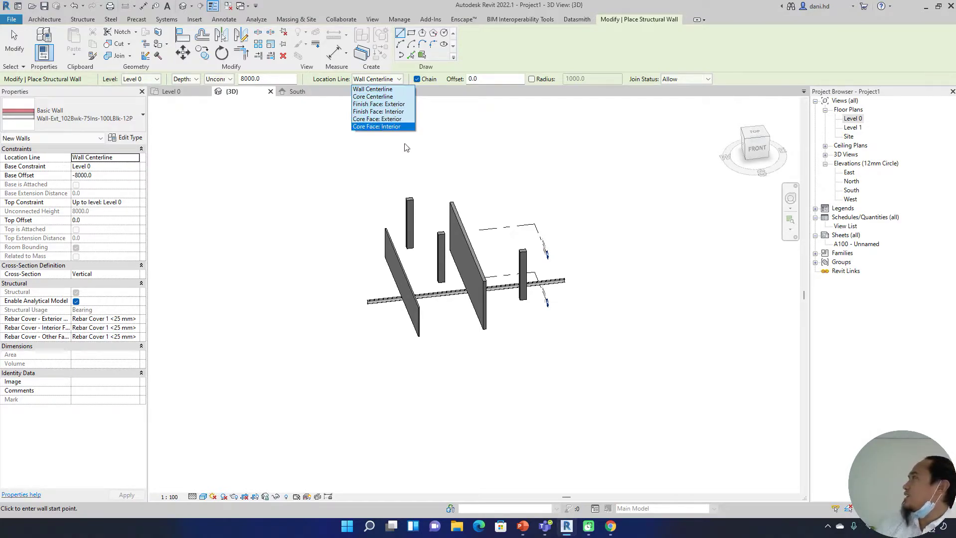
{"action": "left_click", "coordinate": [557, 51]}
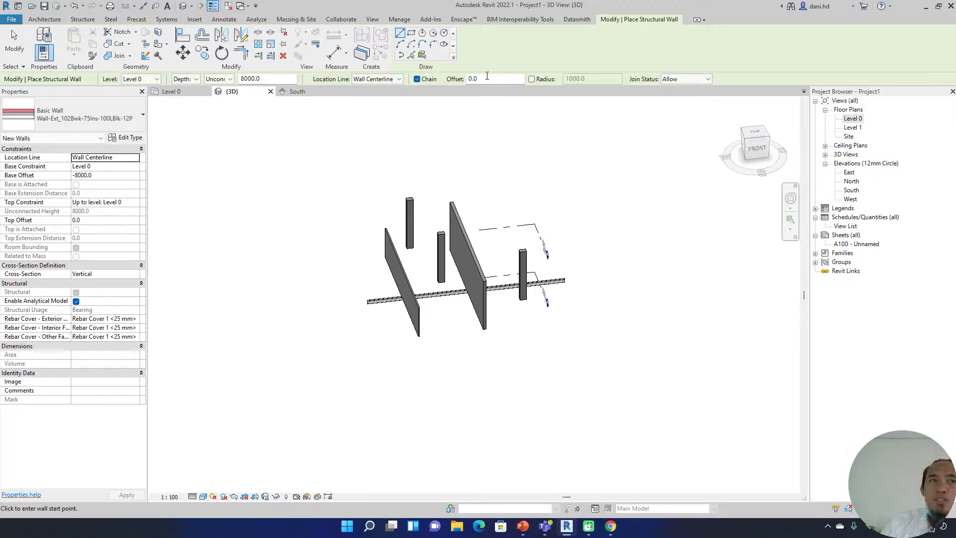
{"action": "double_click", "coordinate": [848, 119]}
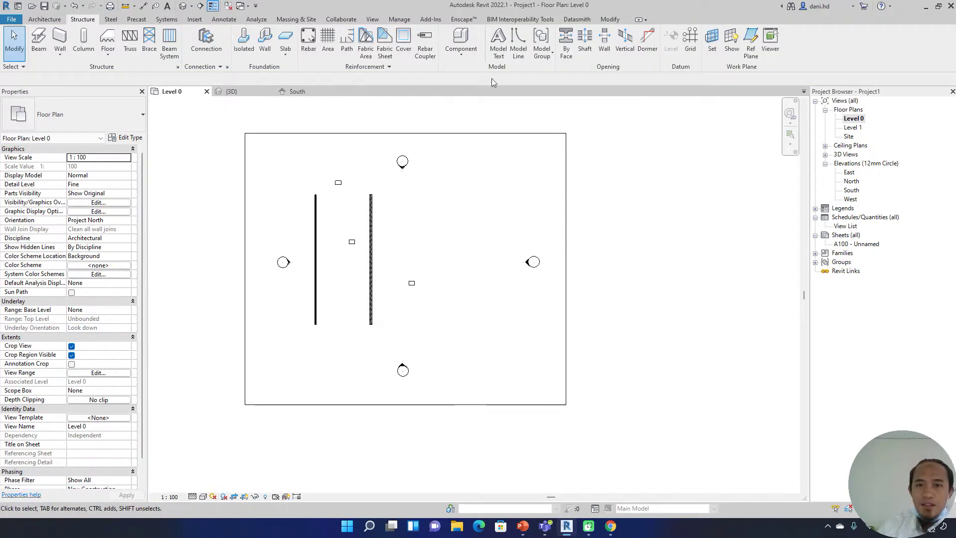
{"action": "left_click", "coordinate": [60, 40]}
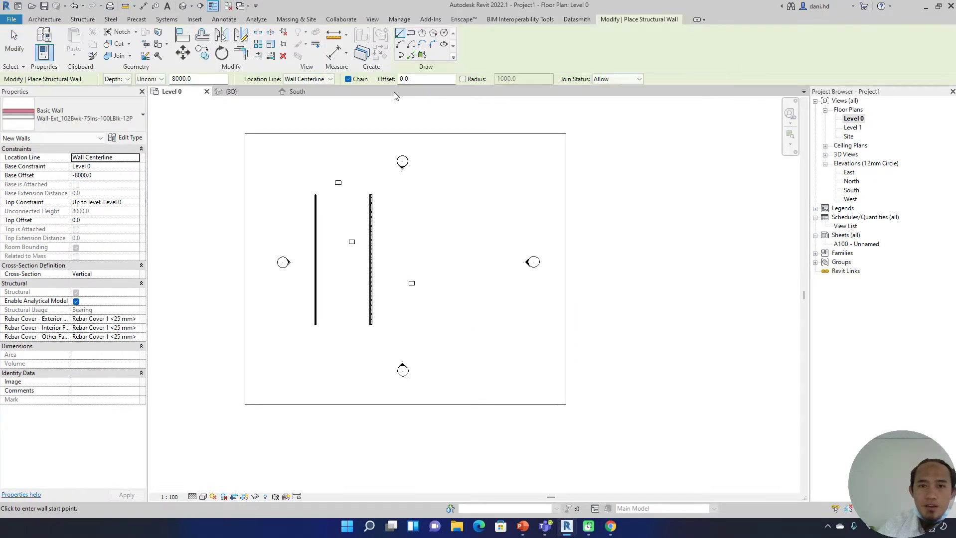
{"action": "left_click", "coordinate": [419, 81]}
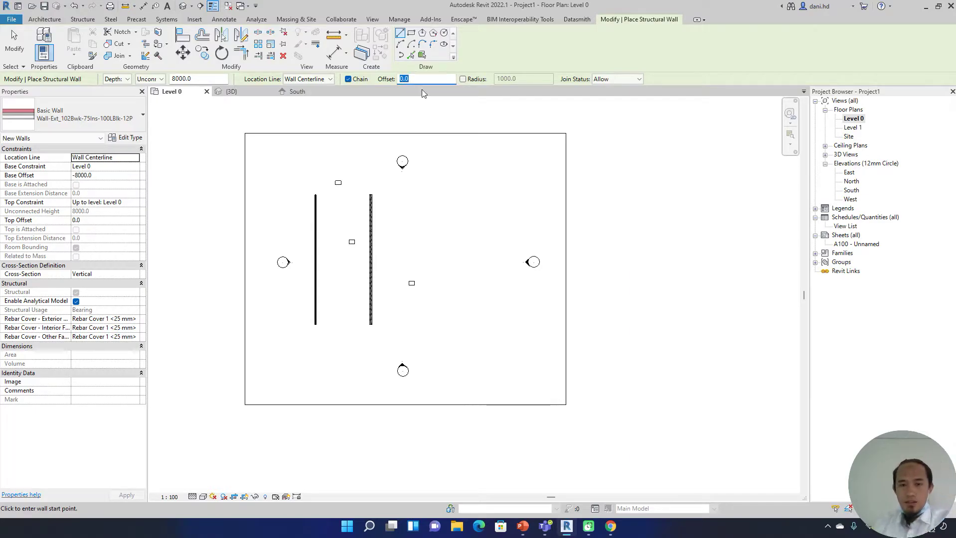
{"action": "scroll", "coordinate": [456, 244], "scroll_direction": "up", "scroll_amount": 2}
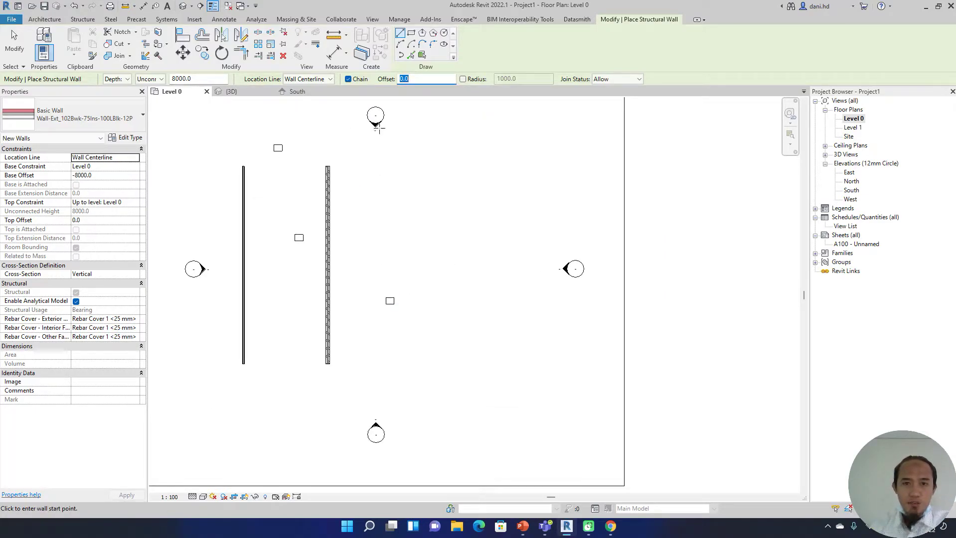
{"action": "type", "text": "1000"}
{"action": "scroll", "coordinate": [390, 303], "scroll_direction": "up", "scroll_amount": 2}
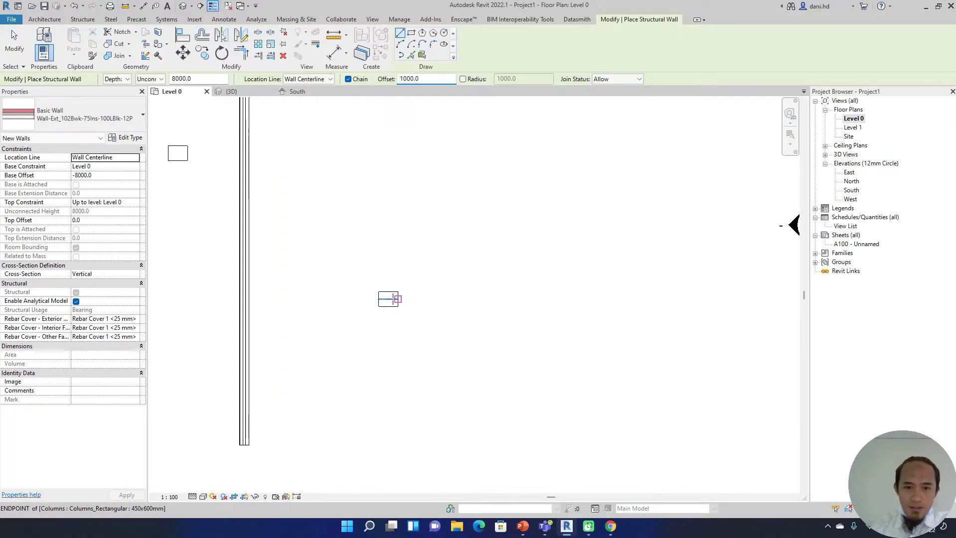
{"action": "left_click", "coordinate": [390, 302]}
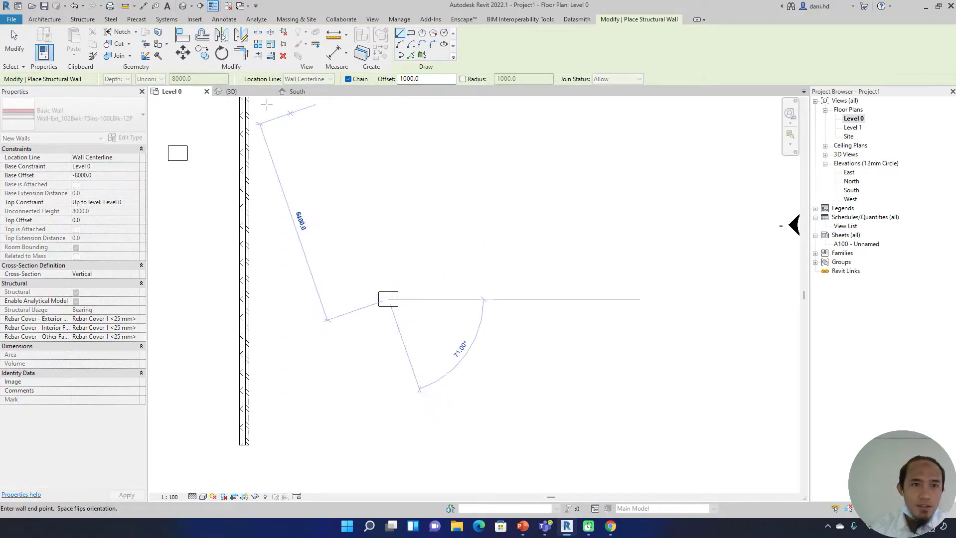
{"action": "key", "text": "Escape"}
{"action": "key", "text": "Escape"}
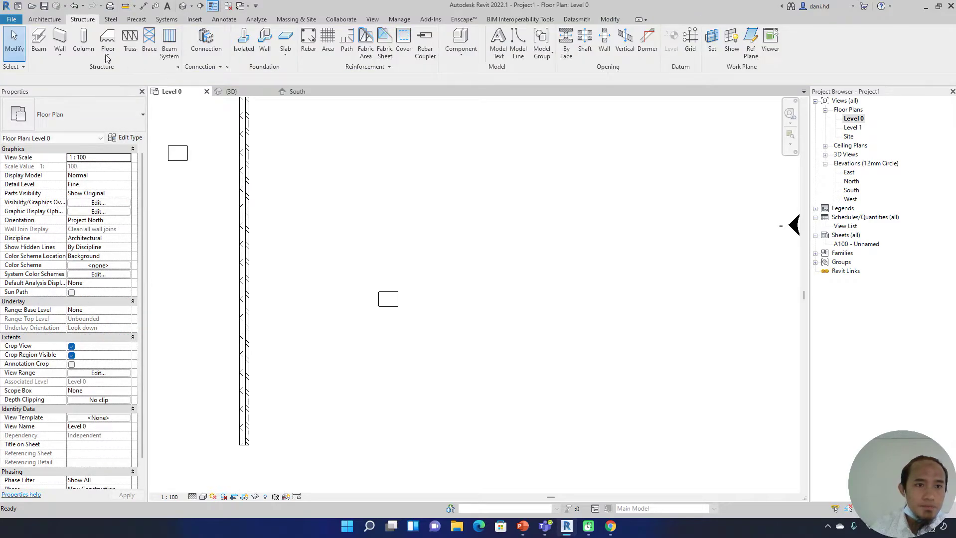
Draw a rectangle of structural walls, 8000 mm unconnected height and 1000 mm offset, starting from the column beside the thick wall, about 6910 mm deep.
{"action": "left_click", "coordinate": [60, 39]}
{"action": "left_click", "coordinate": [126, 80]}
{"action": "left_click", "coordinate": [124, 104]}
{"action": "left_click", "coordinate": [412, 34]}
{"action": "left_click", "coordinate": [417, 79]}
{"action": "type", "text": "1000"}
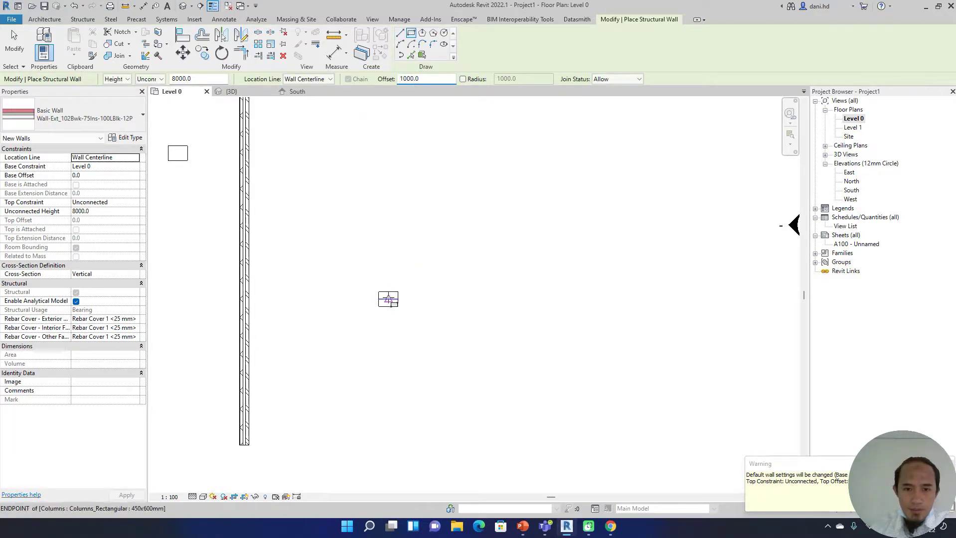
{"action": "left_click", "coordinate": [388, 292]}
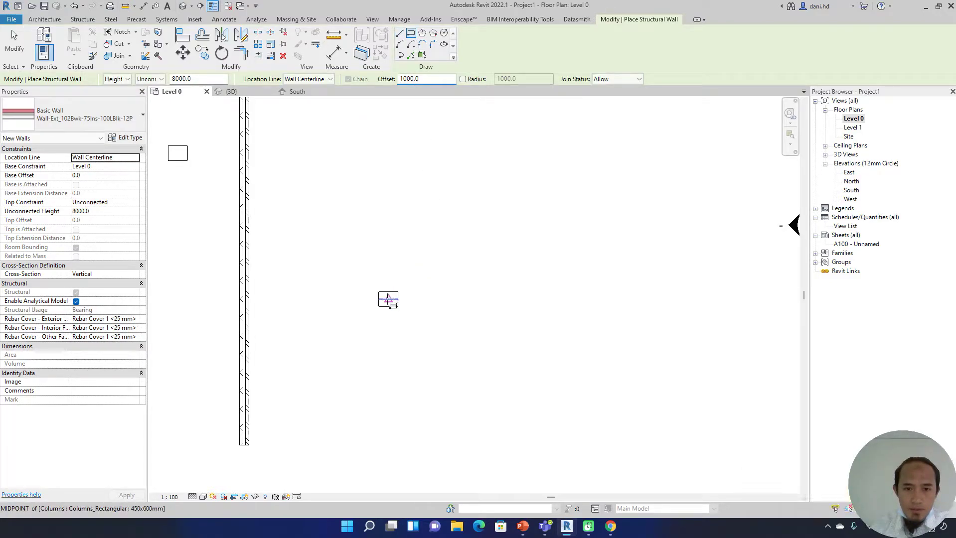
{"action": "left_click", "coordinate": [619, 131]}
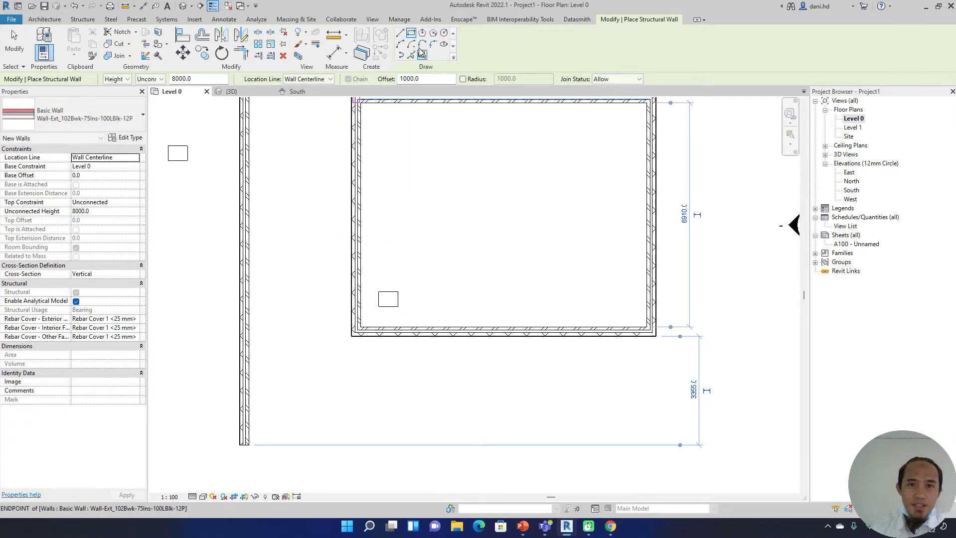
Add aligned dimensions from the enclosed column's centre lines to the adjacent horizontal and vertical walls of the rectangle.
{"action": "left_click", "coordinate": [143, 6]}
{"action": "scroll", "coordinate": [361, 294], "scroll_direction": "up", "scroll_amount": 2}
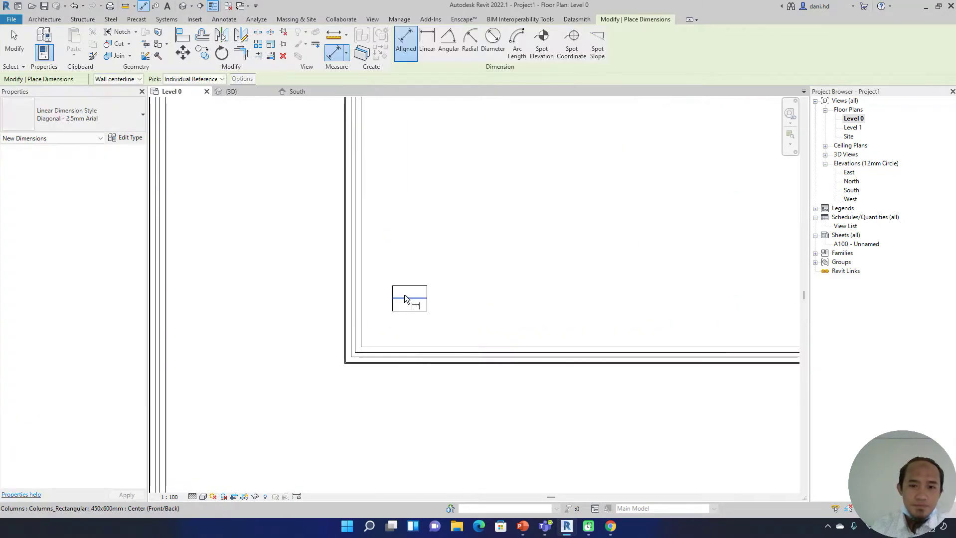
{"action": "left_click", "coordinate": [403, 299]}
{"action": "left_click", "coordinate": [388, 355]}
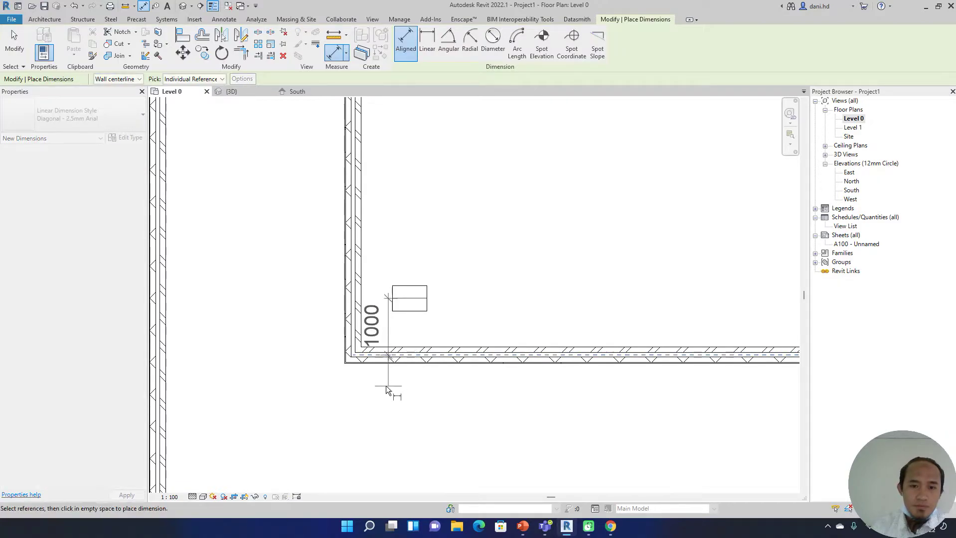
{"action": "left_click", "coordinate": [289, 361]}
{"action": "left_click", "coordinate": [413, 301]}
{"action": "left_click", "coordinate": [361, 279]}
{"action": "left_click", "coordinate": [373, 421]}
{"action": "key", "text": "Escape"}
{"action": "key", "text": "Escape"}
{"action": "scroll", "coordinate": [503, 402], "scroll_direction": "down", "scroll_amount": 2}
{"action": "scroll", "coordinate": [503, 403], "scroll_direction": "down", "scroll_amount": 4}
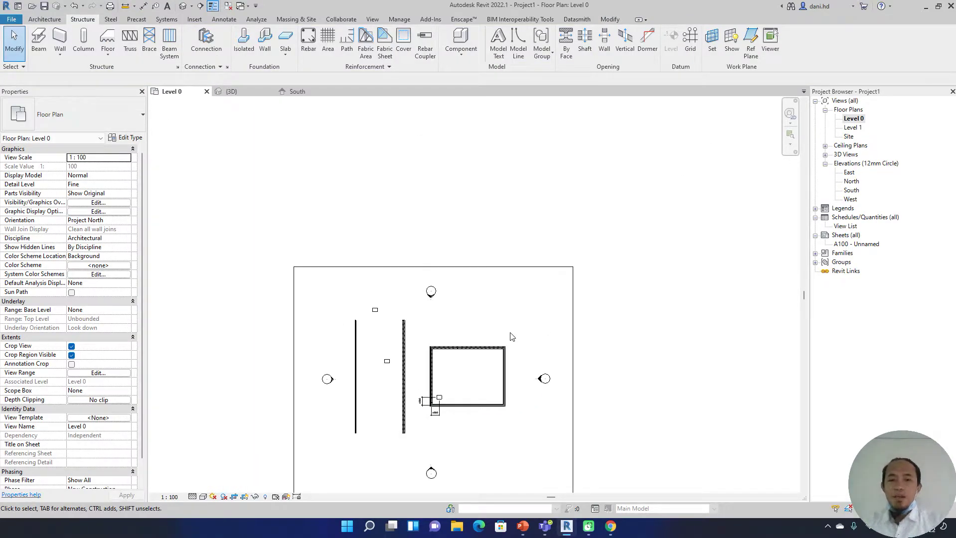
{"action": "scroll", "coordinate": [453, 395], "scroll_direction": "up", "scroll_amount": 4}
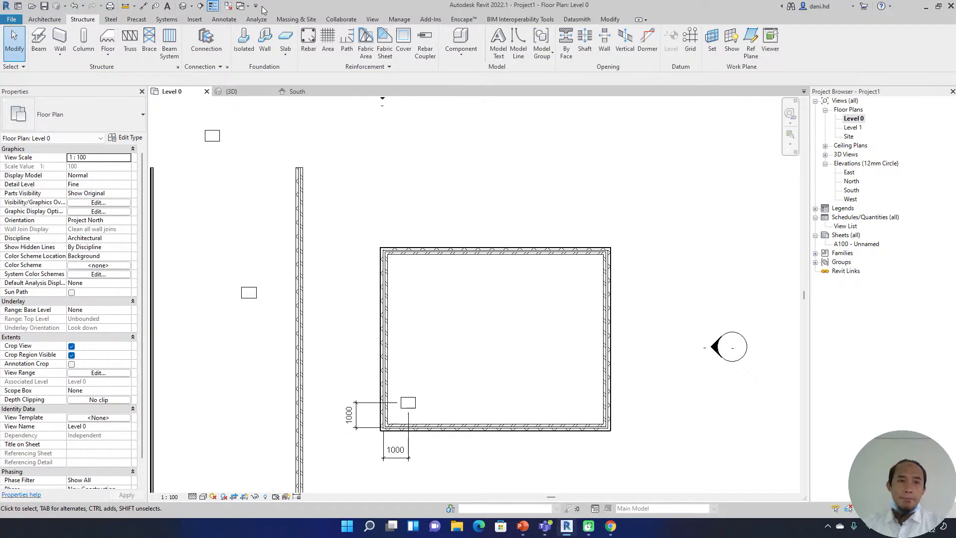
Inspect the rectangular wall enclosure in the 3D view, briefly selecting its back wall.
{"action": "left_click", "coordinate": [183, 9]}
{"action": "scroll", "coordinate": [607, 248], "scroll_direction": "down", "scroll_amount": 3}
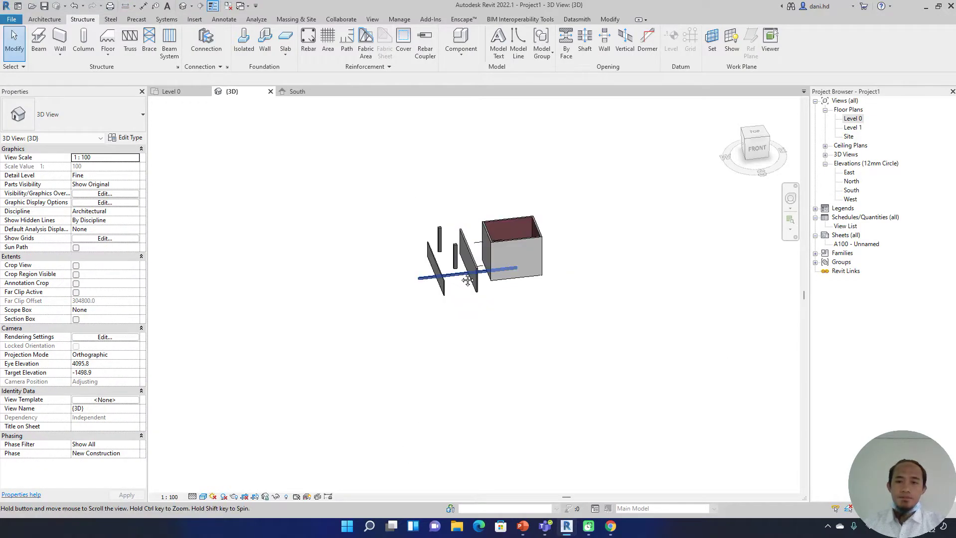
{"action": "middle_click_drag", "start_coordinate": [606, 248], "coordinate": [388, 299], "text": "shift"}
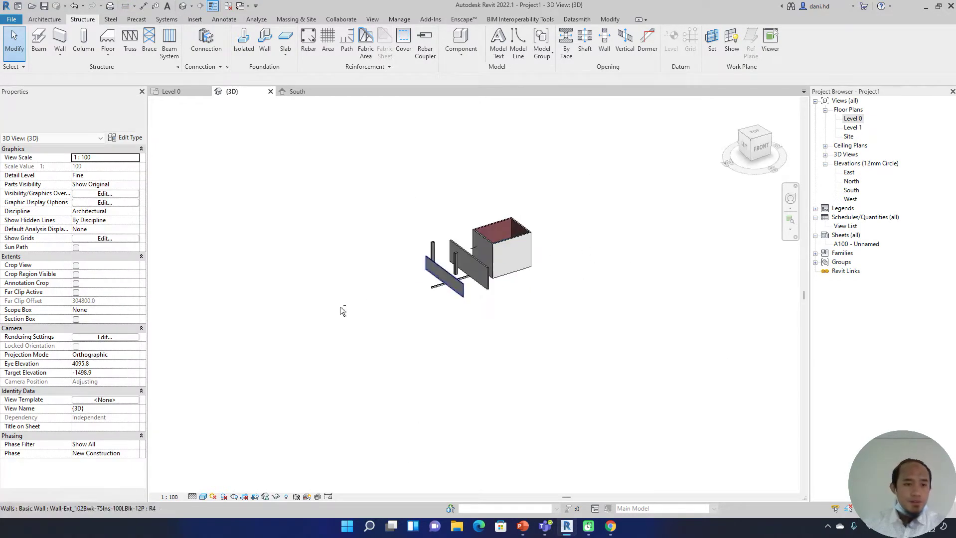
{"action": "scroll", "coordinate": [194, 293], "scroll_direction": "up", "scroll_amount": 2}
{"action": "middle_click_drag", "start_coordinate": [562, 202], "coordinate": [401, 207]}
{"action": "scroll", "coordinate": [495, 238], "scroll_direction": "up", "scroll_amount": 4}
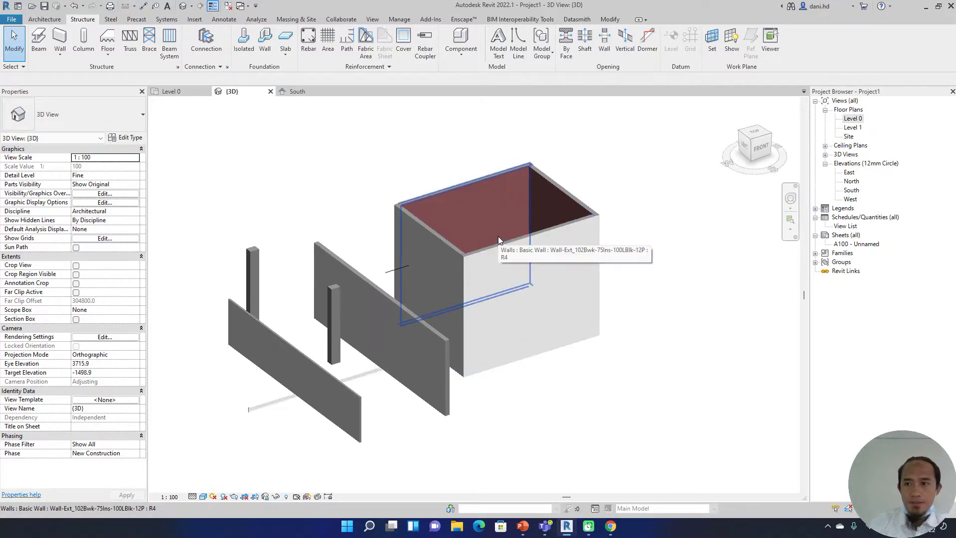
{"action": "left_click", "coordinate": [497, 240]}
{"action": "left_click", "coordinate": [622, 188]}
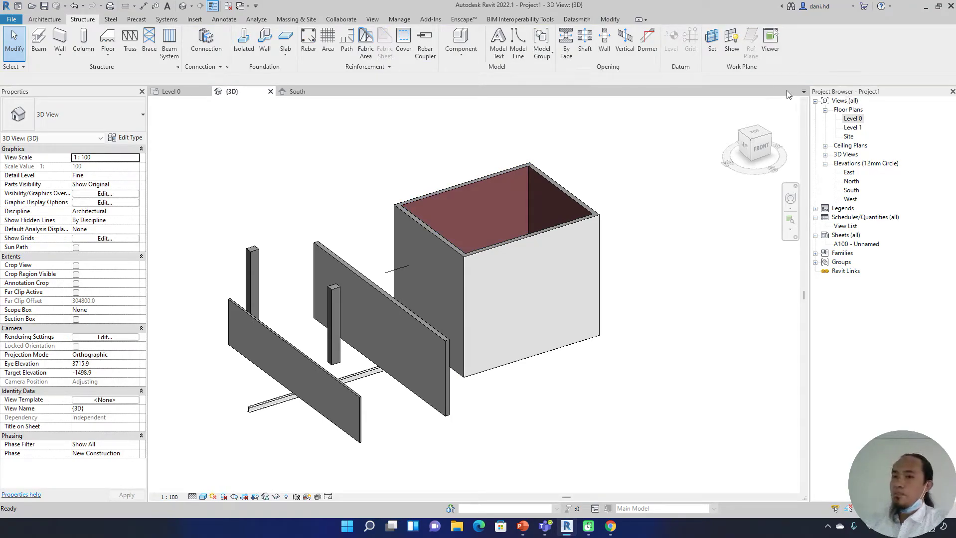
{"action": "left_click", "coordinate": [851, 113]}
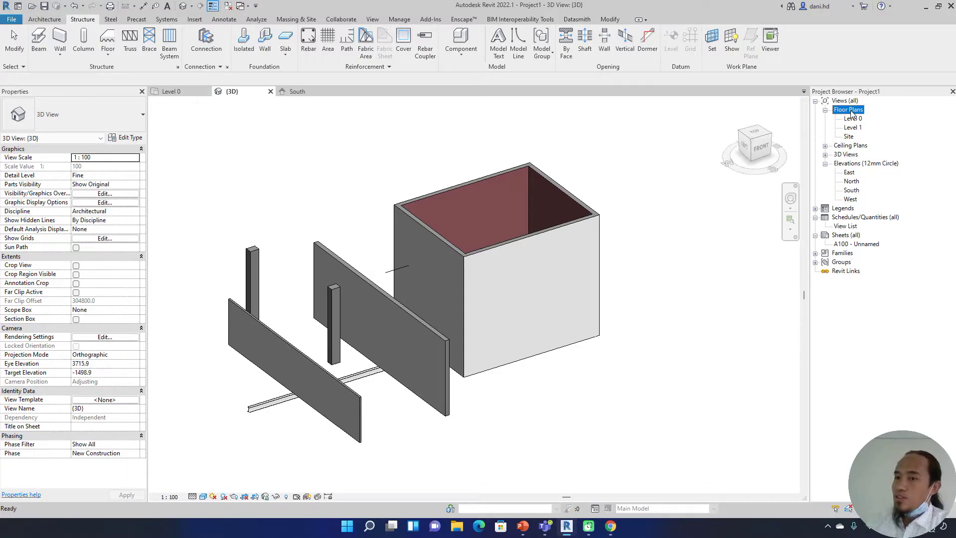
{"action": "right_click", "coordinate": [851, 114]}
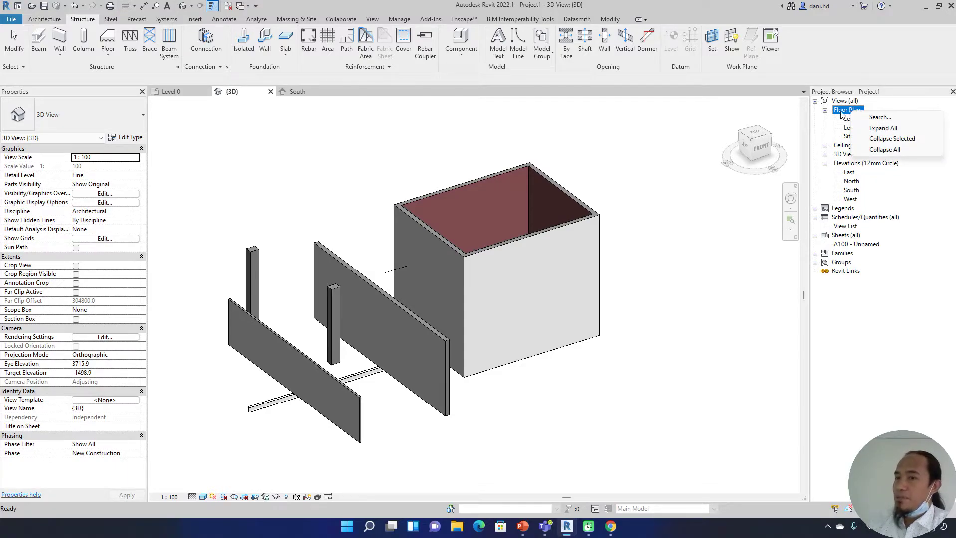
{"action": "left_click", "coordinate": [840, 115]}
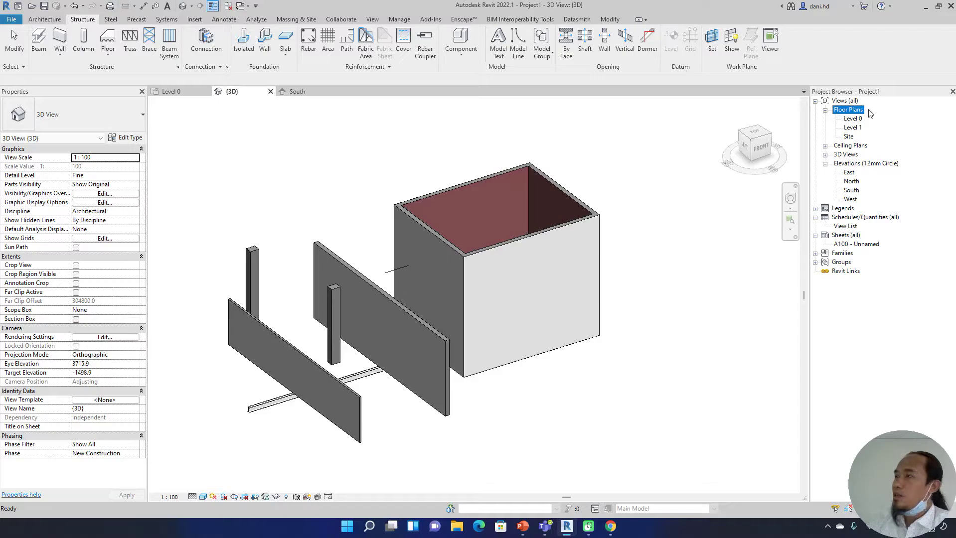
{"action": "left_click", "coordinate": [849, 145]}
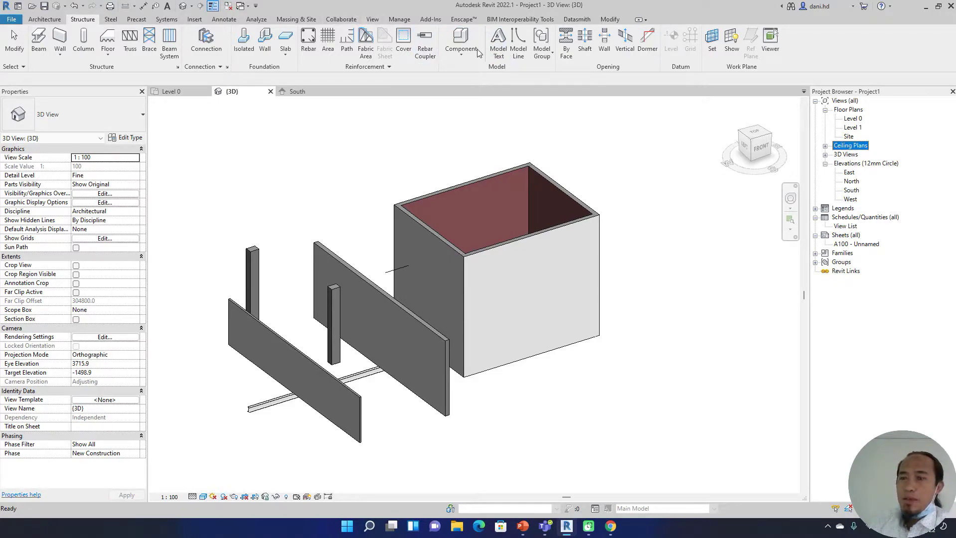
Create structural plan views for Level 0 and Level 1, and expand the Structural Plans group in the Project Browser.
{"action": "left_click", "coordinate": [372, 20]}
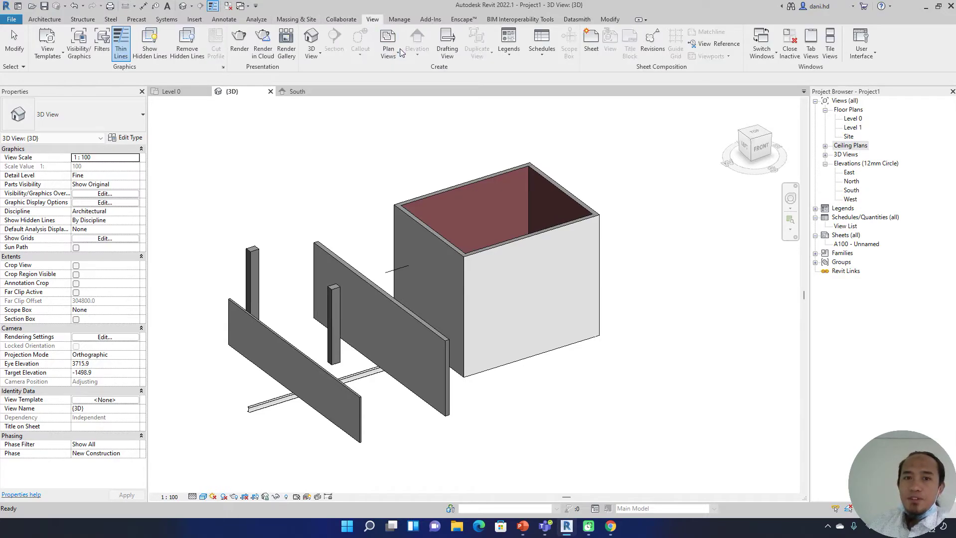
{"action": "left_click", "coordinate": [399, 52]}
{"action": "left_click", "coordinate": [415, 115]}
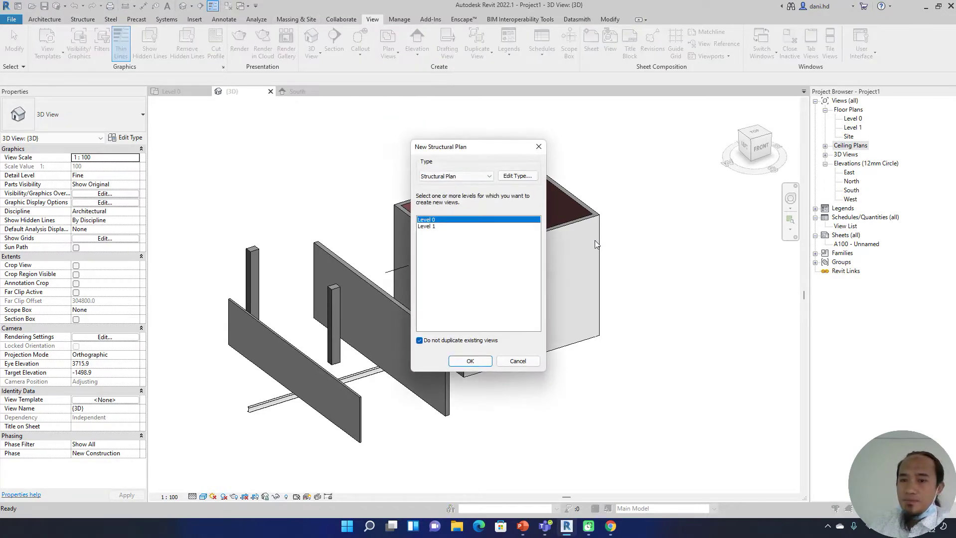
{"action": "left_click", "coordinate": [433, 227], "text": "shift"}
{"action": "left_click", "coordinate": [470, 361]}
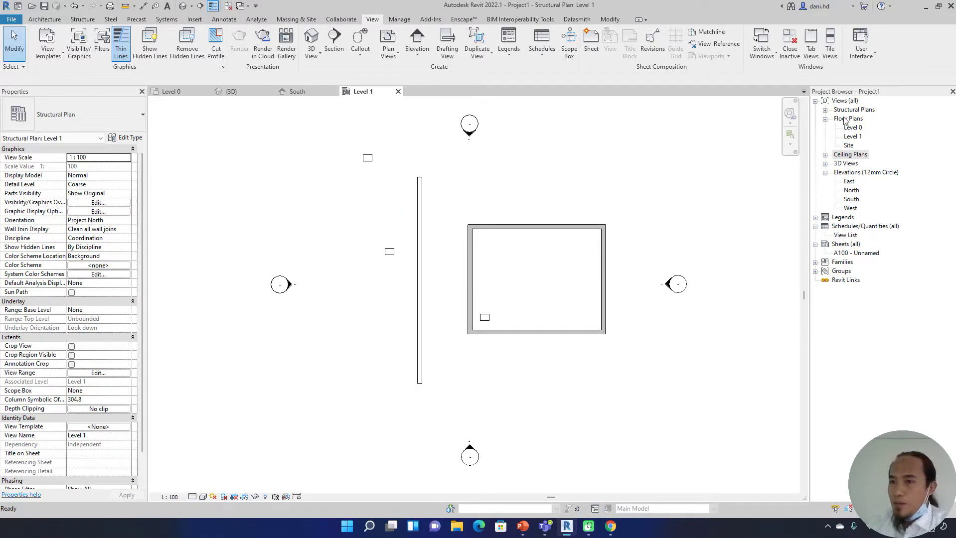
{"action": "left_click", "coordinate": [842, 113]}
{"action": "left_click", "coordinate": [825, 112]}
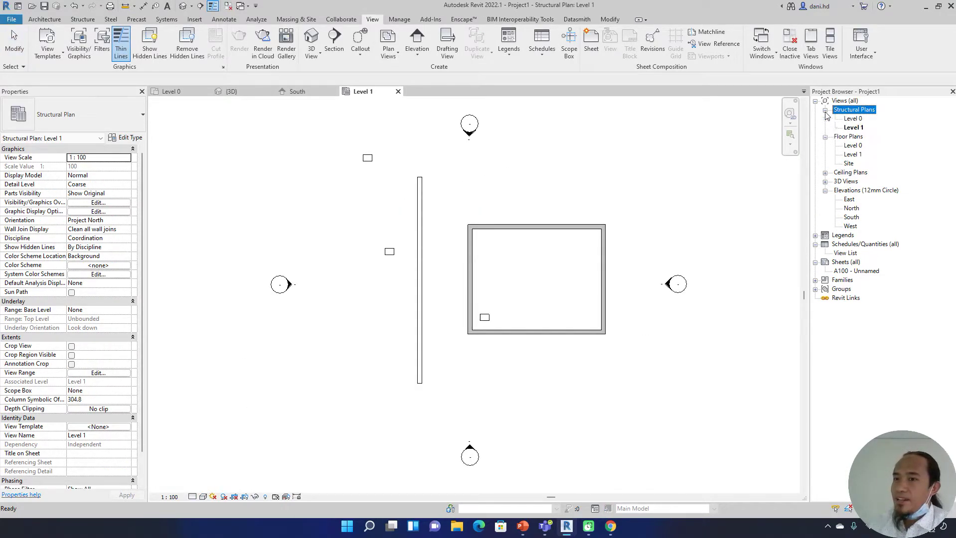
Inspect the model in the 3D view and compare the levels with the walls in the East elevation.
{"action": "left_click", "coordinate": [856, 119]}
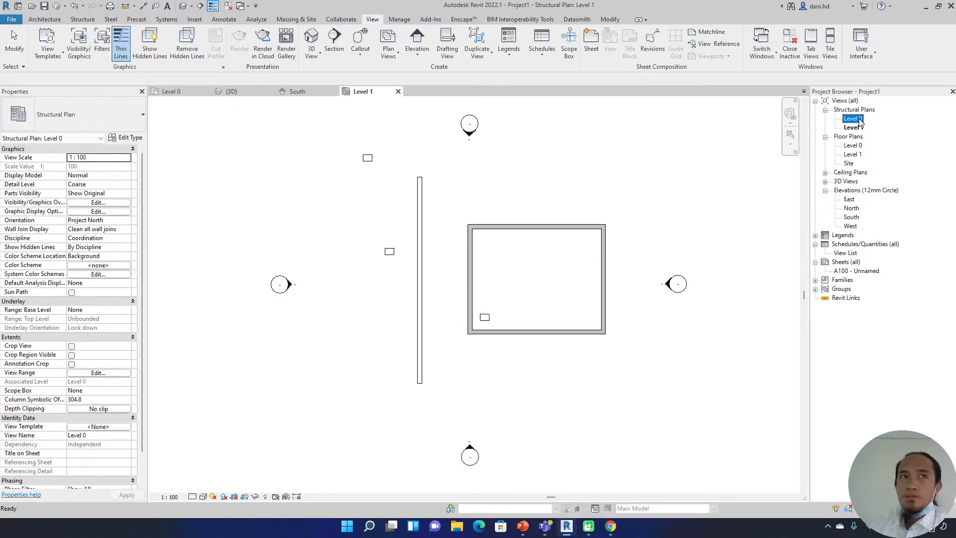
{"action": "left_click", "coordinate": [705, 223]}
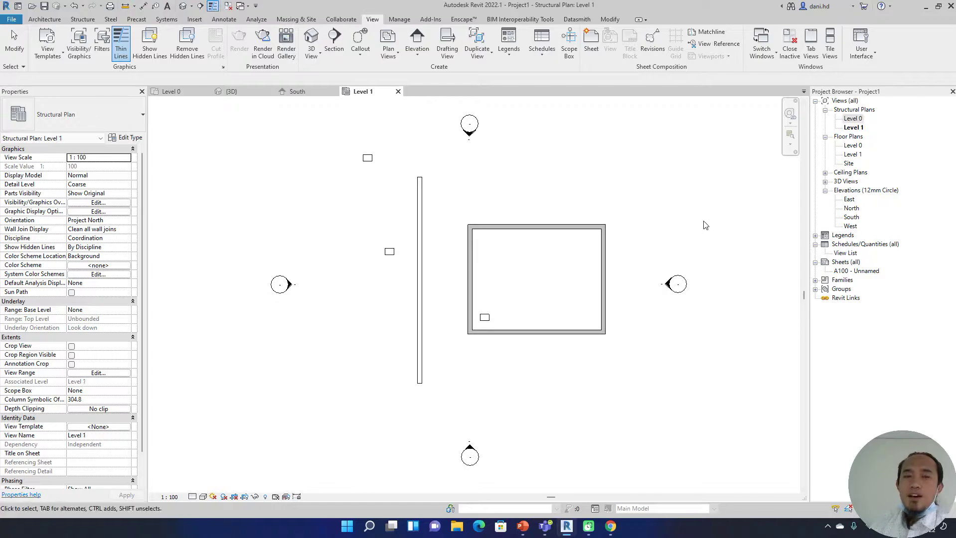
{"action": "left_click", "coordinate": [182, 6]}
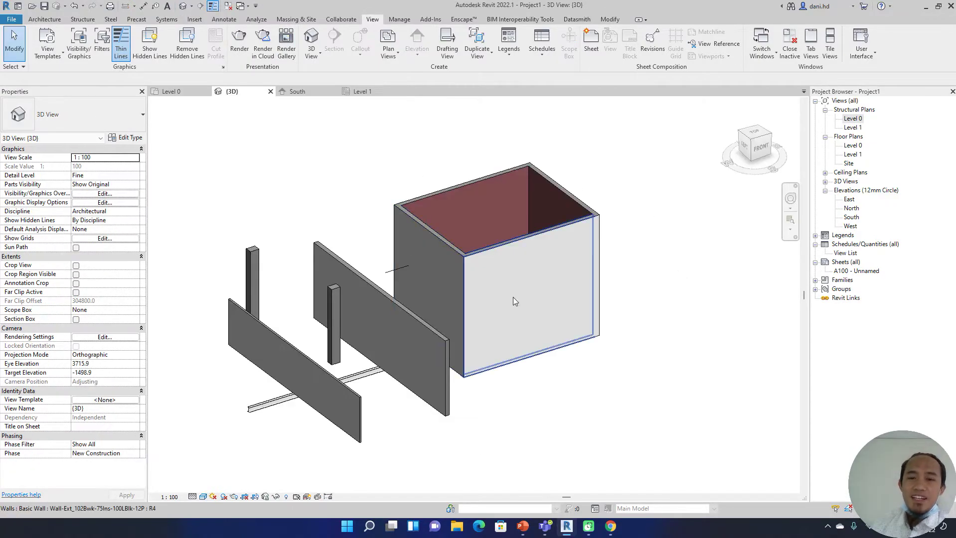
{"action": "scroll", "coordinate": [414, 281], "scroll_direction": "down", "scroll_amount": 2}
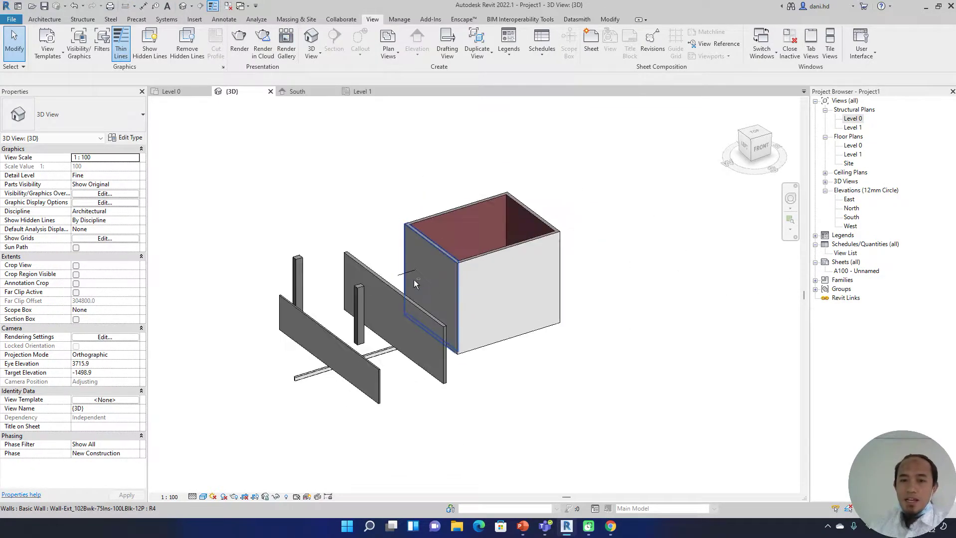
{"action": "double_click", "coordinate": [849, 199]}
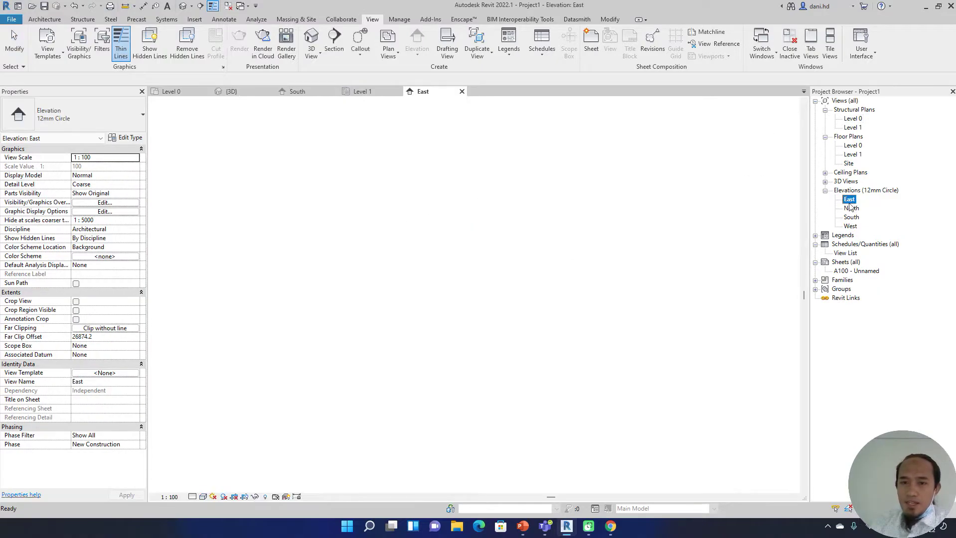
{"action": "left_click", "coordinate": [378, 234]}
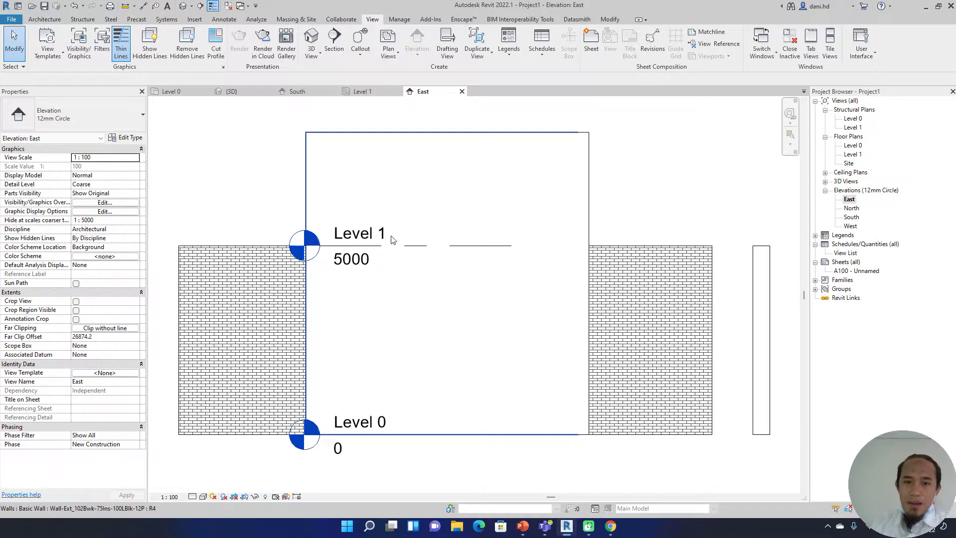
{"action": "scroll", "coordinate": [394, 241], "scroll_direction": "down", "scroll_amount": 2}
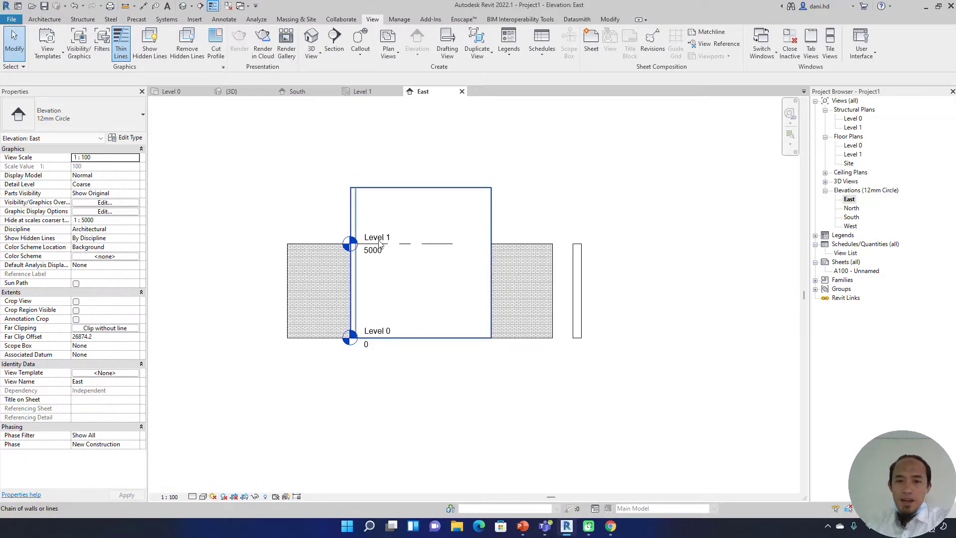
Open the North elevation and inspect the levels and the rectangular enclosure's side wall.
{"action": "double_click", "coordinate": [851, 209]}
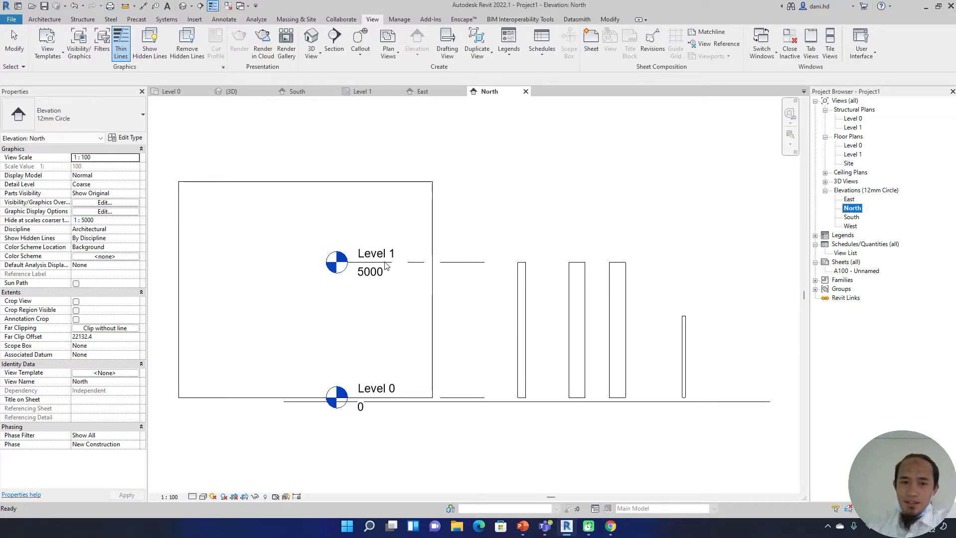
{"action": "left_click", "coordinate": [374, 393]}
{"action": "key", "text": "Escape"}
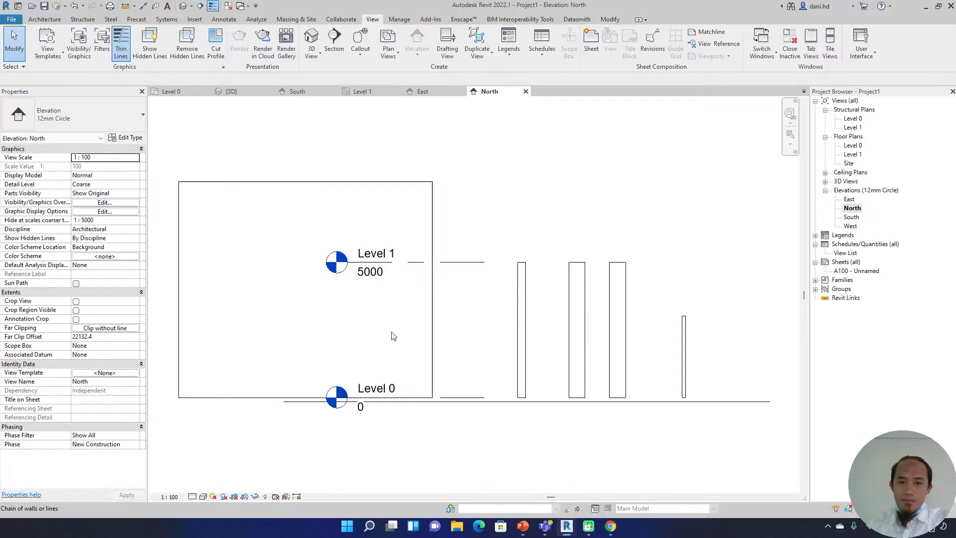
{"action": "left_click", "coordinate": [432, 324]}
{"action": "scroll", "coordinate": [381, 282], "scroll_direction": "down", "scroll_amount": 2}
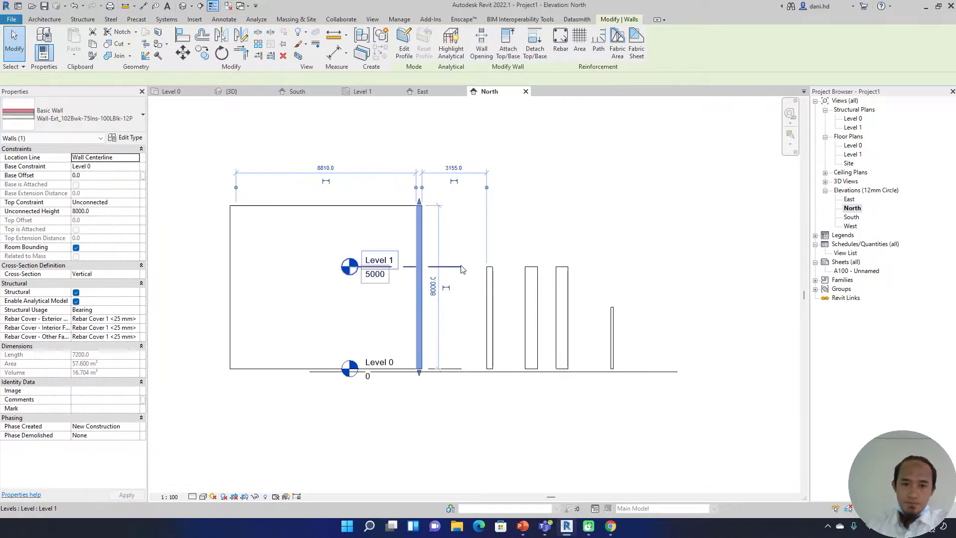
{"action": "key", "text": "Escape"}
Rename Level 1 as LANTAI 1 in the North elevation and rename its corresponding views to match.
{"action": "left_click", "coordinate": [454, 268]}
{"action": "left_click", "coordinate": [359, 274]}
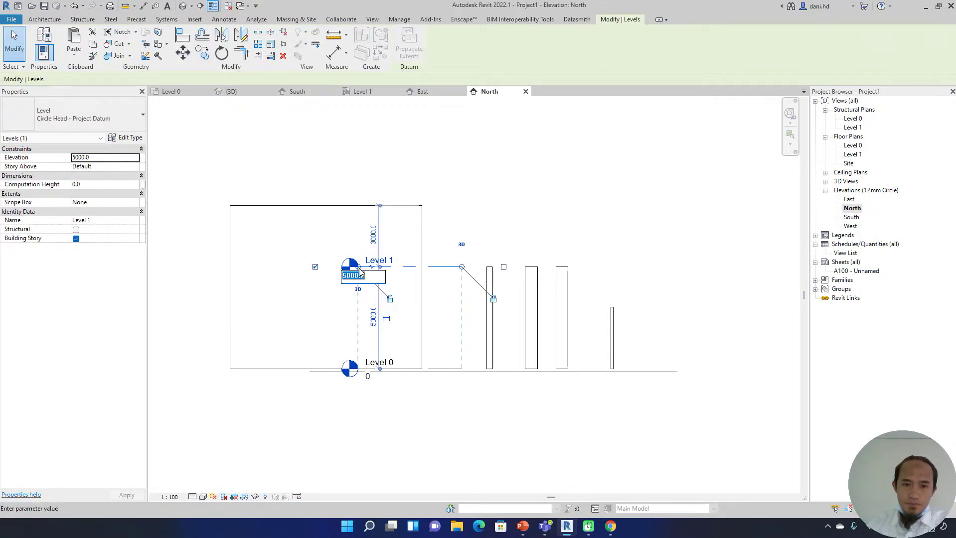
{"action": "scroll", "coordinate": [348, 273], "scroll_direction": "up", "scroll_amount": 2}
{"action": "key", "text": "Return"}
{"action": "left_click_drag", "start_coordinate": [381, 263], "coordinate": [621, 249]}
{"action": "scroll", "coordinate": [298, 262], "scroll_direction": "down", "scroll_amount": 1}
{"action": "middle_click_drag", "start_coordinate": [298, 262], "coordinate": [620, 249]}
{"action": "left_click_drag", "start_coordinate": [621, 249], "coordinate": [154, 196]}
{"action": "middle_click_drag", "start_coordinate": [154, 196], "coordinate": [269, 200]}
{"action": "left_click", "coordinate": [347, 241]}
{"action": "double_click", "coordinate": [347, 242]}
{"action": "type", "text": "LANTAI 1"}
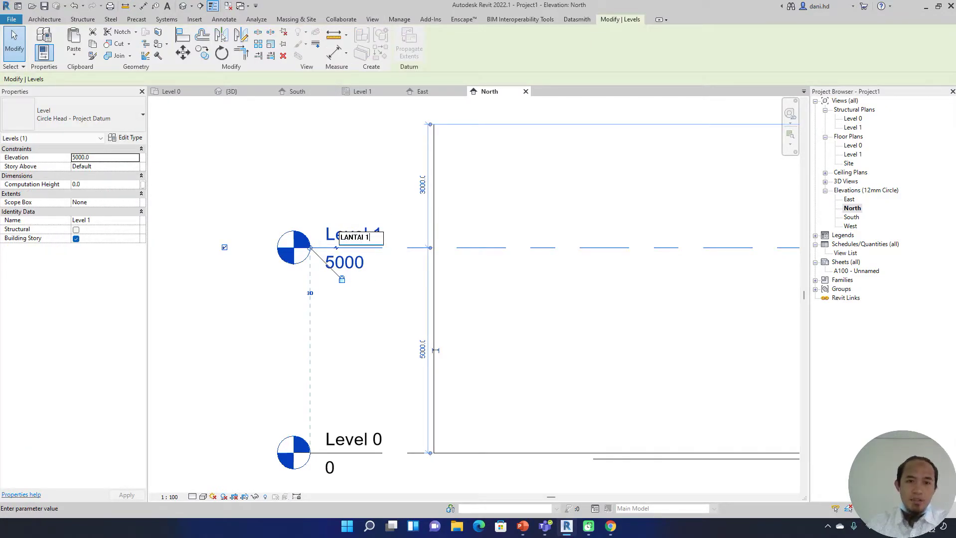
{"action": "key", "text": "Return"}
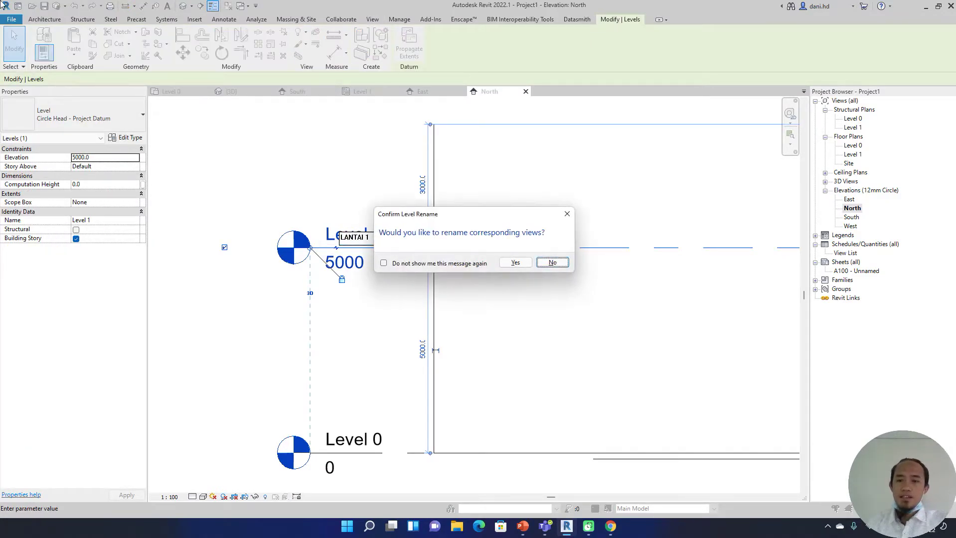
{"action": "left_click", "coordinate": [515, 263]}
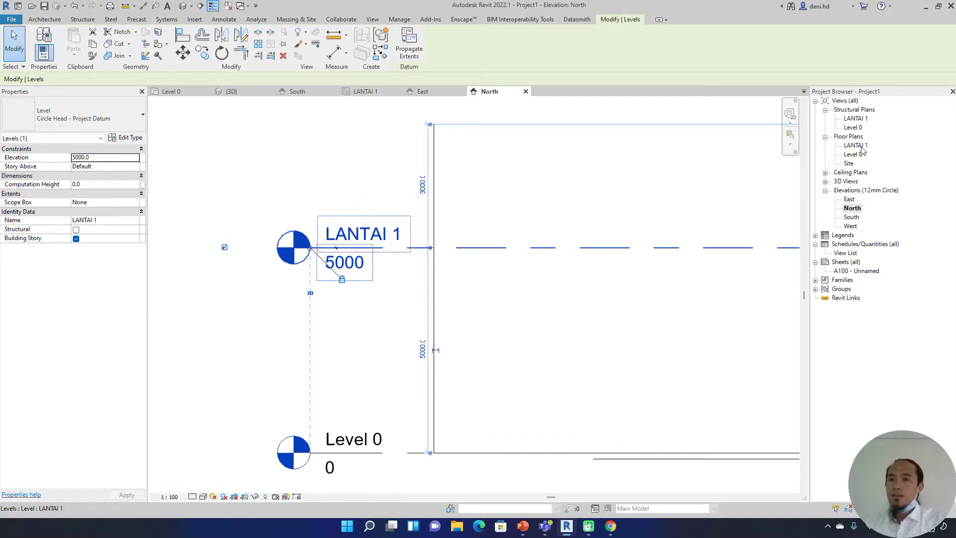
{"action": "left_click", "coordinate": [347, 337]}
{"action": "scroll", "coordinate": [497, 292], "scroll_direction": "down", "scroll_amount": 3}
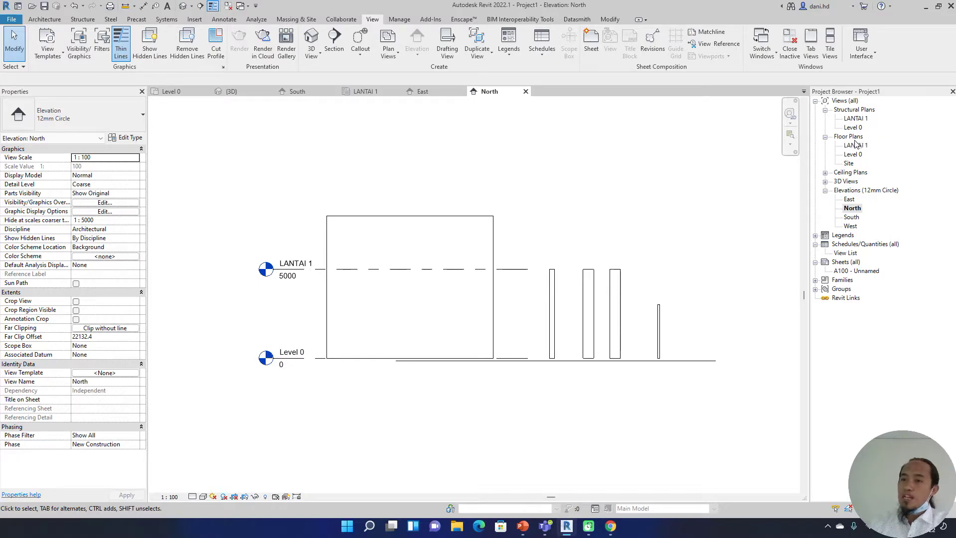
Review the available plan view types, the BIM interoperability tools and the collaboration tools.
{"action": "left_click", "coordinate": [850, 173]}
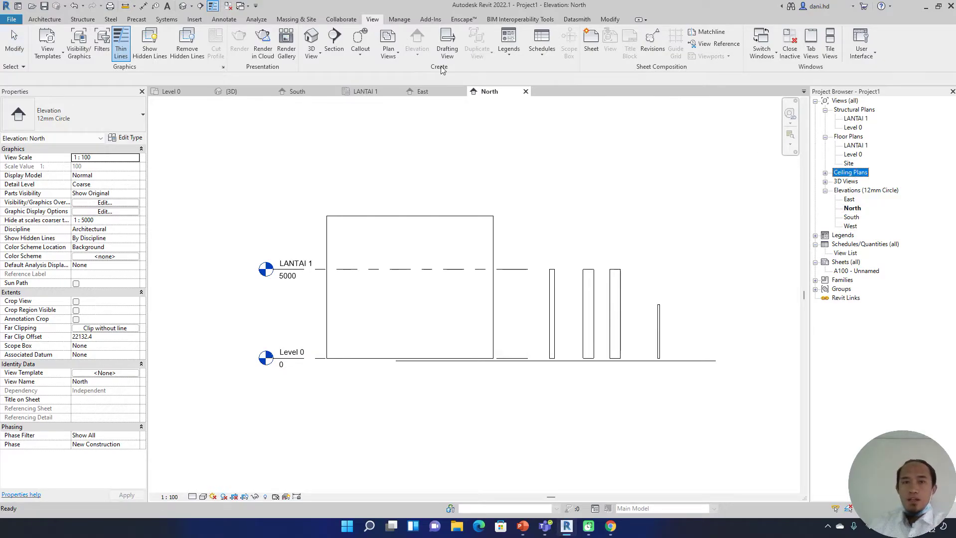
{"action": "left_click", "coordinate": [389, 54]}
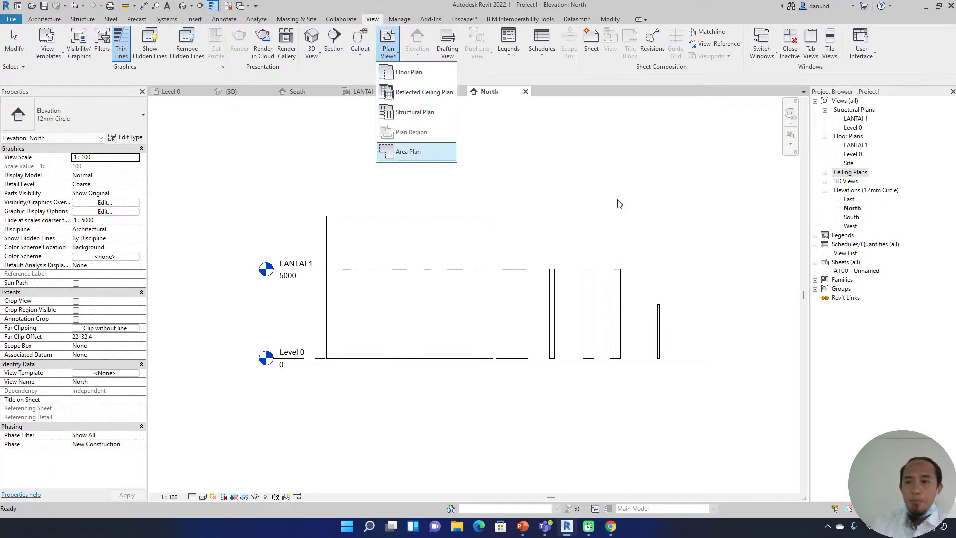
{"action": "left_click", "coordinate": [506, 19]}
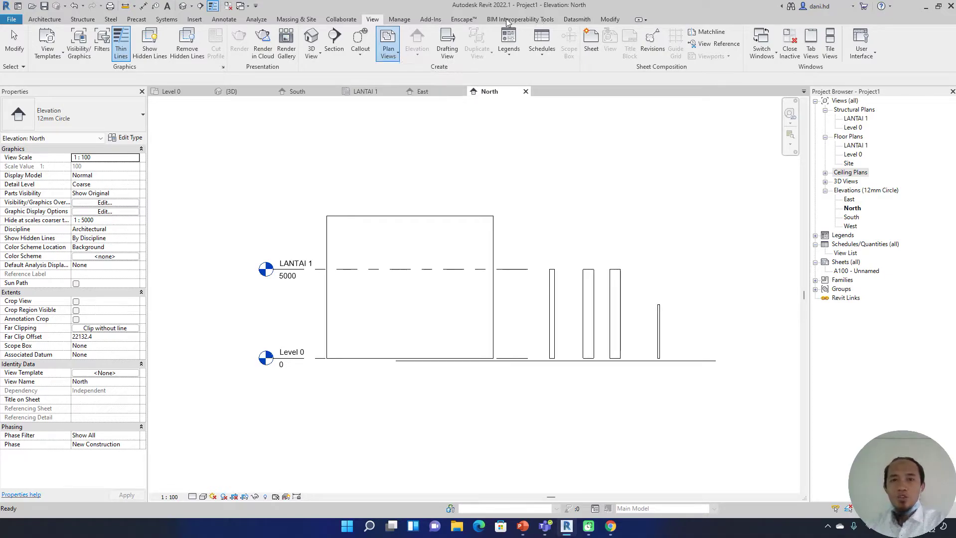
{"action": "left_click", "coordinate": [507, 20]}
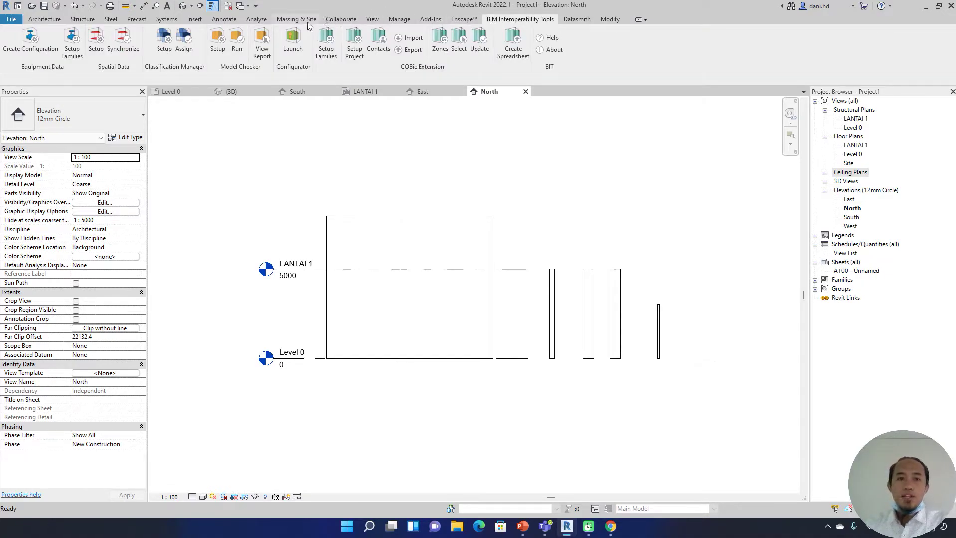
{"action": "left_click", "coordinate": [341, 20]}
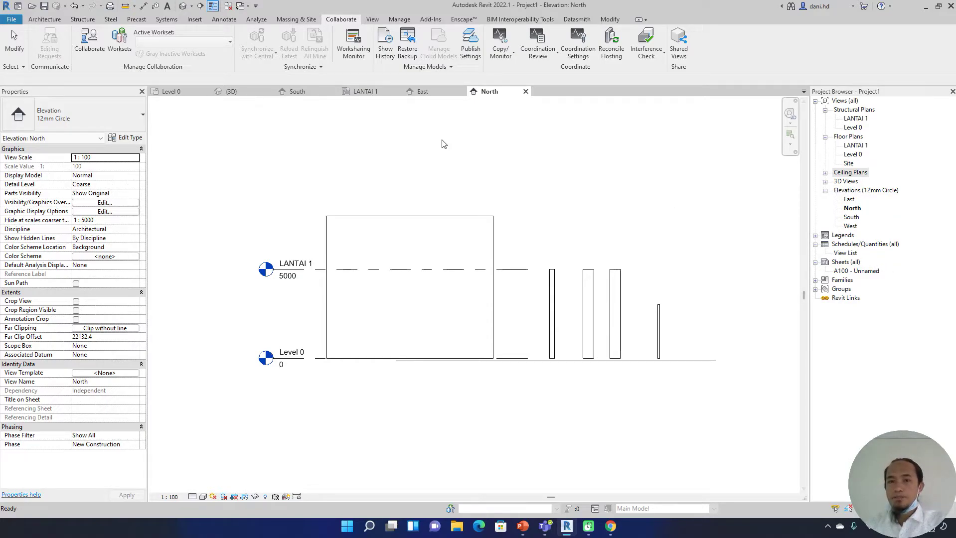
Expand the Legends group in the Project Browser and keep the Schedules/Quantities group expanded.
{"action": "double_click", "coordinate": [845, 238]}
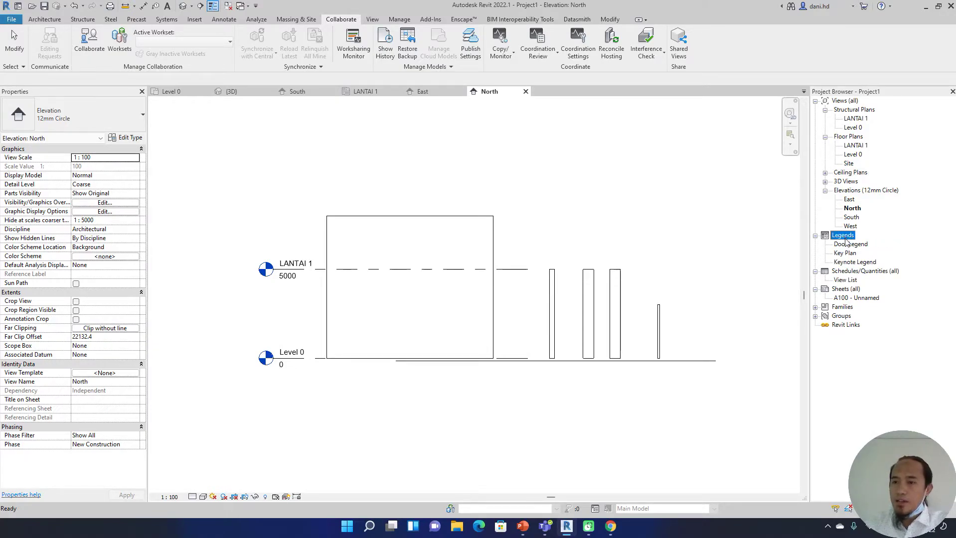
{"action": "double_click", "coordinate": [850, 274]}
{"action": "double_click", "coordinate": [850, 274]}
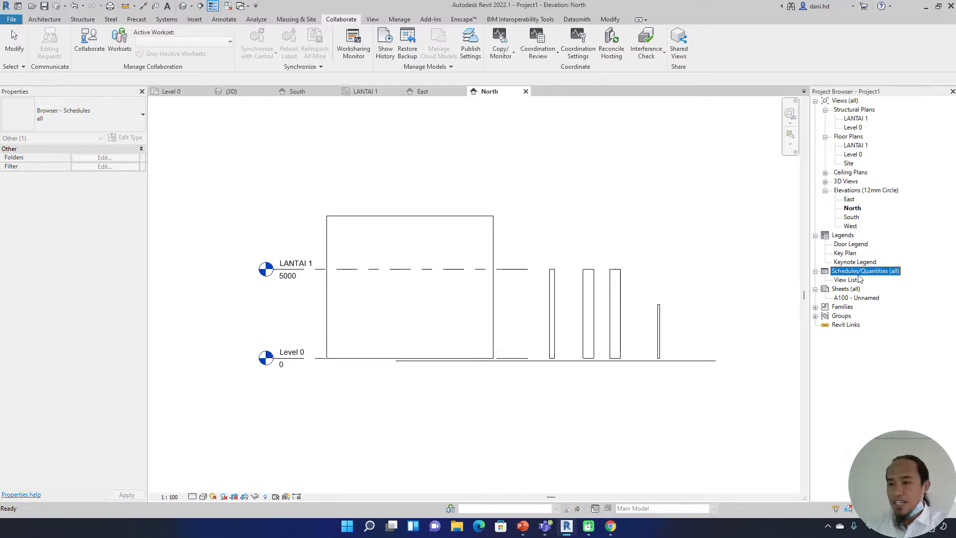
Create a new schedule of building components for the Walls category, named Wall Schedule, with phase New Construction.
{"action": "right_click", "coordinate": [836, 273]}
{"action": "left_click", "coordinate": [849, 280]}
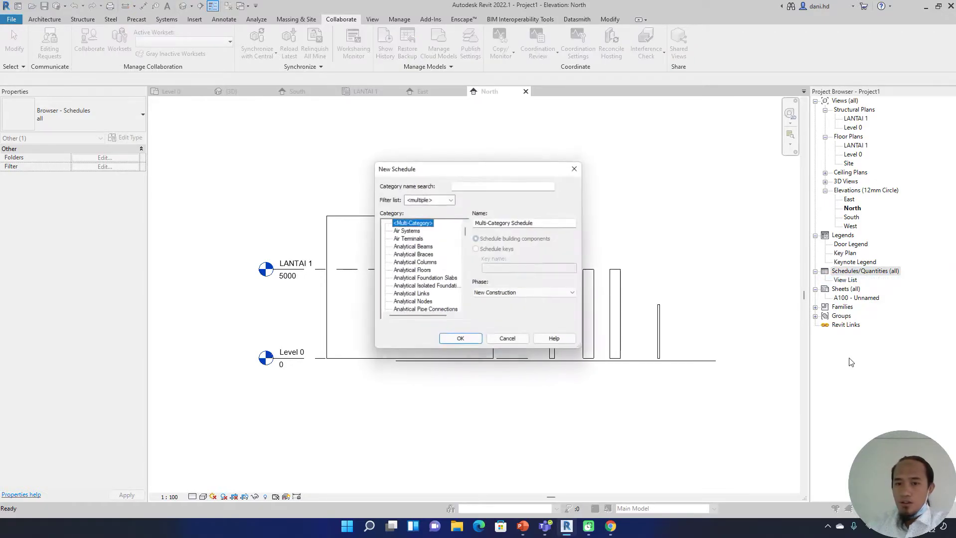
{"action": "scroll", "coordinate": [408, 271], "scroll_direction": "down", "scroll_amount": 7}
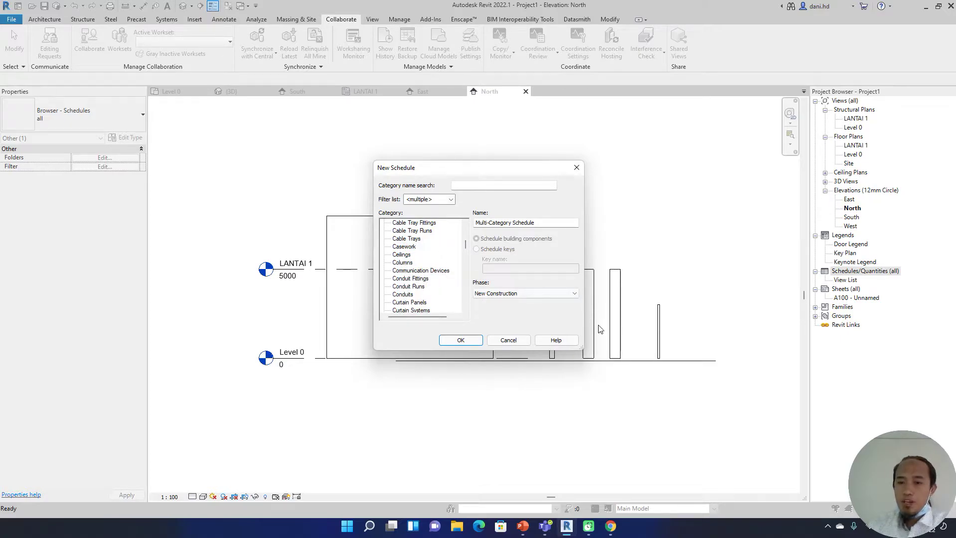
{"action": "left_click", "coordinate": [412, 295]}
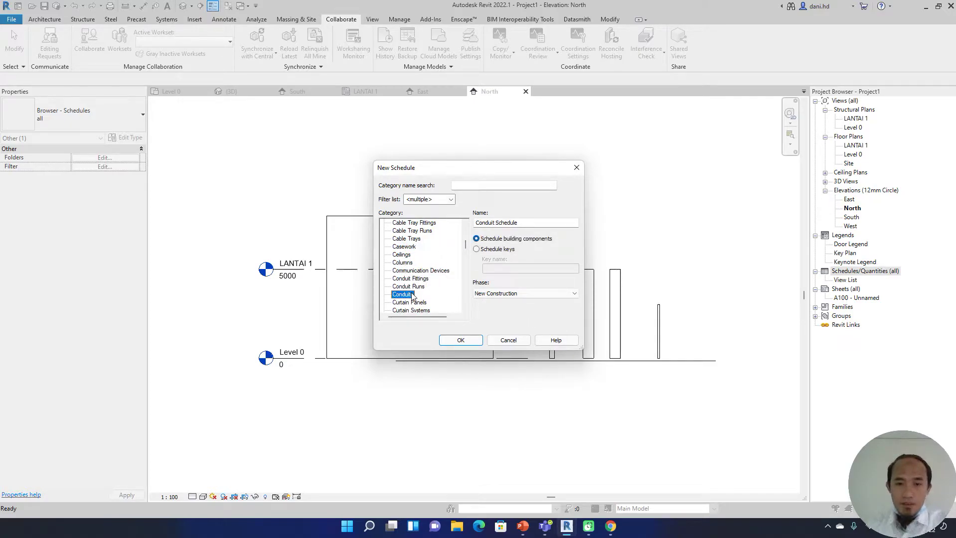
{"action": "scroll", "coordinate": [413, 296], "scroll_direction": "down", "scroll_amount": 10}
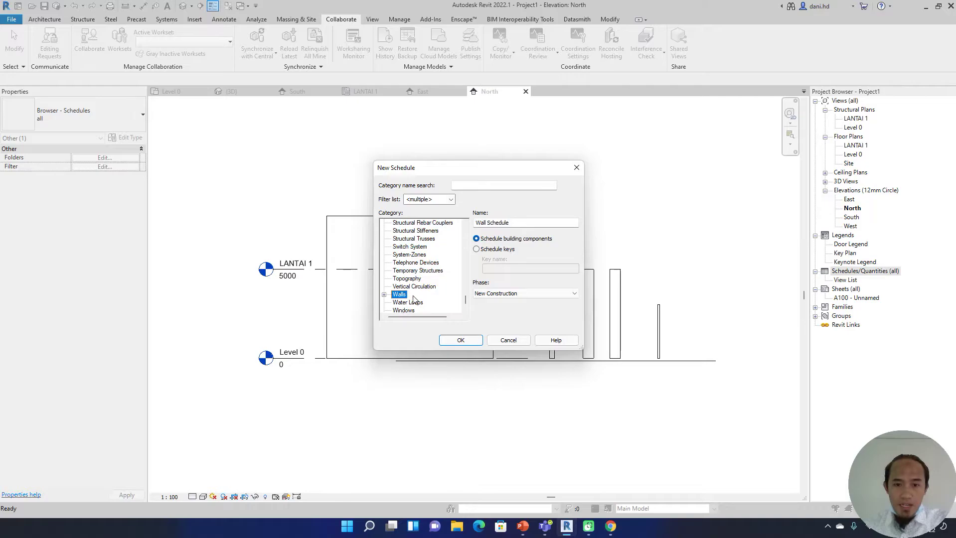
{"action": "left_click", "coordinate": [461, 340]}
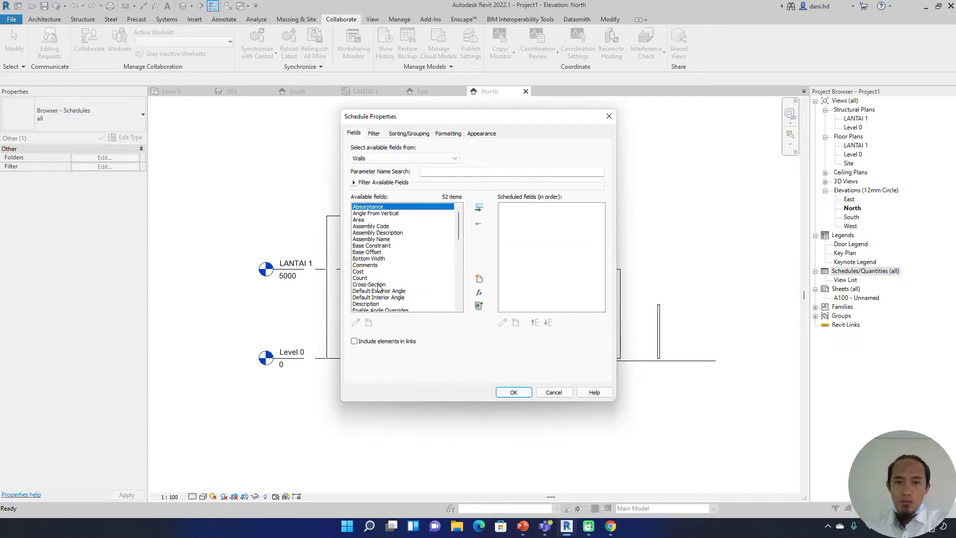
Look through the available wall fields for ones to include in the schedule.
{"action": "scroll", "coordinate": [380, 287], "scroll_direction": "down", "scroll_amount": 4}
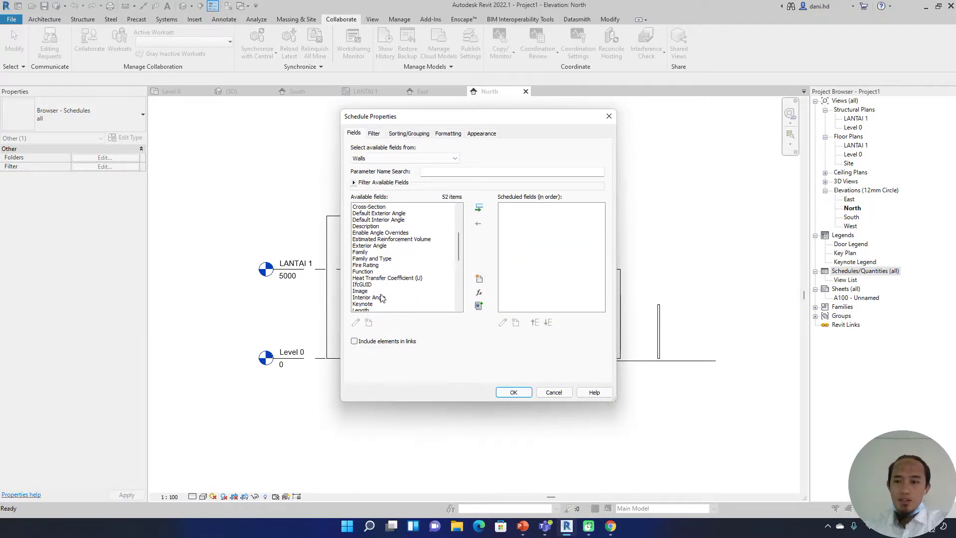
{"action": "scroll", "coordinate": [378, 292], "scroll_direction": "down", "scroll_amount": 8}
{"action": "left_click", "coordinate": [373, 258]}
{"action": "scroll", "coordinate": [374, 259], "scroll_direction": "up", "scroll_amount": 9}
{"action": "left_click", "coordinate": [377, 245]}
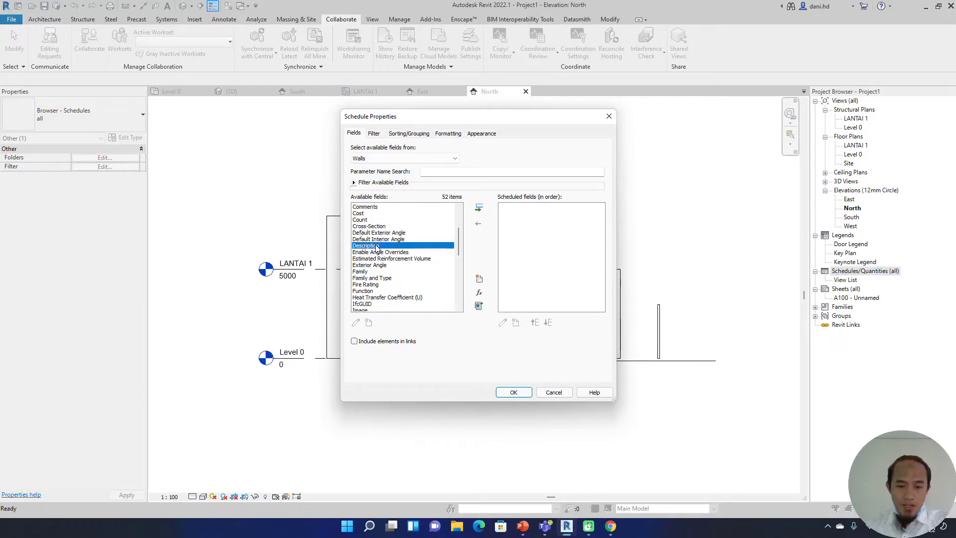
{"action": "key", "text": "t"}
{"action": "scroll", "coordinate": [393, 308], "scroll_direction": "down", "scroll_amount": 3}
{"action": "left_click", "coordinate": [366, 253]}
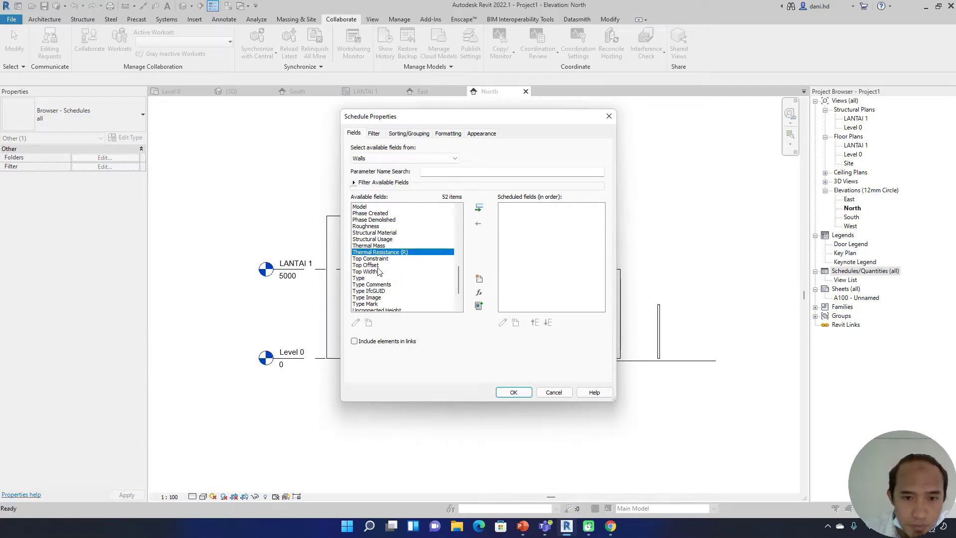
{"action": "scroll", "coordinate": [377, 273], "scroll_direction": "up", "scroll_amount": 3}
{"action": "scroll", "coordinate": [377, 284], "scroll_direction": "up", "scroll_amount": 5}
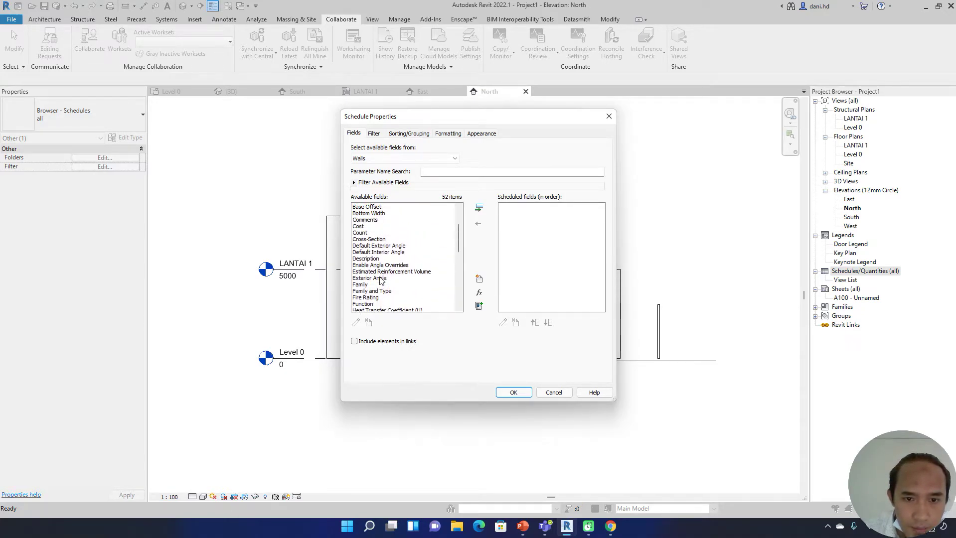
{"action": "scroll", "coordinate": [384, 272], "scroll_direction": "down", "scroll_amount": 7}
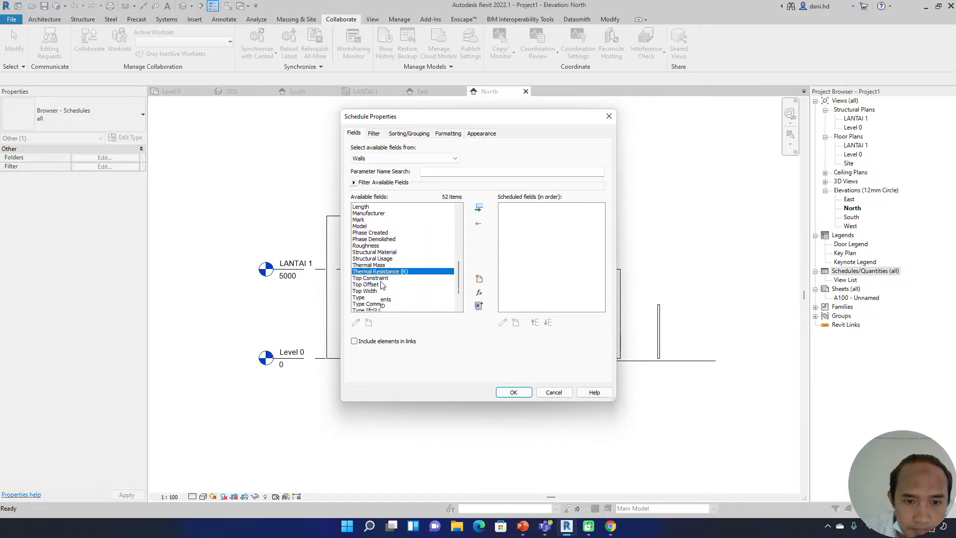
{"action": "scroll", "coordinate": [381, 285], "scroll_direction": "down", "scroll_amount": 2}
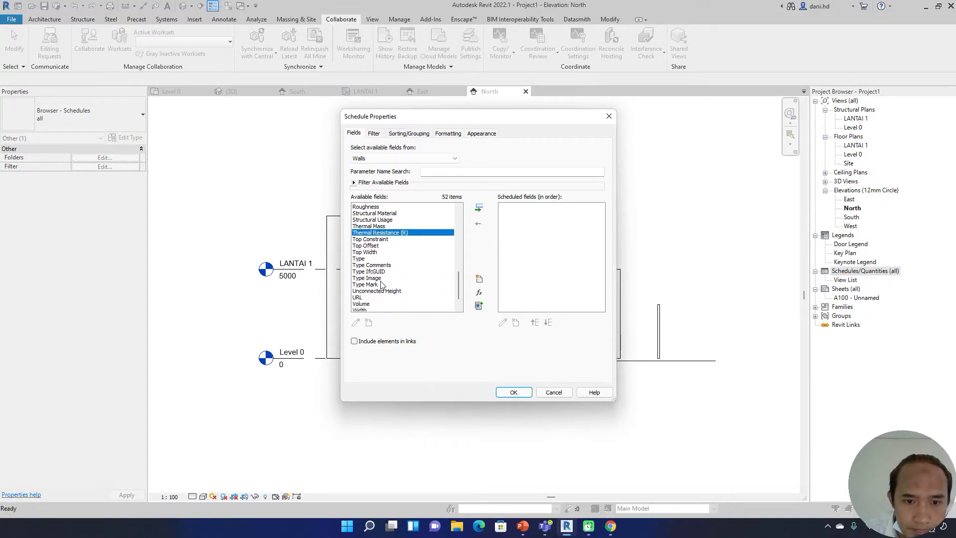
Add the Family and Type field to the wall schedule's scheduled fields.
{"action": "left_click", "coordinate": [373, 228]}
{"action": "key", "text": "f"}
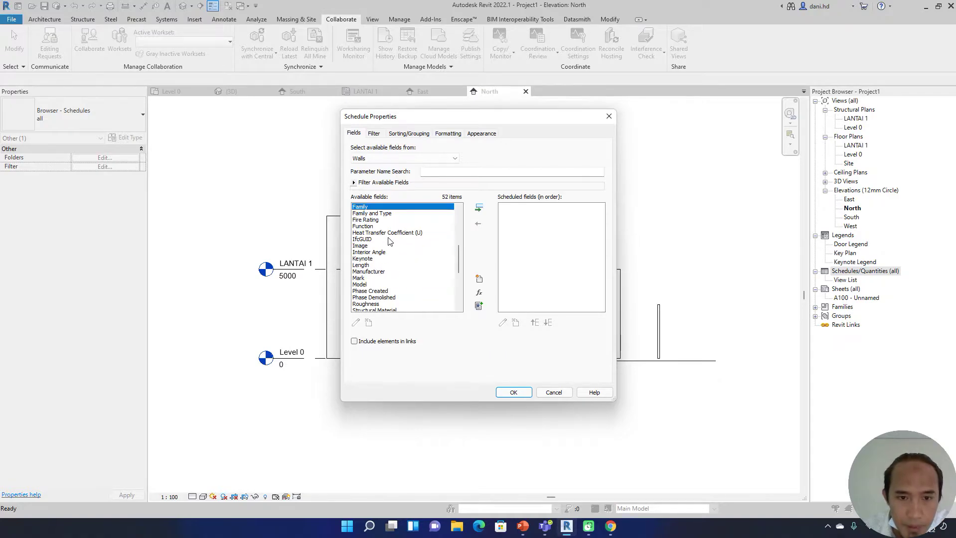
{"action": "double_click", "coordinate": [382, 214]}
{"action": "left_click", "coordinate": [371, 291]}
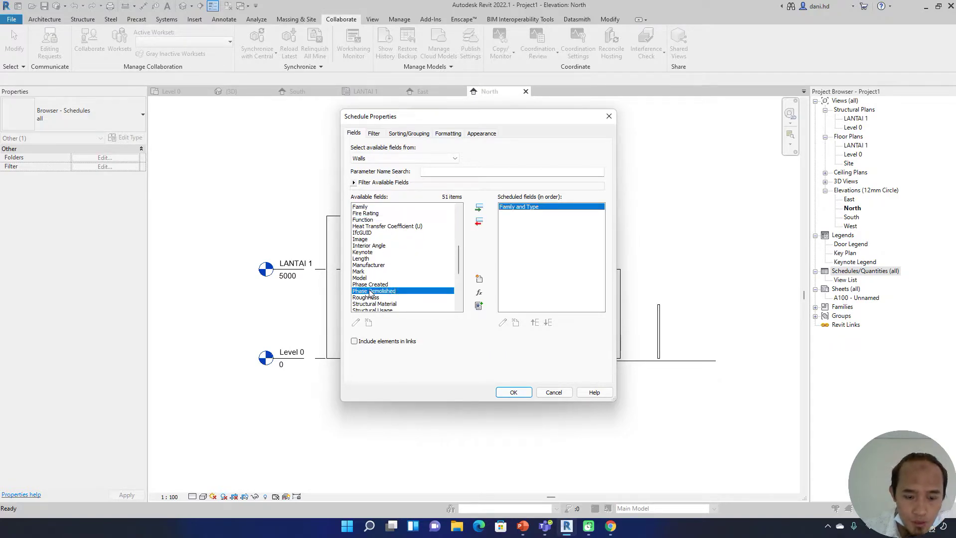
Add the Volume, Width and Area fields to the wall schedule after Family and Type.
{"action": "scroll", "coordinate": [369, 290], "scroll_direction": "down", "scroll_amount": 3}
{"action": "left_click", "coordinate": [370, 291]}
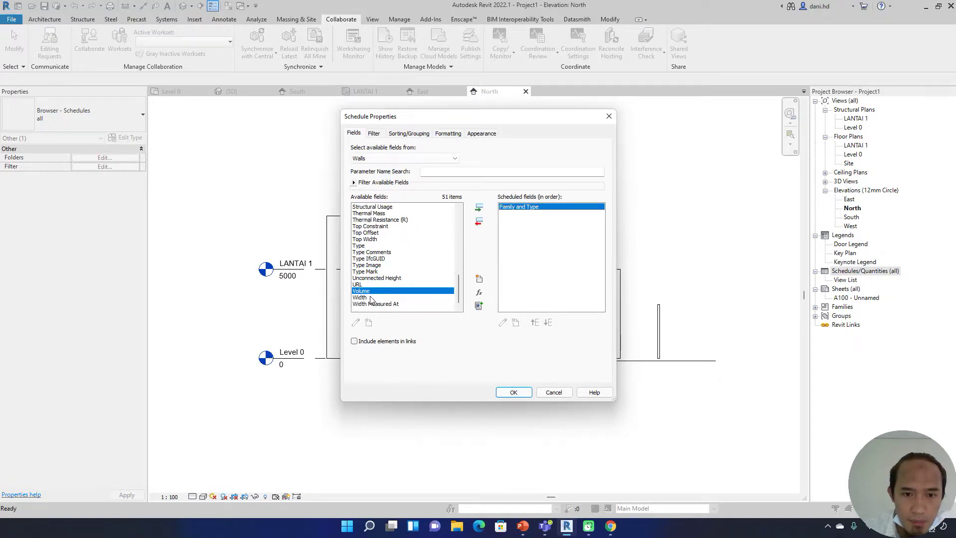
{"action": "double_click", "coordinate": [370, 293]}
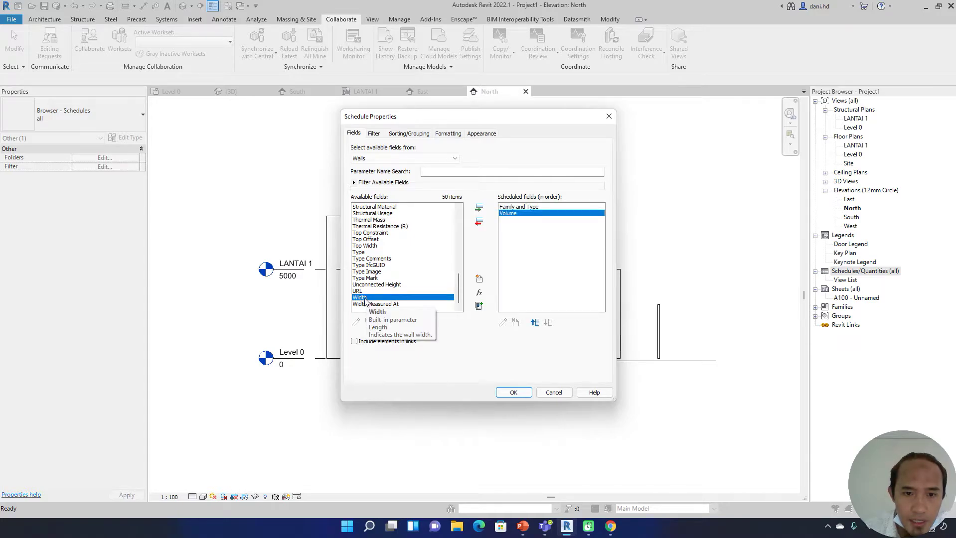
{"action": "double_click", "coordinate": [367, 299]}
{"action": "scroll", "coordinate": [368, 291], "scroll_direction": "up", "scroll_amount": 4}
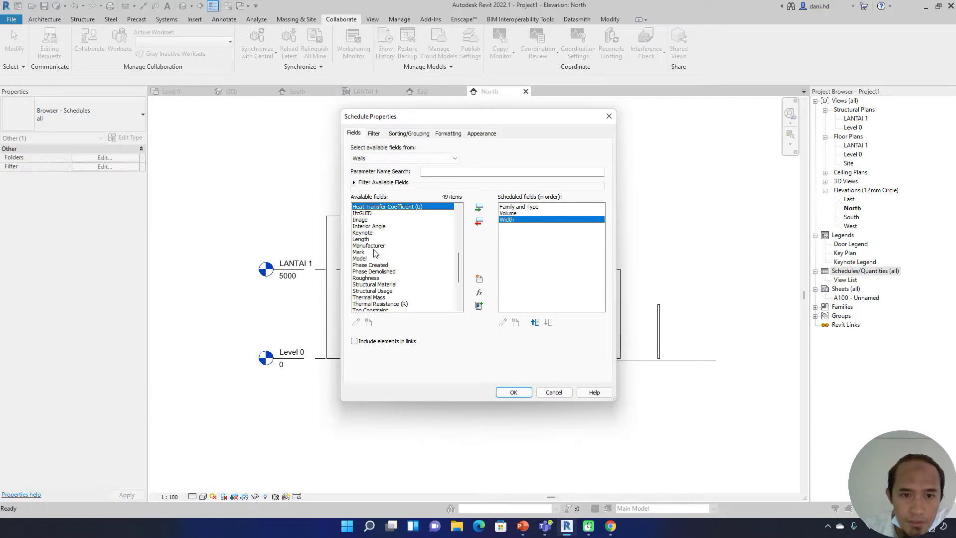
{"action": "scroll", "coordinate": [373, 254], "scroll_direction": "down", "scroll_amount": 2}
{"action": "left_click", "coordinate": [372, 266]}
{"action": "scroll", "coordinate": [372, 267], "scroll_direction": "up", "scroll_amount": 8}
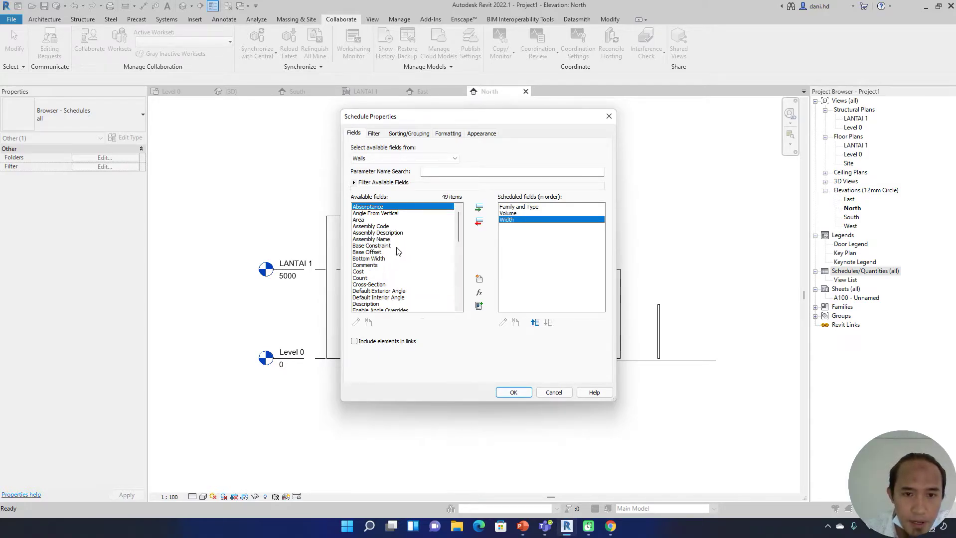
{"action": "double_click", "coordinate": [366, 219]}
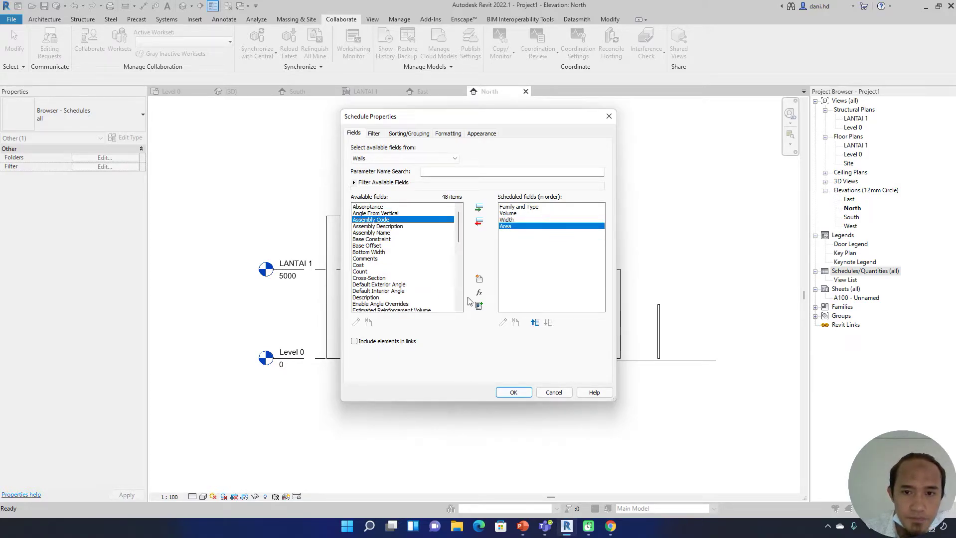
Create the wall schedule and widen its Family and Type column until the full wall type names fit.
{"action": "left_click", "coordinate": [513, 392]}
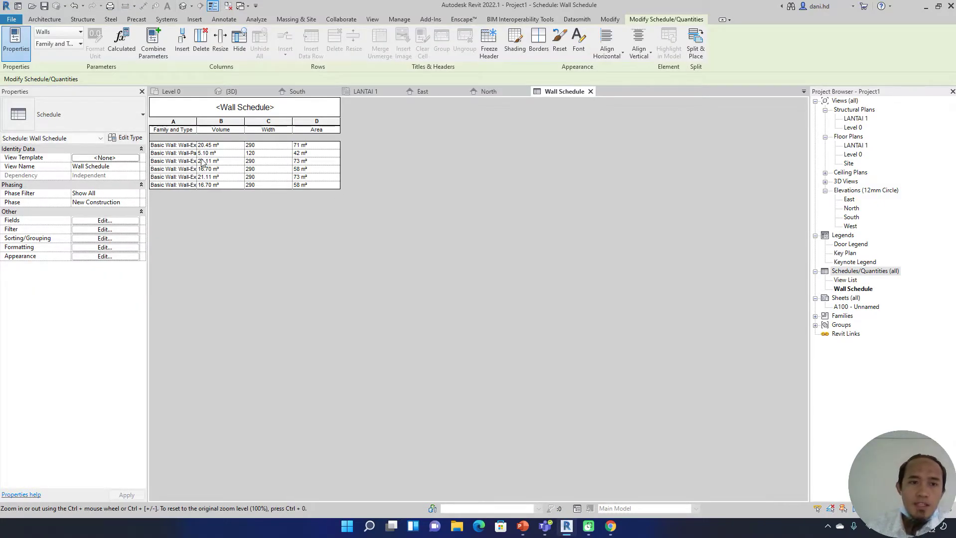
{"action": "left_click_drag", "start_coordinate": [197, 123], "coordinate": [349, 123]}
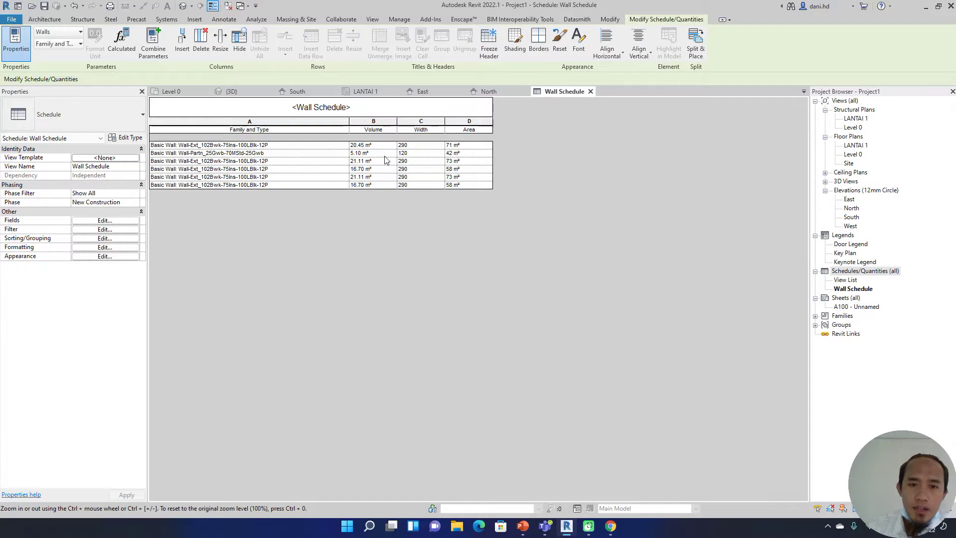
{"action": "scroll", "coordinate": [385, 158], "scroll_direction": "up", "scroll_amount": 2, "text": "ctrl"}
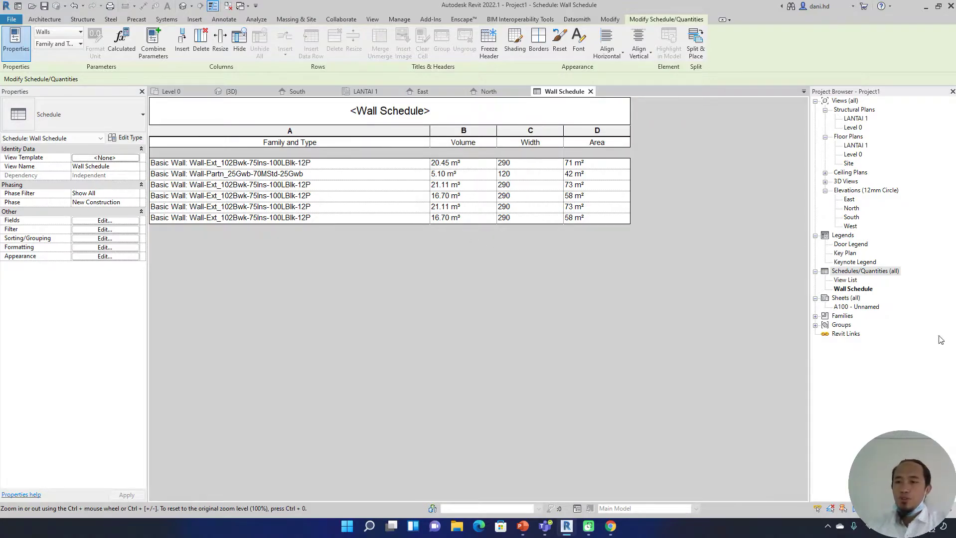
Open the existing sheet A100 - Unnamed.
{"action": "double_click", "coordinate": [846, 299]}
{"action": "left_click", "coordinate": [815, 298]}
{"action": "double_click", "coordinate": [847, 307]}
{"action": "scroll", "coordinate": [635, 307], "scroll_direction": "down", "scroll_amount": 2}
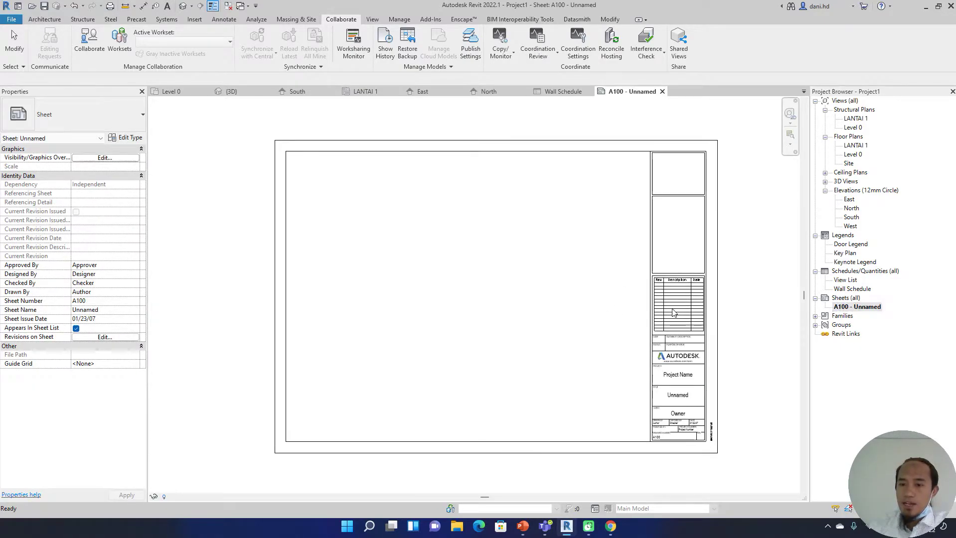
Examine the title block on sheet A100, including its available types and its information fields.
{"action": "left_click", "coordinate": [688, 284]}
{"action": "left_click", "coordinate": [121, 113]}
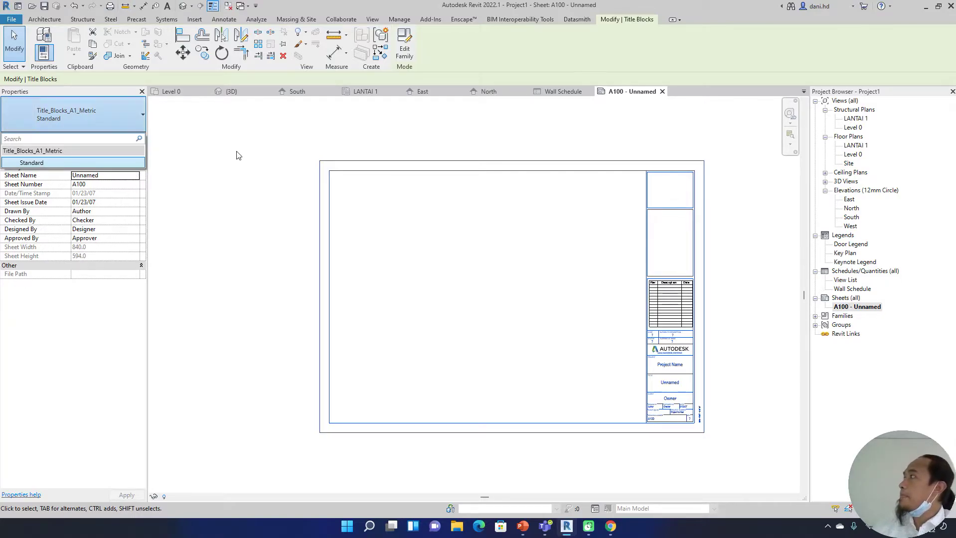
{"action": "left_click", "coordinate": [541, 277]}
{"action": "left_click", "coordinate": [540, 277]}
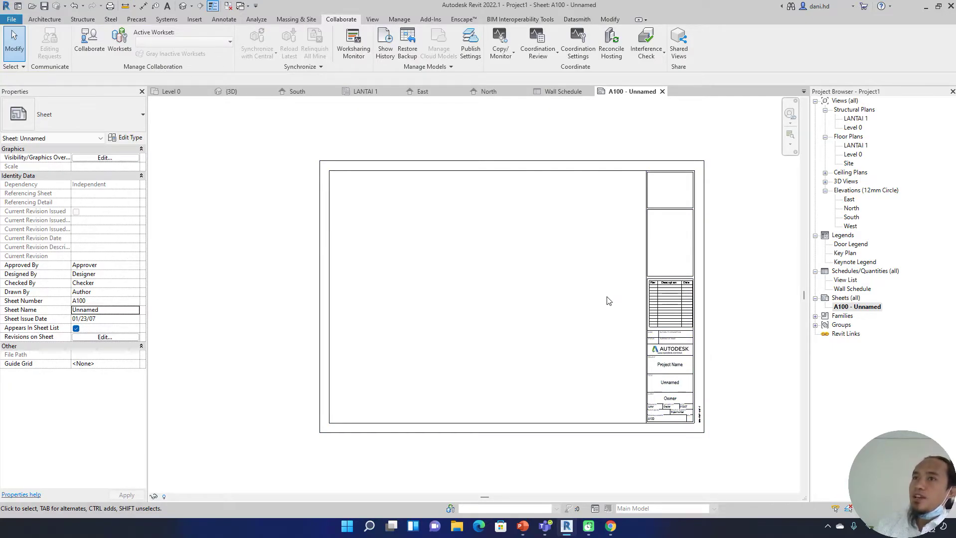
{"action": "left_click", "coordinate": [693, 292]}
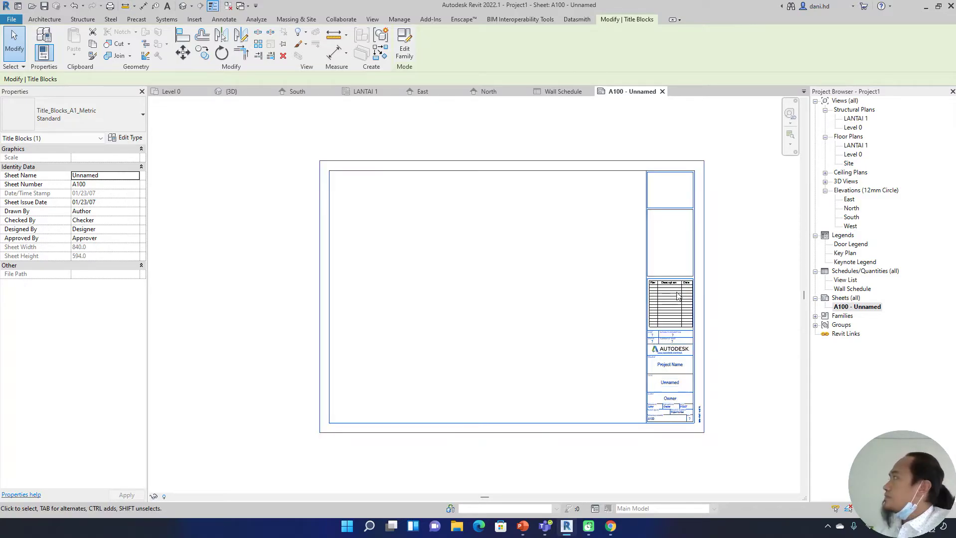
{"action": "left_click", "coordinate": [729, 346]}
{"action": "scroll", "coordinate": [731, 346], "scroll_direction": "up", "scroll_amount": 2}
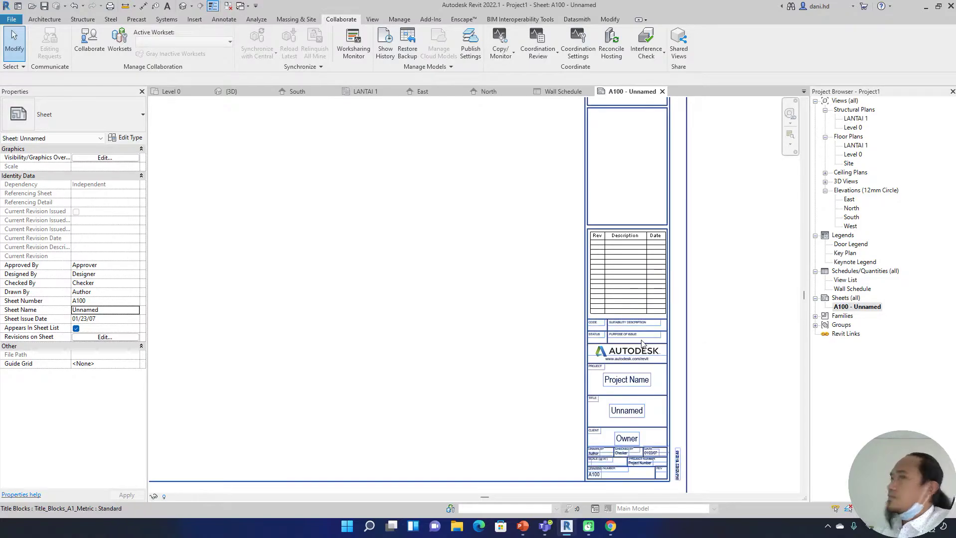
{"action": "scroll", "coordinate": [679, 296], "scroll_direction": "down", "scroll_amount": 3}
{"action": "left_click", "coordinate": [680, 295]}
{"action": "left_click_drag", "start_coordinate": [680, 295], "coordinate": [591, 271]}
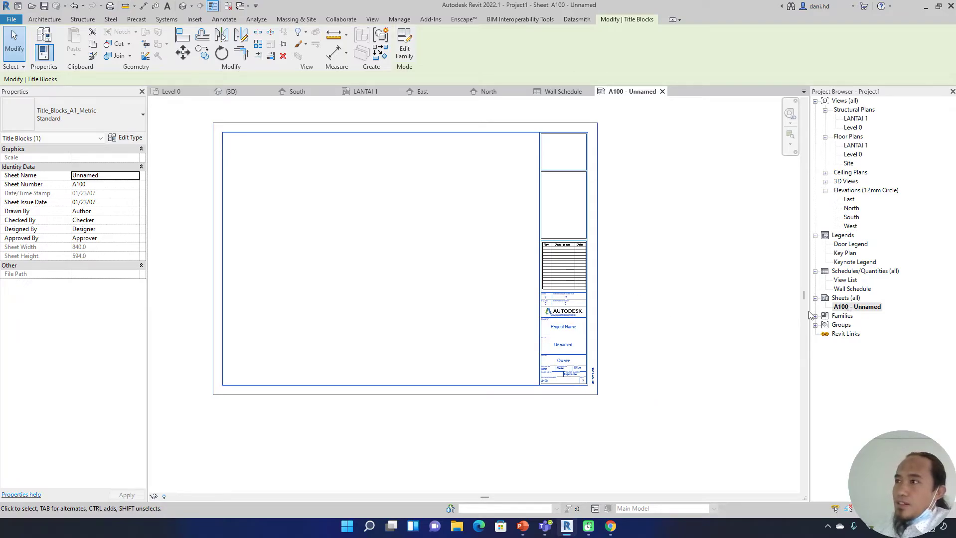
{"action": "left_click", "coordinate": [741, 282]}
Create a new sheet with the title block set to None.
{"action": "left_click", "coordinate": [851, 299]}
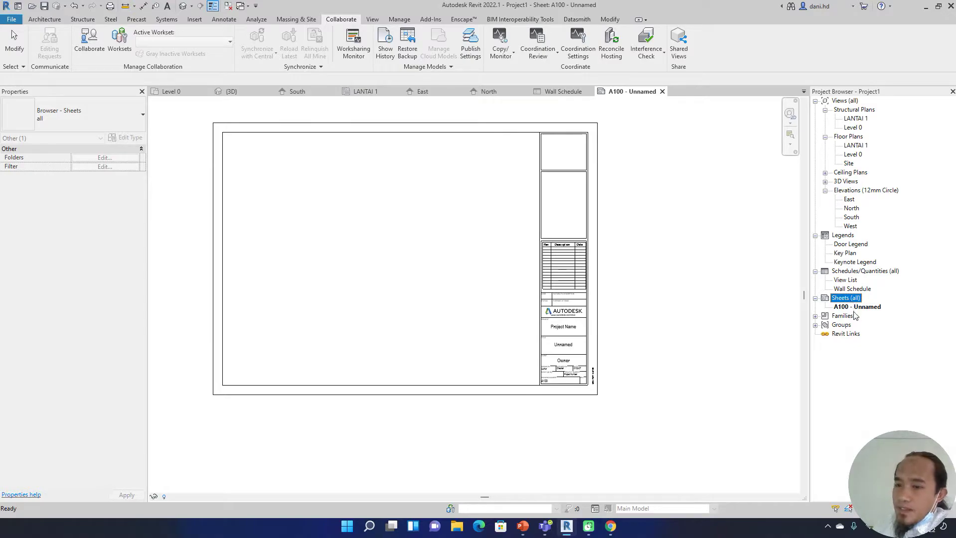
{"action": "left_click", "coordinate": [852, 309]}
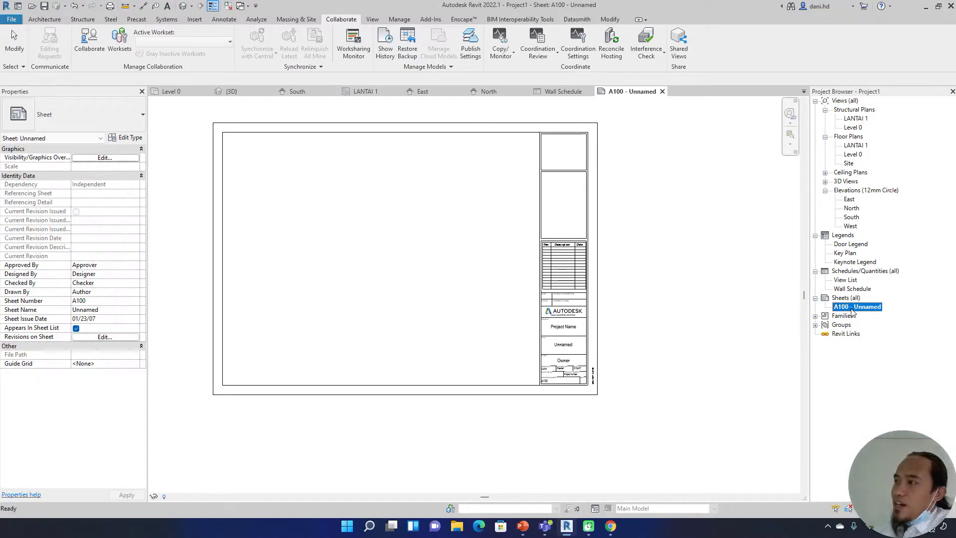
{"action": "right_click", "coordinate": [848, 301]}
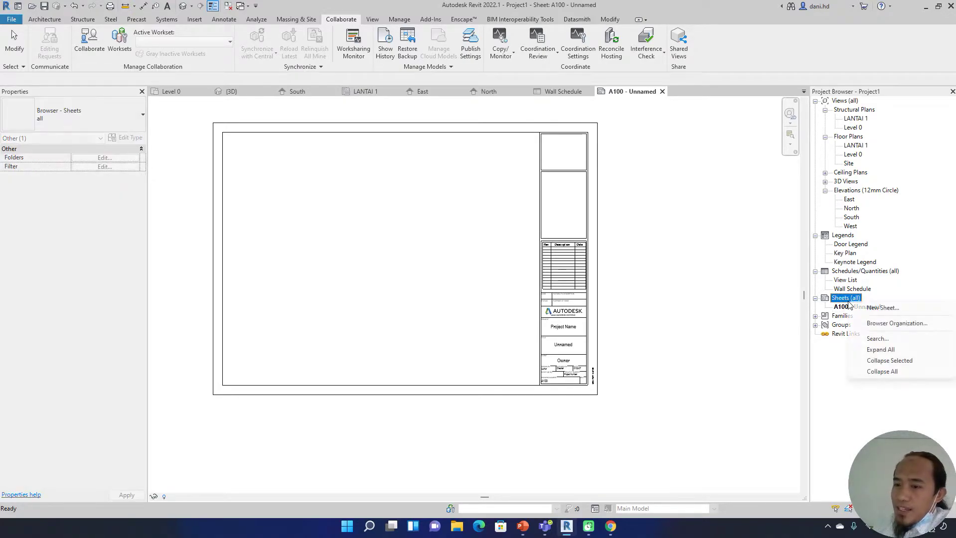
{"action": "left_click", "coordinate": [882, 308]}
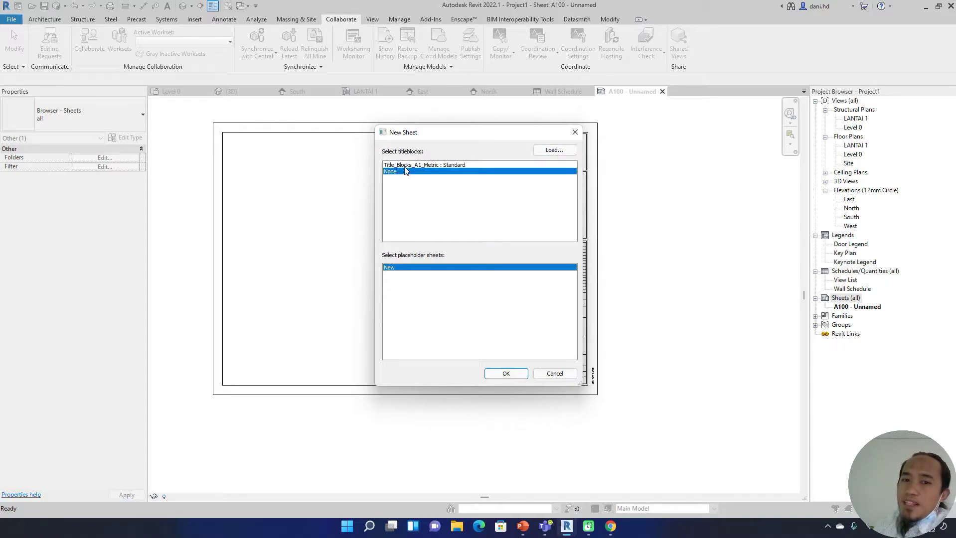
{"action": "left_click", "coordinate": [504, 373]}
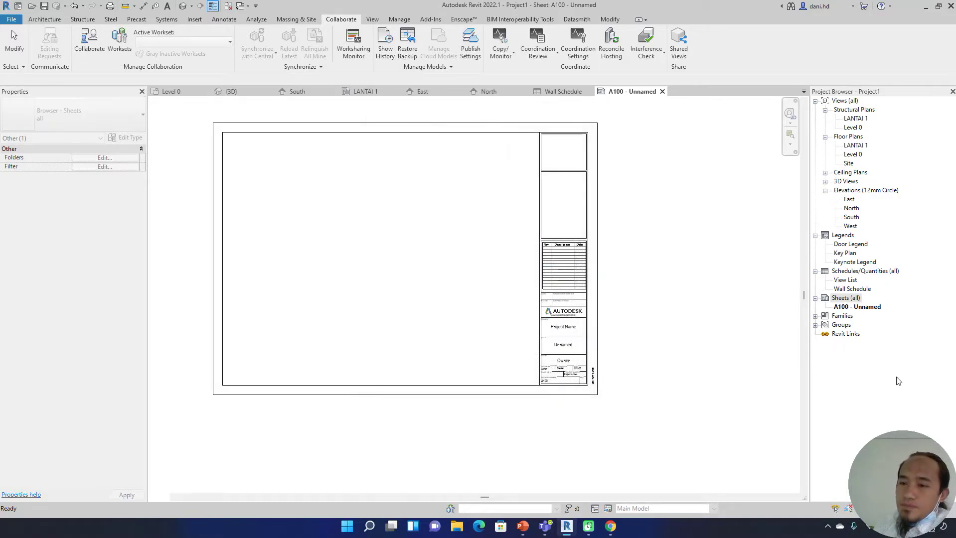
Return to sheet A100 and place the LANTAI 1 floor plan on it.
{"action": "double_click", "coordinate": [858, 308]}
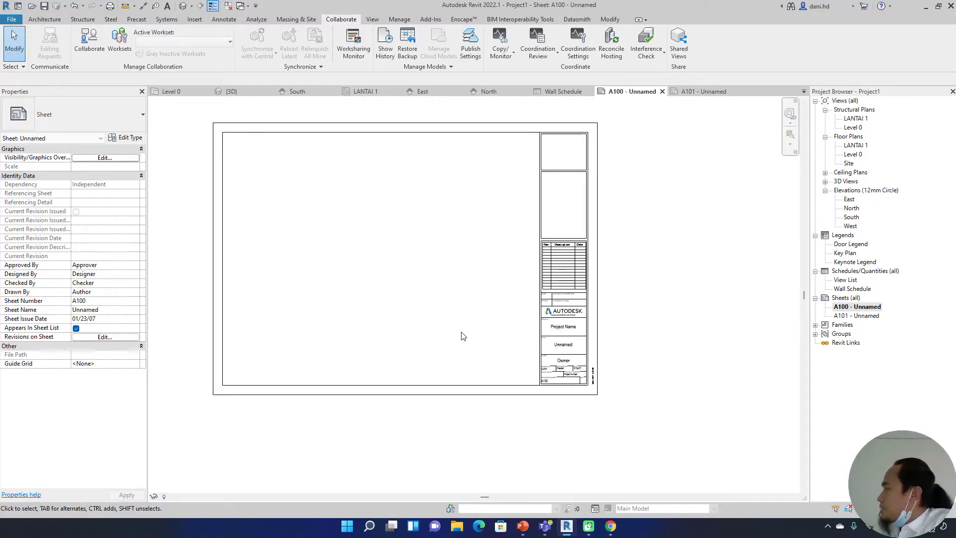
{"action": "scroll", "coordinate": [498, 328], "scroll_direction": "down", "scroll_amount": 2}
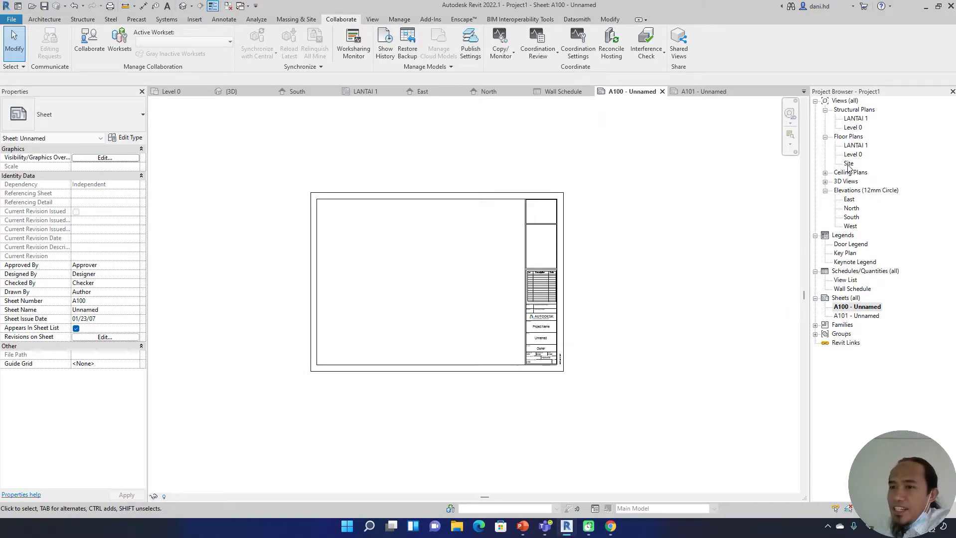
{"action": "left_click", "coordinate": [856, 120]}
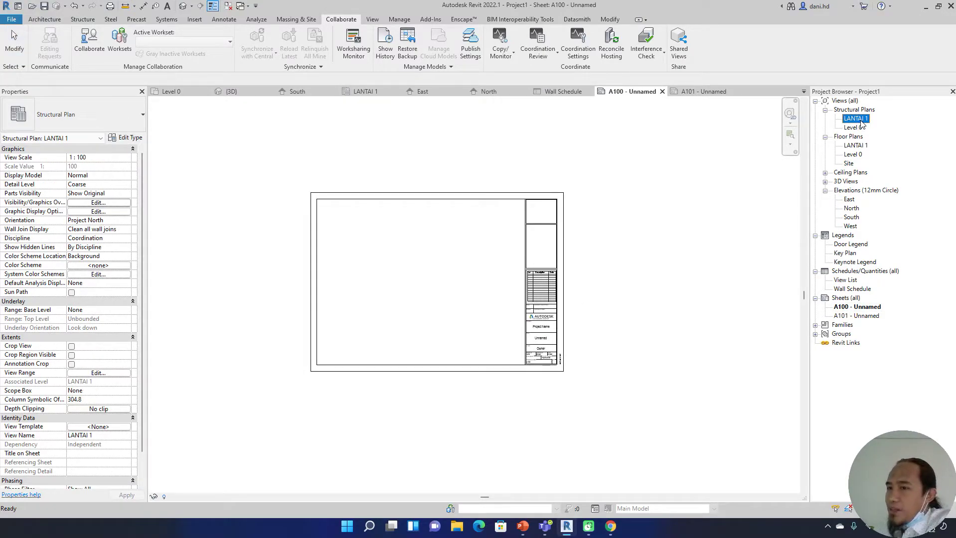
{"action": "left_click", "coordinate": [858, 146]}
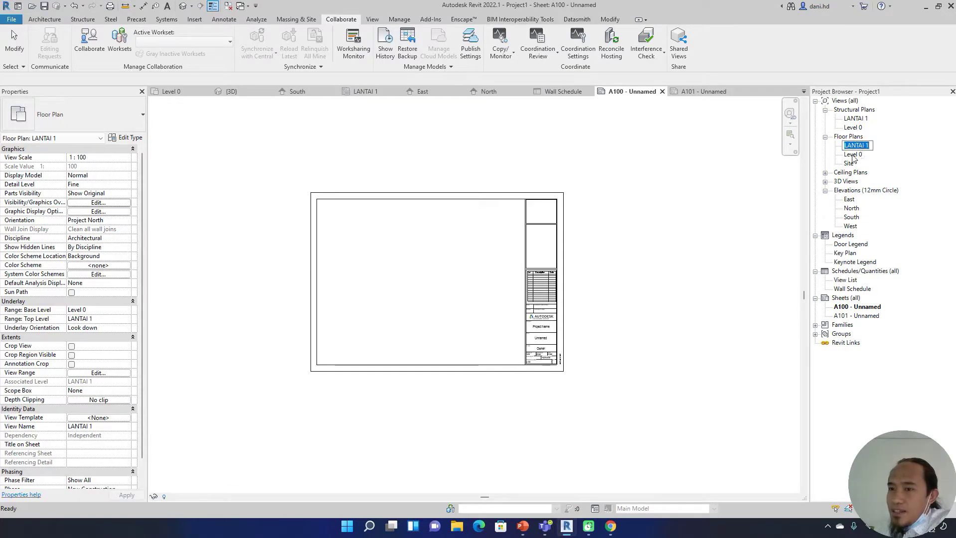
{"action": "left_click_drag", "start_coordinate": [857, 151], "coordinate": [427, 279]}
{"action": "left_click", "coordinate": [428, 279]}
{"action": "scroll", "coordinate": [533, 315], "scroll_direction": "up", "scroll_amount": 3}
{"action": "key", "text": "Escape"}
{"action": "scroll", "coordinate": [543, 298], "scroll_direction": "down", "scroll_amount": 4}
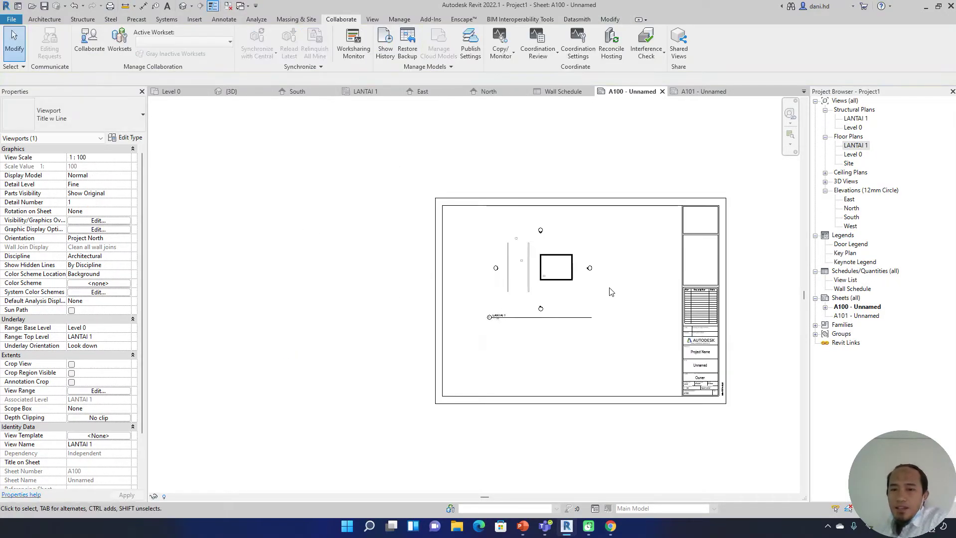
Move the LANTAI 1 viewport to the lower-left area inside the sheet border.
{"action": "left_click", "coordinate": [563, 276]}
{"action": "scroll", "coordinate": [562, 275], "scroll_direction": "up", "scroll_amount": 2}
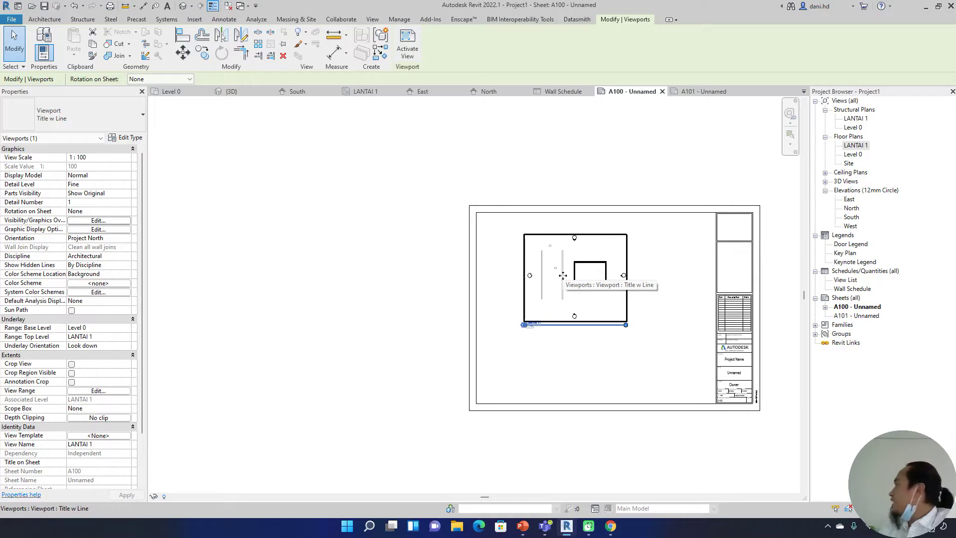
{"action": "left_click_drag", "start_coordinate": [563, 276], "coordinate": [539, 349]}
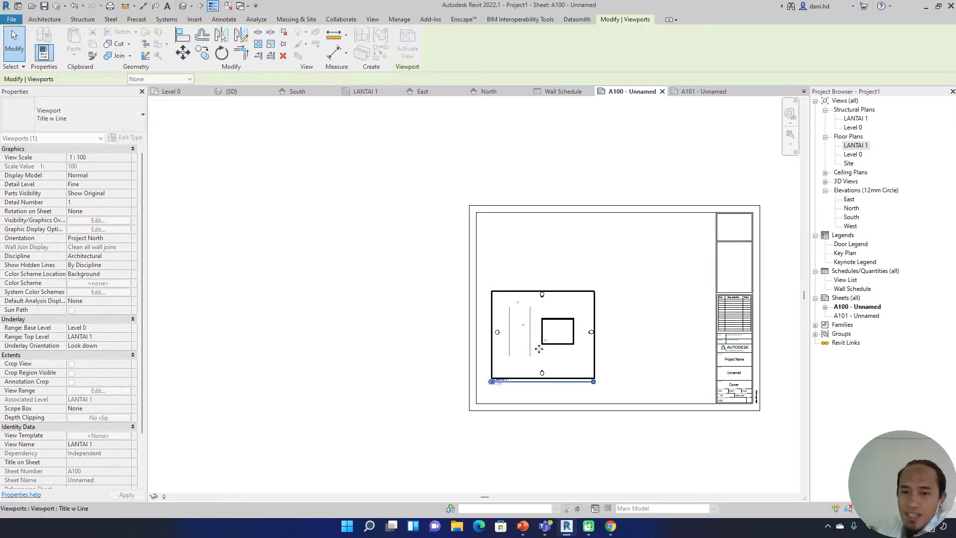
Activate the LANTAI 1 view on the sheet, inspect the plan in place, and deactivate the view.
{"action": "right_click", "coordinate": [542, 324]}
{"action": "left_click", "coordinate": [578, 98]}
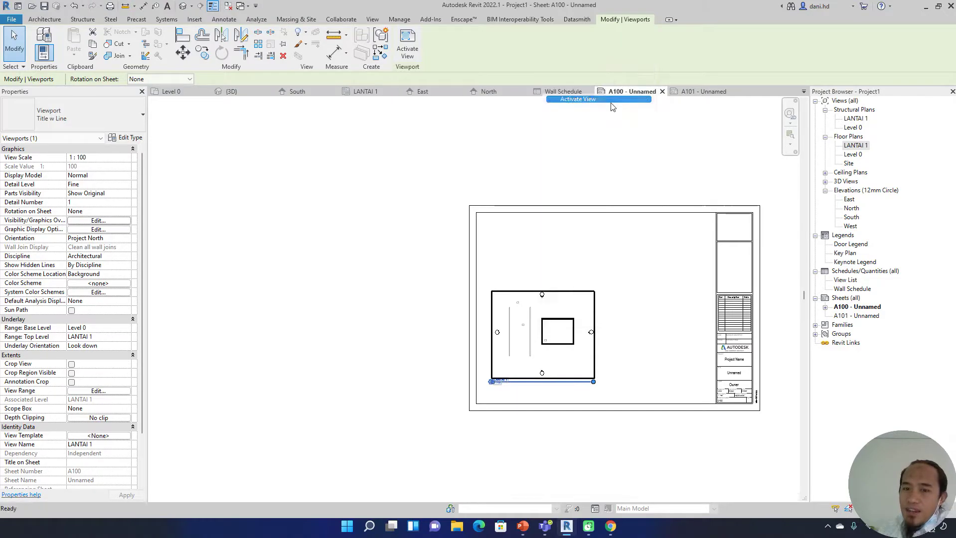
{"action": "scroll", "coordinate": [557, 339], "scroll_direction": "up", "scroll_amount": 4}
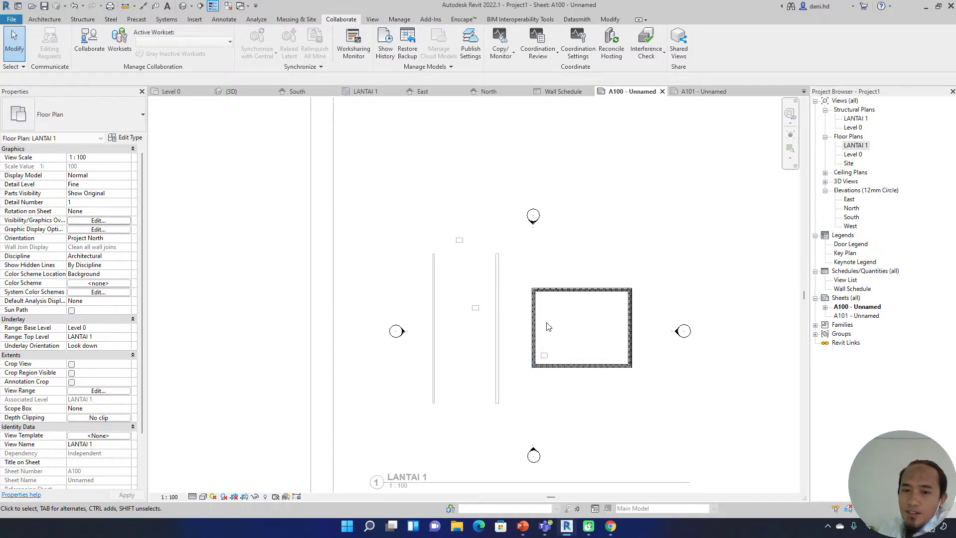
{"action": "left_click", "coordinate": [542, 318]}
{"action": "left_click", "coordinate": [631, 245]}
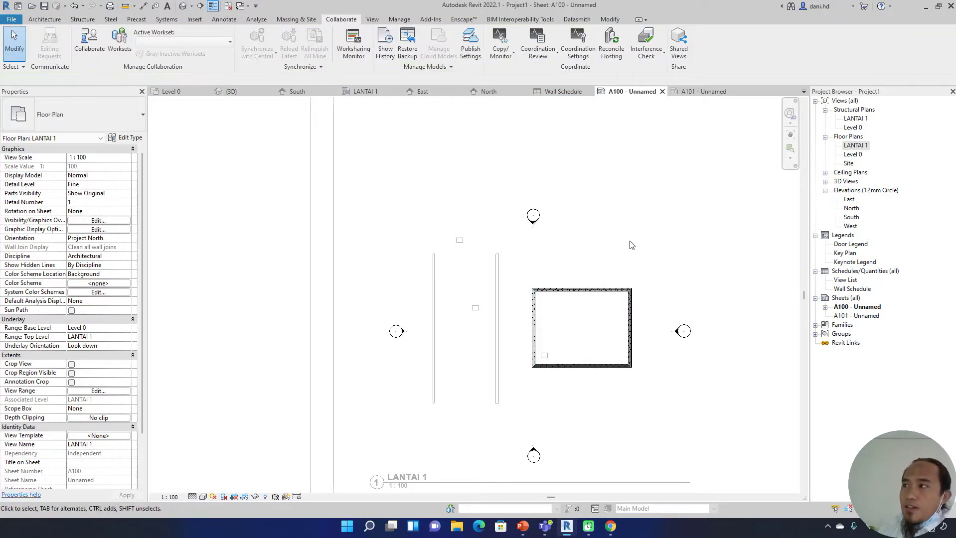
{"action": "scroll", "coordinate": [630, 273], "scroll_direction": "down", "scroll_amount": 3}
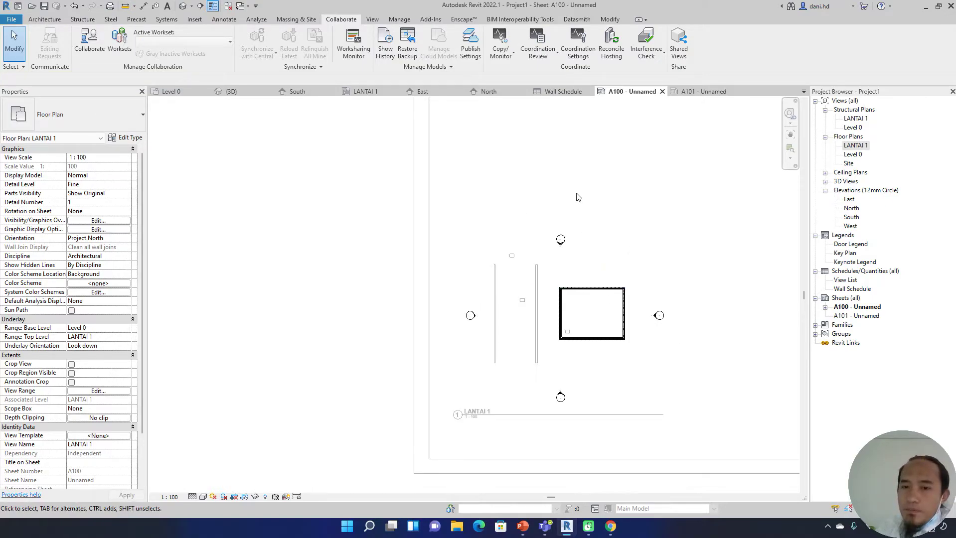
{"action": "double_click", "coordinate": [582, 165]}
{"action": "right_click", "coordinate": [579, 155]}
{"action": "left_click", "coordinate": [539, 163]}
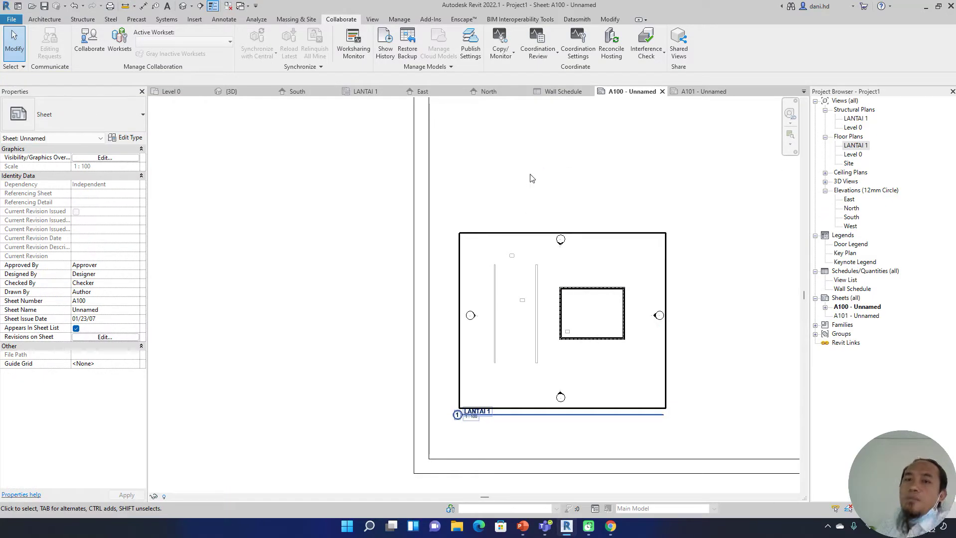
Open the Title_Blocks_A1_Metric family used on sheet A100 for editing.
{"action": "scroll", "coordinate": [530, 188], "scroll_direction": "down", "scroll_amount": 5}
{"action": "middle_click_drag", "start_coordinate": [572, 198], "coordinate": [481, 213]}
{"action": "left_click", "coordinate": [567, 194]}
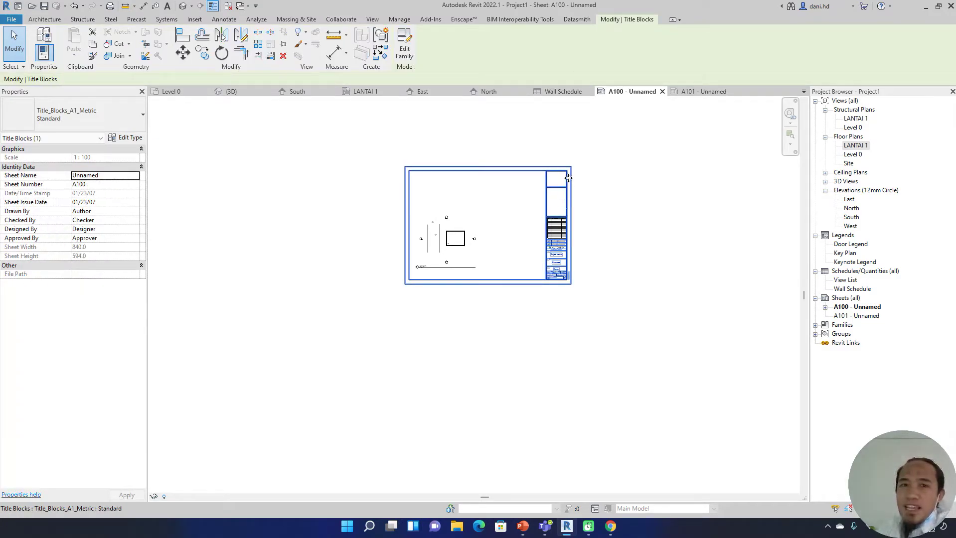
{"action": "left_click", "coordinate": [404, 52]}
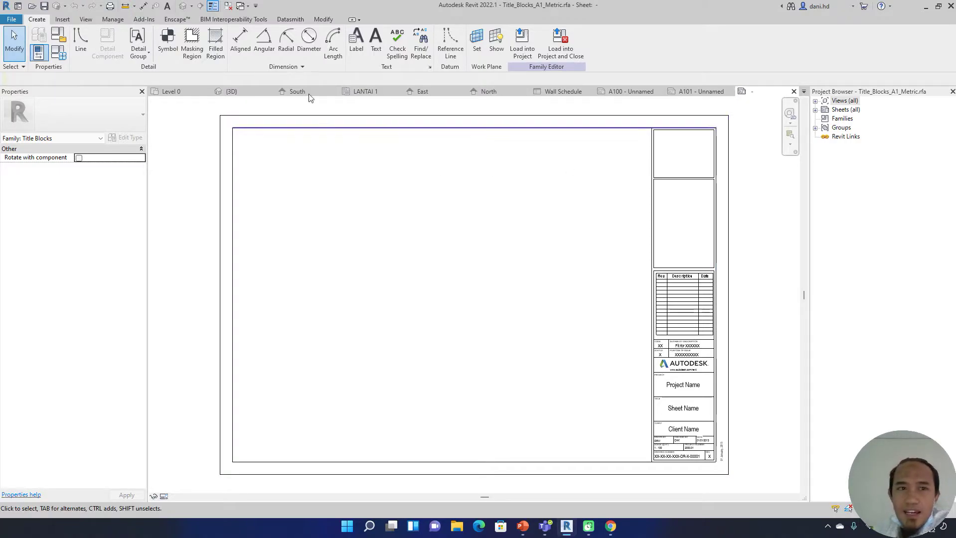
Save the title block family as a separate family file named Title_Blocks_A1_YODYA.
{"action": "left_click", "coordinate": [12, 19]}
{"action": "mouse_move", "coordinate": [35, 136]}
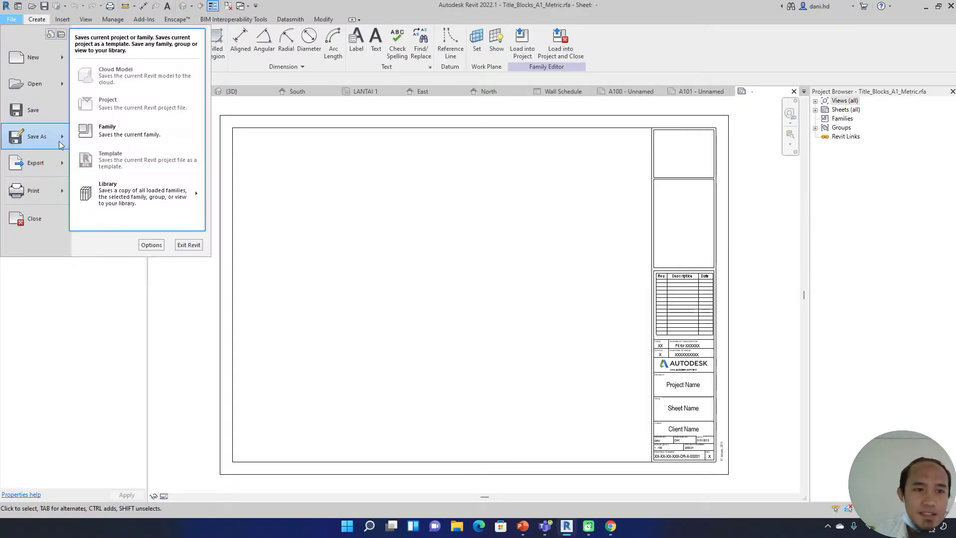
{"action": "left_click", "coordinate": [116, 130]}
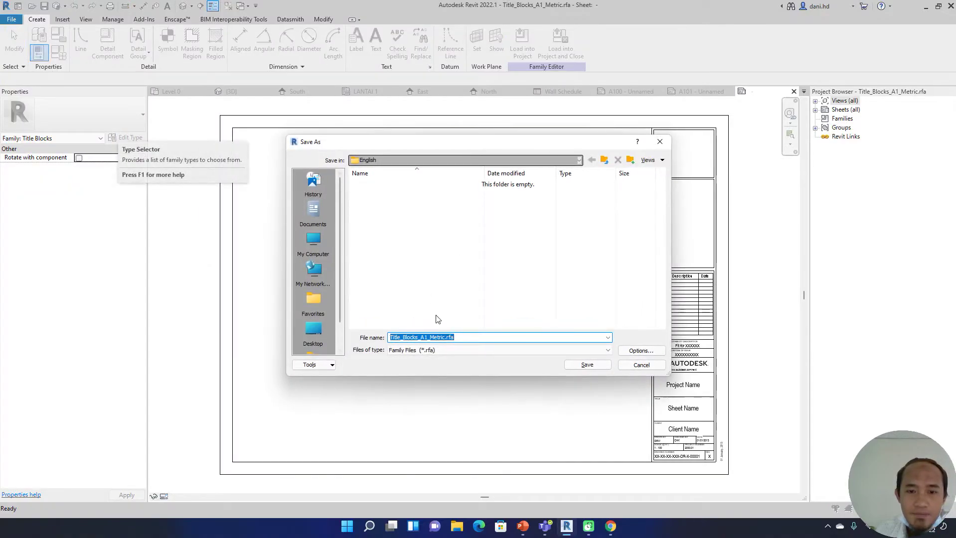
{"action": "left_click", "coordinate": [454, 338]}
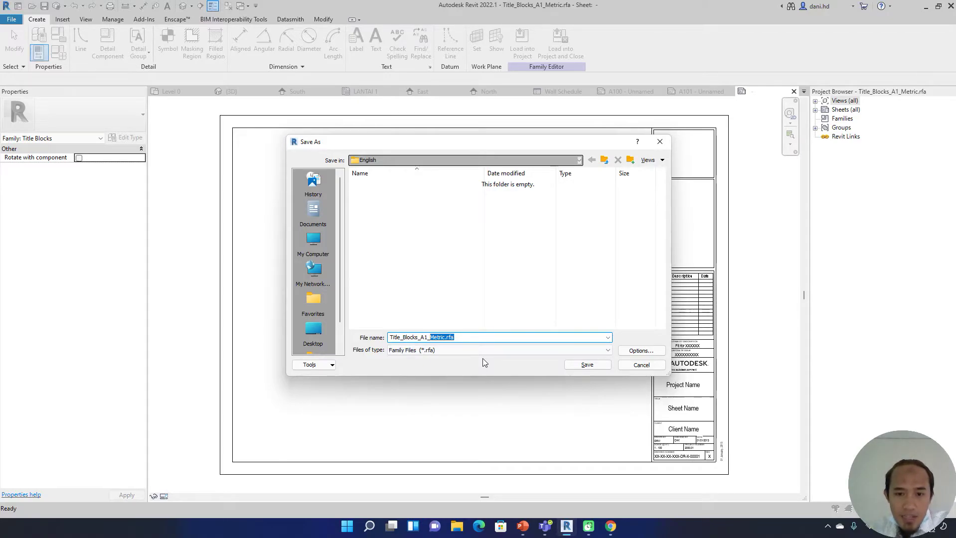
{"action": "type", "text": "Y"}
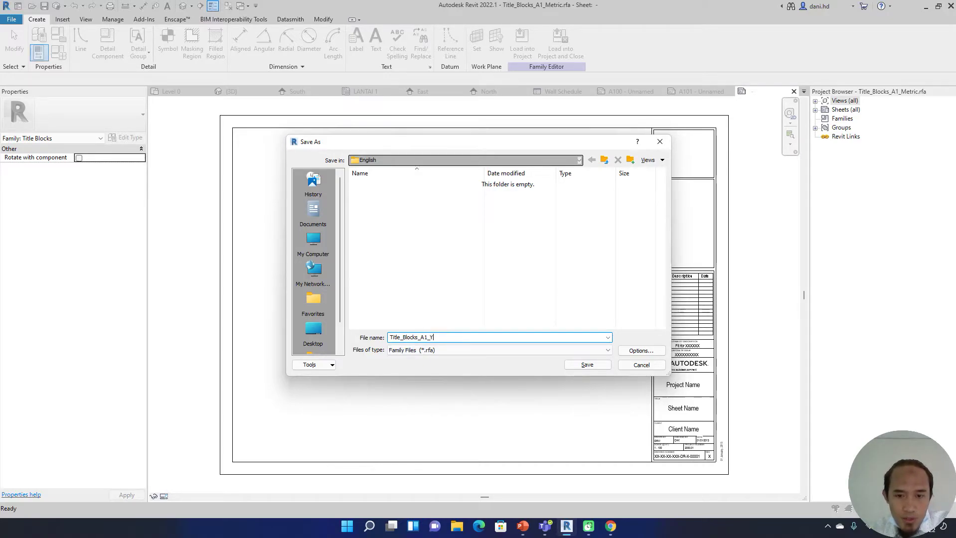
{"action": "type", "text": "ODYA"}
{"action": "key", "text": "Return"}
Delete the Autodesk logo and the web address text below it from the title block.
{"action": "scroll", "coordinate": [683, 375], "scroll_direction": "up", "scroll_amount": 3}
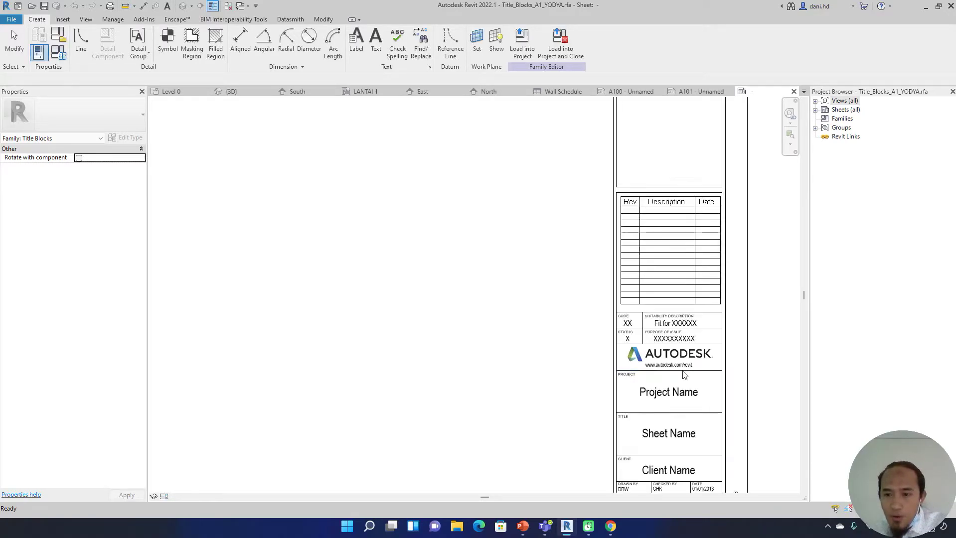
{"action": "scroll", "coordinate": [683, 375], "scroll_direction": "up", "scroll_amount": 1}
{"action": "left_click", "coordinate": [658, 351]}
{"action": "key", "text": "Delete"}
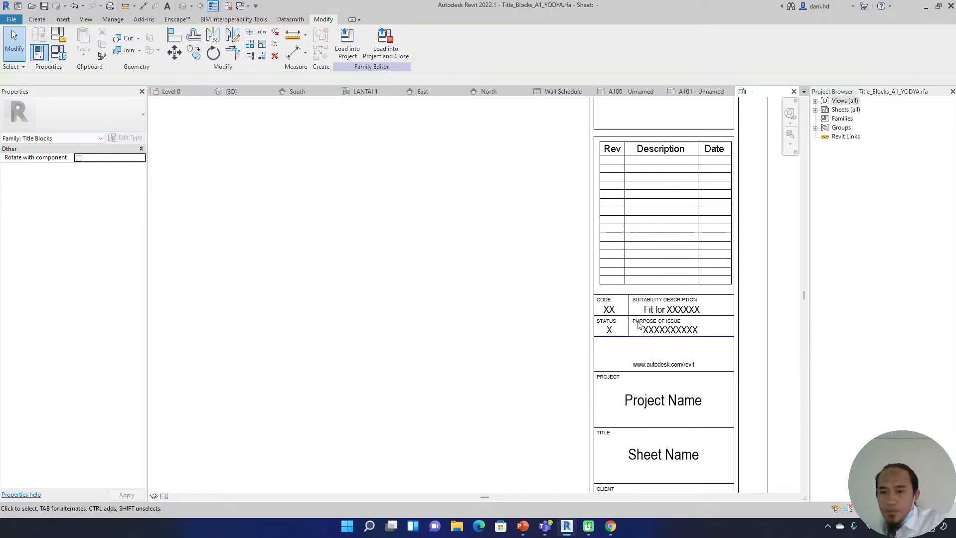
{"action": "left_click", "coordinate": [667, 367]}
{"action": "key", "text": "Delete"}
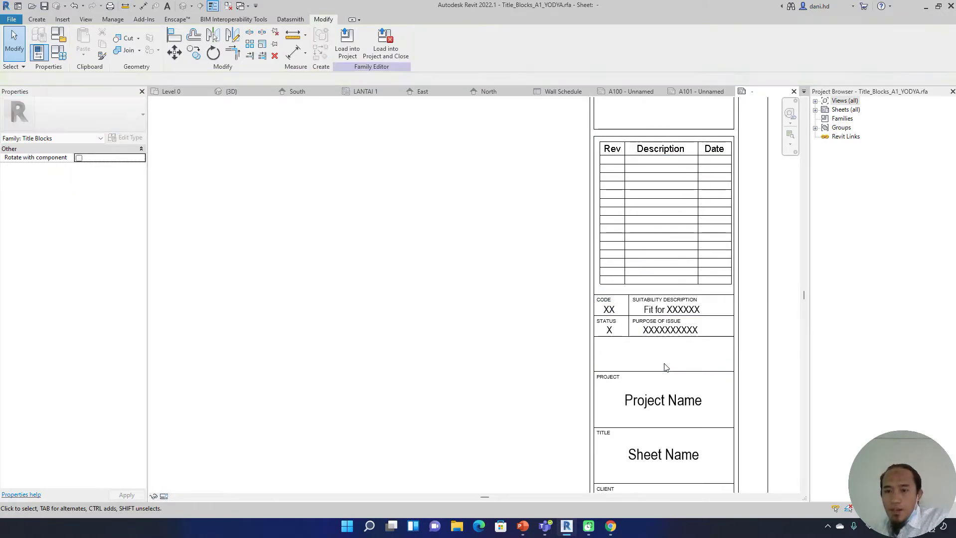
Load the edited title block family into the project and close it without saving the file changes.
{"action": "scroll", "coordinate": [578, 299], "scroll_direction": "down", "scroll_amount": 5}
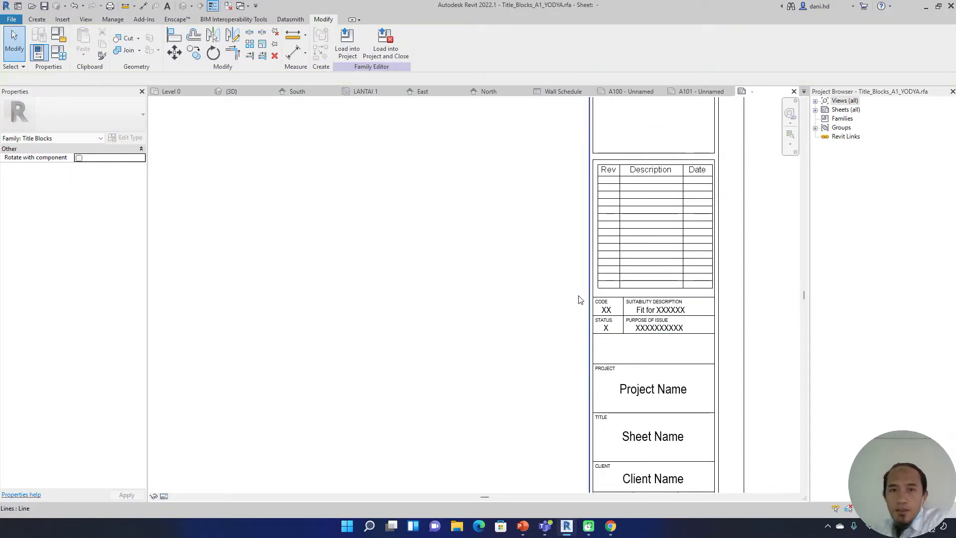
{"action": "left_click", "coordinate": [391, 55]}
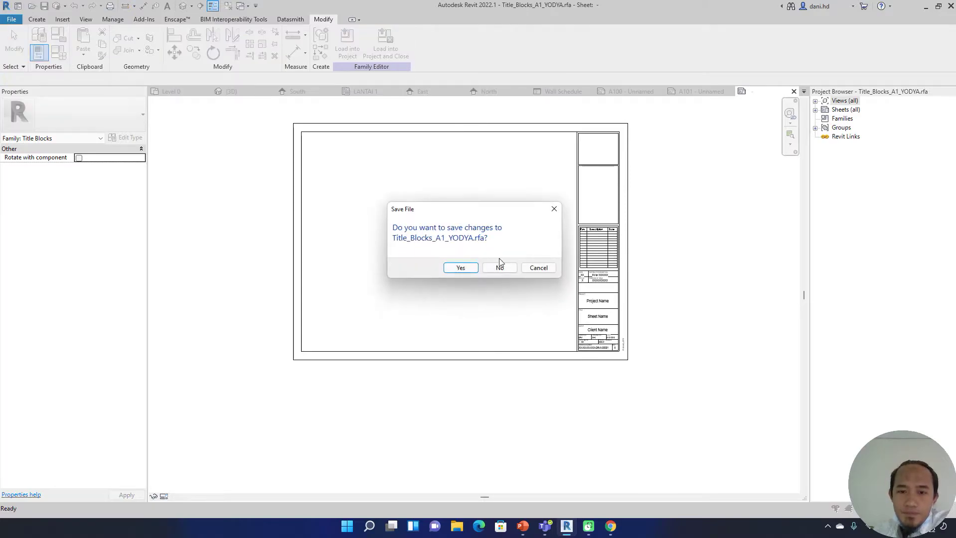
{"action": "left_click", "coordinate": [501, 268]}
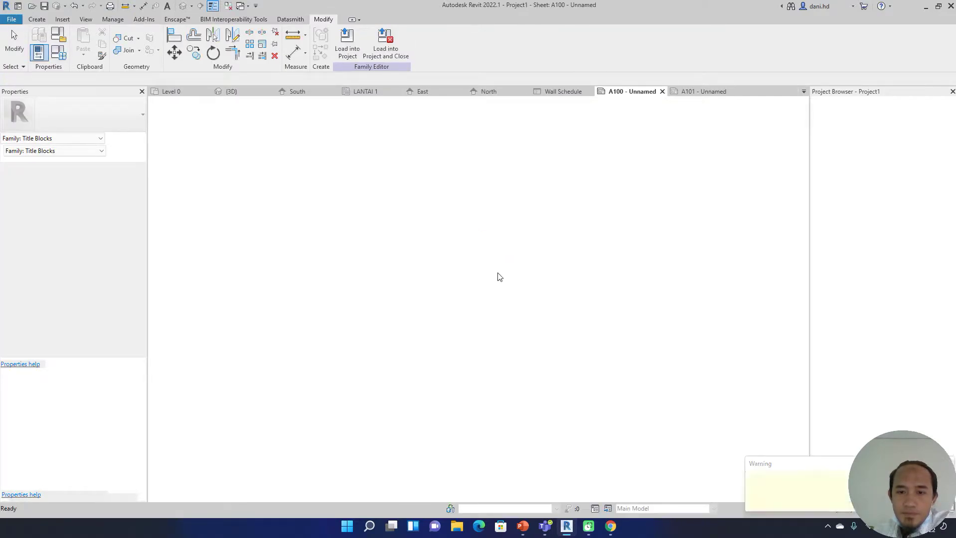
{"action": "scroll", "coordinate": [717, 276], "scroll_direction": "down", "scroll_amount": 2}
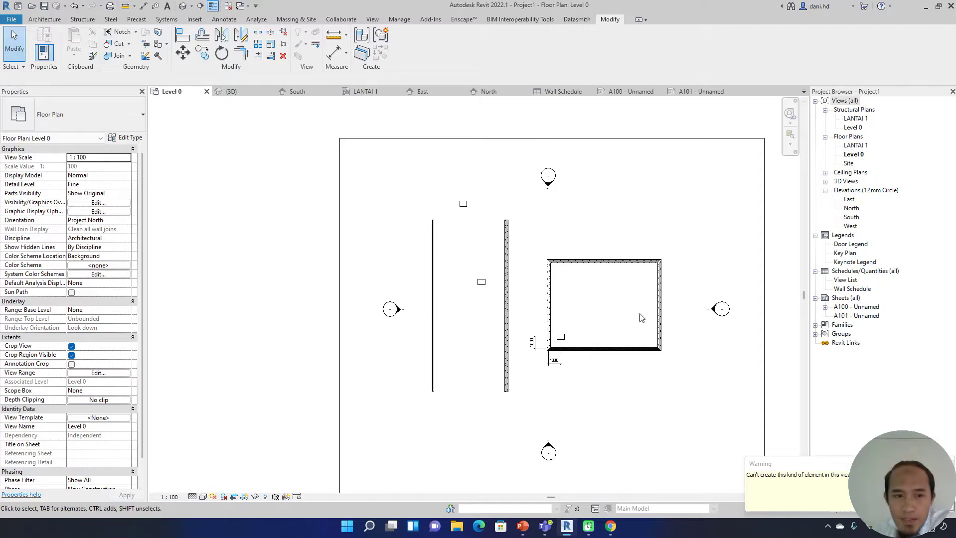
{"action": "scroll", "coordinate": [695, 281], "scroll_direction": "down", "scroll_amount": 3}
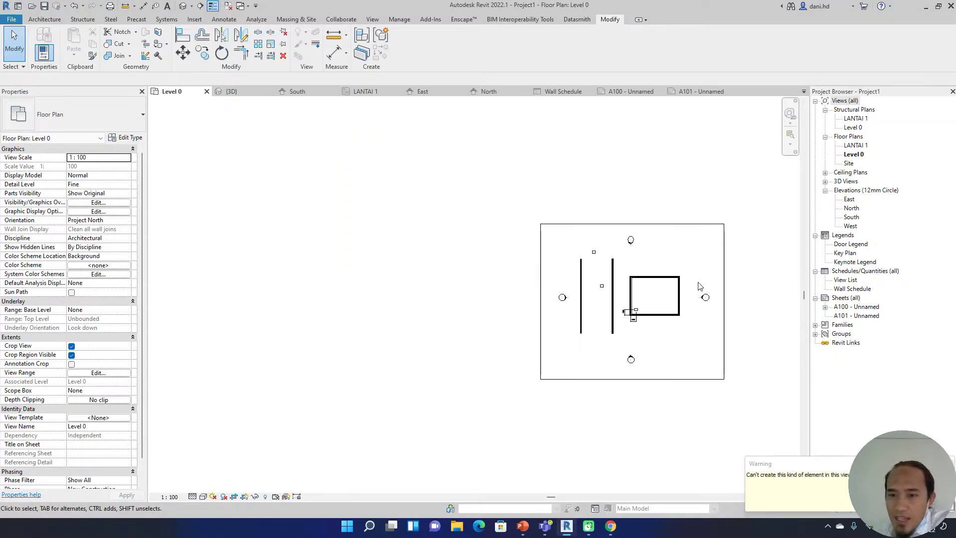
Switch the title block on sheet A100 to the Standard type of Title_Blocks_A1_YODYA.
{"action": "double_click", "coordinate": [856, 306]}
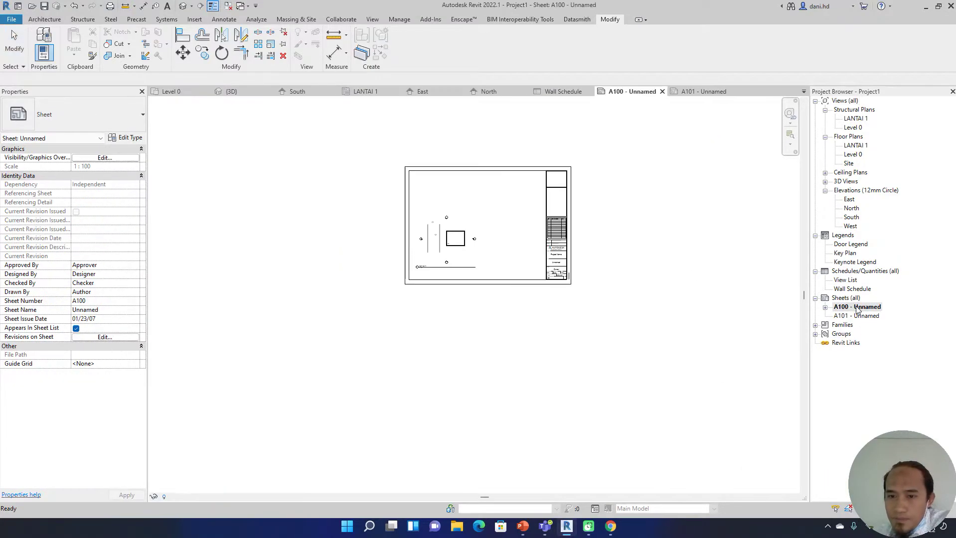
{"action": "left_click", "coordinate": [570, 234]}
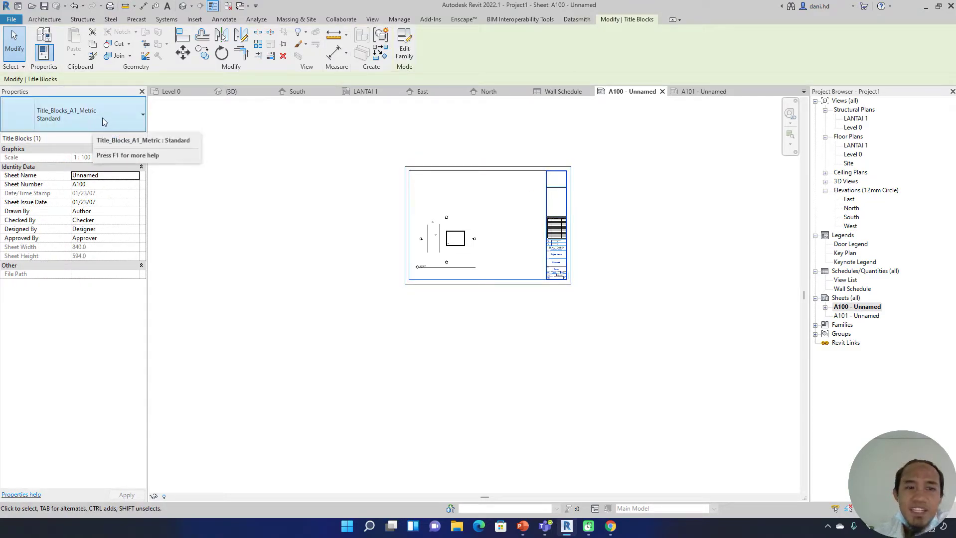
{"action": "left_click", "coordinate": [118, 123]}
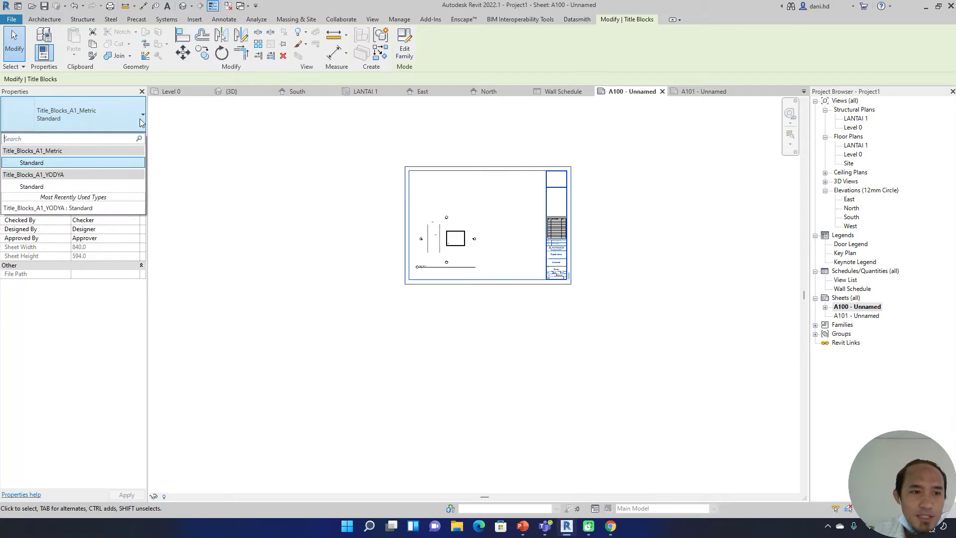
{"action": "left_click", "coordinate": [31, 186]}
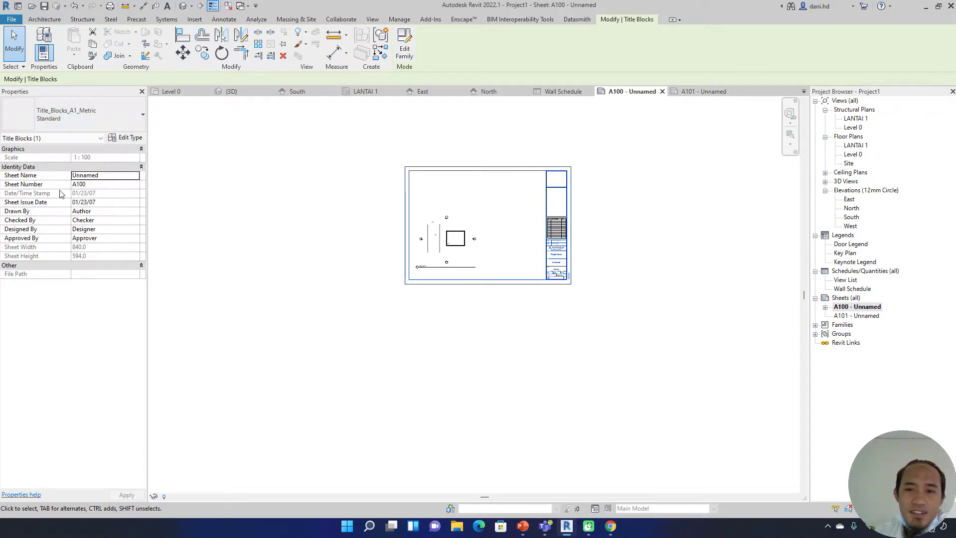
{"action": "scroll", "coordinate": [570, 249], "scroll_direction": "up", "scroll_amount": 2}
{"action": "scroll", "coordinate": [570, 249], "scroll_direction": "up", "scroll_amount": 4}
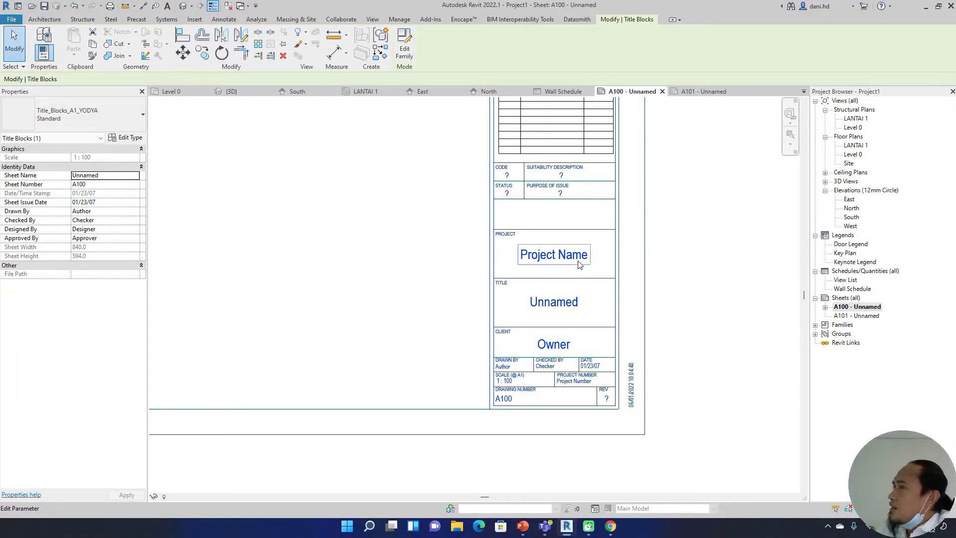
Check the editable sheet title and the other label fields in sheet A100's title block without changing them.
{"action": "left_click", "coordinate": [568, 306]}
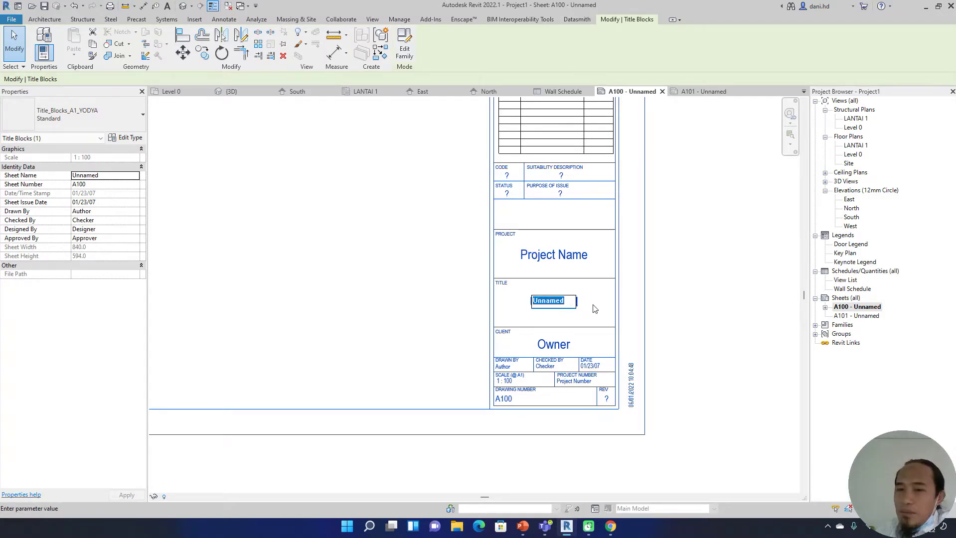
{"action": "left_click", "coordinate": [652, 292]}
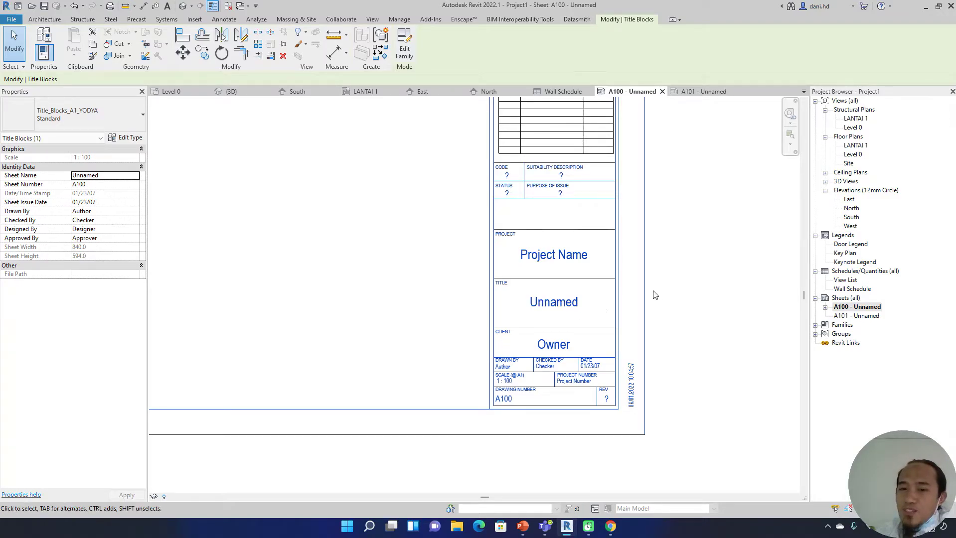
{"action": "left_click", "coordinate": [720, 262]}
{"action": "left_click", "coordinate": [618, 243]}
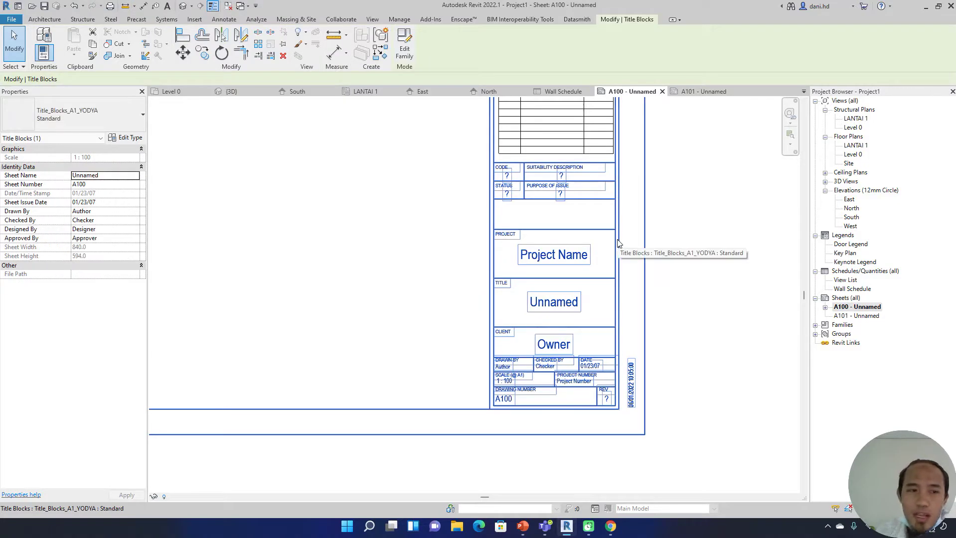
{"action": "middle_click_drag", "start_coordinate": [547, 218], "coordinate": [574, 243]}
{"action": "scroll", "coordinate": [598, 227], "scroll_direction": "up", "scroll_amount": 3}
{"action": "left_click", "coordinate": [747, 262]}
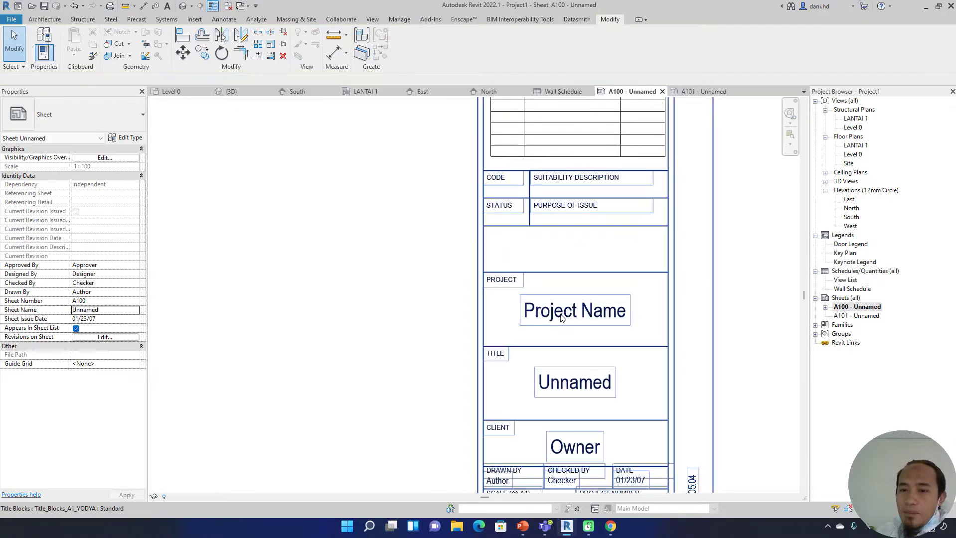
{"action": "left_click", "coordinate": [654, 322]}
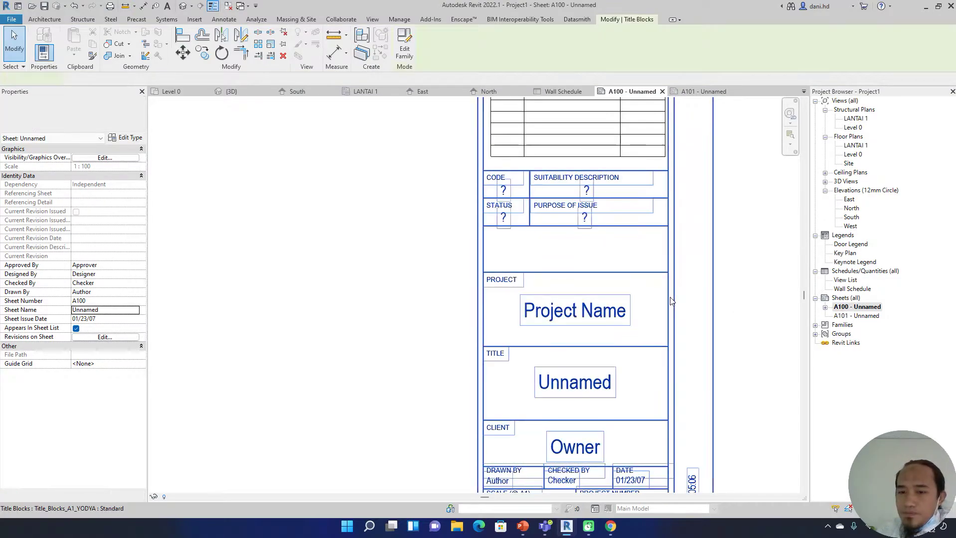
Review the Project Information parameters, including client name, project name and project number, and close them without changes.
{"action": "left_click", "coordinate": [399, 20]}
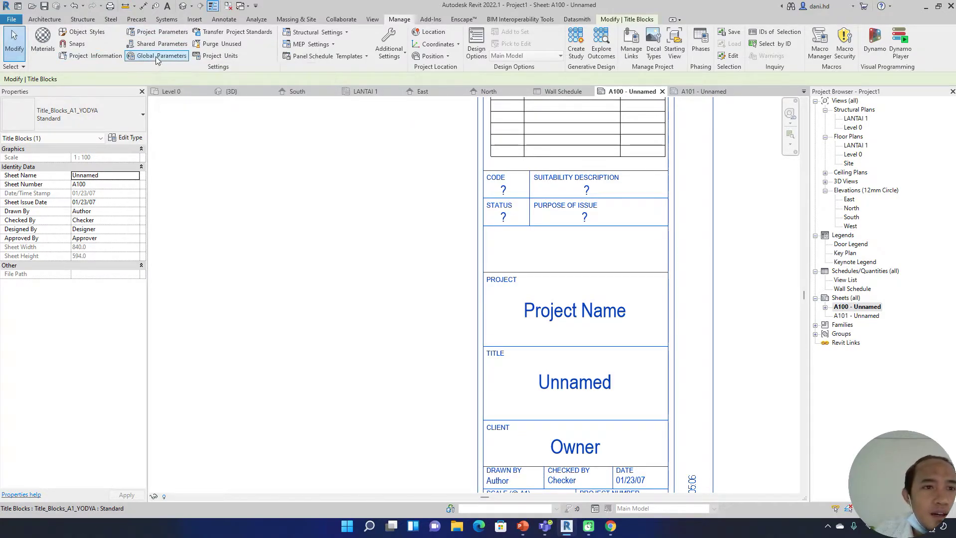
{"action": "left_click", "coordinate": [112, 57]}
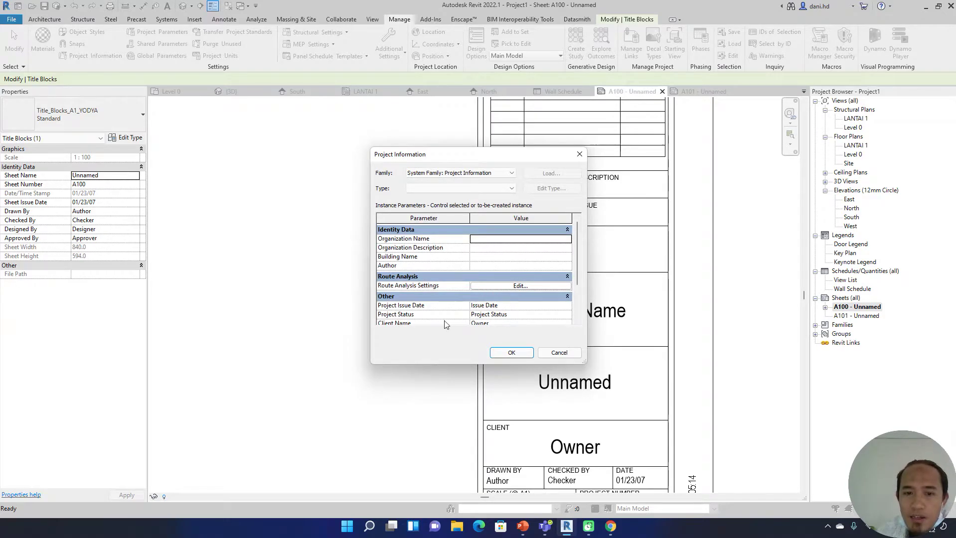
{"action": "scroll", "coordinate": [476, 311], "scroll_direction": "down", "scroll_amount": 1}
{"action": "scroll", "coordinate": [492, 309], "scroll_direction": "down", "scroll_amount": 1}
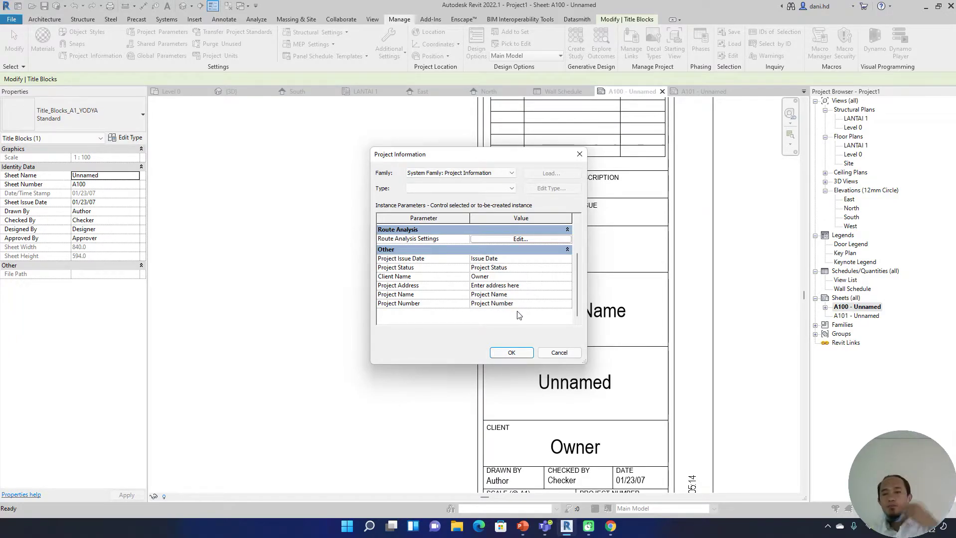
{"action": "left_click", "coordinate": [579, 154]}
{"action": "scroll", "coordinate": [479, 299], "scroll_direction": "down", "scroll_amount": 5}
{"action": "key", "text": "Escape"}
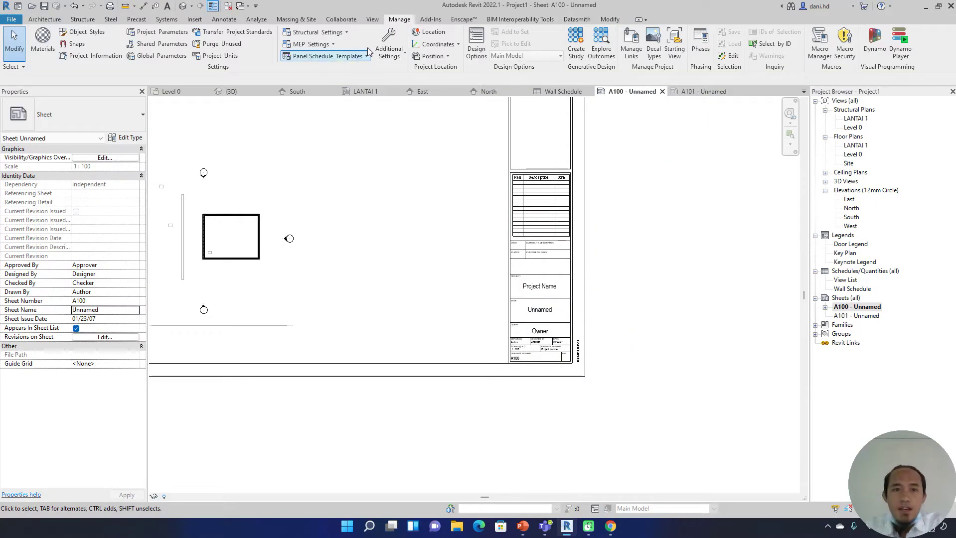
{"action": "left_click", "coordinate": [374, 20]}
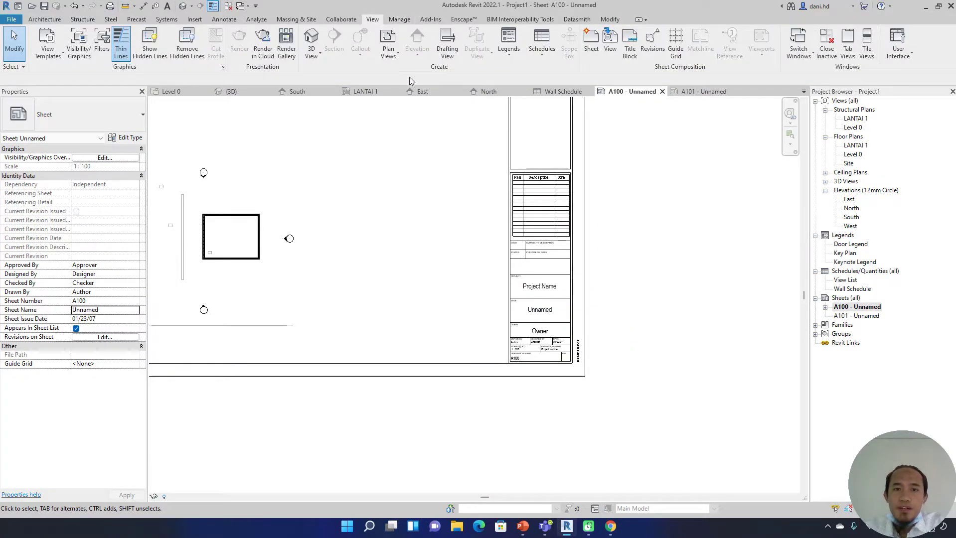
{"action": "left_click", "coordinate": [388, 47]}
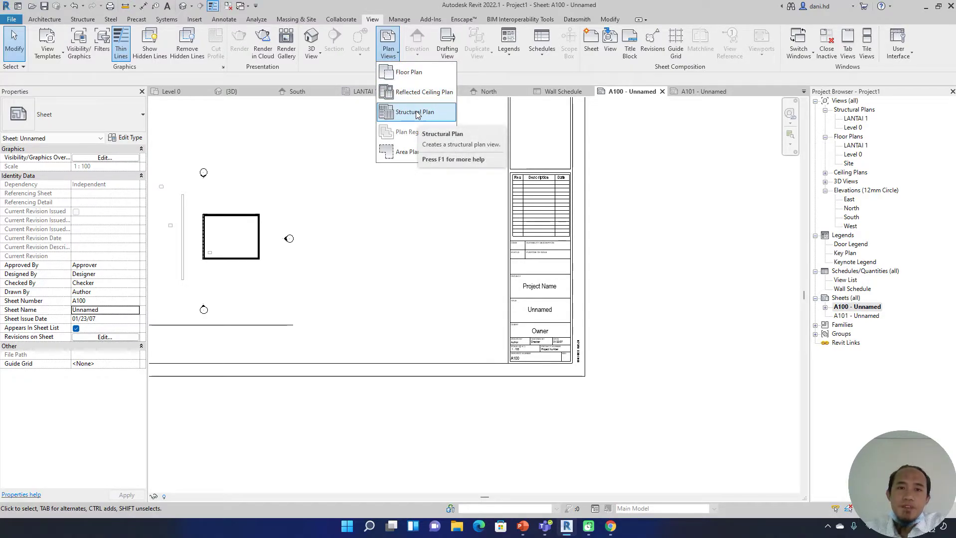
{"action": "left_click", "coordinate": [394, 56]}
{"action": "left_click", "coordinate": [394, 56]}
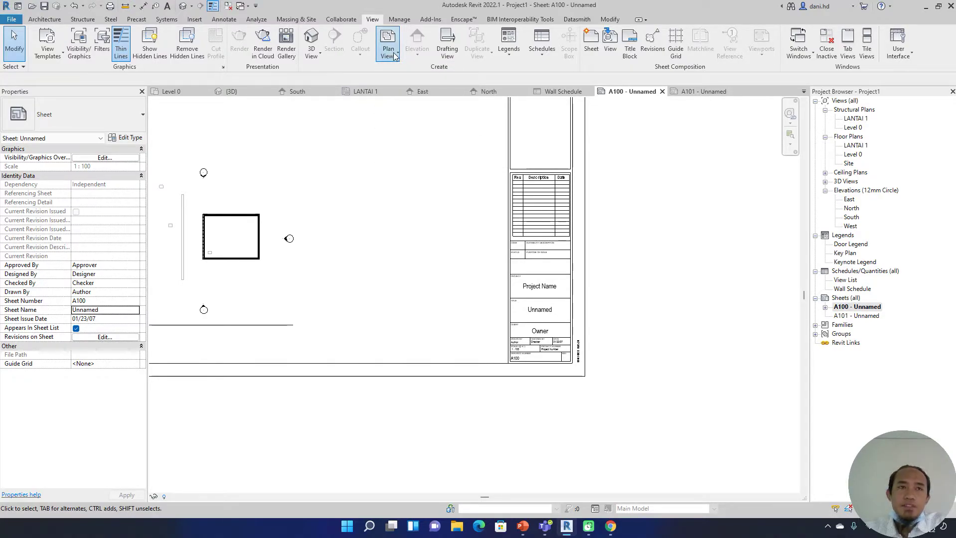
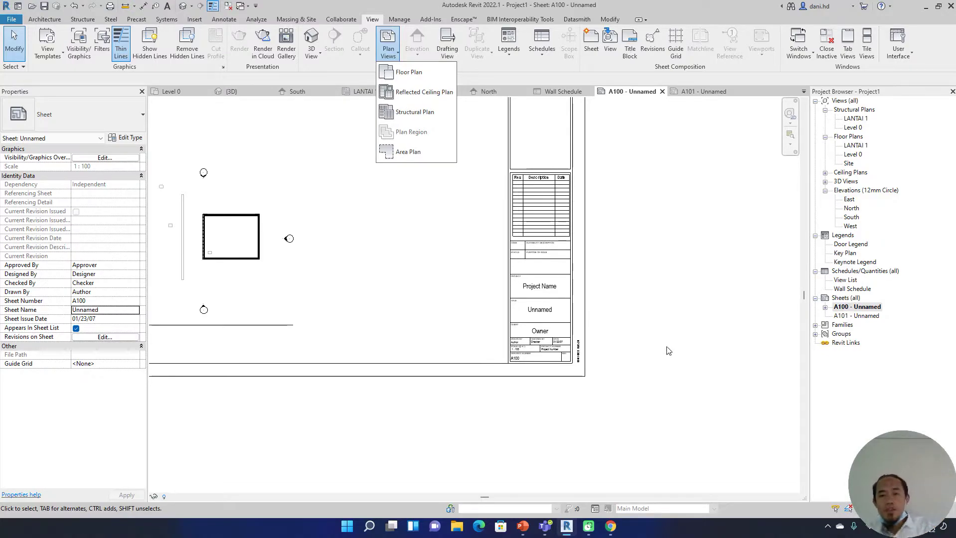
{"action": "left_click", "coordinate": [847, 333]}
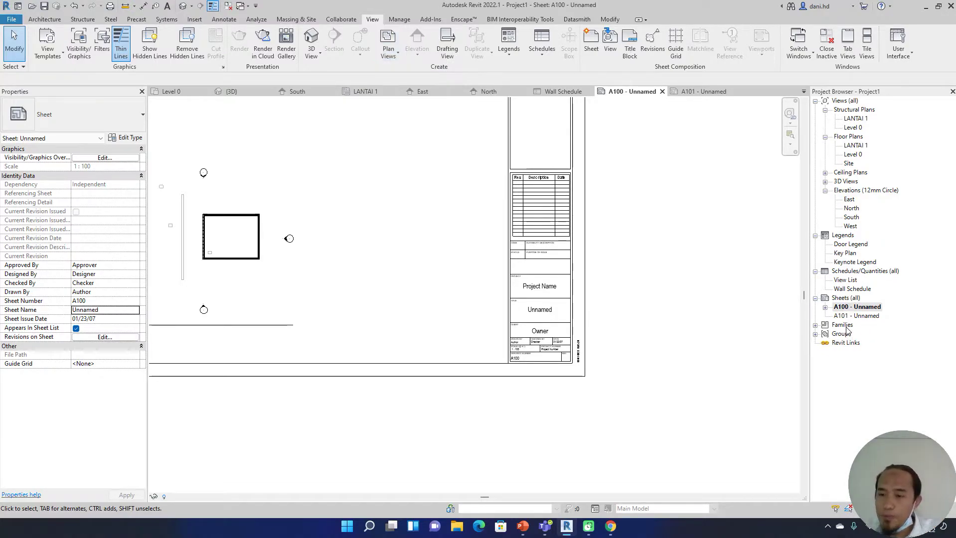
Fit sheet A100 in the view and look through the project's family categories down to Windows.
{"action": "key", "text": "z"}
{"action": "key", "text": "f"}
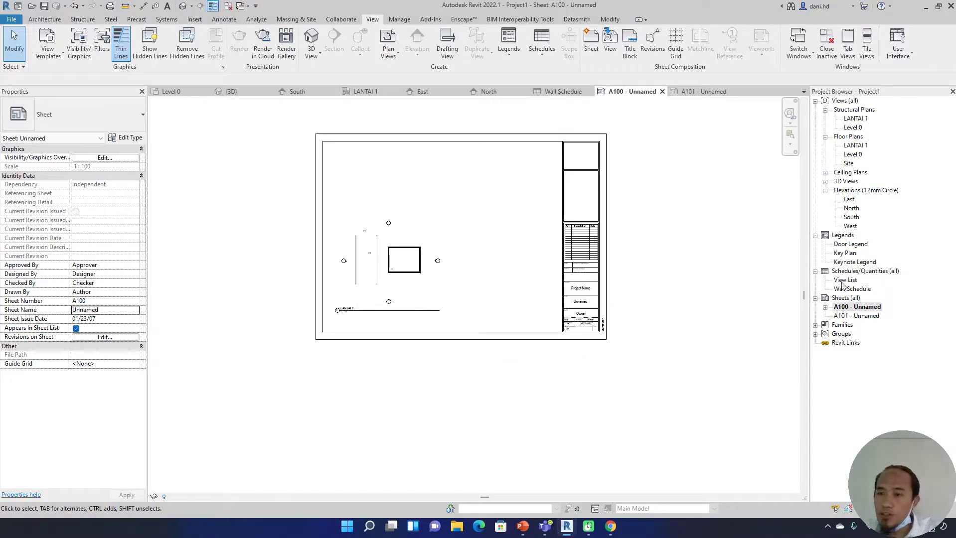
{"action": "double_click", "coordinate": [844, 325]}
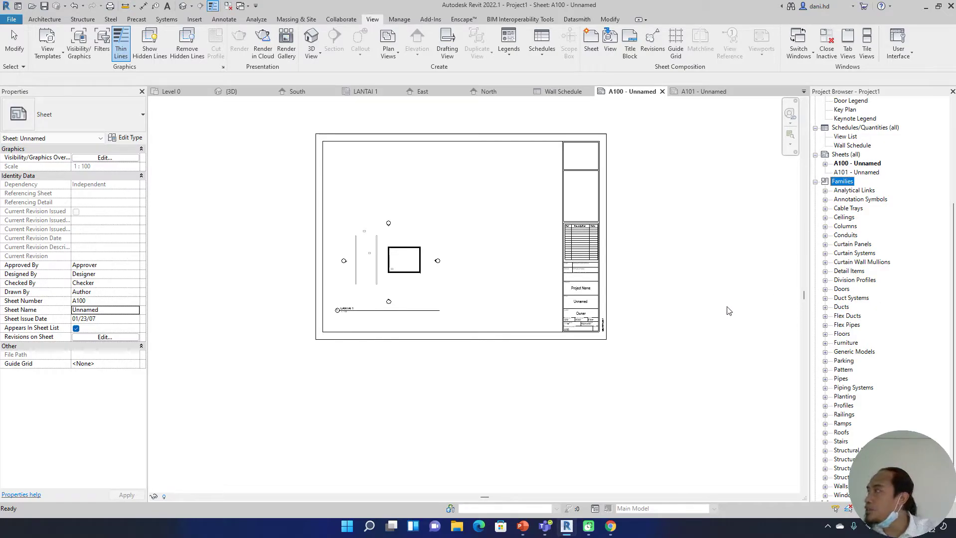
{"action": "scroll", "coordinate": [852, 271], "scroll_direction": "down", "scroll_amount": 2}
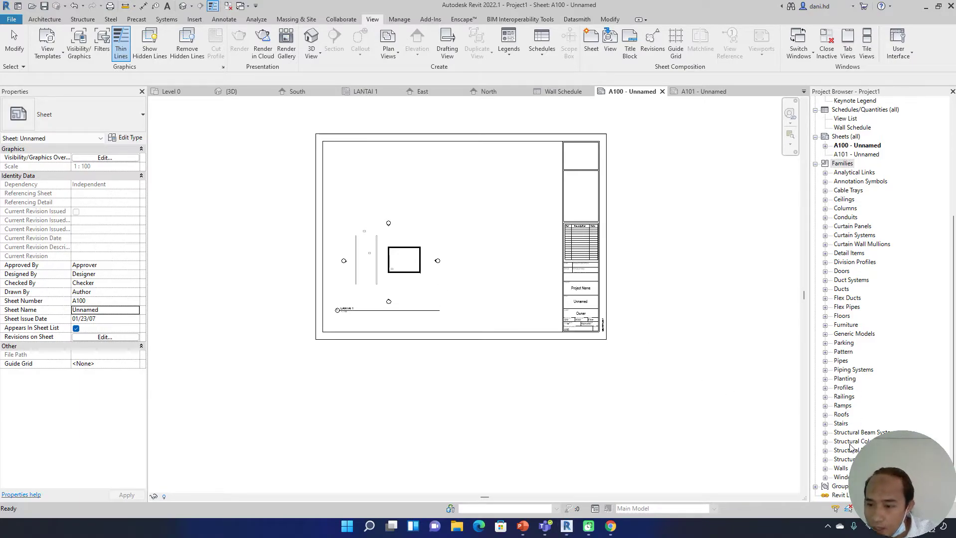
{"action": "left_click", "coordinate": [840, 479]}
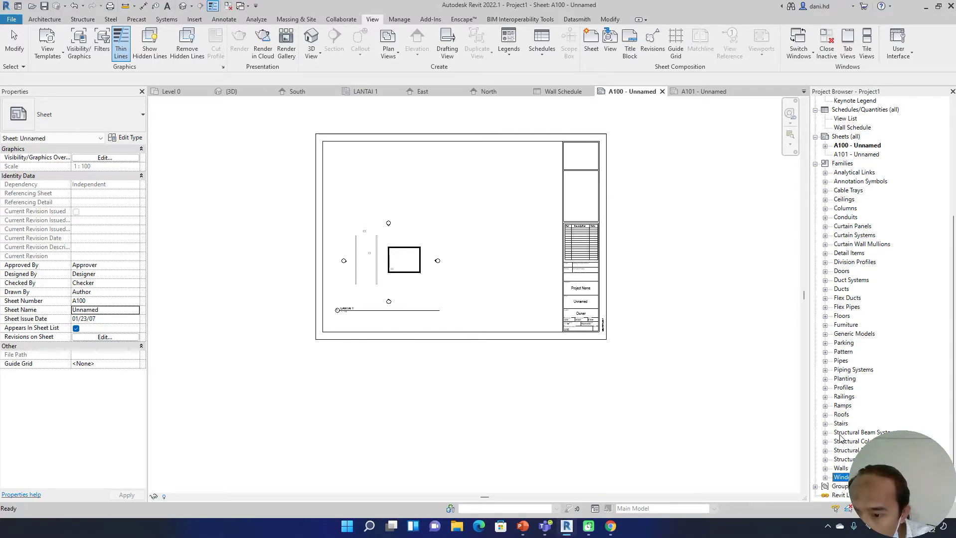
Examine the project's family categories, expanding Windows and Analytical Links, and check the title block's properties on sheet A100.
{"action": "scroll", "coordinate": [858, 296], "scroll_direction": "up", "scroll_amount": 1}
{"action": "scroll", "coordinate": [857, 239], "scroll_direction": "down", "scroll_amount": 1}
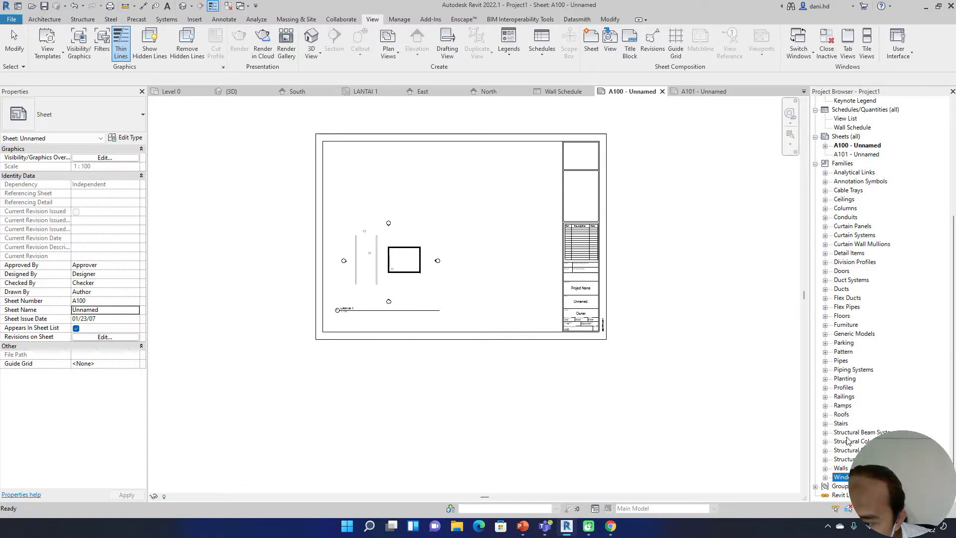
{"action": "left_click", "coordinate": [825, 477]}
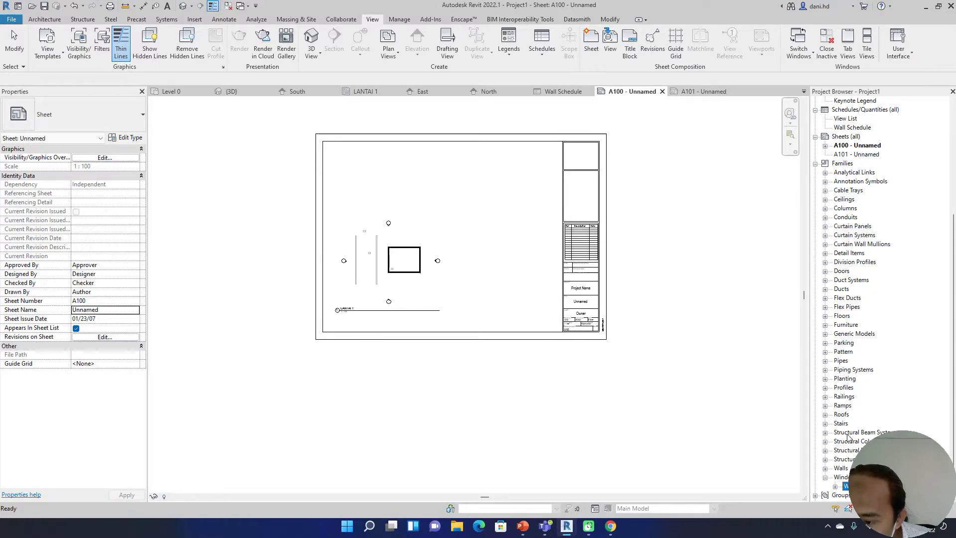
{"action": "scroll", "coordinate": [848, 426], "scroll_direction": "up", "scroll_amount": 3}
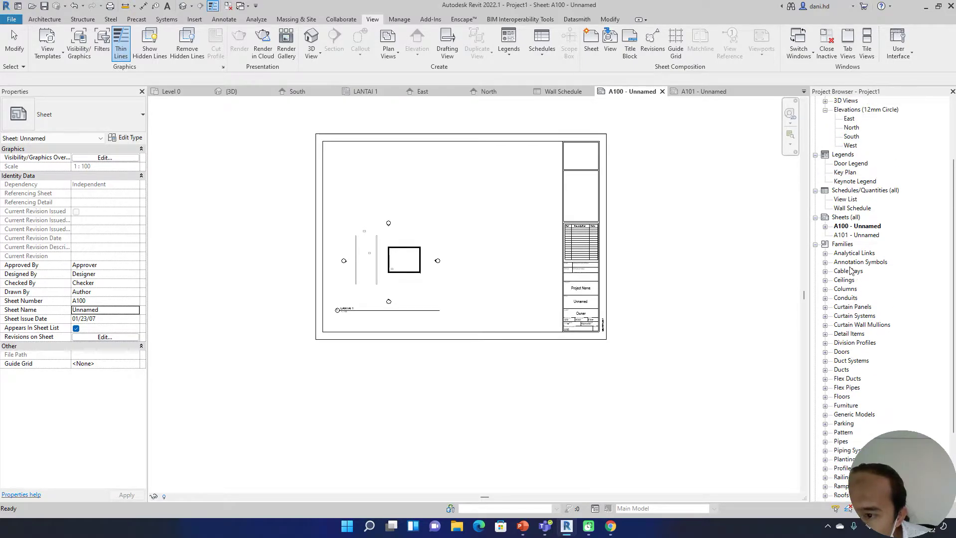
{"action": "left_click", "coordinate": [825, 253]}
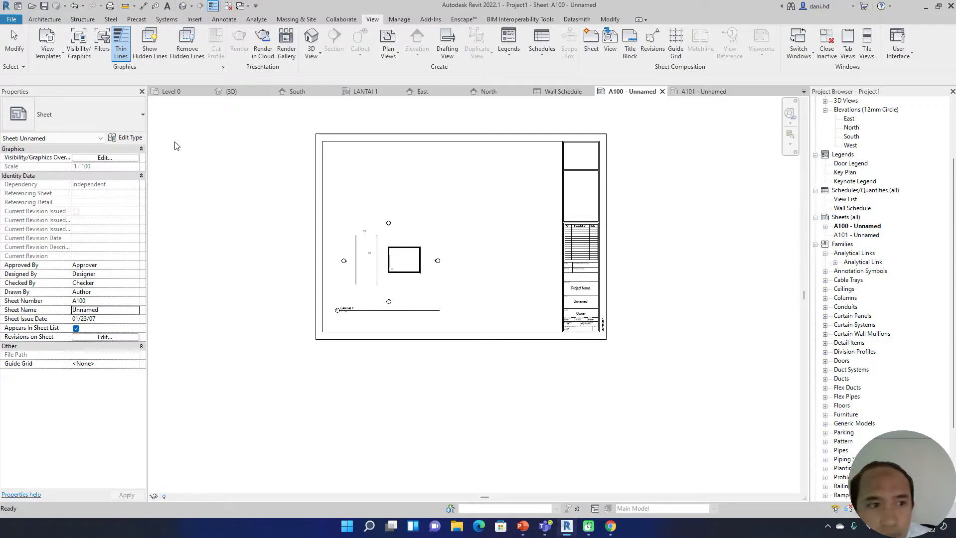
{"action": "left_click", "coordinate": [594, 171]}
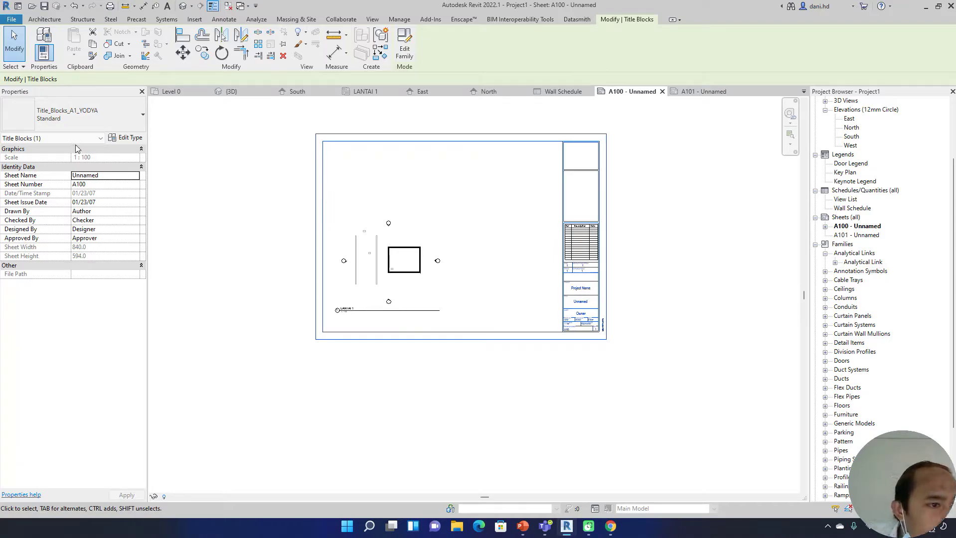
{"action": "scroll", "coordinate": [852, 408], "scroll_direction": "down", "scroll_amount": 3}
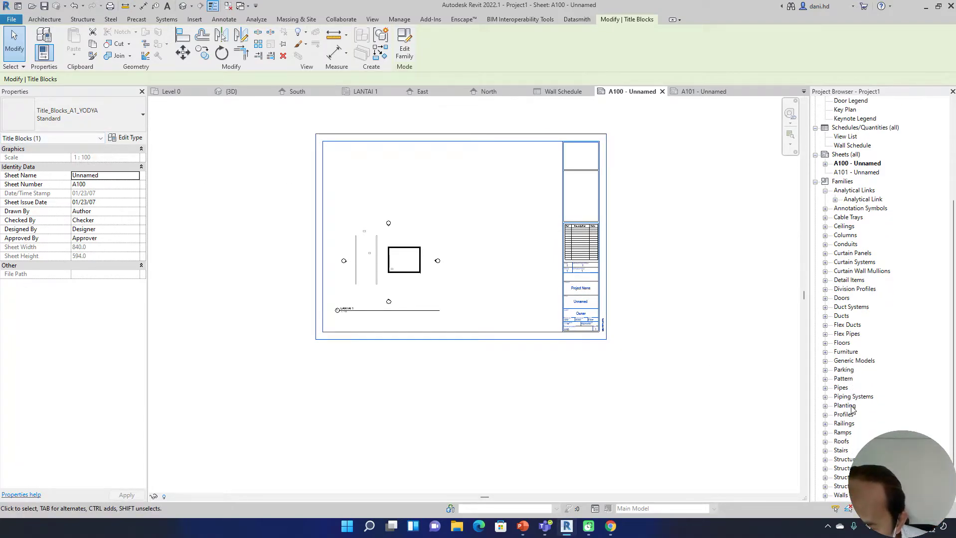
{"action": "scroll", "coordinate": [852, 408], "scroll_direction": "down", "scroll_amount": 2}
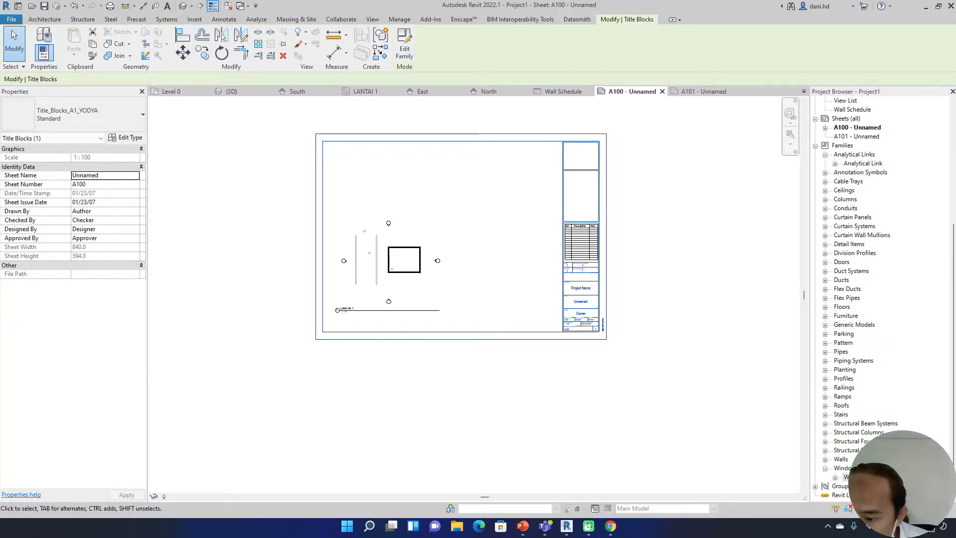
{"action": "left_click", "coordinate": [846, 451]}
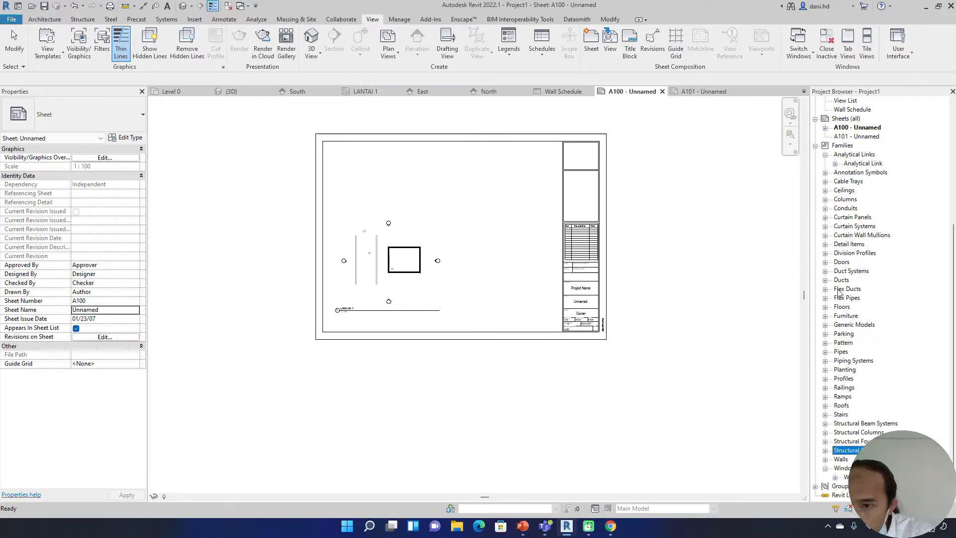
{"action": "left_click", "coordinate": [735, 303]}
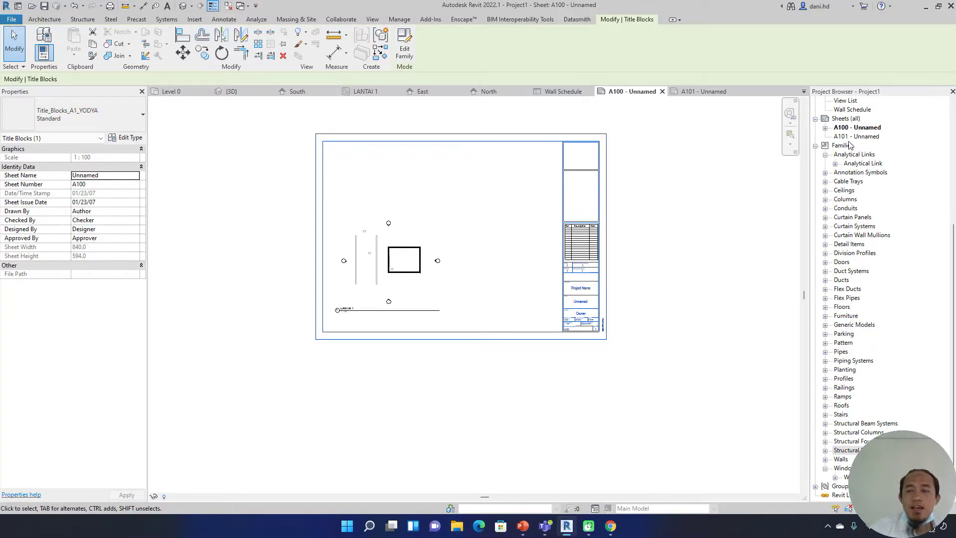
{"action": "scroll", "coordinate": [850, 144], "scroll_direction": "up", "scroll_amount": 1}
{"action": "scroll", "coordinate": [849, 145], "scroll_direction": "up", "scroll_amount": 2}
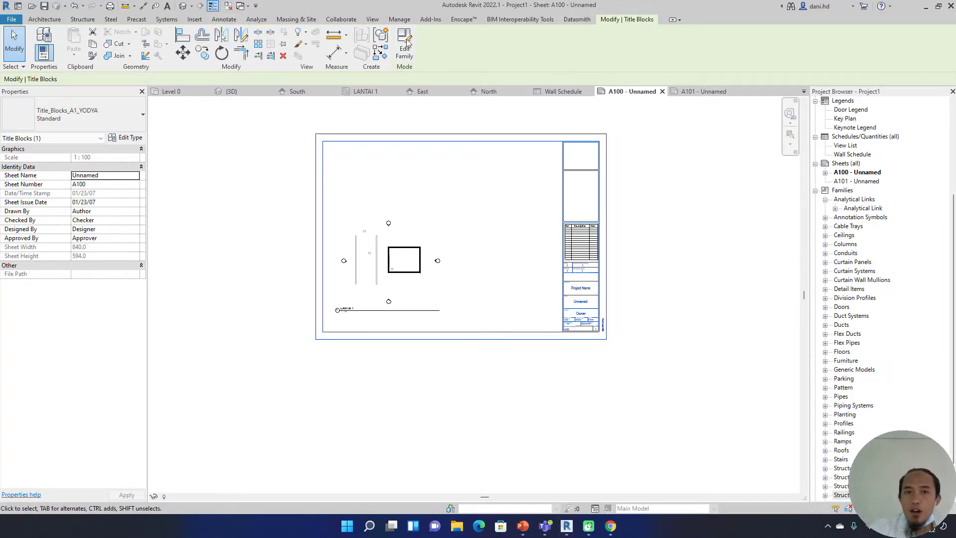
{"action": "scroll", "coordinate": [842, 149], "scroll_direction": "up", "scroll_amount": 2}
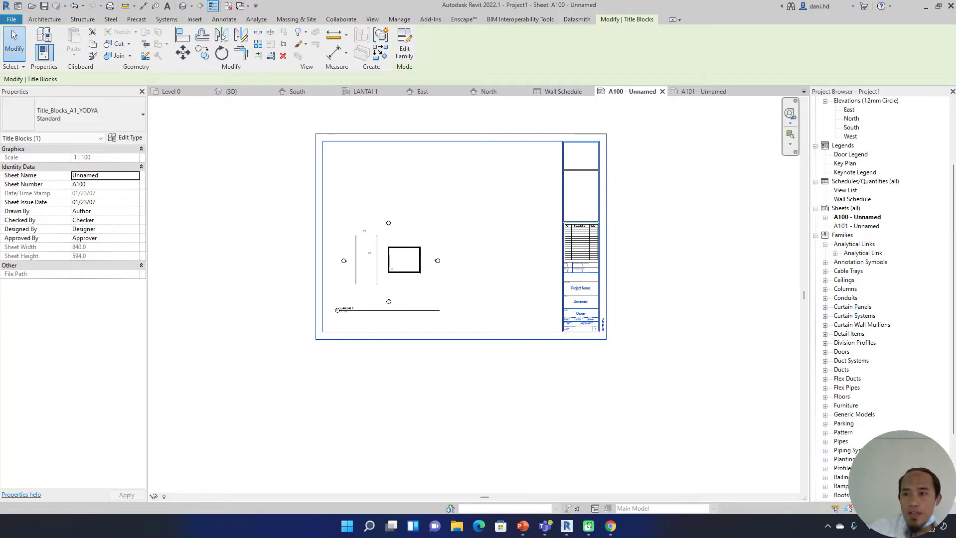
{"action": "key", "text": "Escape"}
Open the LANTAI 1 floor plan and view the Wall tool's placement options without drawing a wall.
{"action": "scroll", "coordinate": [847, 149], "scroll_direction": "up", "scroll_amount": 3}
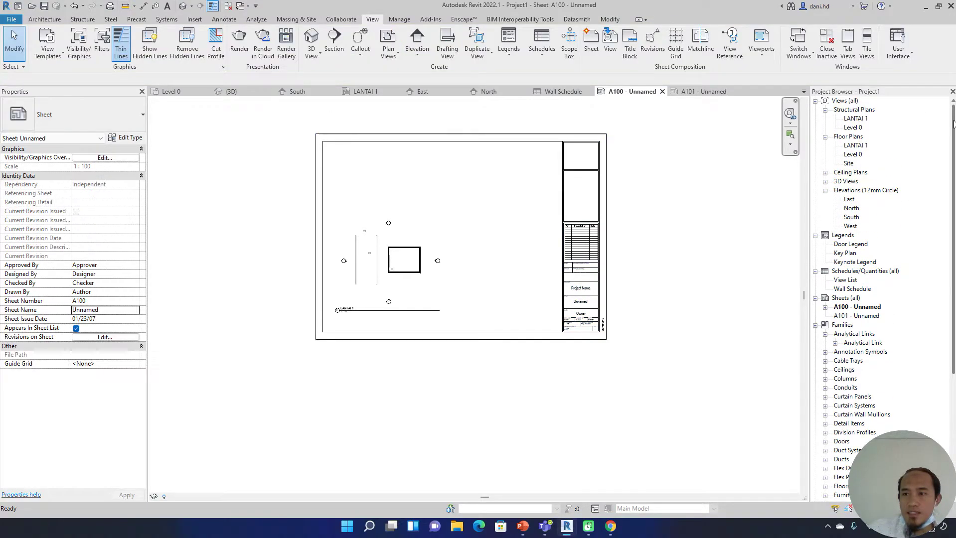
{"action": "left_click", "coordinate": [852, 146]}
{"action": "double_click", "coordinate": [855, 146]}
{"action": "scroll", "coordinate": [580, 226], "scroll_direction": "up", "scroll_amount": 3}
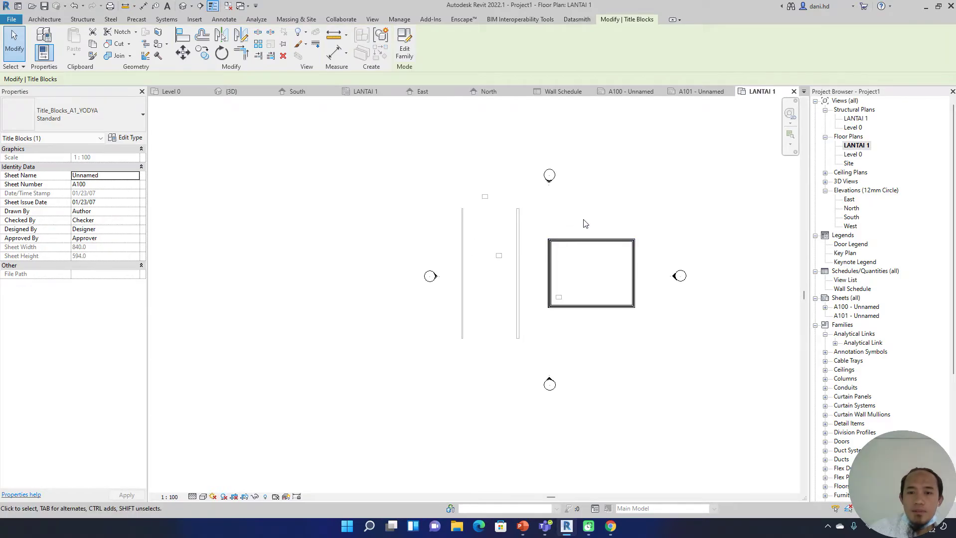
{"action": "left_click", "coordinate": [44, 19]}
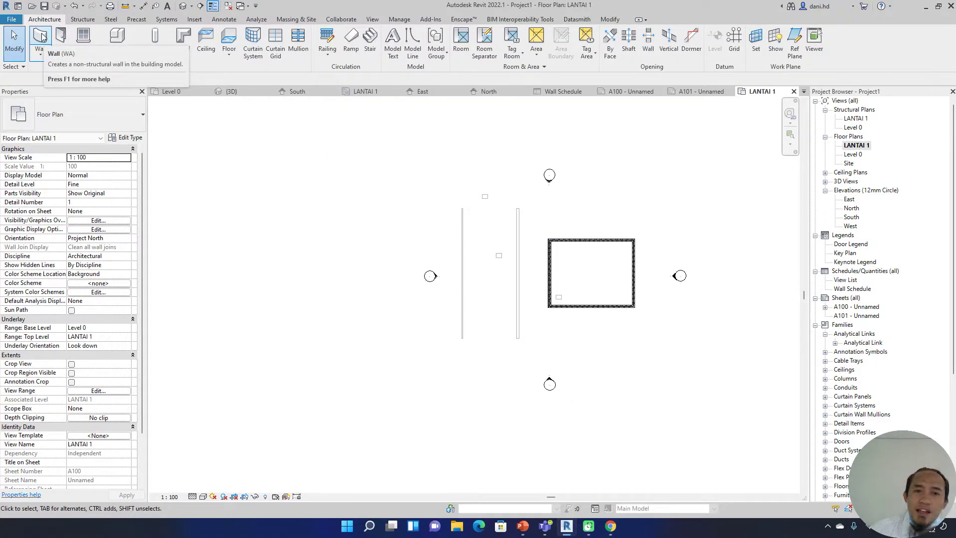
{"action": "left_click", "coordinate": [42, 37]}
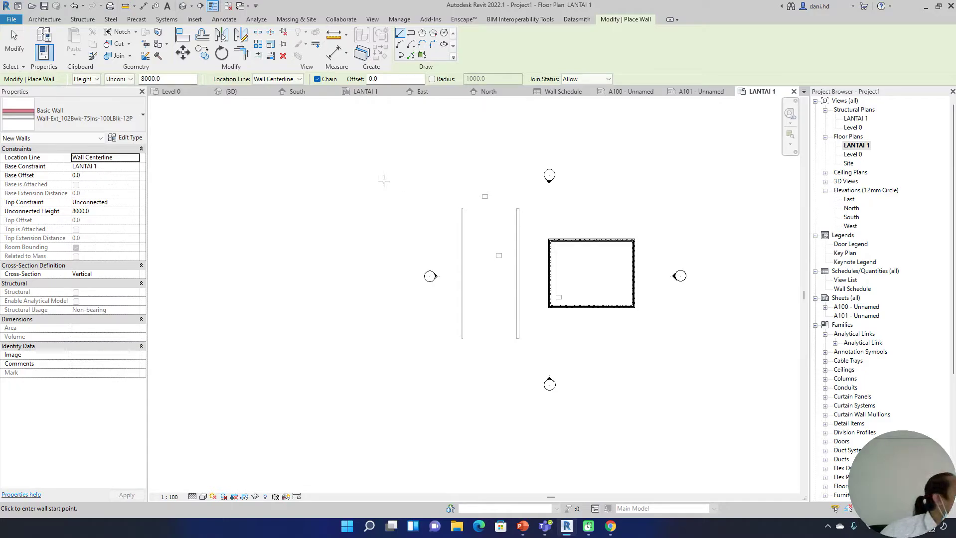
{"action": "key", "text": "Escape"}
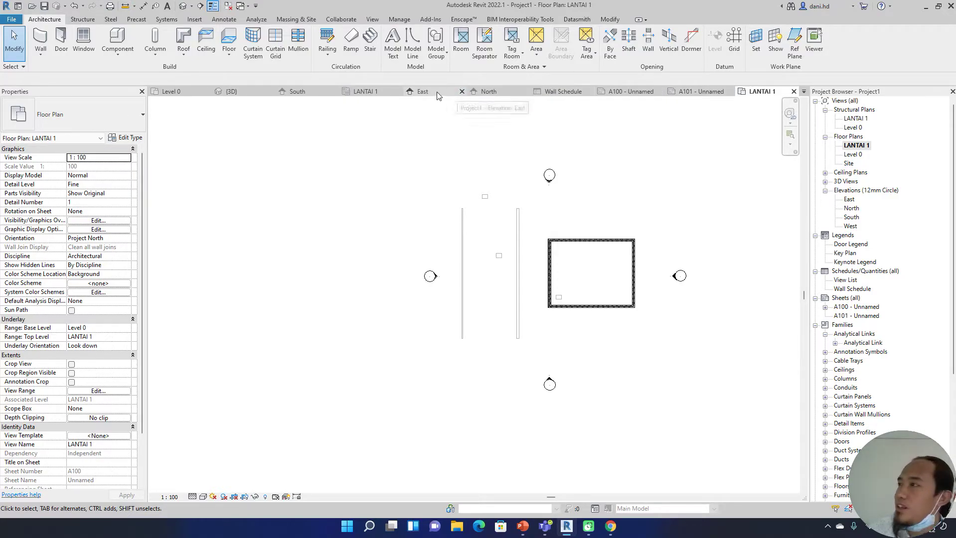
Look through the 3D, South and East views, return to the 3D view and close all inactive views.
{"action": "left_click", "coordinate": [252, 93]}
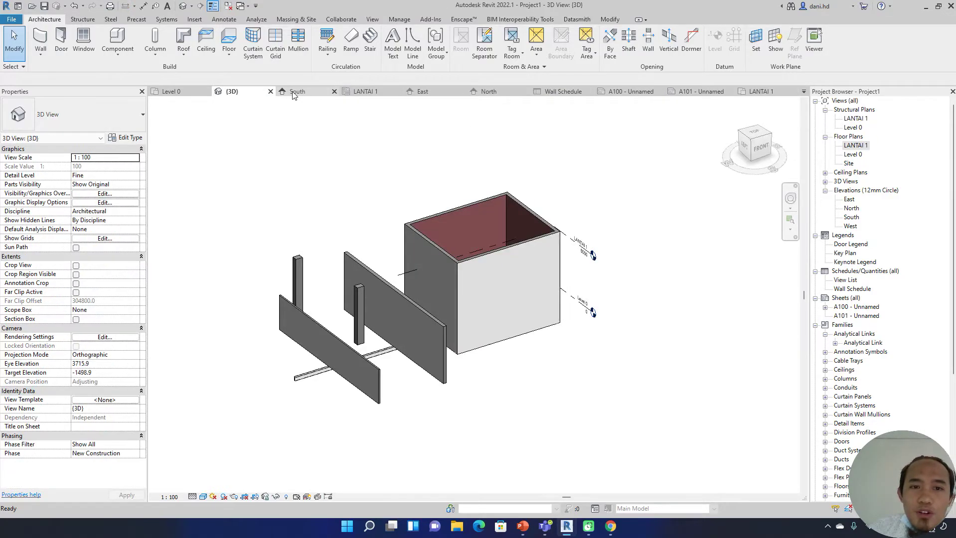
{"action": "left_click", "coordinate": [295, 91]}
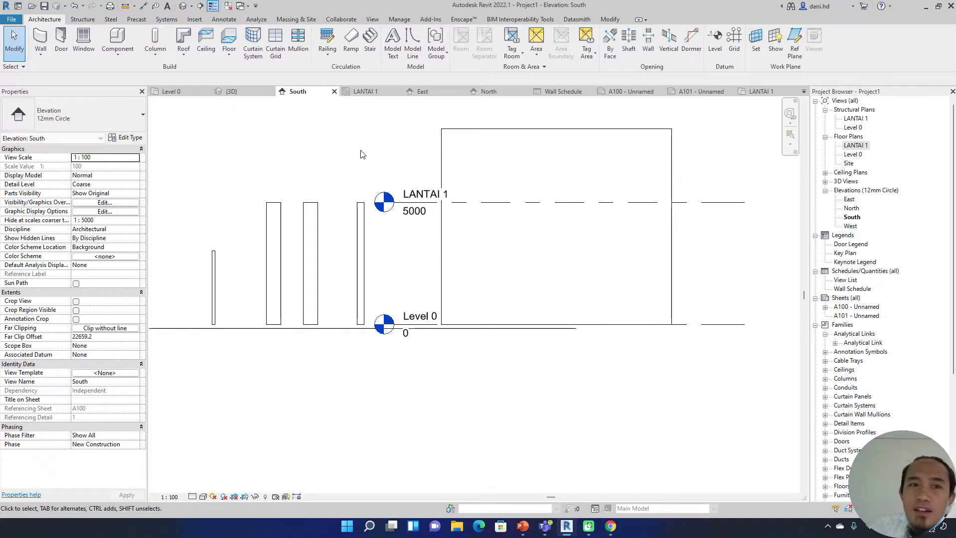
{"action": "left_click", "coordinate": [438, 94]}
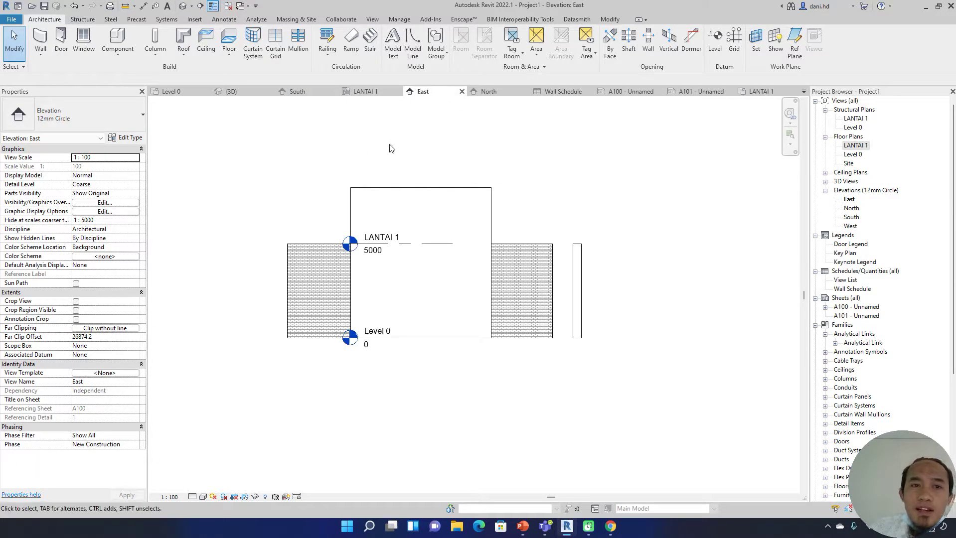
{"action": "left_click", "coordinate": [183, 5]}
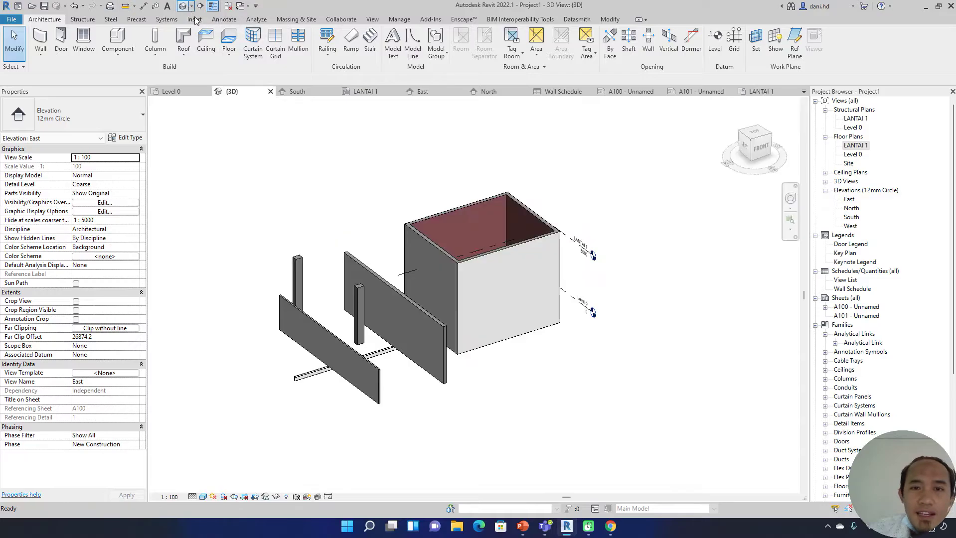
{"action": "left_click", "coordinate": [228, 7]}
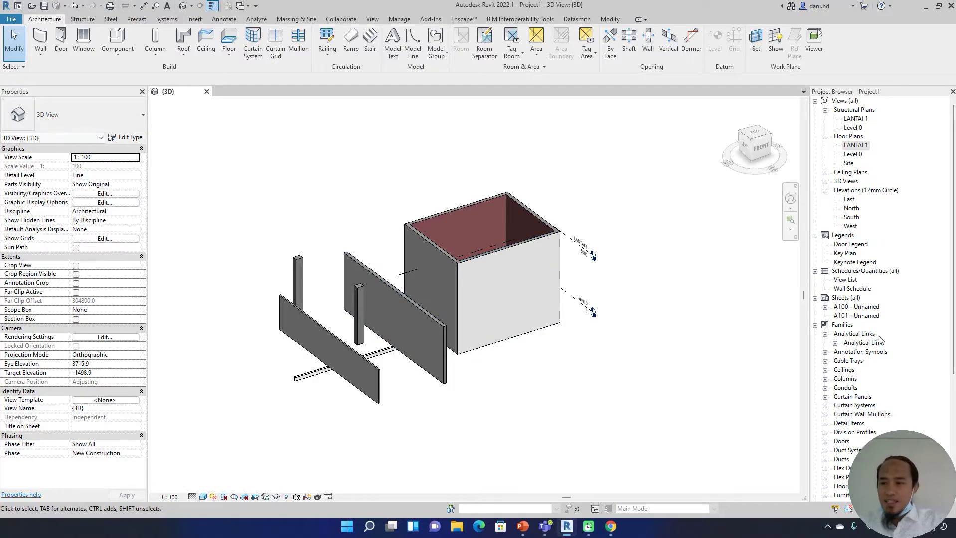
Open sheet A100, select its title block and check which architecture and structure tools are available on the sheet.
{"action": "scroll", "coordinate": [847, 394], "scroll_direction": "down", "scroll_amount": 4}
{"action": "scroll", "coordinate": [841, 294], "scroll_direction": "up", "scroll_amount": 1}
{"action": "scroll", "coordinate": [763, 261], "scroll_direction": "up", "scroll_amount": 3}
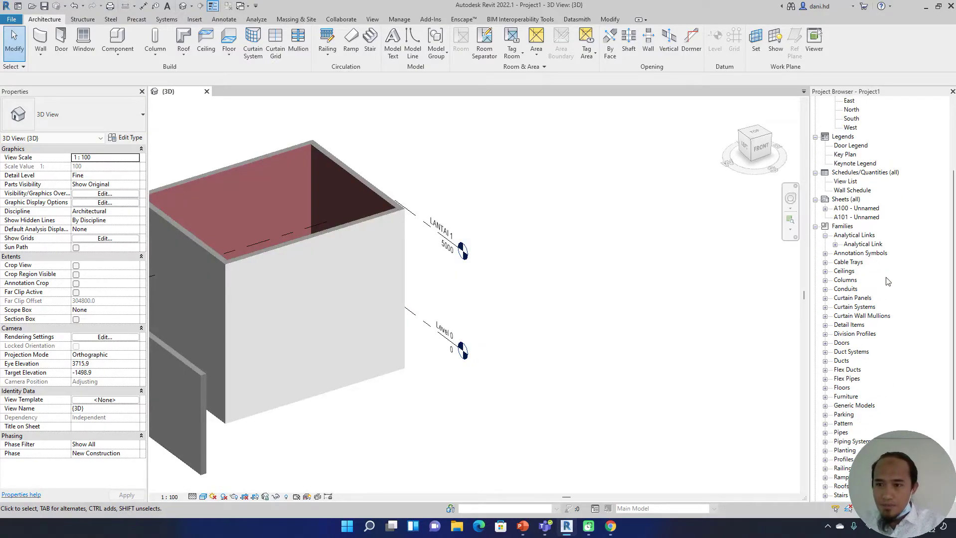
{"action": "double_click", "coordinate": [856, 208]}
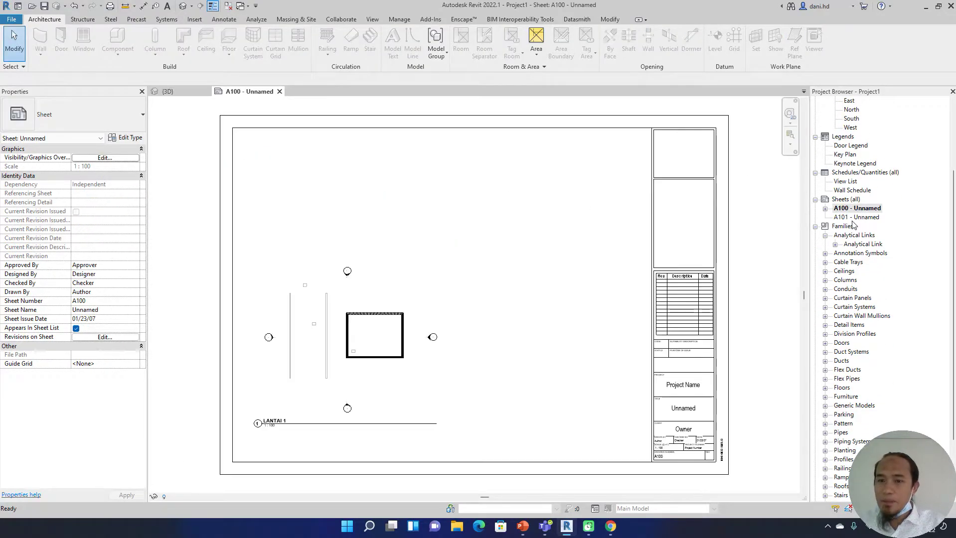
{"action": "left_click", "coordinate": [718, 206]}
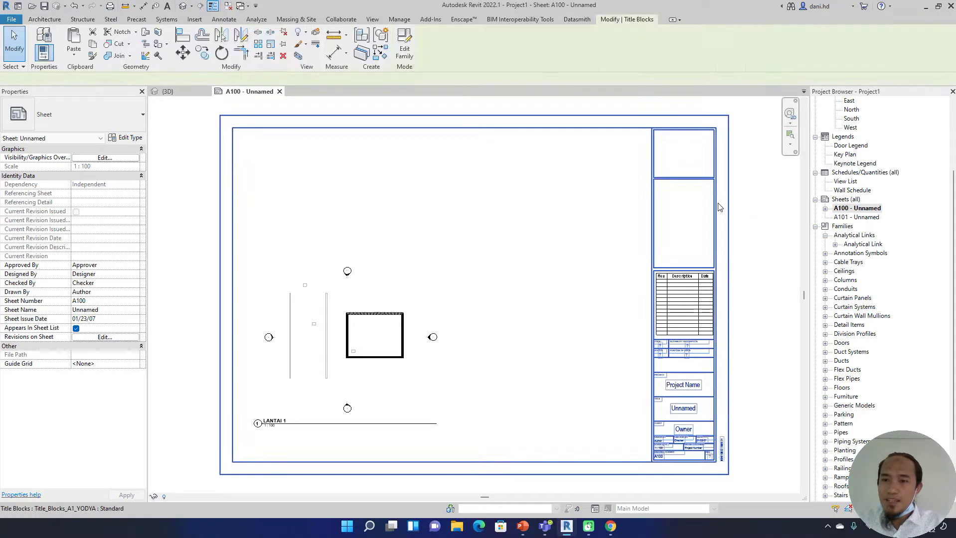
{"action": "scroll", "coordinate": [858, 172], "scroll_direction": "up", "scroll_amount": 4}
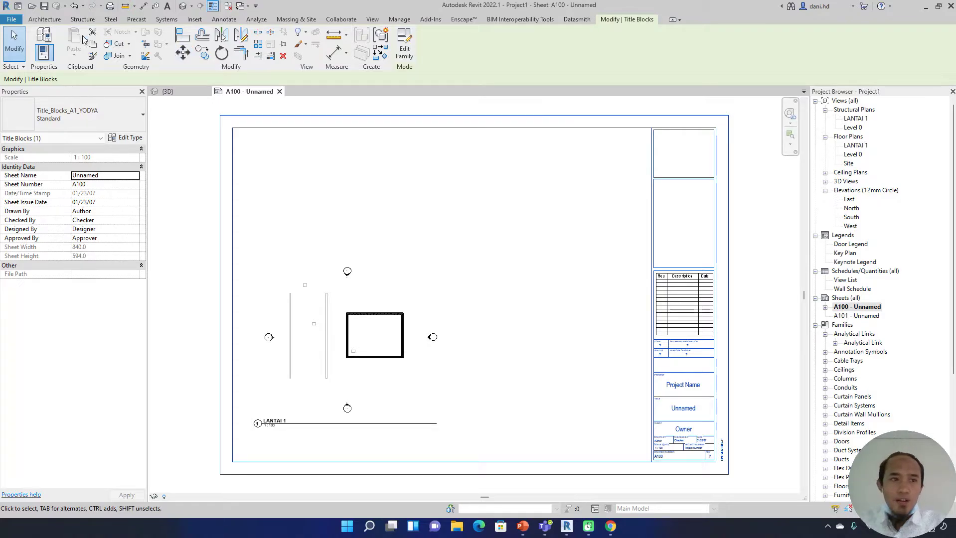
{"action": "left_click", "coordinate": [45, 19]}
{"action": "left_click", "coordinate": [76, 19]}
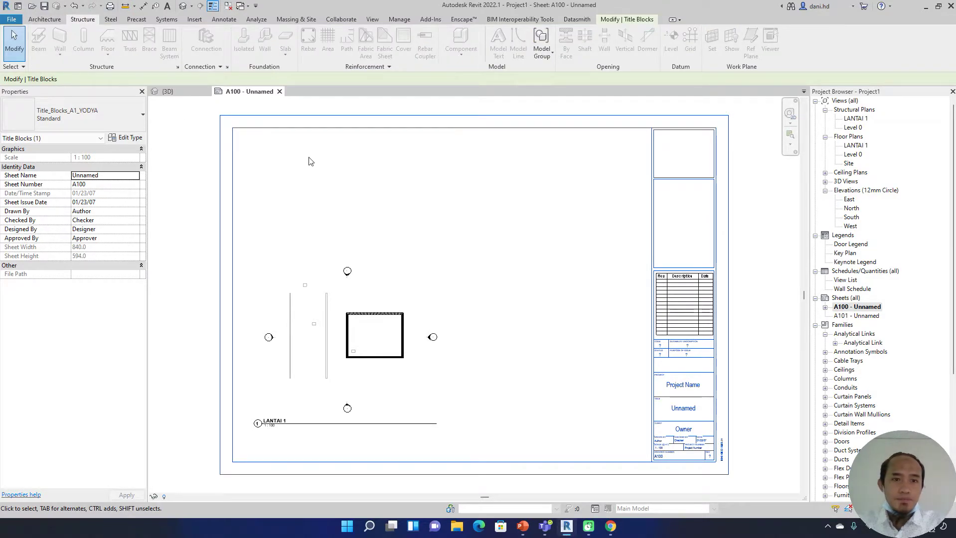
Activate the LANTAI 1 plan on sheet A100 and place a horizontal structural beam about 15400 mm long north of the rectangular walls.
{"action": "left_click", "coordinate": [408, 175]}
{"action": "double_click", "coordinate": [325, 315]}
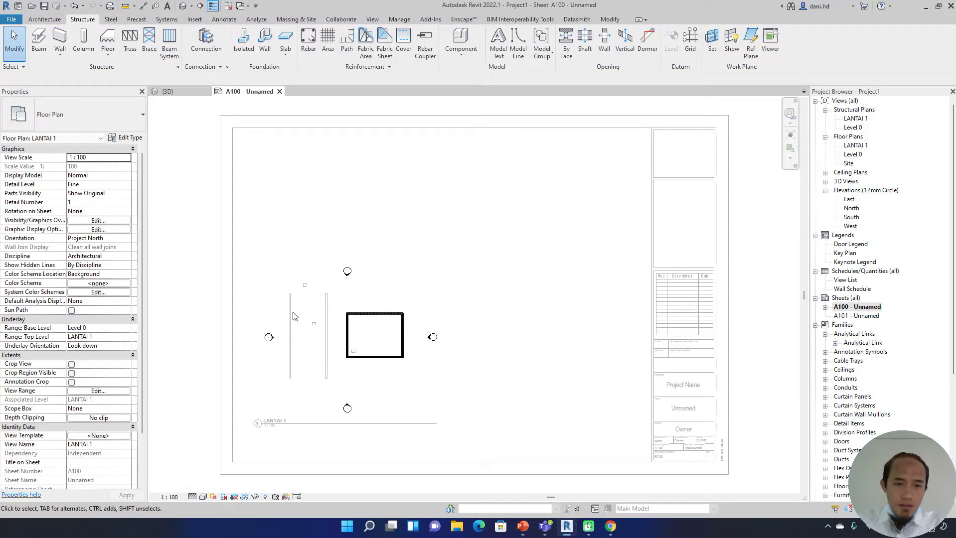
{"action": "scroll", "coordinate": [294, 302], "scroll_direction": "up", "scroll_amount": 4}
{"action": "key", "text": "b"}
{"action": "key", "text": "m"}
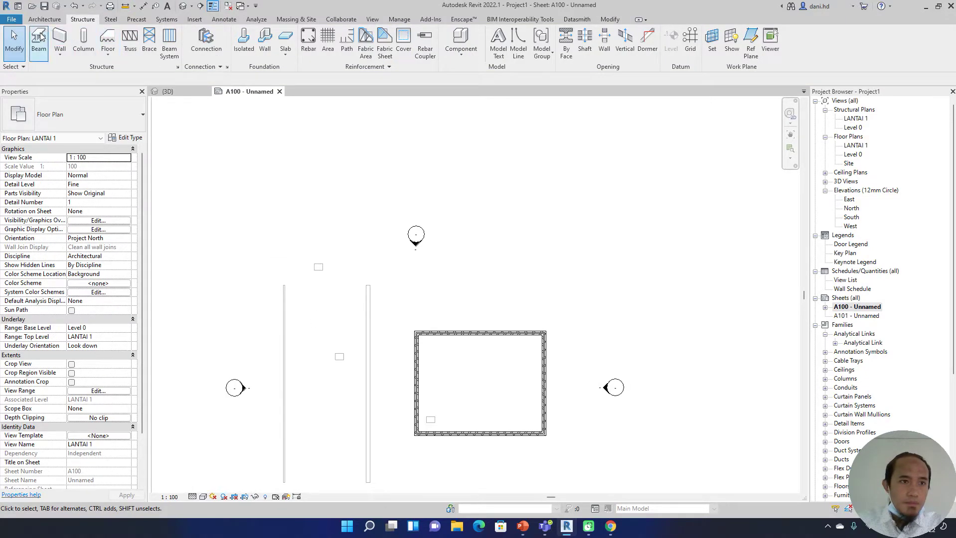
{"action": "left_click", "coordinate": [351, 243]}
{"action": "left_click", "coordinate": [567, 244]}
{"action": "key", "text": "Escape"}
{"action": "key", "text": "Escape"}
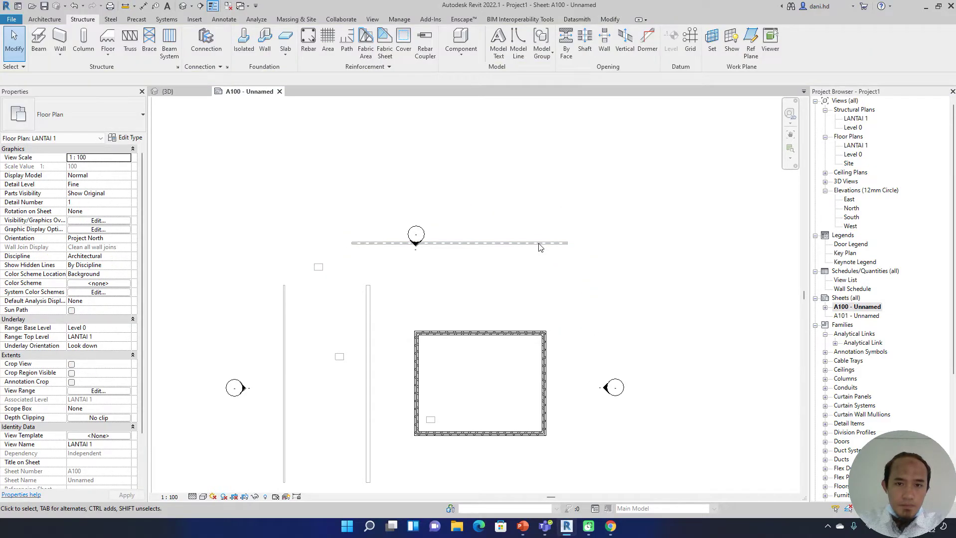
Inspect the beam north of the rectangular walls in the 3D view, including its profile and structural framing properties.
{"action": "left_click", "coordinate": [183, 5]}
{"action": "scroll", "coordinate": [242, 196], "scroll_direction": "down", "scroll_amount": 3}
{"action": "scroll", "coordinate": [369, 244], "scroll_direction": "up", "scroll_amount": 1}
{"action": "left_click", "coordinate": [369, 244]}
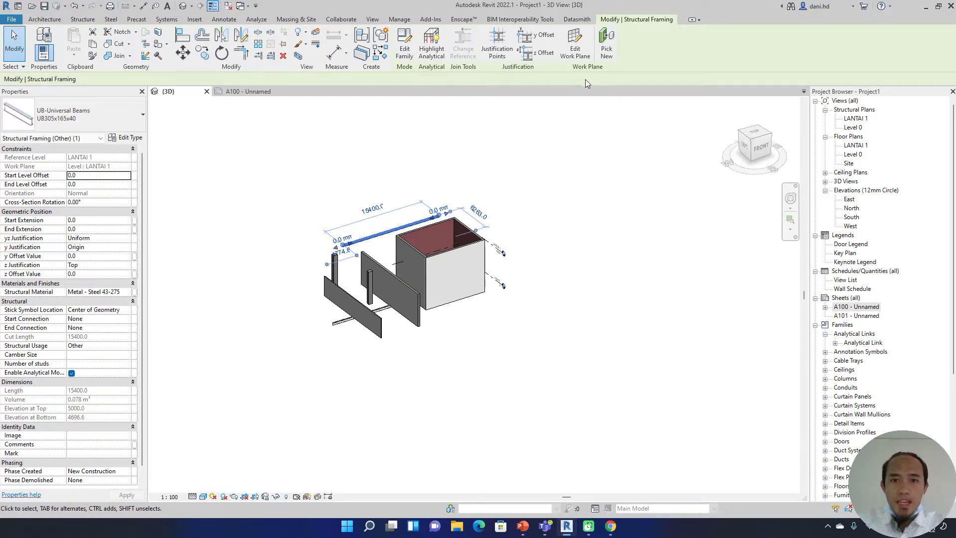
{"action": "scroll", "coordinate": [349, 234], "scroll_direction": "up", "scroll_amount": 6}
{"action": "left_click", "coordinate": [342, 234]}
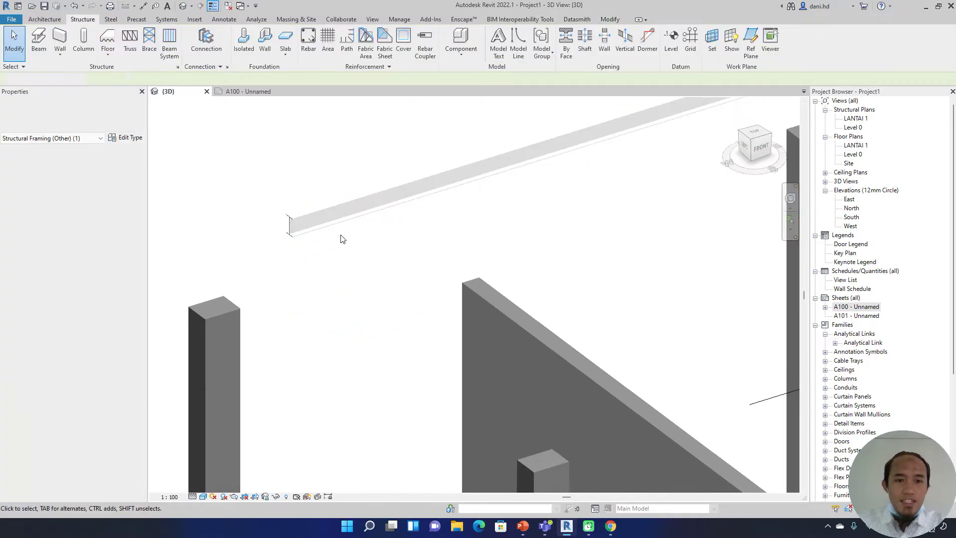
{"action": "left_click", "coordinate": [336, 223]}
{"action": "scroll", "coordinate": [521, 220], "scroll_direction": "down", "scroll_amount": 8}
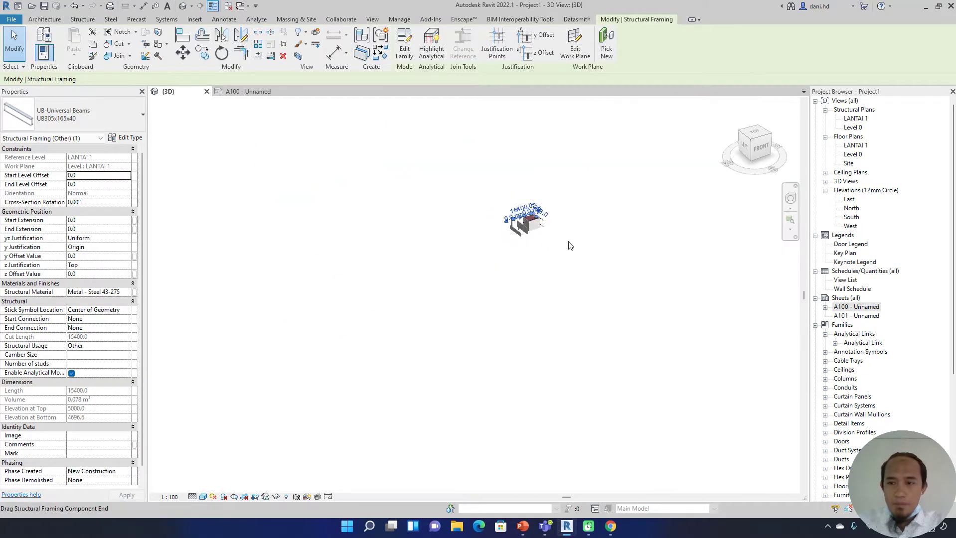
Return from the 3D view to sheet A100.
{"action": "scroll", "coordinate": [894, 209], "scroll_direction": "down", "scroll_amount": 3}
{"action": "scroll", "coordinate": [890, 225], "scroll_direction": "down", "scroll_amount": 2}
{"action": "scroll", "coordinate": [950, 216], "scroll_direction": "up", "scroll_amount": 1}
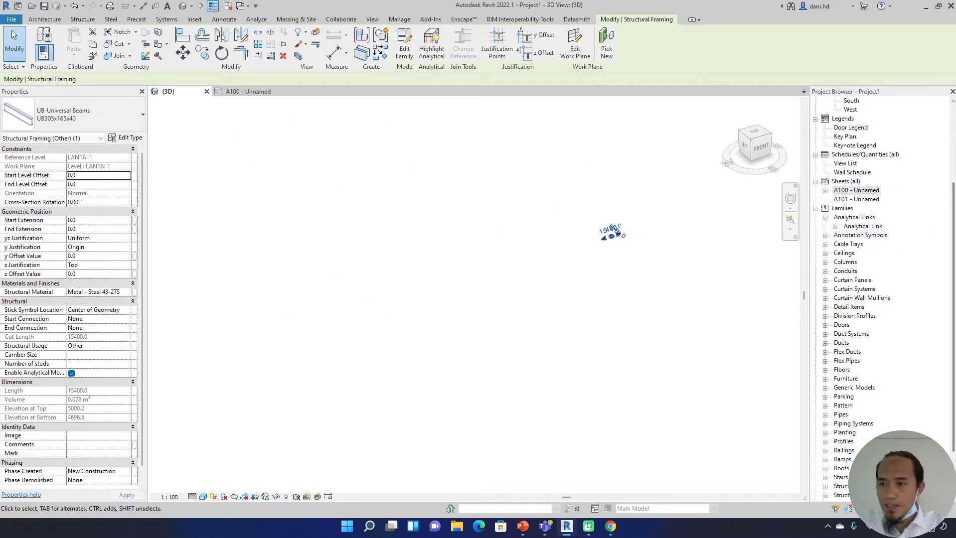
{"action": "left_click", "coordinate": [954, 215]}
{"action": "left_click_drag", "start_coordinate": [954, 218], "coordinate": [949, 140]}
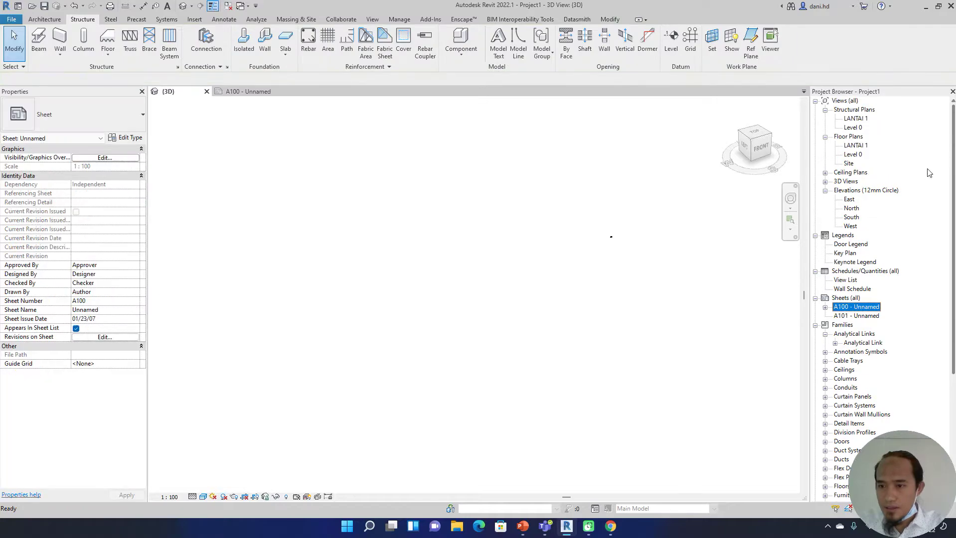
{"action": "double_click", "coordinate": [861, 309]}
{"action": "scroll", "coordinate": [648, 274], "scroll_direction": "down", "scroll_amount": 5}
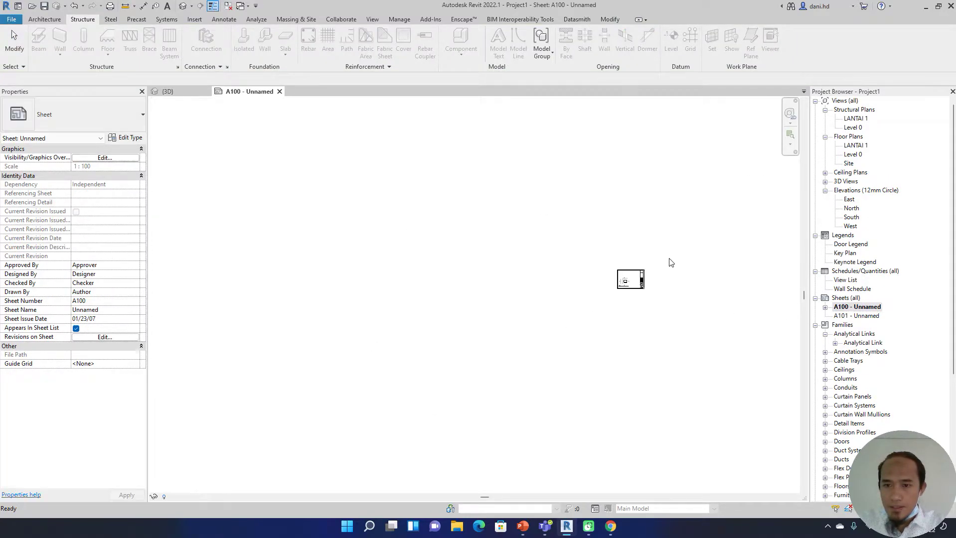
Open the title block family of sheet A100 in the family editor, load it back into the project and close it without saving.
{"action": "left_click", "coordinate": [642, 284]}
{"action": "scroll", "coordinate": [644, 281], "scroll_direction": "up", "scroll_amount": 4}
{"action": "left_click", "coordinate": [644, 281]}
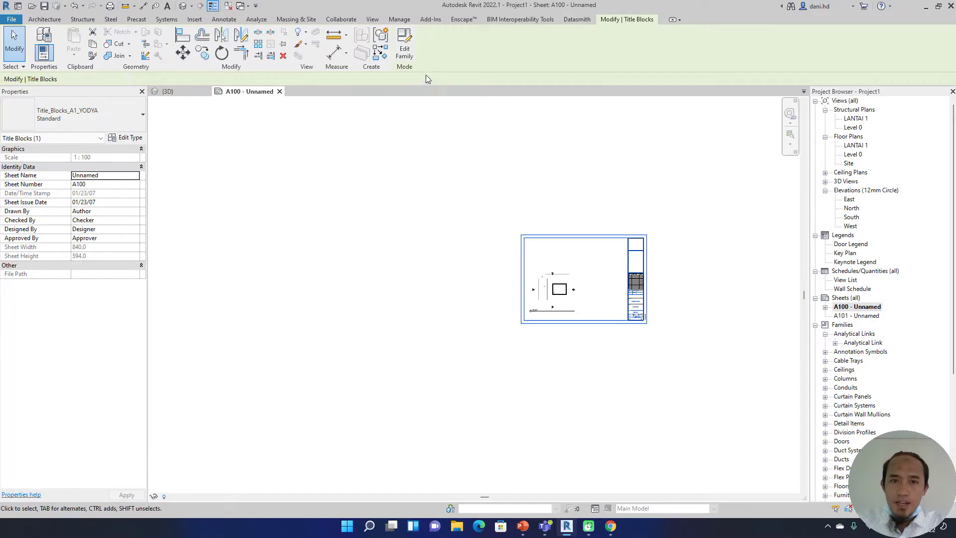
{"action": "left_click", "coordinate": [403, 52]}
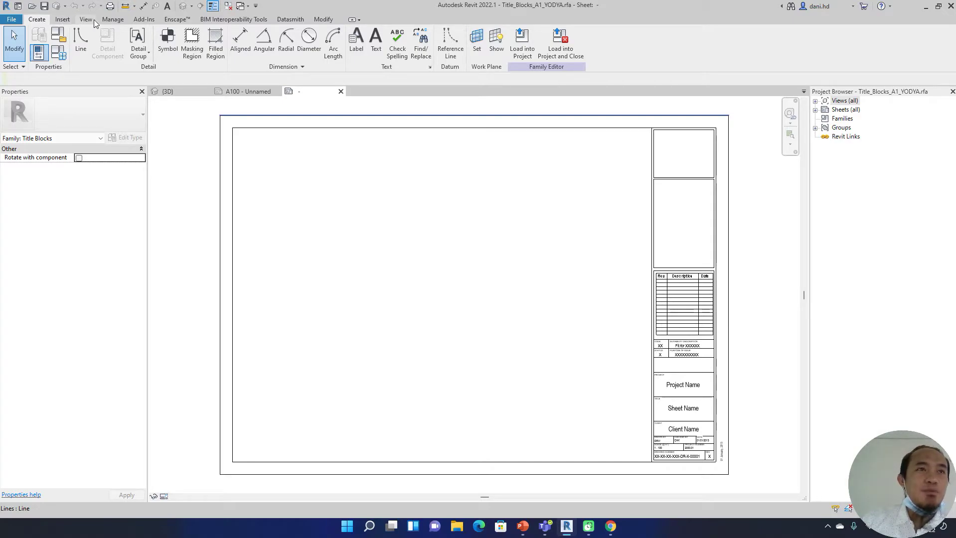
{"action": "left_click", "coordinate": [562, 39]}
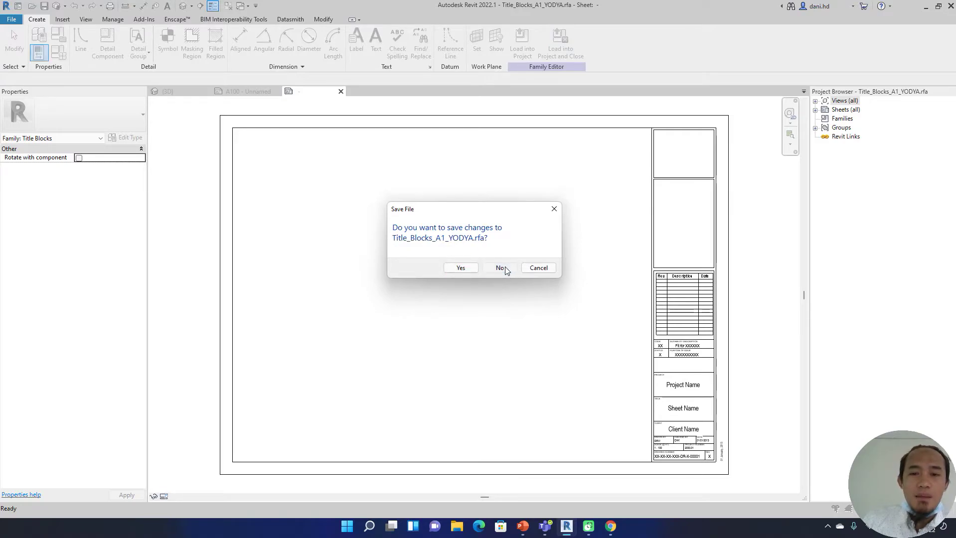
{"action": "left_click", "coordinate": [501, 268]}
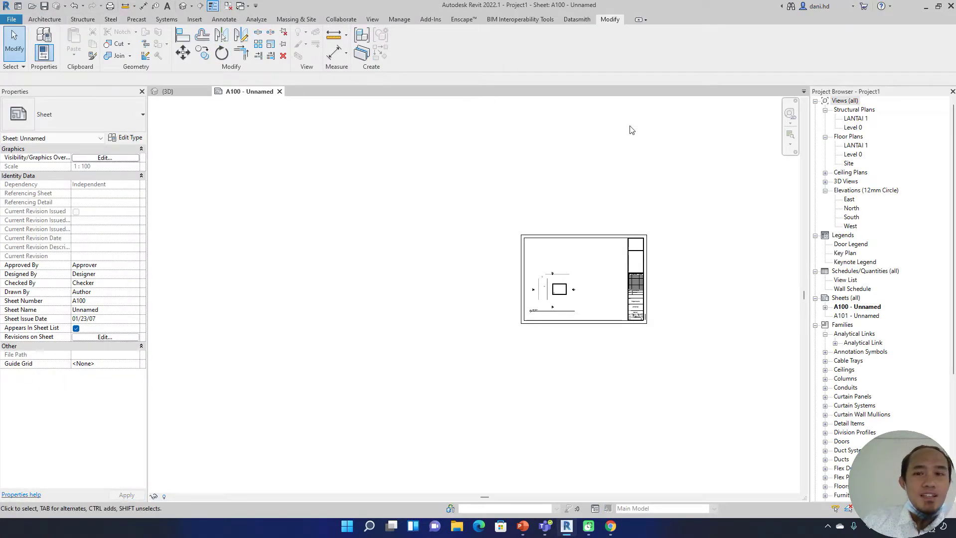
Open the LANTAI 1 floor plan and place a Doors_ExtDbl_Flush 1810x2110mm door in the north wall, 700 mm from the northwest inner corner.
{"action": "scroll", "coordinate": [694, 306], "scroll_direction": "up", "scroll_amount": 2}
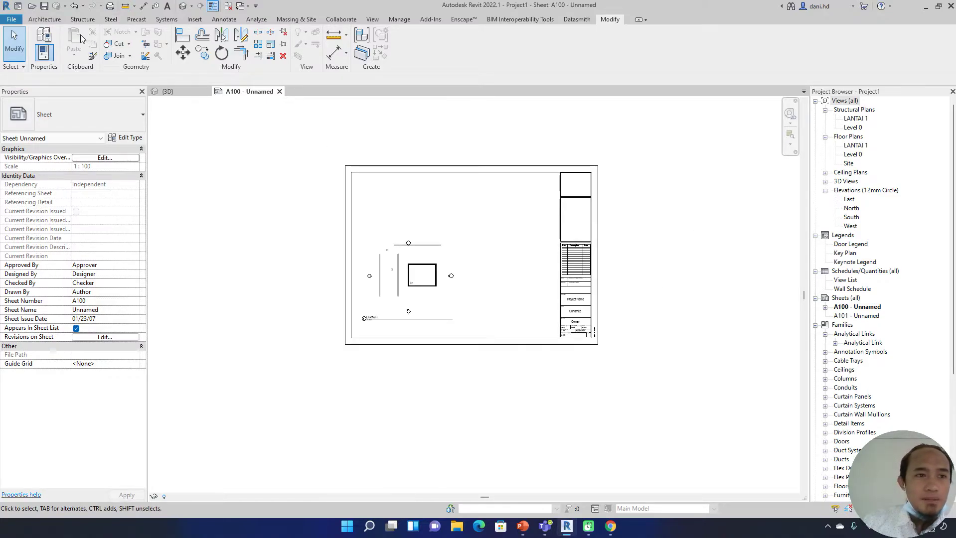
{"action": "scroll", "coordinate": [438, 248], "scroll_direction": "up", "scroll_amount": 3}
{"action": "scroll", "coordinate": [453, 225], "scroll_direction": "down", "scroll_amount": 3}
{"action": "double_click", "coordinate": [856, 120]}
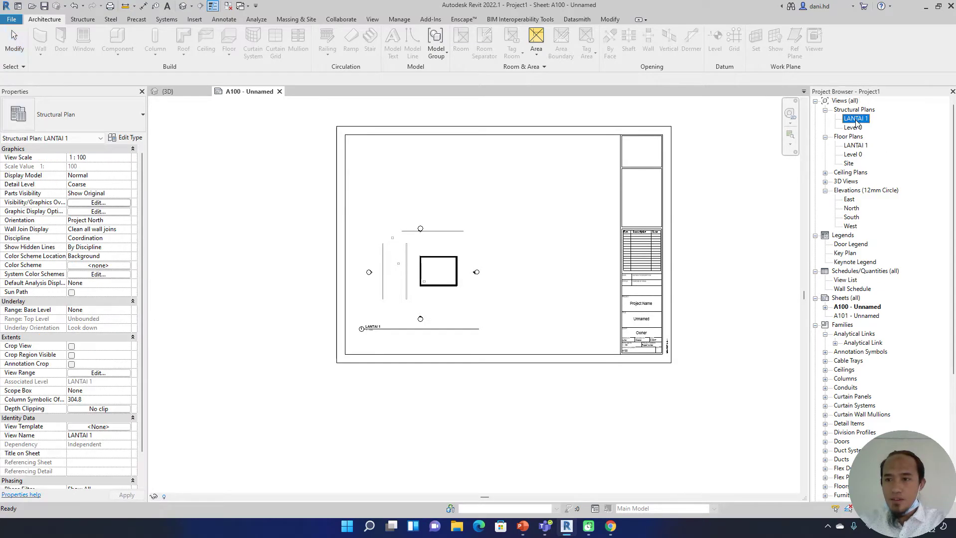
{"action": "double_click", "coordinate": [856, 147]}
{"action": "scroll", "coordinate": [452, 202], "scroll_direction": "up", "scroll_amount": 4}
{"action": "left_click", "coordinate": [69, 49]}
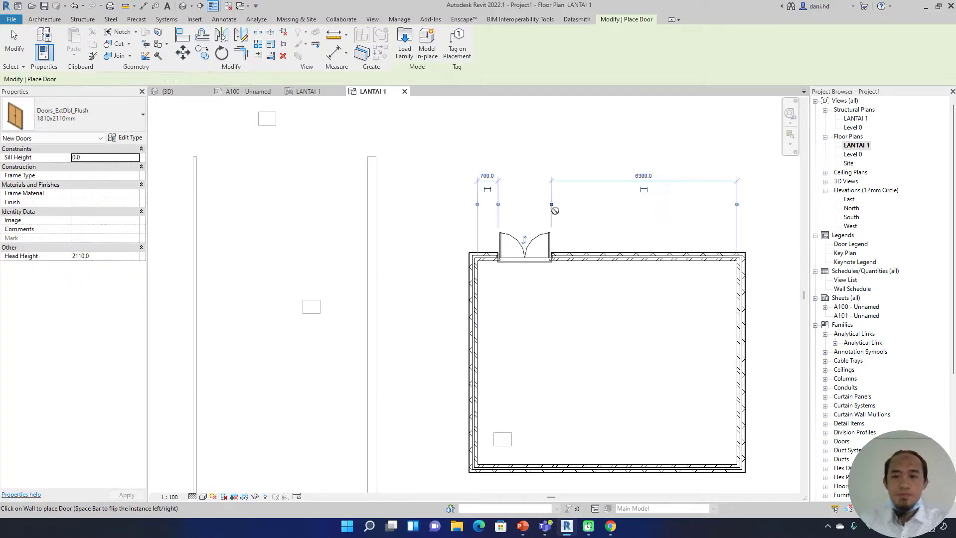
{"action": "scroll", "coordinate": [548, 224], "scroll_direction": "up", "scroll_amount": 3}
{"action": "left_click", "coordinate": [503, 285]}
{"action": "key", "text": "Escape"}
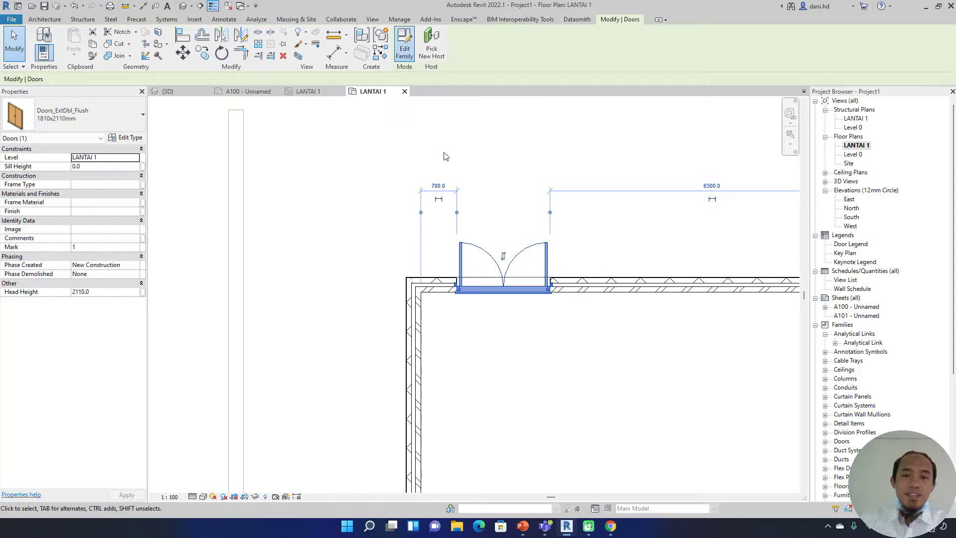
Open the double door's family for editing, view it in 3D from the front left and close the inactive views.
{"action": "double_click", "coordinate": [548, 272]}
{"action": "scroll", "coordinate": [515, 283], "scroll_direction": "down", "scroll_amount": 4}
{"action": "key", "text": "Escape"}
{"action": "middle_click_drag", "start_coordinate": [531, 281], "coordinate": [645, 373], "text": "shift"}
{"action": "scroll", "coordinate": [638, 360], "scroll_direction": "up", "scroll_amount": 5}
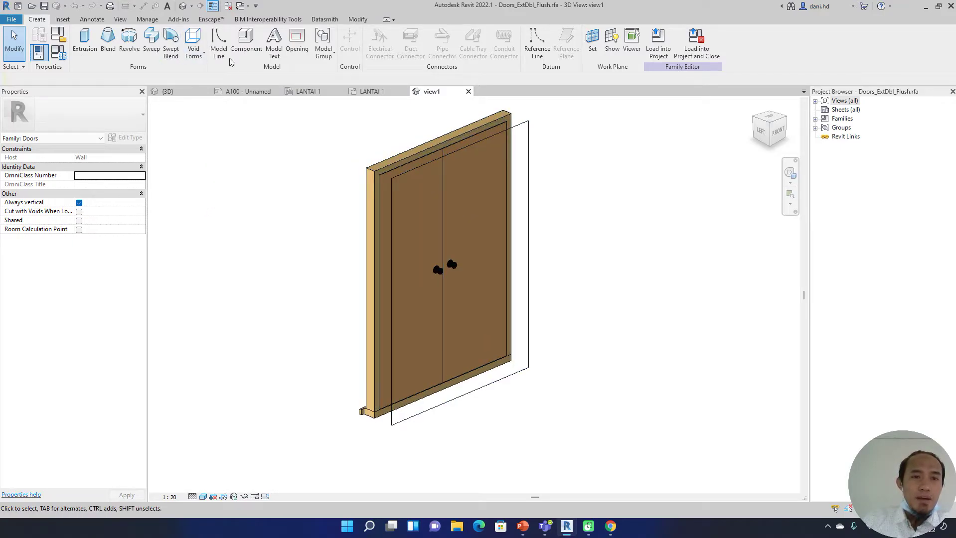
{"action": "left_click", "coordinate": [231, 6]}
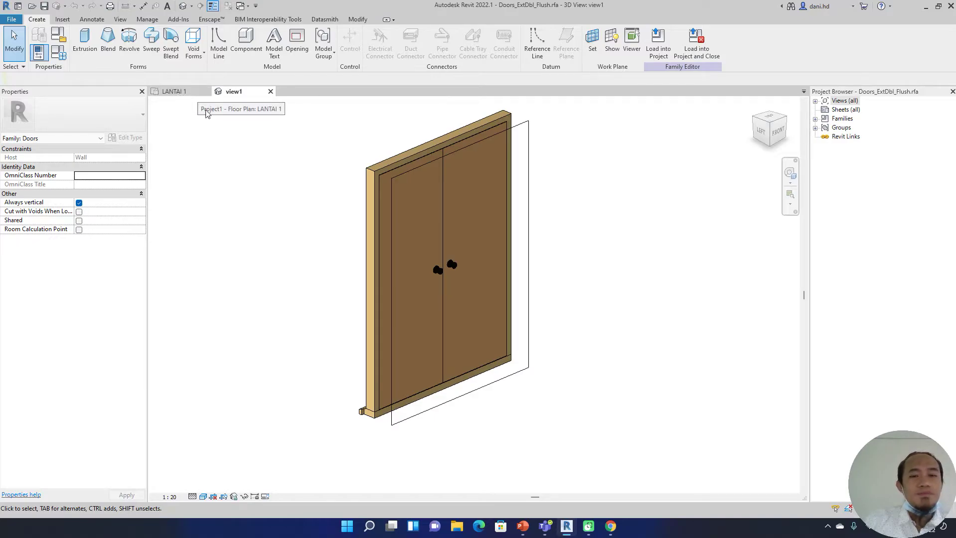
Set the work plane to the front face of the door panel by picking a plane.
{"action": "left_click", "coordinate": [470, 217]}
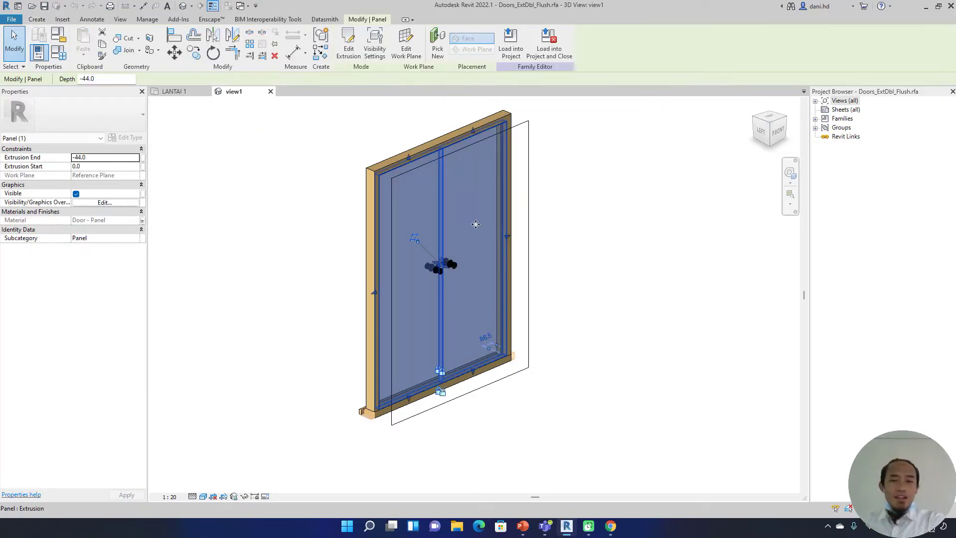
{"action": "middle_click_drag", "start_coordinate": [473, 217], "coordinate": [457, 209], "text": "shift"}
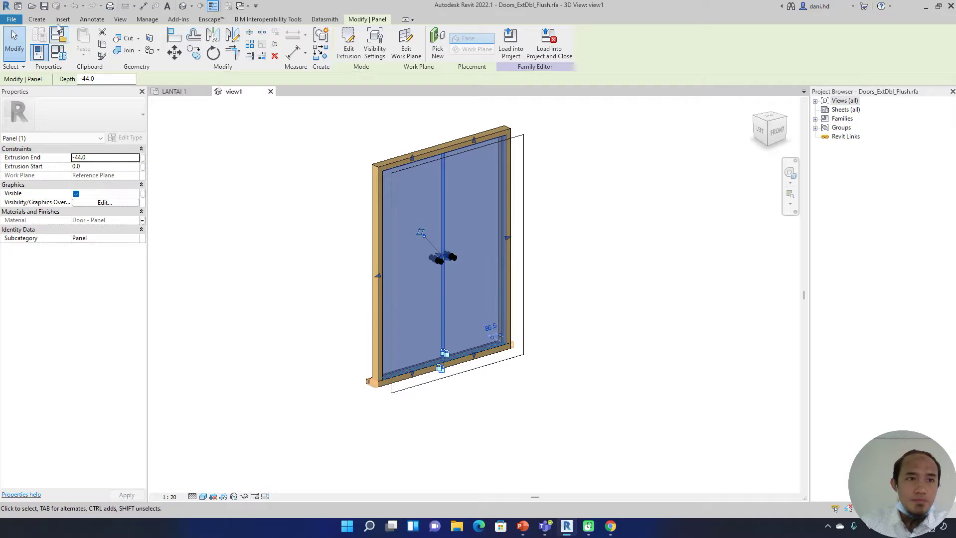
{"action": "left_click", "coordinate": [37, 19]}
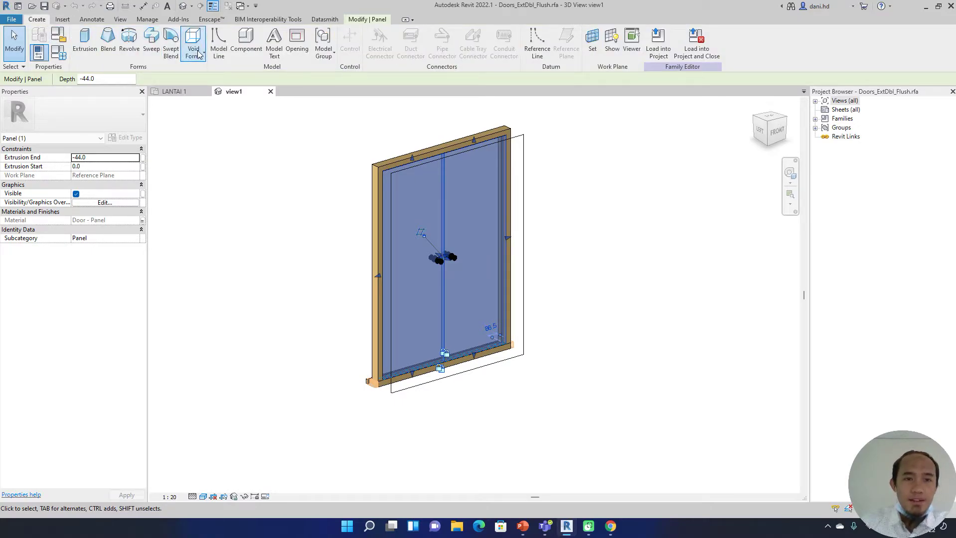
{"action": "left_click", "coordinate": [191, 54]}
{"action": "left_click", "coordinate": [593, 45]}
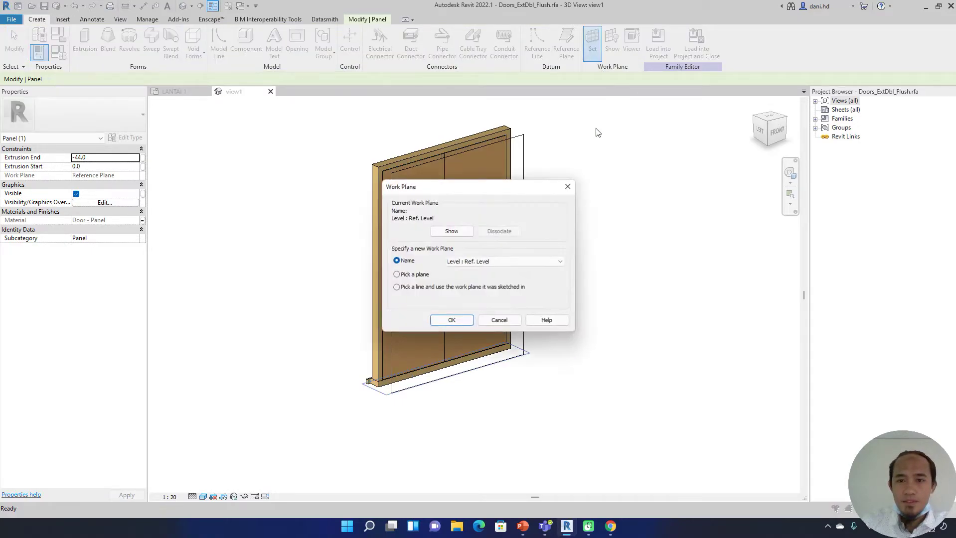
{"action": "left_click", "coordinate": [411, 275]}
{"action": "left_click", "coordinate": [451, 320]}
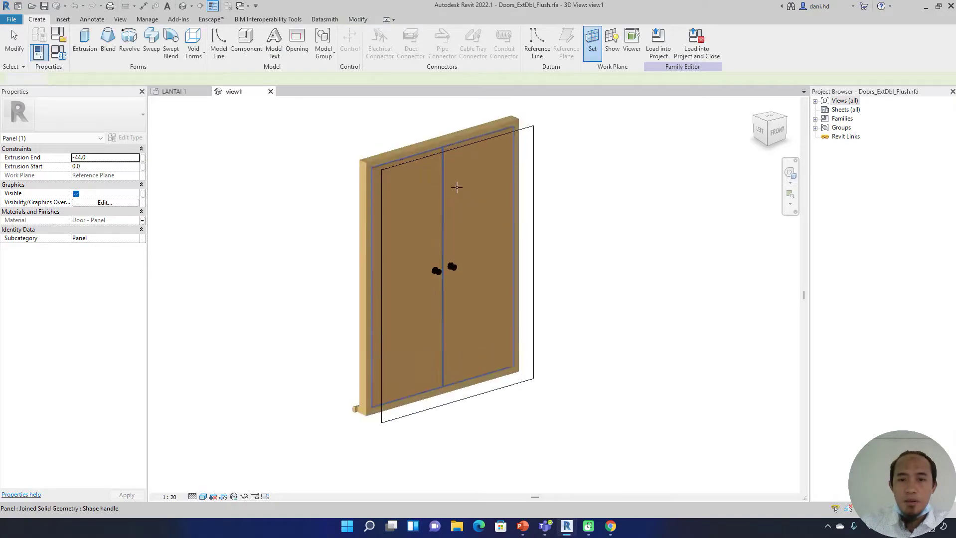
{"action": "scroll", "coordinate": [465, 189], "scroll_direction": "up", "scroll_amount": 3}
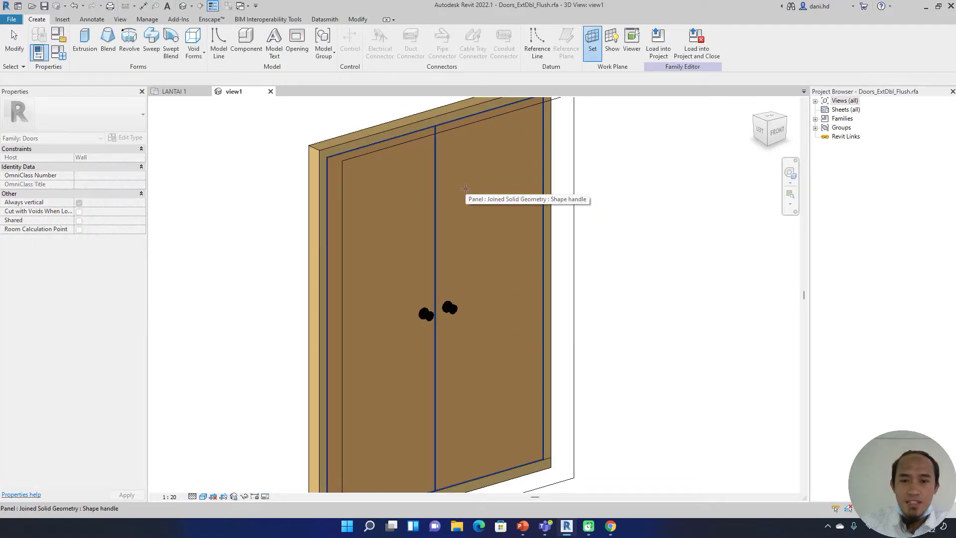
{"action": "left_click", "coordinate": [466, 189]}
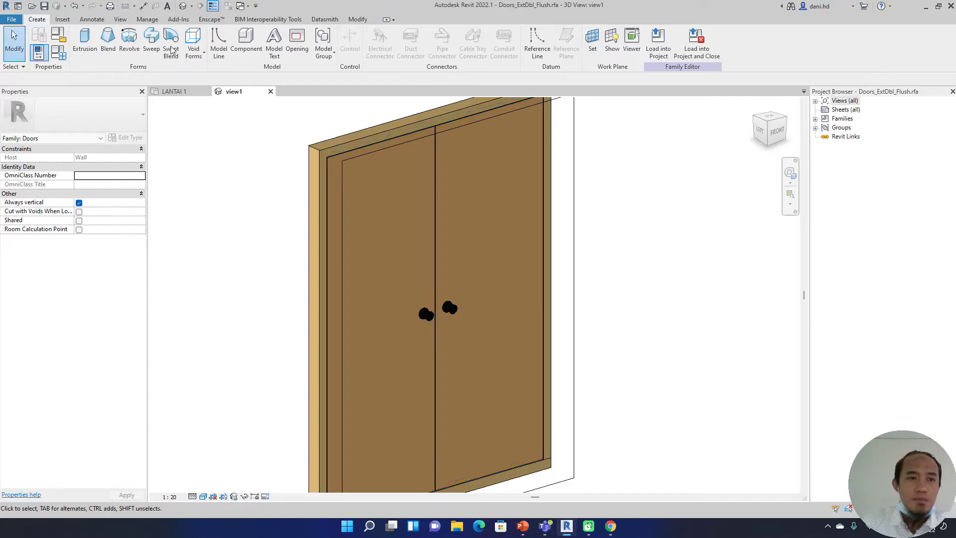
Cut a hexagonal opening near the top of the right door leaf with a void extrusion ending at 250 mm.
{"action": "left_click", "coordinate": [198, 44]}
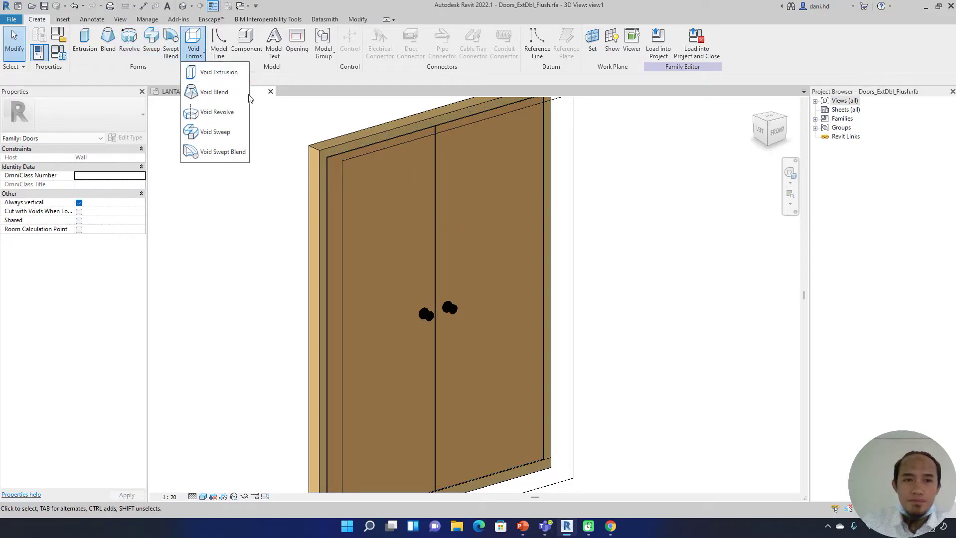
{"action": "left_click", "coordinate": [219, 72]}
{"action": "left_click", "coordinate": [384, 32]}
{"action": "left_click", "coordinate": [466, 179]}
{"action": "left_click", "coordinate": [477, 198]}
{"action": "left_click", "coordinate": [345, 54]}
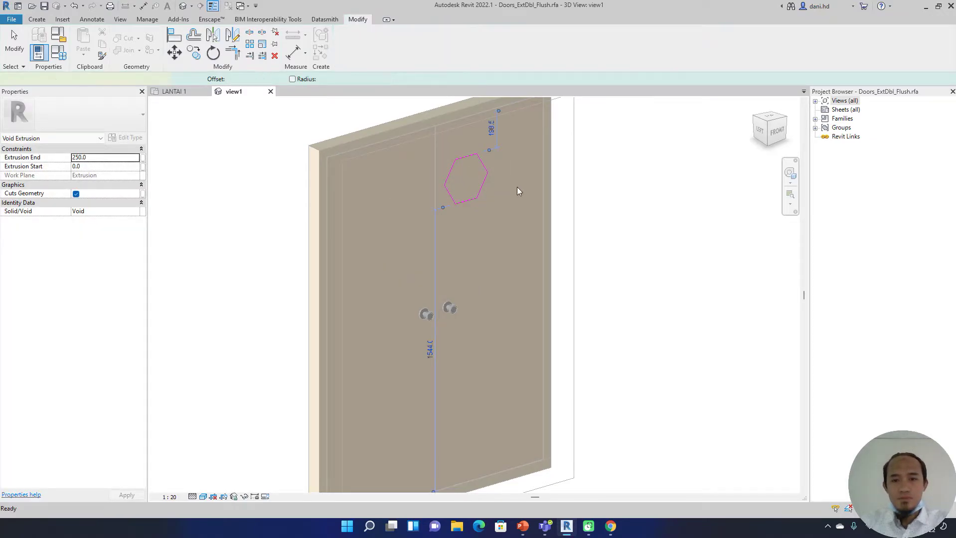
{"action": "left_click", "coordinate": [638, 224]}
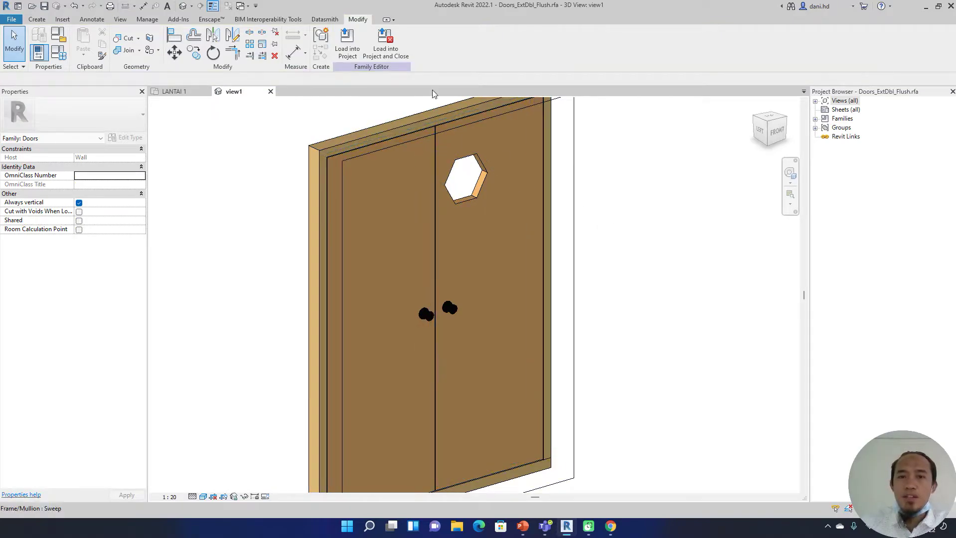
Load the door family into the project and close it without saving, overwriting the existing version and its parameter values.
{"action": "left_click", "coordinate": [393, 58]}
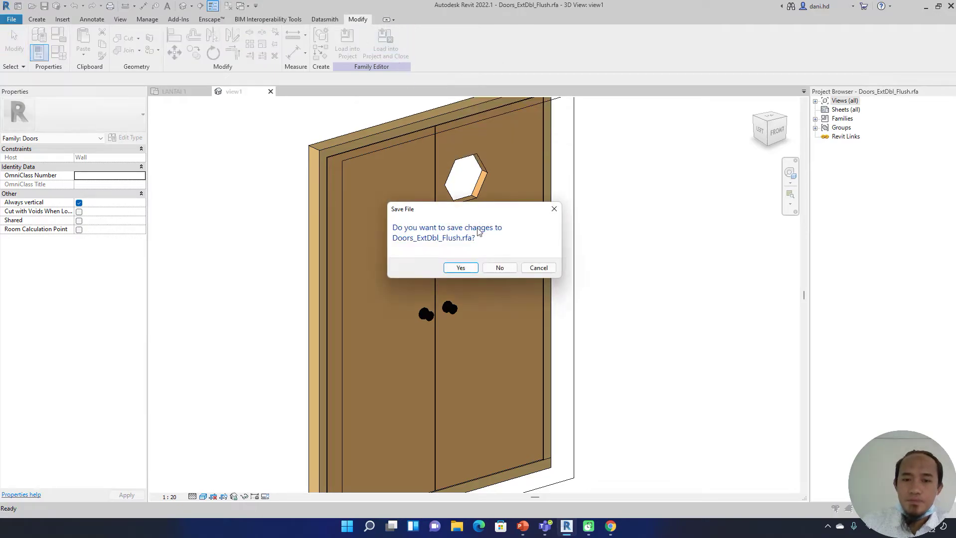
{"action": "left_click", "coordinate": [496, 269]}
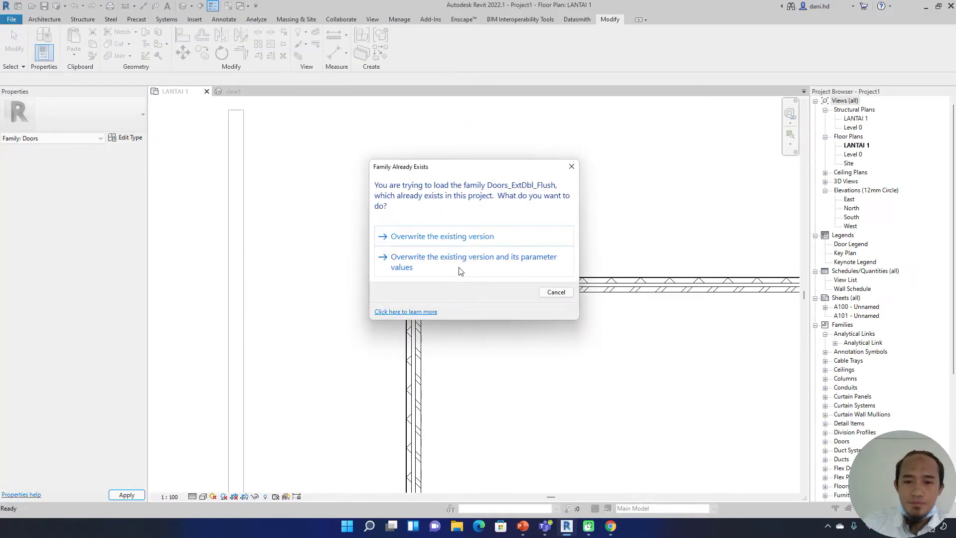
{"action": "left_click", "coordinate": [490, 269]}
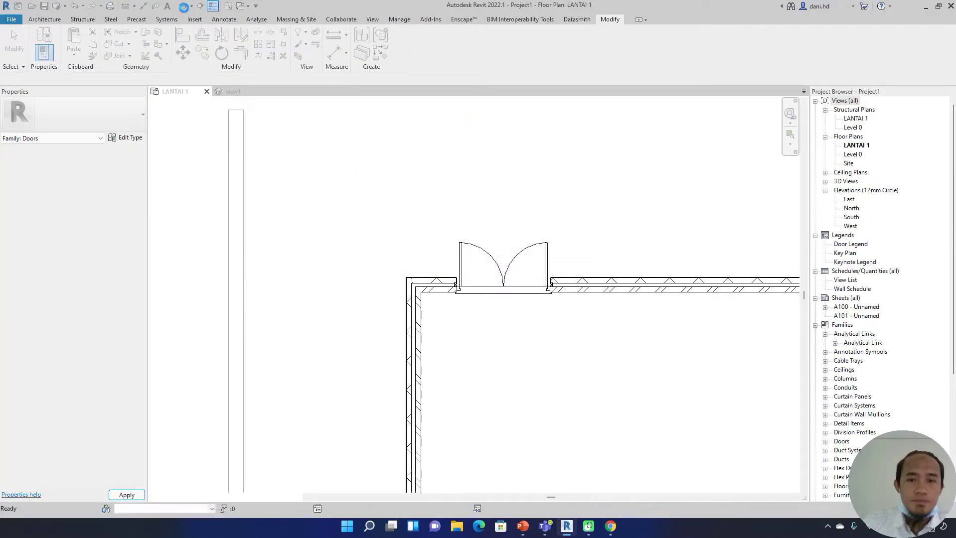
Inspect the double door and its hexagonal opening from the back in the project's 3D view.
{"action": "left_click", "coordinate": [183, 8]}
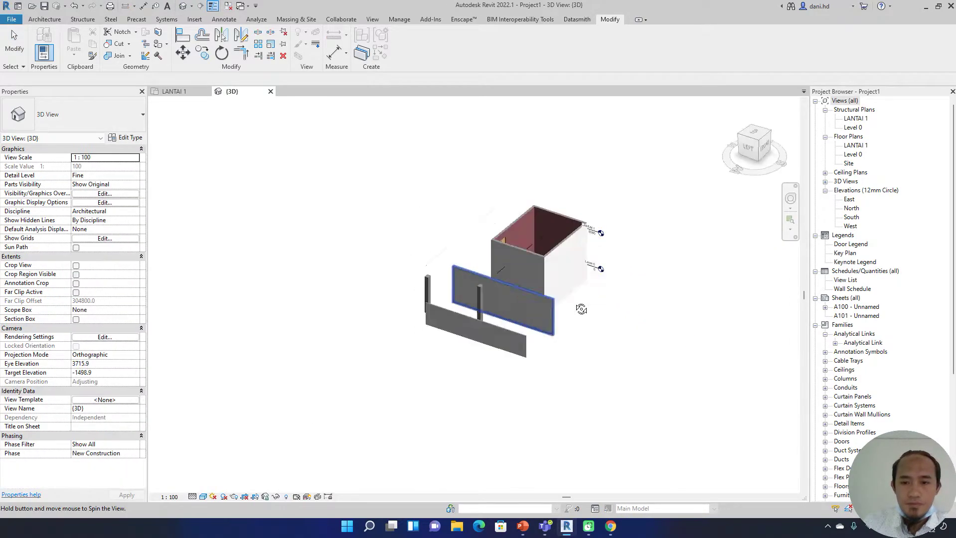
{"action": "scroll", "coordinate": [548, 260], "scroll_direction": "up", "scroll_amount": 8}
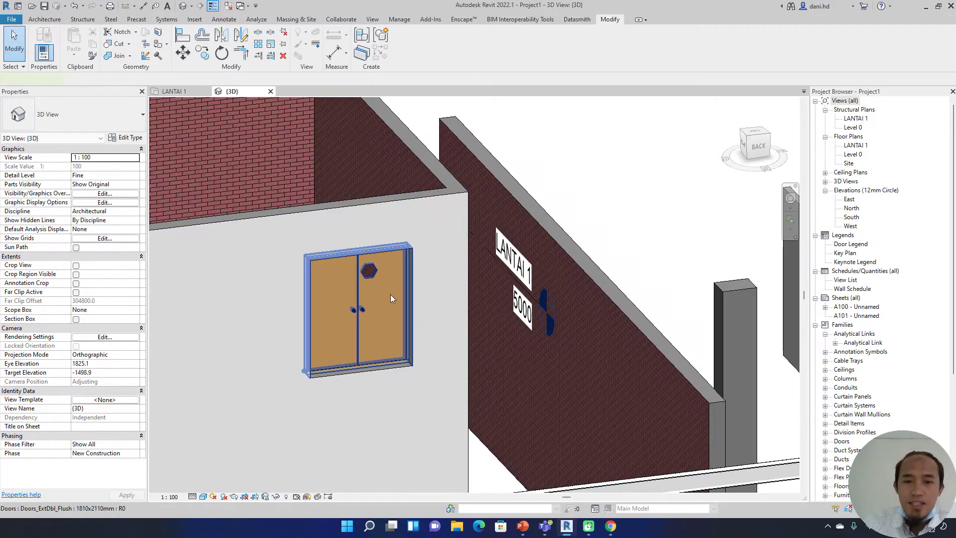
{"action": "left_click", "coordinate": [391, 294]}
{"action": "scroll", "coordinate": [373, 299], "scroll_direction": "up", "scroll_amount": 2}
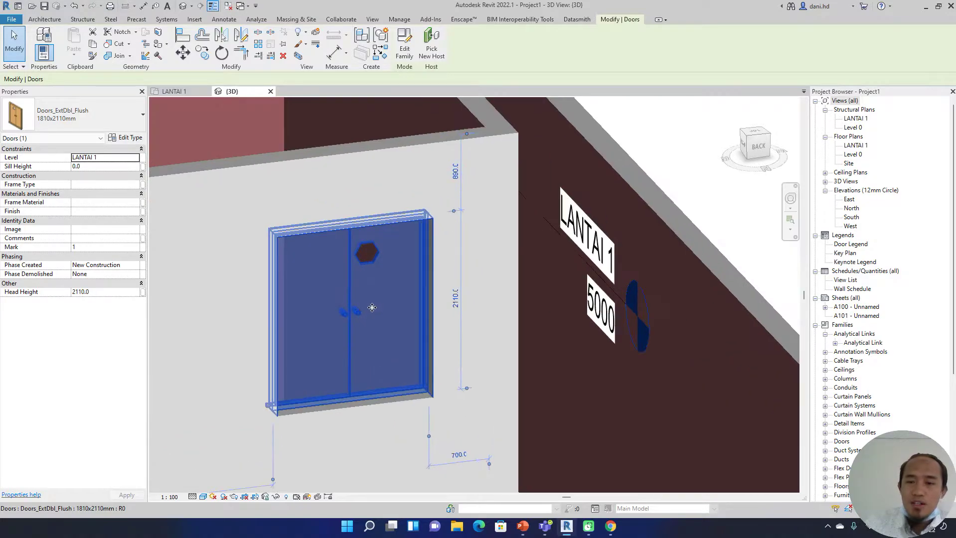
{"action": "middle_click_drag", "start_coordinate": [330, 318], "coordinate": [367, 323]}
Reopen the door family to view it from the front, close it without saving and dismiss the project save reminder.
{"action": "left_click", "coordinate": [410, 50]}
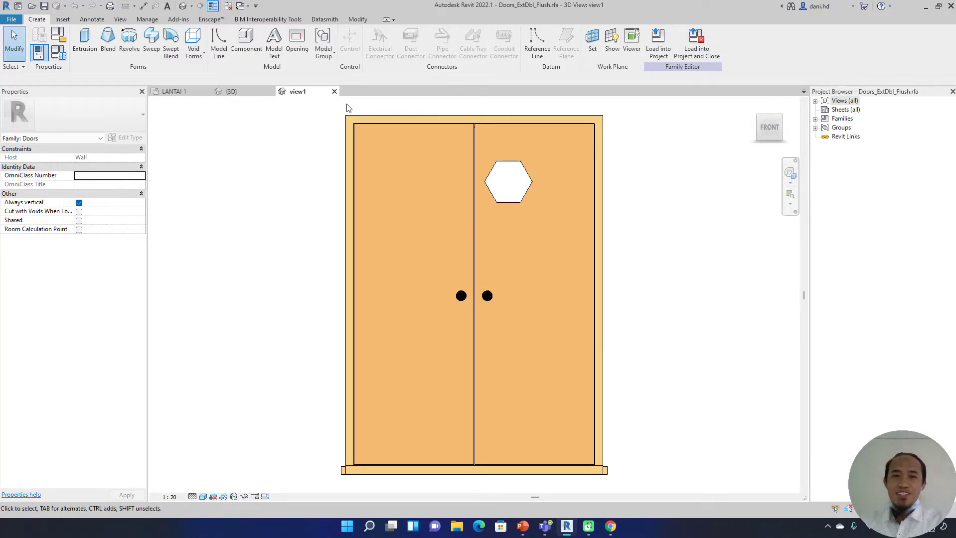
{"action": "left_click", "coordinate": [335, 91]}
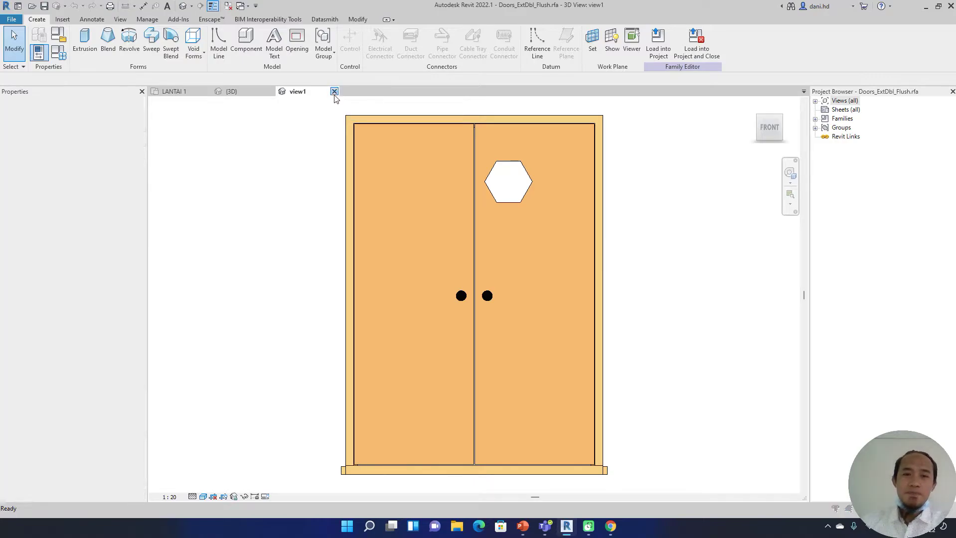
{"action": "left_click", "coordinate": [500, 269]}
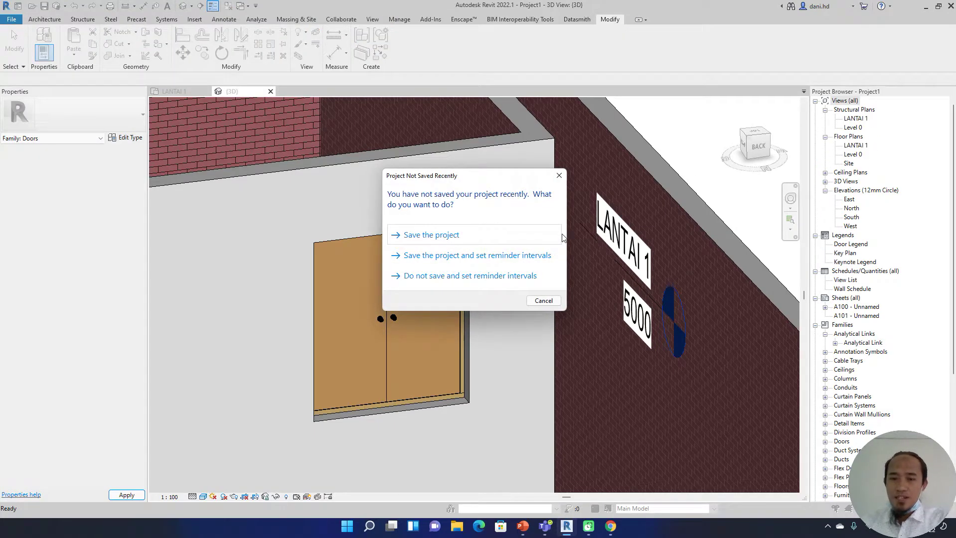
{"action": "left_click", "coordinate": [543, 301]}
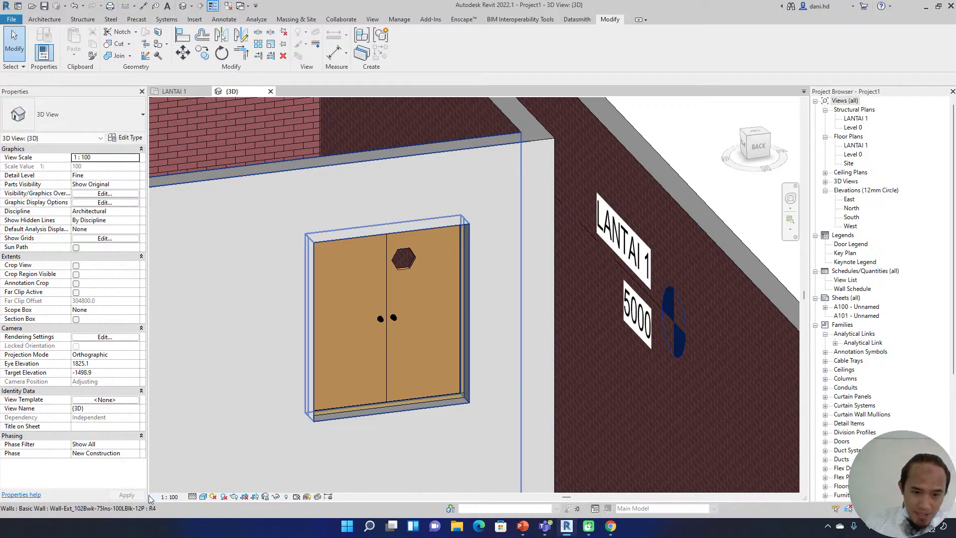
Set the detail level of the 3D view to Medium.
{"action": "scroll", "coordinate": [462, 383], "scroll_direction": "down", "scroll_amount": 4}
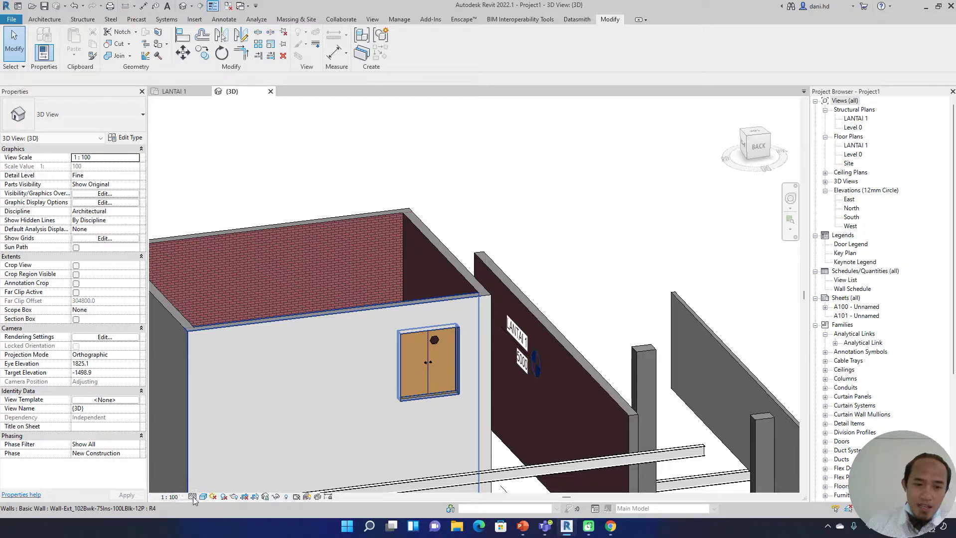
{"action": "left_click", "coordinate": [192, 497]}
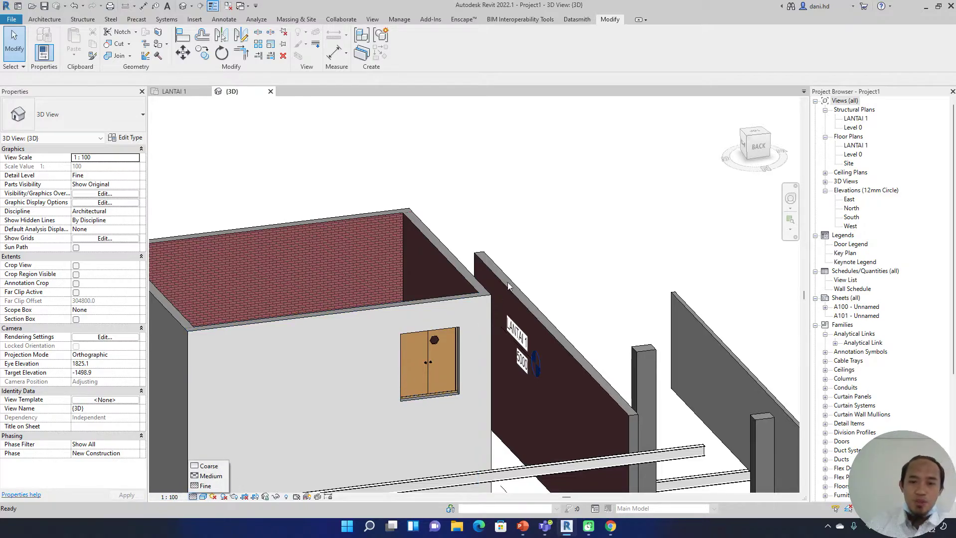
{"action": "left_click", "coordinate": [548, 220]}
{"action": "left_click", "coordinate": [193, 497]}
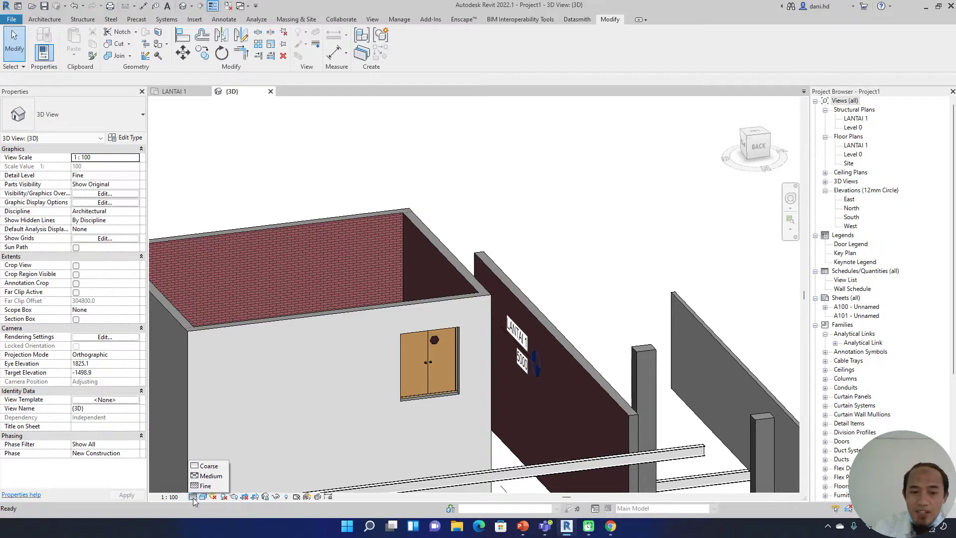
{"action": "left_click", "coordinate": [211, 475]}
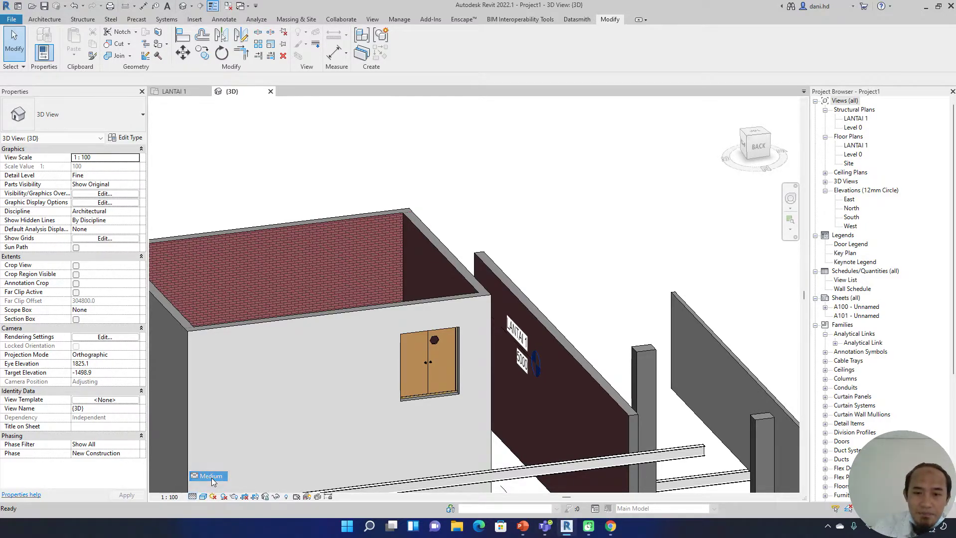
Set the detail level of the 3D view to Coarse and view the walls and door.
{"action": "left_click", "coordinate": [192, 497]}
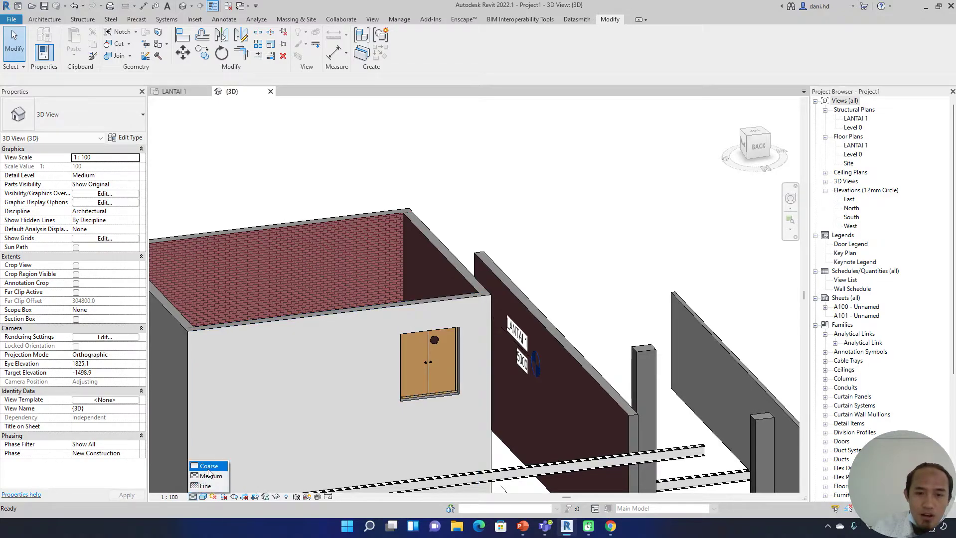
{"action": "left_click", "coordinate": [209, 465]}
{"action": "scroll", "coordinate": [328, 389], "scroll_direction": "down", "scroll_amount": 1}
{"action": "middle_click_drag", "start_coordinate": [328, 390], "coordinate": [329, 413], "text": "shift"}
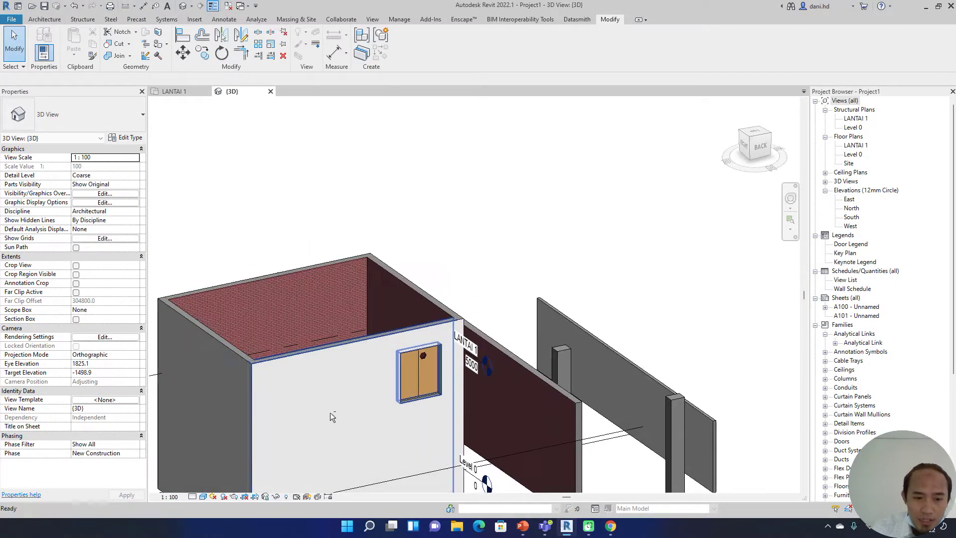
{"action": "left_click", "coordinate": [203, 497]}
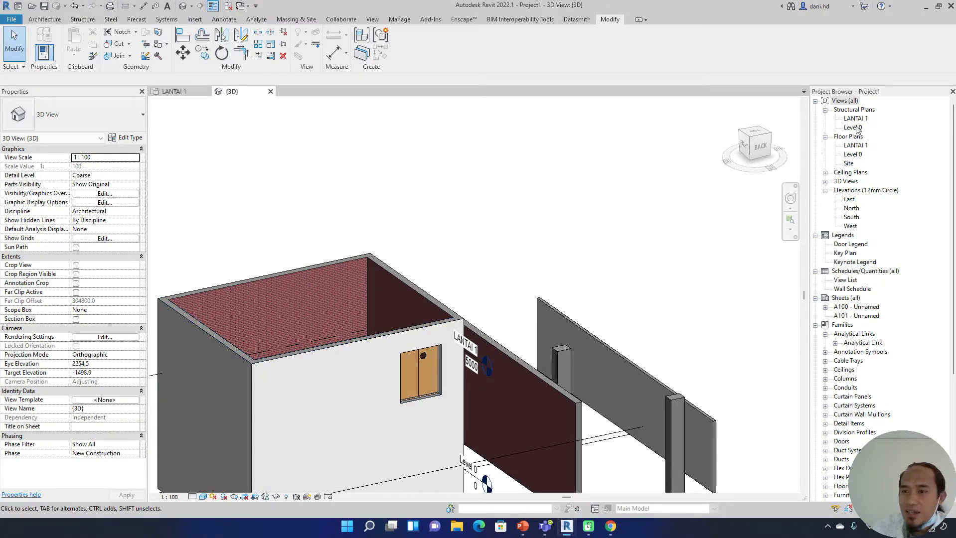
Open the LANTAI 1 floor plan and set its detail level to Coarse to examine the walls around the double door.
{"action": "double_click", "coordinate": [856, 145]}
{"action": "scroll", "coordinate": [573, 248], "scroll_direction": "down", "scroll_amount": 2}
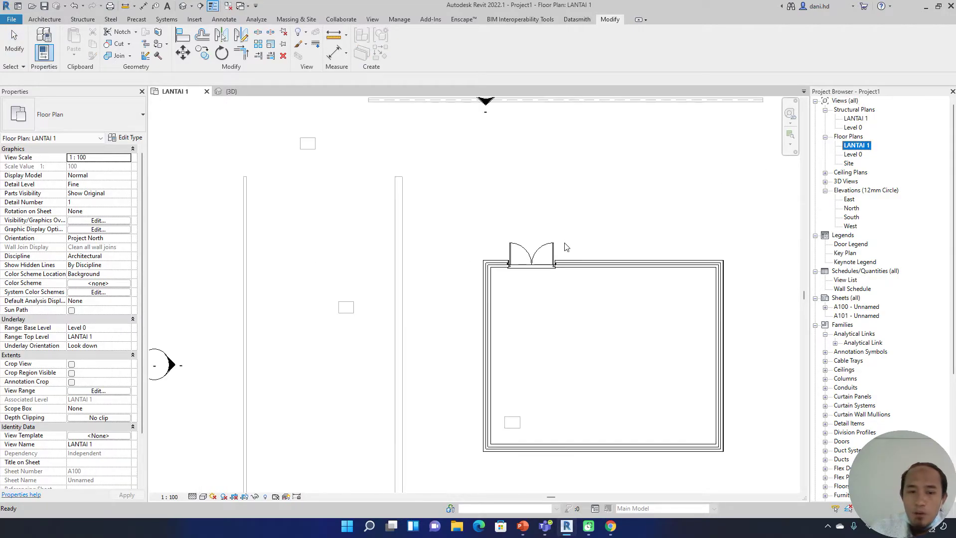
{"action": "scroll", "coordinate": [498, 241], "scroll_direction": "down", "scroll_amount": 1}
{"action": "left_click", "coordinate": [192, 496]}
{"action": "left_click", "coordinate": [205, 464]}
{"action": "scroll", "coordinate": [563, 290], "scroll_direction": "up", "scroll_amount": 3}
{"action": "scroll", "coordinate": [563, 290], "scroll_direction": "up", "scroll_amount": 1}
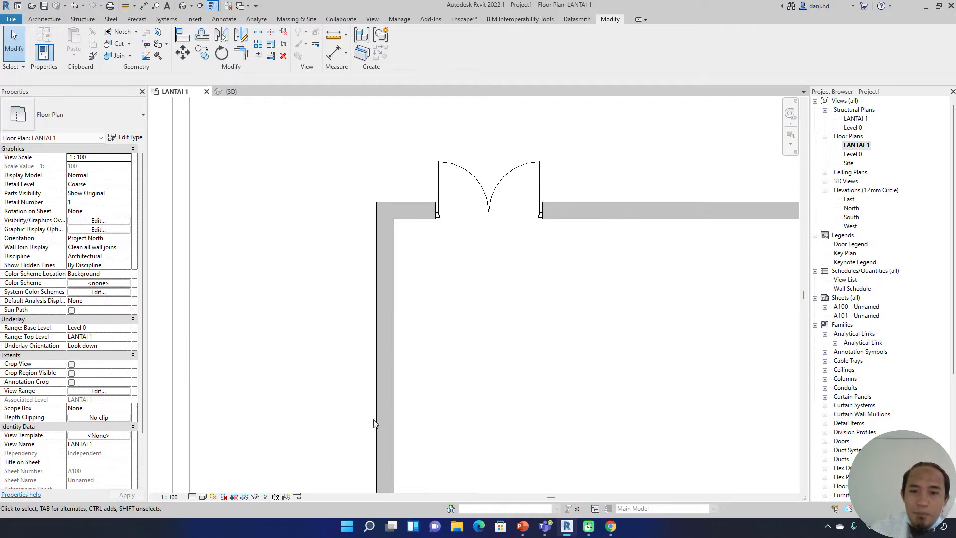
{"action": "scroll", "coordinate": [454, 305], "scroll_direction": "up", "scroll_amount": 2}
Compare the floor plan at Medium detail level and finish with it set to Fine.
{"action": "left_click", "coordinate": [194, 497]}
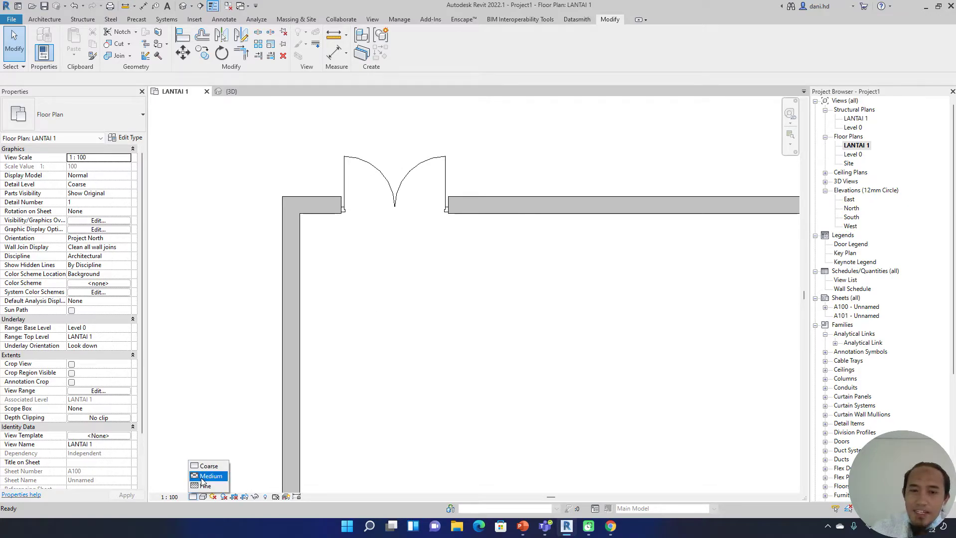
{"action": "left_click", "coordinate": [210, 476]}
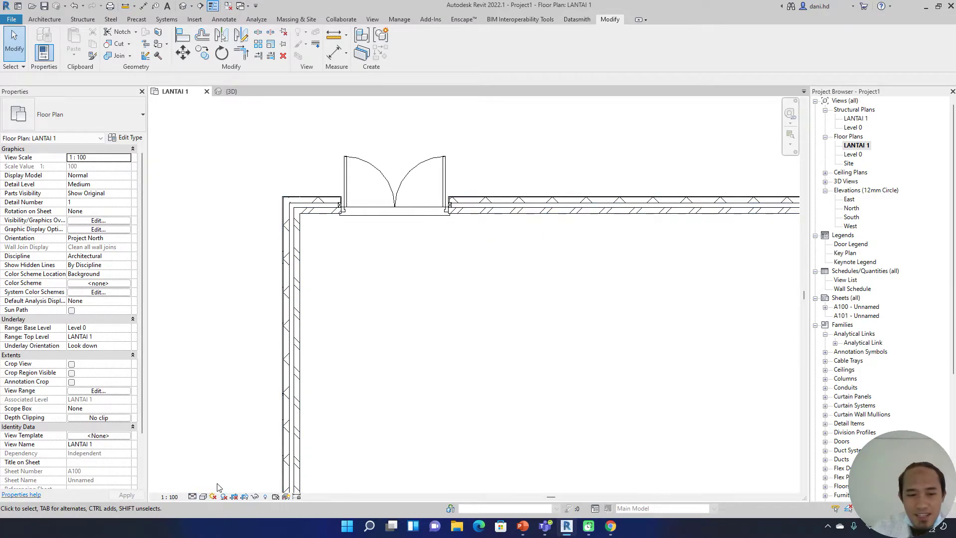
{"action": "left_click", "coordinate": [194, 496]}
{"action": "left_click", "coordinate": [207, 486]}
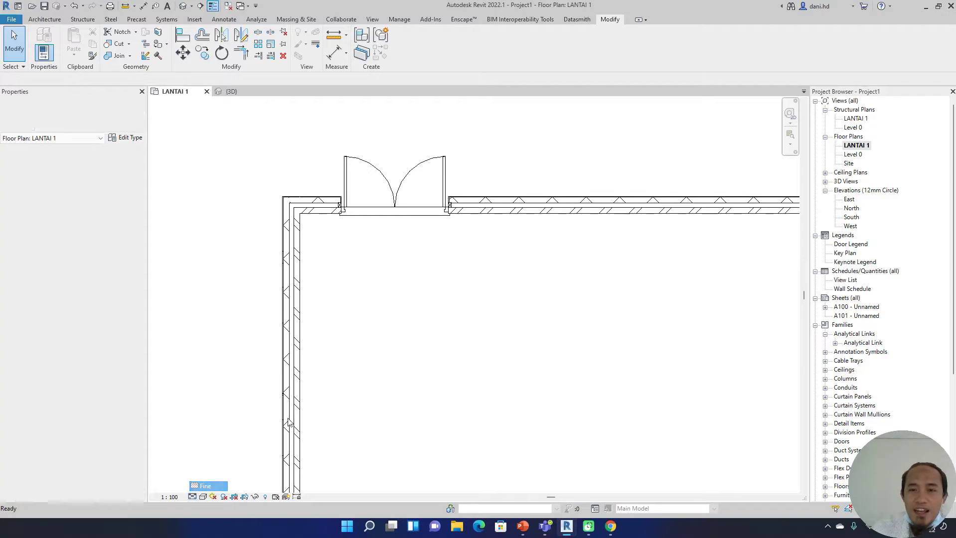
Compare the Hidden Line, Shaded and Consistent Colors visual styles in the floor plan, ending with Realistic.
{"action": "left_click", "coordinate": [204, 498]}
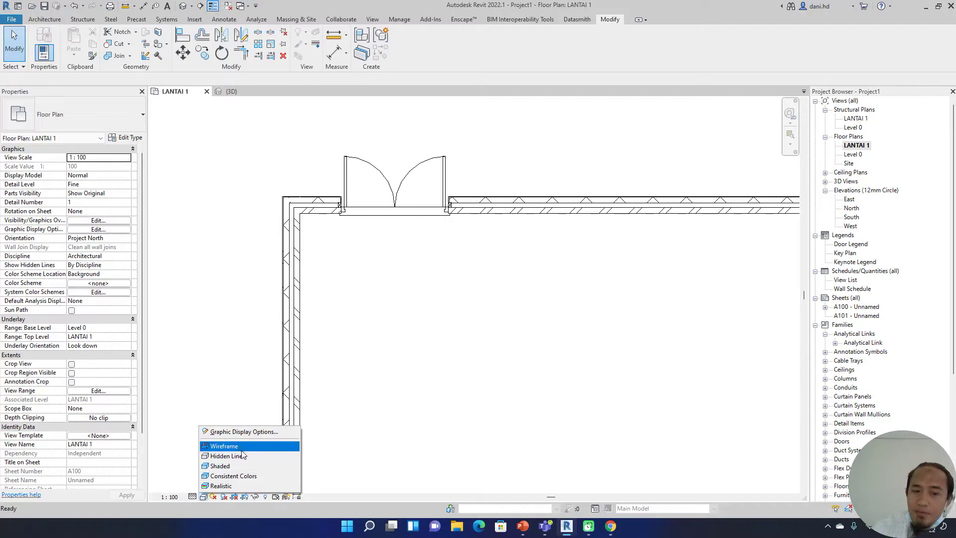
{"action": "left_click", "coordinate": [244, 457]}
{"action": "left_click", "coordinate": [205, 497]}
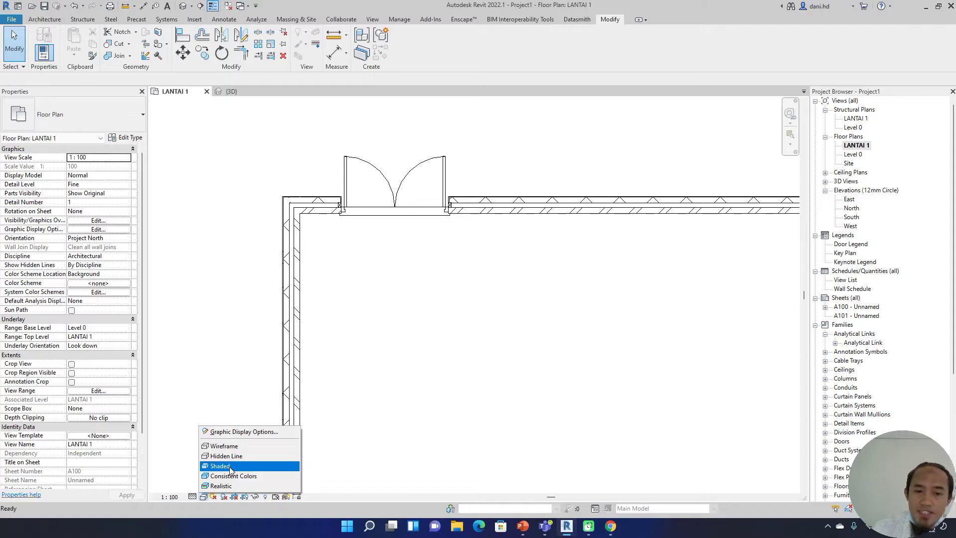
{"action": "left_click", "coordinate": [229, 467]}
{"action": "left_click", "coordinate": [204, 497]}
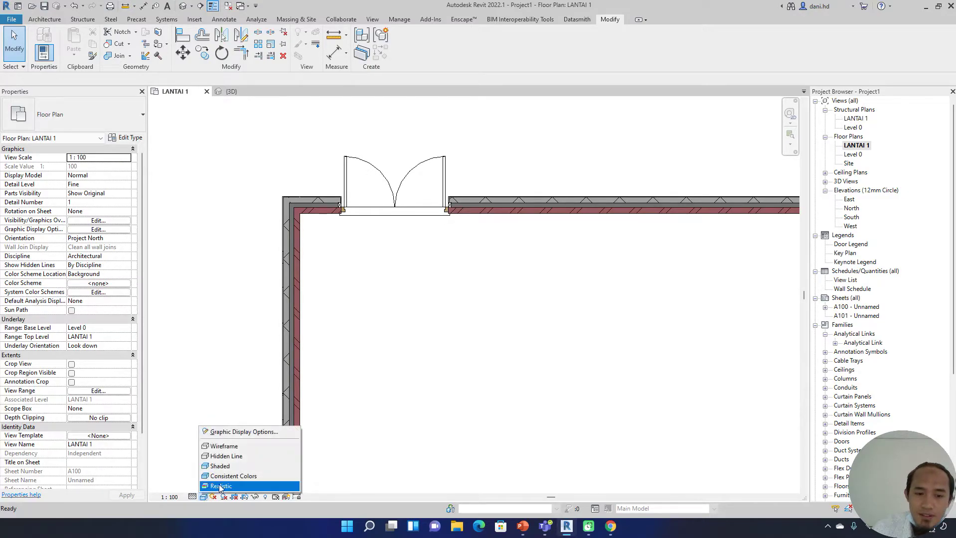
{"action": "left_click", "coordinate": [229, 476]}
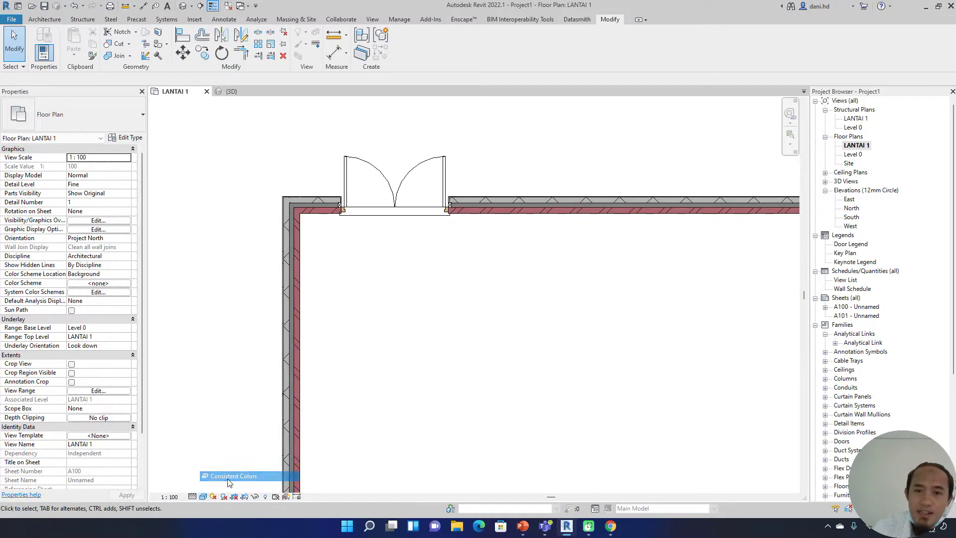
{"action": "left_click", "coordinate": [204, 497]}
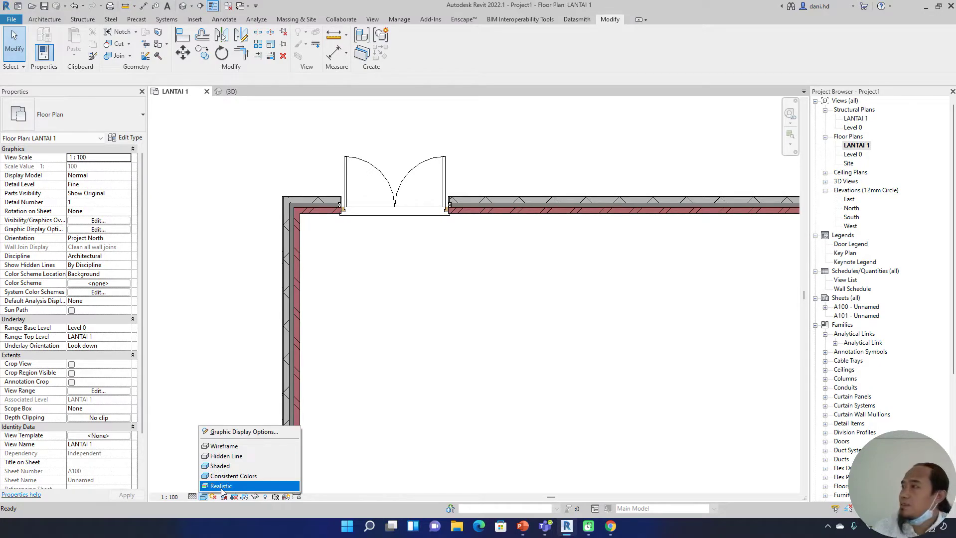
{"action": "left_click", "coordinate": [220, 485]}
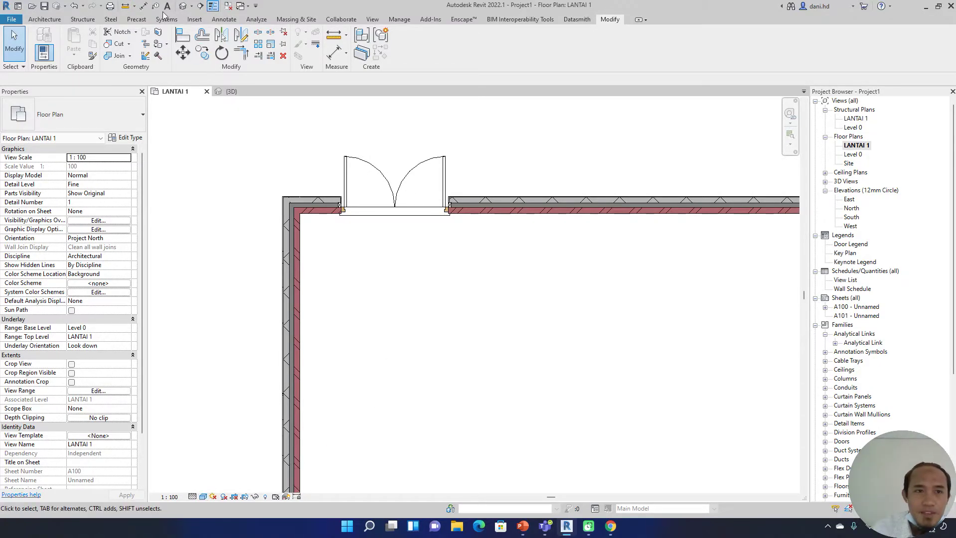
Return to the 3D view and compare its Wireframe and Consistent Colors visual styles.
{"action": "left_click", "coordinate": [180, 6]}
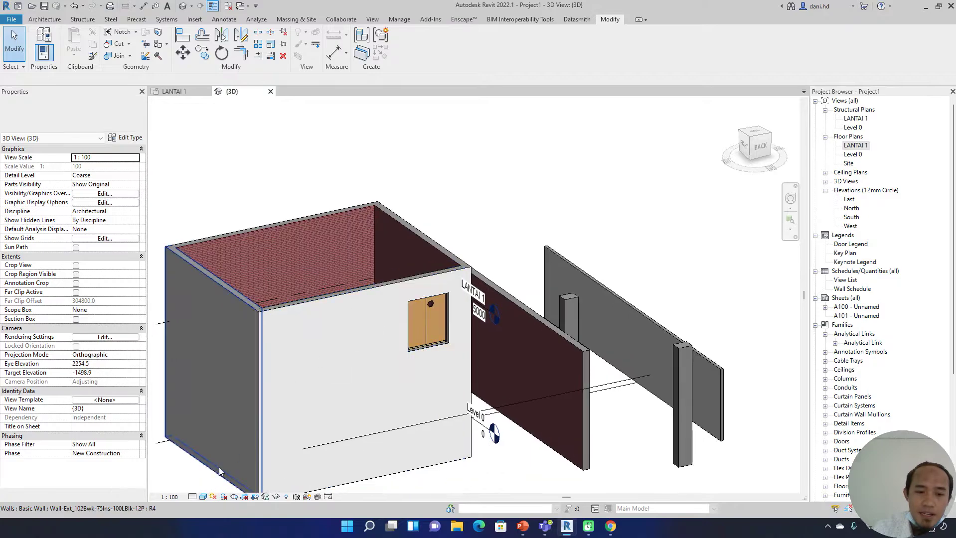
{"action": "left_click", "coordinate": [203, 497]}
{"action": "left_click", "coordinate": [224, 447]}
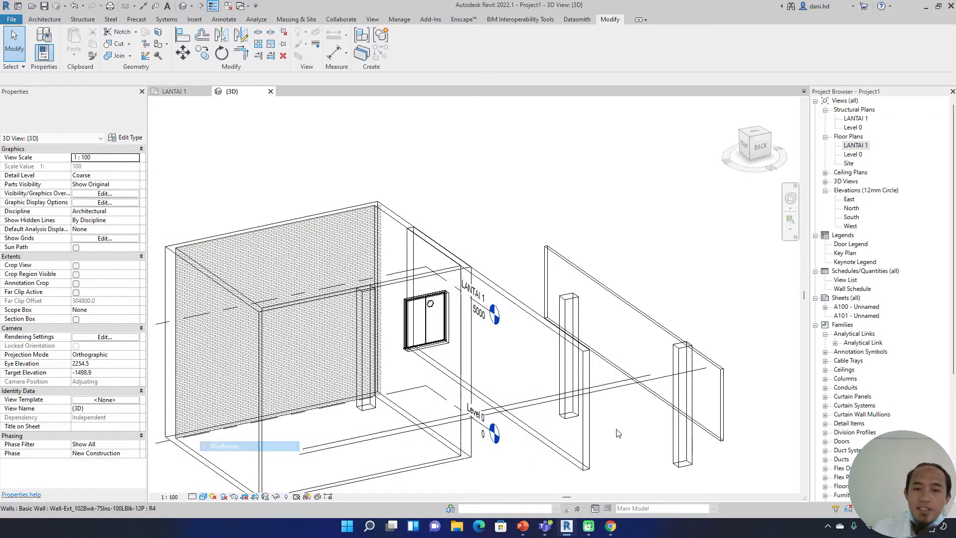
{"action": "middle_click_drag", "start_coordinate": [399, 420], "coordinate": [259, 478], "text": "shift"}
{"action": "left_click", "coordinate": [204, 497]}
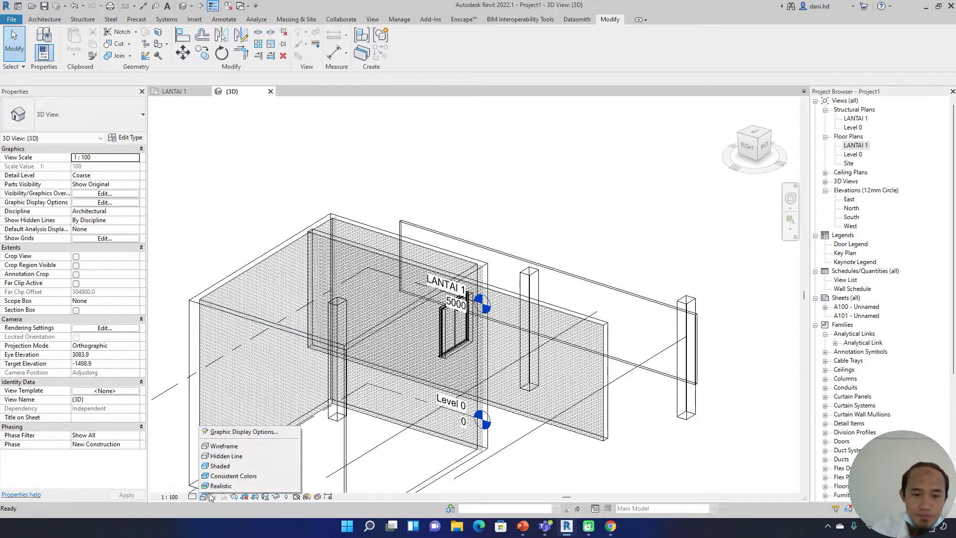
{"action": "left_click", "coordinate": [228, 476]}
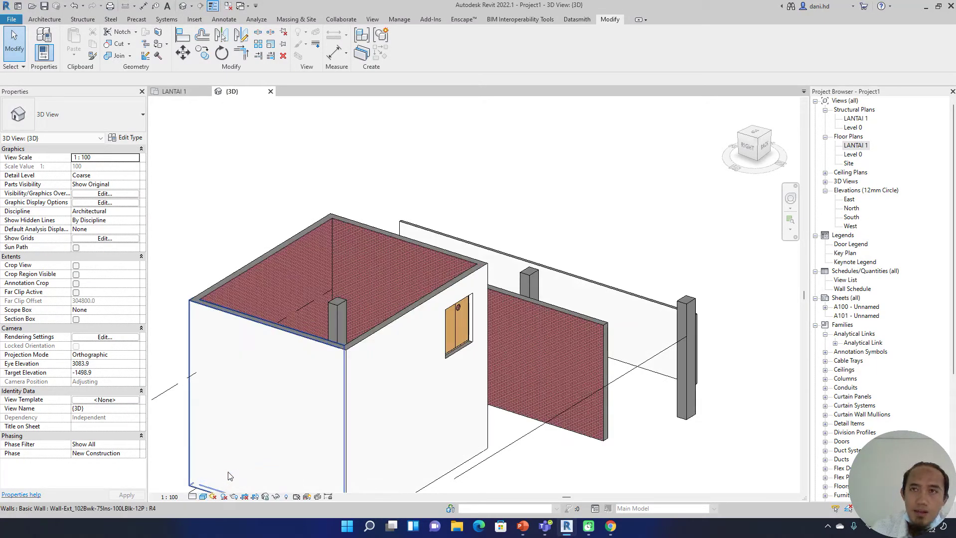
View the 3D model in Wireframe again and finish with the Shaded visual style.
{"action": "left_click", "coordinate": [204, 497]}
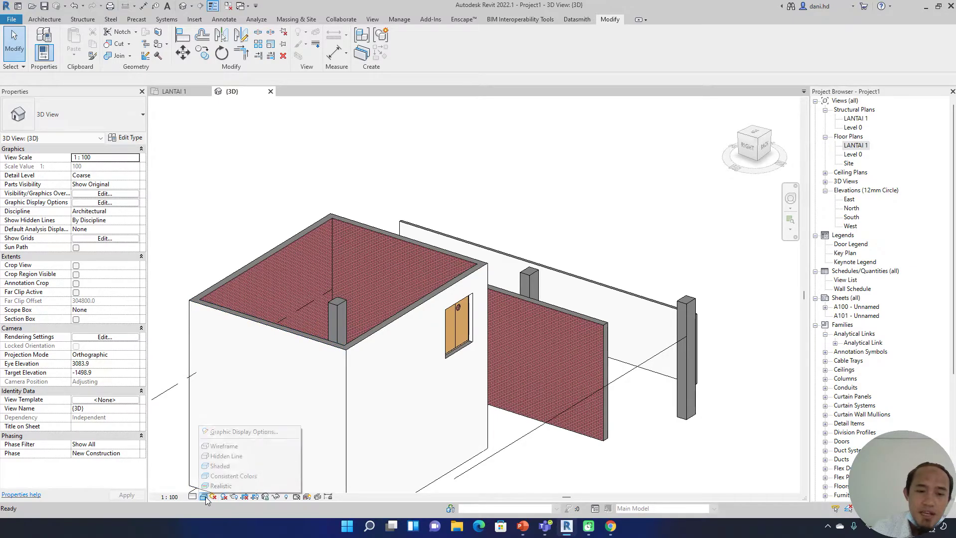
{"action": "left_click", "coordinate": [224, 446]}
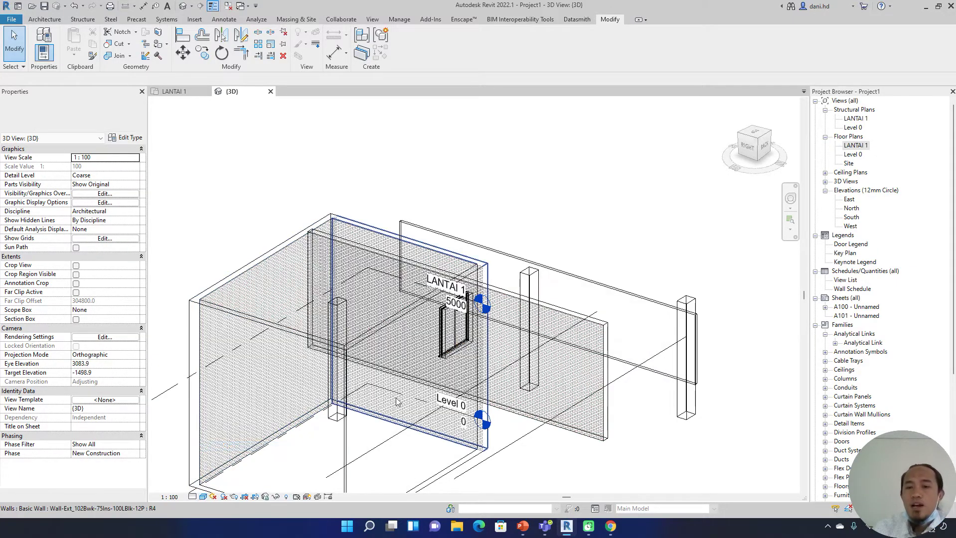
{"action": "middle_click_drag", "start_coordinate": [434, 379], "coordinate": [267, 452], "text": "shift"}
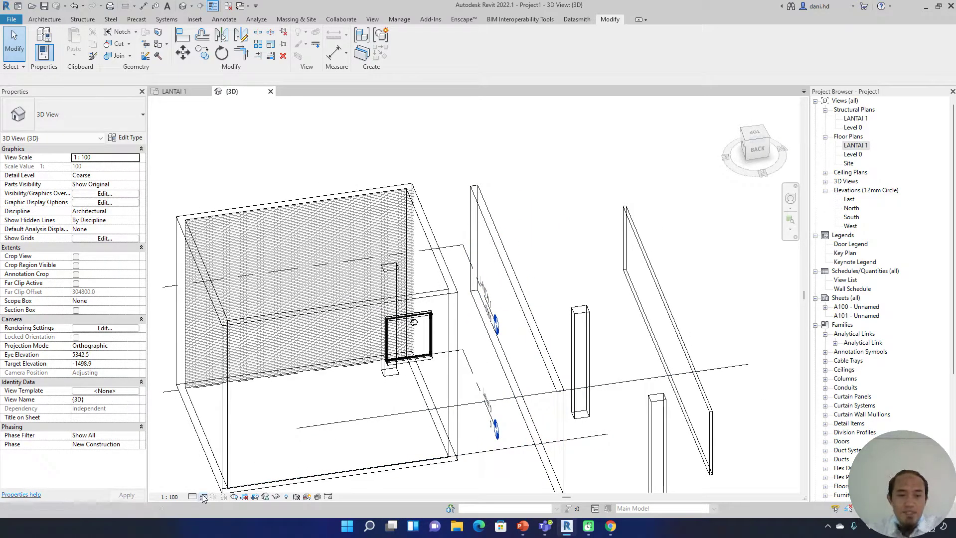
{"action": "left_click", "coordinate": [204, 497]}
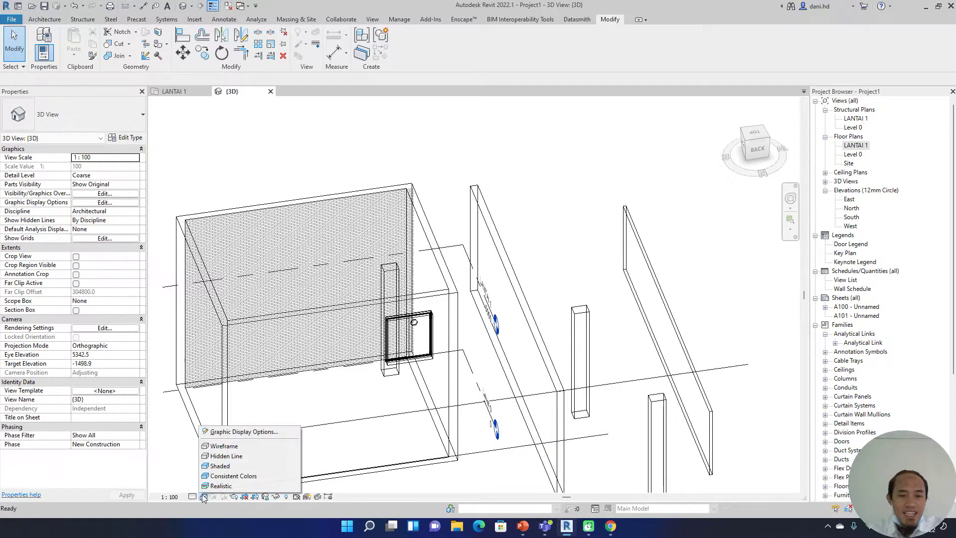
{"action": "left_click", "coordinate": [233, 467]}
Override the graphics of the wall containing the double door by element, with a surface transparency of 51.
{"action": "mouse_move", "coordinate": [351, 438]}
{"action": "middle_mouse_down", "text": "shift"}
{"action": "mouse_move", "coordinate": [465, 427]}
{"action": "mouse_move", "coordinate": [431, 326]}
{"action": "middle_mouse_up", "text": "shift"}
{"action": "left_click", "coordinate": [403, 306]}
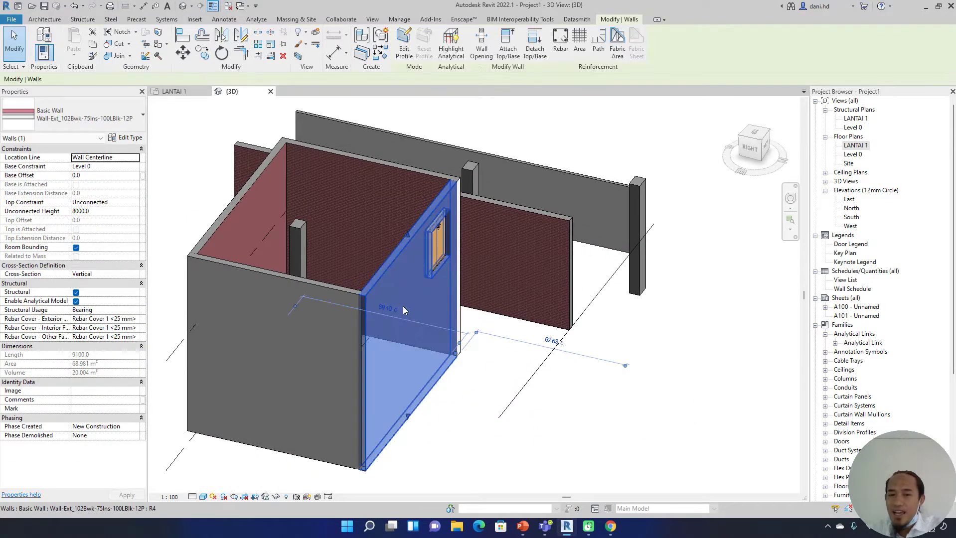
{"action": "right_click", "coordinate": [402, 310]}
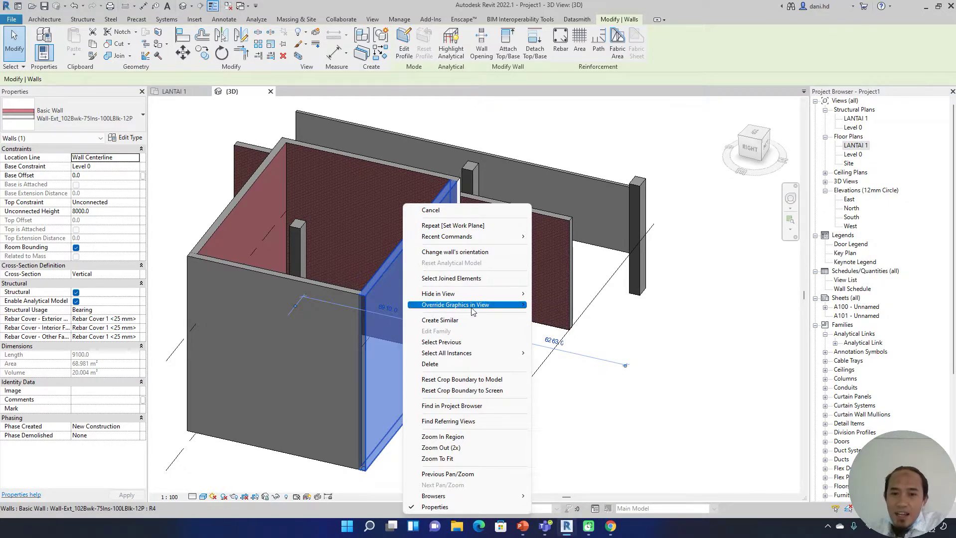
{"action": "mouse_move", "coordinate": [490, 308]}
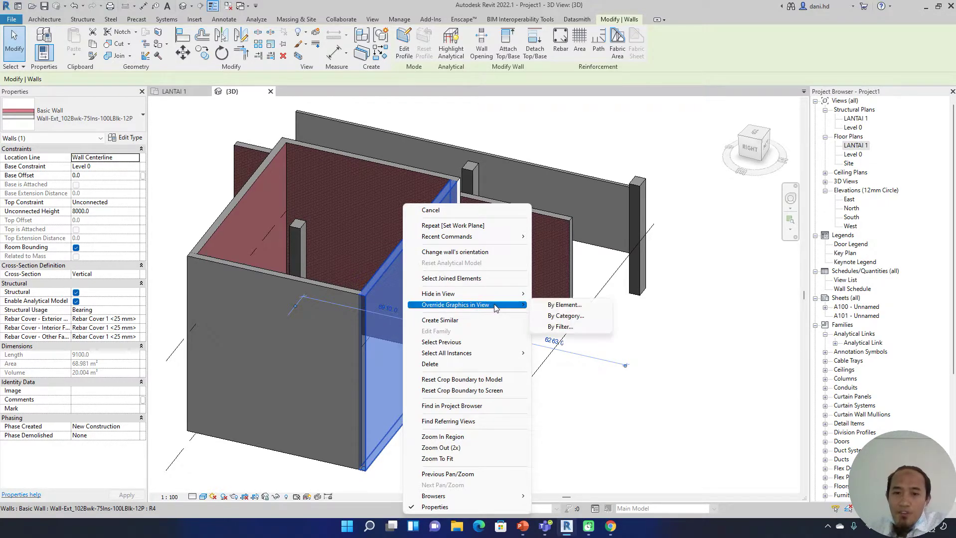
{"action": "left_click", "coordinate": [550, 306]}
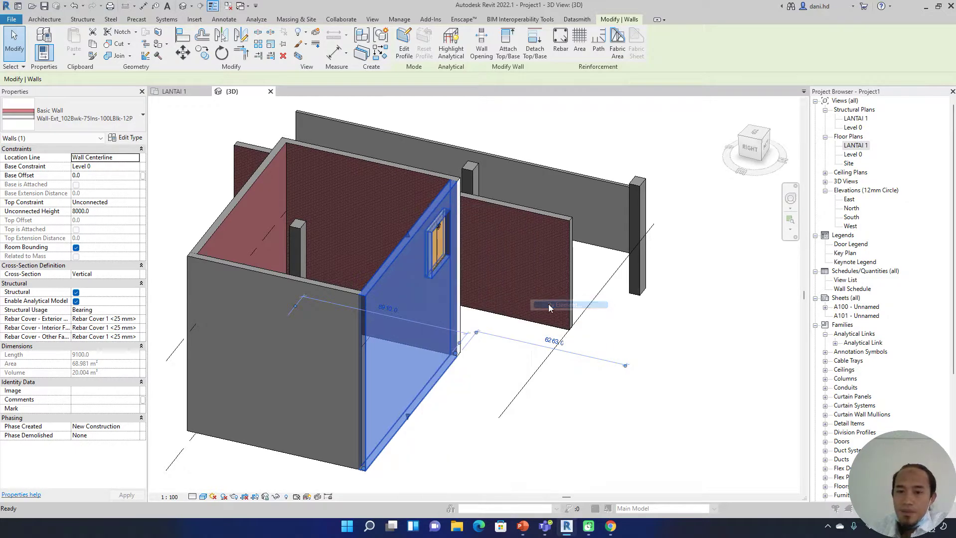
{"action": "left_click_drag", "start_coordinate": [455, 256], "coordinate": [494, 260]}
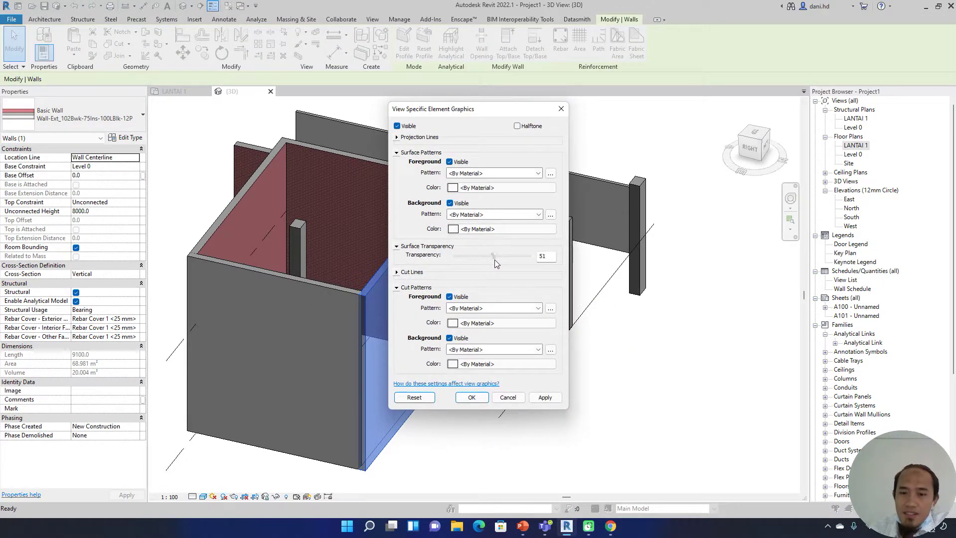
{"action": "left_click", "coordinate": [545, 398]}
{"action": "left_click", "coordinate": [468, 398]}
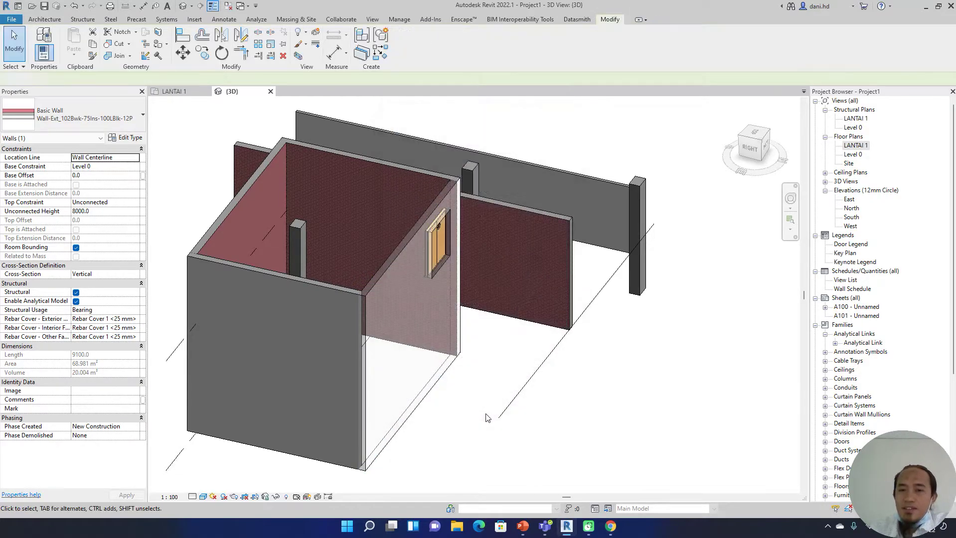
{"action": "left_click", "coordinate": [486, 415]}
Try a surface transparency of 69 in the door wall's element graphics override and discard the change.
{"action": "middle_click_drag", "start_coordinate": [529, 378], "coordinate": [408, 390], "text": "shift"}
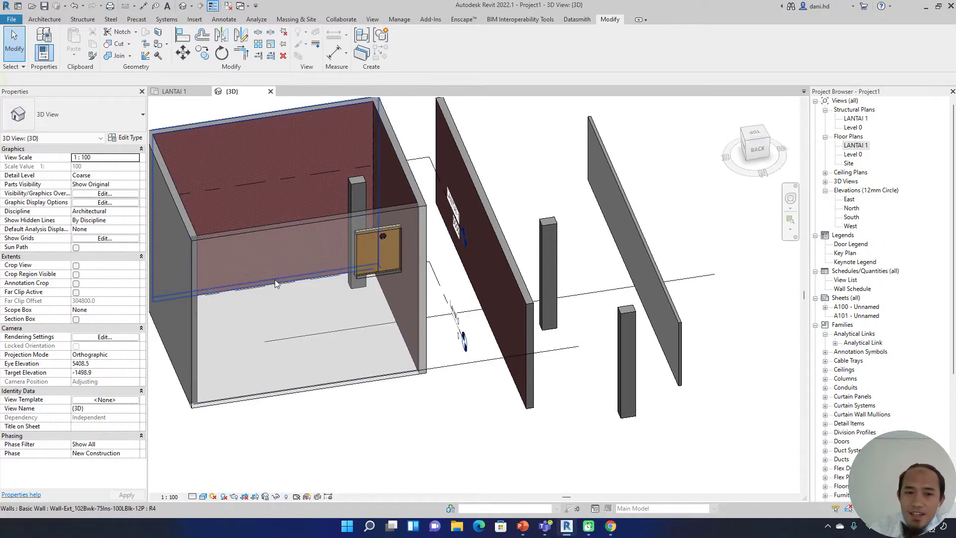
{"action": "right_click", "coordinate": [276, 204]}
{"action": "key", "text": "Escape"}
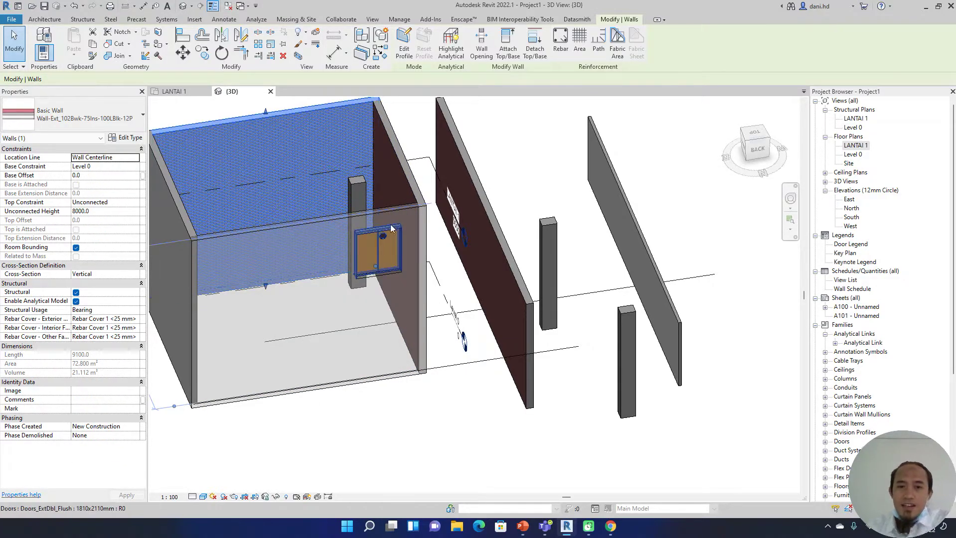
{"action": "key", "text": "Escape"}
{"action": "right_click", "coordinate": [337, 216]}
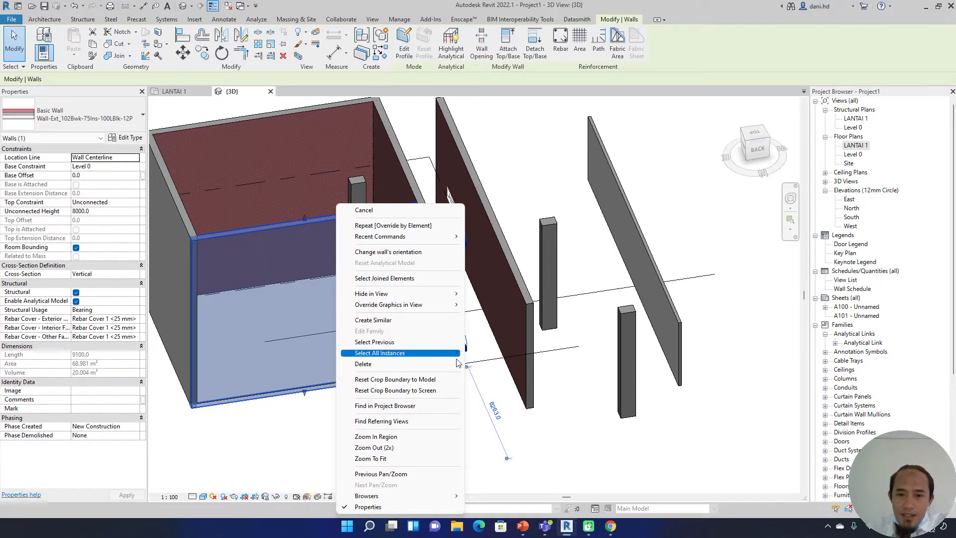
{"action": "mouse_move", "coordinate": [459, 312]}
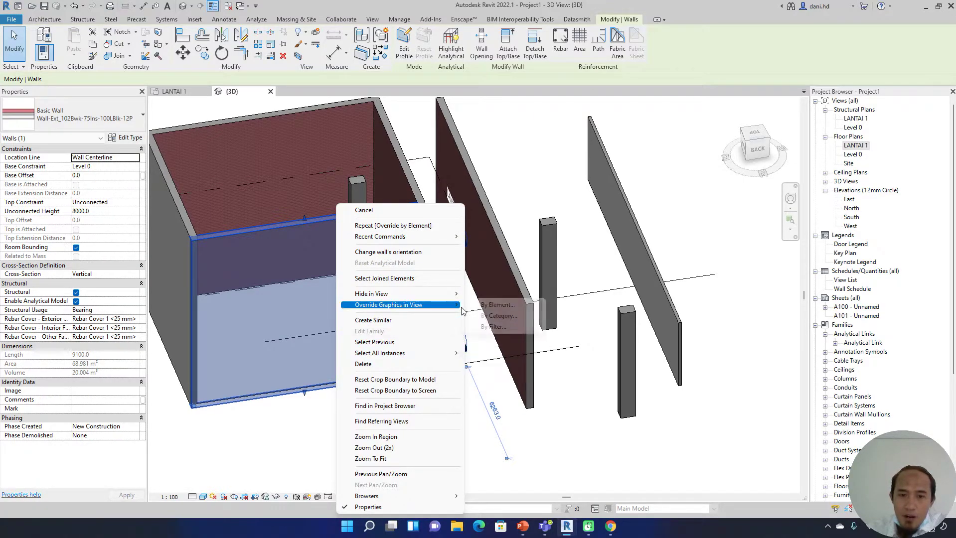
{"action": "left_click", "coordinate": [492, 306]}
{"action": "left_click_drag", "start_coordinate": [495, 260], "coordinate": [475, 259]}
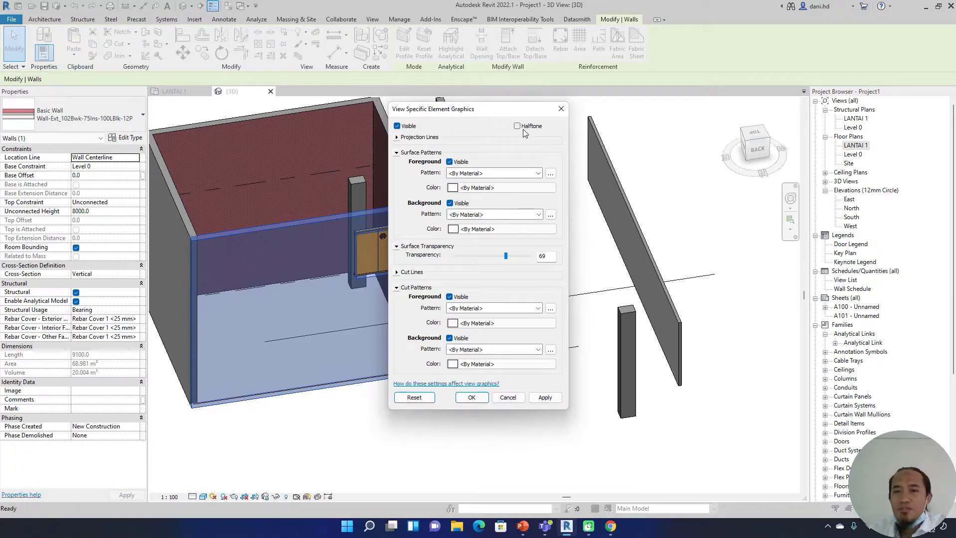
{"action": "key", "text": "Escape"}
{"action": "key", "text": "Escape"}
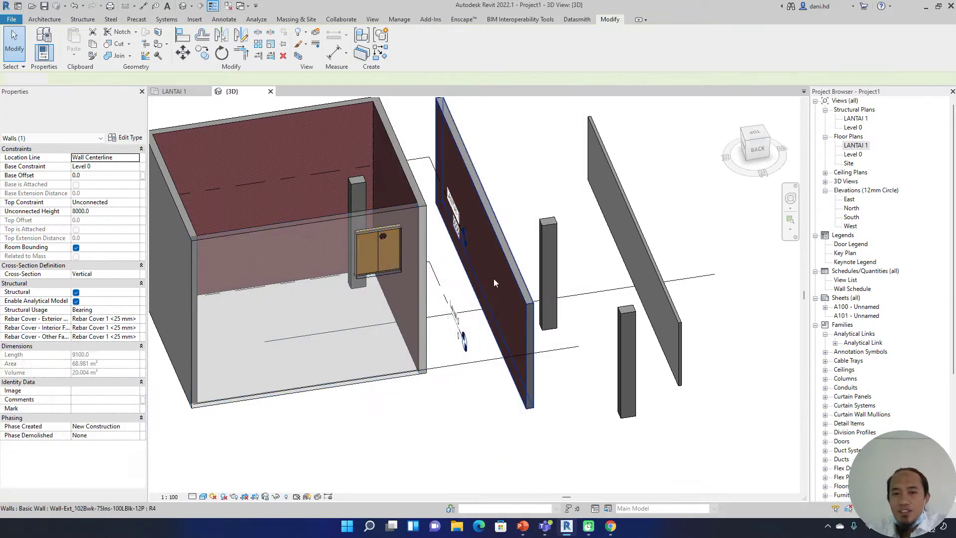
{"action": "middle_click_drag", "start_coordinate": [505, 340], "coordinate": [605, 335], "text": "shift"}
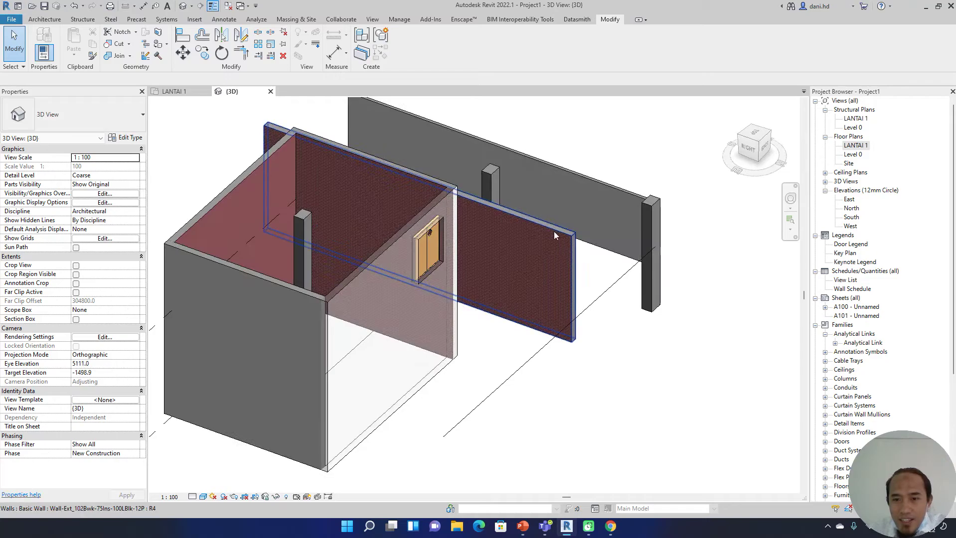
Override the graphics of the long brick wall extending past the room by element in the 3D view.
{"action": "left_click", "coordinate": [555, 234]}
{"action": "right_click", "coordinate": [529, 240]}
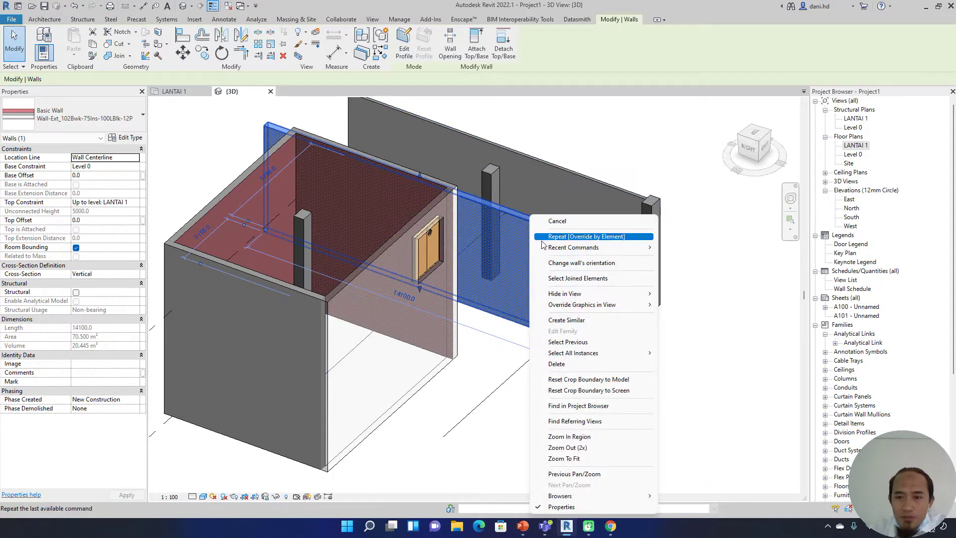
{"action": "mouse_move", "coordinate": [614, 309]}
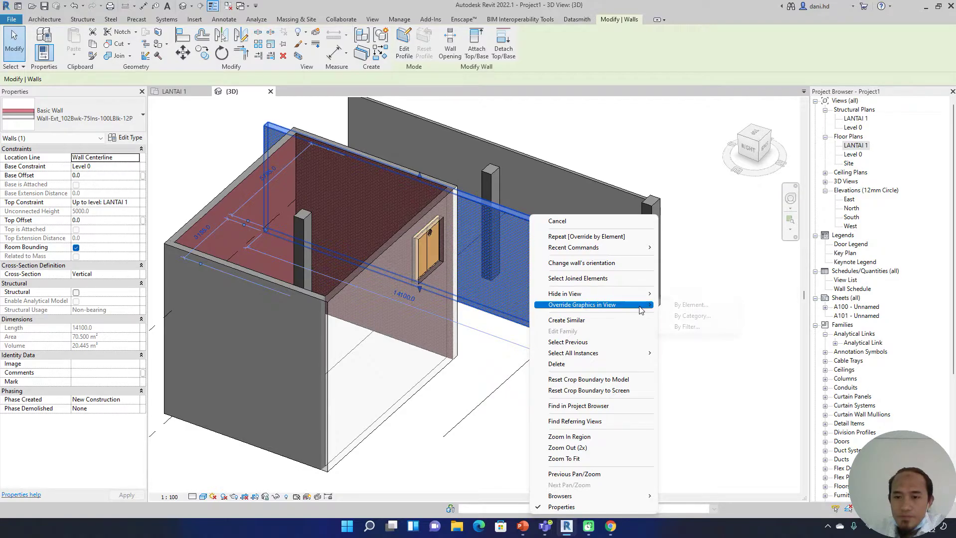
{"action": "left_click", "coordinate": [690, 305]}
{"action": "left_click", "coordinate": [518, 126]}
{"action": "left_click", "coordinate": [532, 401]}
{"action": "left_click", "coordinate": [472, 397]}
{"action": "left_click", "coordinate": [650, 378]}
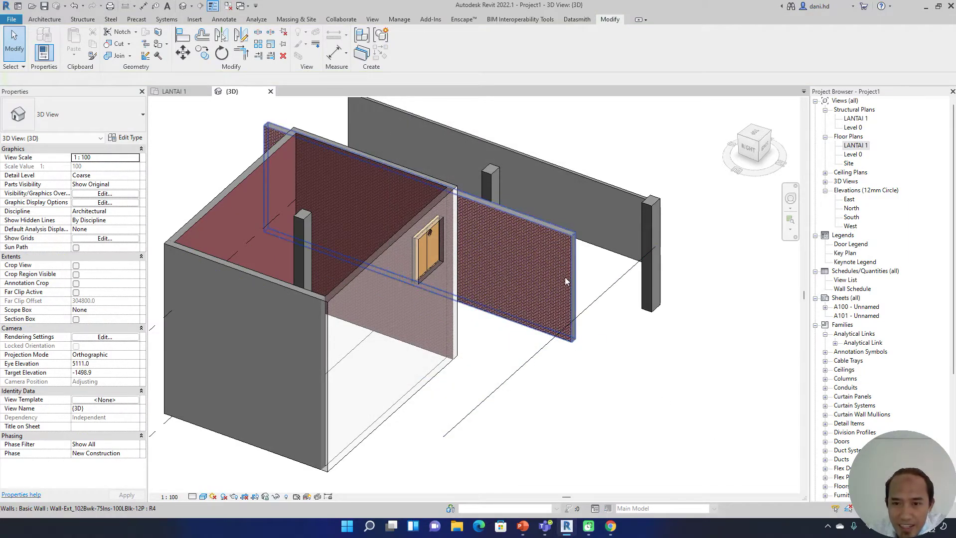
Examine the overridden walls up close and from another angle in the 3D view.
{"action": "scroll", "coordinate": [598, 285], "scroll_direction": "up", "scroll_amount": 5}
{"action": "scroll", "coordinate": [619, 281], "scroll_direction": "down", "scroll_amount": 5}
{"action": "scroll", "coordinate": [339, 140], "scroll_direction": "up", "scroll_amount": 3}
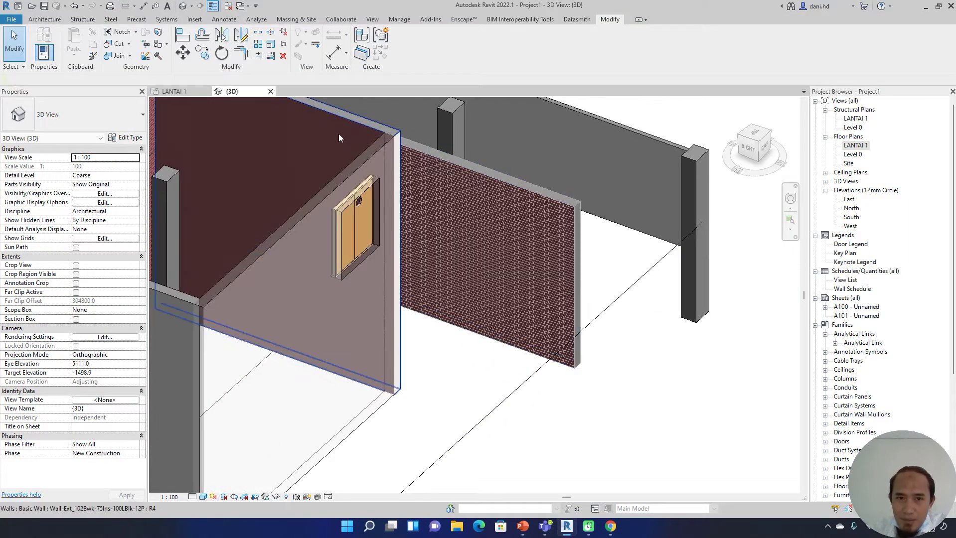
{"action": "scroll", "coordinate": [338, 132], "scroll_direction": "down", "scroll_amount": 3}
{"action": "left_click", "coordinate": [339, 134]}
{"action": "left_click", "coordinate": [542, 271]}
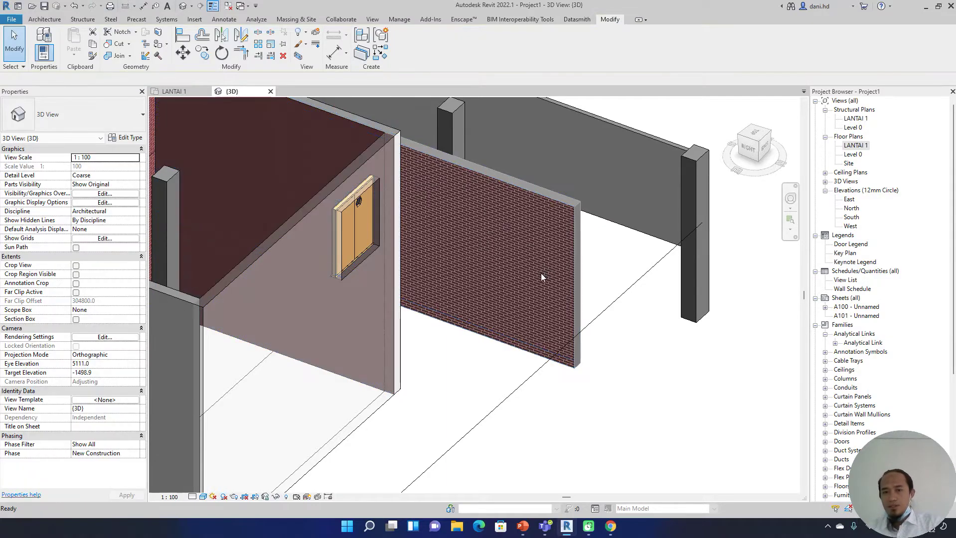
{"action": "scroll", "coordinate": [541, 273], "scroll_direction": "down", "scroll_amount": 2}
{"action": "scroll", "coordinate": [516, 278], "scroll_direction": "down", "scroll_amount": 2}
{"action": "middle_click_drag", "start_coordinate": [539, 279], "coordinate": [474, 302], "text": "shift"}
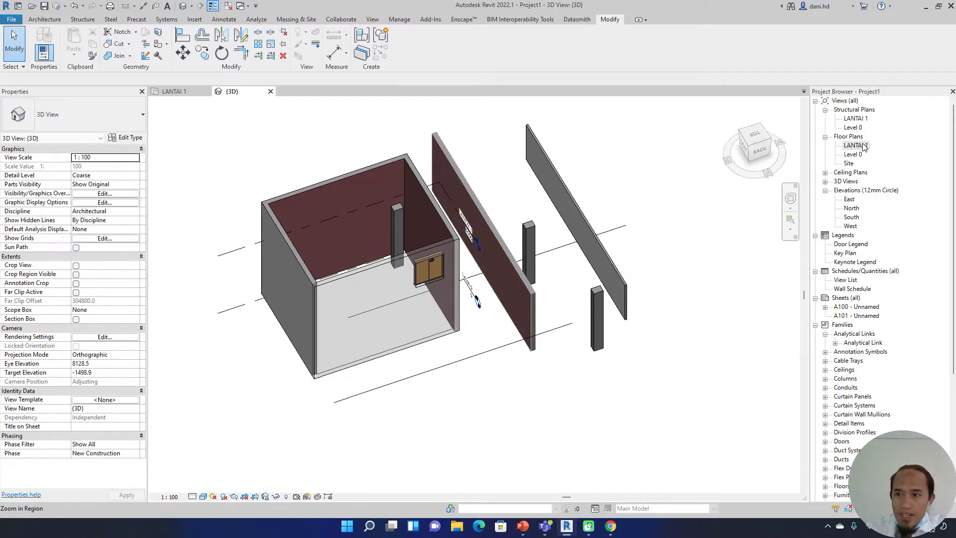
Open the LANTAI 1 floor plan and examine the double door and the wall layers around it.
{"action": "double_click", "coordinate": [862, 146]}
{"action": "scroll", "coordinate": [542, 266], "scroll_direction": "down", "scroll_amount": 4}
{"action": "middle_click_drag", "start_coordinate": [542, 266], "coordinate": [488, 241]}
{"action": "scroll", "coordinate": [488, 242], "scroll_direction": "up", "scroll_amount": 3}
{"action": "middle_click_drag", "start_coordinate": [372, 230], "coordinate": [448, 259]}
{"action": "scroll", "coordinate": [403, 213], "scroll_direction": "up", "scroll_amount": 6}
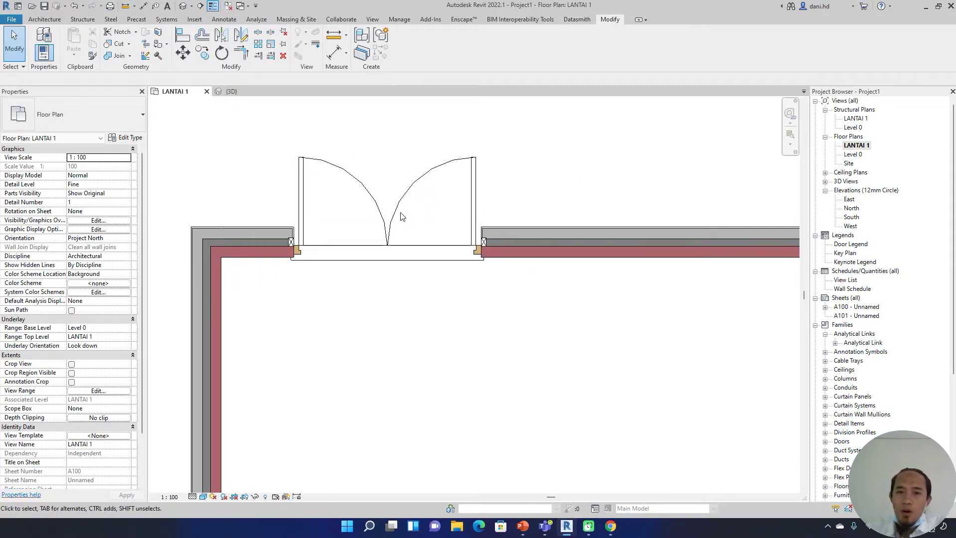
{"action": "left_click", "coordinate": [400, 214]}
{"action": "key", "text": "Escape"}
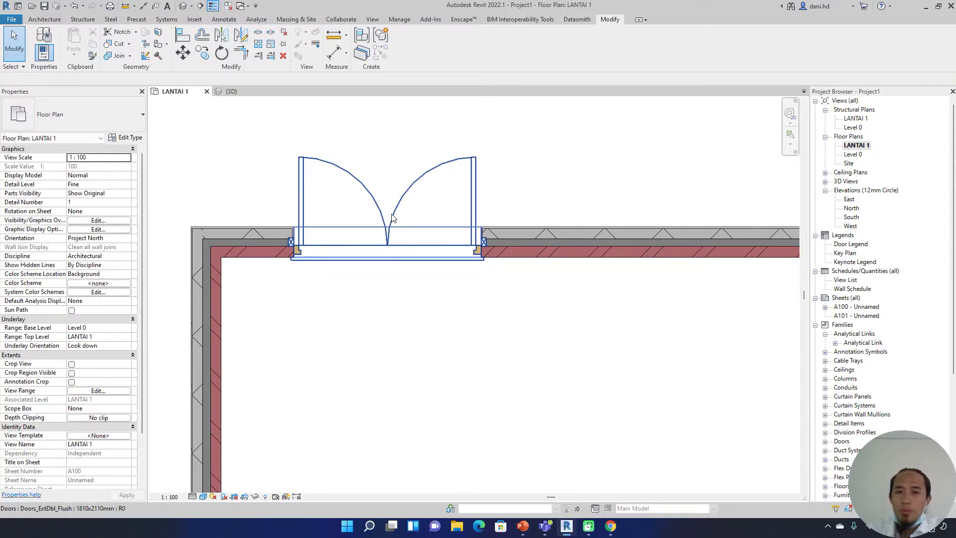
{"action": "left_click", "coordinate": [392, 218]}
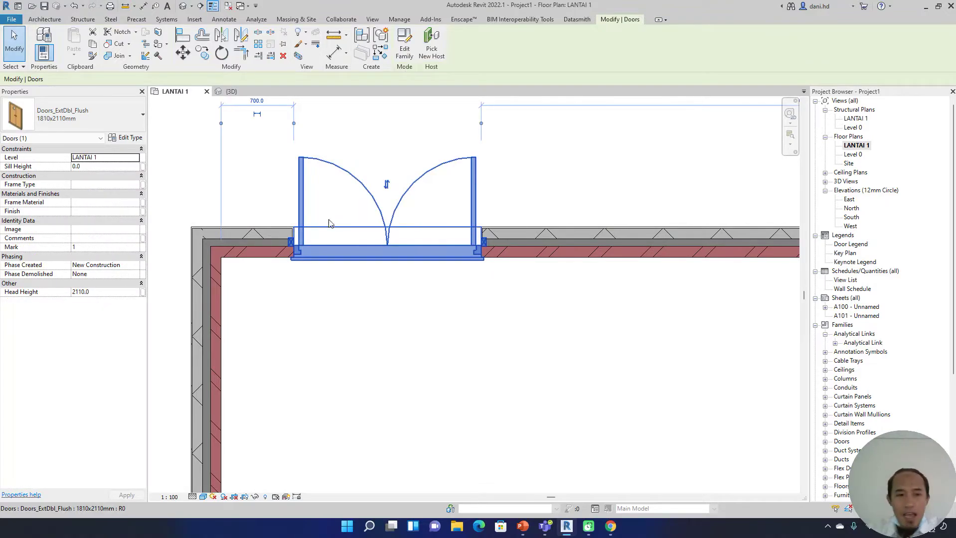
{"action": "key", "text": "Escape"}
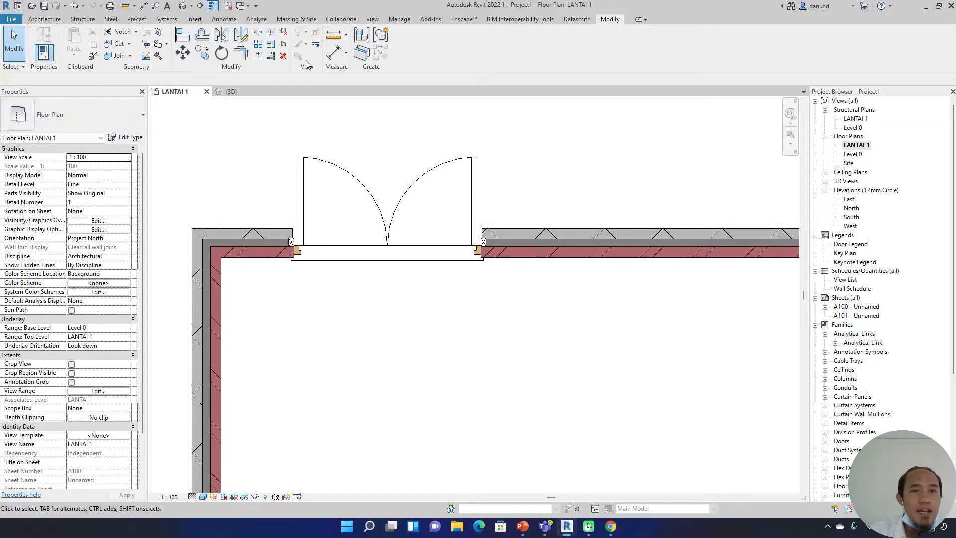
Hide the Doors category in the LANTAI 1 floor plan through its Visibility/Graphic Overrides.
{"action": "left_click", "coordinate": [376, 21]}
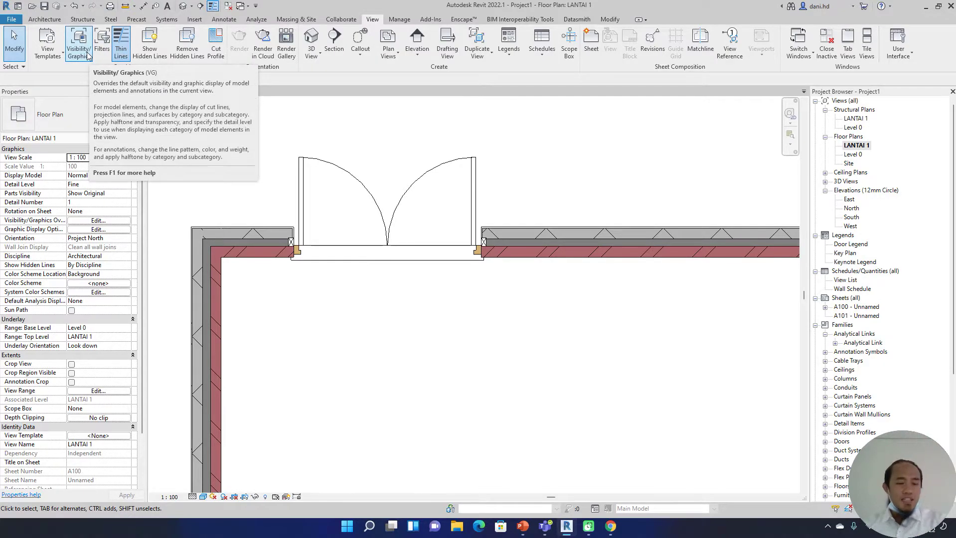
{"action": "left_click", "coordinate": [88, 55]}
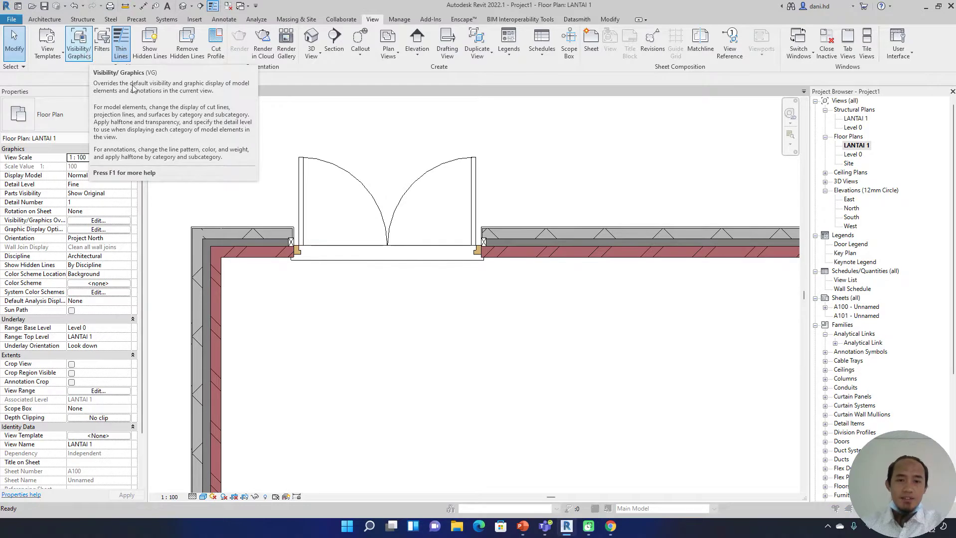
{"action": "left_click_drag", "start_coordinate": [522, 117], "coordinate": [775, 116]}
{"action": "left_click", "coordinate": [594, 263]}
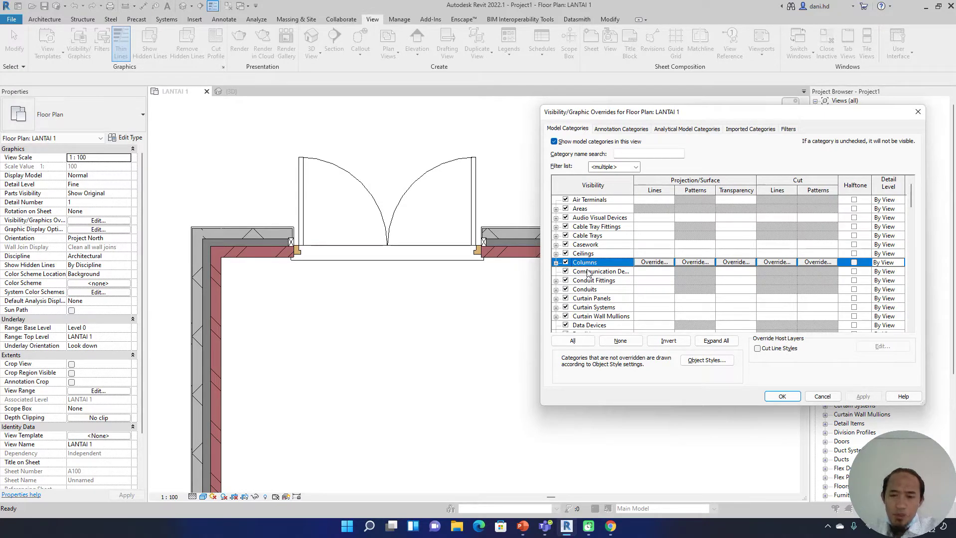
{"action": "key", "text": "p"}
{"action": "scroll", "coordinate": [607, 309], "scroll_direction": "down", "scroll_amount": 2}
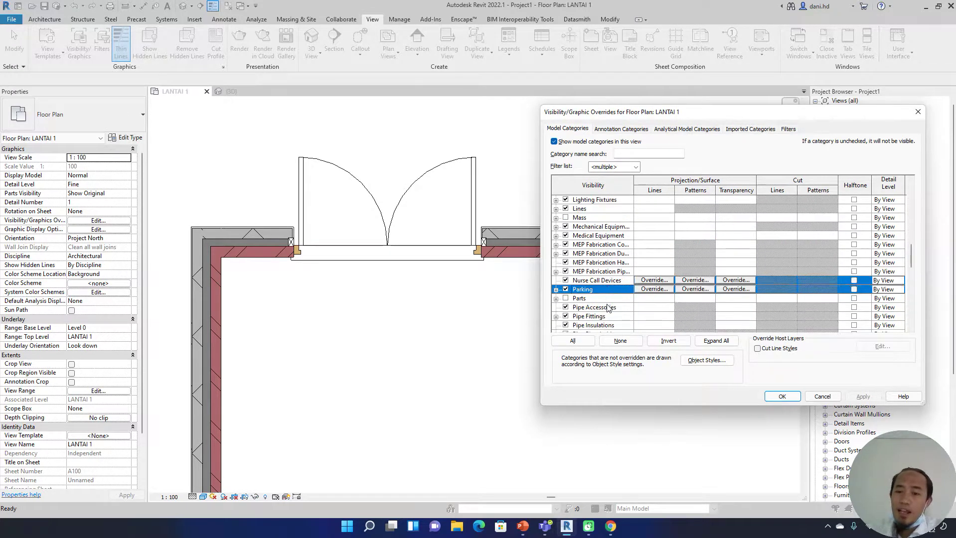
{"action": "scroll", "coordinate": [604, 303], "scroll_direction": "down", "scroll_amount": 2}
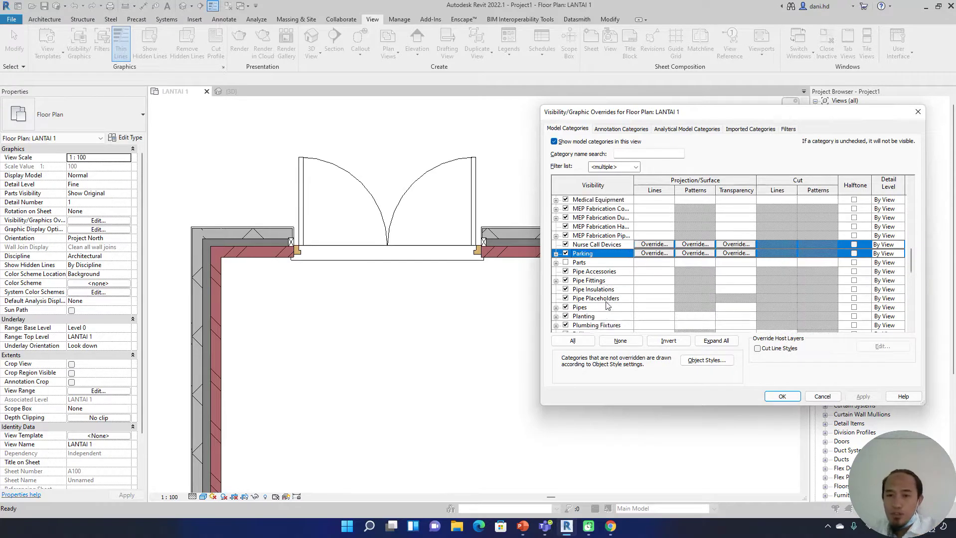
{"action": "left_click", "coordinate": [598, 292]}
{"action": "key", "text": "d"}
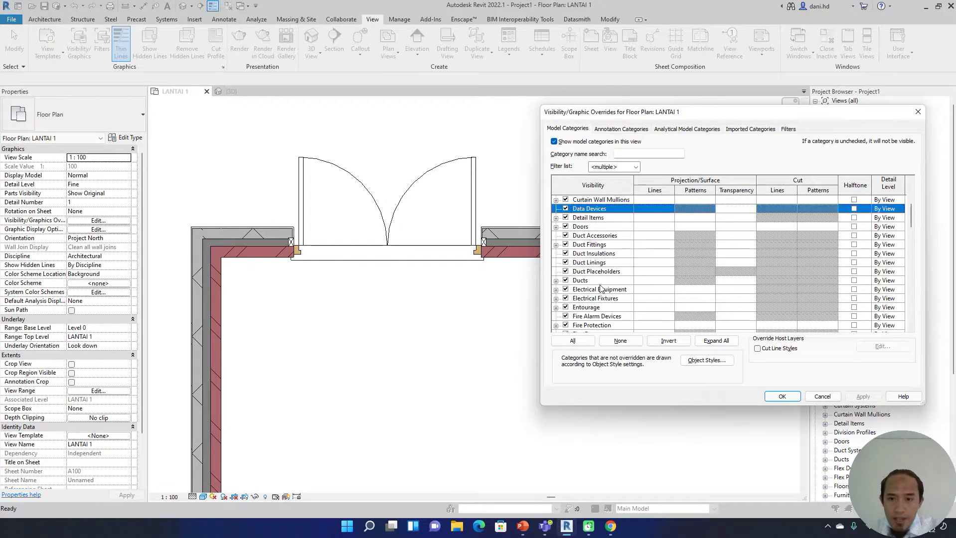
{"action": "left_click", "coordinate": [566, 227]}
{"action": "left_click", "coordinate": [863, 396]}
{"action": "left_click", "coordinate": [782, 397]}
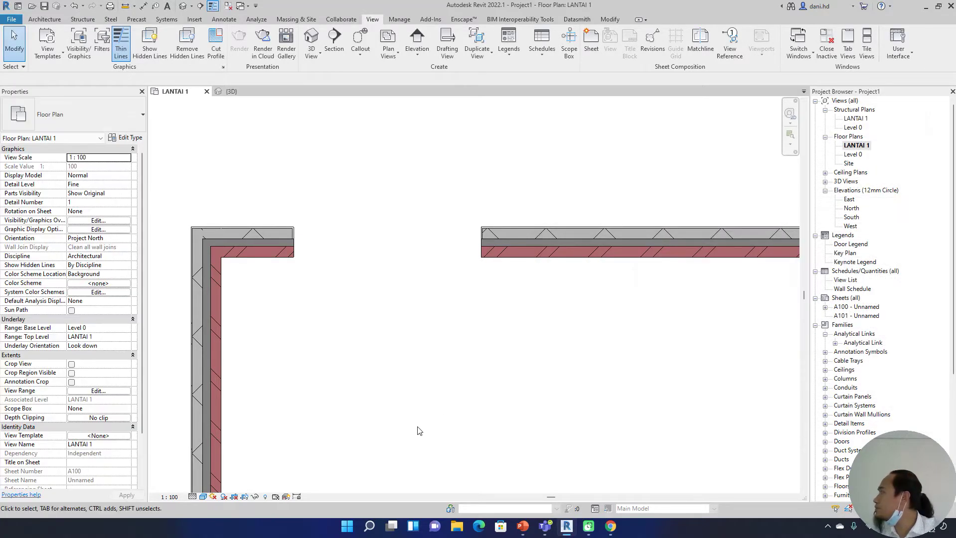
Make the Doors category visible again in the LANTAI 1 plan's Visibility/Graphic Overrides and set it to halftone.
{"action": "middle_click_drag", "start_coordinate": [512, 410], "coordinate": [412, 363]}
{"action": "scroll", "coordinate": [412, 361], "scroll_direction": "down", "scroll_amount": 1}
{"action": "key", "text": "v"}
{"action": "key", "text": "v"}
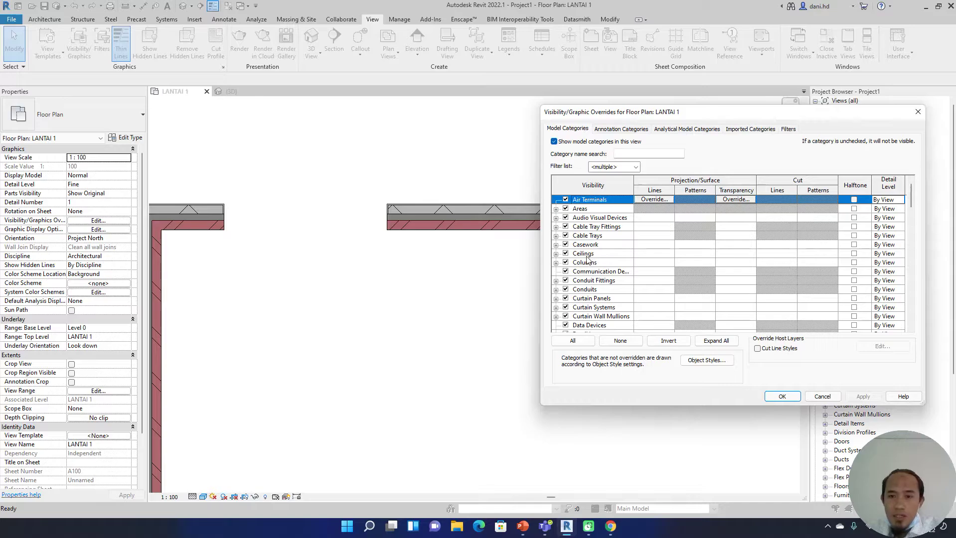
{"action": "left_click", "coordinate": [593, 263]}
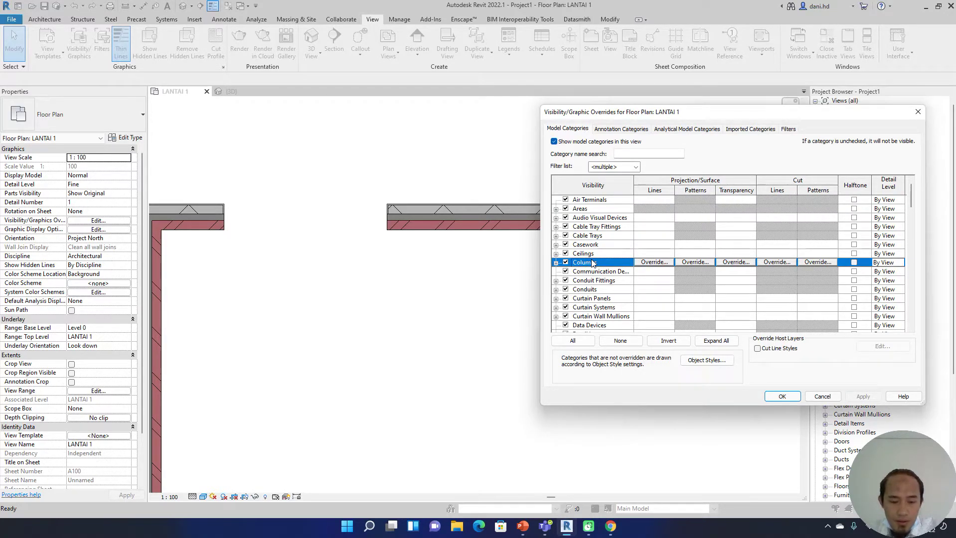
{"action": "key", "text": "d"}
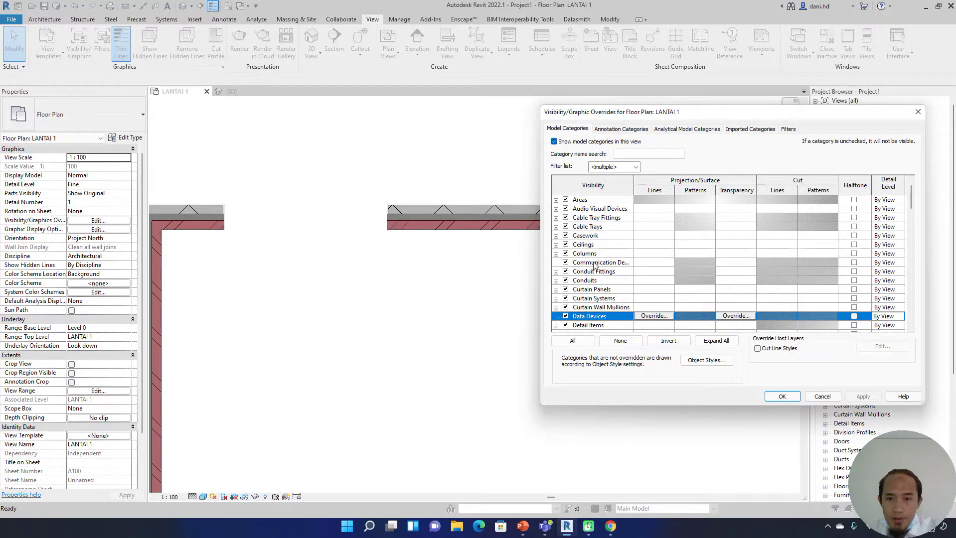
{"action": "scroll", "coordinate": [581, 315], "scroll_direction": "down", "scroll_amount": 1}
{"action": "left_click", "coordinate": [566, 308]}
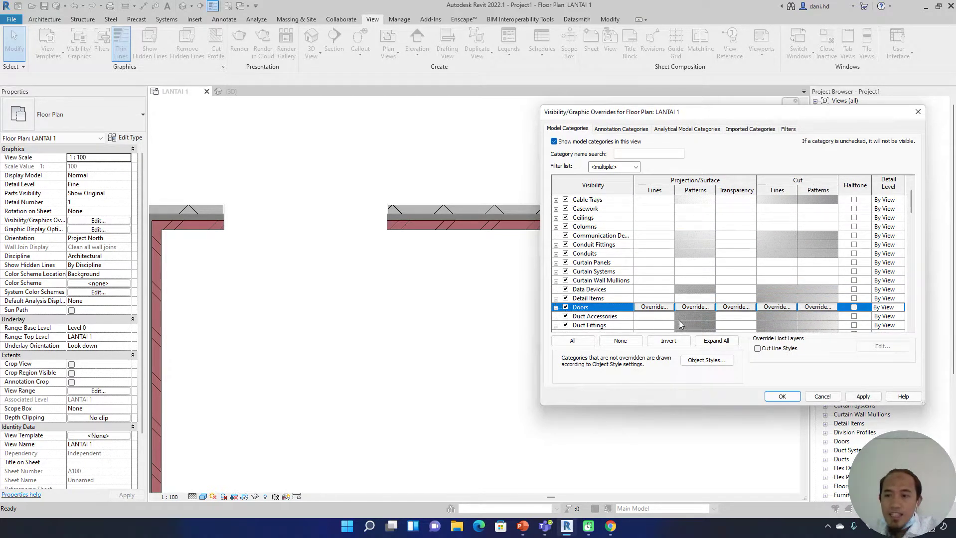
{"action": "left_click", "coordinate": [854, 308]}
{"action": "left_click", "coordinate": [866, 397]}
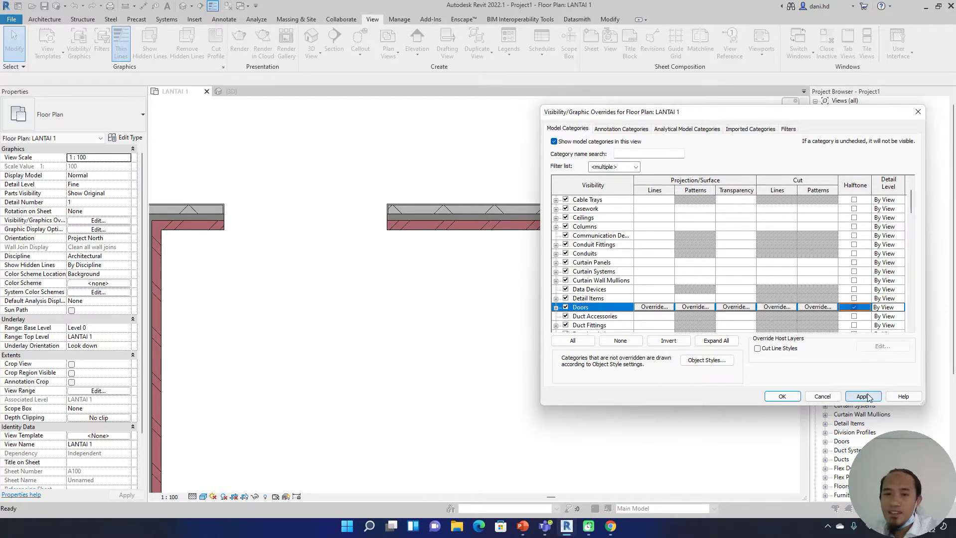
{"action": "left_click", "coordinate": [782, 396]}
{"action": "scroll", "coordinate": [431, 281], "scroll_direction": "up", "scroll_amount": 2}
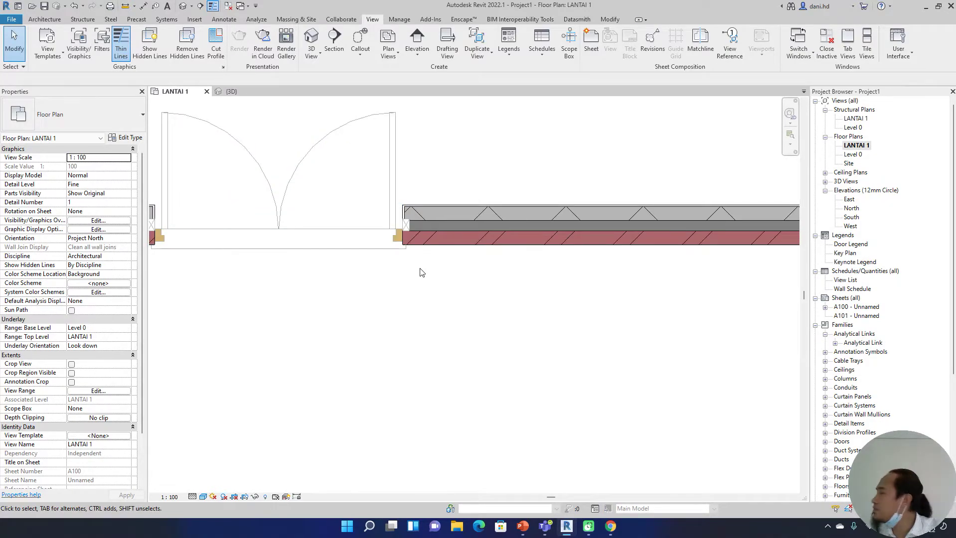
{"action": "scroll", "coordinate": [432, 291], "scroll_direction": "down", "scroll_amount": 2}
{"action": "left_click", "coordinate": [415, 207]}
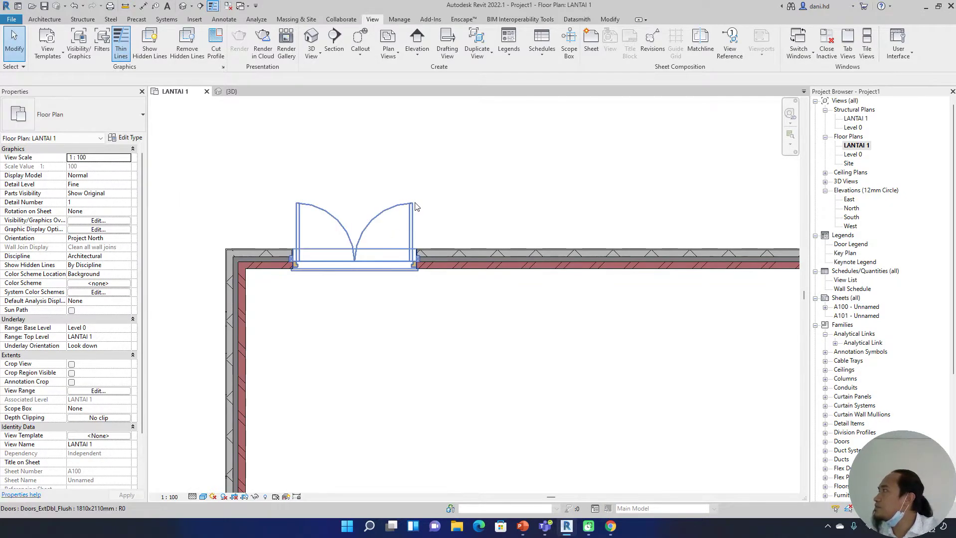
{"action": "right_click", "coordinate": [415, 207]}
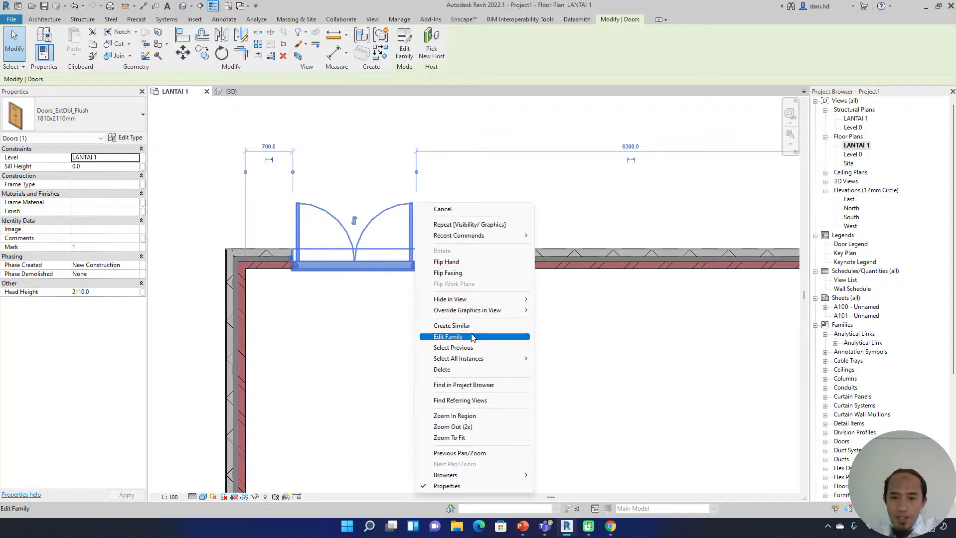
{"action": "left_click", "coordinate": [561, 329]}
Open the Visibility/Graphic Overrides of the LANTAI 1 plan and select the Doors model category.
{"action": "key", "text": "v"}
{"action": "key", "text": "g"}
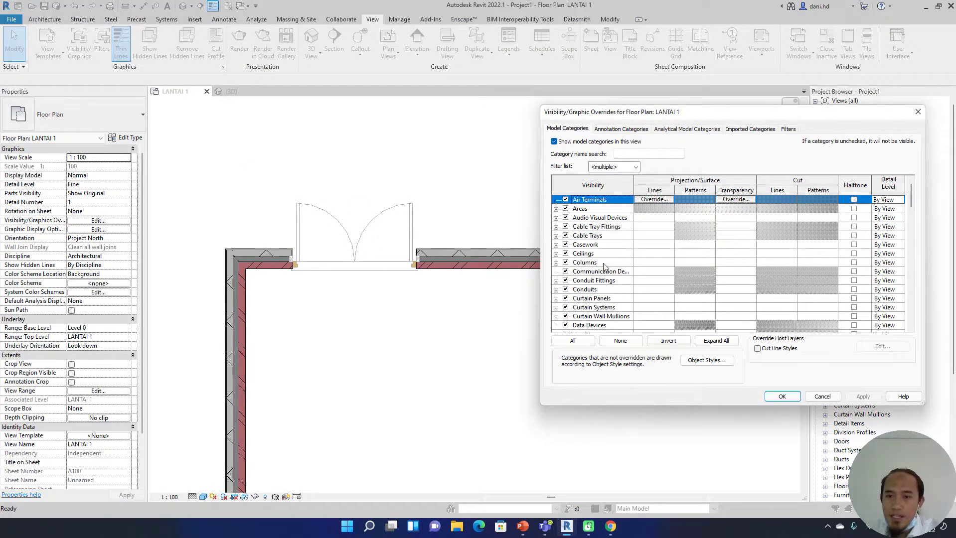
{"action": "left_click", "coordinate": [590, 282]}
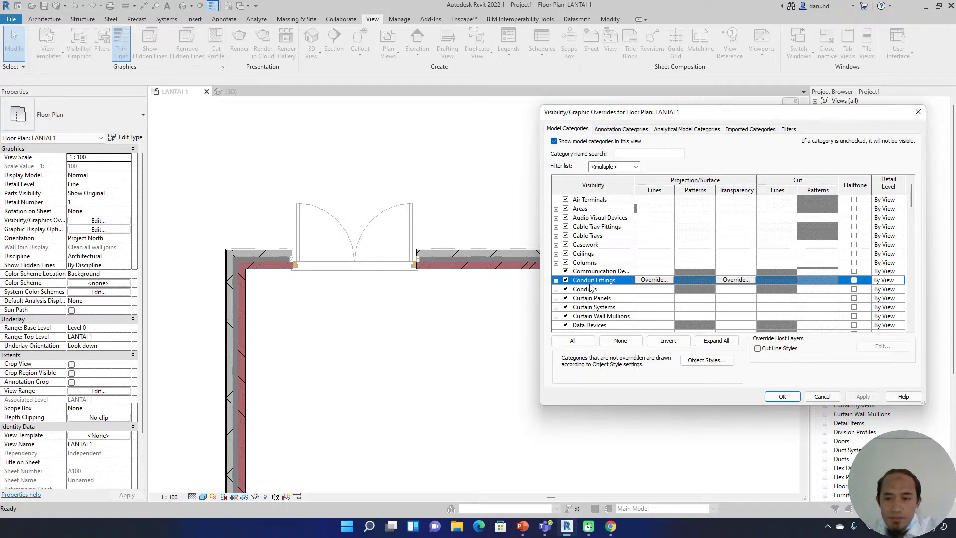
{"action": "key", "text": "d"}
{"action": "scroll", "coordinate": [643, 311], "scroll_direction": "down", "scroll_amount": 2}
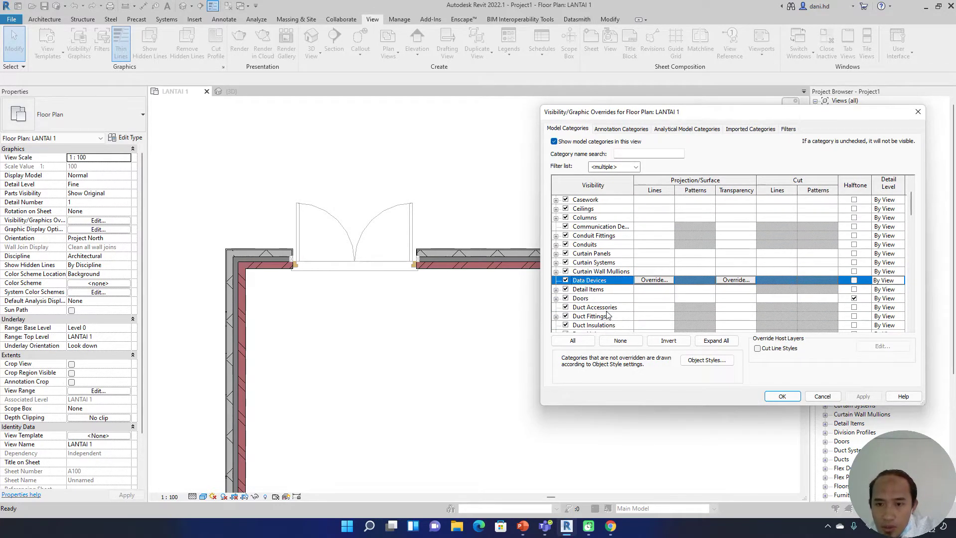
{"action": "left_click", "coordinate": [614, 308]}
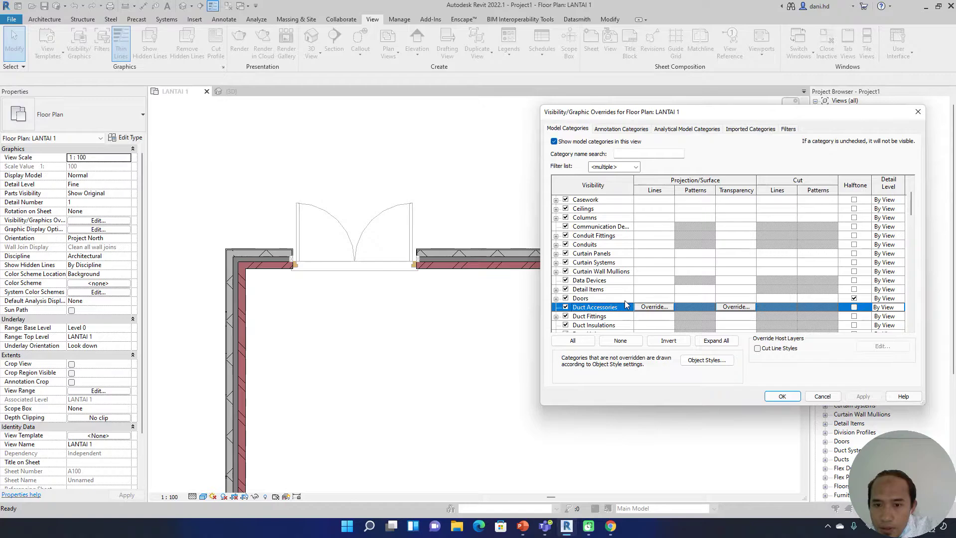
{"action": "left_click", "coordinate": [654, 298]}
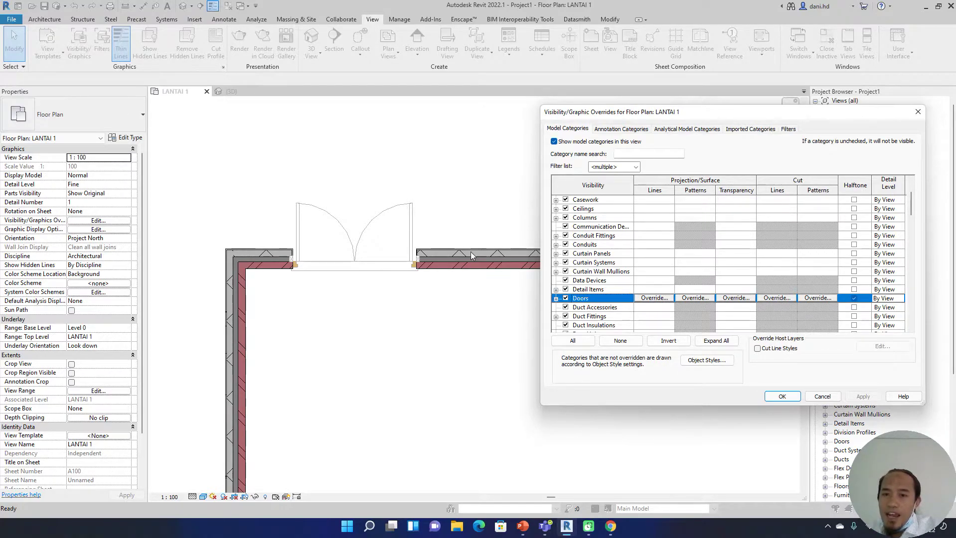
{"action": "left_click_drag", "start_coordinate": [865, 122], "coordinate": [440, 136]}
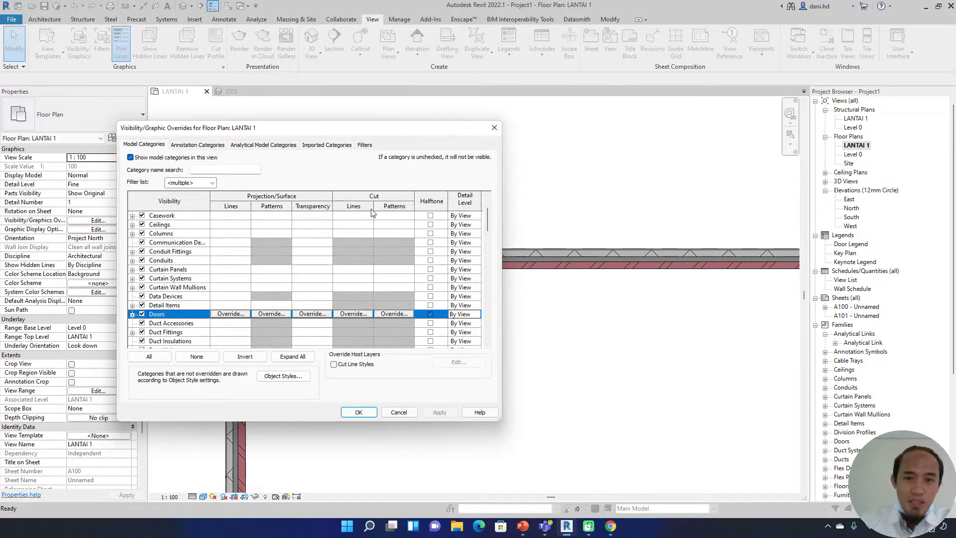
{"action": "left_click_drag", "start_coordinate": [386, 138], "coordinate": [775, 86]}
Override the cut line color of the Doors category with Magenta, keeping pattern and weight at No Override, and apply it to the plan.
{"action": "left_click", "coordinate": [756, 259]}
{"action": "left_click", "coordinate": [722, 200]}
{"action": "left_click", "coordinate": [724, 207]}
{"action": "left_click", "coordinate": [697, 215]}
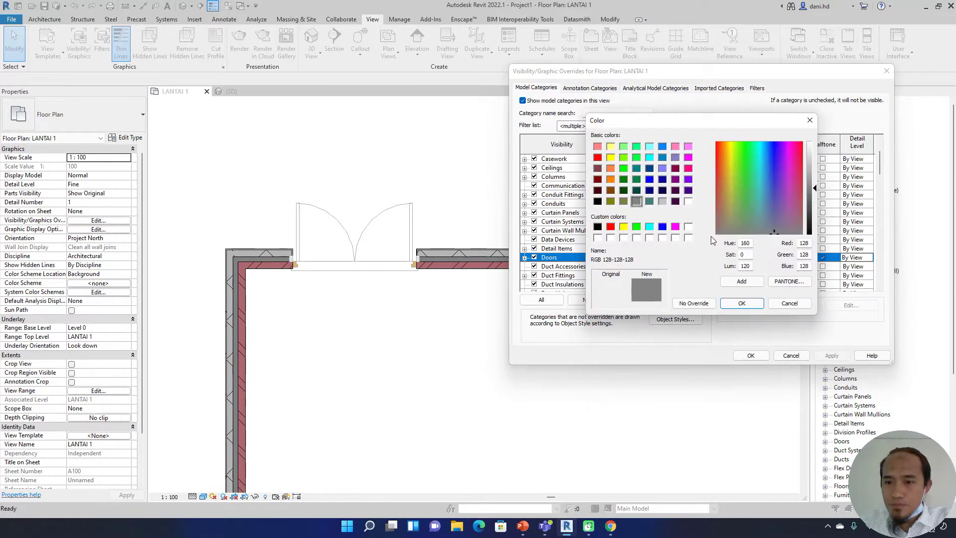
{"action": "left_click", "coordinate": [676, 228]}
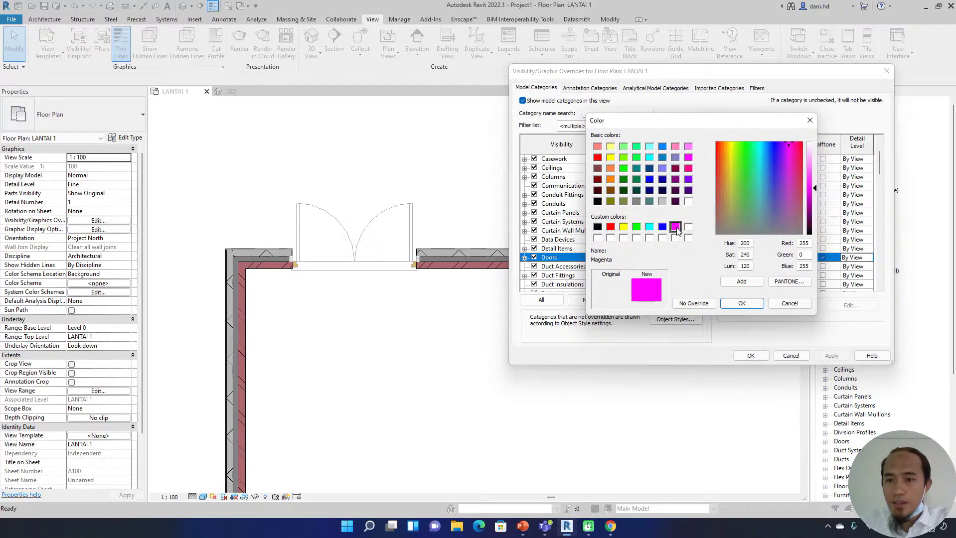
{"action": "left_click", "coordinate": [742, 303]}
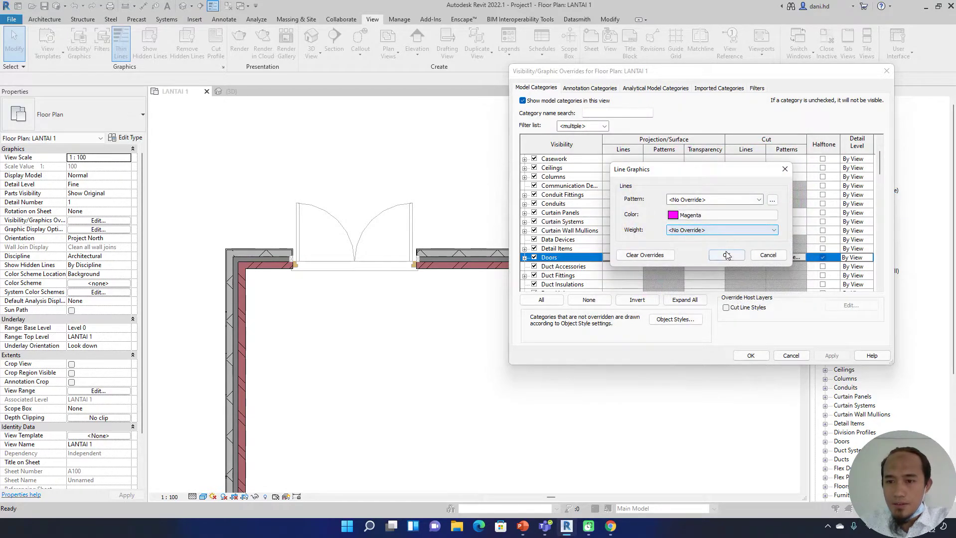
{"action": "left_click", "coordinate": [725, 230]}
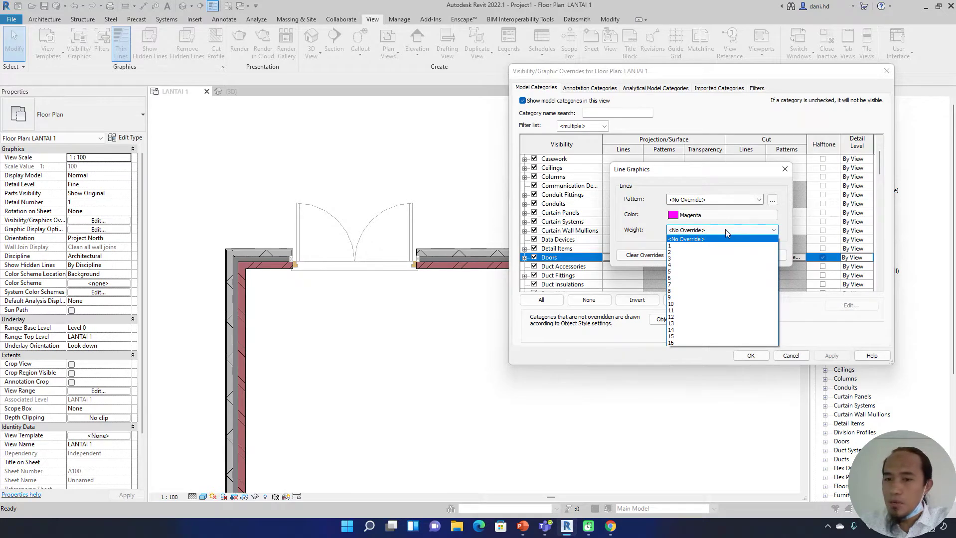
{"action": "left_click", "coordinate": [725, 230]}
{"action": "left_click", "coordinate": [727, 255]}
{"action": "left_click", "coordinate": [830, 355]}
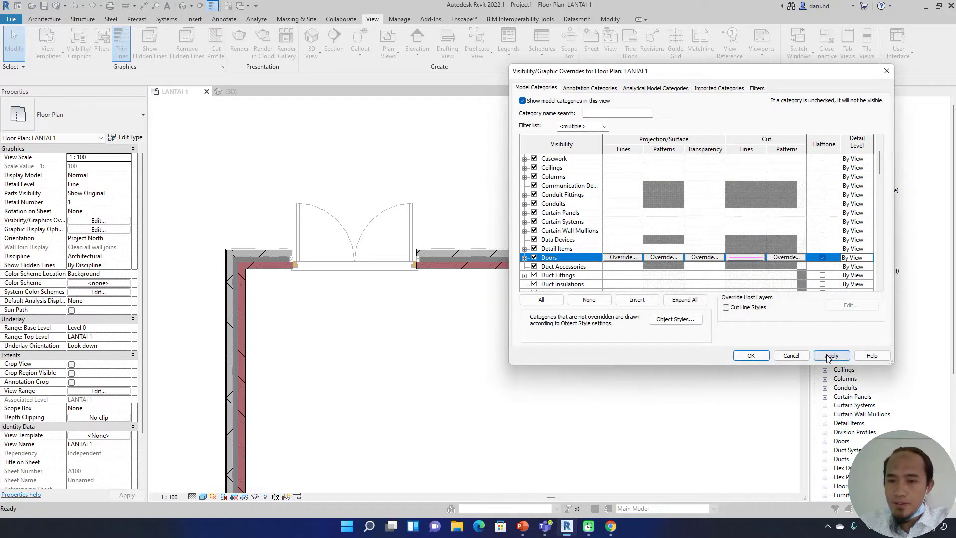
{"action": "left_click", "coordinate": [761, 355]}
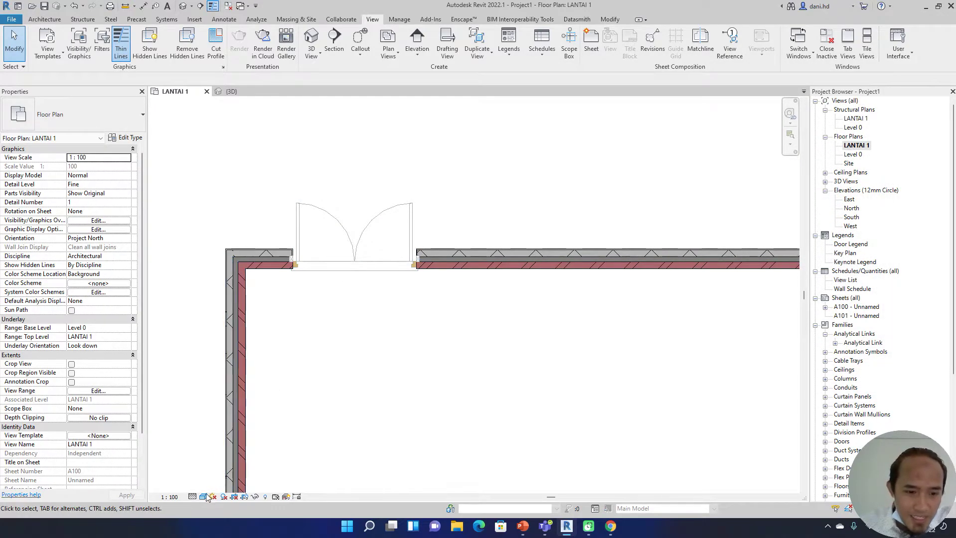
Try the Hidden Line and Wireframe visual styles on the plan, and return it to a colored visual style.
{"action": "left_click", "coordinate": [203, 497]}
{"action": "left_click", "coordinate": [222, 452]}
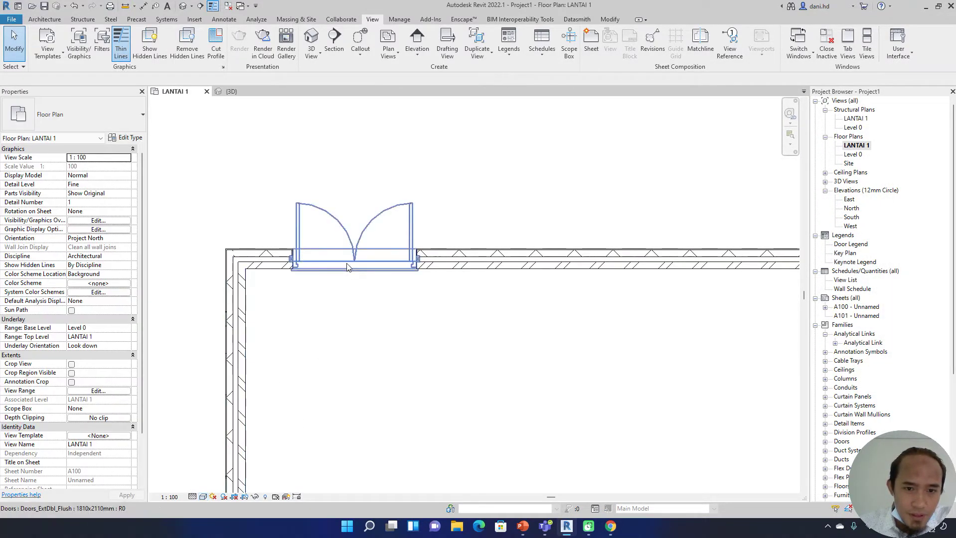
{"action": "left_click", "coordinate": [203, 497]}
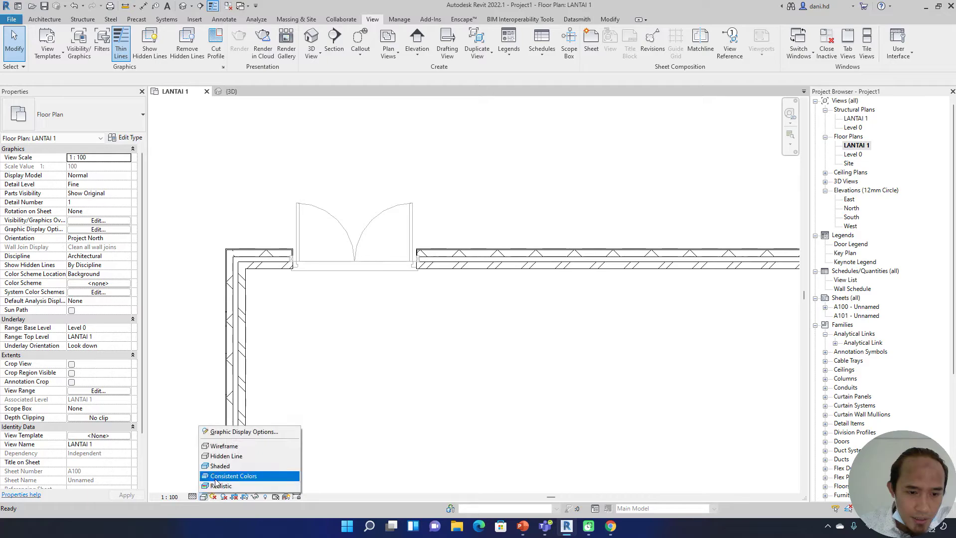
{"action": "left_click", "coordinate": [221, 447]}
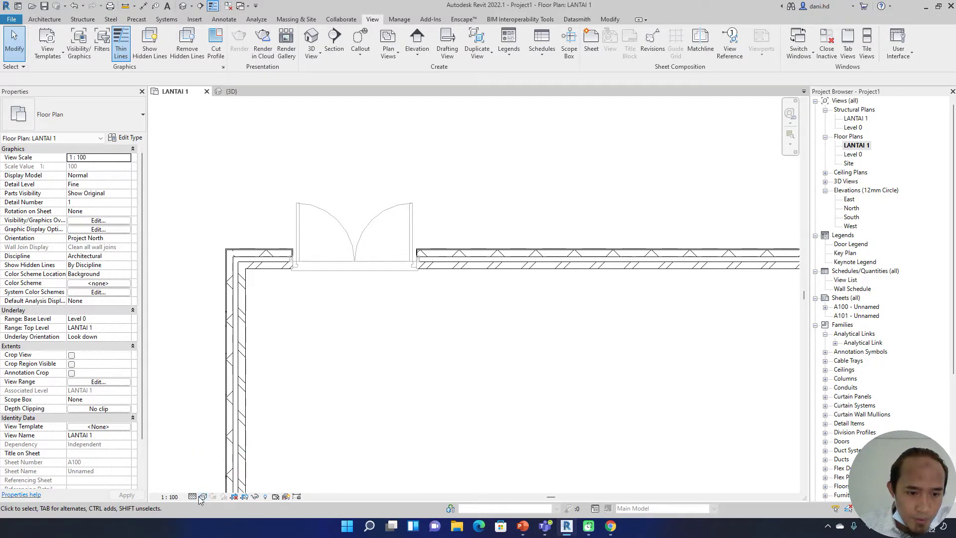
{"action": "left_click", "coordinate": [203, 497]}
{"action": "left_click", "coordinate": [222, 468]}
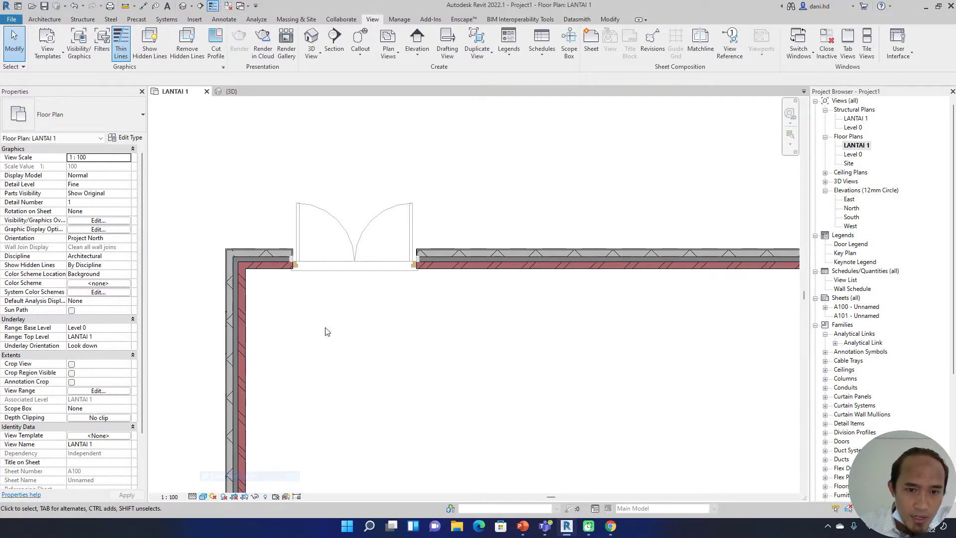
Select the double door and bring up the Doors category again in the plan's Visibility/Graphic Overrides.
{"action": "left_click", "coordinate": [351, 271]}
{"action": "key", "text": "v"}
{"action": "key", "text": "g"}
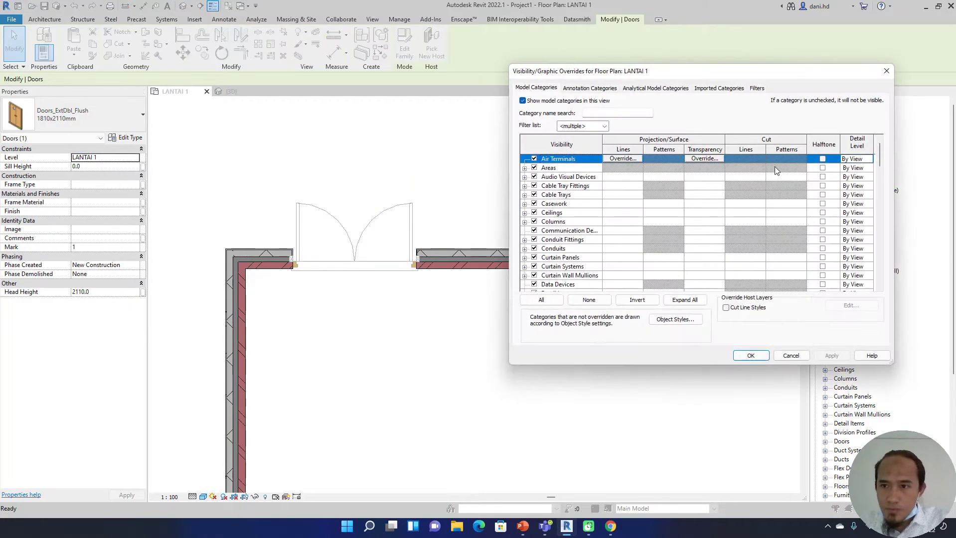
{"action": "left_click", "coordinate": [600, 238]}
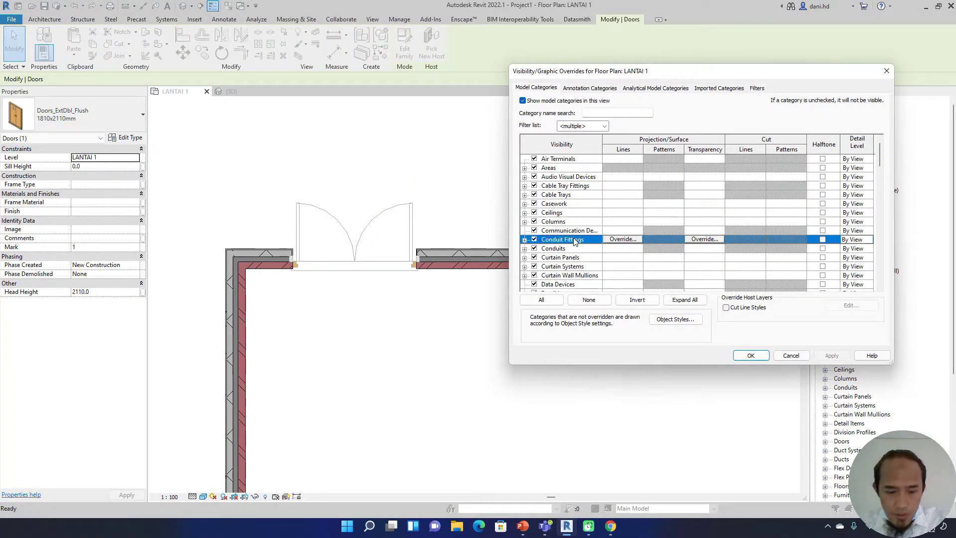
{"action": "left_click", "coordinate": [597, 283]}
{"action": "scroll", "coordinate": [595, 282], "scroll_direction": "down", "scroll_amount": 1}
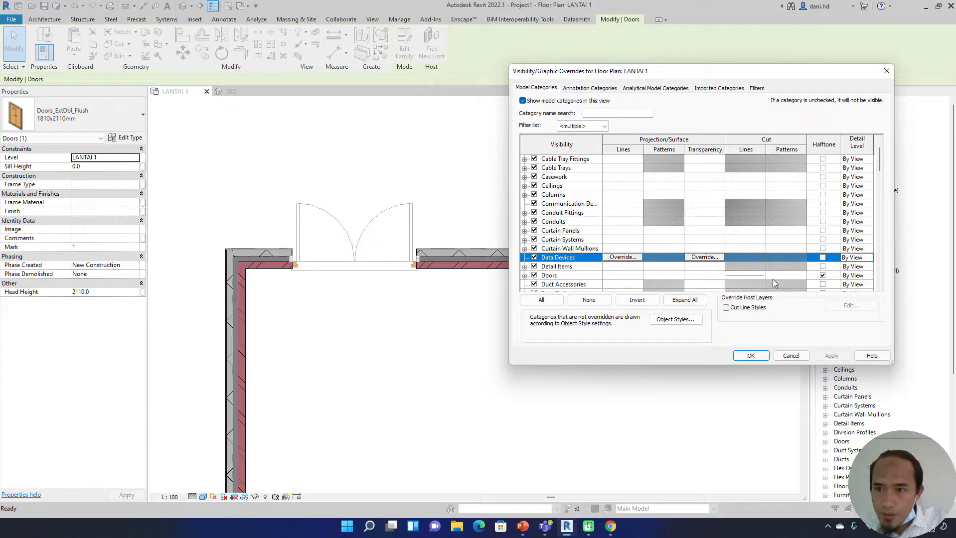
{"action": "left_click", "coordinate": [715, 277]}
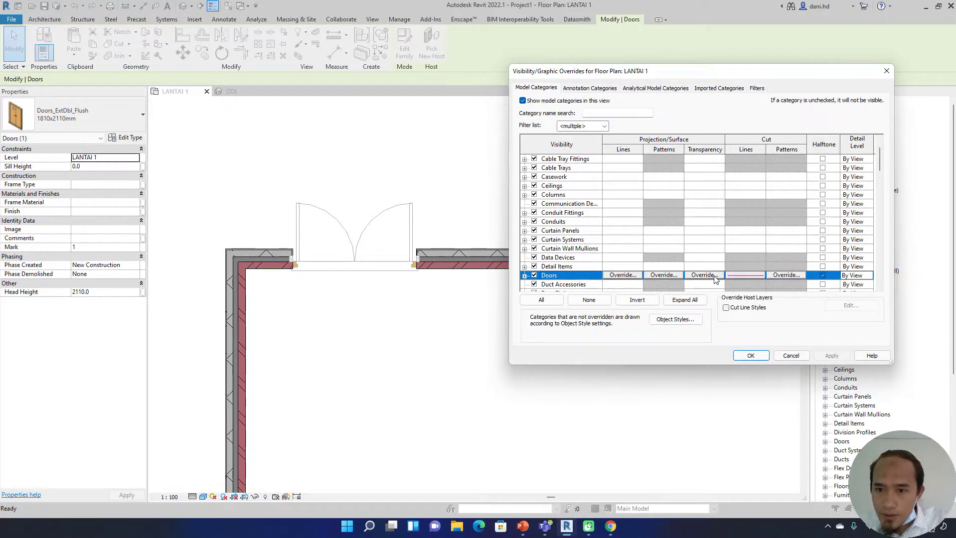
Override the projection line color of the Doors category with Magenta, leaving the line pattern at No Override, and apply it.
{"action": "left_click", "coordinate": [631, 276]}
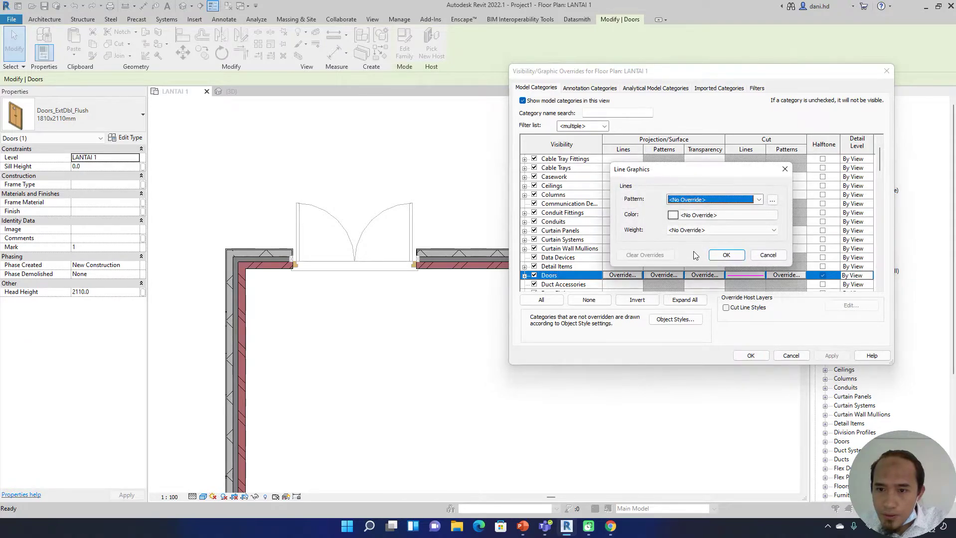
{"action": "left_click", "coordinate": [698, 219]}
{"action": "left_click", "coordinate": [674, 226]}
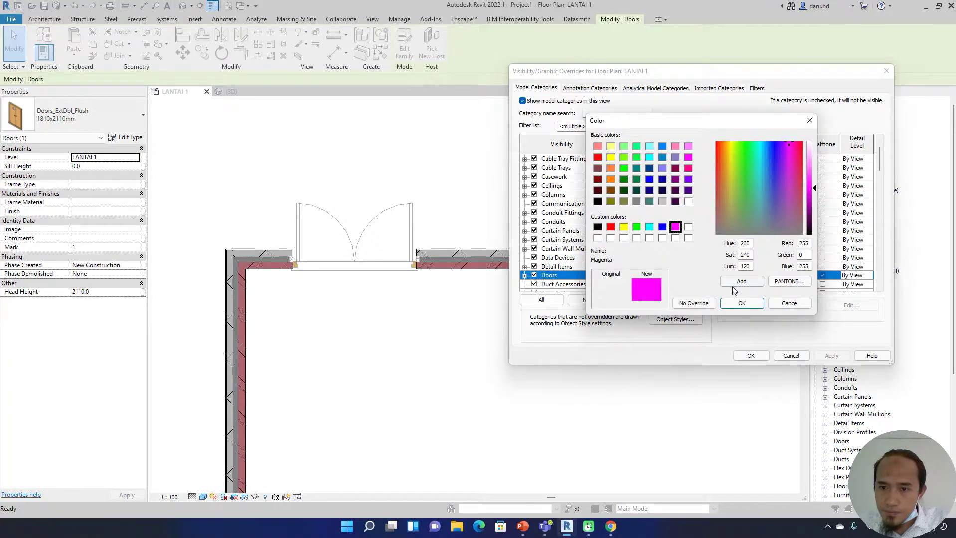
{"action": "left_click", "coordinate": [742, 304]}
{"action": "left_click", "coordinate": [726, 255]}
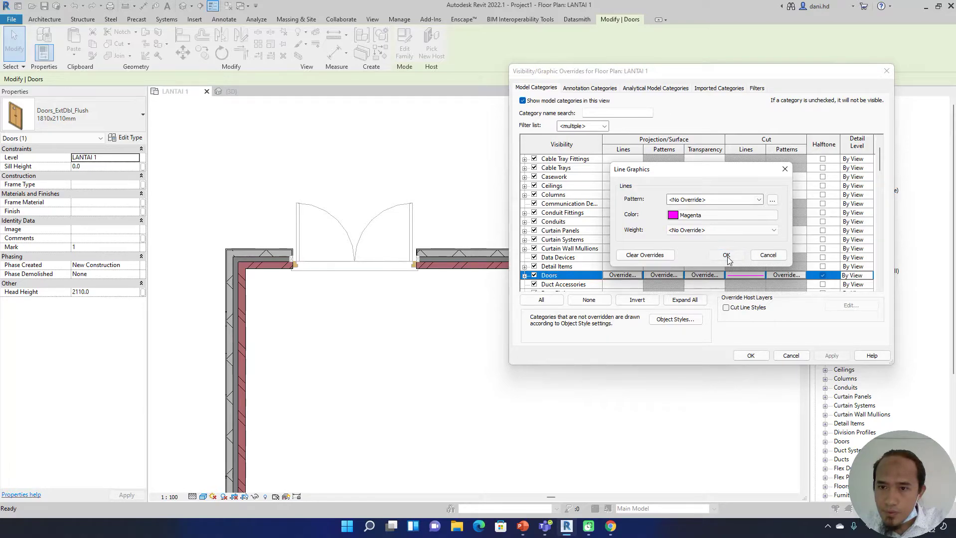
{"action": "left_click", "coordinate": [740, 200]}
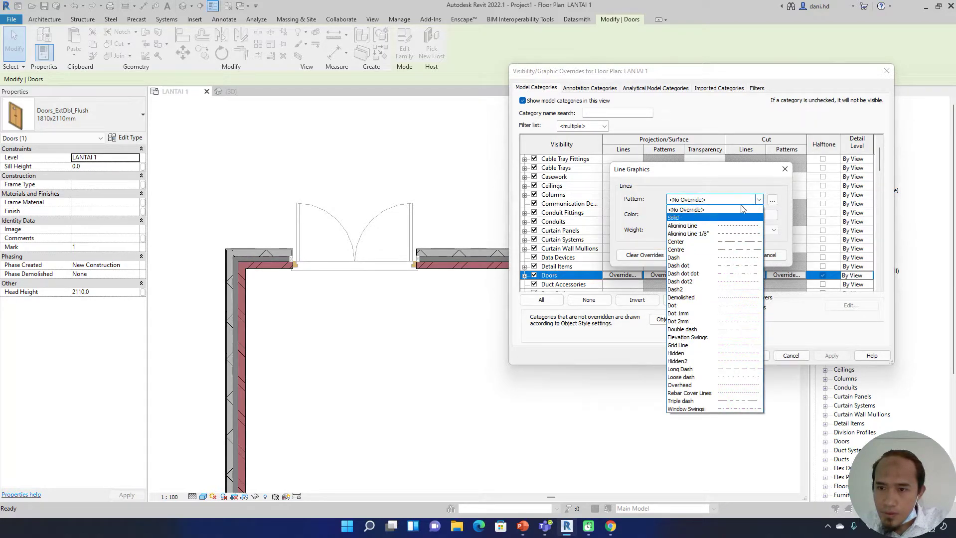
{"action": "left_click", "coordinate": [741, 211]}
{"action": "left_click", "coordinate": [727, 255]}
{"action": "left_click", "coordinate": [824, 355]}
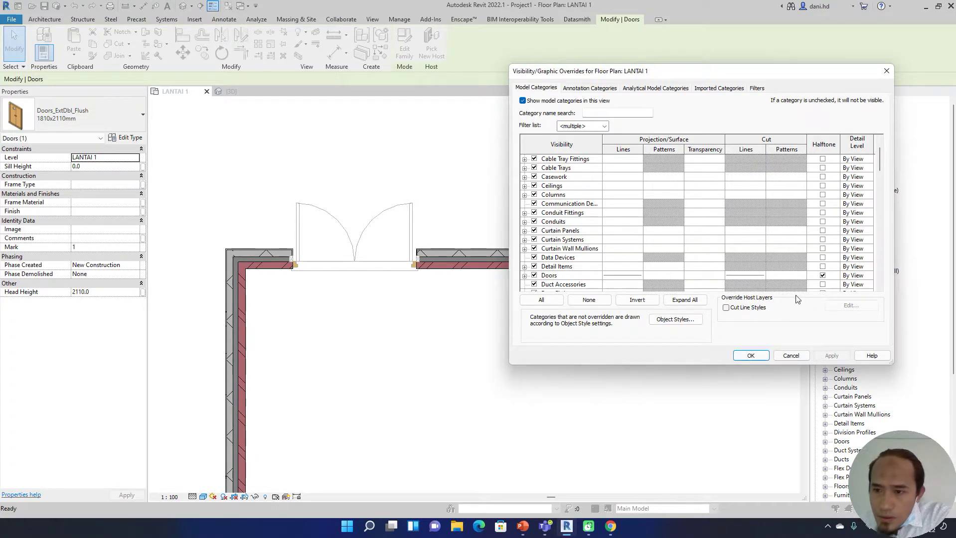
Turn off halftone for the Doors category and apply the graphic overrides to the LANTAI 1 plan.
{"action": "left_click", "coordinate": [822, 276]}
{"action": "left_click", "coordinate": [831, 355]}
{"action": "left_click", "coordinate": [750, 355]}
Try the Coarse detail level on the LANTAI 1 plan and return it to Fine.
{"action": "left_click", "coordinate": [204, 496]}
{"action": "left_click", "coordinate": [192, 497]}
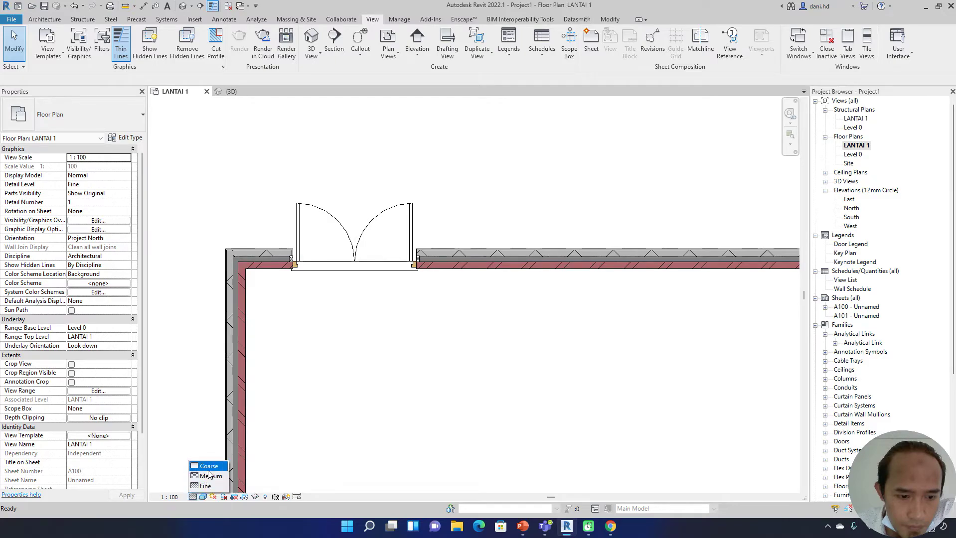
{"action": "left_click", "coordinate": [208, 466]}
{"action": "left_click", "coordinate": [193, 496]}
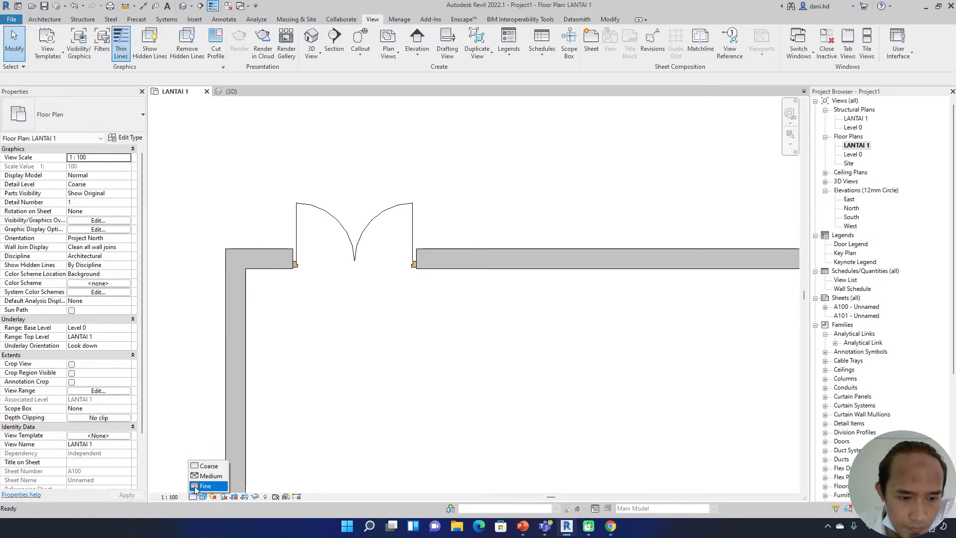
{"action": "left_click", "coordinate": [195, 487]}
Set the LANTAI 1 plan's visual style to Hidden Line and select the double door.
{"action": "left_click", "coordinate": [203, 497]}
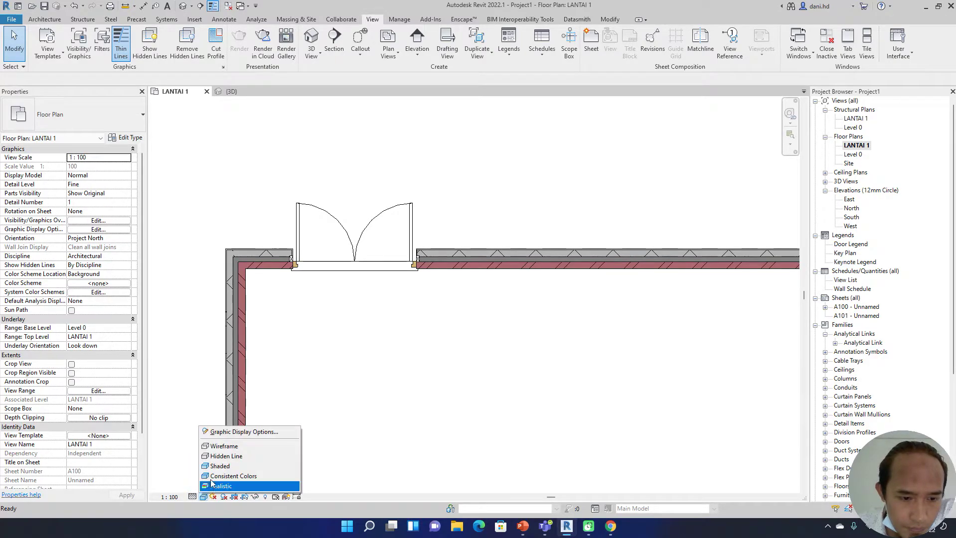
{"action": "left_click", "coordinate": [226, 457]}
{"action": "left_click", "coordinate": [362, 259]}
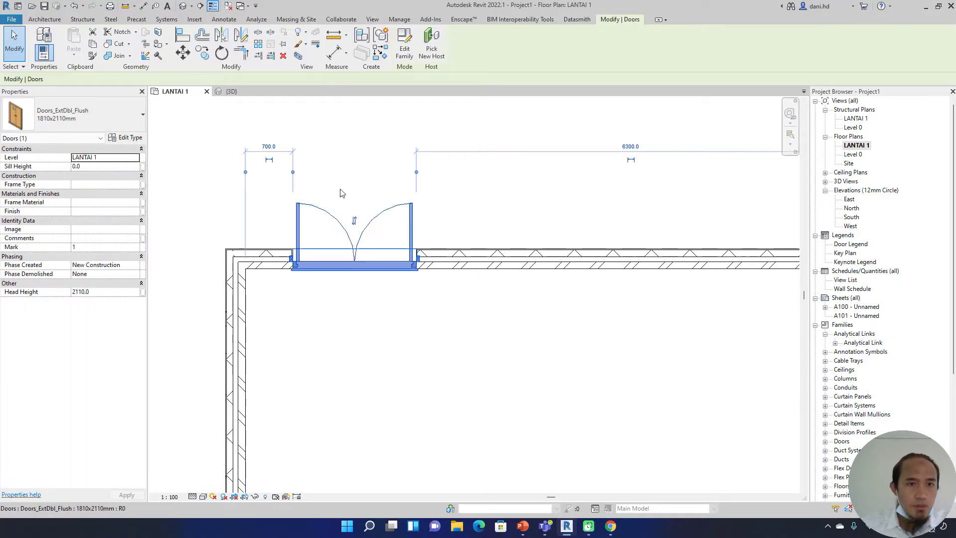
Open the 3D view and examine the double door up close and the whole model from another angle.
{"action": "left_click", "coordinate": [183, 7]}
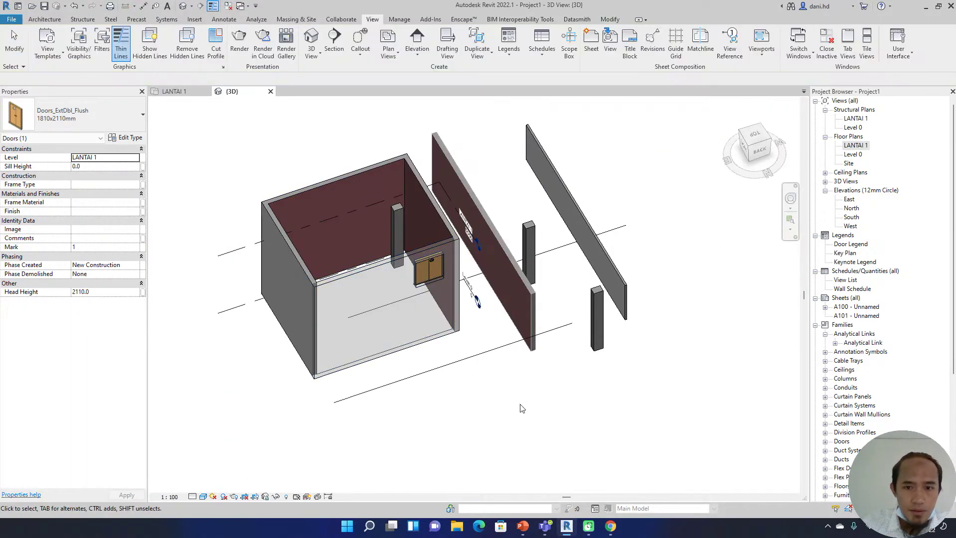
{"action": "scroll", "coordinate": [428, 245], "scroll_direction": "up", "scroll_amount": 5}
{"action": "left_click", "coordinate": [427, 281]}
{"action": "middle_click_drag", "start_coordinate": [427, 280], "coordinate": [472, 152], "text": "shift"}
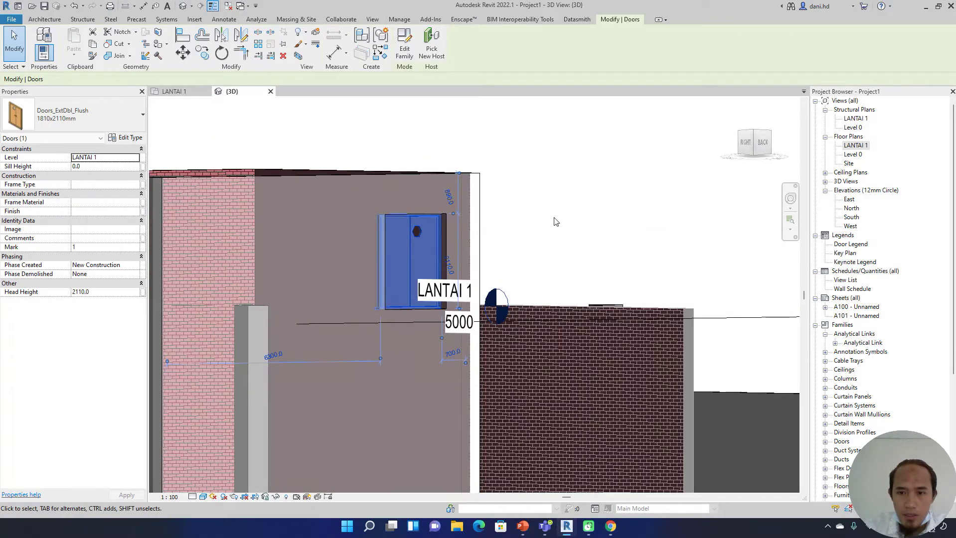
{"action": "scroll", "coordinate": [531, 215], "scroll_direction": "down", "scroll_amount": 5}
{"action": "middle_click_drag", "start_coordinate": [531, 215], "coordinate": [544, 257], "text": "shift"}
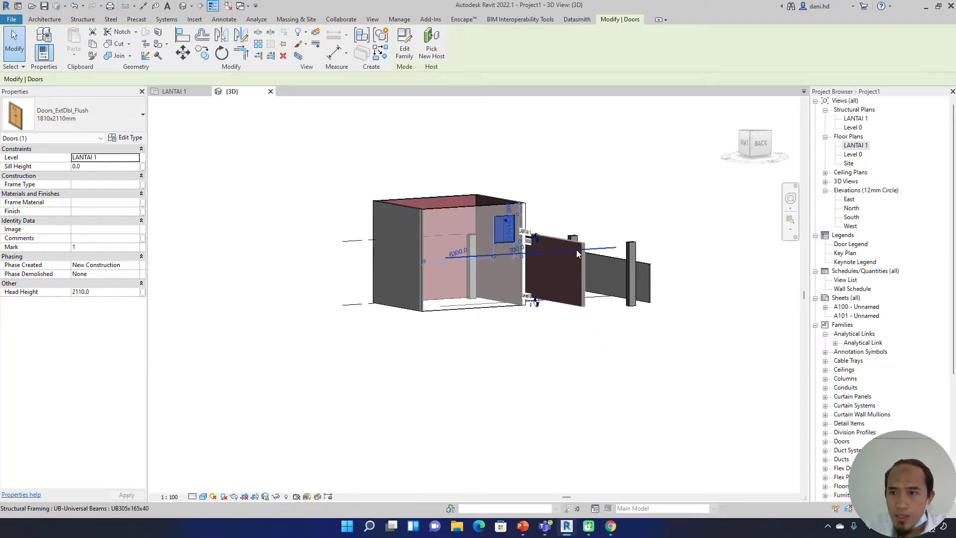
Open the LANTAI 1 floor plan and set its view range cut plane offset to 1000.
{"action": "double_click", "coordinate": [855, 145]}
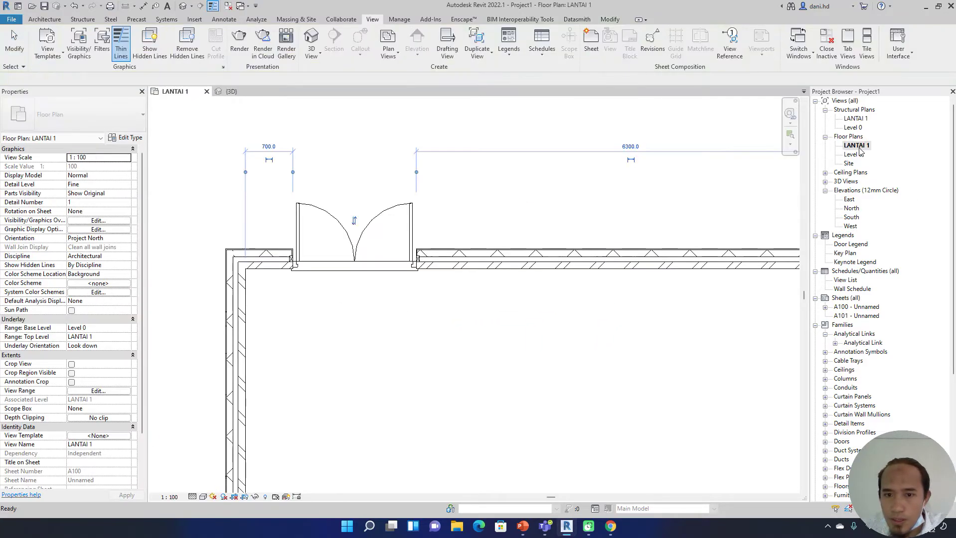
{"action": "scroll", "coordinate": [437, 294], "scroll_direction": "down", "scroll_amount": 4}
{"action": "left_click", "coordinate": [443, 307]}
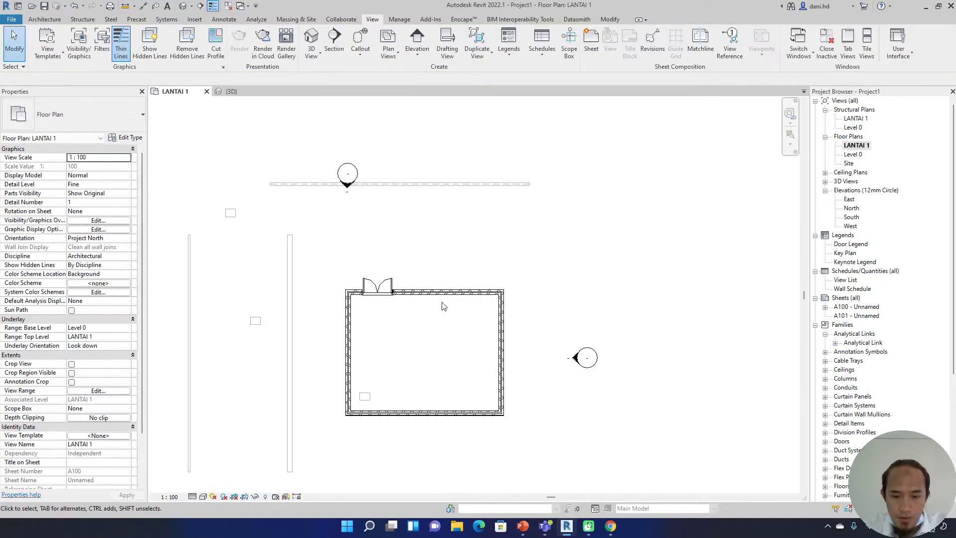
{"action": "key", "text": "v"}
{"action": "key", "text": "r"}
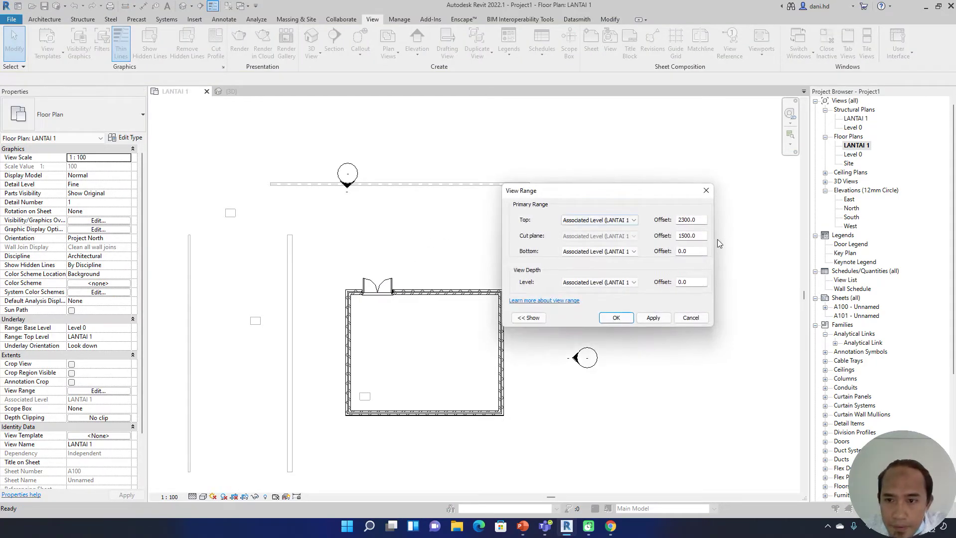
{"action": "double_click", "coordinate": [702, 237]}
{"action": "type", "text": "10"}
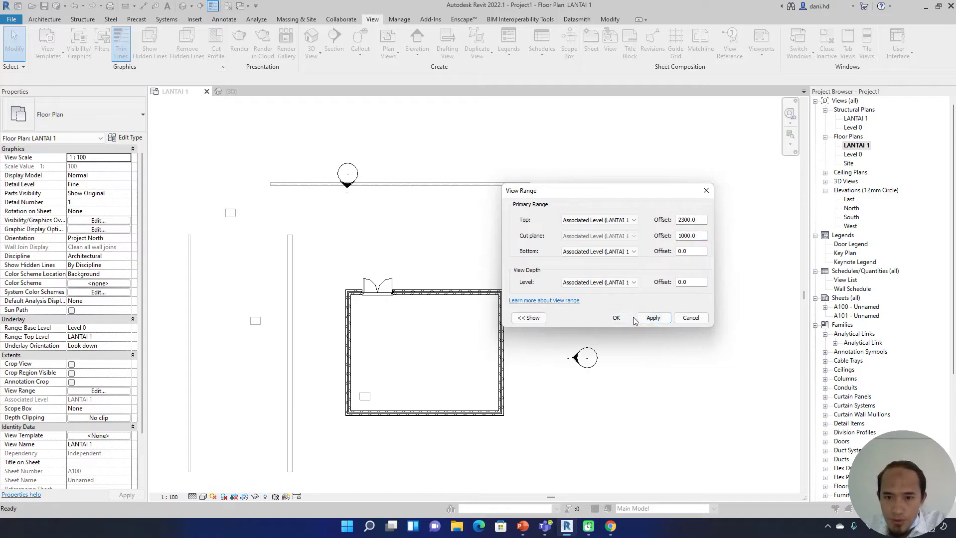
{"action": "left_click", "coordinate": [620, 318]}
Examine the projection line pattern and weight options for the Doors category in the LANTAI 1 plan's graphic overrides.
{"action": "key", "text": "v"}
{"action": "key", "text": "v"}
{"action": "left_click", "coordinate": [579, 251]}
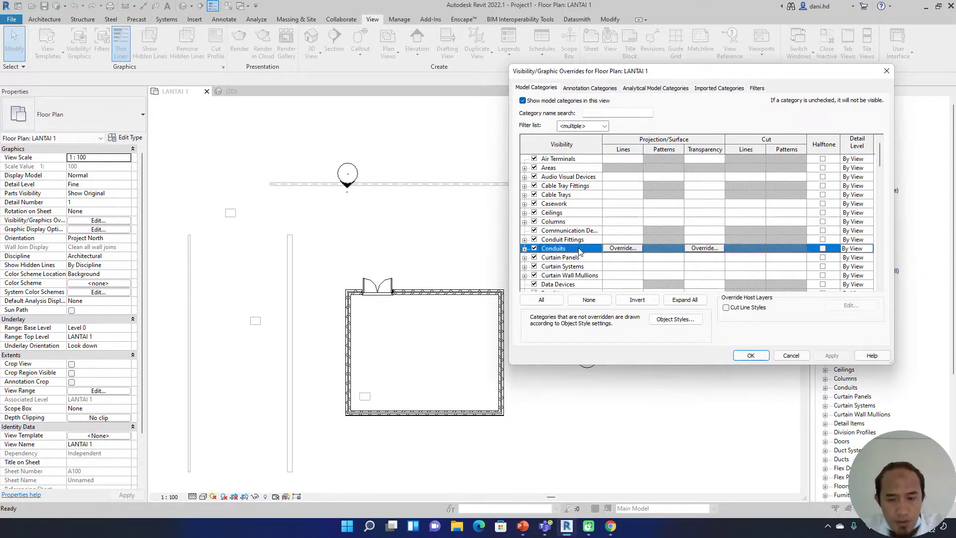
{"action": "key", "text": "d"}
{"action": "scroll", "coordinate": [591, 250], "scroll_direction": "down", "scroll_amount": 7}
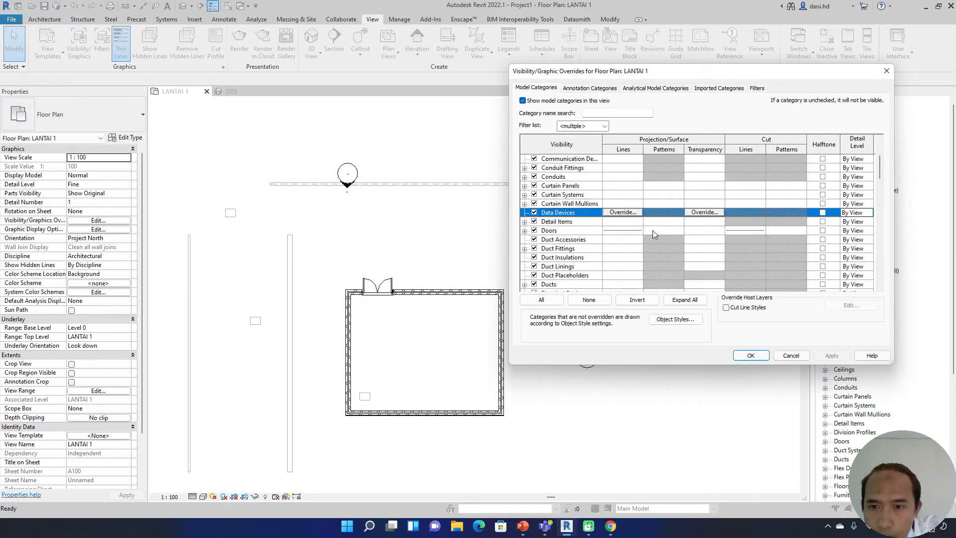
{"action": "left_click", "coordinate": [630, 232]}
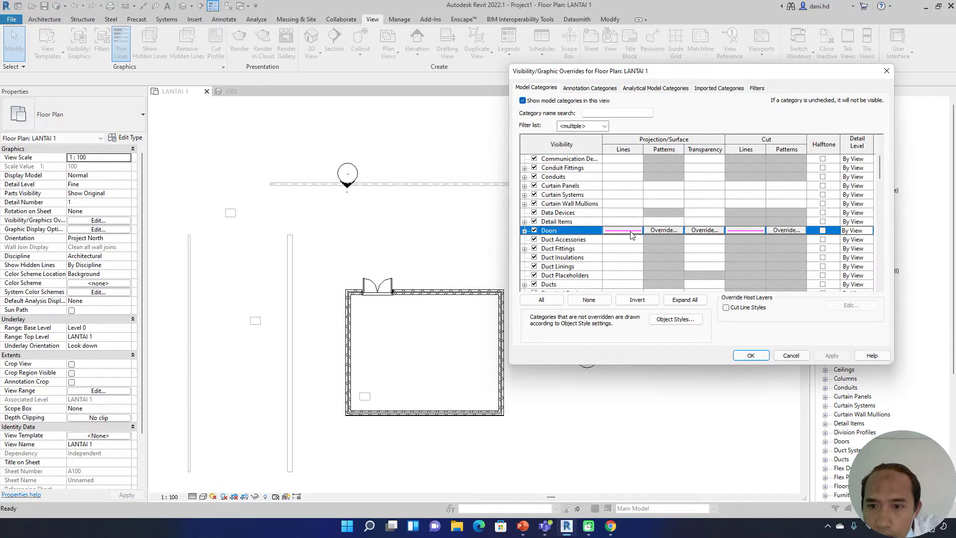
{"action": "left_click", "coordinate": [632, 234]}
{"action": "left_click", "coordinate": [732, 201]}
{"action": "left_click", "coordinate": [733, 202]}
{"action": "left_click", "coordinate": [772, 200]}
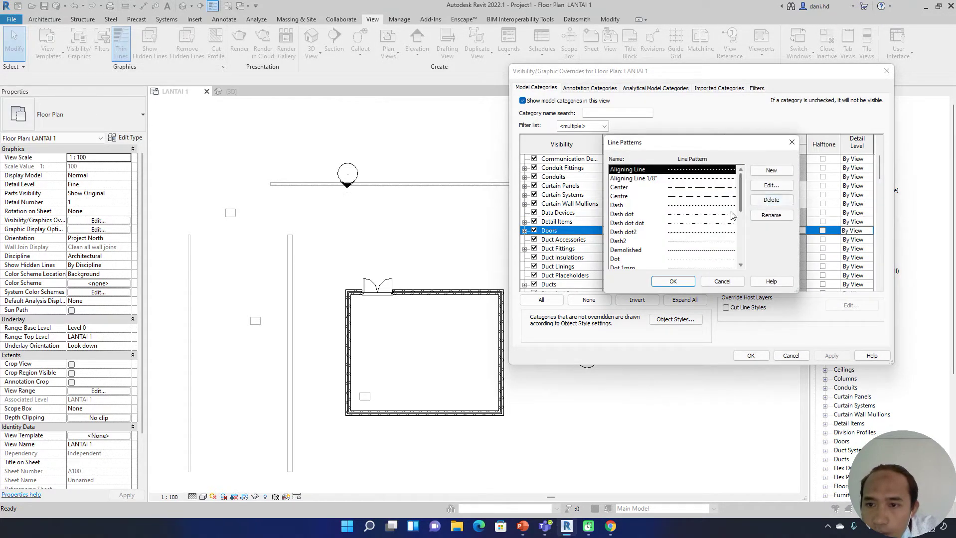
{"action": "key", "text": "Escape"}
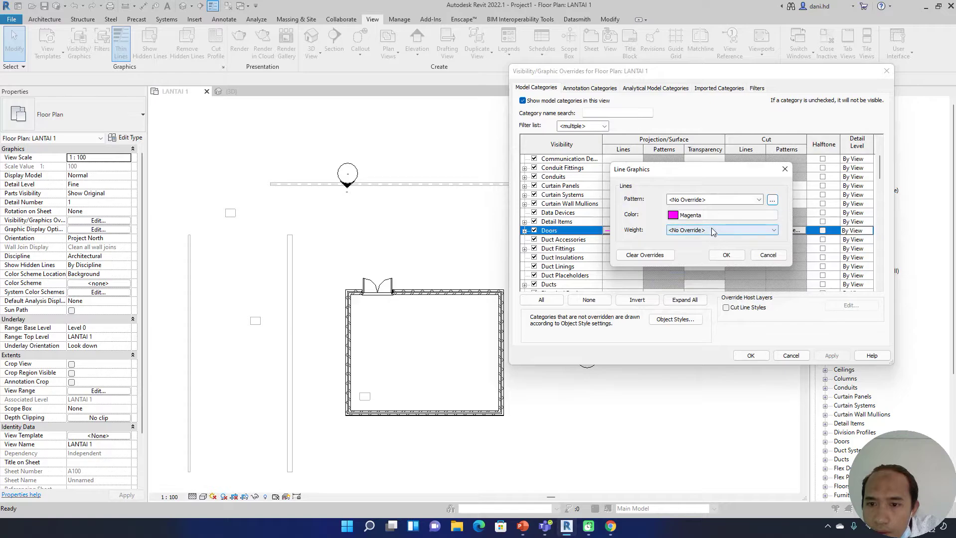
{"action": "left_click", "coordinate": [712, 230]}
{"action": "left_click", "coordinate": [711, 244]}
{"action": "left_click", "coordinate": [728, 253]}
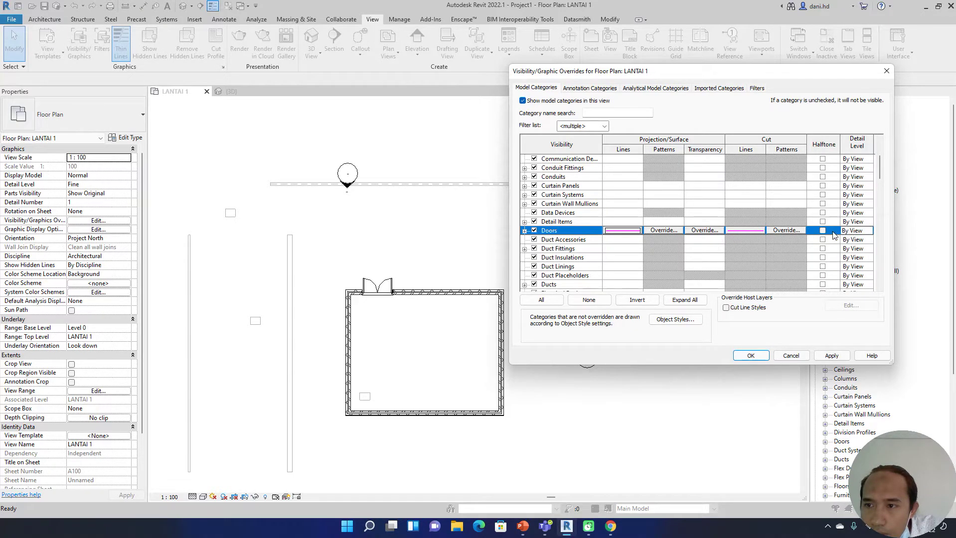
Override the Doors category's detail level to Fine and apply it to the plan.
{"action": "left_click", "coordinate": [867, 234]}
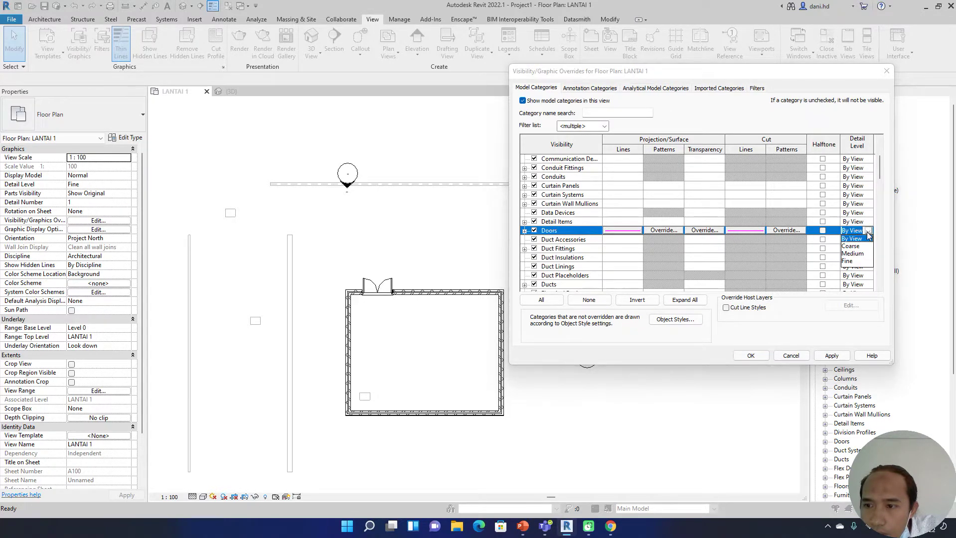
{"action": "left_click", "coordinate": [858, 262]}
{"action": "left_click", "coordinate": [833, 356]}
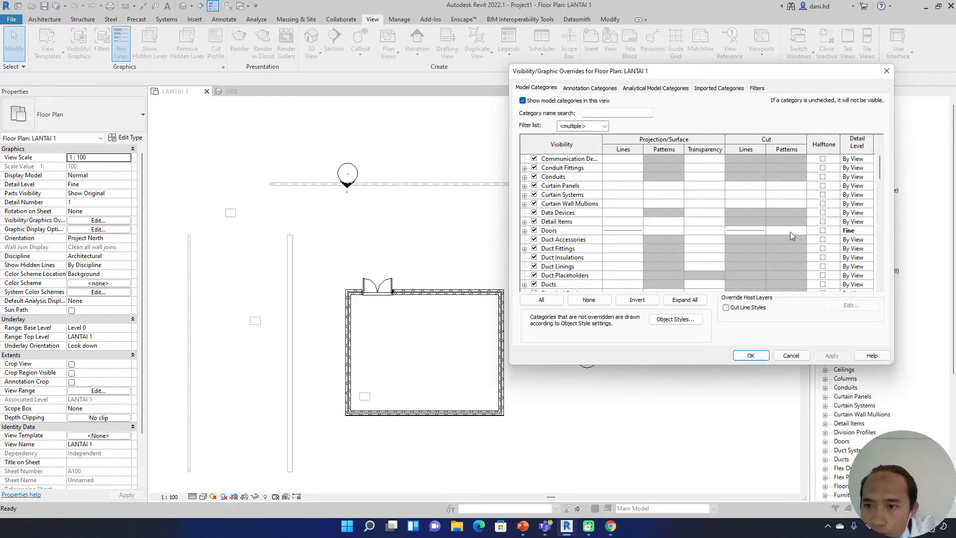
Set the Doors category's cut line pattern to Solid and apply the override.
{"action": "left_click", "coordinate": [790, 232]}
{"action": "left_click", "coordinate": [753, 233]}
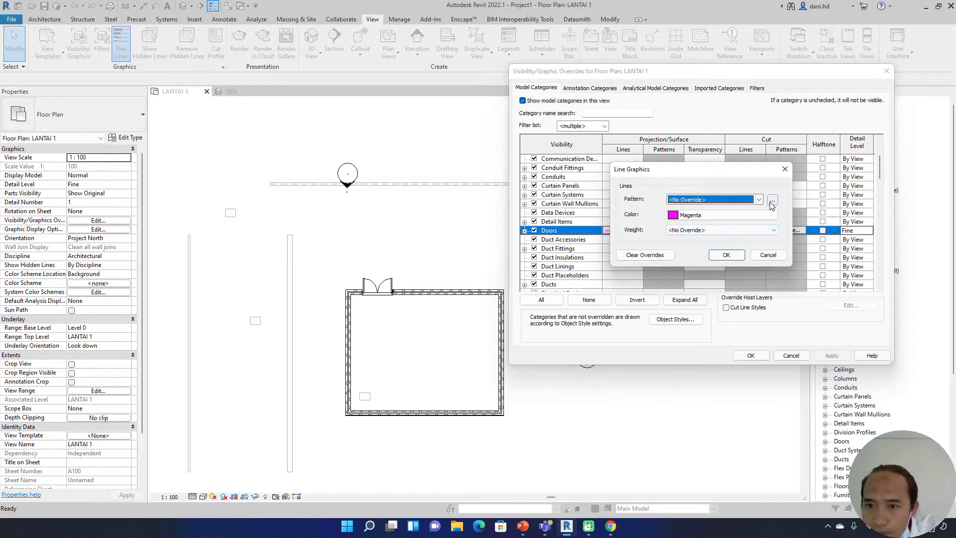
{"action": "left_click", "coordinate": [758, 199]}
{"action": "left_click", "coordinate": [749, 214]}
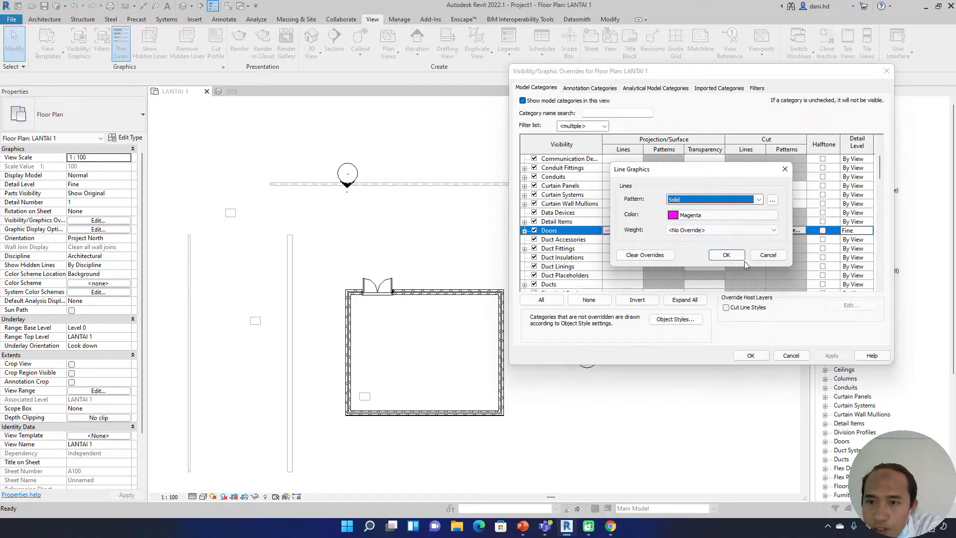
{"action": "left_click", "coordinate": [728, 254]}
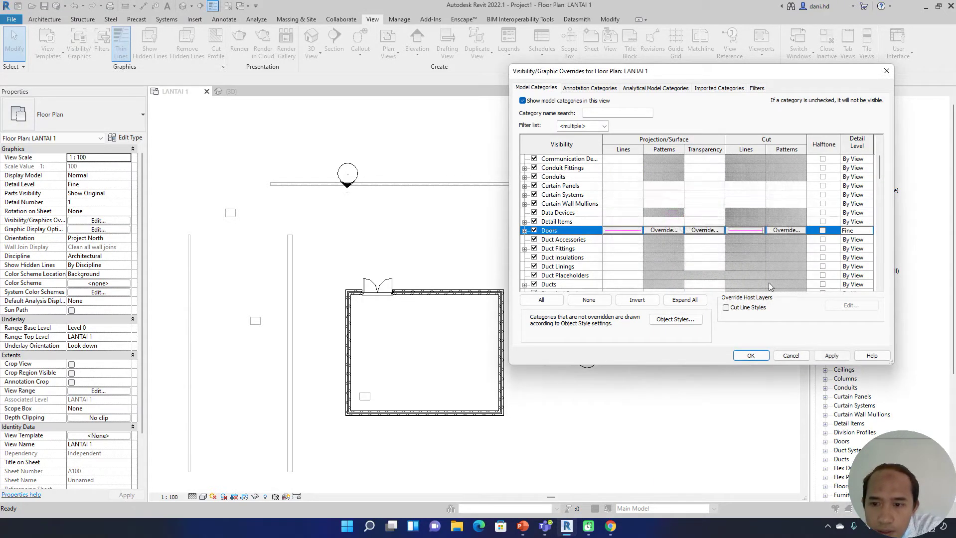
{"action": "left_click", "coordinate": [829, 356]}
Set the Doors category's projection line pattern to Solid and apply the override.
{"action": "left_click", "coordinate": [632, 232]}
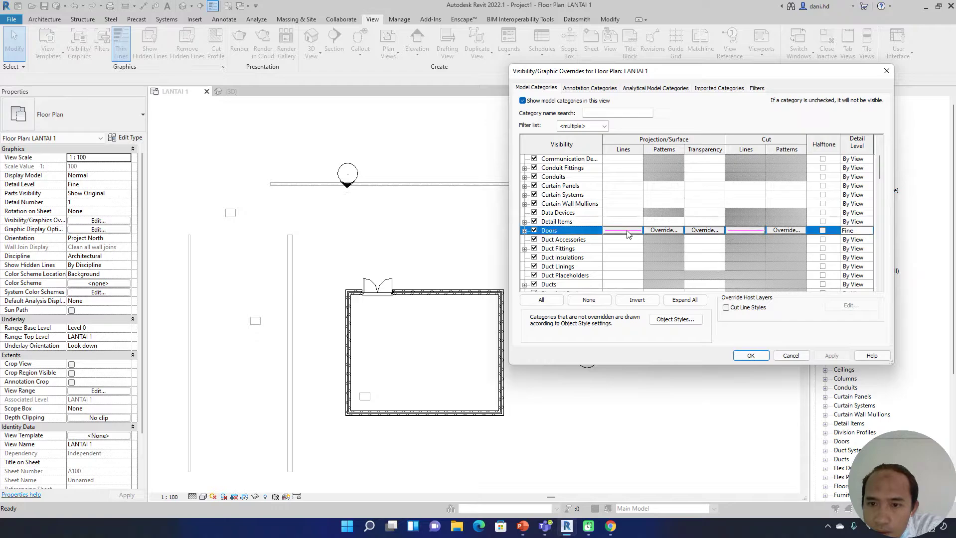
{"action": "left_click", "coordinate": [632, 233]}
{"action": "left_click", "coordinate": [757, 199]}
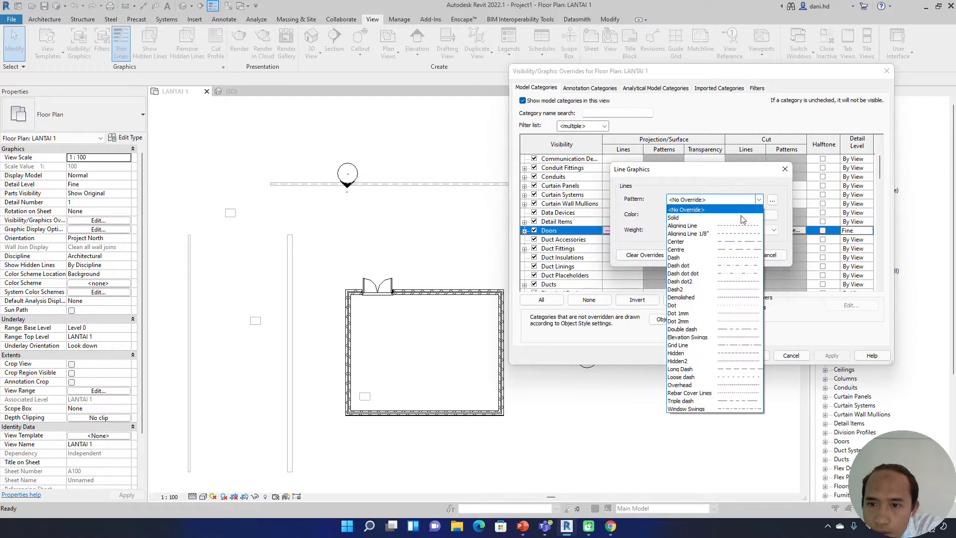
{"action": "left_click", "coordinate": [745, 215]}
{"action": "left_click", "coordinate": [733, 257]}
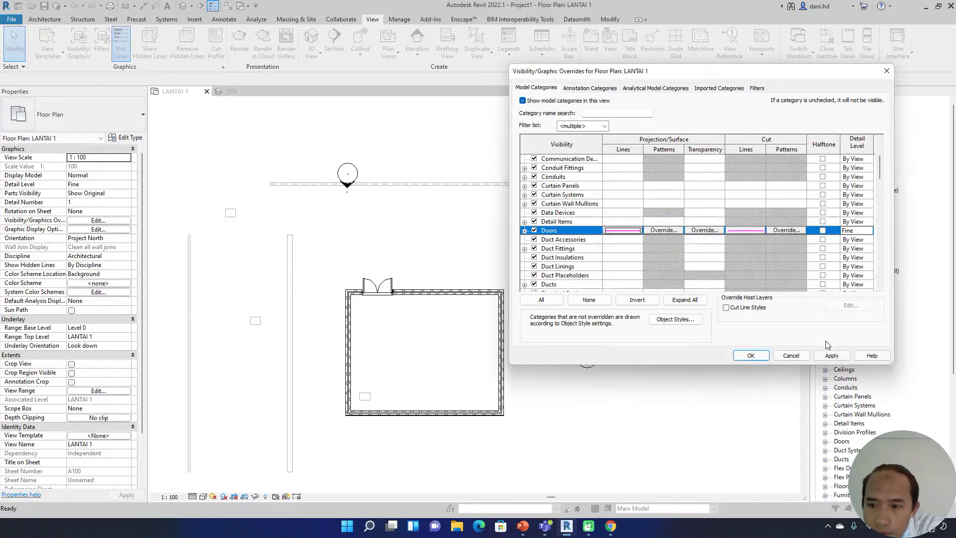
{"action": "left_click", "coordinate": [832, 355]}
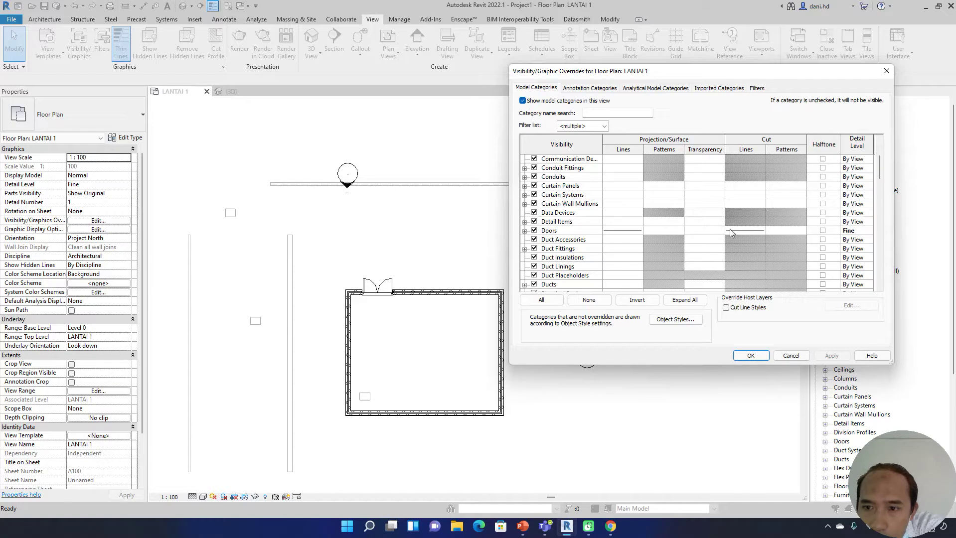
Return the Doors category's detail level to By View.
{"action": "left_click", "coordinate": [861, 235]}
{"action": "left_click", "coordinate": [868, 231]}
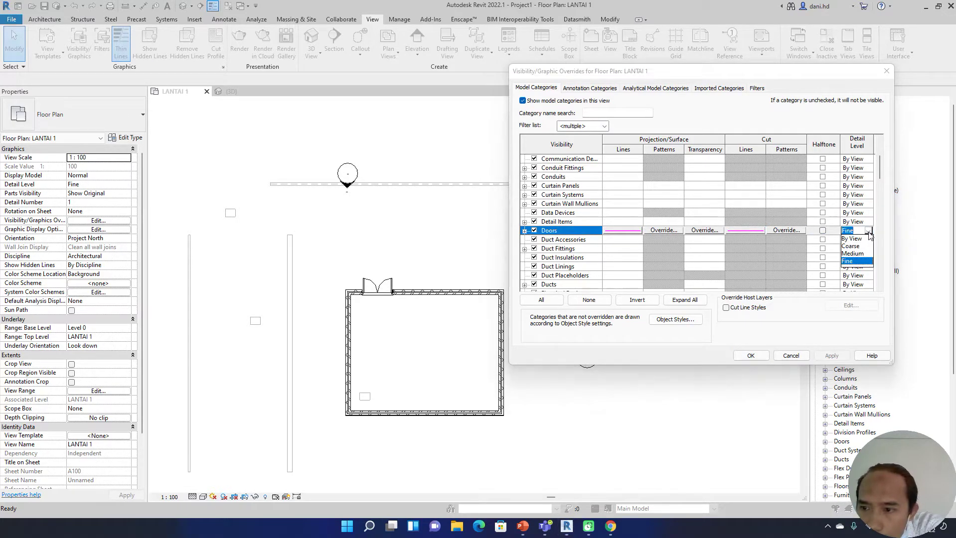
{"action": "left_click", "coordinate": [862, 240]}
Override the Doors category's cut foreground pattern with a magenta solid fill.
{"action": "left_click", "coordinate": [795, 233]}
{"action": "left_click", "coordinate": [742, 186]}
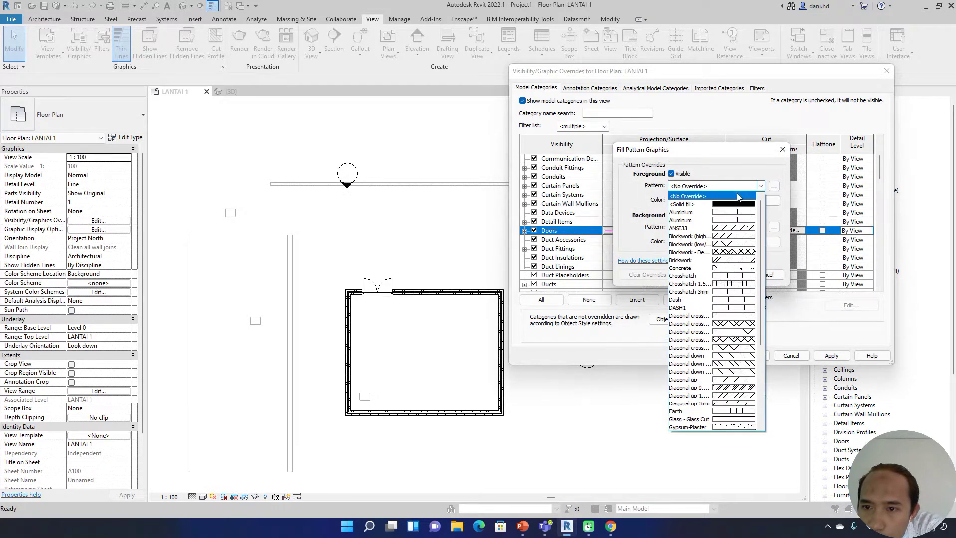
{"action": "left_click", "coordinate": [738, 204]}
{"action": "left_click", "coordinate": [737, 201]}
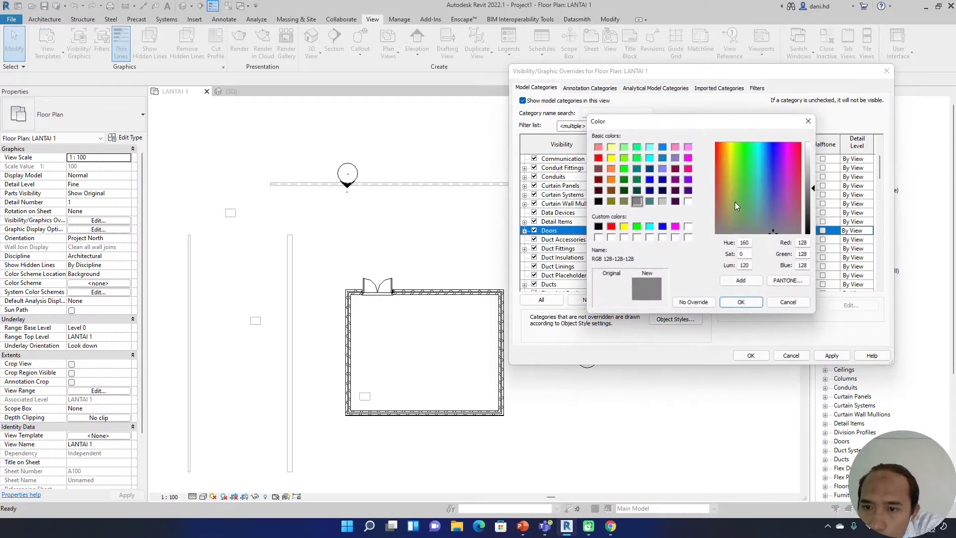
{"action": "left_click", "coordinate": [675, 227]}
{"action": "left_click", "coordinate": [742, 303]}
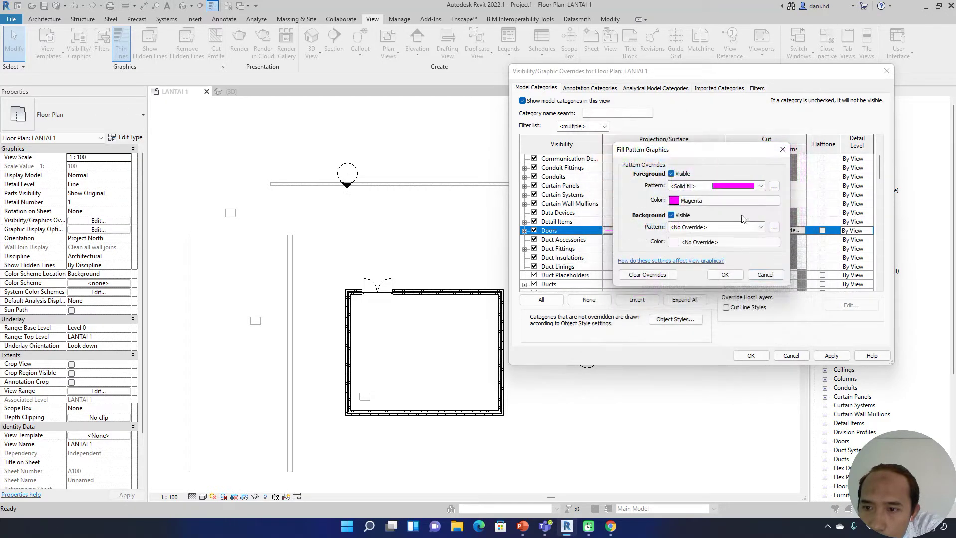
Override the Doors category's cut background pattern with a magenta solid fill and apply the graphic overrides to the plan.
{"action": "left_click", "coordinate": [679, 217]}
{"action": "left_click", "coordinate": [671, 215]}
{"action": "left_click", "coordinate": [718, 227]}
{"action": "left_click", "coordinate": [732, 243]}
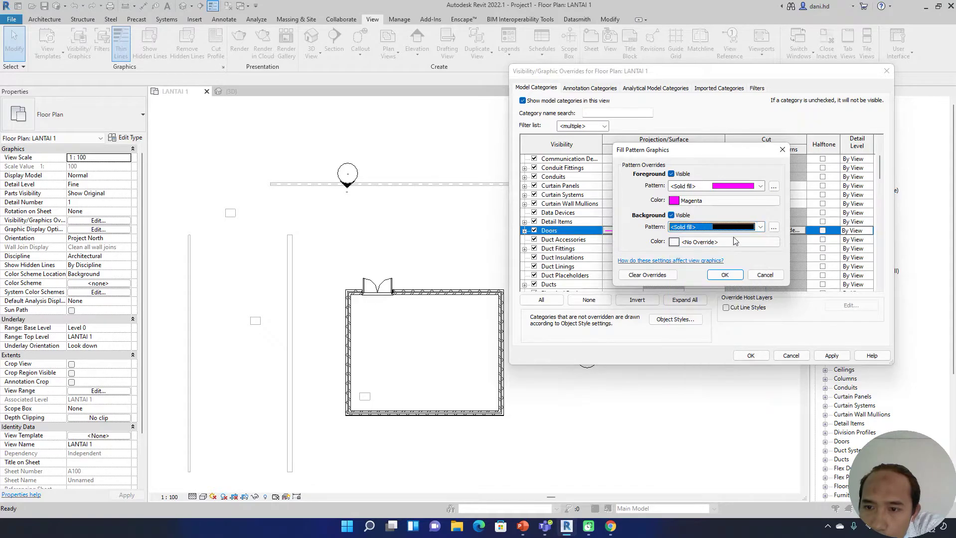
{"action": "left_click", "coordinate": [734, 242]}
{"action": "left_click", "coordinate": [680, 231]}
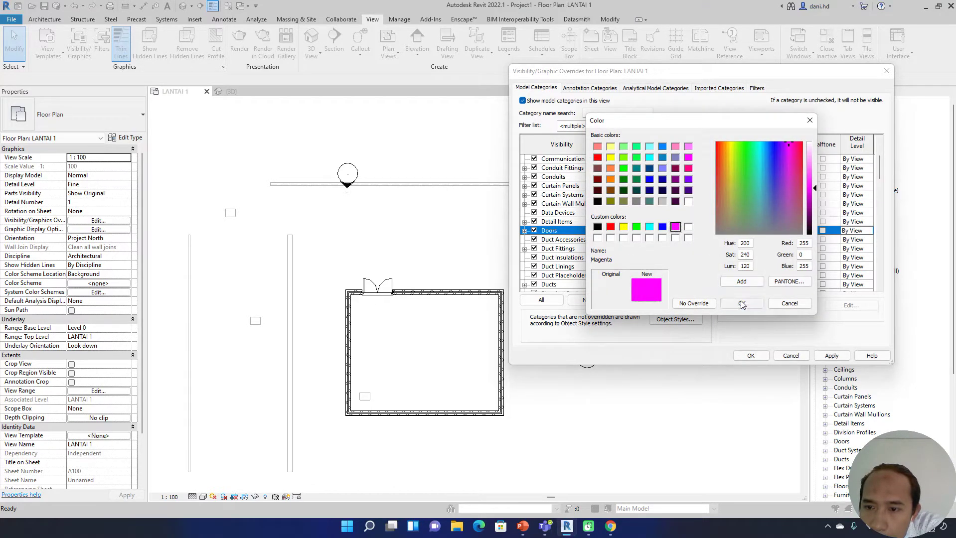
{"action": "left_click", "coordinate": [741, 304]}
{"action": "left_click", "coordinate": [724, 275]}
{"action": "left_click", "coordinate": [827, 356]}
{"action": "left_click", "coordinate": [750, 355]}
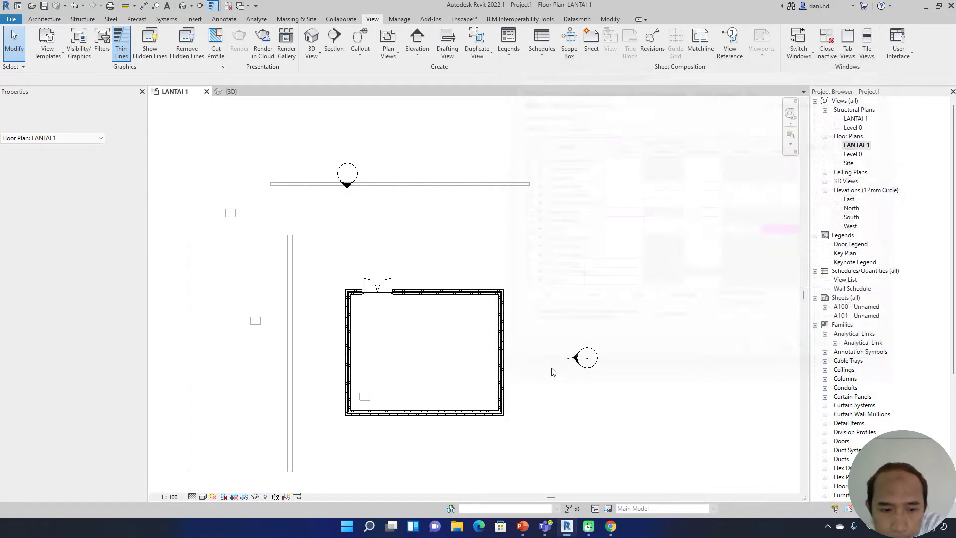
Set the LANTAI 1 plan's visual style to Shaded and examine the double door and its frame up close.
{"action": "scroll", "coordinate": [402, 279], "scroll_direction": "down", "scroll_amount": 3}
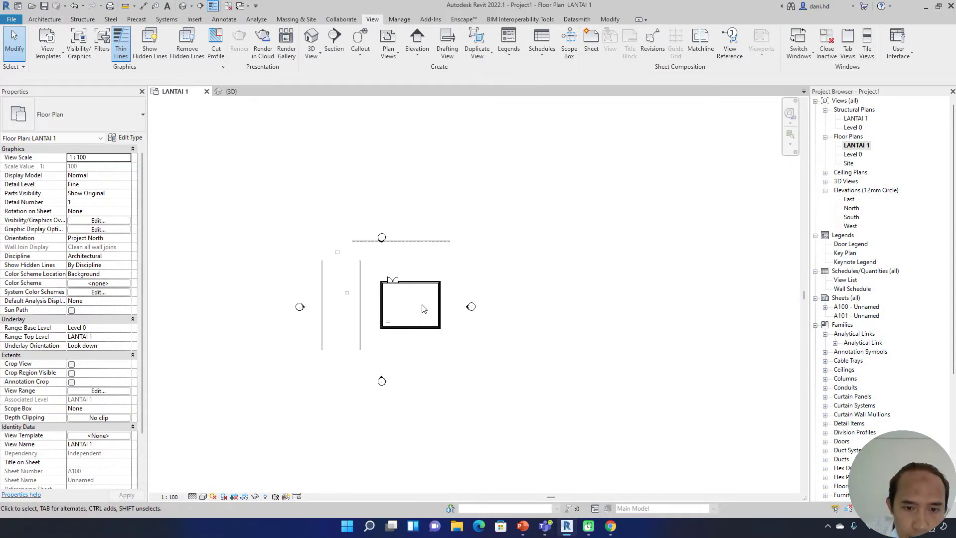
{"action": "left_click", "coordinate": [202, 496]}
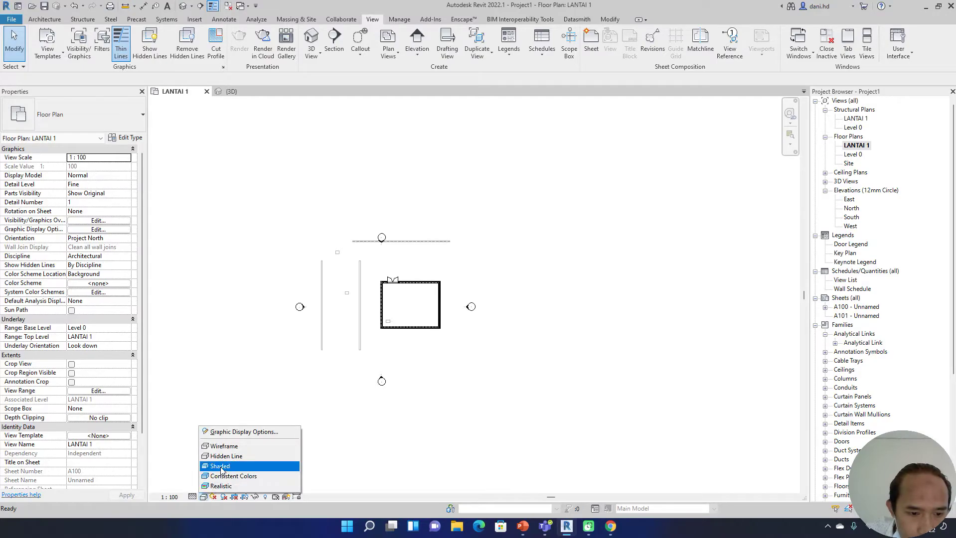
{"action": "left_click", "coordinate": [225, 467]}
{"action": "scroll", "coordinate": [371, 288], "scroll_direction": "up", "scroll_amount": 6}
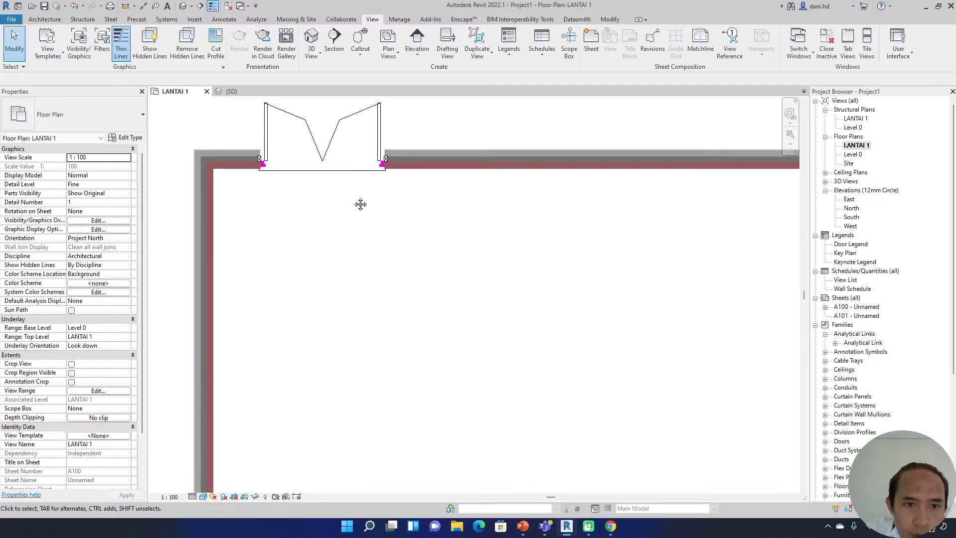
{"action": "scroll", "coordinate": [331, 235], "scroll_direction": "up", "scroll_amount": 4}
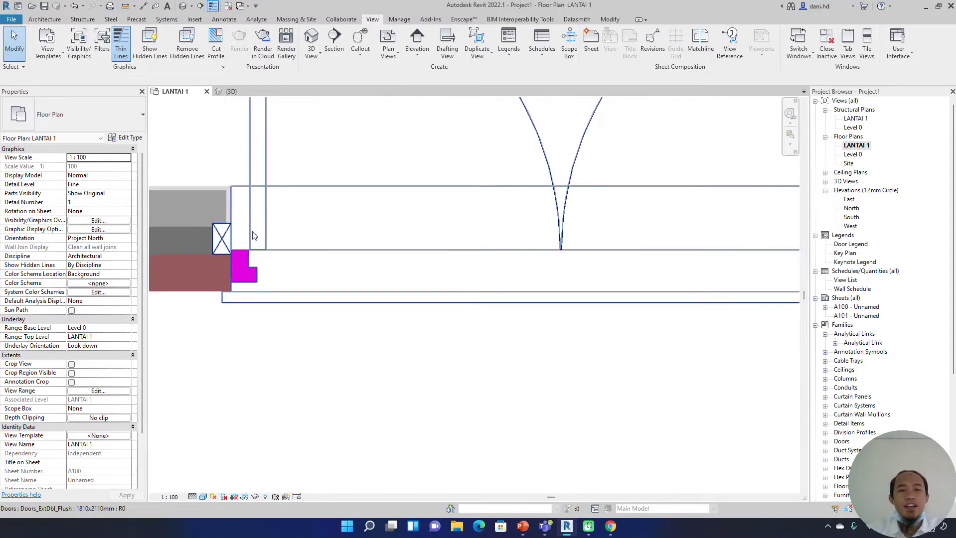
{"action": "left_click", "coordinate": [271, 195]}
{"action": "scroll", "coordinate": [286, 225], "scroll_direction": "down", "scroll_amount": 3}
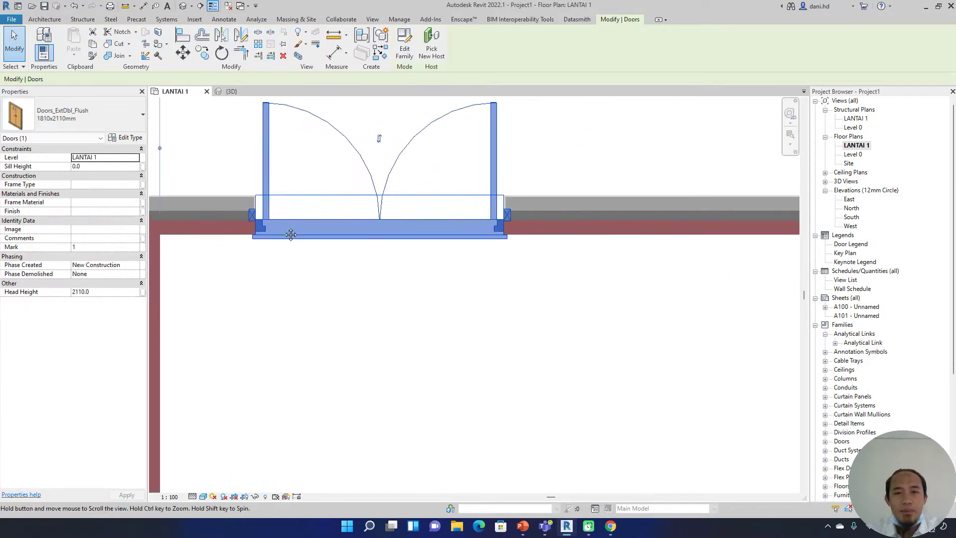
{"action": "scroll", "coordinate": [356, 235], "scroll_direction": "down", "scroll_amount": 3}
{"action": "key", "text": "Escape"}
{"action": "scroll", "coordinate": [415, 263], "scroll_direction": "up", "scroll_amount": 4}
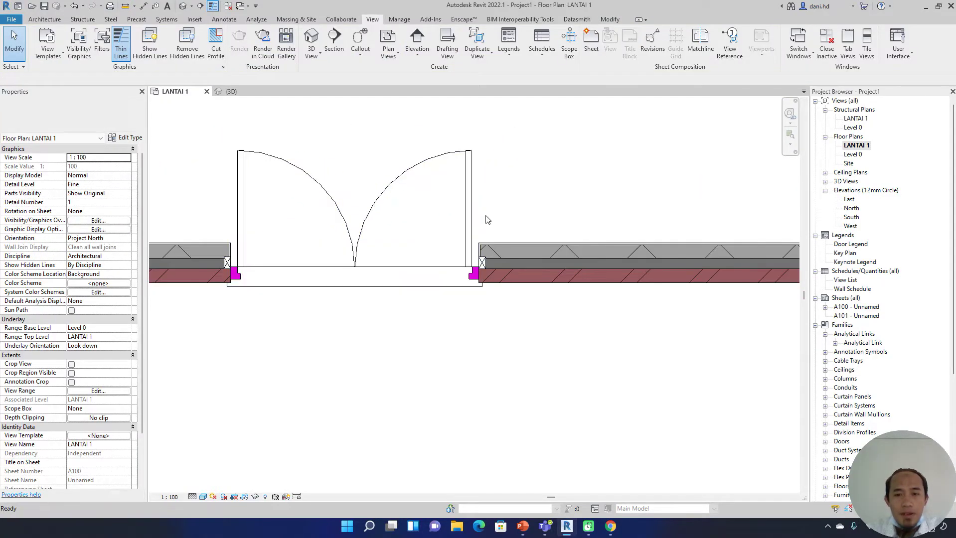
Open the double door's family for editing and view the door from an angle in 3D.
{"action": "left_click", "coordinate": [461, 213]}
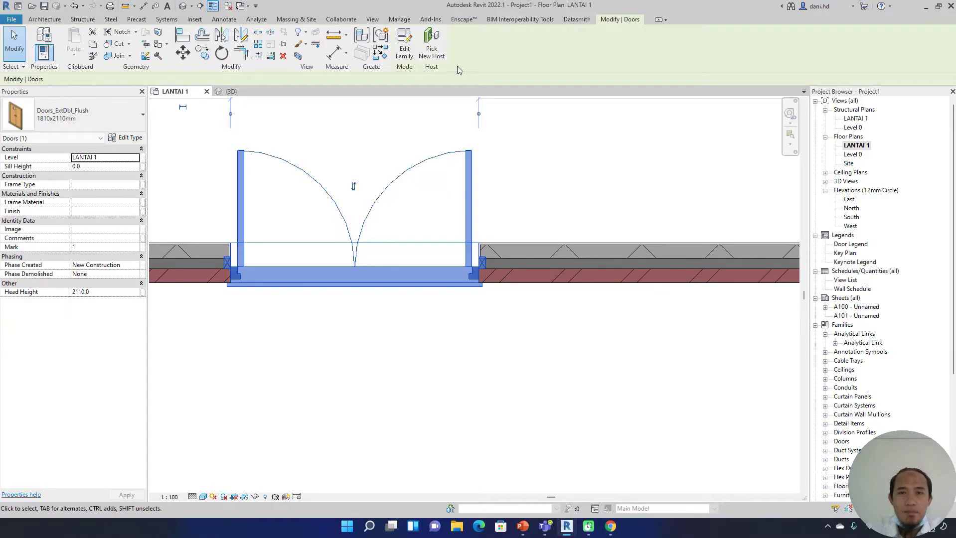
{"action": "left_click", "coordinate": [403, 45]}
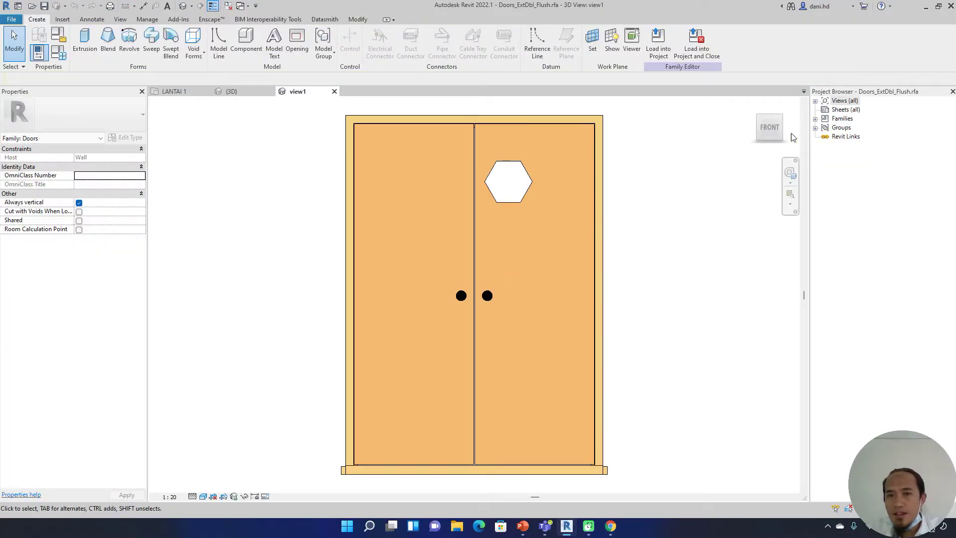
{"action": "scroll", "coordinate": [574, 205], "scroll_direction": "down", "scroll_amount": 3}
{"action": "middle_click_drag", "start_coordinate": [550, 260], "coordinate": [623, 239], "text": "shift"}
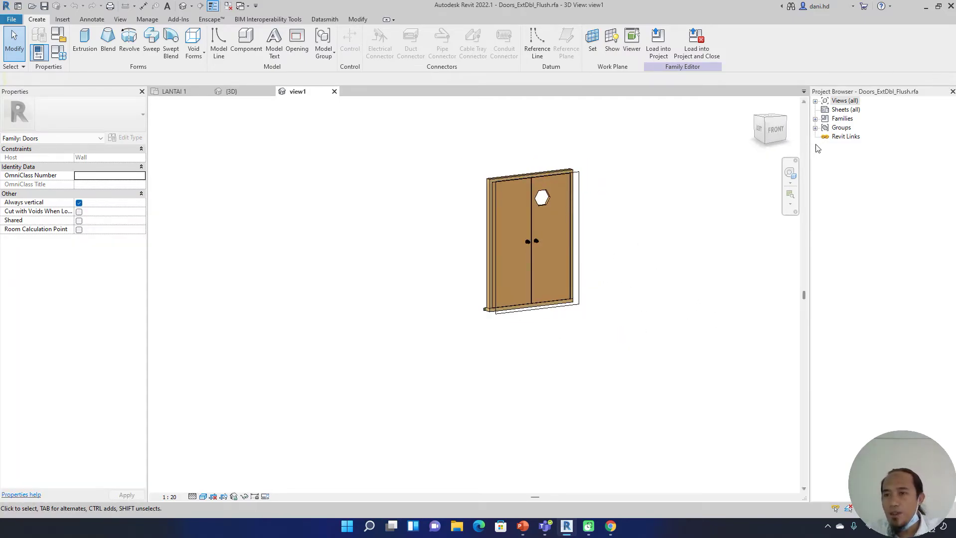
Open the door family's Ref. Level floor plan and view the door swing area up close.
{"action": "left_click", "coordinate": [815, 102]}
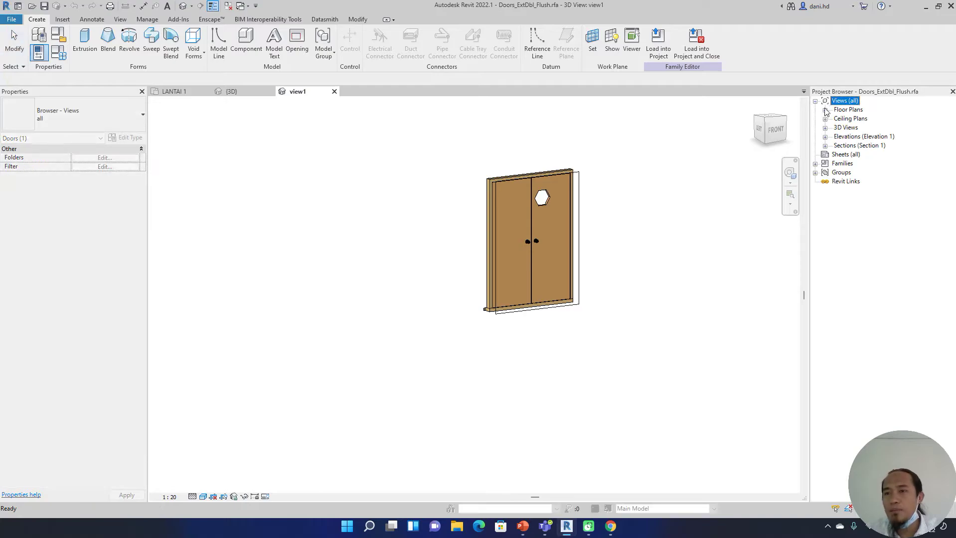
{"action": "double_click", "coordinate": [847, 110]}
{"action": "double_click", "coordinate": [856, 119]}
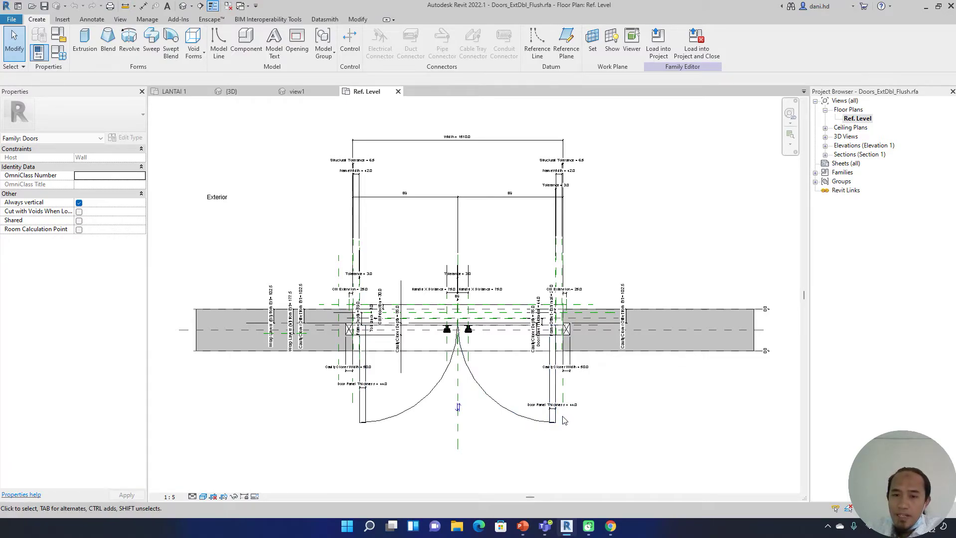
{"action": "scroll", "coordinate": [530, 410], "scroll_direction": "up", "scroll_amount": 1}
{"action": "scroll", "coordinate": [528, 412], "scroll_direction": "up", "scroll_amount": 1}
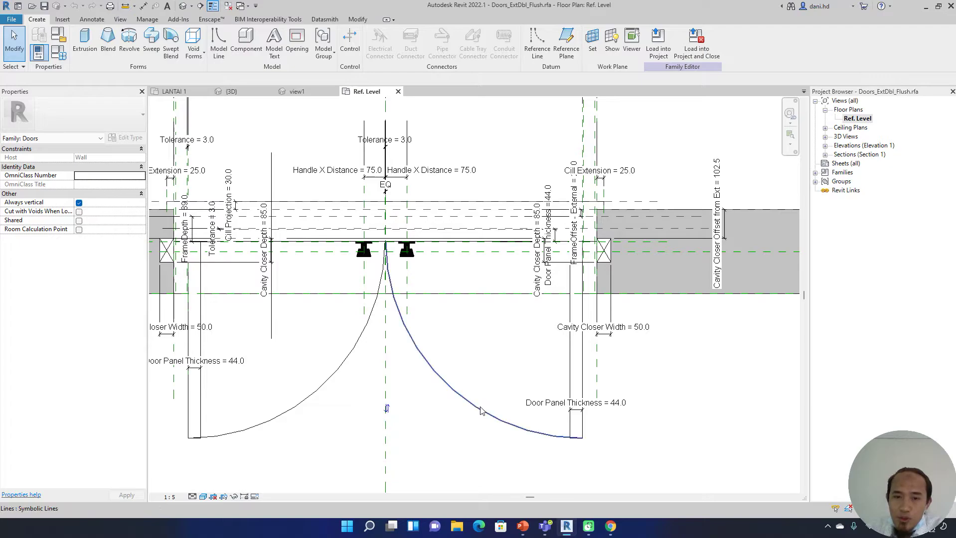
Inspect the properties of the plan swing arc and the door panel shapes drawn in the Ref. Level plan.
{"action": "left_click", "coordinate": [493, 402]}
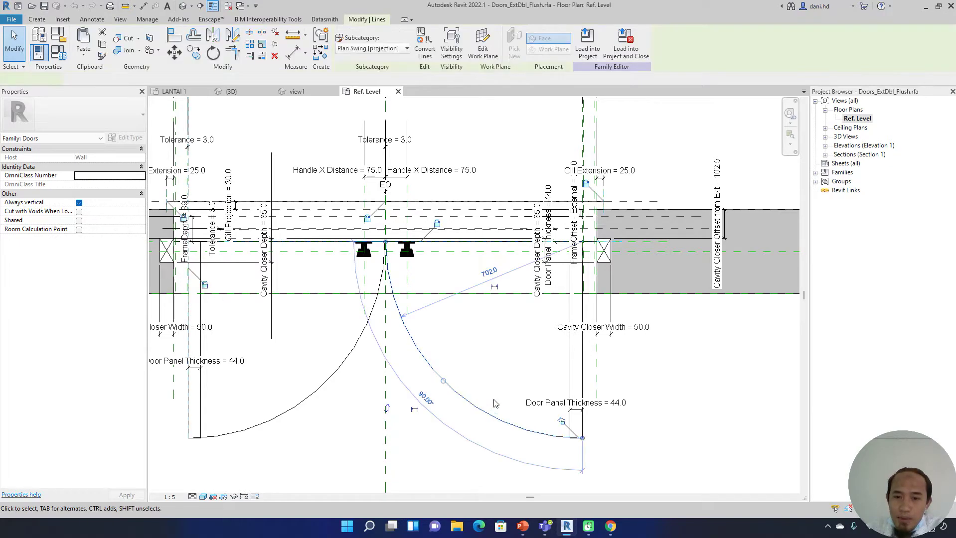
{"action": "left_click", "coordinate": [573, 380]}
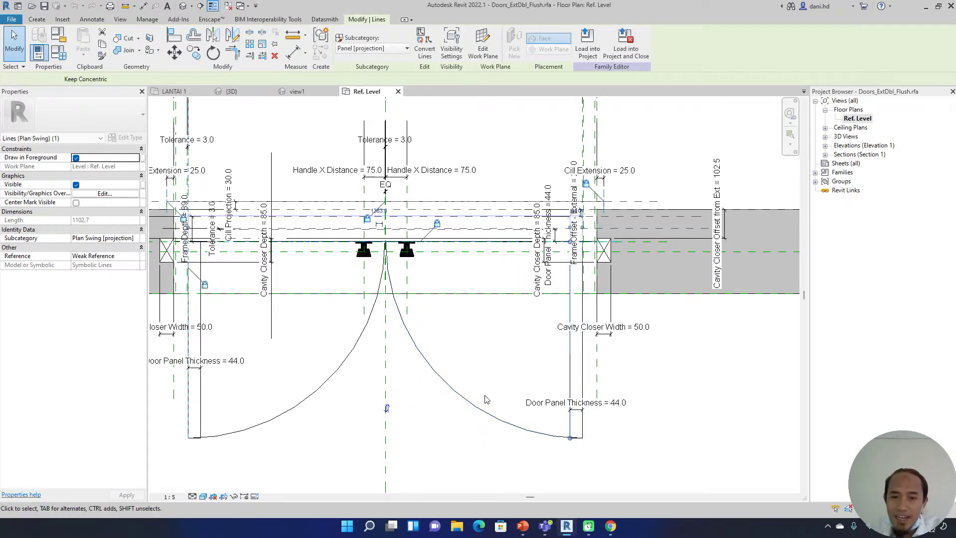
{"action": "left_click", "coordinate": [427, 368]}
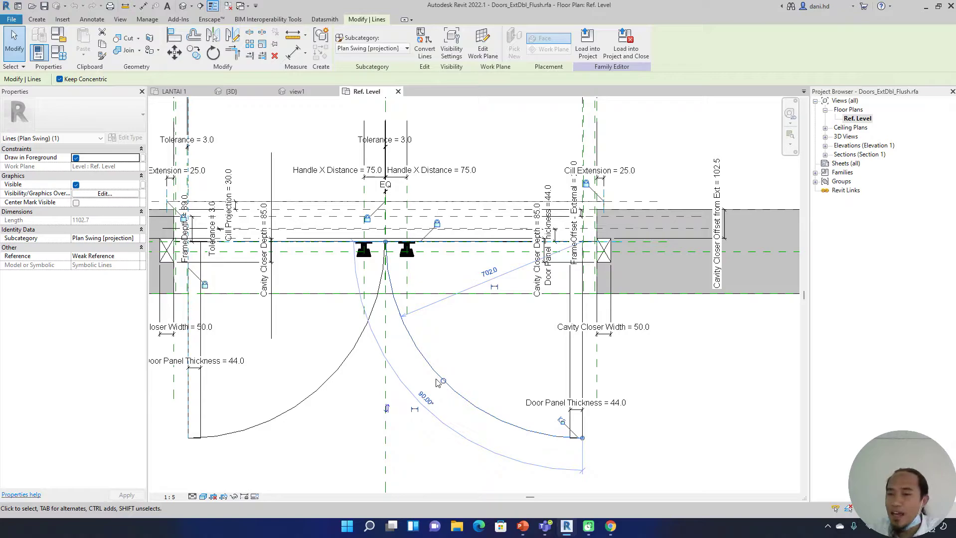
{"action": "left_click", "coordinate": [572, 380]}
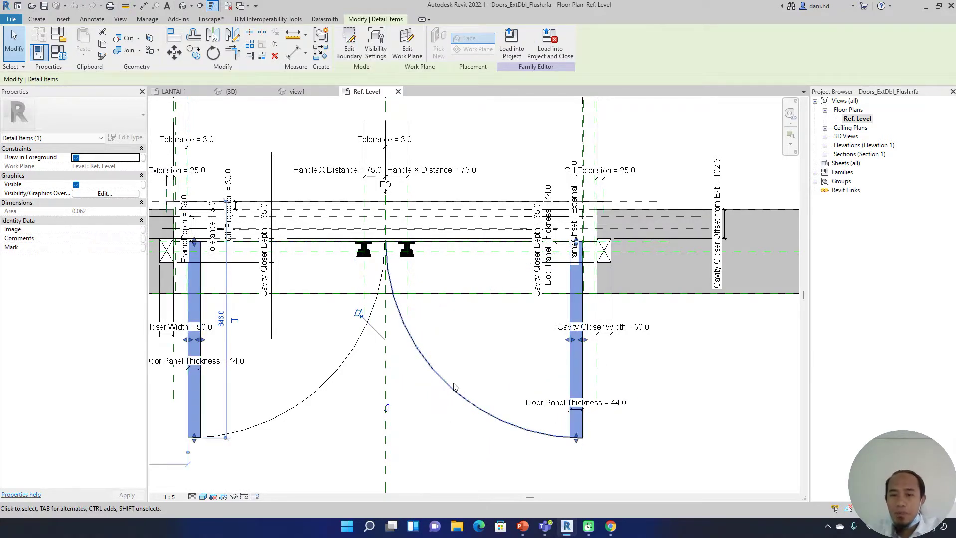
{"action": "left_click", "coordinate": [479, 389]}
{"action": "middle_click_drag", "start_coordinate": [478, 389], "coordinate": [601, 320]}
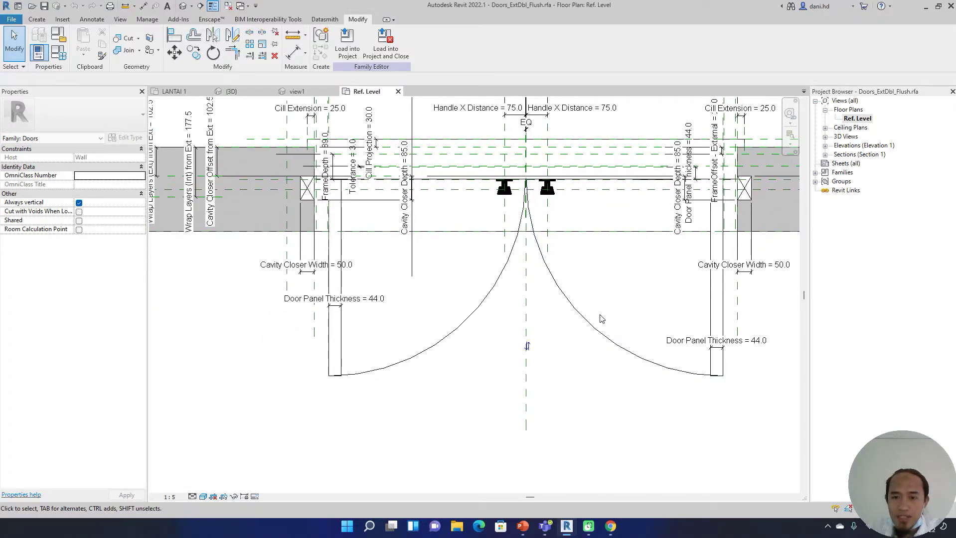
View the door family in its default 3D view and look at the wall and door from behind.
{"action": "left_click", "coordinate": [577, 311]}
{"action": "left_click", "coordinate": [273, 56]}
{"action": "left_click", "coordinate": [183, 6]}
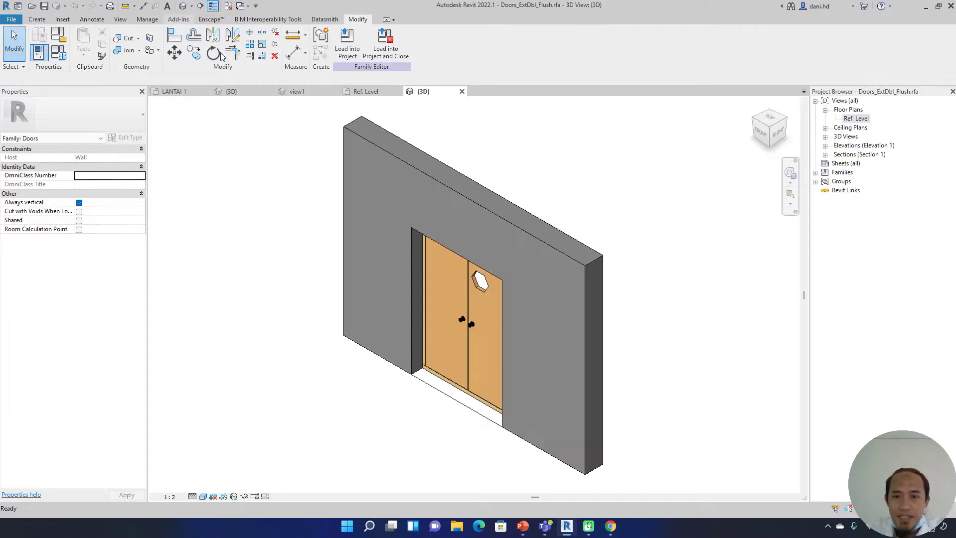
{"action": "middle_click_drag", "start_coordinate": [452, 298], "coordinate": [459, 361], "text": "shift"}
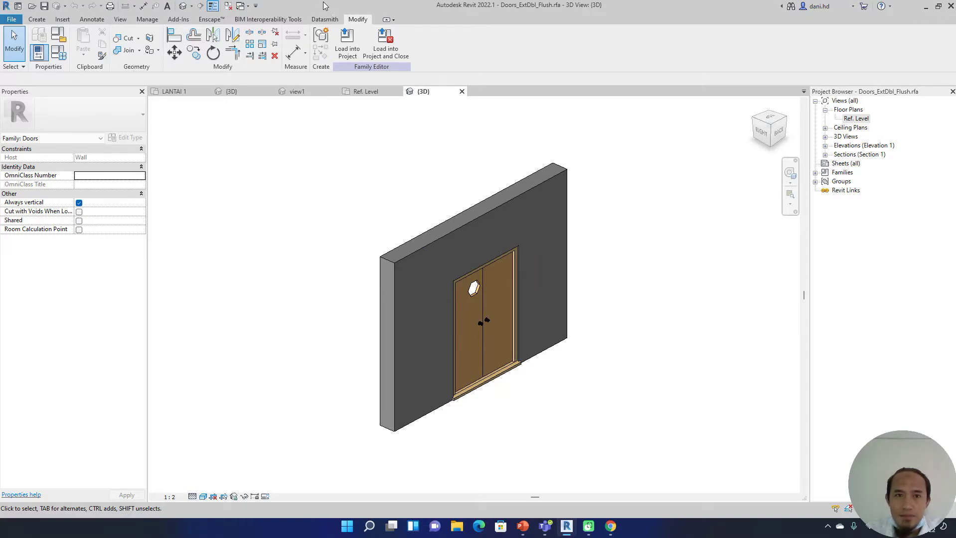
Return to the Ref. Level plan and review the family element visibility settings of the swing arc without changing them.
{"action": "double_click", "coordinate": [856, 119]}
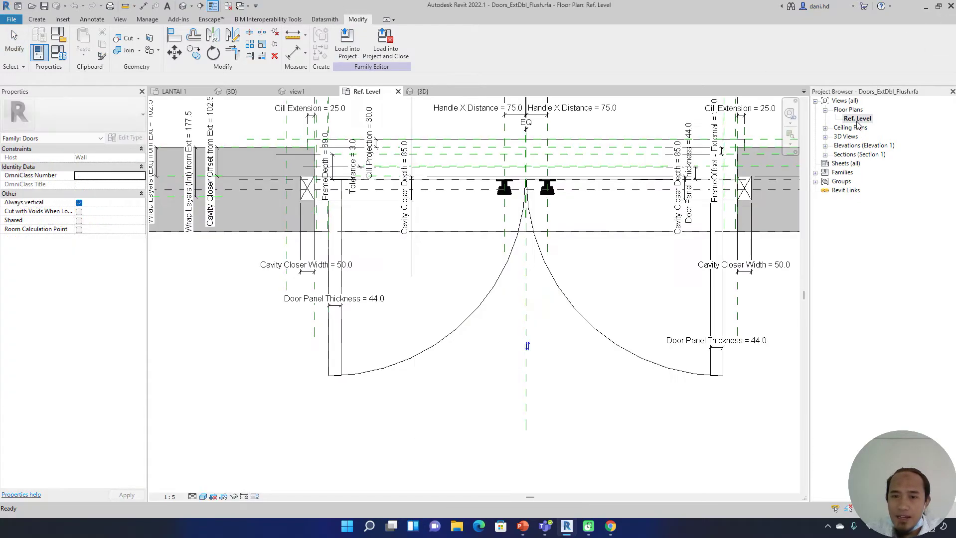
{"action": "left_click", "coordinate": [582, 319]}
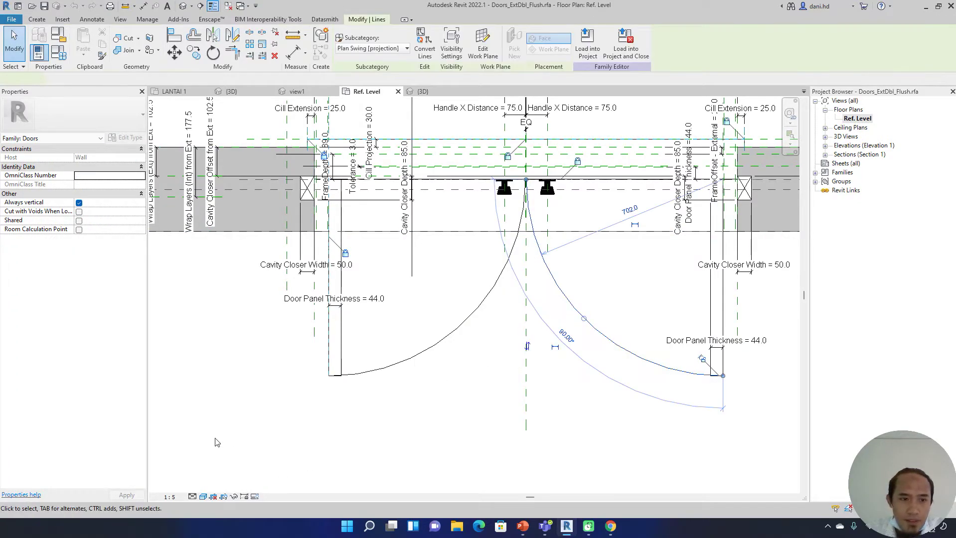
{"action": "left_click", "coordinate": [104, 194]}
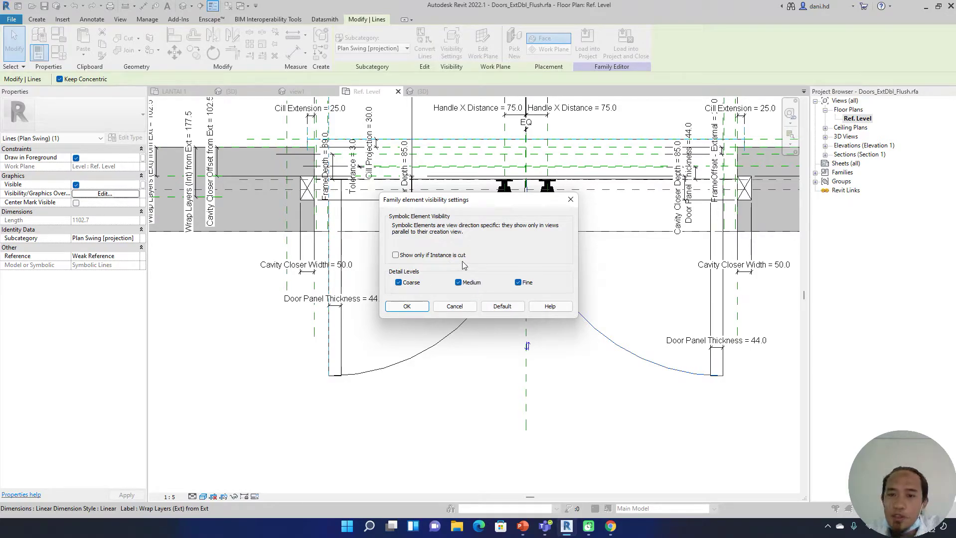
{"action": "key", "text": "Escape"}
Review the family element visibility settings of the double door's panel extrusion in the 3D view.
{"action": "left_click", "coordinate": [858, 120]}
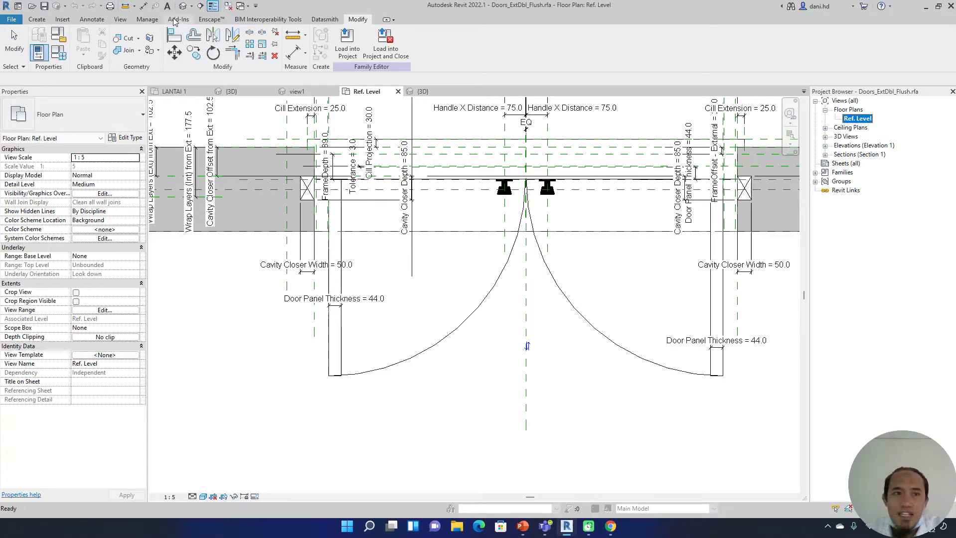
{"action": "left_click", "coordinate": [183, 6]}
{"action": "middle_click_drag", "start_coordinate": [469, 357], "coordinate": [522, 362], "text": "shift"}
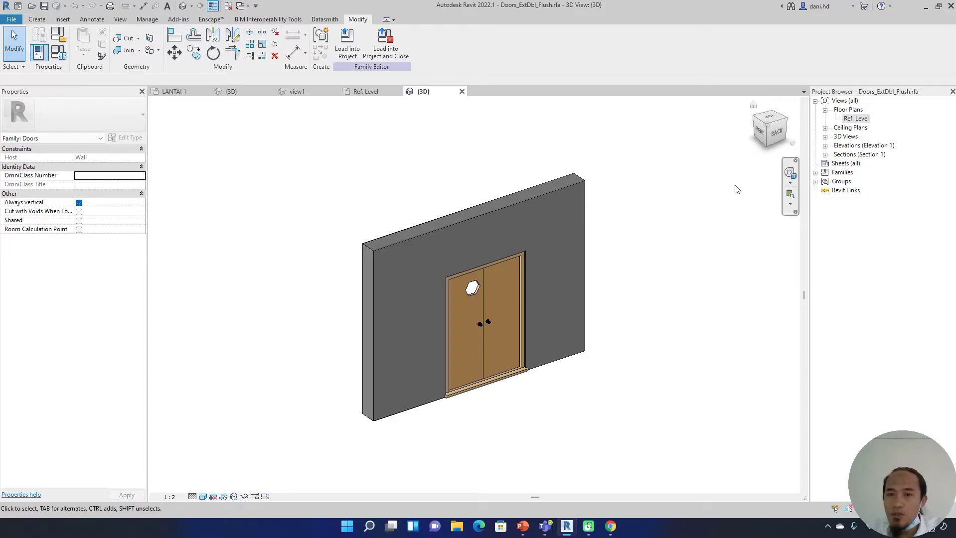
{"action": "left_click", "coordinate": [508, 289]}
{"action": "scroll", "coordinate": [507, 289], "scroll_direction": "up", "scroll_amount": 4}
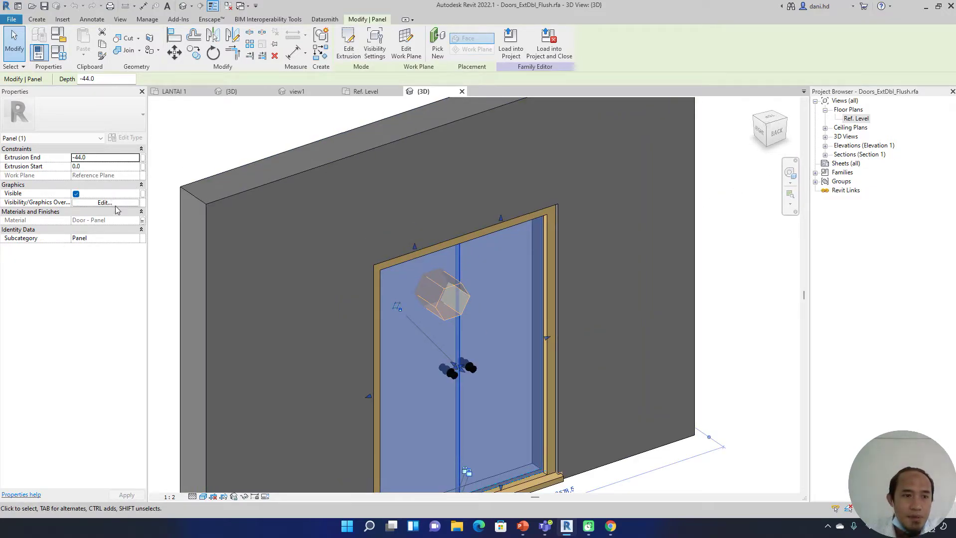
{"action": "left_click", "coordinate": [116, 206]}
{"action": "left_click", "coordinate": [119, 207]}
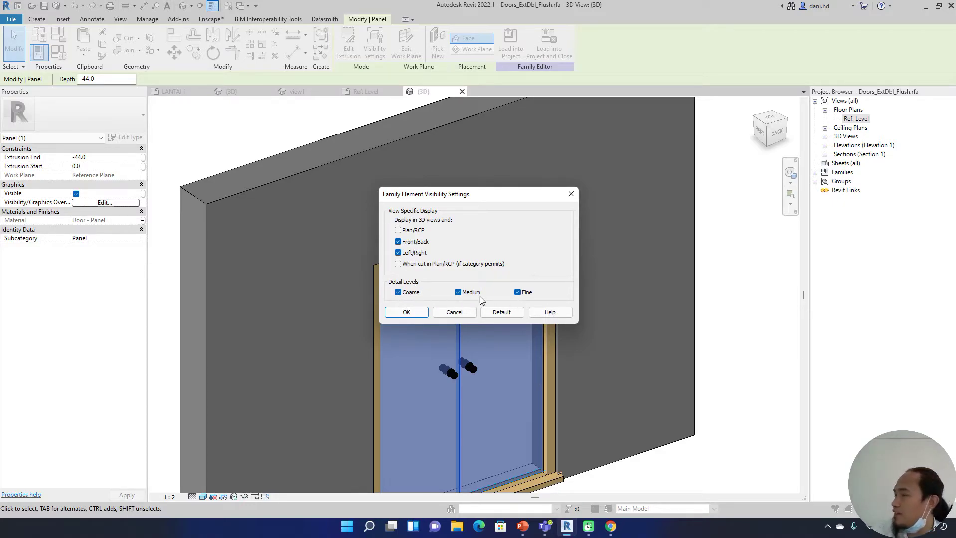
{"action": "left_click", "coordinate": [416, 313]}
Load the door family into the project and close it without saving its changes.
{"action": "left_click", "coordinate": [566, 50]}
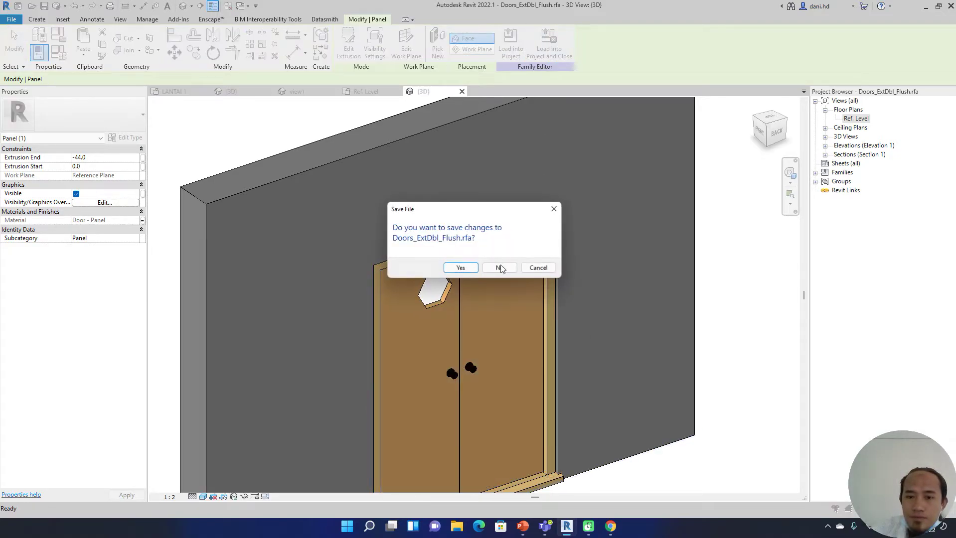
{"action": "left_click", "coordinate": [497, 271]}
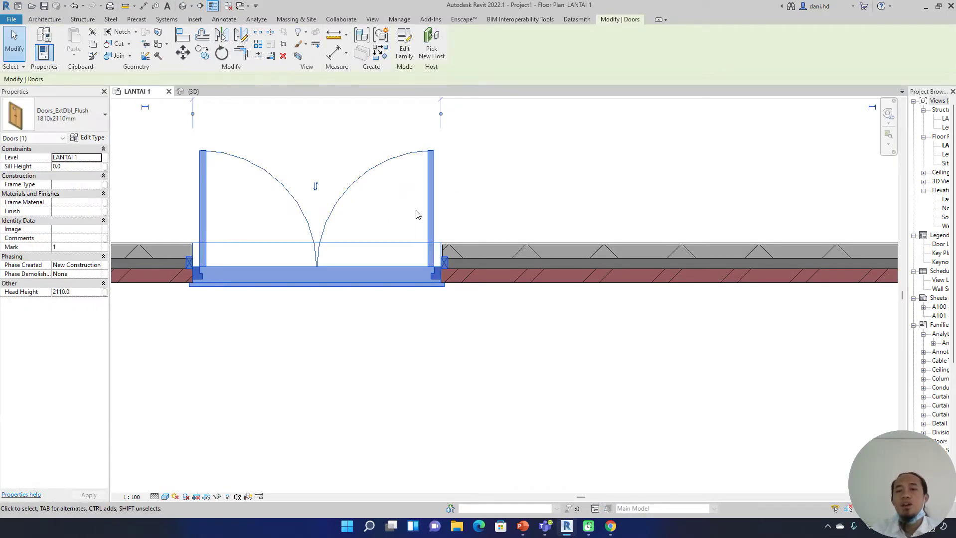
{"action": "scroll", "coordinate": [424, 214], "scroll_direction": "down", "scroll_amount": 2}
{"action": "key", "text": "Escape"}
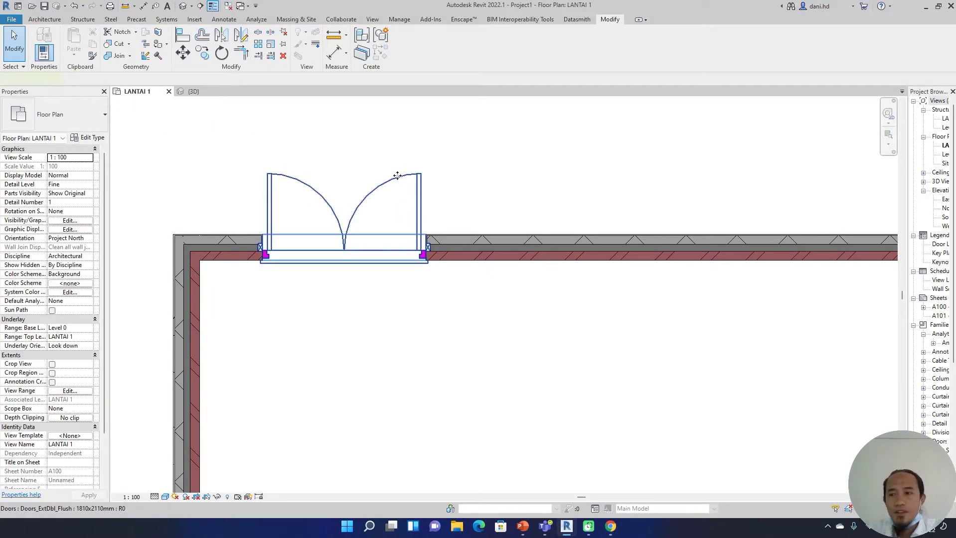
Widen the Project Browser and clear the selection in the LANTAI 1 plan.
{"action": "left_click", "coordinate": [420, 215]}
{"action": "left_click_drag", "start_coordinate": [910, 157], "coordinate": [792, 166]}
{"action": "key", "text": "Escape"}
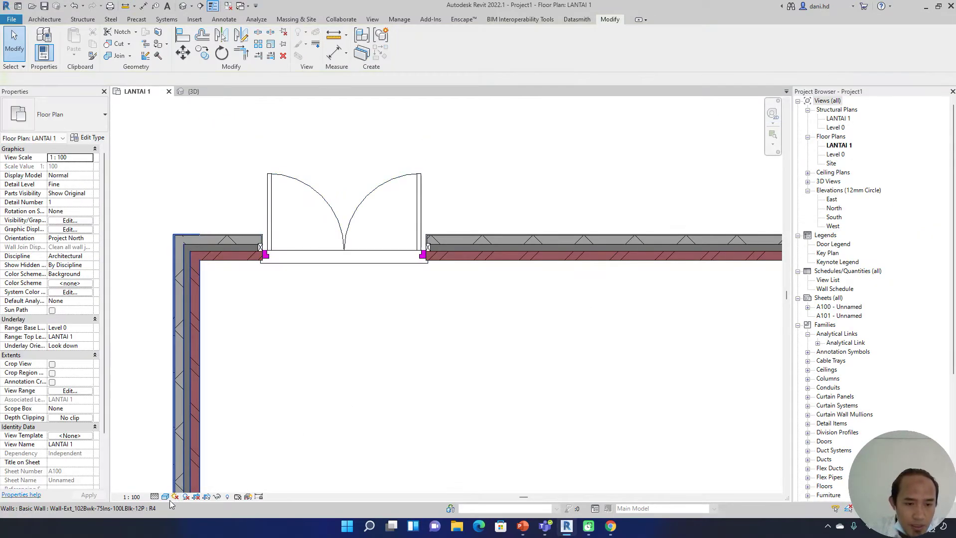
Review the solar study types and lighting presets in the LANTAI 1 plan's sun settings.
{"action": "left_click", "coordinate": [165, 497]}
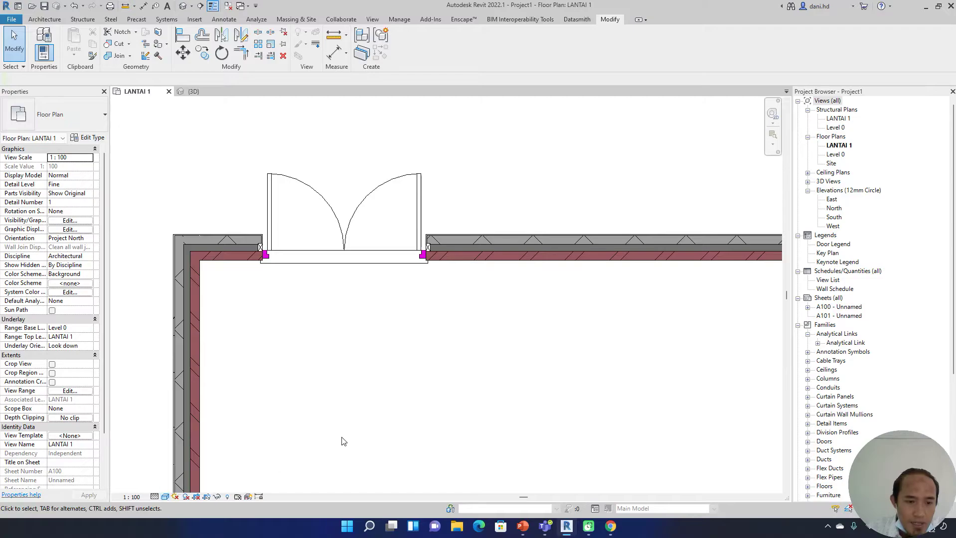
{"action": "left_click", "coordinate": [177, 497]}
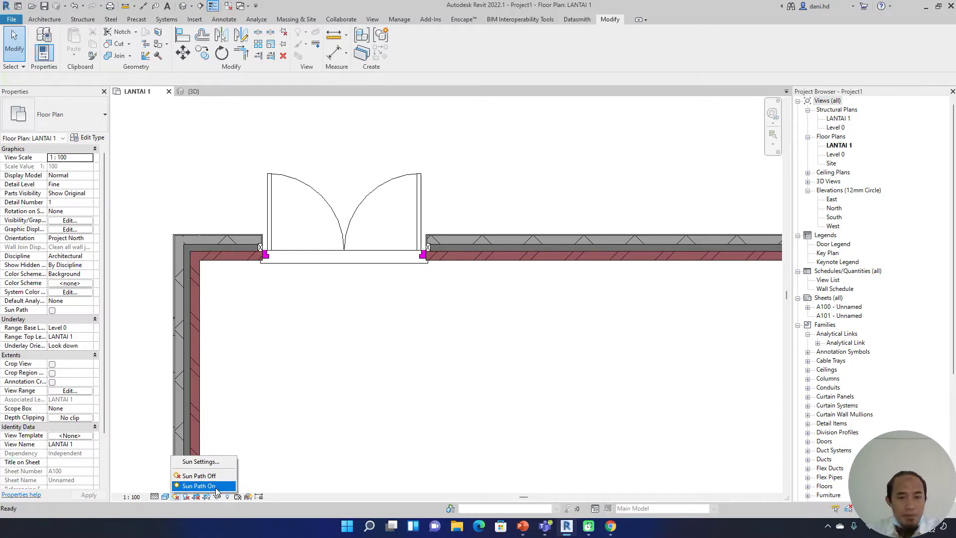
{"action": "left_click", "coordinate": [200, 462]}
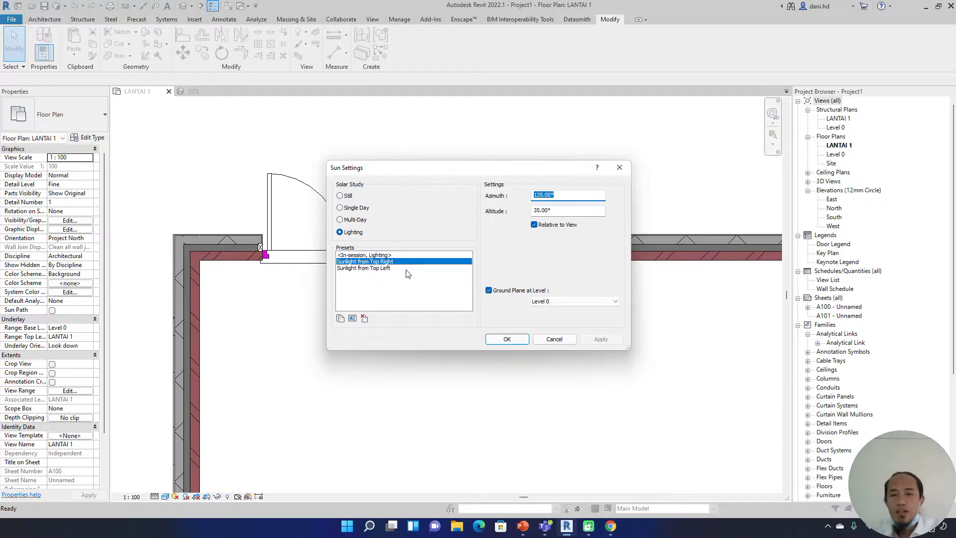
{"action": "left_click", "coordinate": [507, 339]}
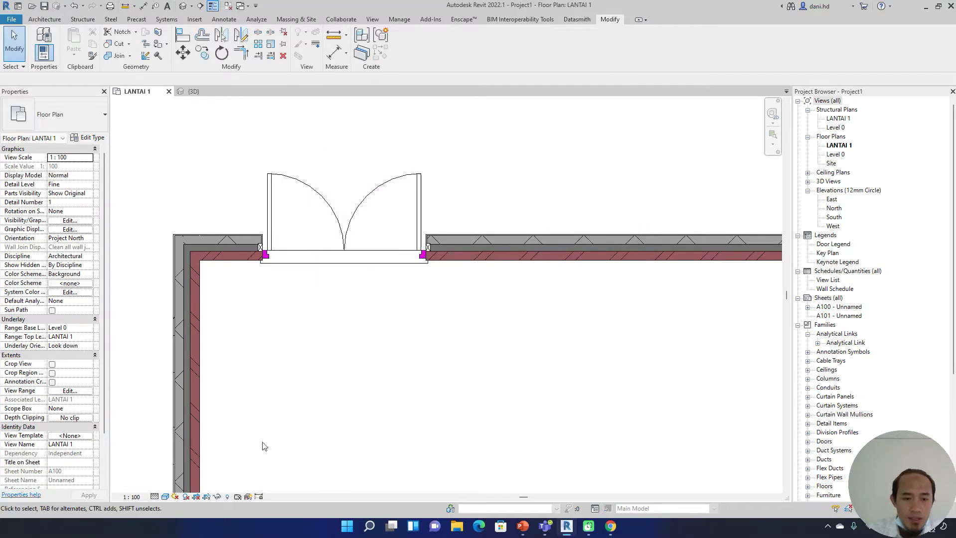
Turn on shadows in the LANTAI 1 plan with the whole building in view.
{"action": "scroll", "coordinate": [398, 348], "scroll_direction": "down", "scroll_amount": 3}
{"action": "middle_click_drag", "start_coordinate": [433, 331], "coordinate": [385, 152]}
{"action": "scroll", "coordinate": [385, 152], "scroll_direction": "down", "scroll_amount": 1}
{"action": "left_click", "coordinate": [186, 497]}
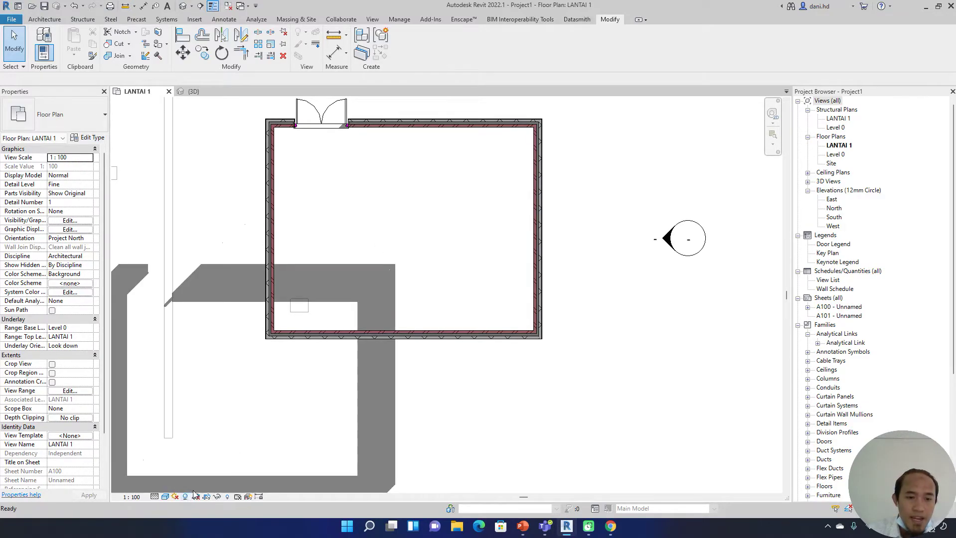
{"action": "scroll", "coordinate": [485, 286], "scroll_direction": "down", "scroll_amount": 2}
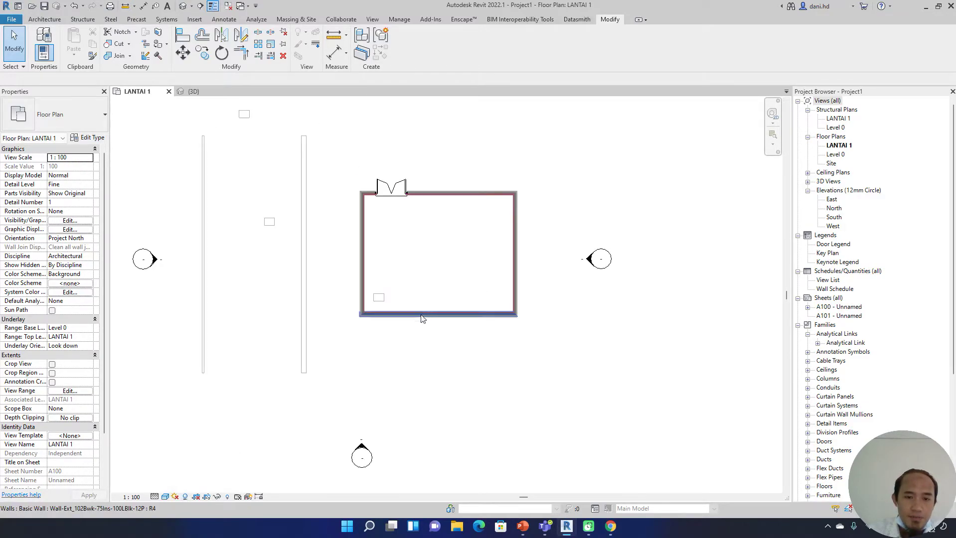
{"action": "left_click", "coordinate": [175, 497]}
{"action": "left_click", "coordinate": [185, 497]}
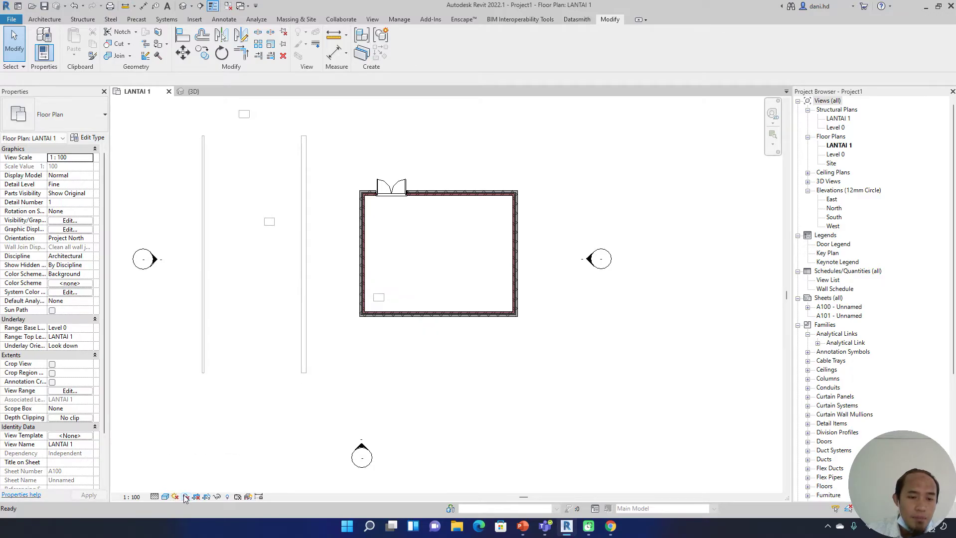
{"action": "left_click", "coordinate": [186, 496]}
Set the Sunlight from Top Right preset's azimuth to 80° and examine the plan's shadows.
{"action": "left_click", "coordinate": [176, 496]}
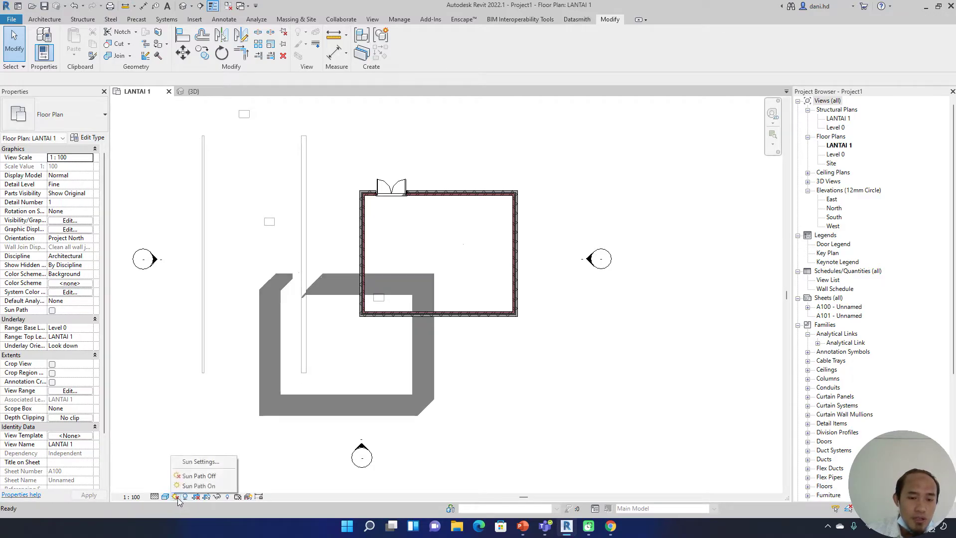
{"action": "left_click", "coordinate": [207, 463]}
{"action": "left_click_drag", "start_coordinate": [518, 167], "coordinate": [179, 90]}
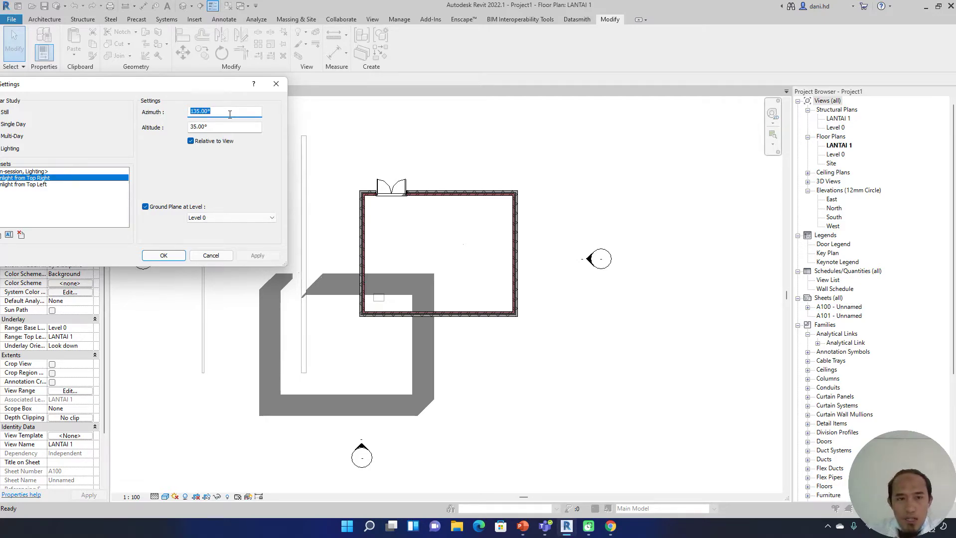
{"action": "type", "text": "90"}
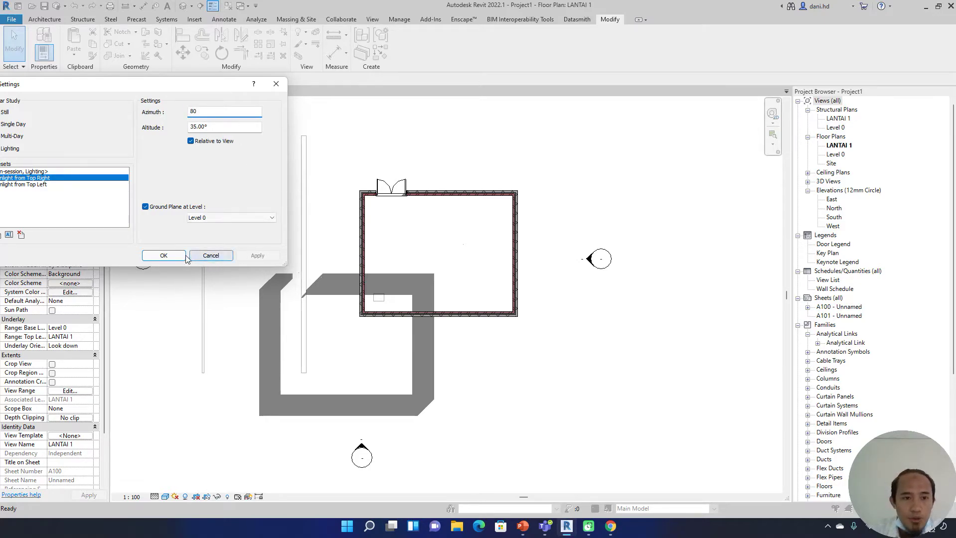
{"action": "left_click", "coordinate": [178, 256]}
{"action": "scroll", "coordinate": [379, 276], "scroll_direction": "down", "scroll_amount": 2}
{"action": "scroll", "coordinate": [448, 239], "scroll_direction": "up", "scroll_amount": 8}
{"action": "scroll", "coordinate": [496, 209], "scroll_direction": "up", "scroll_amount": 1}
{"action": "scroll", "coordinate": [448, 184], "scroll_direction": "down", "scroll_amount": 3}
{"action": "scroll", "coordinate": [174, 187], "scroll_direction": "down", "scroll_amount": 4}
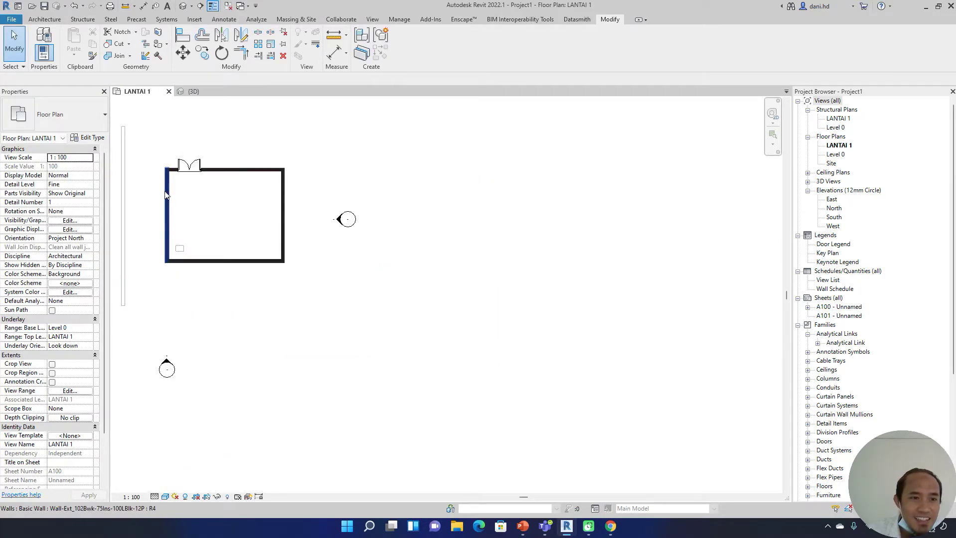
Set the Sunlight from Top Right preset's azimuth to 150° and view the shadows around the building.
{"action": "left_click", "coordinate": [175, 497]}
{"action": "left_click", "coordinate": [199, 461]}
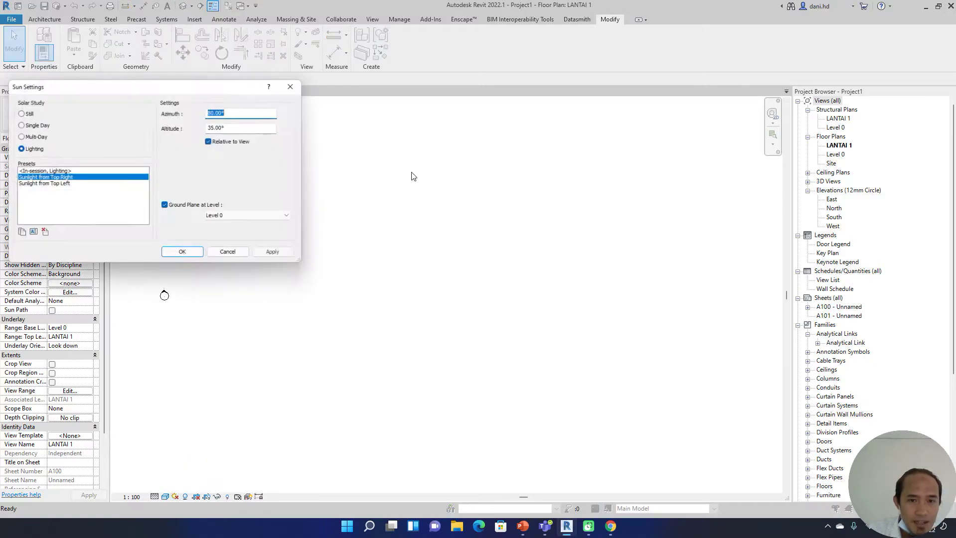
{"action": "left_click", "coordinate": [240, 113]}
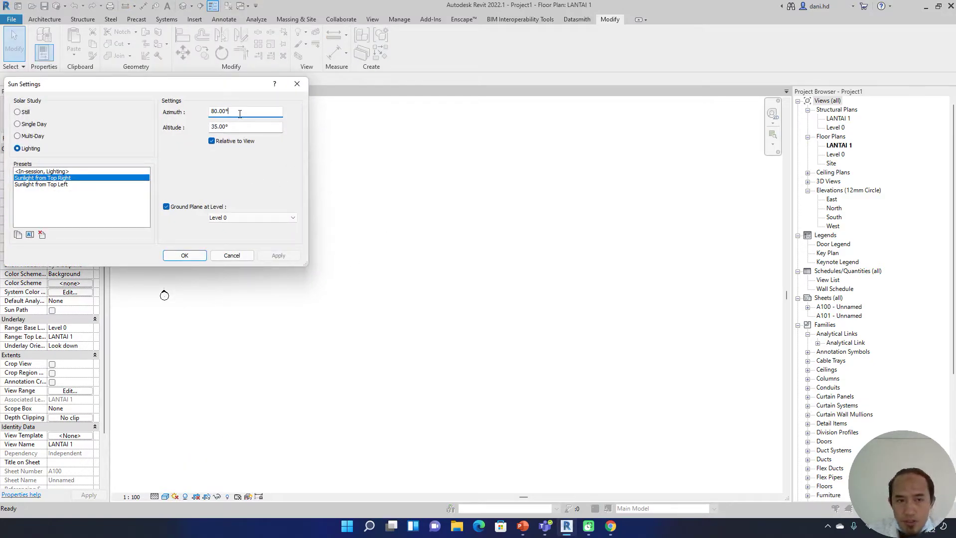
{"action": "double_click", "coordinate": [240, 114]}
{"action": "type", "text": "150"}
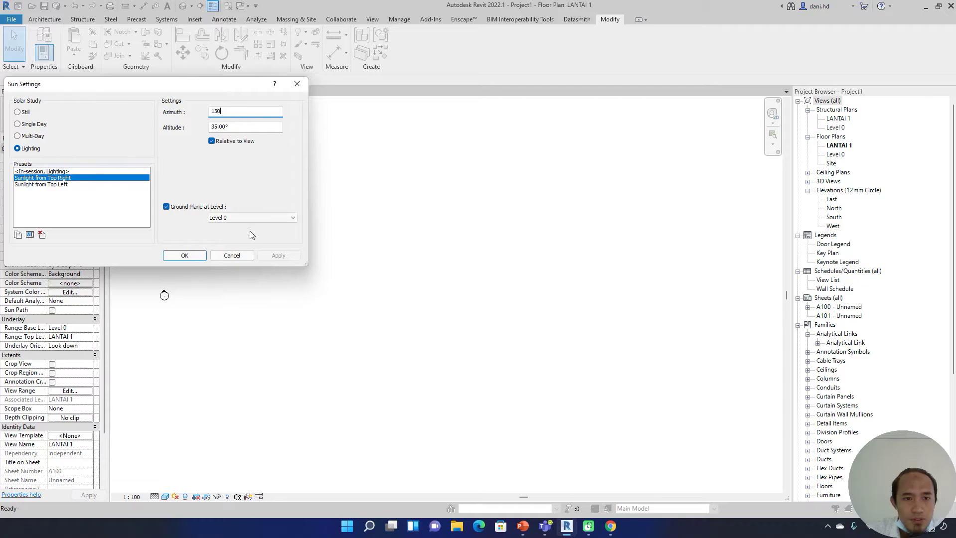
{"action": "left_click", "coordinate": [199, 257]}
{"action": "middle_click_drag", "start_coordinate": [239, 265], "coordinate": [348, 303]}
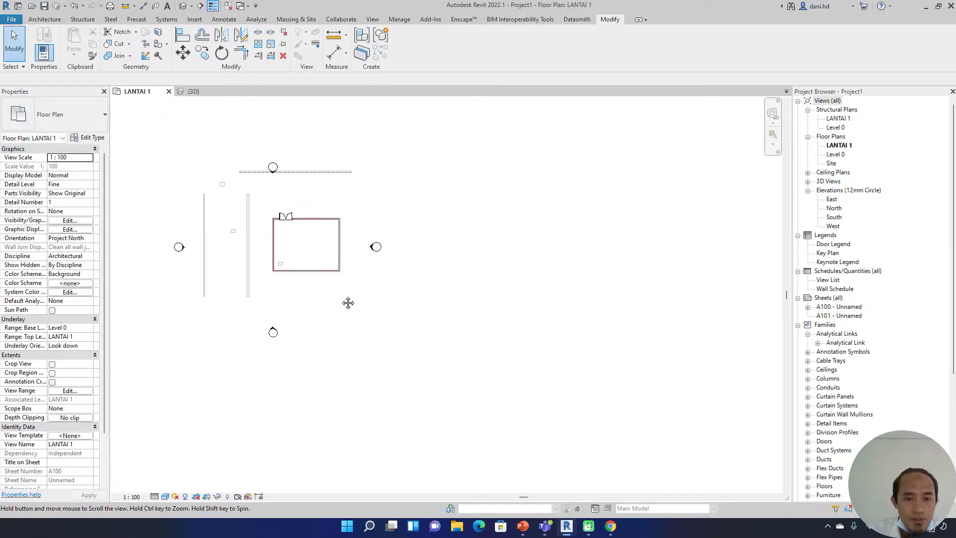
{"action": "scroll", "coordinate": [344, 305], "scroll_direction": "down", "scroll_amount": 1}
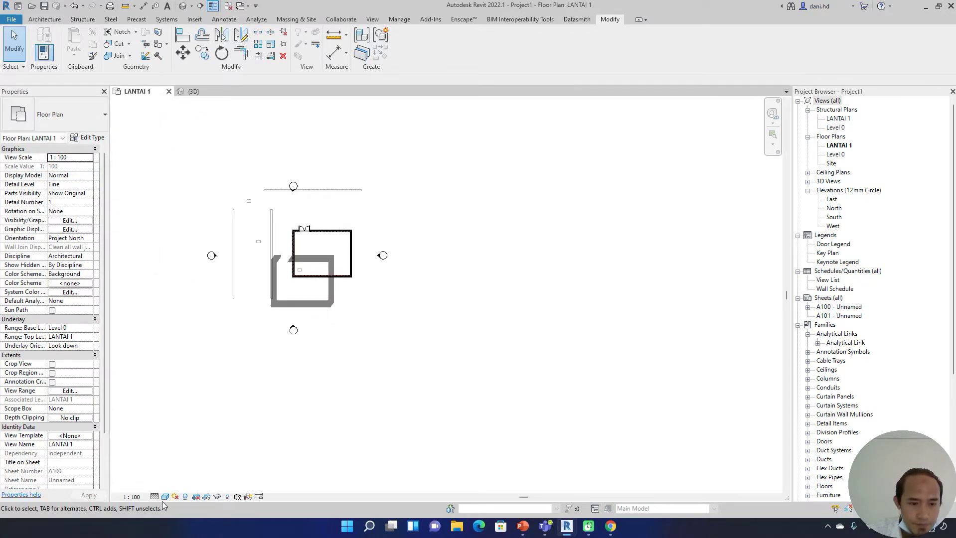
Set the Sunlight from Top Right preset's azimuth to 170° and view the resulting shadows in the plan.
{"action": "left_click", "coordinate": [175, 497]}
{"action": "left_click", "coordinate": [199, 462]}
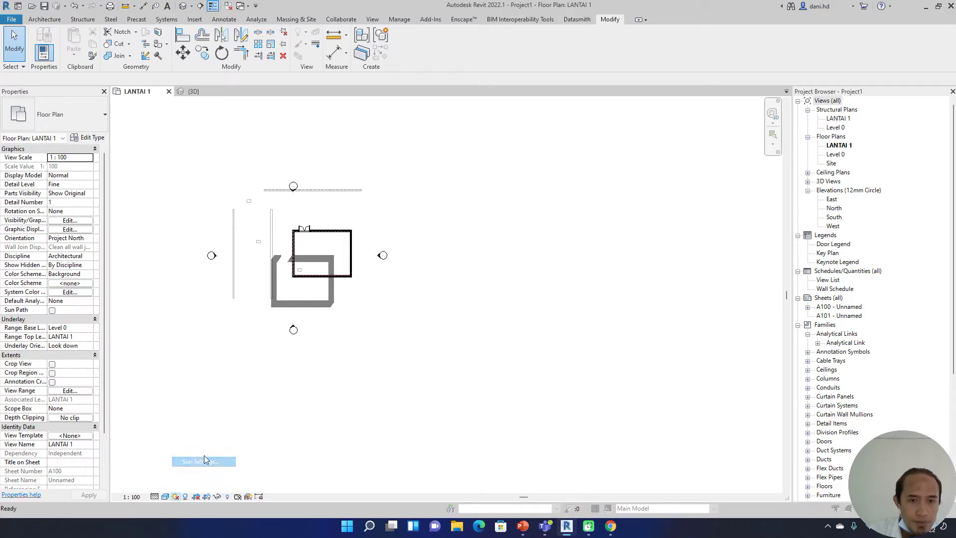
{"action": "double_click", "coordinate": [248, 111]}
{"action": "left_click", "coordinate": [248, 111]}
{"action": "double_click", "coordinate": [248, 111]}
{"action": "left_click", "coordinate": [248, 110]}
{"action": "double_click", "coordinate": [249, 110]}
{"action": "type", "text": "1"}
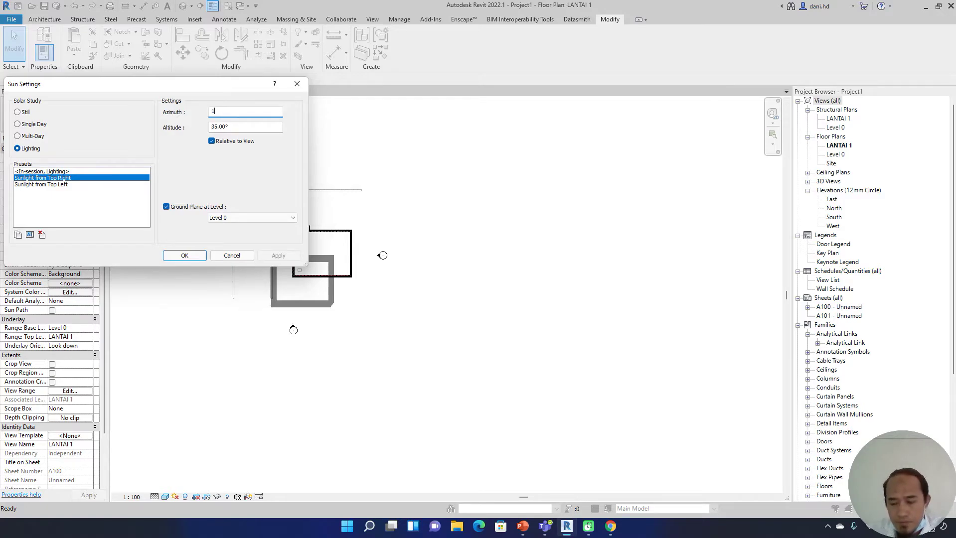
{"action": "type", "text": "70"}
{"action": "left_click", "coordinate": [188, 259]}
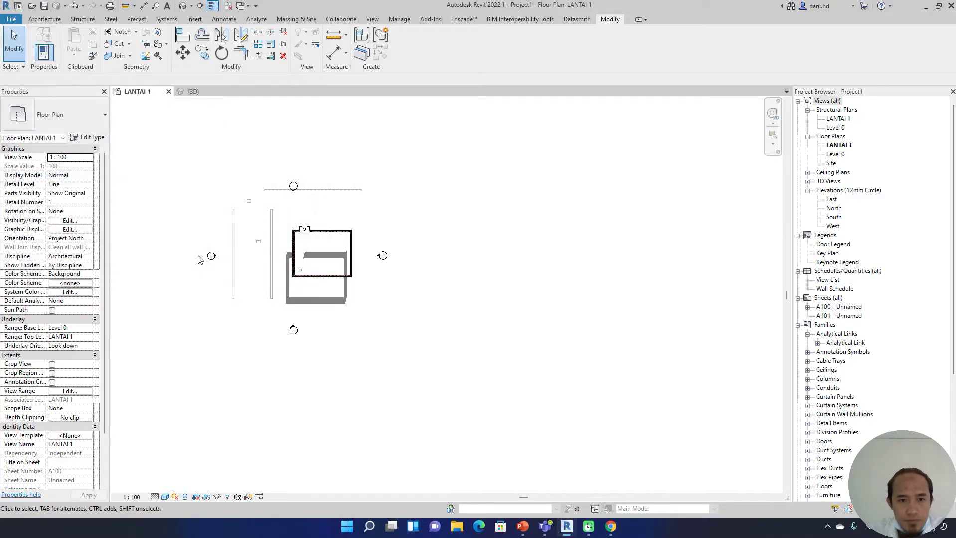
{"action": "middle_click_drag", "start_coordinate": [284, 286], "coordinate": [375, 314]}
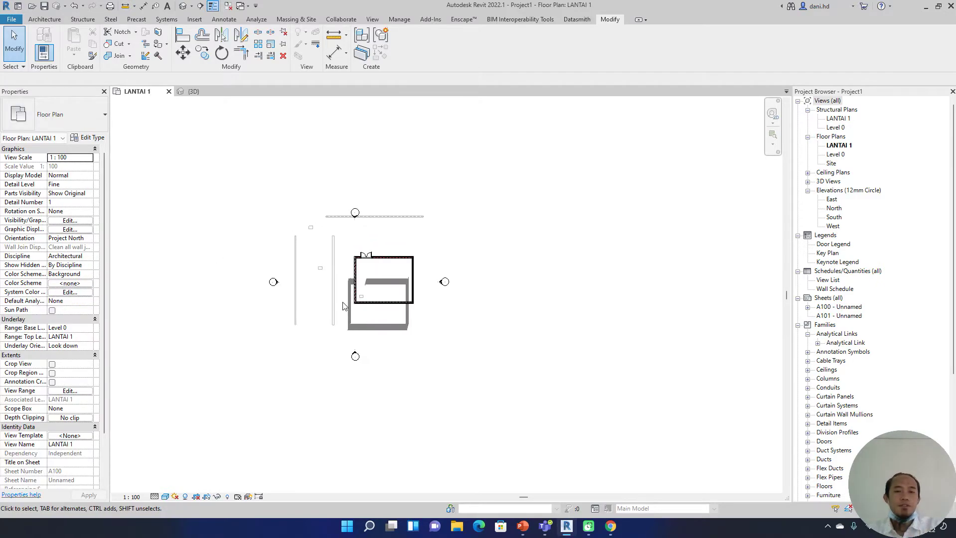
Turn off shadows in the LANTAI 1 plan.
{"action": "left_click", "coordinate": [187, 497]}
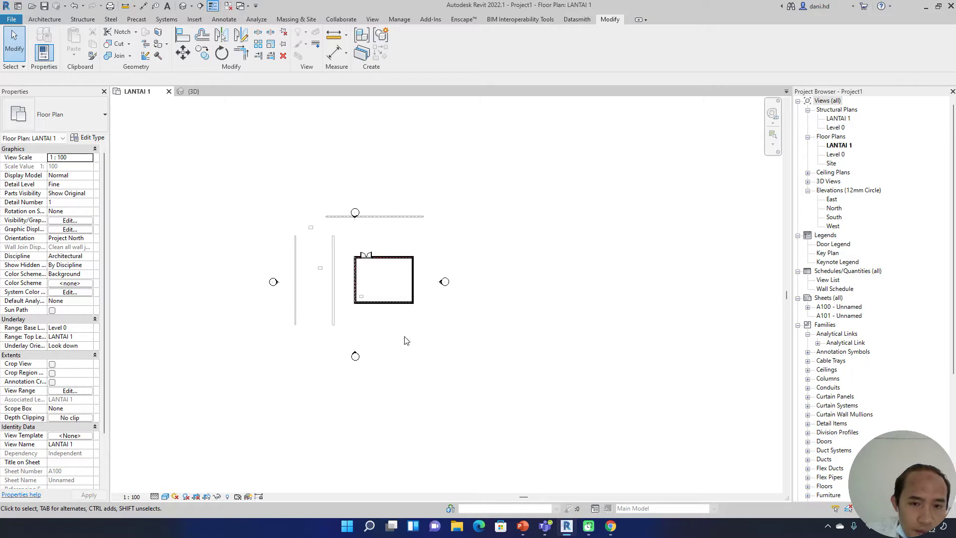
{"action": "middle_click_drag", "start_coordinate": [412, 300], "coordinate": [437, 324]}
{"action": "scroll", "coordinate": [821, 369], "scroll_direction": "down", "scroll_amount": 1}
{"action": "scroll", "coordinate": [672, 429], "scroll_direction": "down", "scroll_amount": 2}
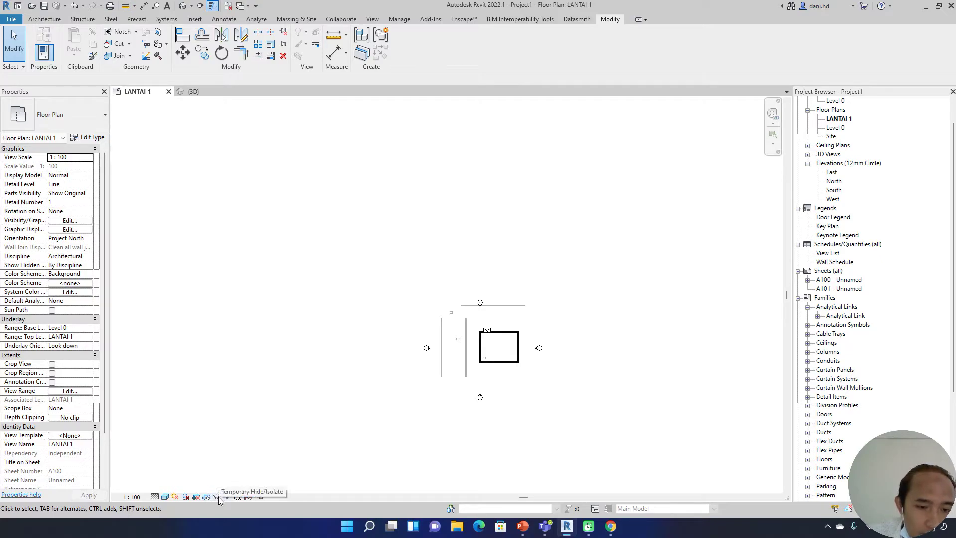
Hide the building's west and south walls in the LANTAI 1 plan as individual elements.
{"action": "scroll", "coordinate": [494, 364], "scroll_direction": "up", "scroll_amount": 6}
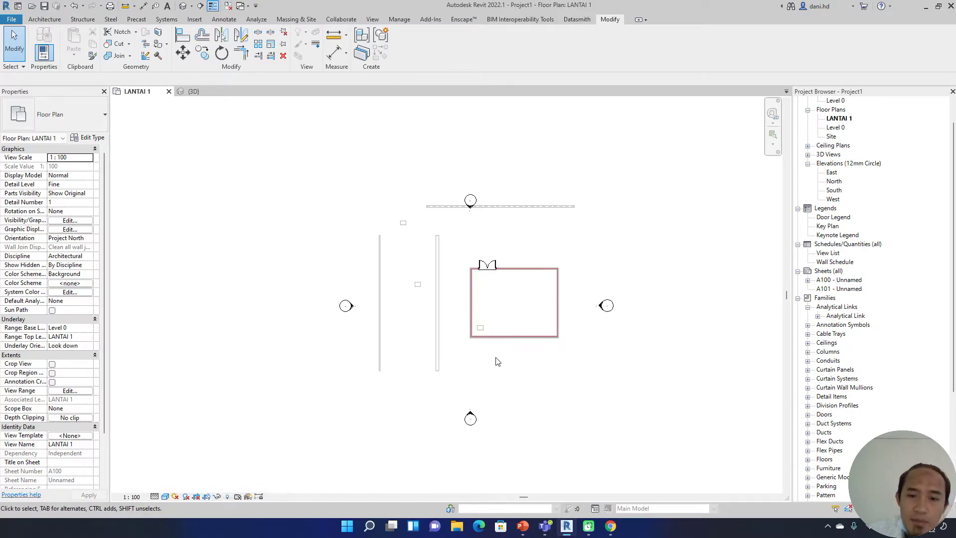
{"action": "middle_click_drag", "start_coordinate": [502, 373], "coordinate": [507, 391]}
{"action": "left_click_drag", "start_coordinate": [613, 286], "coordinate": [541, 387]}
{"action": "scroll", "coordinate": [462, 339], "scroll_direction": "up", "scroll_amount": 4}
{"action": "left_click_drag", "start_coordinate": [459, 333], "coordinate": [369, 398]}
{"action": "right_click", "coordinate": [376, 219]}
{"action": "mouse_move", "coordinate": [436, 273]}
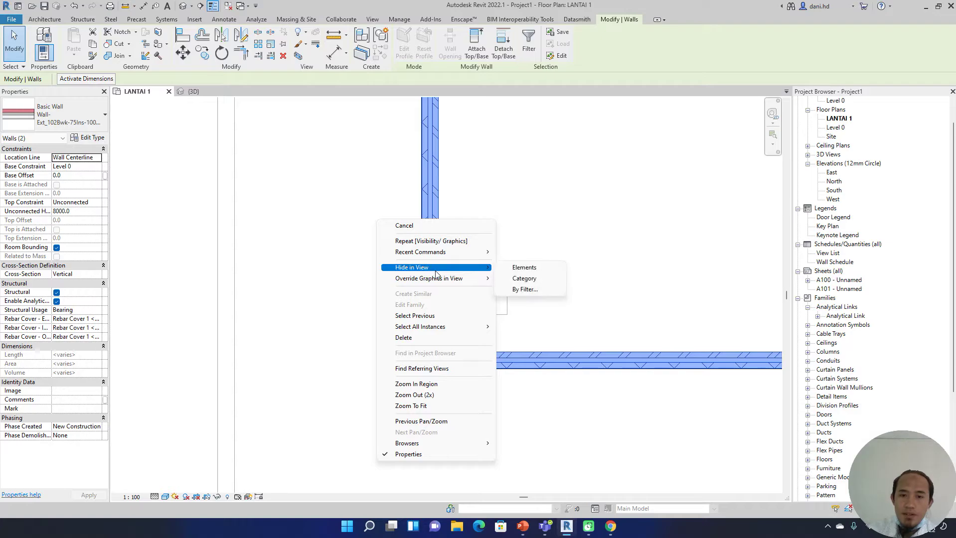
{"action": "left_click", "coordinate": [519, 267]}
{"action": "scroll", "coordinate": [498, 284], "scroll_direction": "down", "scroll_amount": 3}
{"action": "middle_click_drag", "start_coordinate": [563, 261], "coordinate": [521, 263]}
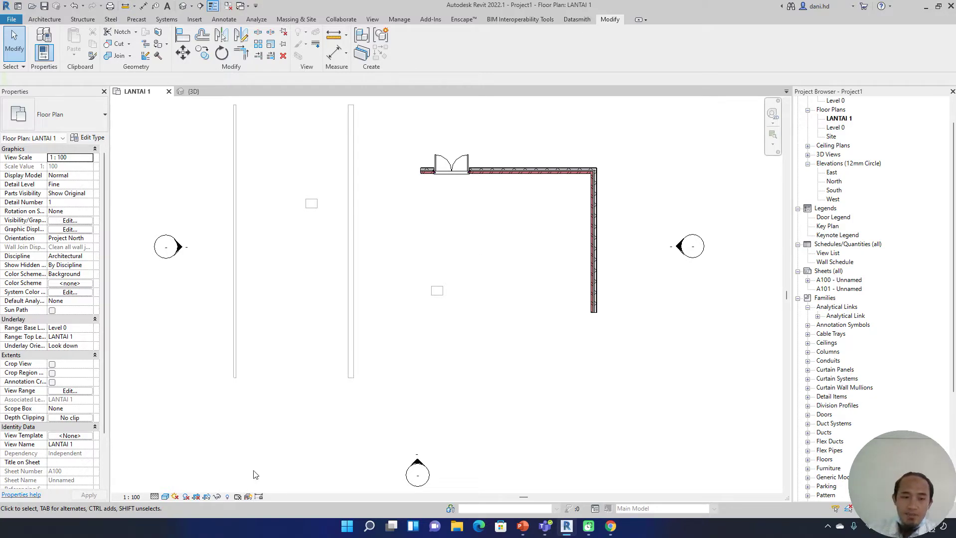
Reveal the hidden elements in the LANTAI 1 plan and unhide the west and south walls as elements.
{"action": "left_click", "coordinate": [221, 499]}
{"action": "left_click", "coordinate": [293, 487]}
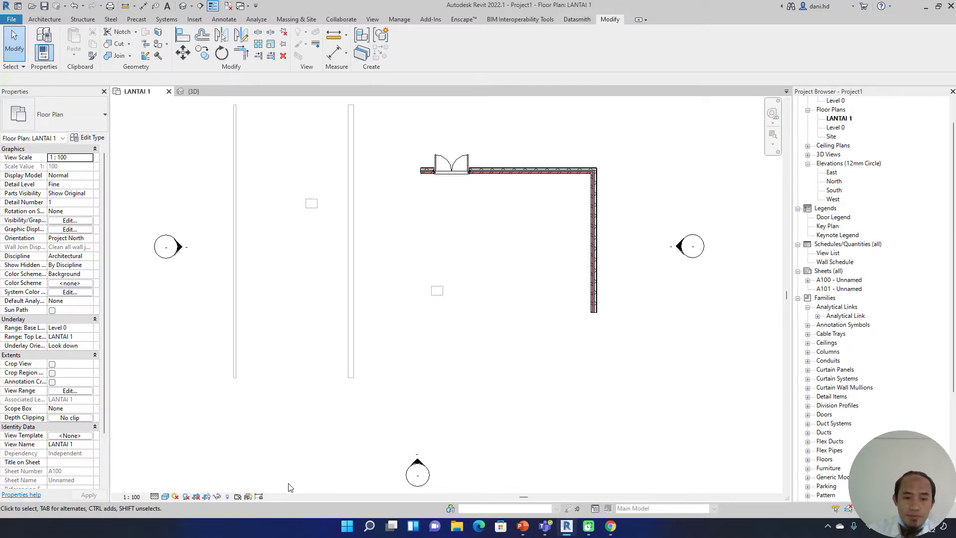
{"action": "left_click", "coordinate": [228, 497]}
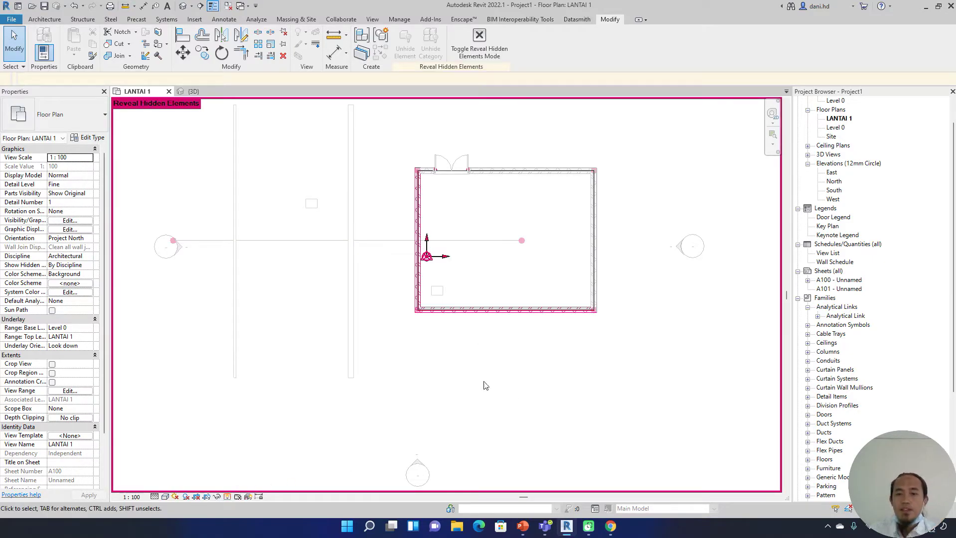
{"action": "scroll", "coordinate": [433, 309], "scroll_direction": "up", "scroll_amount": 5}
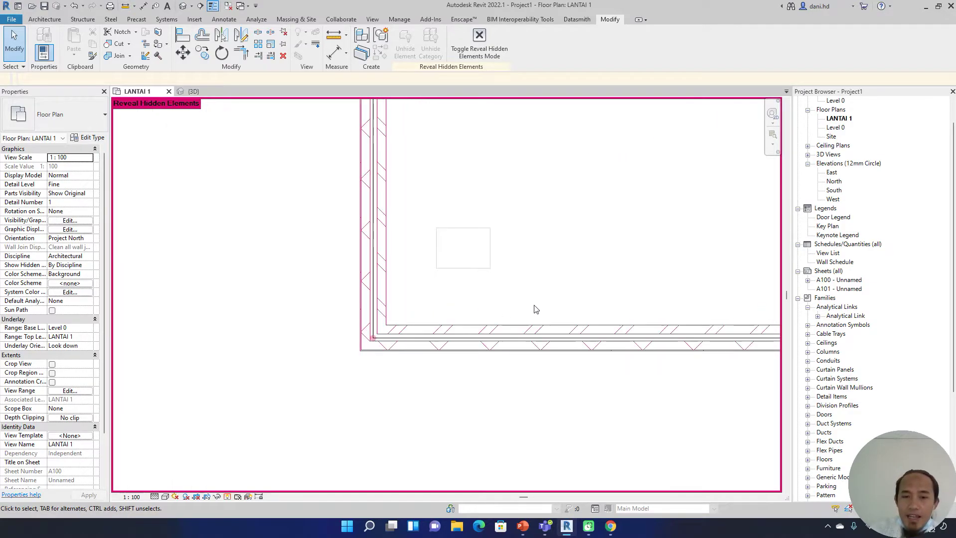
{"action": "left_click_drag", "start_coordinate": [538, 297], "coordinate": [256, 393]}
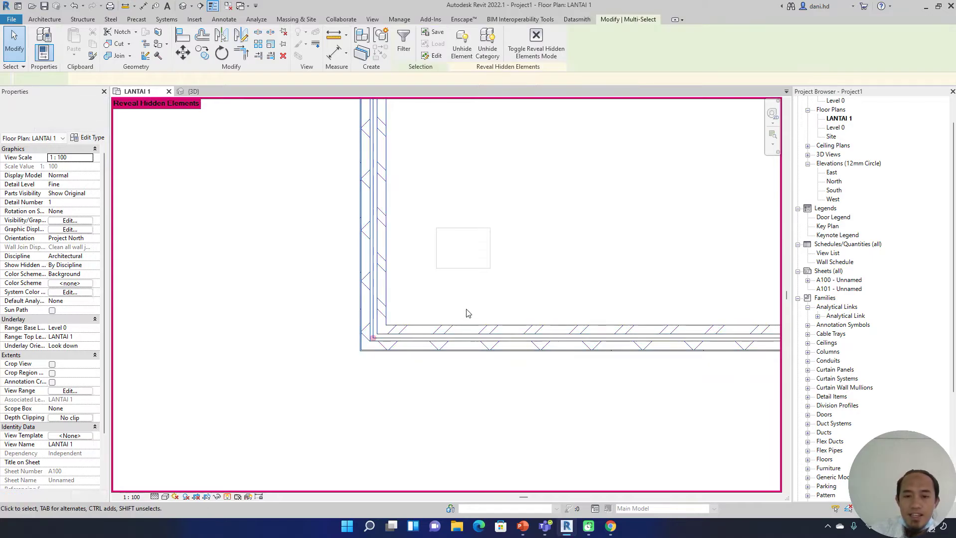
{"action": "right_click", "coordinate": [387, 265]}
{"action": "mouse_move", "coordinate": [456, 321]}
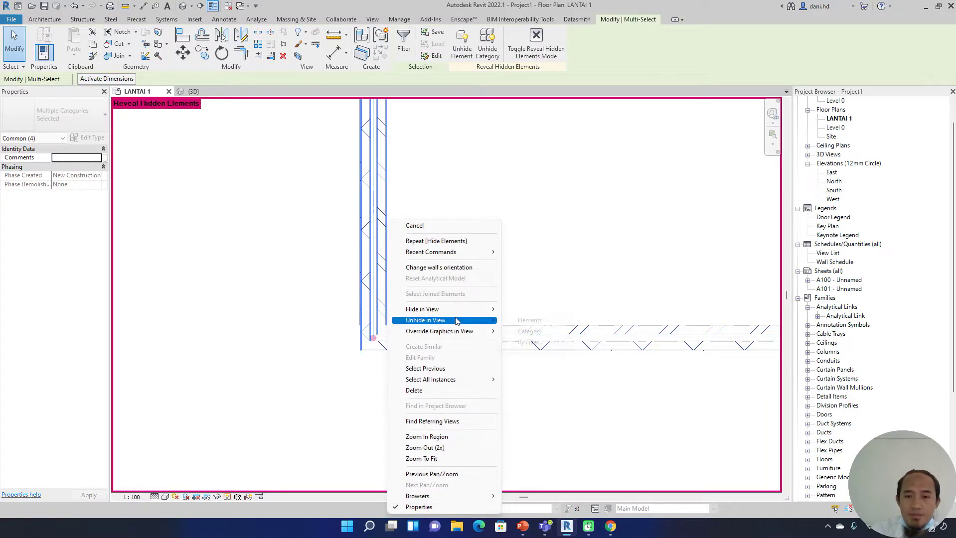
{"action": "left_click", "coordinate": [529, 320]}
{"action": "left_click", "coordinate": [388, 388]}
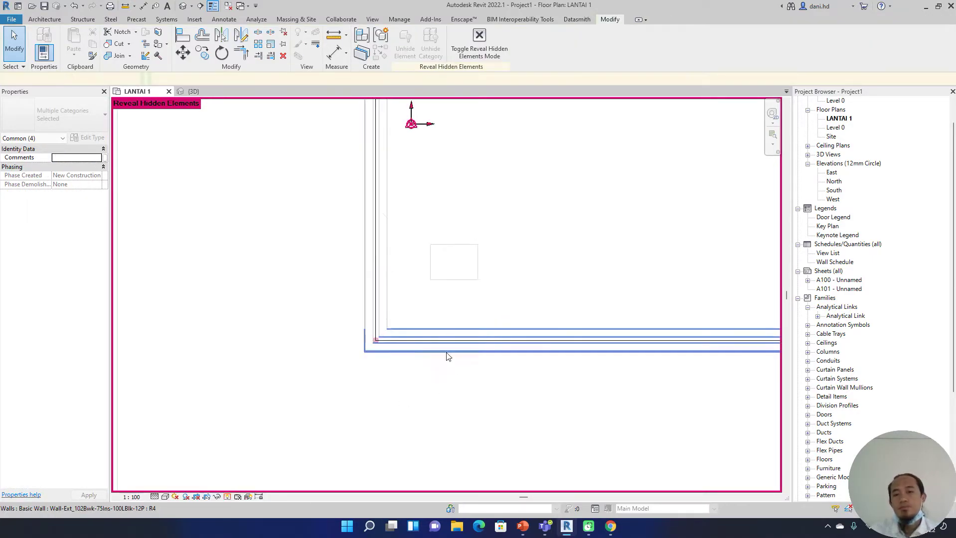
{"action": "scroll", "coordinate": [434, 356], "scroll_direction": "down", "scroll_amount": 5}
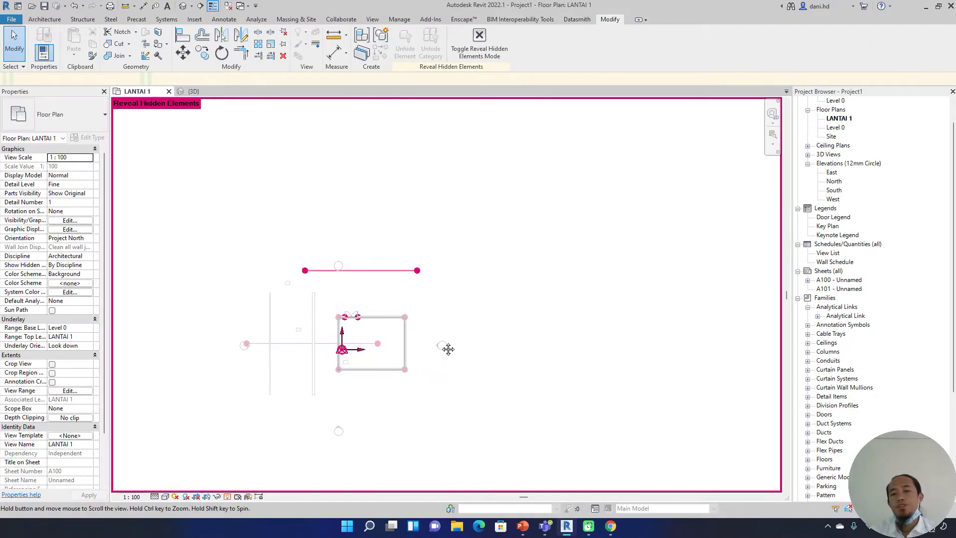
Check the model in the 3D view, return to the LANTAI 1 plan and leave Reveal Hidden Elements mode.
{"action": "left_click", "coordinate": [184, 6]}
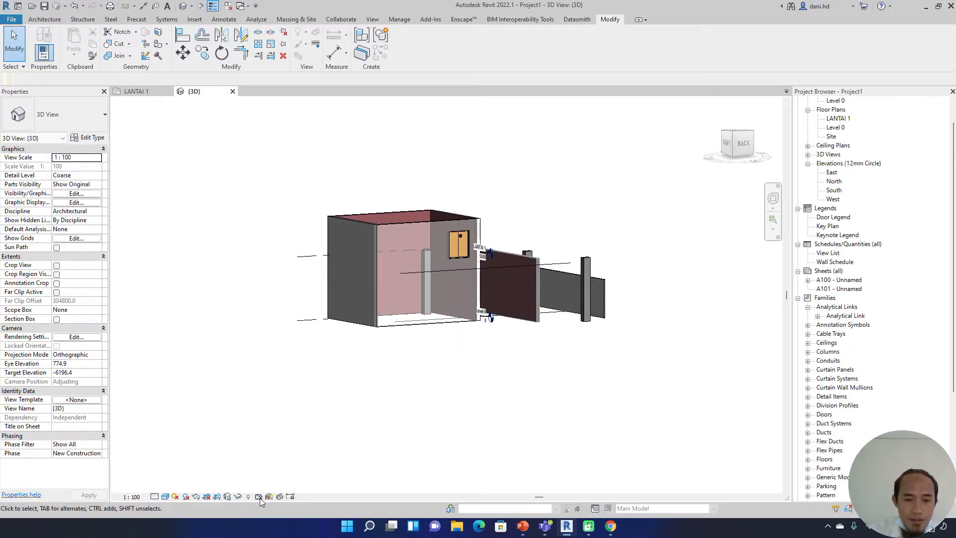
{"action": "double_click", "coordinate": [838, 118]}
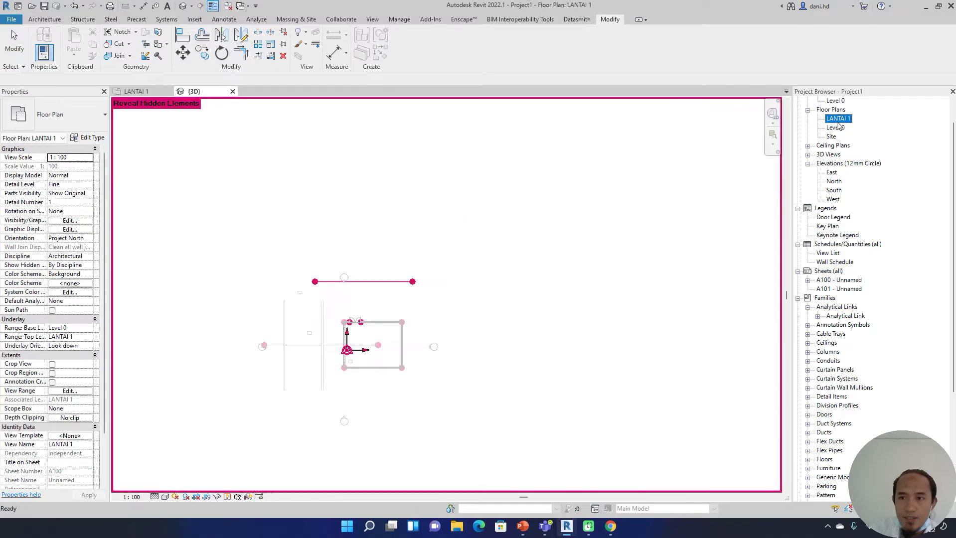
{"action": "scroll", "coordinate": [350, 366], "scroll_direction": "up", "scroll_amount": 5}
{"action": "left_click_drag", "start_coordinate": [367, 350], "coordinate": [284, 372]}
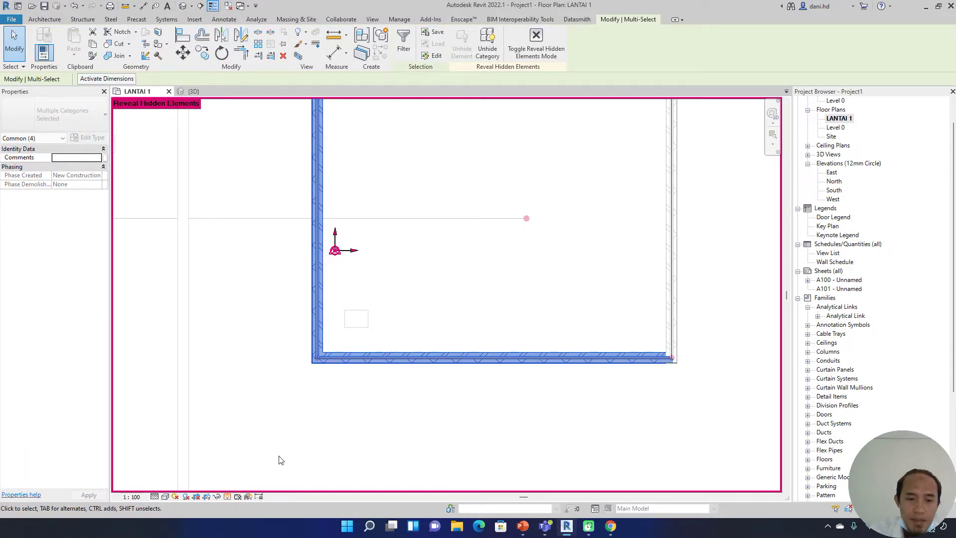
{"action": "left_click", "coordinate": [228, 498]}
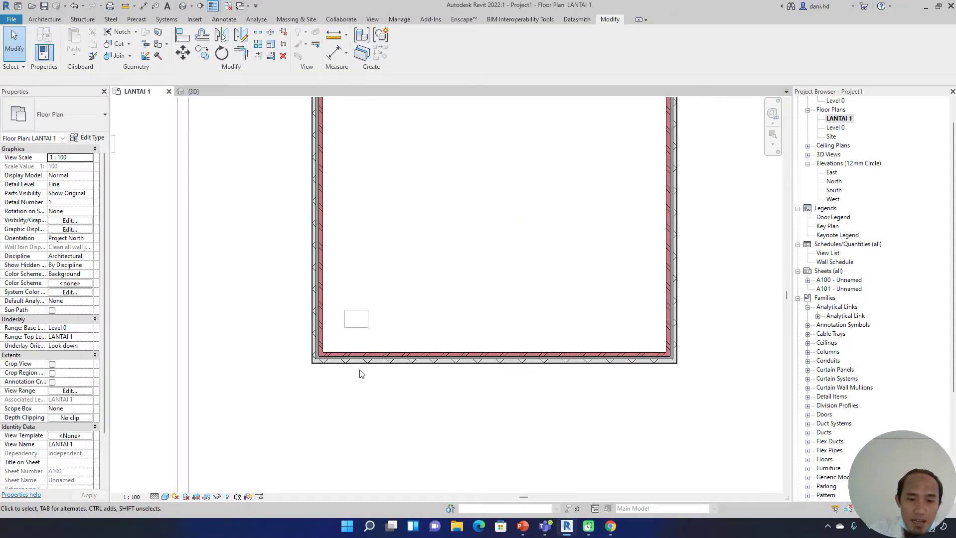
Select the joined west and south walls and hide both elements in the LANTAI 1 plan again.
{"action": "left_click_drag", "start_coordinate": [414, 335], "coordinate": [252, 383]}
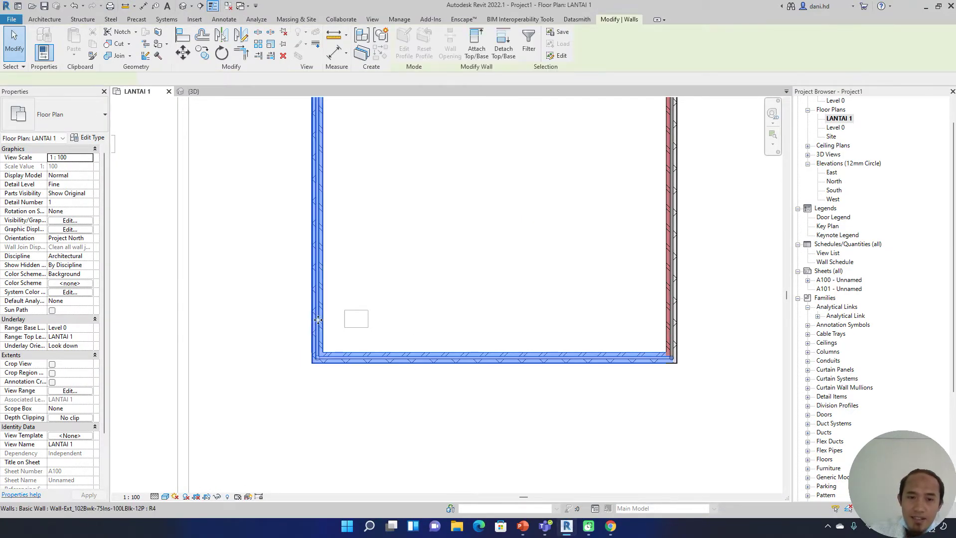
{"action": "right_click", "coordinate": [319, 323]}
{"action": "mouse_move", "coordinate": [387, 323]}
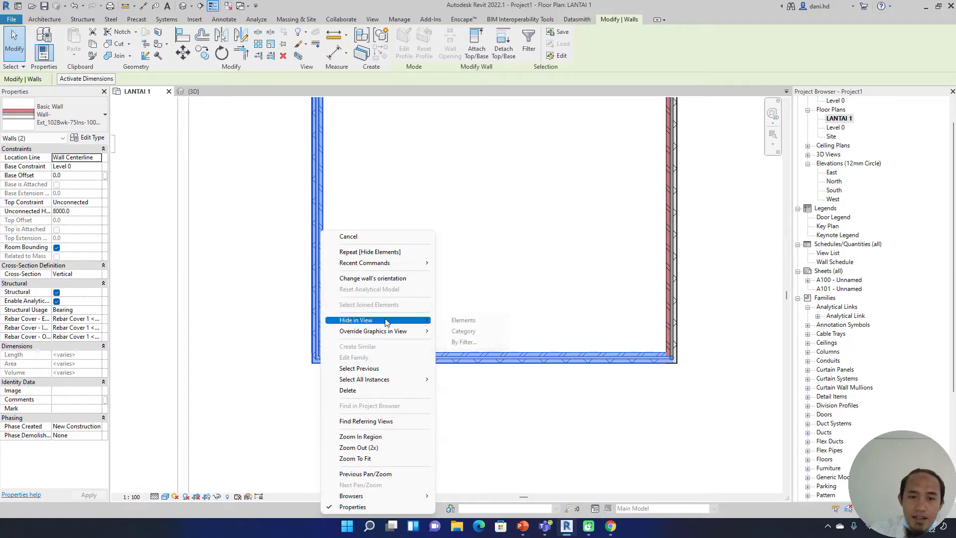
{"action": "left_click", "coordinate": [479, 322]}
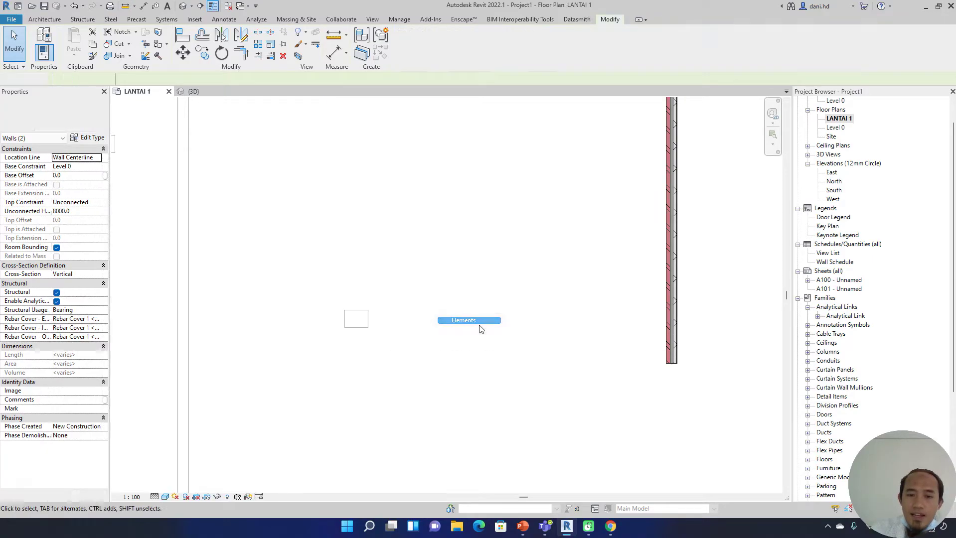
{"action": "scroll", "coordinate": [485, 319], "scroll_direction": "down", "scroll_amount": 1}
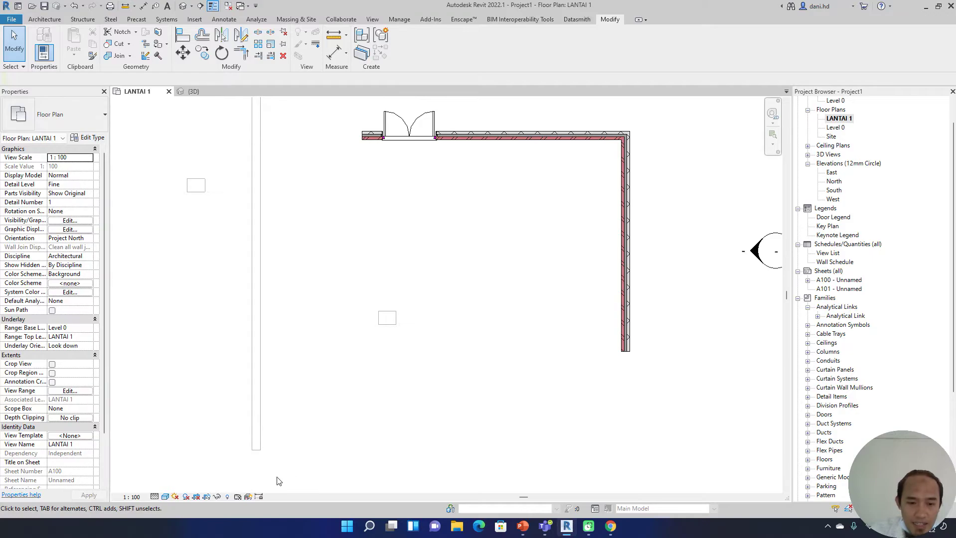
Reveal the hidden elements, unhide only the south wall as an element and leave Reveal Hidden Elements mode.
{"action": "left_click", "coordinate": [229, 498]}
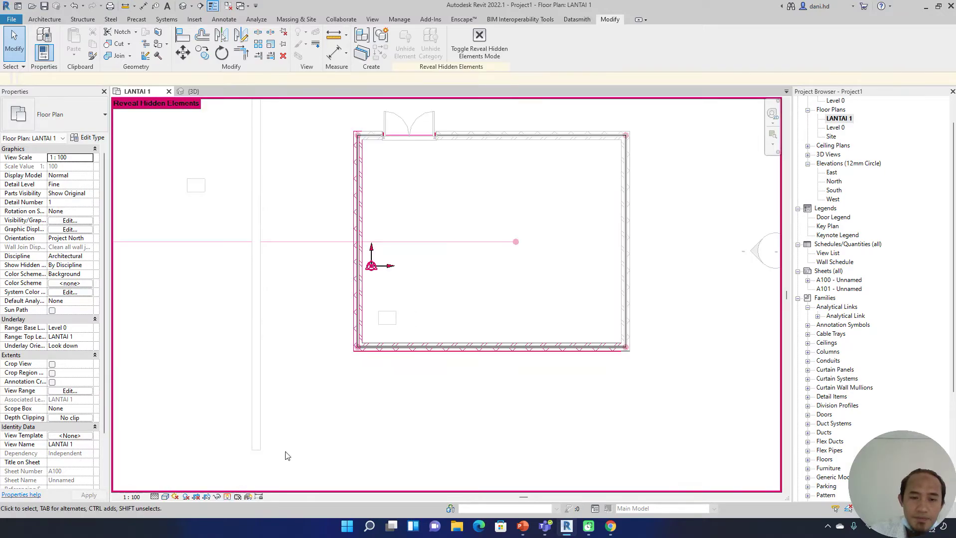
{"action": "left_click", "coordinate": [428, 348]}
{"action": "right_click", "coordinate": [424, 354]}
{"action": "mouse_move", "coordinate": [539, 163]}
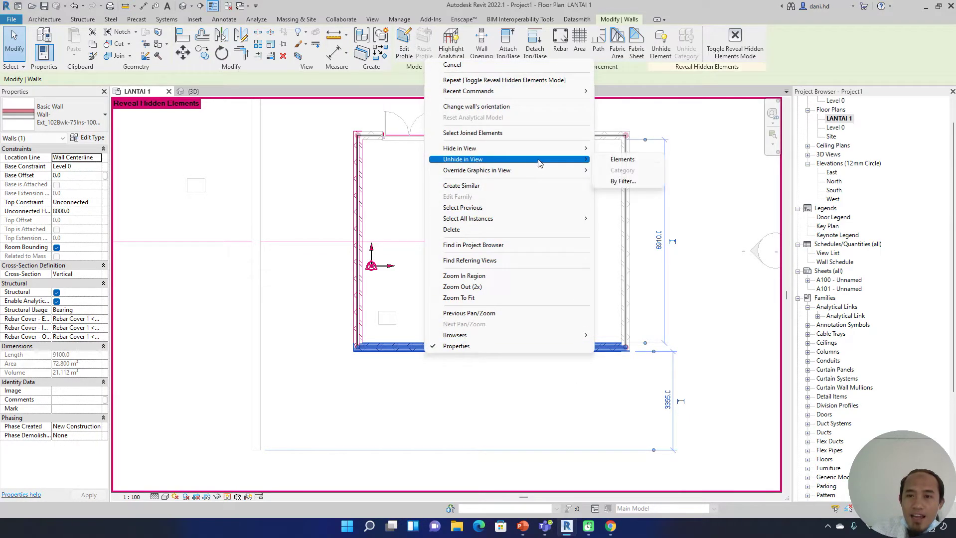
{"action": "left_click", "coordinate": [622, 160]}
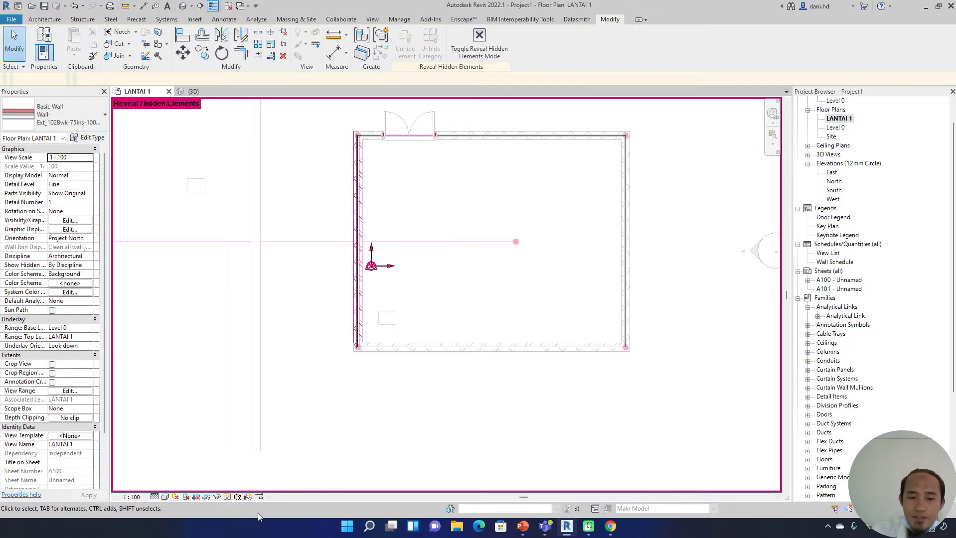
{"action": "left_click", "coordinate": [227, 496]}
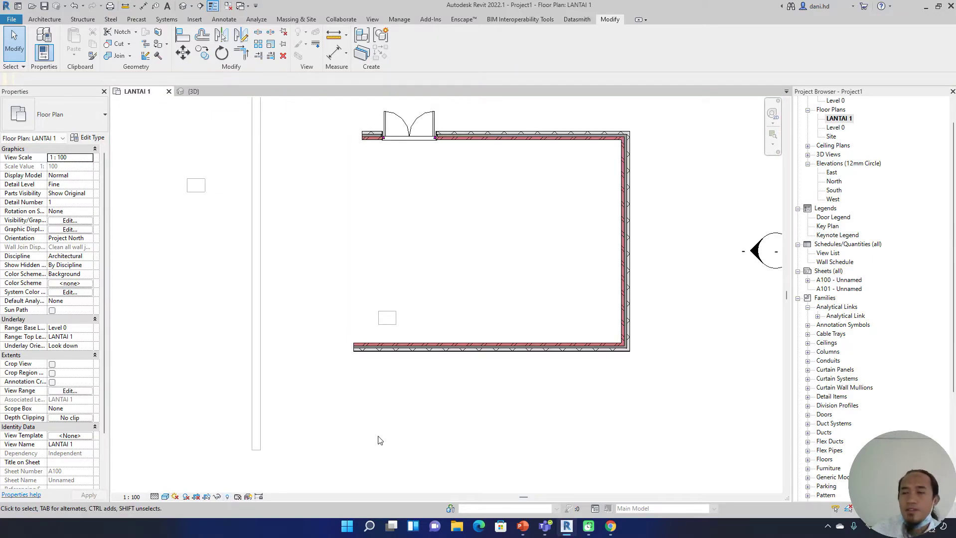
Check the LANTAI 1 plan for elements that are still hidden and view the building.
{"action": "left_click", "coordinate": [230, 498]}
{"action": "left_click", "coordinate": [230, 498]}
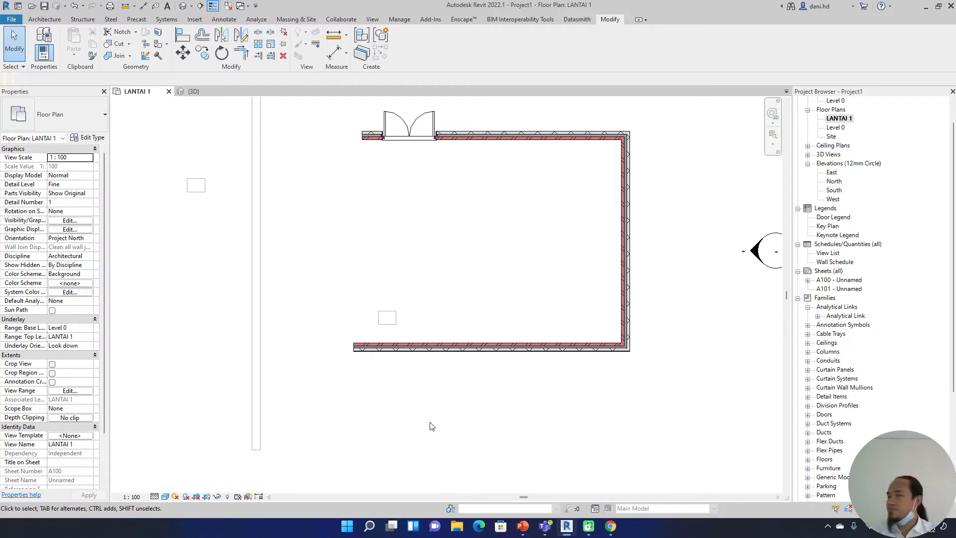
{"action": "scroll", "coordinate": [424, 349], "scroll_direction": "down", "scroll_amount": 5}
{"action": "scroll", "coordinate": [454, 326], "scroll_direction": "up", "scroll_amount": 5}
{"action": "middle_click_drag", "start_coordinate": [422, 309], "coordinate": [439, 278]}
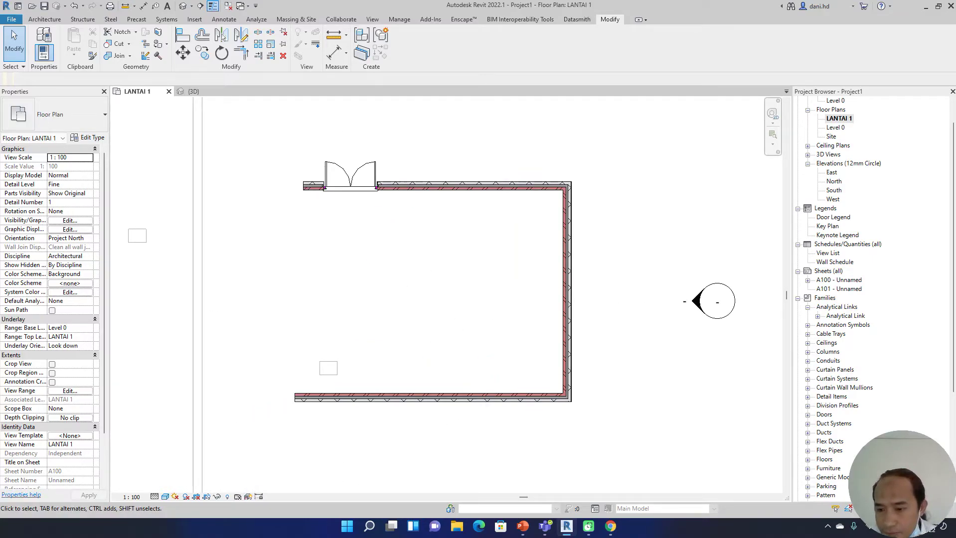
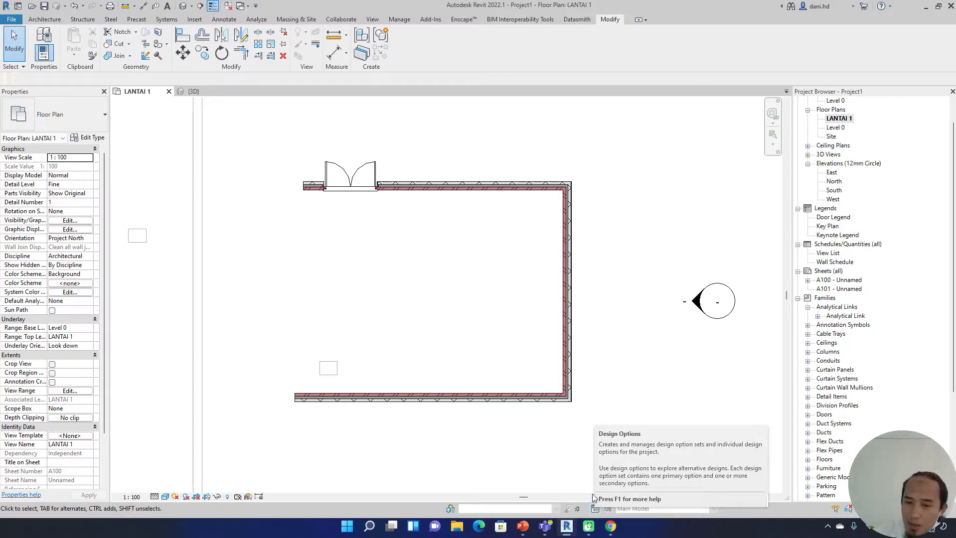
Open the project's Design Options and move the dialog clear of the plan for viewing.
{"action": "left_click", "coordinate": [596, 509]}
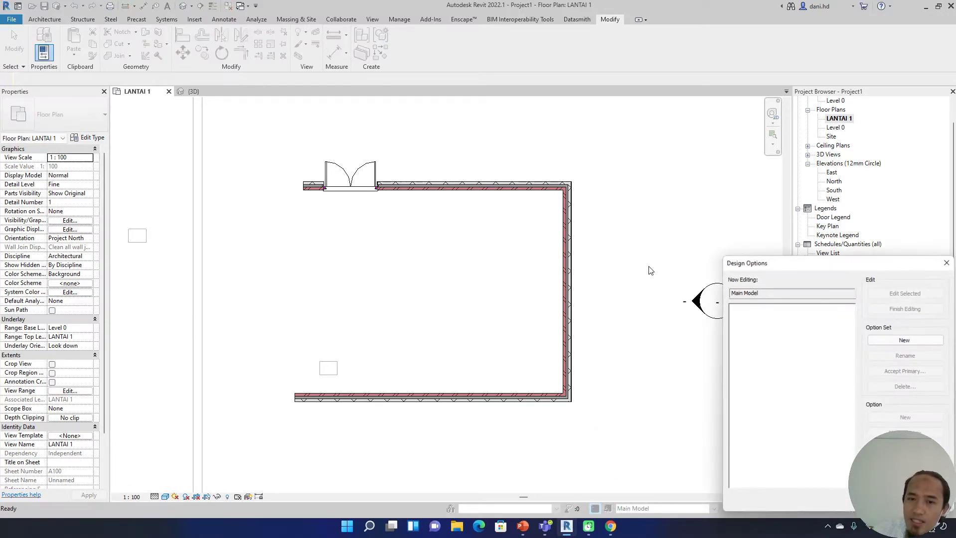
{"action": "left_click_drag", "start_coordinate": [788, 263], "coordinate": [678, 114]}
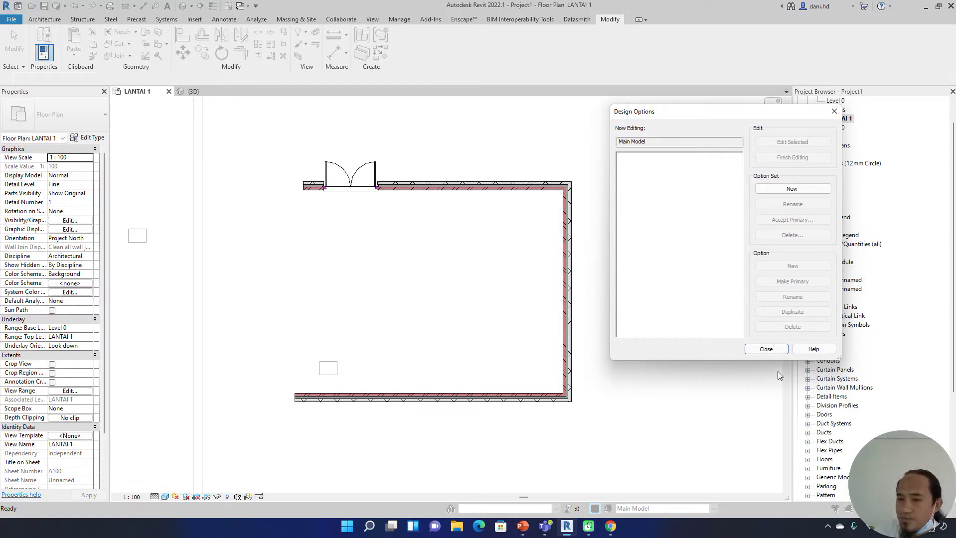
Close the Design Options dialog and inspect the building in the 3D view from several angles.
{"action": "left_click", "coordinate": [766, 349]}
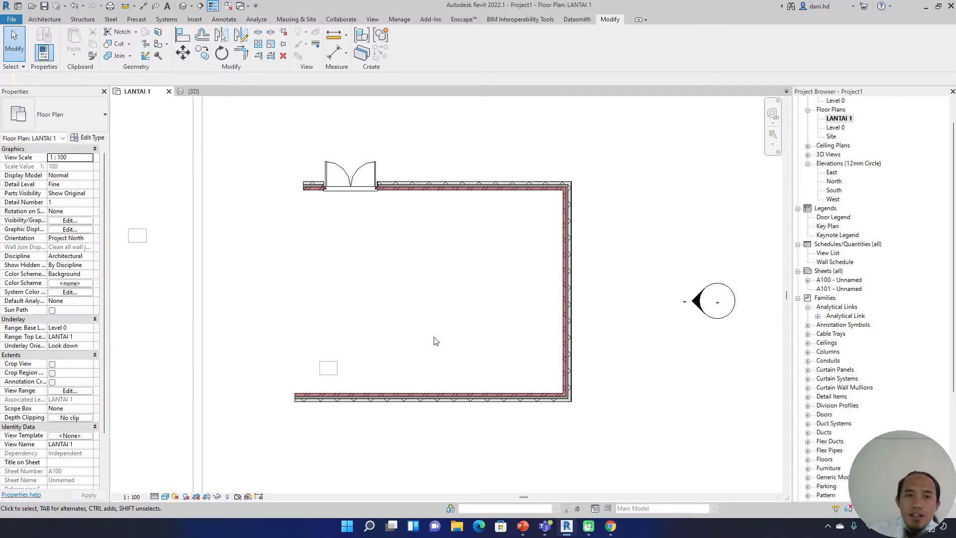
{"action": "scroll", "coordinate": [284, 159], "scroll_direction": "down", "scroll_amount": 5}
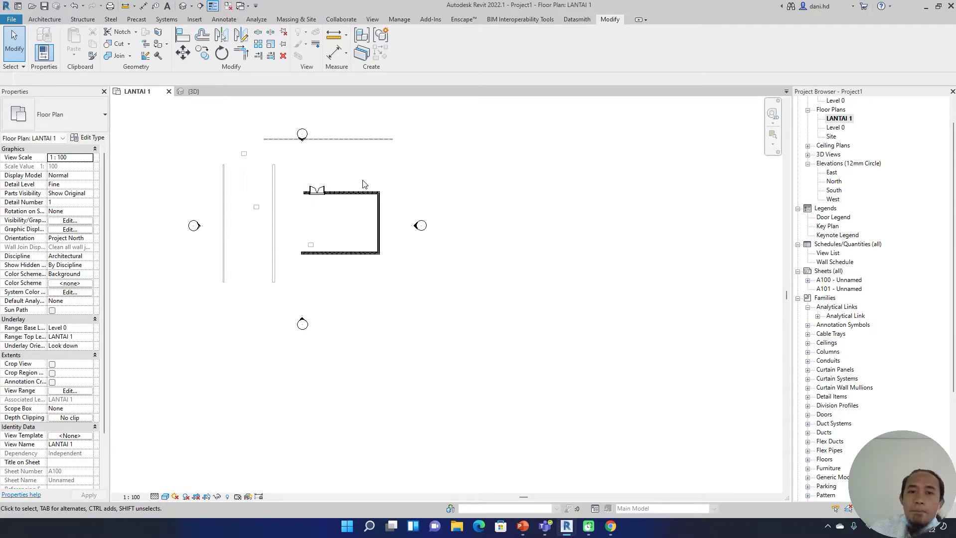
{"action": "left_click_drag", "start_coordinate": [399, 158], "coordinate": [211, 276]}
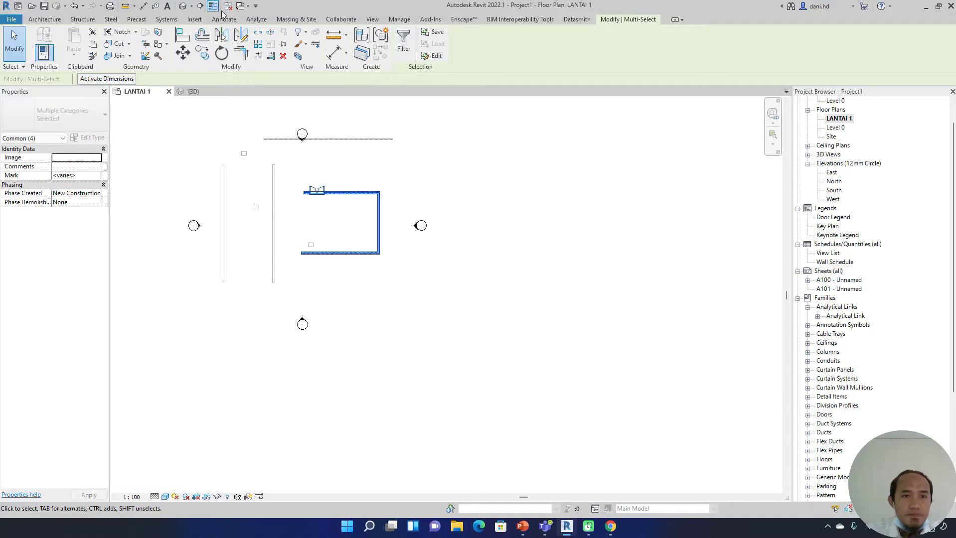
{"action": "left_click", "coordinate": [183, 6]}
{"action": "middle_click_drag", "start_coordinate": [441, 262], "coordinate": [384, 480], "text": "shift"}
{"action": "middle_click_drag", "start_coordinate": [482, 253], "coordinate": [696, 134], "text": "shift"}
{"action": "middle_click_drag", "start_coordinate": [518, 287], "coordinate": [499, 243], "text": "shift"}
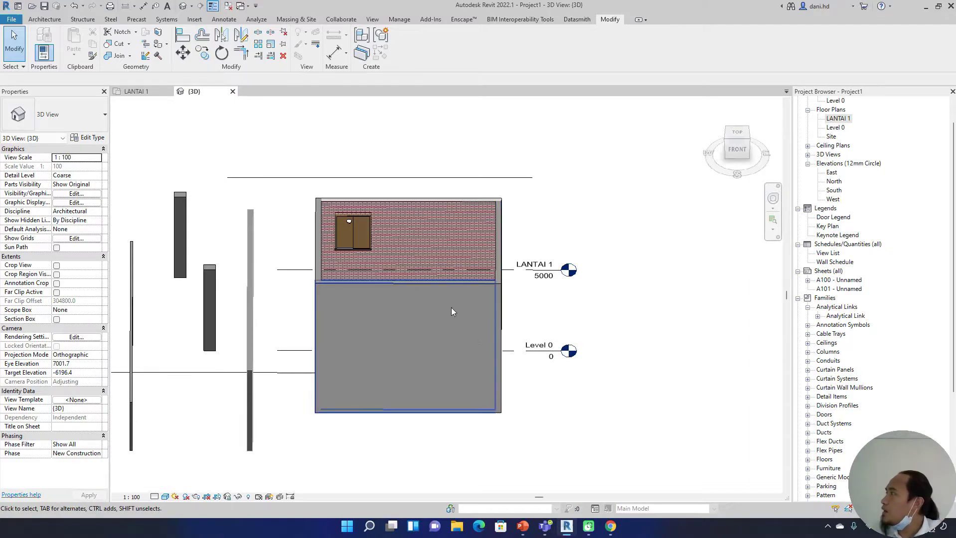
{"action": "middle_click_drag", "start_coordinate": [511, 323], "coordinate": [567, 388], "text": "shift"}
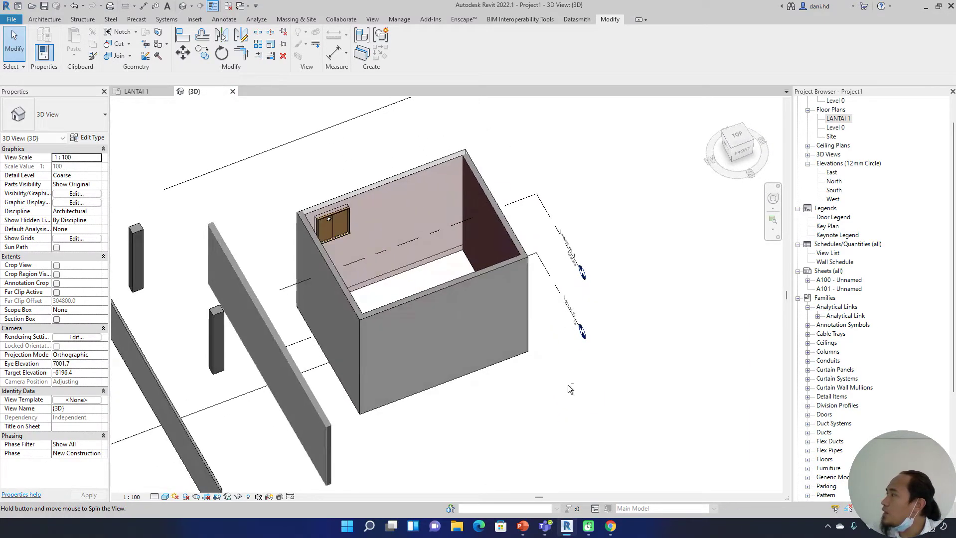
Select the LANTAI 1 level in the 3D view and examine its plane around the building.
{"action": "left_click", "coordinate": [553, 221]}
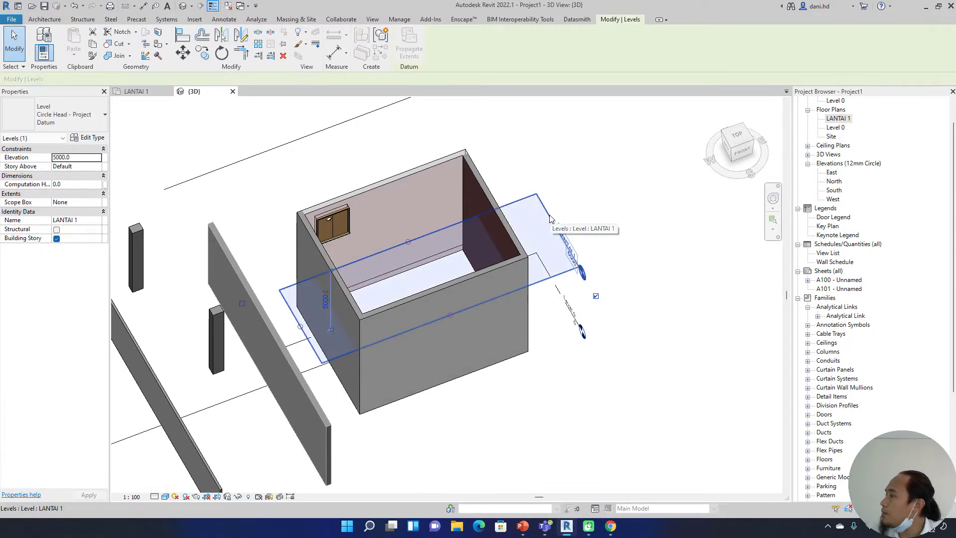
{"action": "middle_click_drag", "start_coordinate": [563, 234], "coordinate": [453, 256], "text": "shift"}
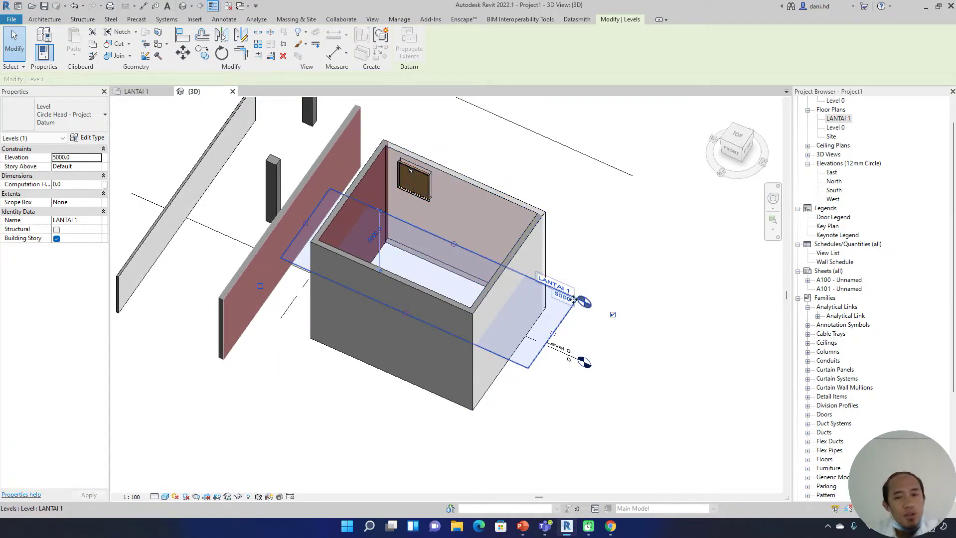
{"action": "key", "text": "Escape"}
{"action": "middle_click_drag", "start_coordinate": [568, 341], "coordinate": [593, 246], "text": "shift"}
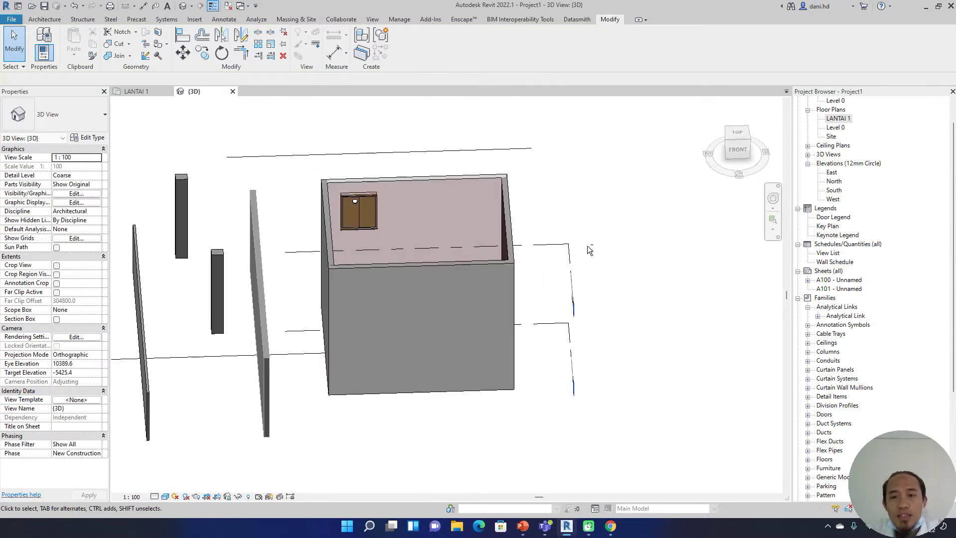
{"action": "middle_click_drag", "start_coordinate": [550, 269], "coordinate": [622, 300], "text": "shift"}
Compare the LANTAI 1 level in its floor plan, the North elevation and the 3D view.
{"action": "double_click", "coordinate": [840, 120]}
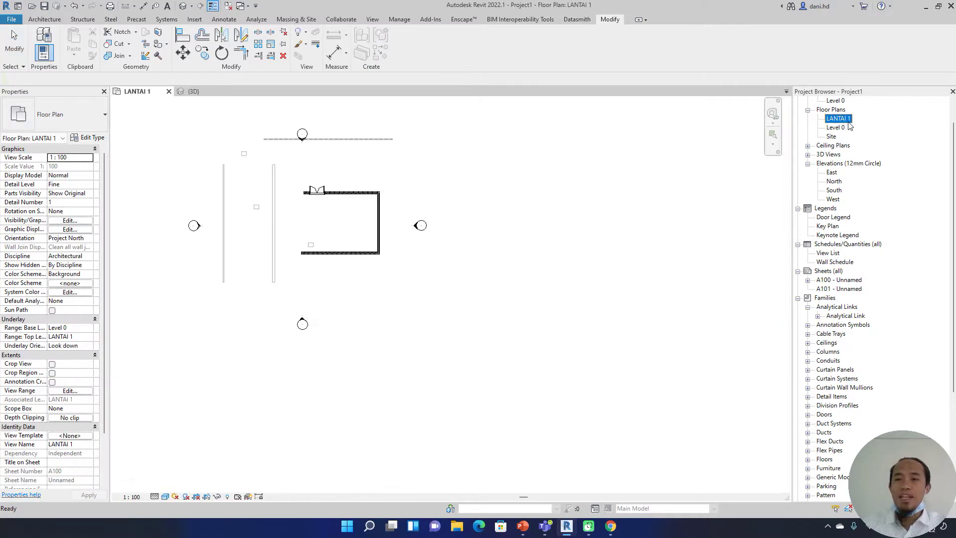
{"action": "scroll", "coordinate": [857, 249], "scroll_direction": "down", "scroll_amount": 2}
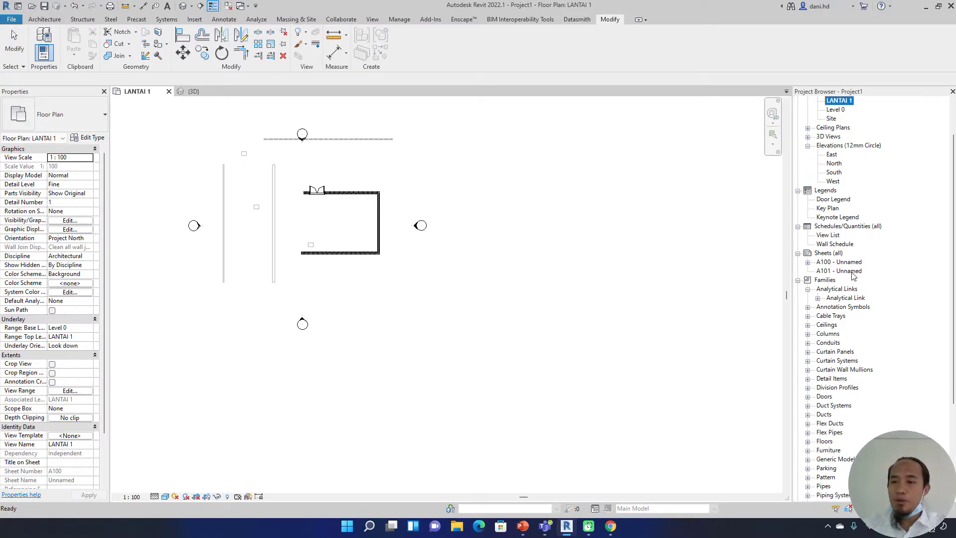
{"action": "scroll", "coordinate": [839, 212], "scroll_direction": "up", "scroll_amount": 4}
{"action": "double_click", "coordinate": [837, 209]}
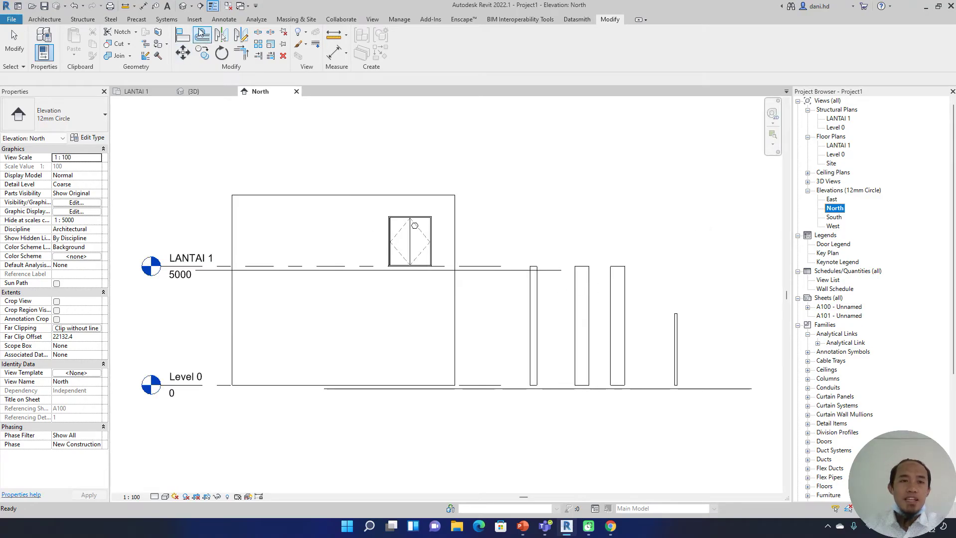
{"action": "left_click", "coordinate": [182, 7]}
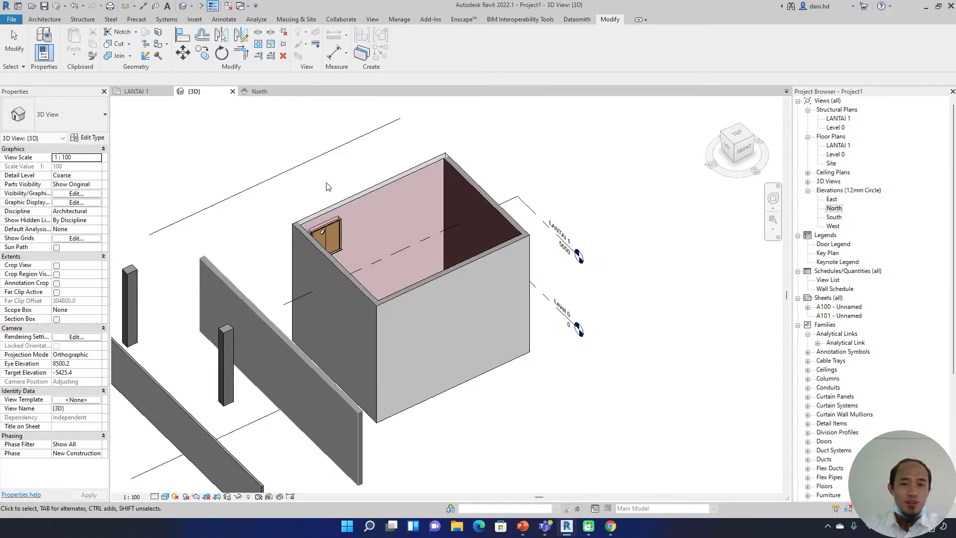
{"action": "left_click", "coordinate": [548, 232]}
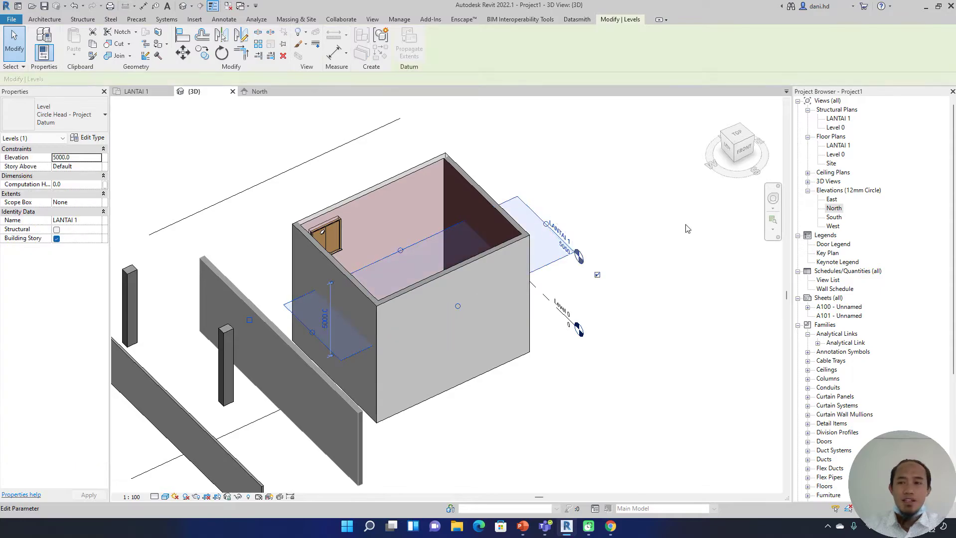
Draw a vertical grid line through the middle of the building in the LANTAI 1 structural plan.
{"action": "double_click", "coordinate": [838, 119]}
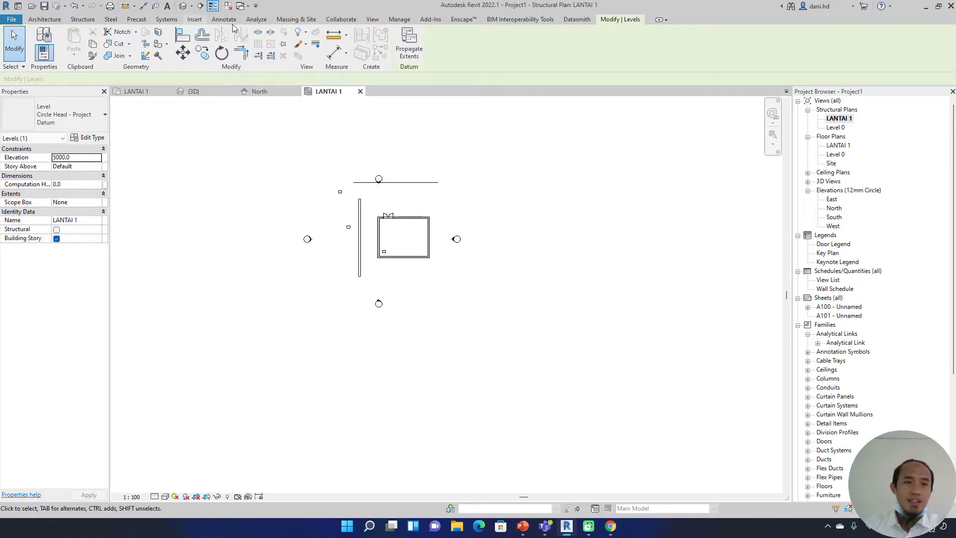
{"action": "left_click", "coordinate": [42, 20]}
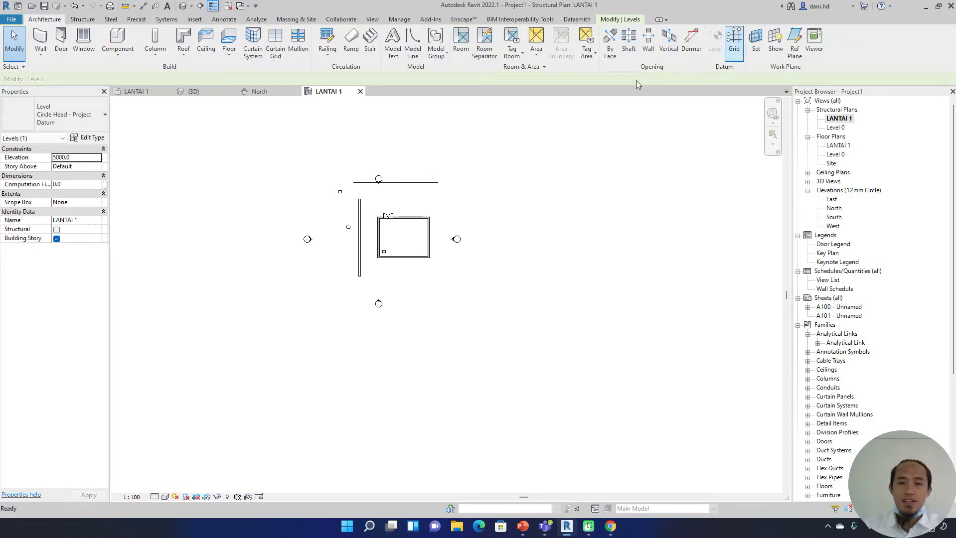
{"action": "left_click", "coordinate": [734, 40]}
{"action": "scroll", "coordinate": [445, 235], "scroll_direction": "up", "scroll_amount": 3}
{"action": "left_click", "coordinate": [375, 147]}
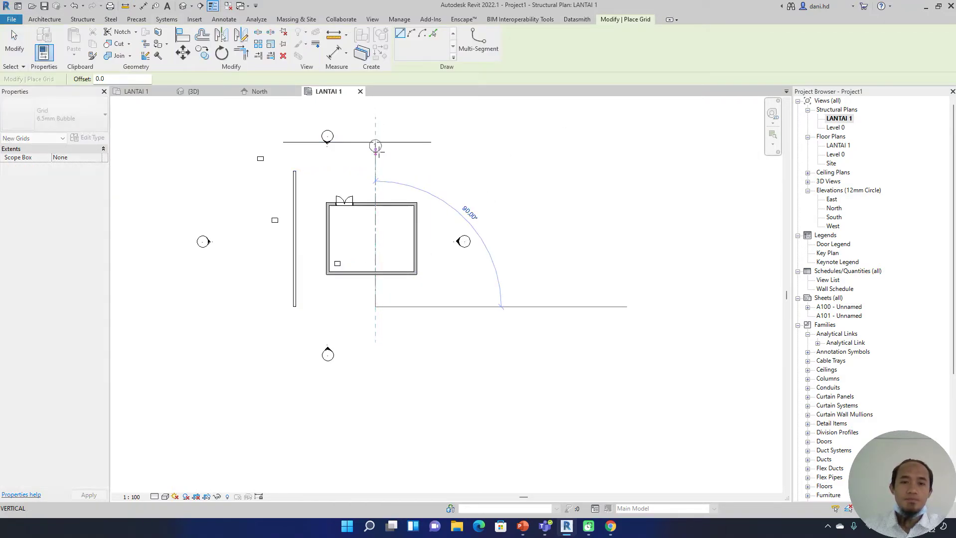
{"action": "left_click", "coordinate": [376, 305]}
{"action": "scroll", "coordinate": [390, 200], "scroll_direction": "up", "scroll_amount": 2}
{"action": "key", "text": "Escape"}
{"action": "key", "text": "Escape"}
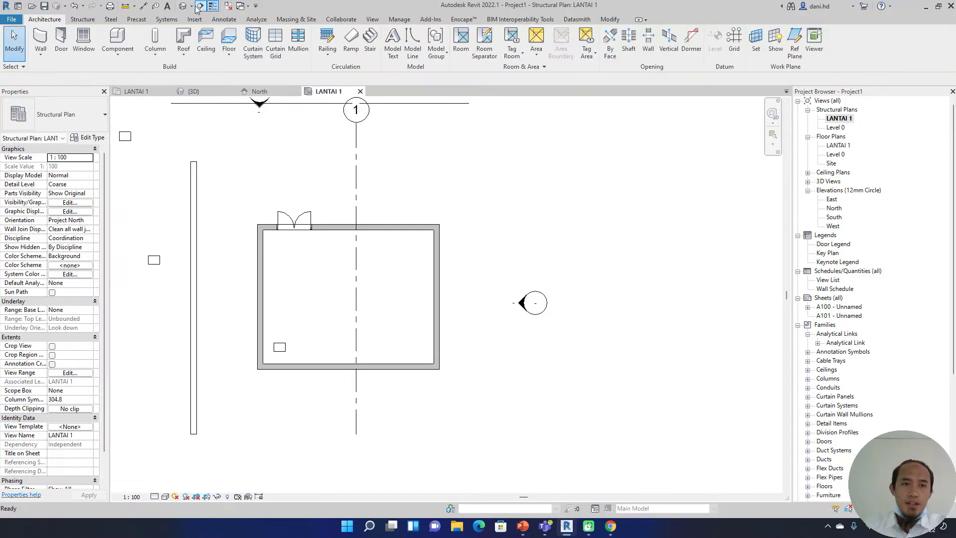
Set the 3D view's detail level to Fine and inspect the beams and walls.
{"action": "left_click", "coordinate": [182, 6]}
{"action": "scroll", "coordinate": [477, 283], "scroll_direction": "down", "scroll_amount": 5}
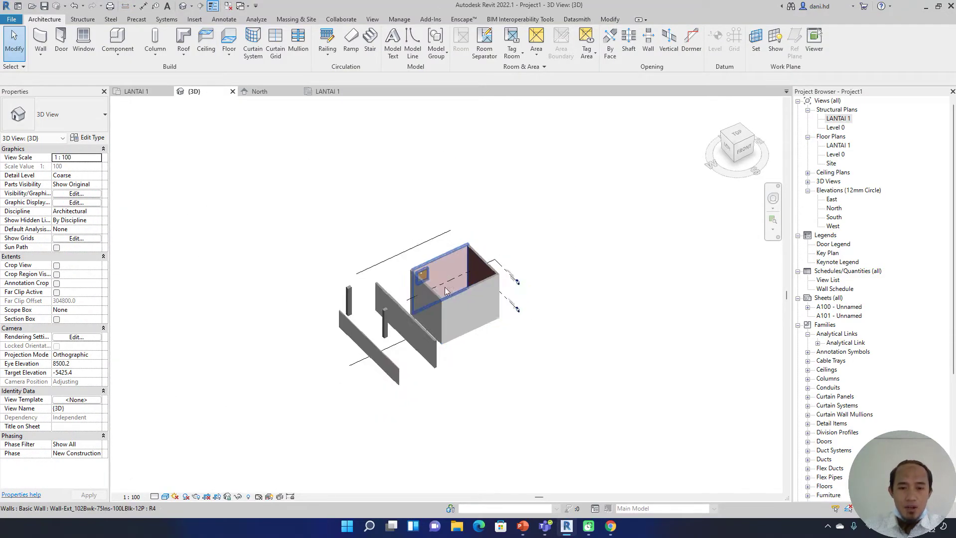
{"action": "middle_click_drag", "start_coordinate": [477, 283], "coordinate": [663, 306], "text": "shift"}
{"action": "scroll", "coordinate": [603, 320], "scroll_direction": "up", "scroll_amount": 5}
{"action": "middle_click_drag", "start_coordinate": [603, 320], "coordinate": [365, 379], "text": "shift"}
{"action": "left_click", "coordinate": [359, 359]}
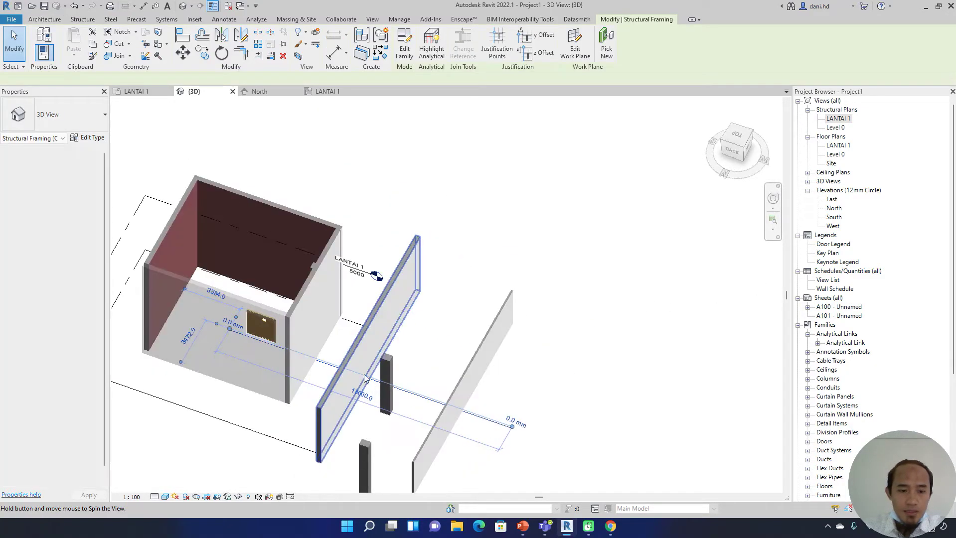
{"action": "left_click", "coordinate": [155, 497]}
{"action": "left_click", "coordinate": [167, 486]}
{"action": "key", "text": "Escape"}
{"action": "scroll", "coordinate": [294, 370], "scroll_direction": "down", "scroll_amount": 3}
{"action": "middle_click_drag", "start_coordinate": [294, 370], "coordinate": [494, 396], "text": "shift"}
Look through the annotation categories in the 3D view's Visibility/Graphic Overrides for the Grids entry.
{"action": "key", "text": "v"}
{"action": "key", "text": "v"}
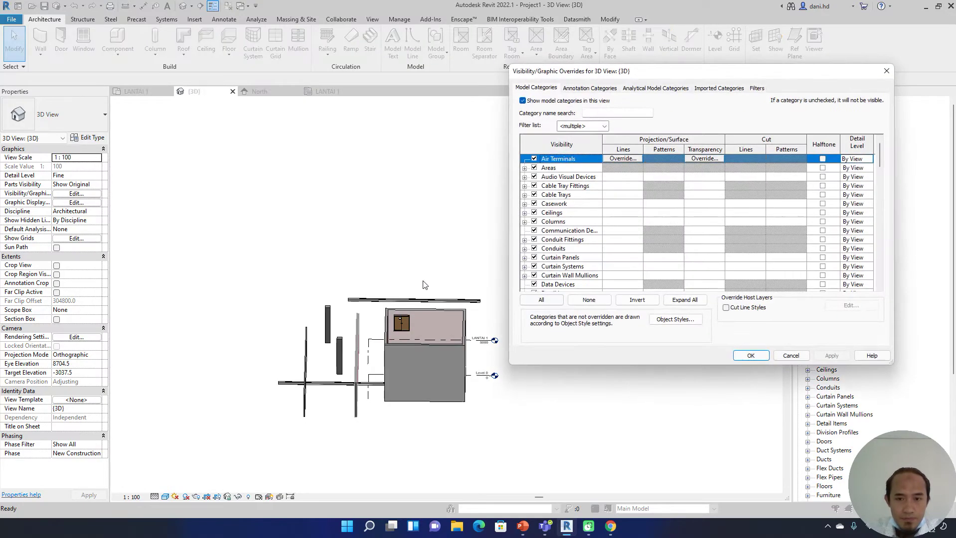
{"action": "left_click", "coordinate": [566, 221]}
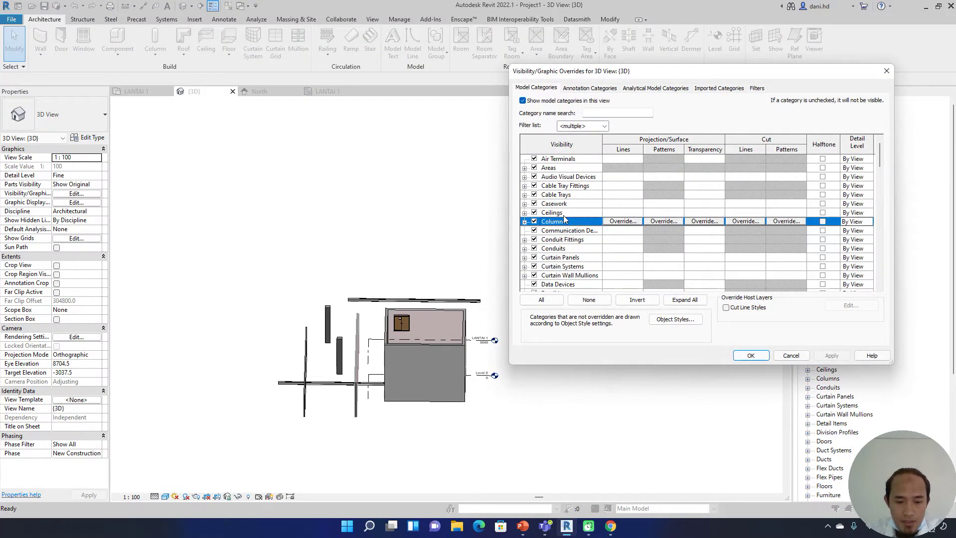
{"action": "left_click", "coordinate": [588, 89]}
{"action": "scroll", "coordinate": [585, 224], "scroll_direction": "down", "scroll_amount": 10}
{"action": "left_click", "coordinate": [586, 249]}
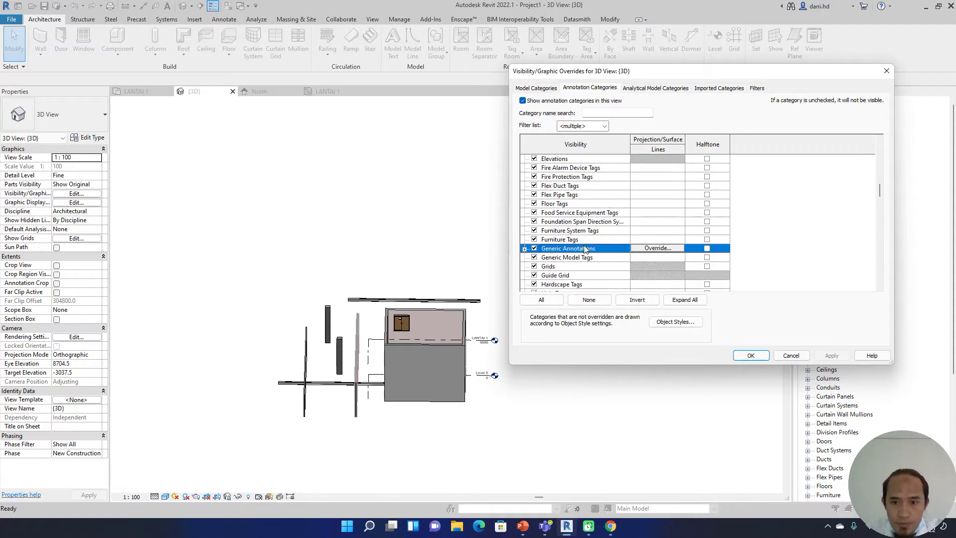
{"action": "scroll", "coordinate": [585, 249], "scroll_direction": "down", "scroll_amount": 1}
{"action": "key", "text": "Return"}
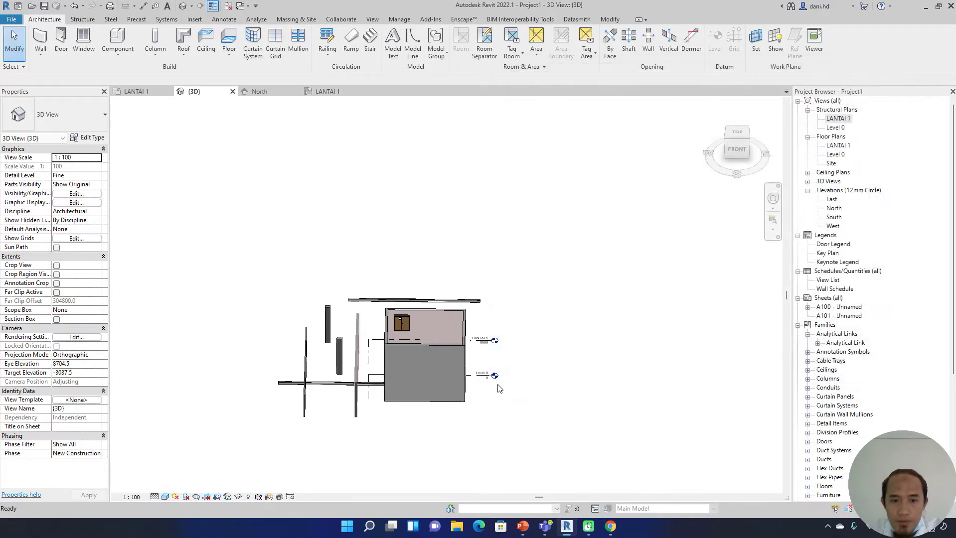
{"action": "middle_click_drag", "start_coordinate": [426, 402], "coordinate": [725, 399], "text": "shift"}
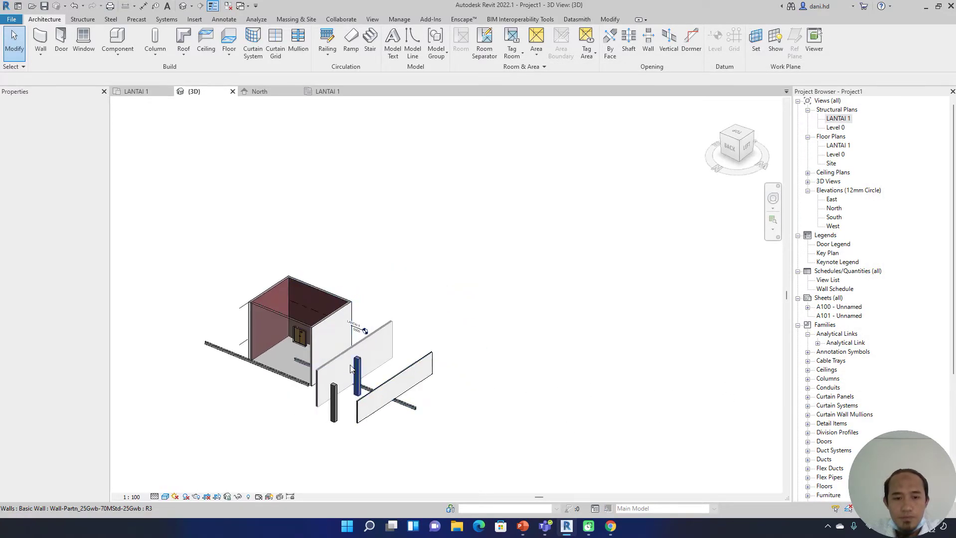
{"action": "scroll", "coordinate": [367, 288], "scroll_direction": "down", "scroll_amount": 3}
Delete the horizontal line element, grid, walls, door and columns from the LANTAI 1 structural plan, keeping the elevation markers.
{"action": "double_click", "coordinate": [844, 125]}
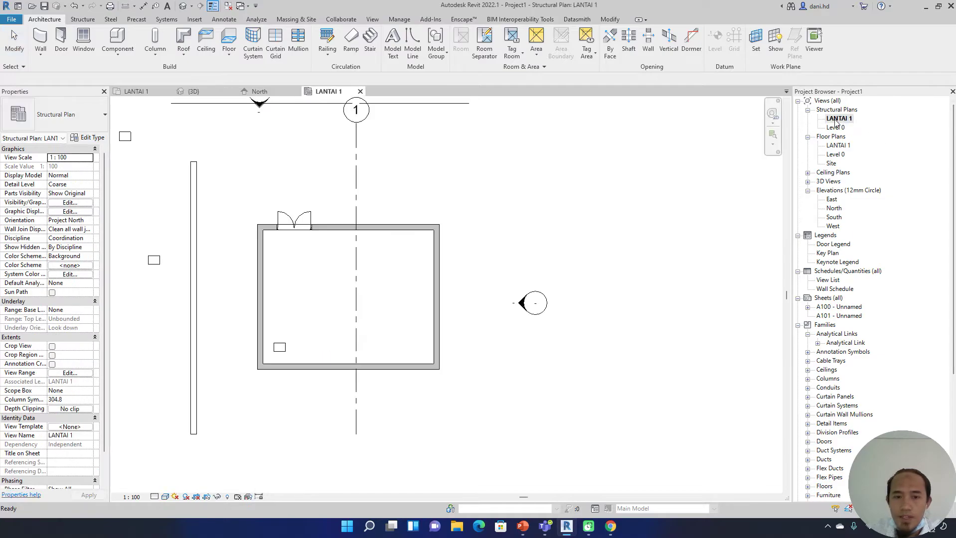
{"action": "scroll", "coordinate": [467, 248], "scroll_direction": "down", "scroll_amount": 3}
{"action": "scroll", "coordinate": [455, 225], "scroll_direction": "up", "scroll_amount": 4}
{"action": "left_click_drag", "start_coordinate": [455, 225], "coordinate": [210, 366]}
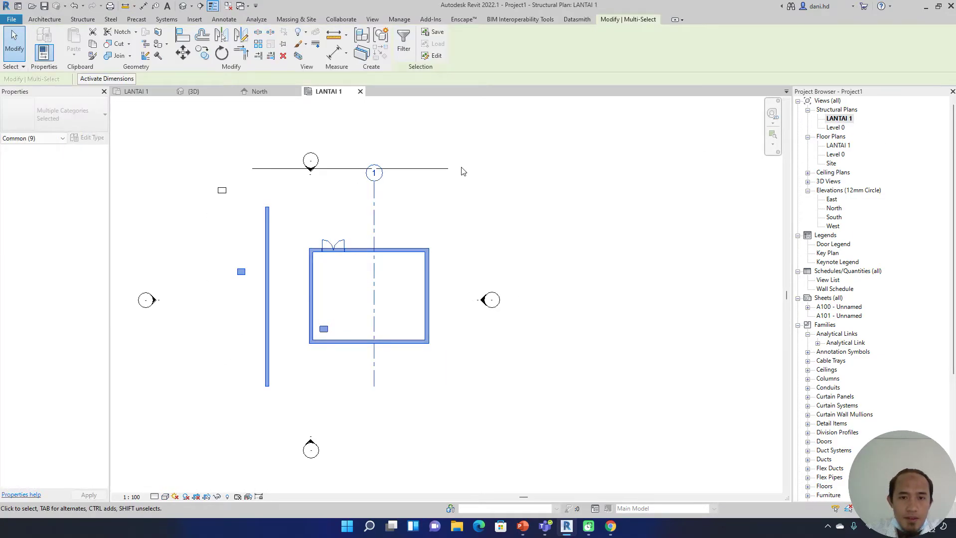
{"action": "left_click", "coordinate": [441, 169]}
{"action": "key", "text": "Delete"}
{"action": "left_click_drag", "start_coordinate": [468, 189], "coordinate": [207, 384]}
{"action": "key", "text": "Delete"}
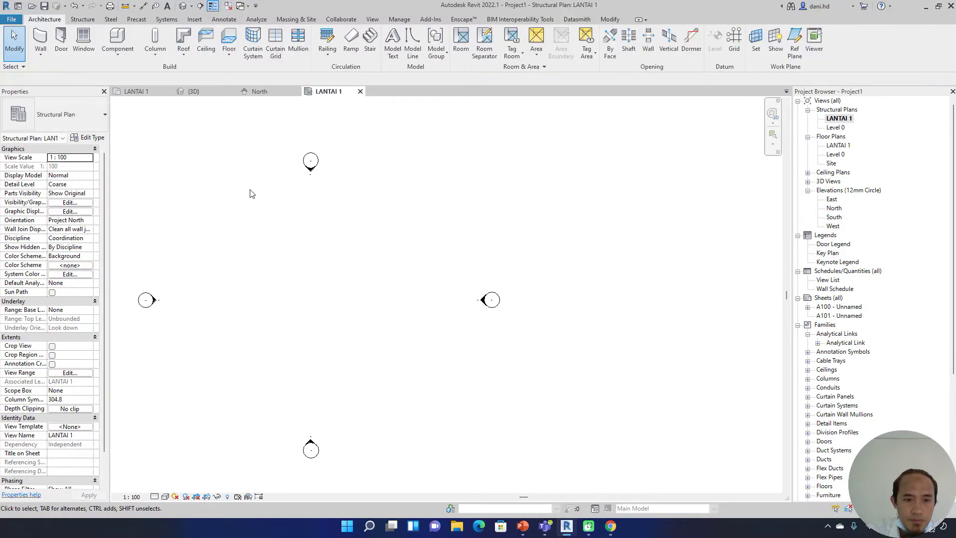
Delete the remaining wall and long beam in the 3D view, keeping the levels.
{"action": "scroll", "coordinate": [454, 232], "scroll_direction": "down", "scroll_amount": 2}
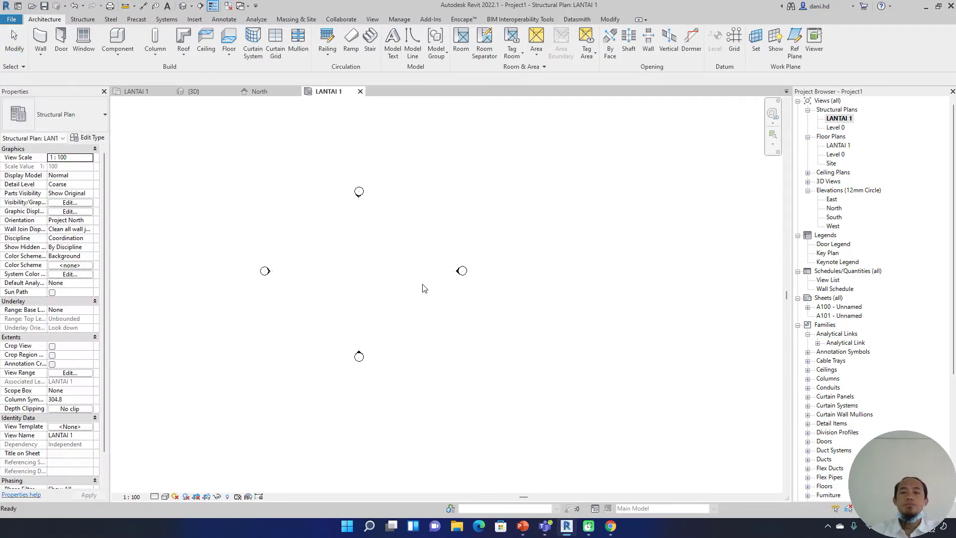
{"action": "left_click", "coordinate": [183, 6]}
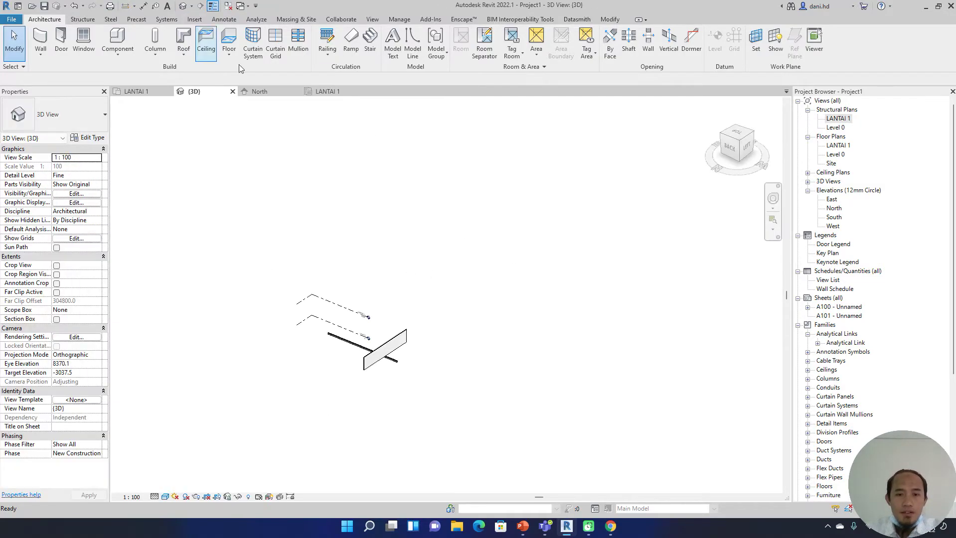
{"action": "scroll", "coordinate": [387, 372], "scroll_direction": "up", "scroll_amount": 2}
{"action": "left_click_drag", "start_coordinate": [466, 328], "coordinate": [225, 369]}
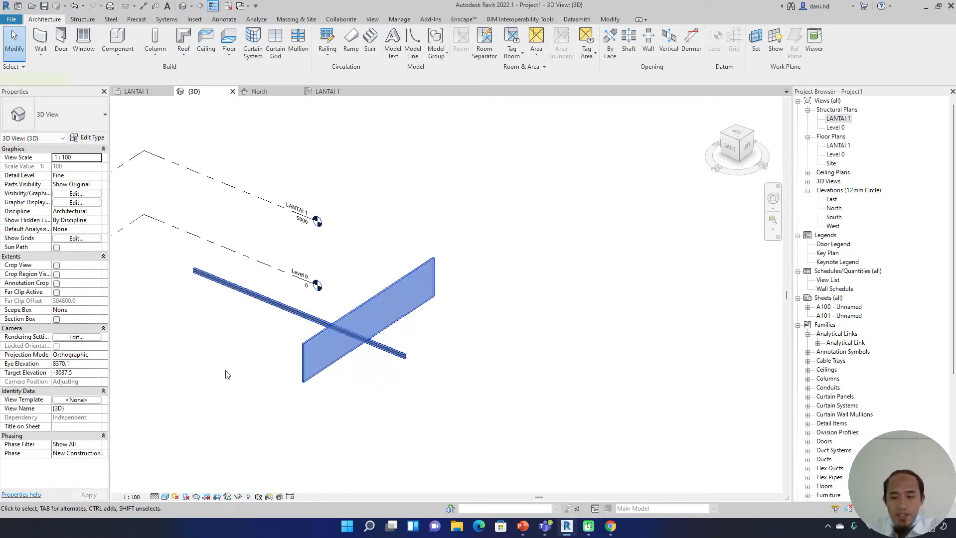
{"action": "key", "text": "Delete"}
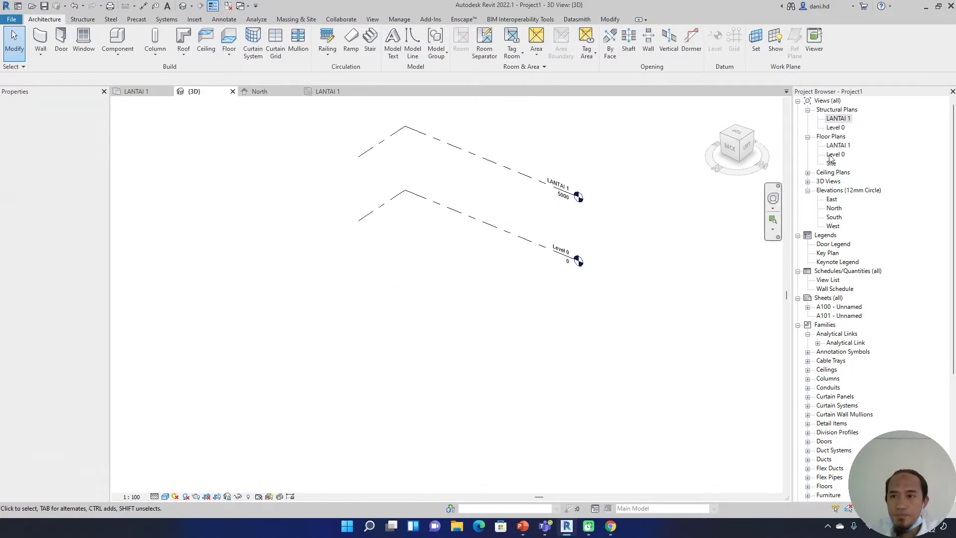
Open the LANTAI 1 structural plan and frame the four elevation markers.
{"action": "double_click", "coordinate": [839, 119]}
{"action": "middle_click_drag", "start_coordinate": [418, 230], "coordinate": [511, 240]}
{"action": "scroll", "coordinate": [495, 277], "scroll_direction": "up", "scroll_amount": 3}
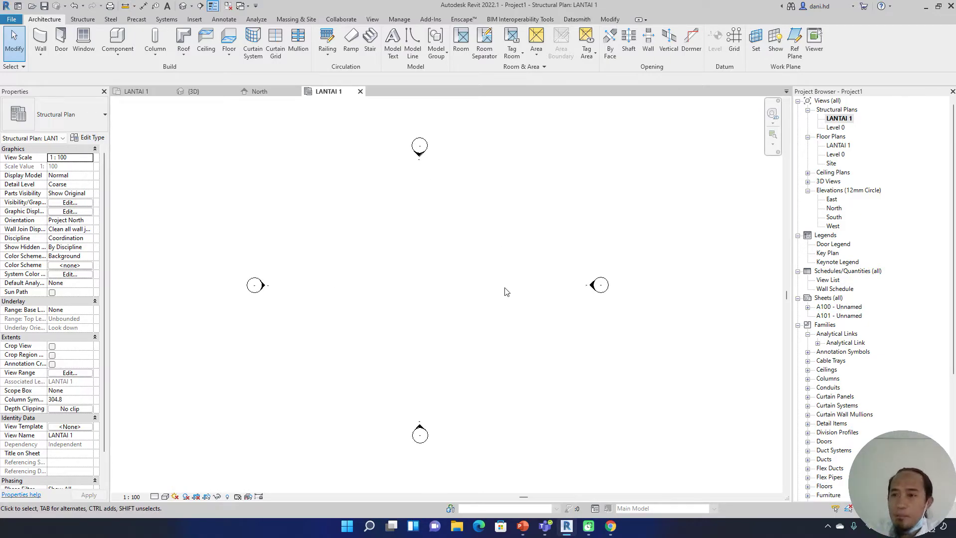
{"action": "middle_click_drag", "start_coordinate": [579, 309], "coordinate": [569, 302]}
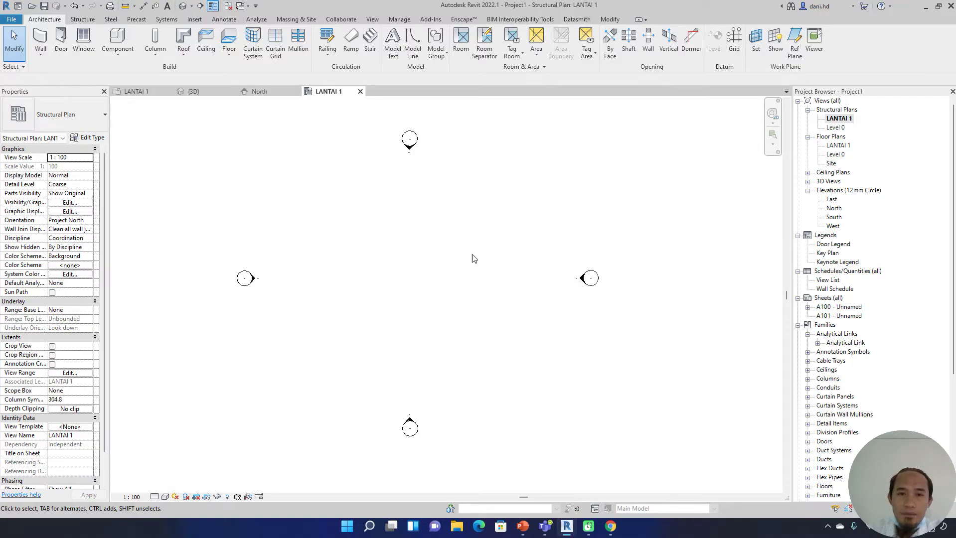
Reveal hidden elements in the LANTAI 1 structural plan and check the project base point and survey point in the selection filter.
{"action": "left_click", "coordinate": [228, 498]}
{"action": "left_click", "coordinate": [228, 498]}
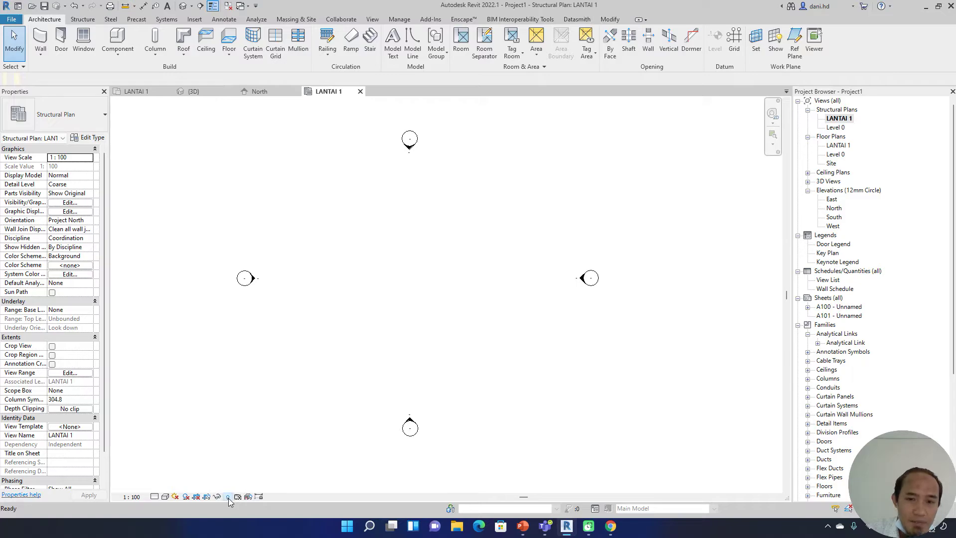
{"action": "left_click", "coordinate": [227, 498]}
{"action": "left_click_drag", "start_coordinate": [456, 203], "coordinate": [328, 309]}
{"action": "left_click", "coordinate": [403, 44]}
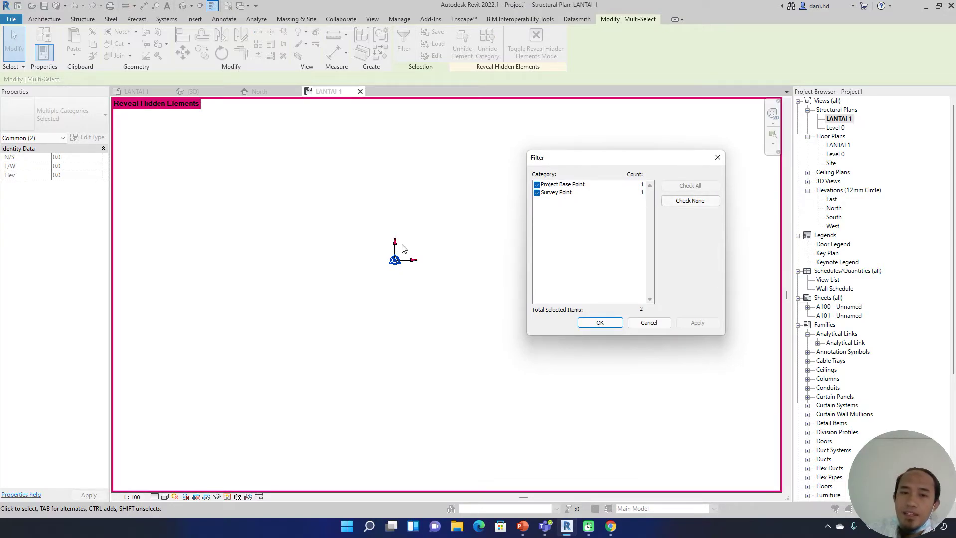
{"action": "left_click", "coordinate": [648, 323]}
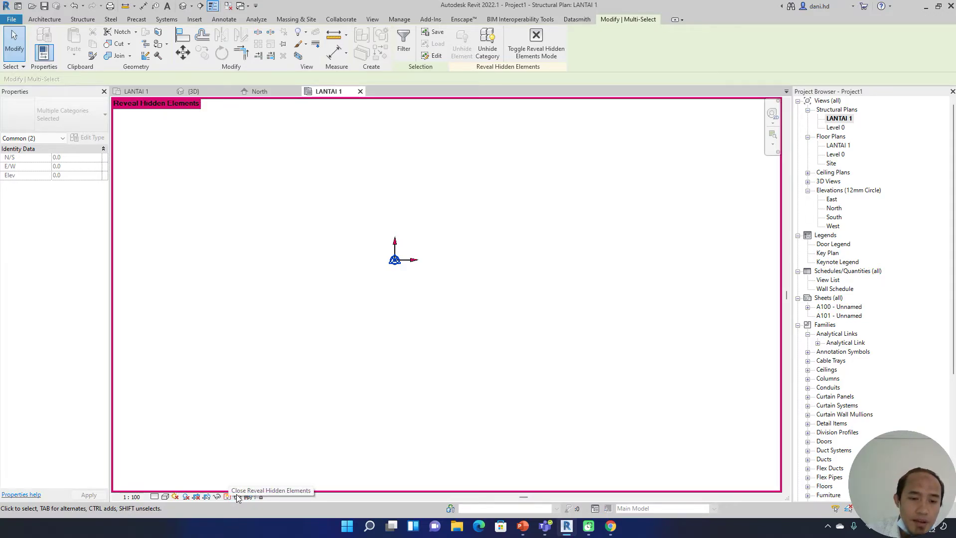
Reselect the overlapping base and survey points, review their filter categories again, and turn off Reveal Hidden Elements.
{"action": "left_click", "coordinate": [227, 497]}
{"action": "left_click", "coordinate": [228, 497]}
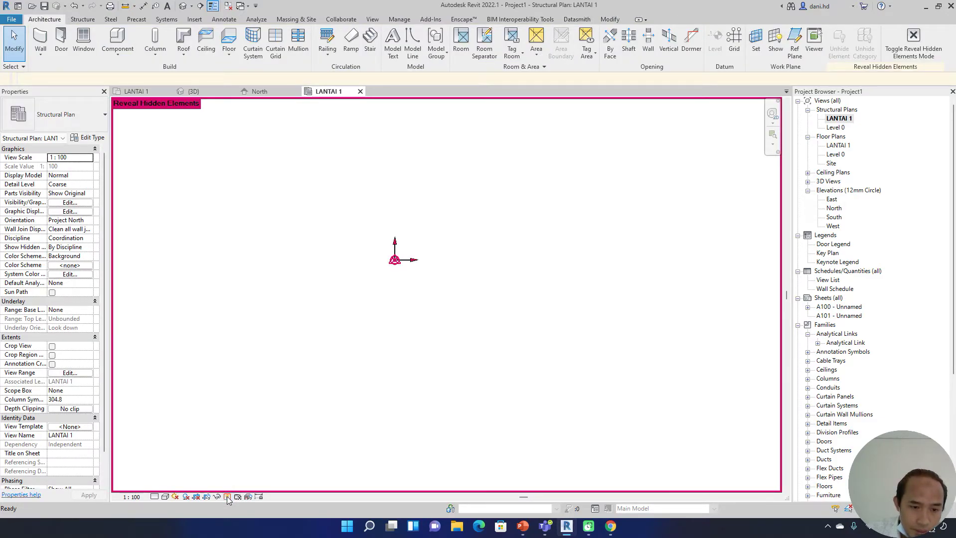
{"action": "left_click_drag", "start_coordinate": [494, 191], "coordinate": [283, 325]}
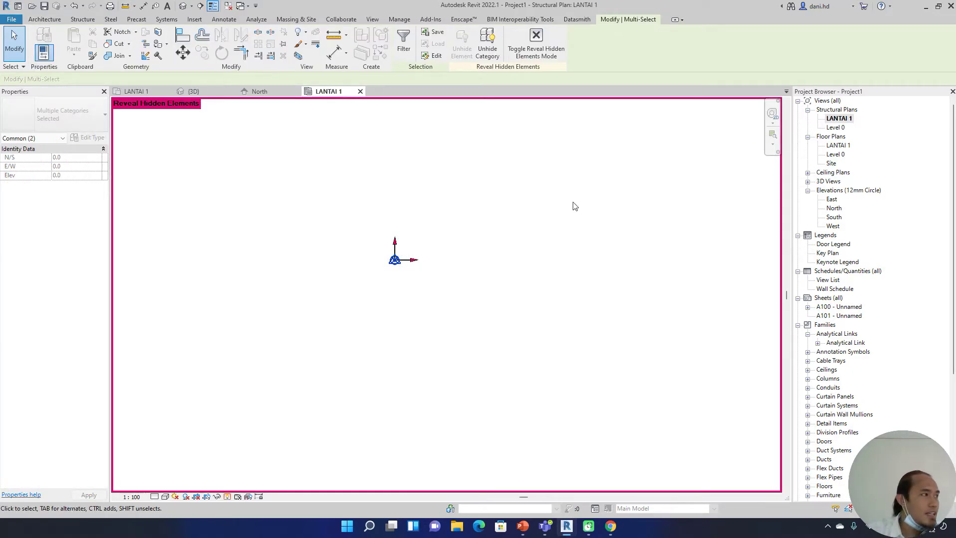
{"action": "left_click_drag", "start_coordinate": [543, 193], "coordinate": [250, 342]}
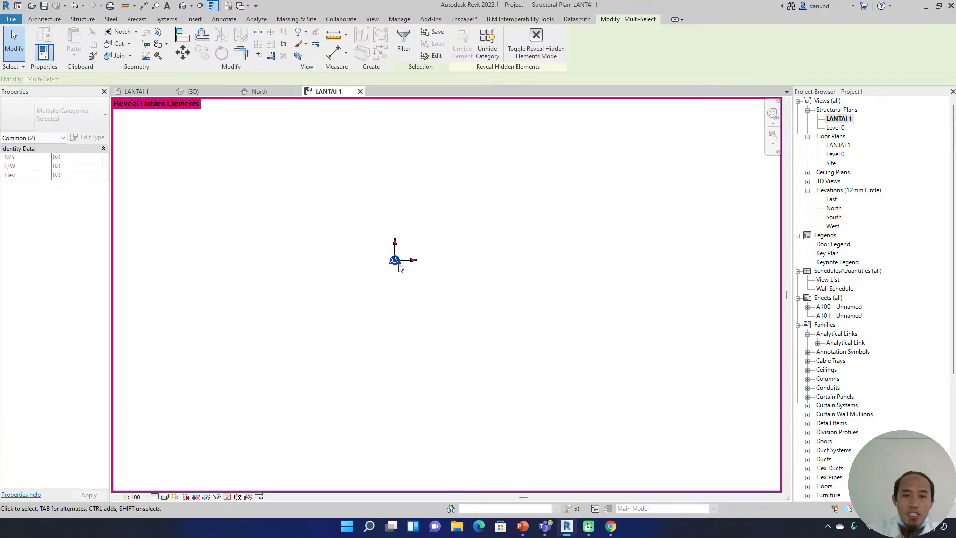
{"action": "right_click", "coordinate": [396, 258]}
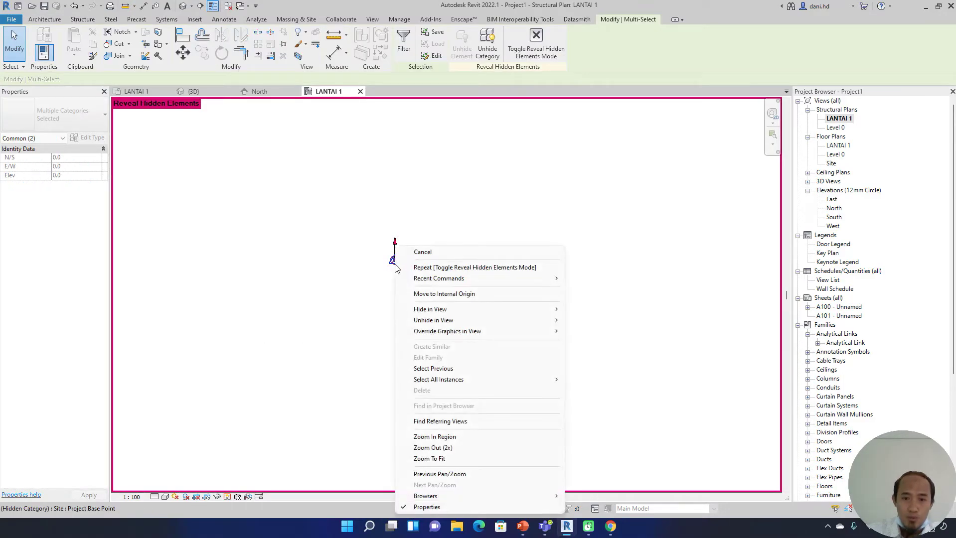
{"action": "left_click", "coordinate": [404, 40]}
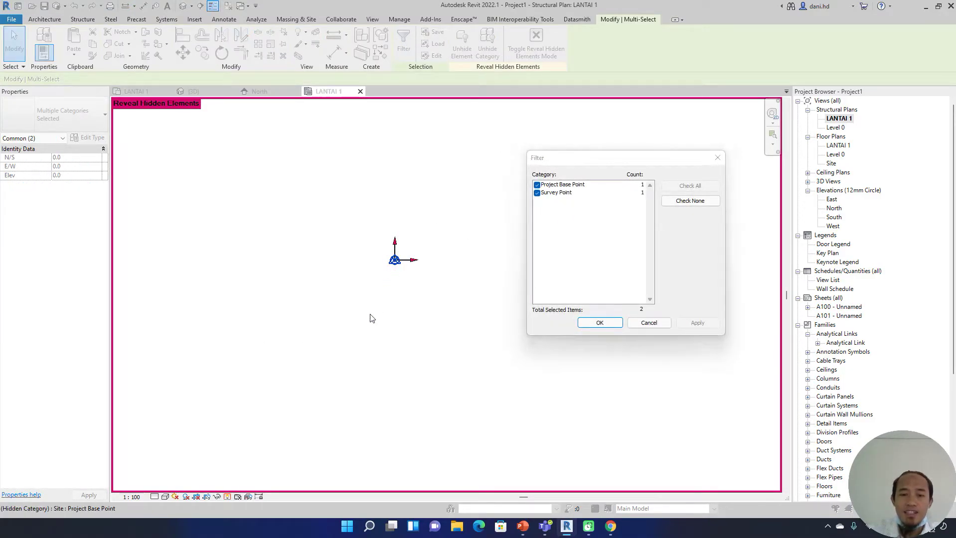
{"action": "left_click", "coordinate": [717, 158]}
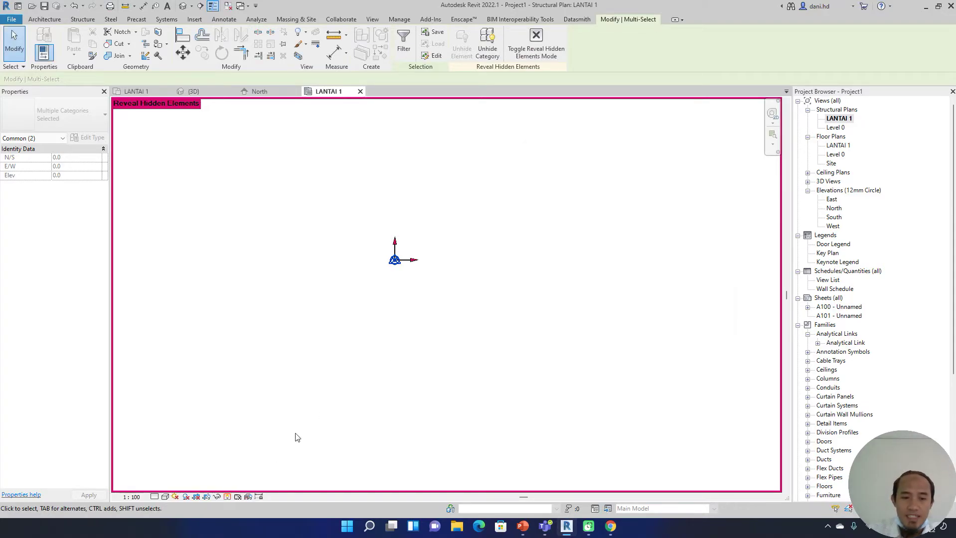
{"action": "left_click", "coordinate": [227, 497]}
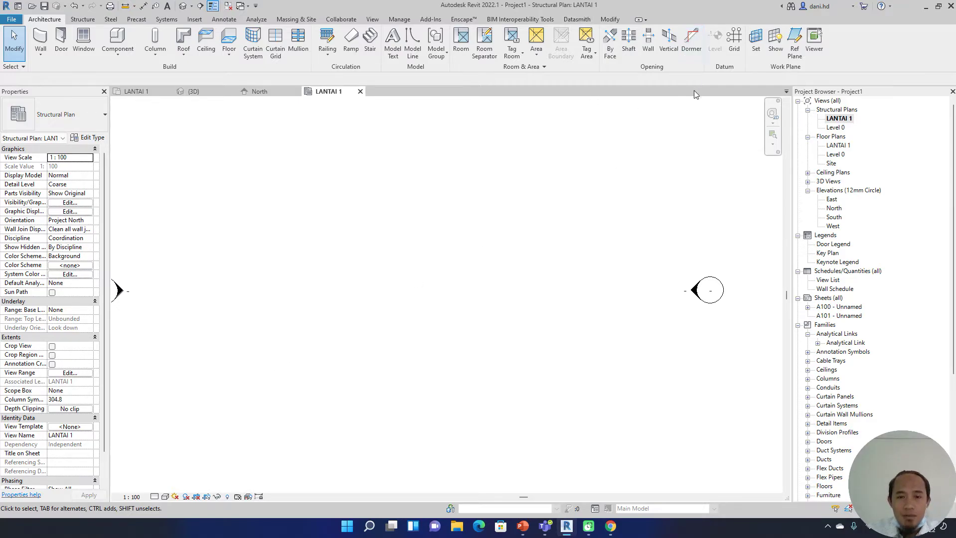
With hidden elements revealed, place a spot coordinate with leader and shoulder on the project base point and delete it.
{"action": "left_click", "coordinate": [227, 497]}
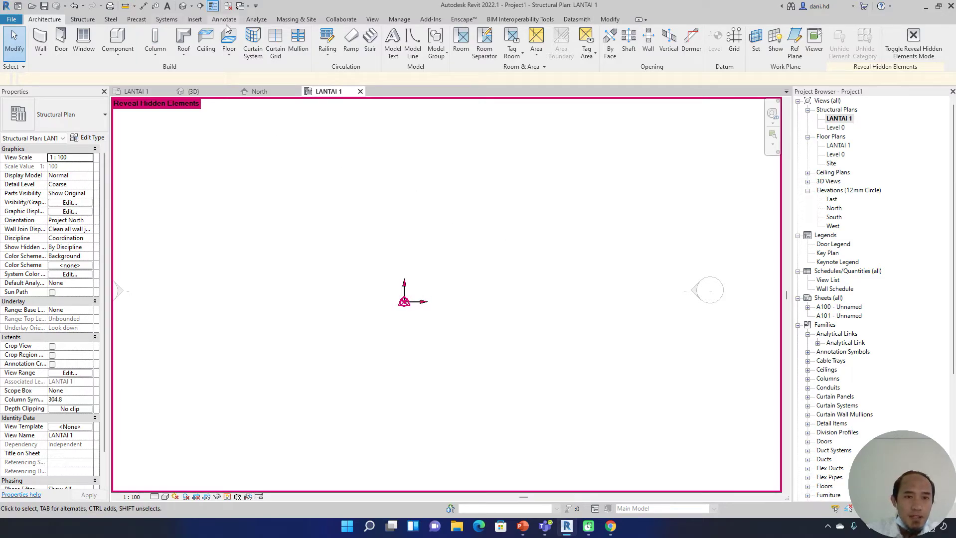
{"action": "left_click", "coordinate": [294, 23]}
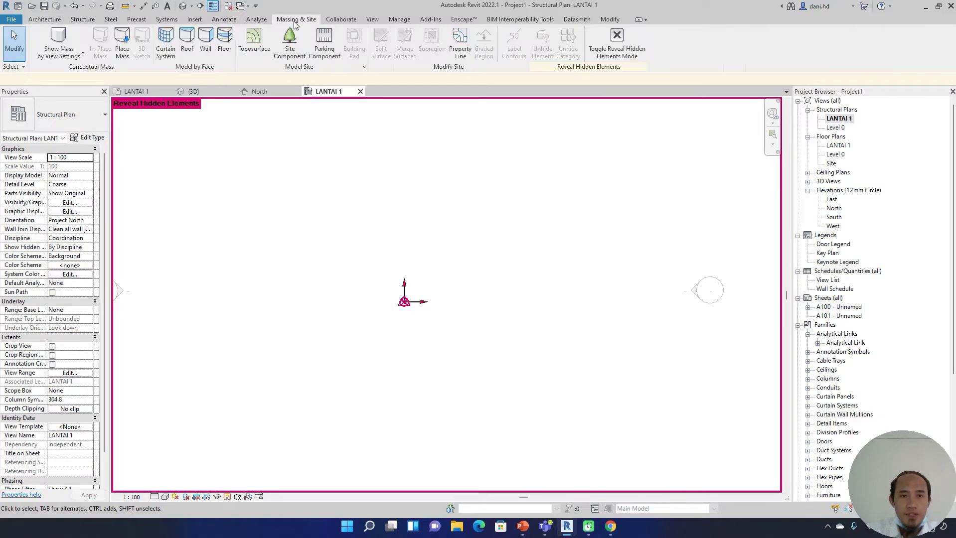
{"action": "left_click", "coordinate": [224, 21]}
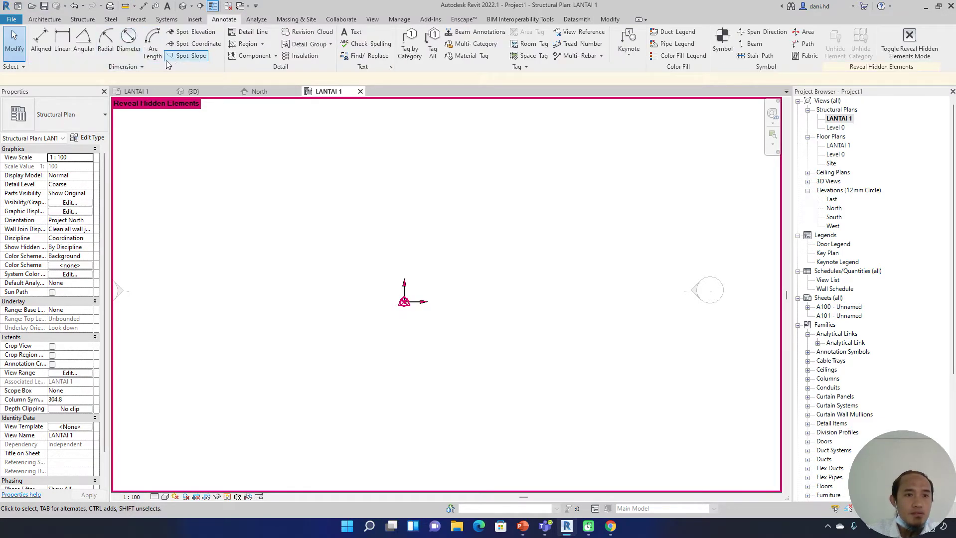
{"action": "left_click", "coordinate": [201, 47]}
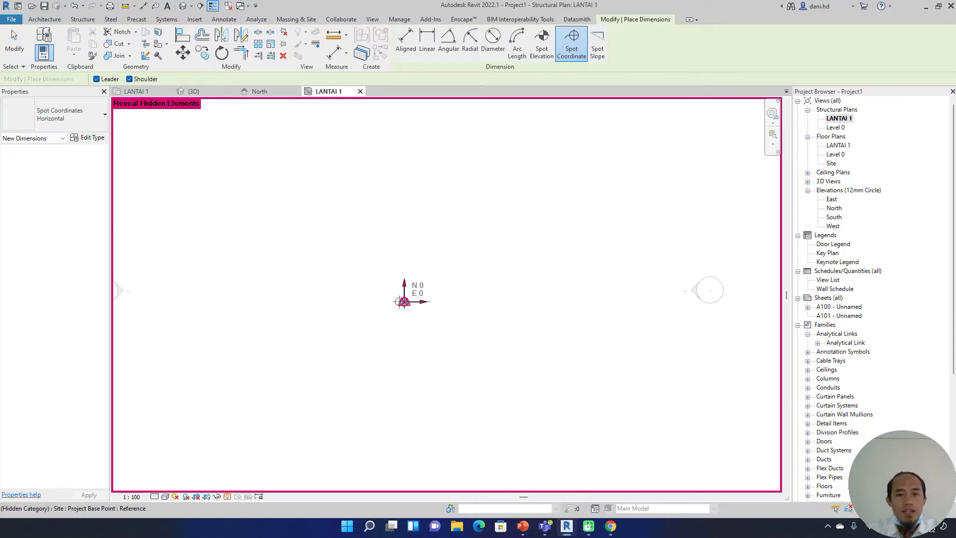
{"action": "left_click", "coordinate": [472, 233]}
{"action": "left_click", "coordinate": [547, 233]}
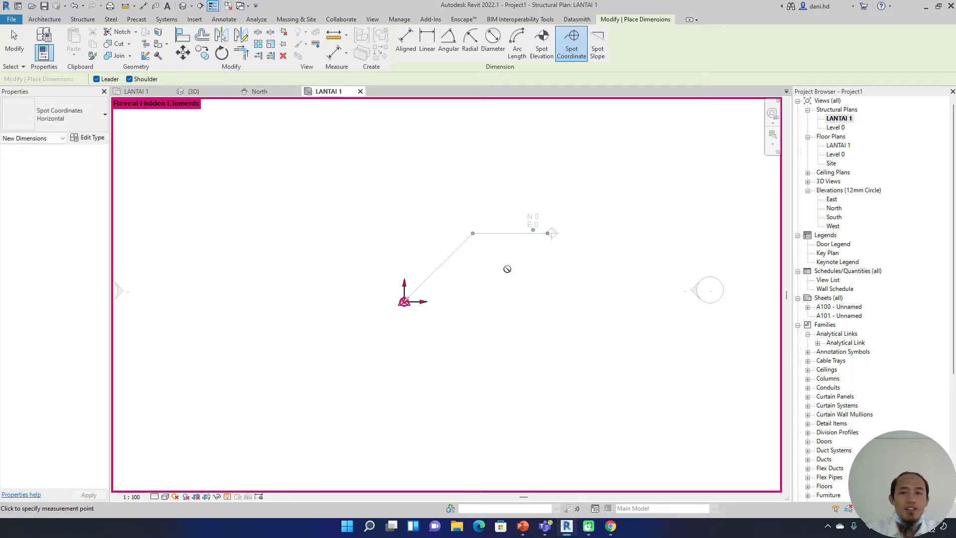
{"action": "key", "text": "Escape"}
{"action": "key", "text": "Escape"}
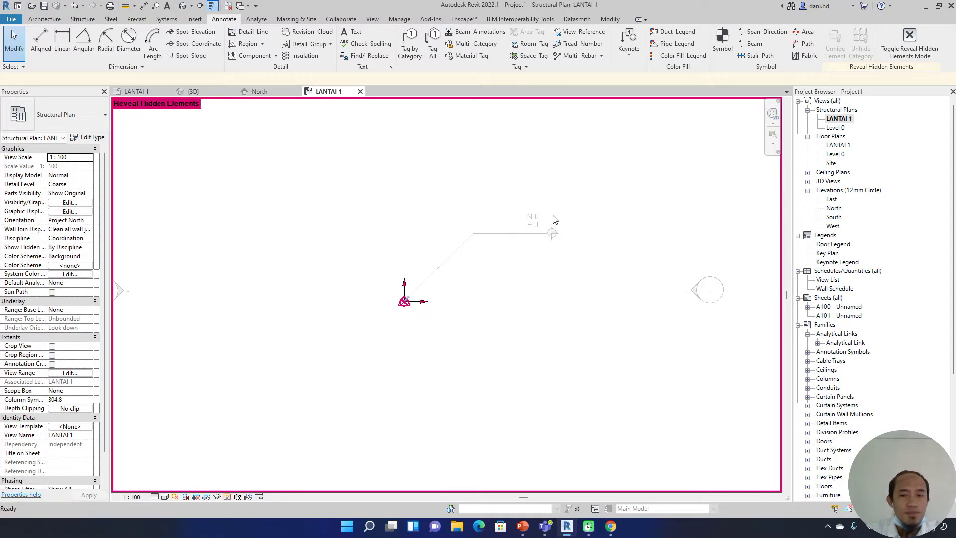
{"action": "left_click", "coordinate": [446, 247]}
{"action": "key", "text": "Delete"}
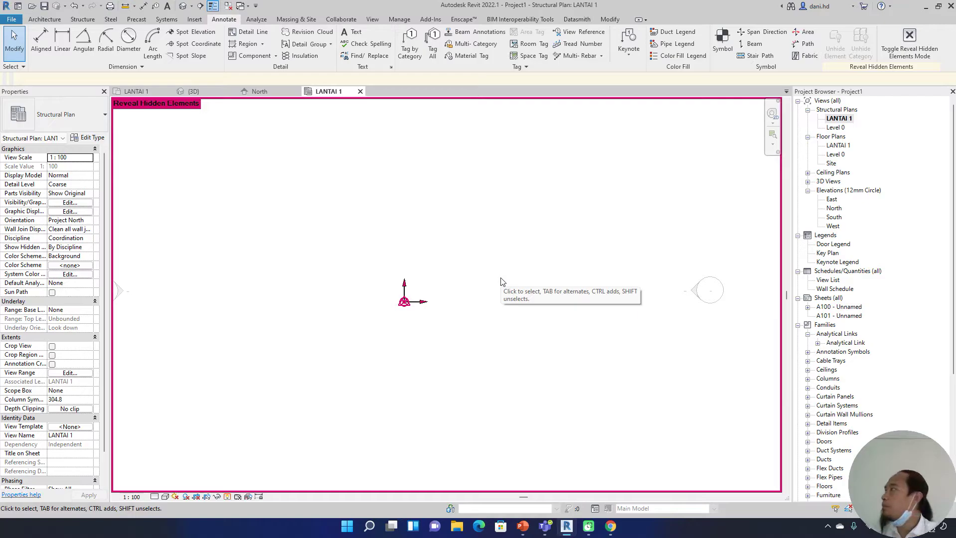
Draw a vertical grid line from the internal origin up to just below the north elevation marker.
{"action": "scroll", "coordinate": [473, 282], "scroll_direction": "up", "scroll_amount": 2}
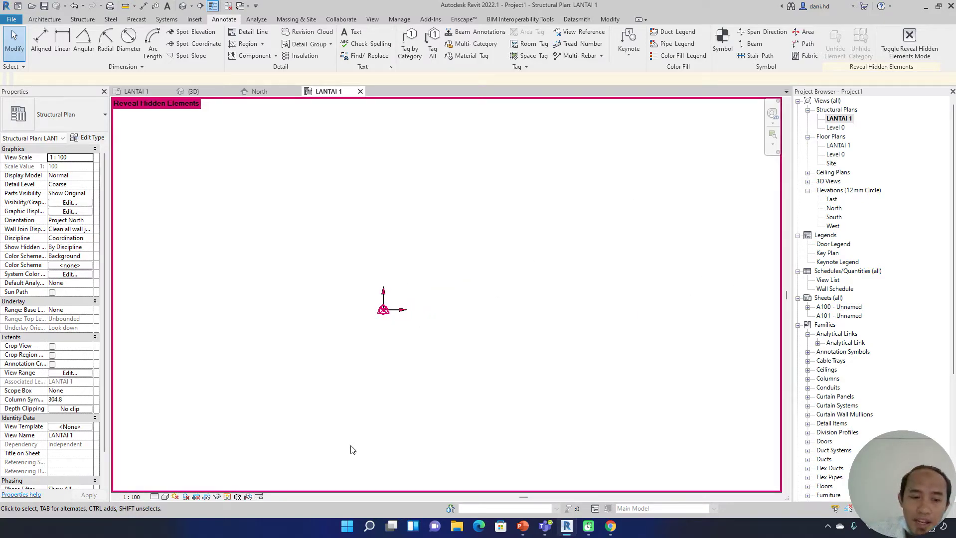
{"action": "left_click", "coordinate": [157, 498]}
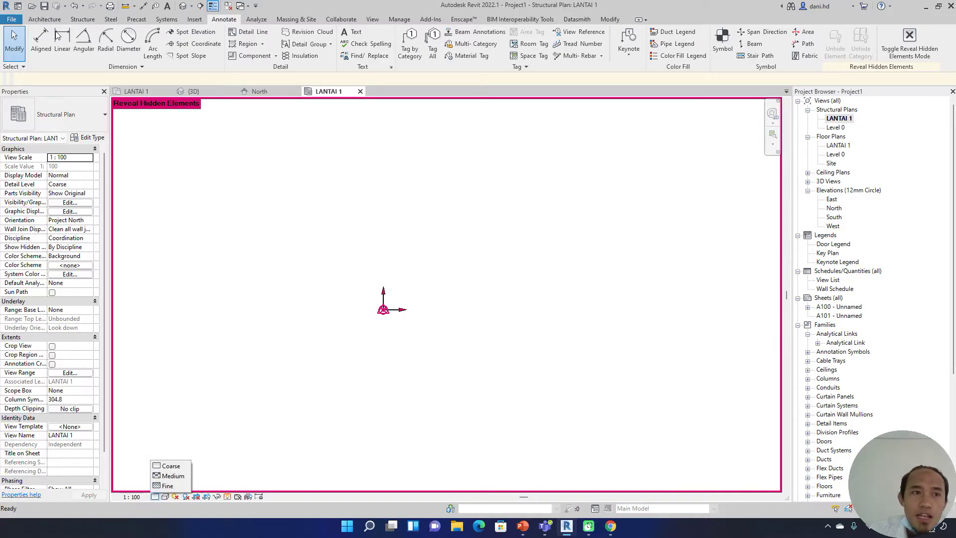
{"action": "left_click", "coordinate": [48, 20]}
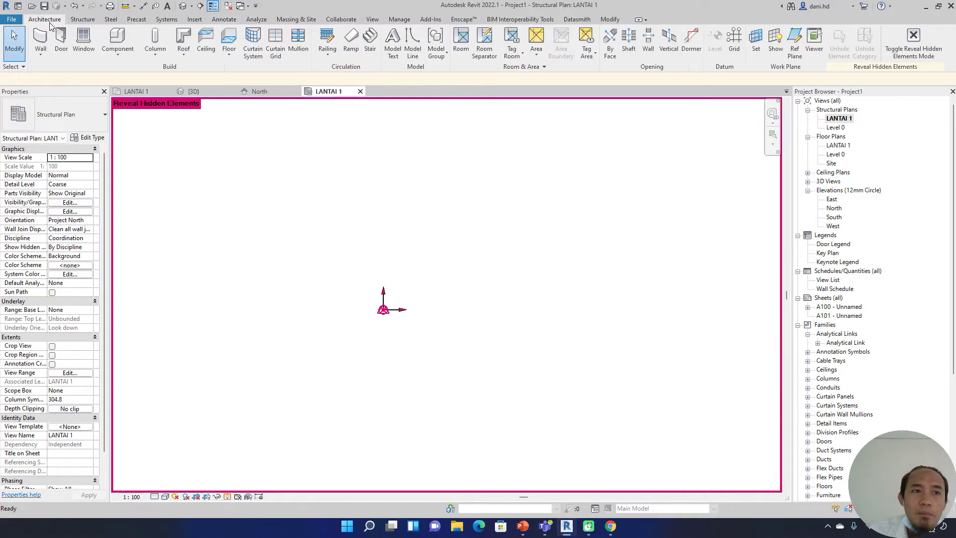
{"action": "left_click", "coordinate": [737, 51]}
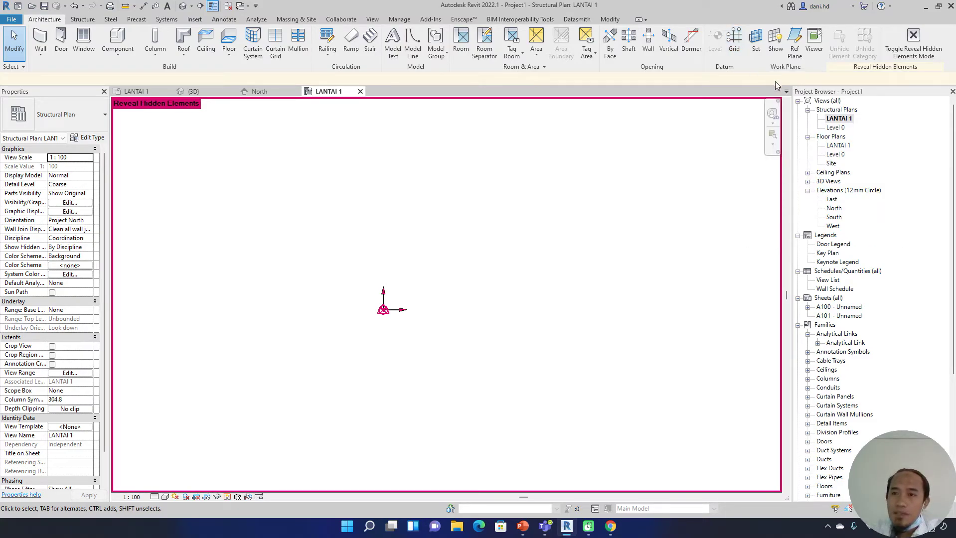
{"action": "left_click", "coordinate": [736, 45]}
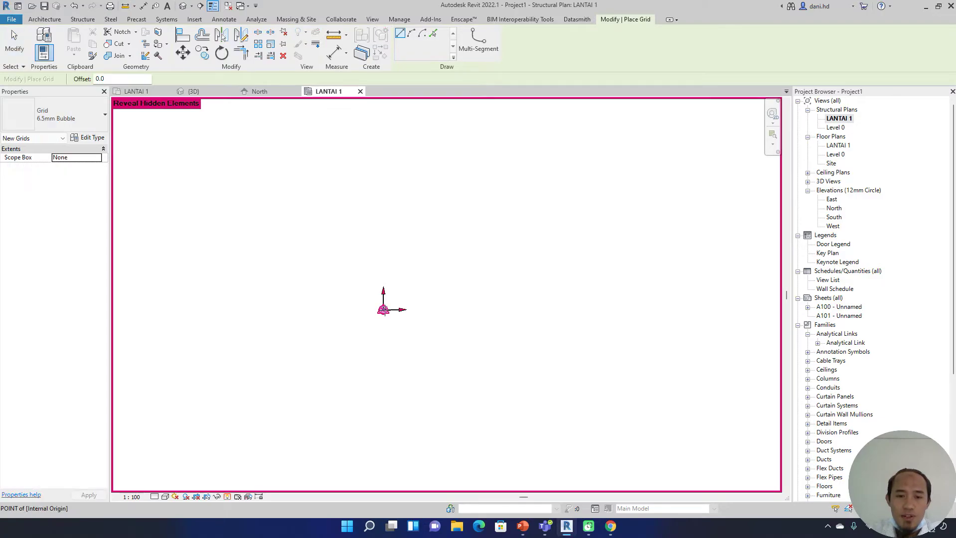
{"action": "left_click", "coordinate": [383, 310]}
{"action": "middle_click_drag", "start_coordinate": [479, 311], "coordinate": [414, 313]}
{"action": "scroll", "coordinate": [417, 313], "scroll_direction": "down", "scroll_amount": 2}
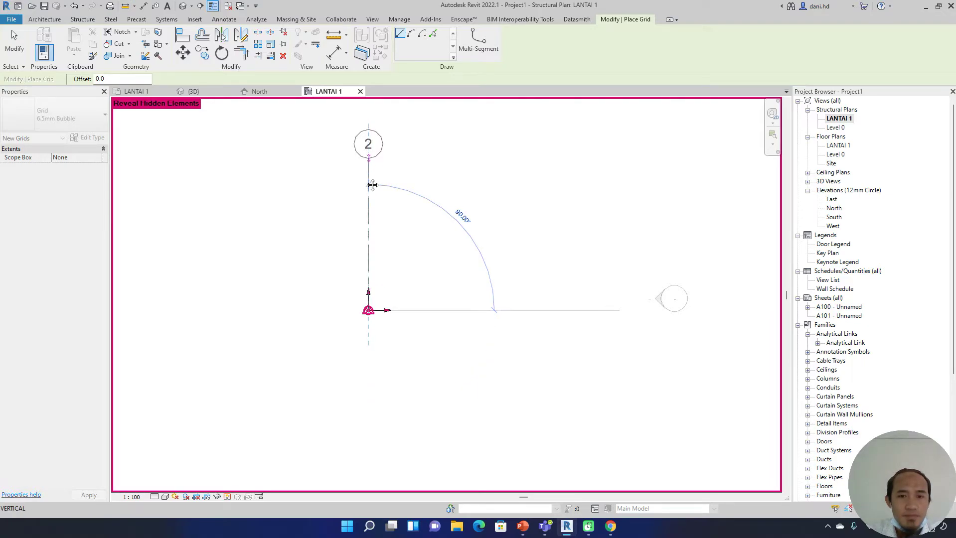
{"action": "middle_click_drag", "start_coordinate": [373, 182], "coordinate": [372, 304]}
{"action": "scroll", "coordinate": [381, 284], "scroll_direction": "down", "scroll_amount": 1}
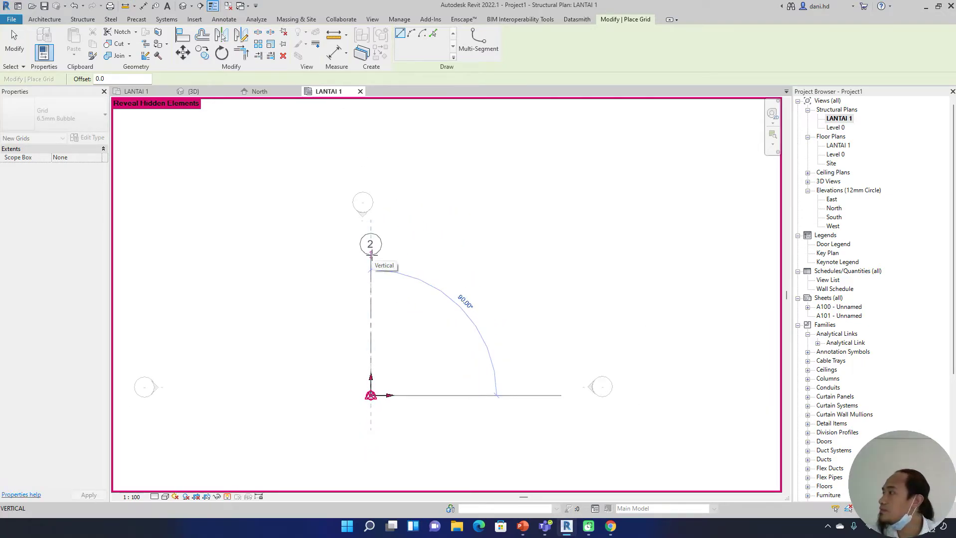
{"action": "left_click", "coordinate": [371, 255]}
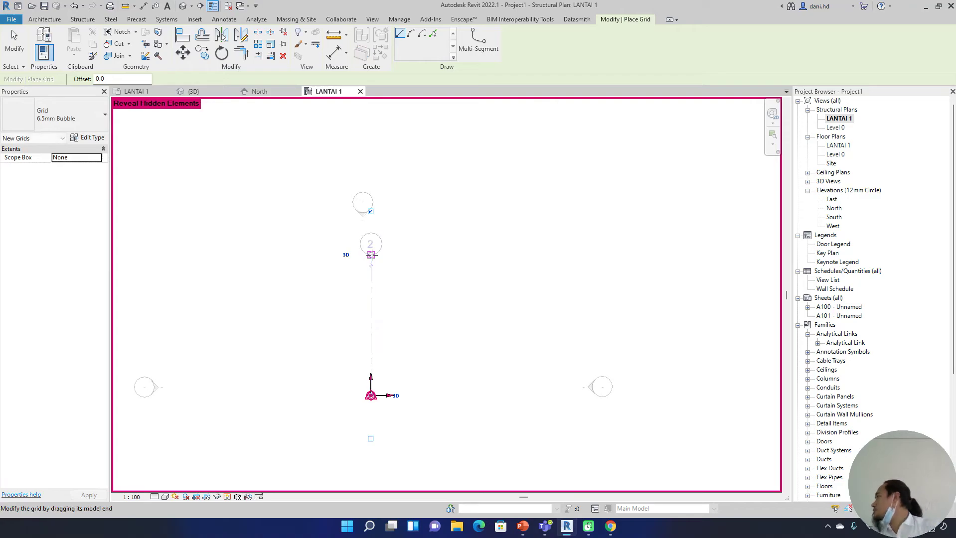
{"action": "key", "text": "Escape"}
{"action": "key", "text": "Escape"}
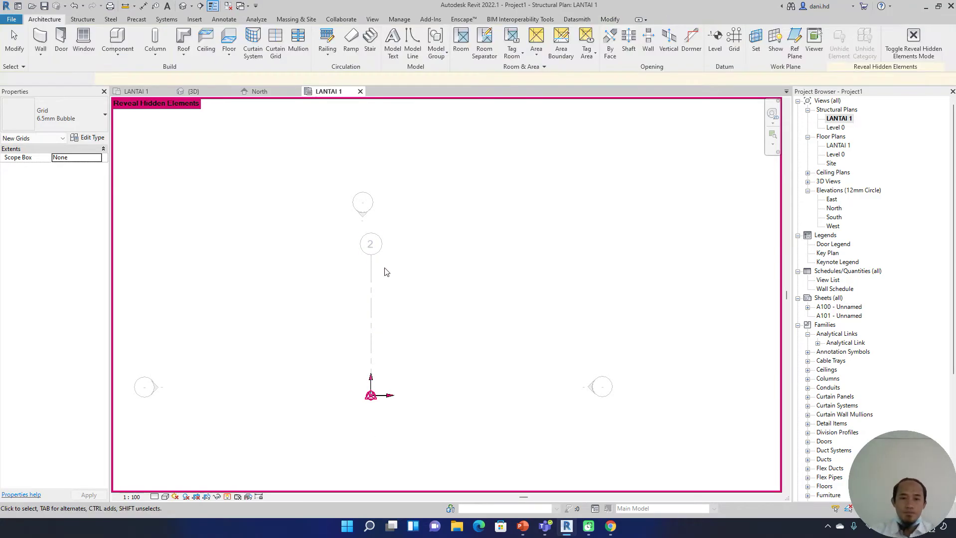
Turn off Reveal Hidden Elements and delete the vertical grid line from the plan.
{"action": "left_click", "coordinate": [227, 496]}
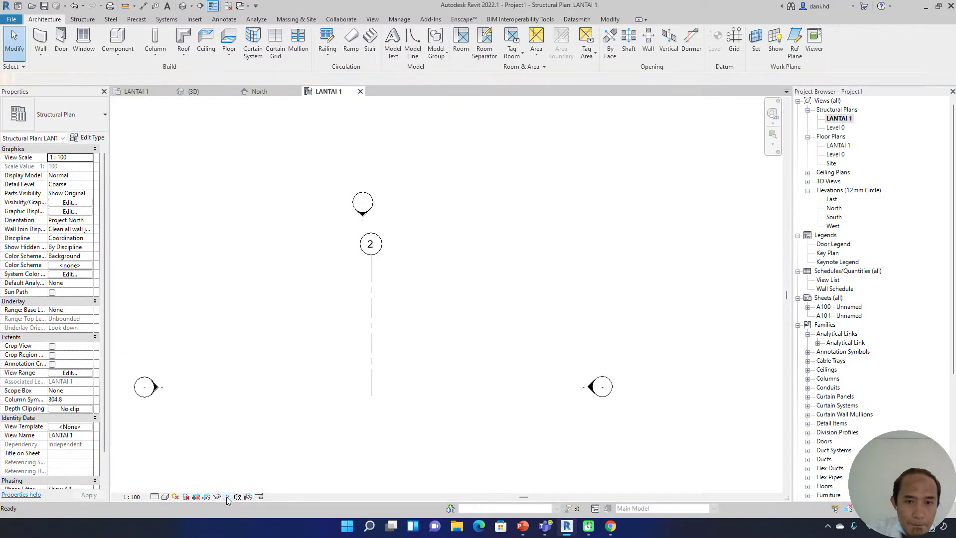
{"action": "left_click", "coordinate": [373, 254]}
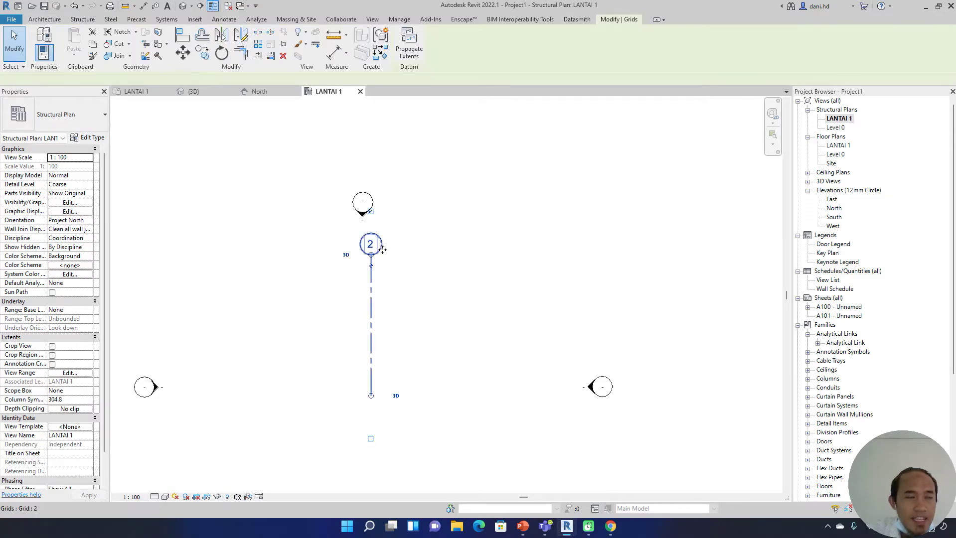
{"action": "left_click", "coordinate": [386, 299]}
{"action": "left_click", "coordinate": [371, 296]}
{"action": "key", "text": "Delete"}
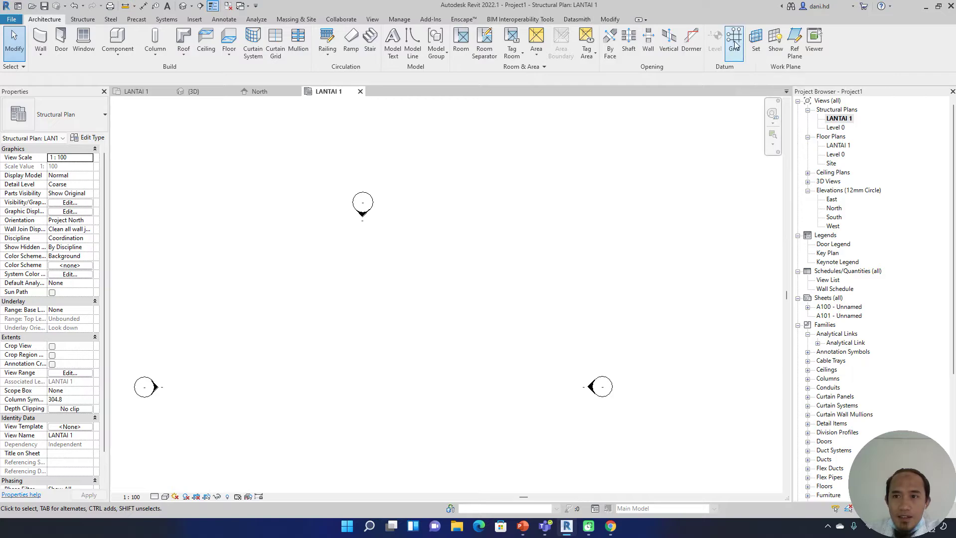
{"action": "left_click", "coordinate": [735, 45]}
{"action": "scroll", "coordinate": [377, 390], "scroll_direction": "down", "scroll_amount": 2}
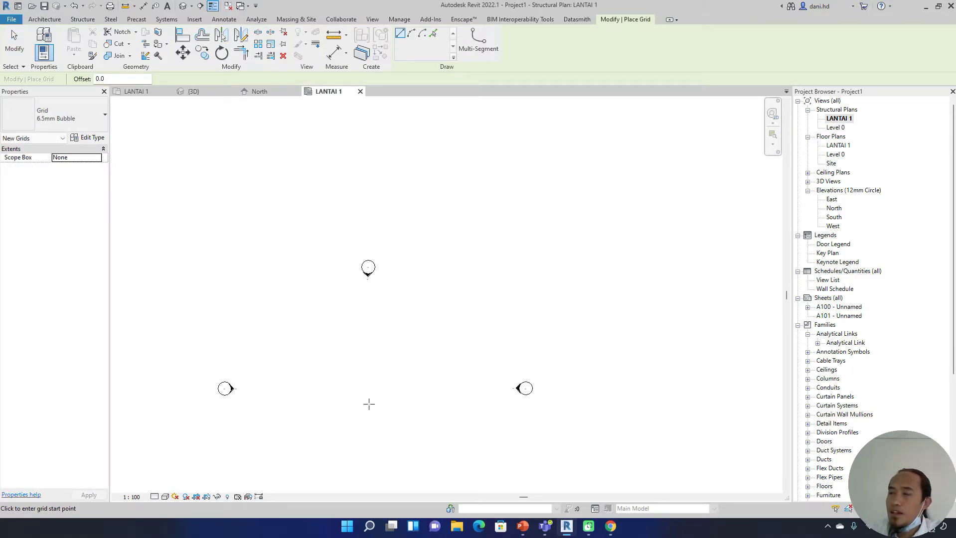
{"action": "key", "text": "Escape"}
{"action": "key", "text": "Escape"}
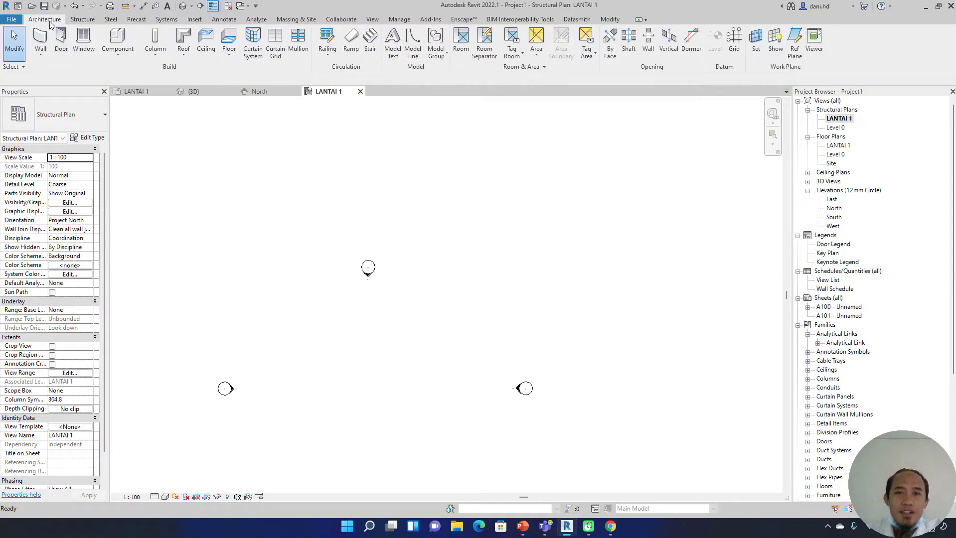
Draw a vertical grid line between the west and north elevation markers, running upward to just below the north marker's height.
{"action": "left_click", "coordinate": [82, 20]}
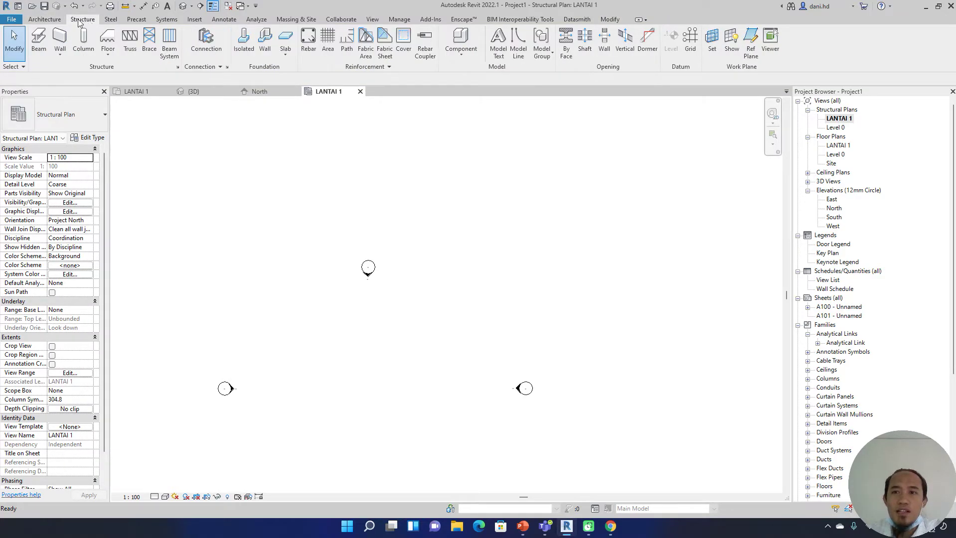
{"action": "left_click", "coordinate": [43, 20]}
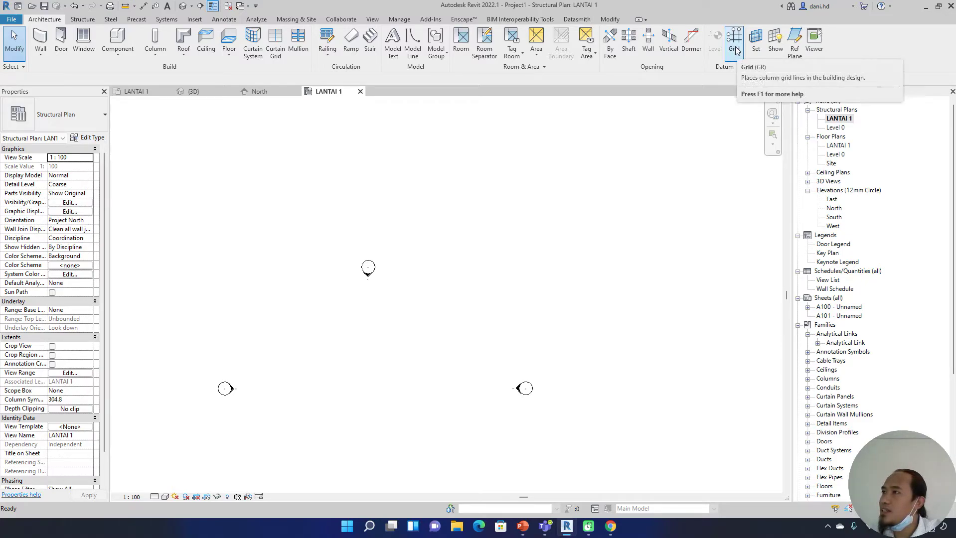
{"action": "left_click", "coordinate": [736, 50]}
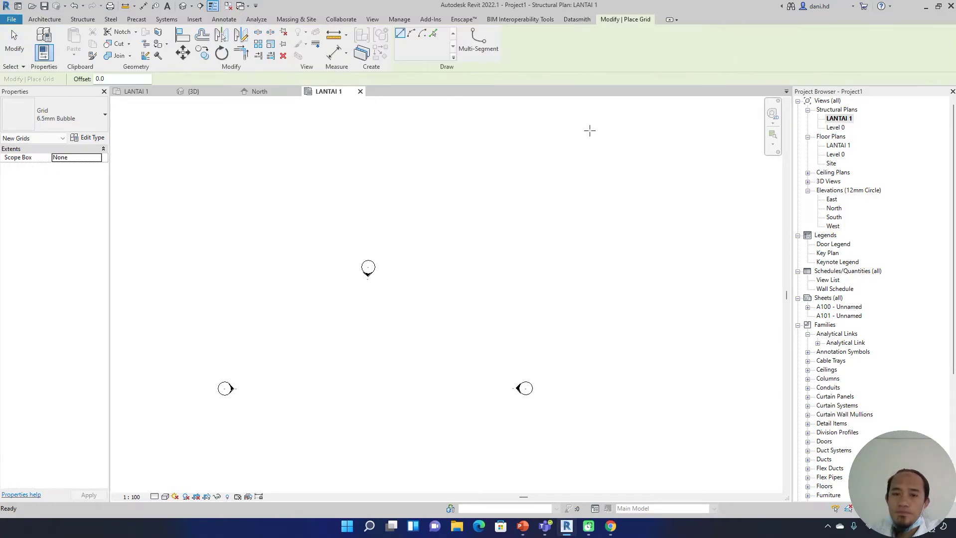
{"action": "scroll", "coordinate": [368, 402], "scroll_direction": "down", "scroll_amount": 2}
{"action": "middle_click_drag", "start_coordinate": [368, 401], "coordinate": [411, 300]}
{"action": "scroll", "coordinate": [374, 307], "scroll_direction": "up", "scroll_amount": 3}
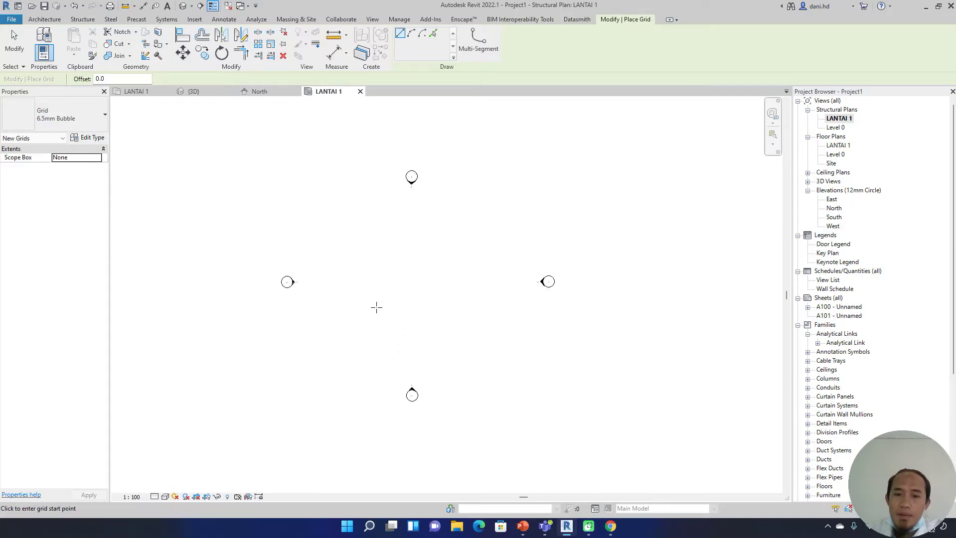
{"action": "left_click", "coordinate": [354, 344]}
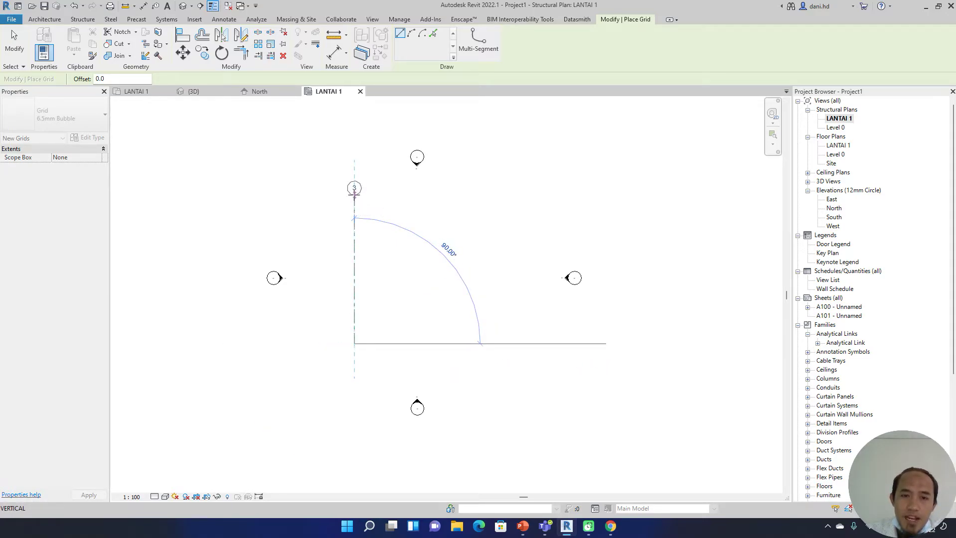
{"action": "left_click", "coordinate": [355, 195]}
{"action": "scroll", "coordinate": [365, 203], "scroll_direction": "up", "scroll_amount": 3}
{"action": "key", "text": "Escape"}
{"action": "key", "text": "Escape"}
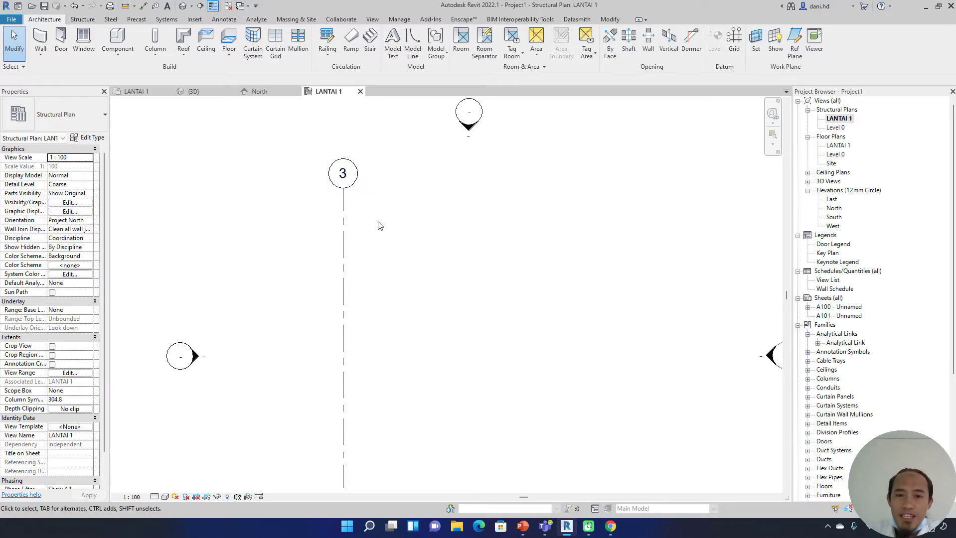
Rename the vertical grid line to 1 in its bubble.
{"action": "scroll", "coordinate": [423, 250], "scroll_direction": "down", "scroll_amount": 3}
{"action": "scroll", "coordinate": [414, 258], "scroll_direction": "down", "scroll_amount": 1}
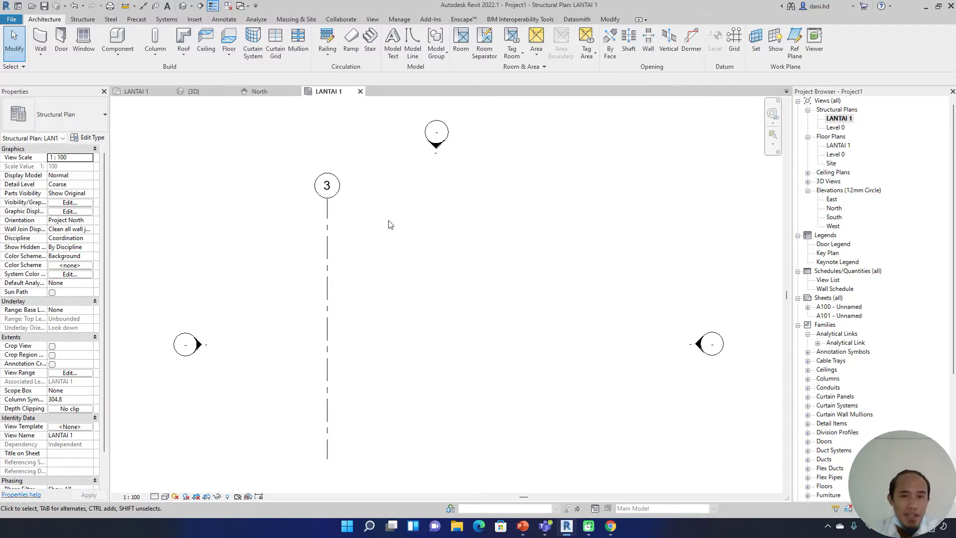
{"action": "left_click", "coordinate": [328, 188]}
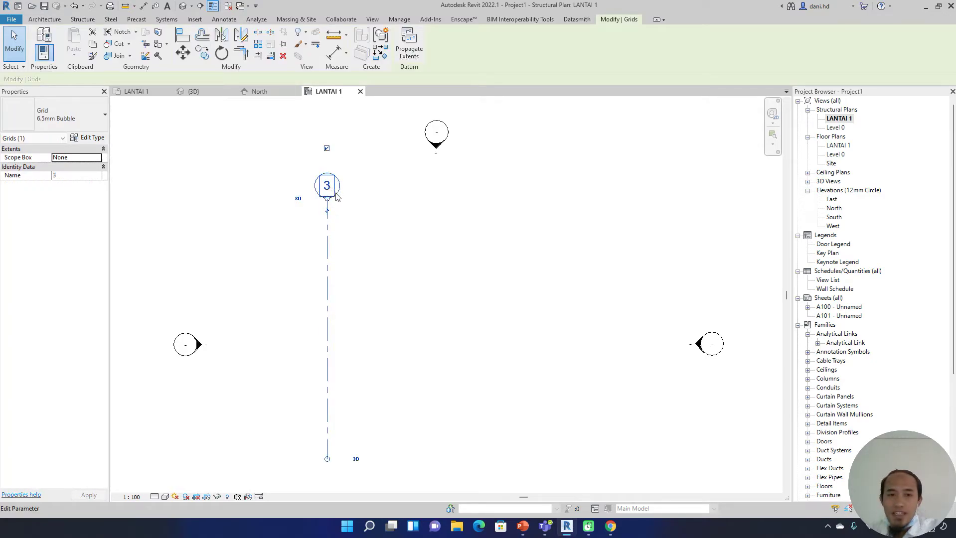
{"action": "left_click", "coordinate": [371, 202]}
{"action": "scroll", "coordinate": [327, 190], "scroll_direction": "up", "scroll_amount": 3}
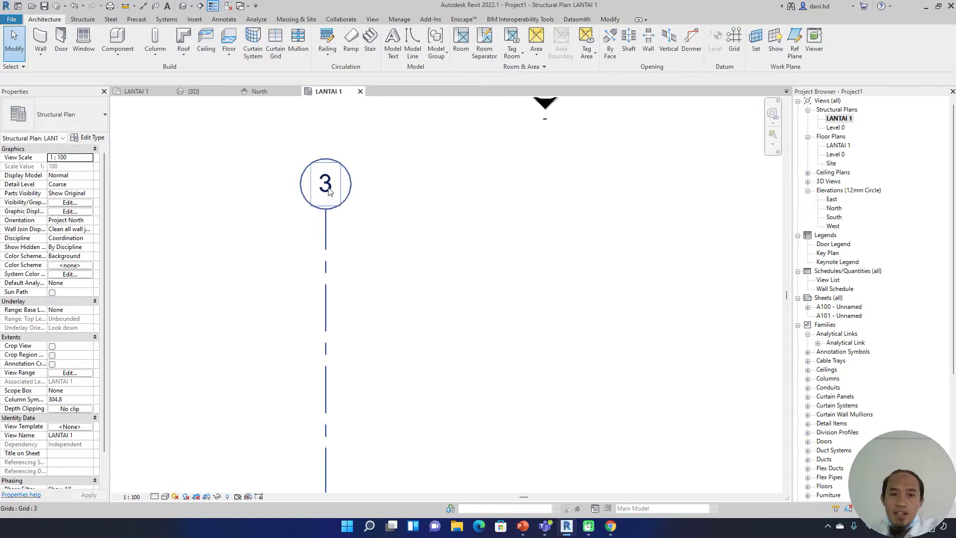
{"action": "double_click", "coordinate": [328, 188]}
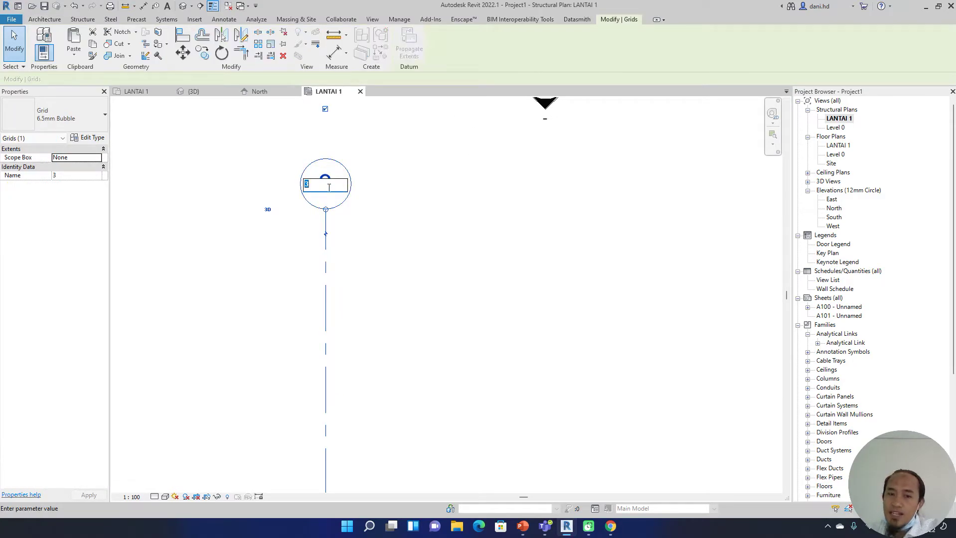
{"action": "type", "text": "1"}
{"action": "key", "text": "Return"}
{"action": "scroll", "coordinate": [379, 249], "scroll_direction": "down", "scroll_amount": 6}
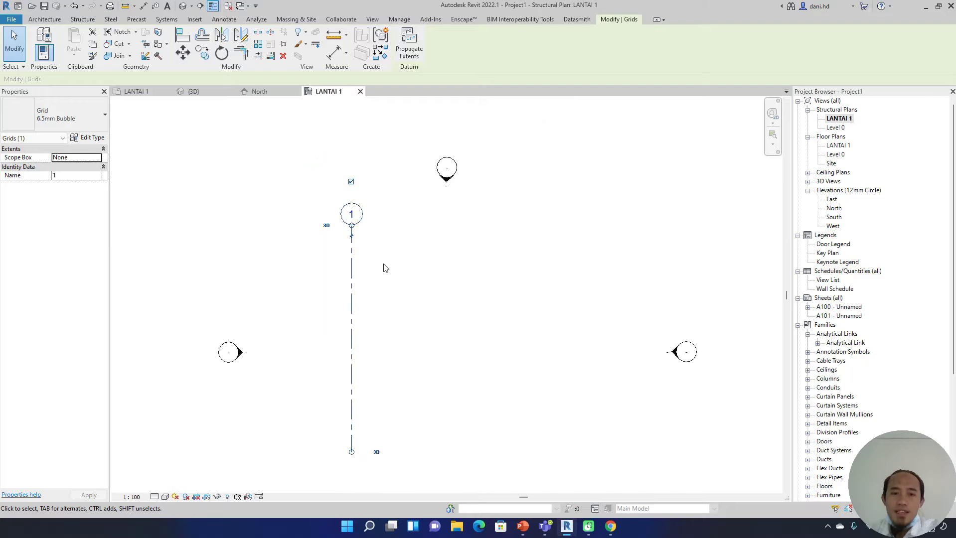
{"action": "key", "text": "Escape"}
{"action": "scroll", "coordinate": [333, 243], "scroll_direction": "up", "scroll_amount": 5}
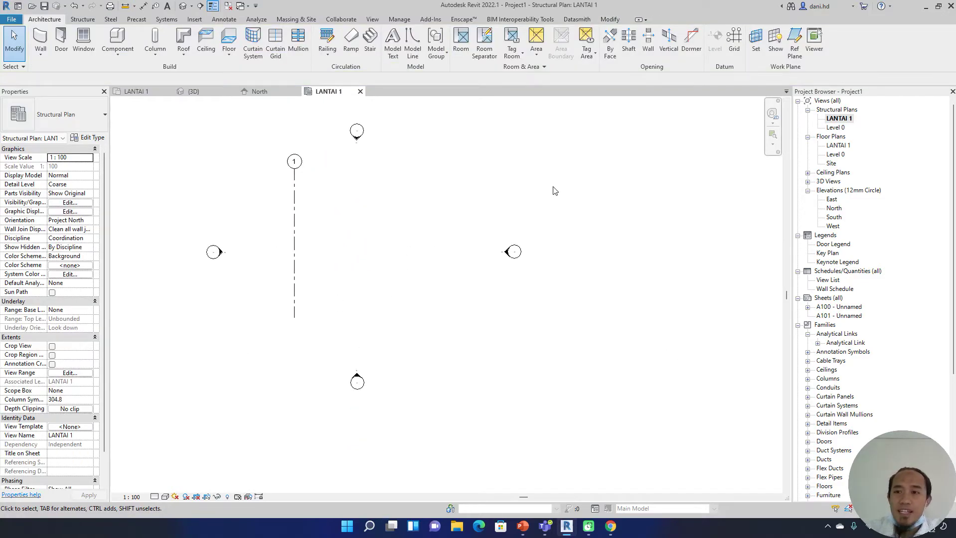
Draw a second vertical grid line about 4600 mm to the right of grid 1, with both ends aligned to it.
{"action": "left_click", "coordinate": [734, 41]}
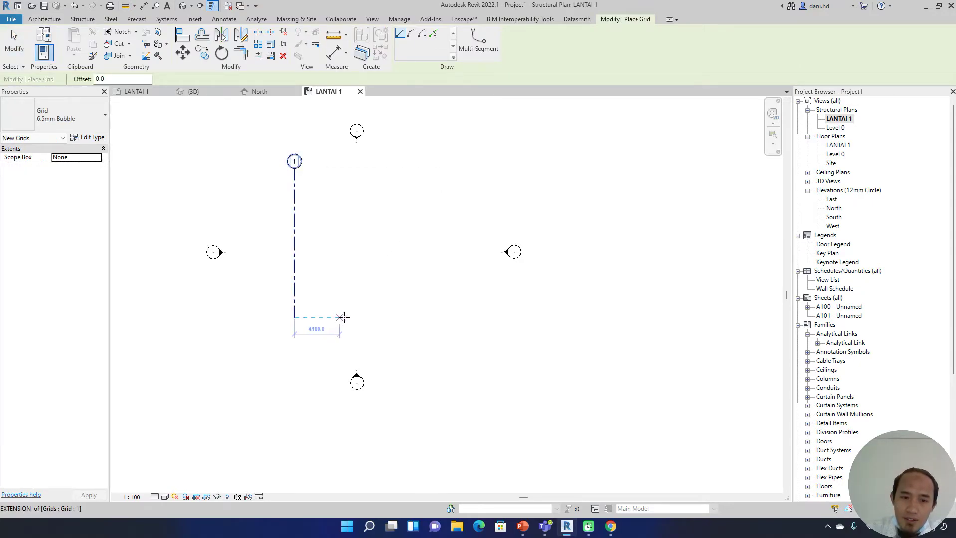
{"action": "scroll", "coordinate": [323, 319], "scroll_direction": "up", "scroll_amount": 4}
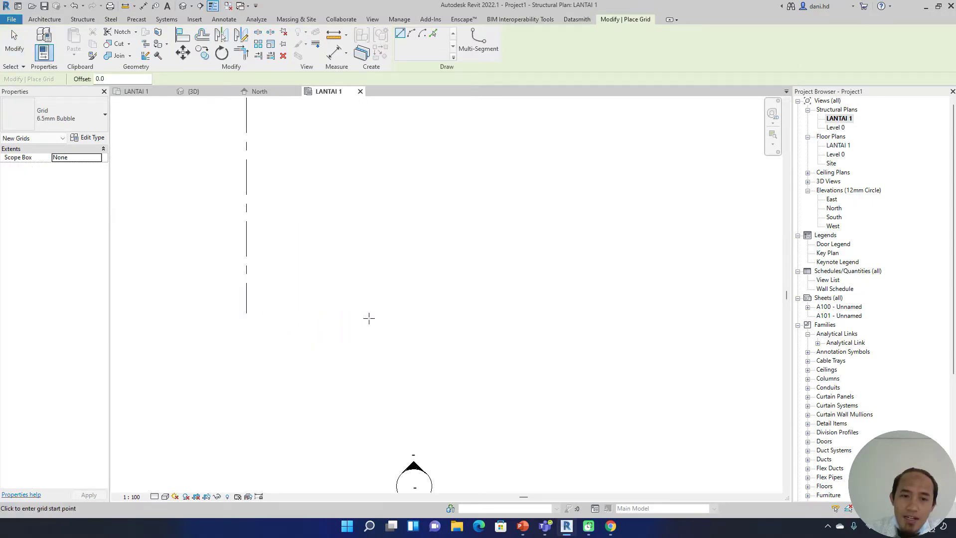
{"action": "scroll", "coordinate": [393, 380], "scroll_direction": "down", "scroll_amount": 5}
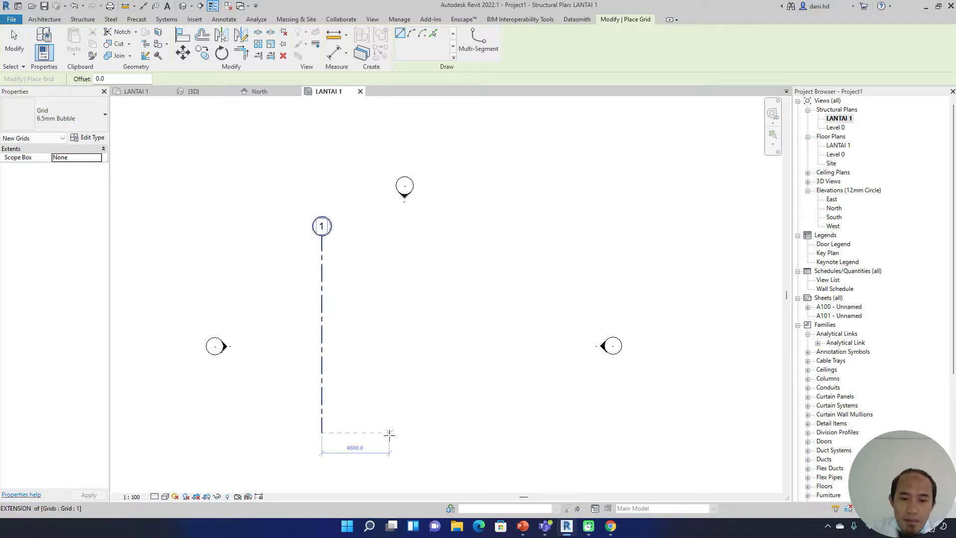
{"action": "left_click", "coordinate": [389, 434]}
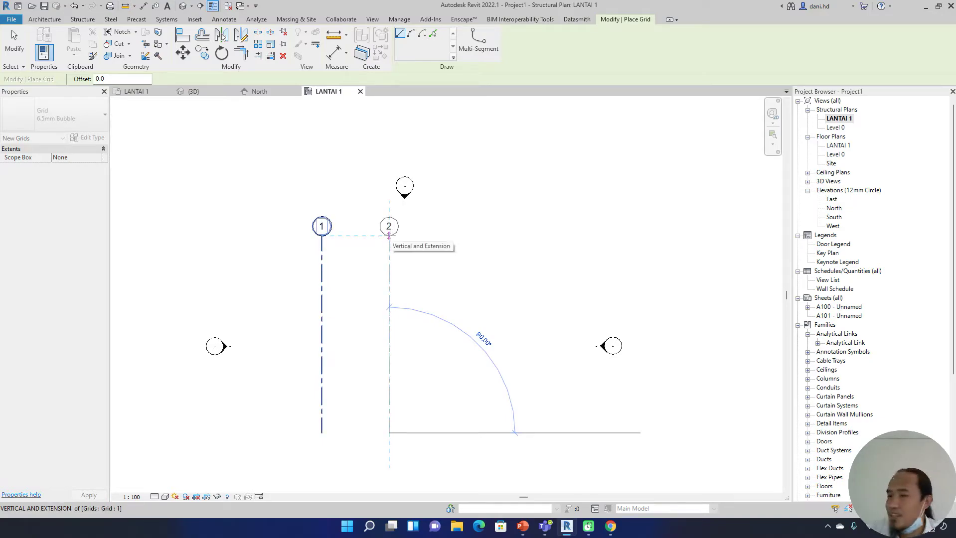
{"action": "left_click", "coordinate": [389, 236]}
{"action": "key", "text": "Escape"}
{"action": "key", "text": "Escape"}
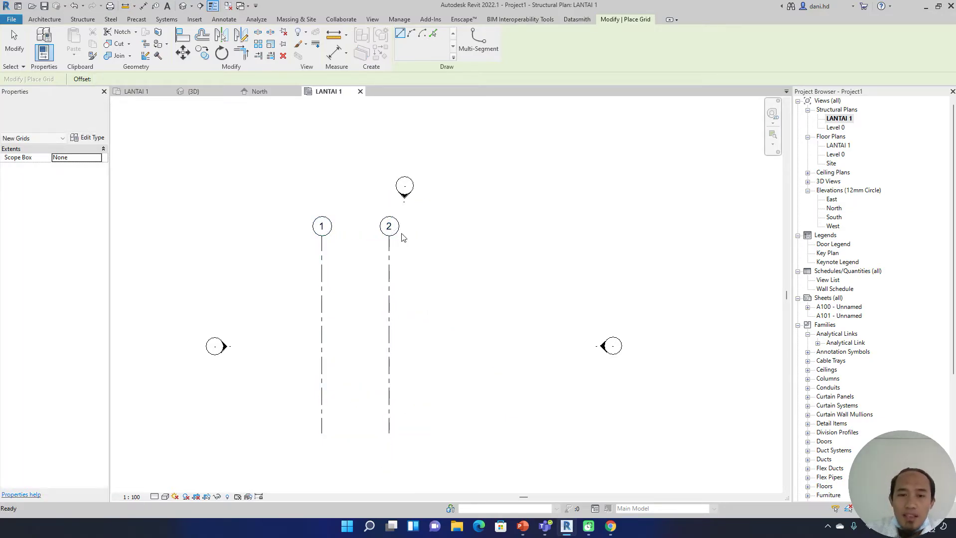
Examine grid 2's spacing dimension and its alignment locks with grid 1.
{"action": "scroll", "coordinate": [394, 233], "scroll_direction": "up", "scroll_amount": 3}
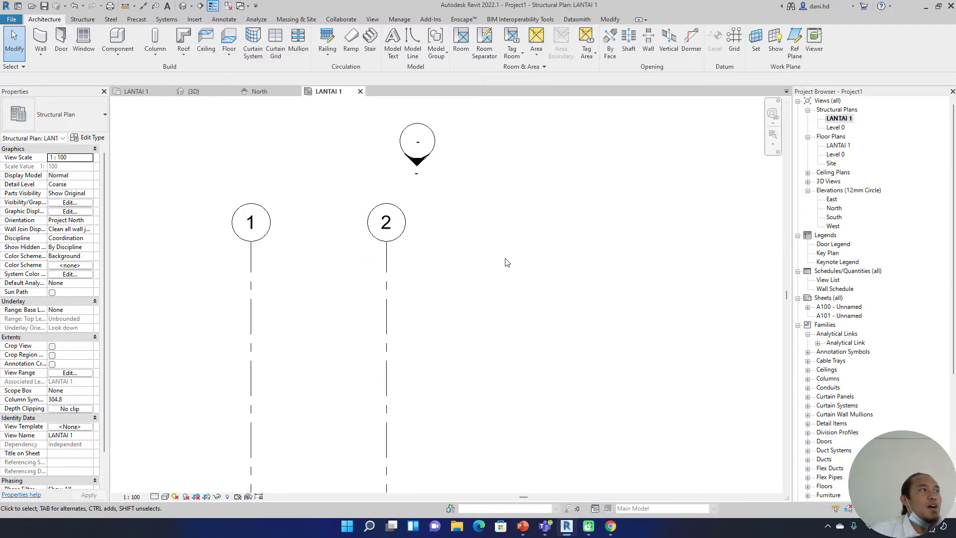
{"action": "scroll", "coordinate": [503, 318], "scroll_direction": "down", "scroll_amount": 5}
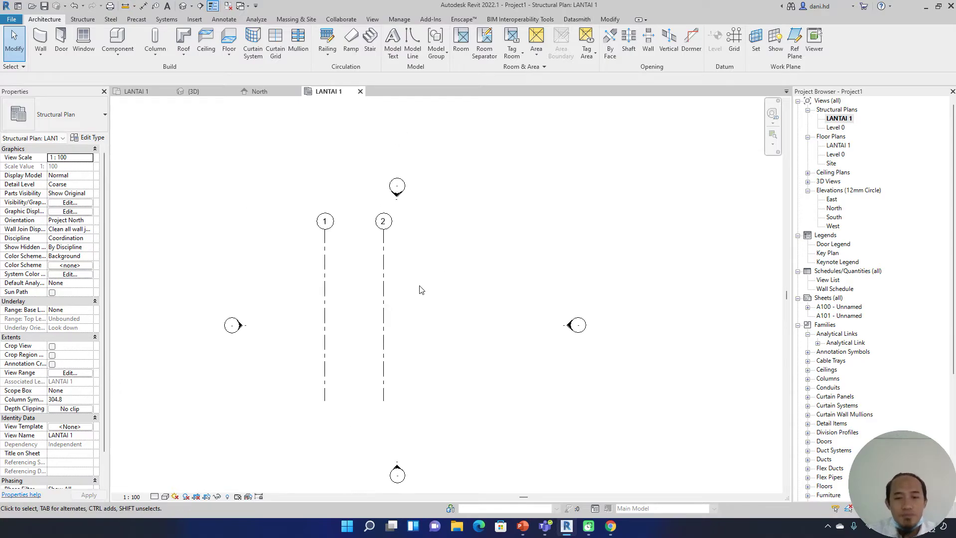
{"action": "left_click", "coordinate": [348, 276]}
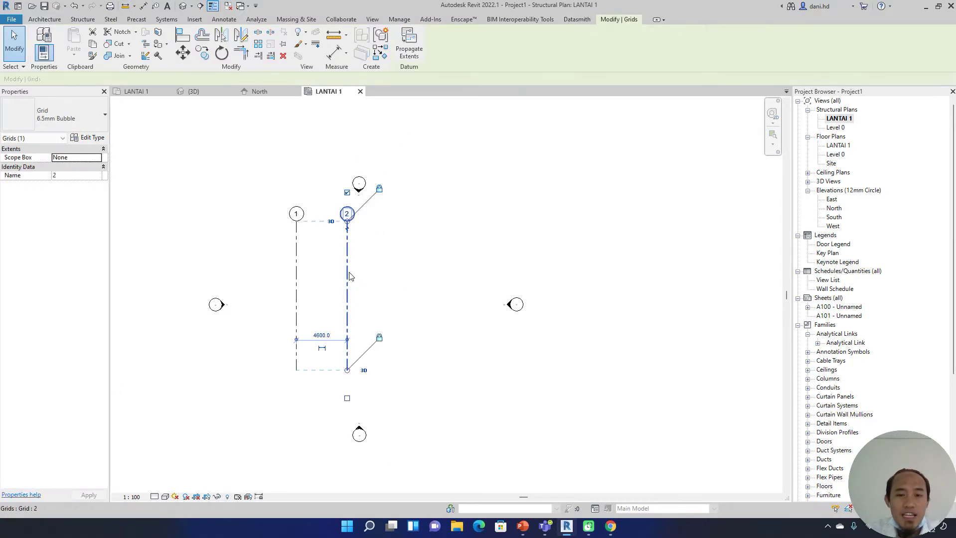
{"action": "scroll", "coordinate": [368, 257], "scroll_direction": "up", "scroll_amount": 3}
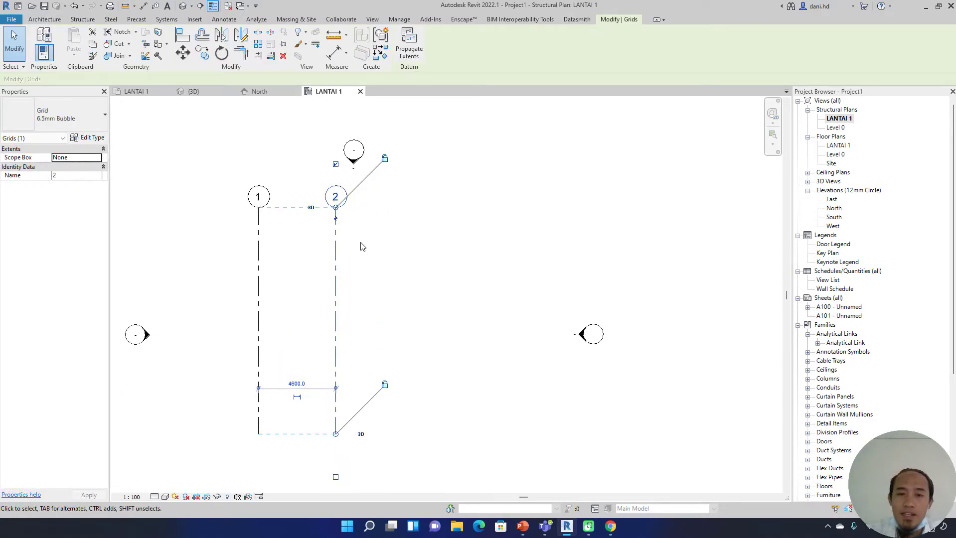
{"action": "left_click", "coordinate": [441, 322]}
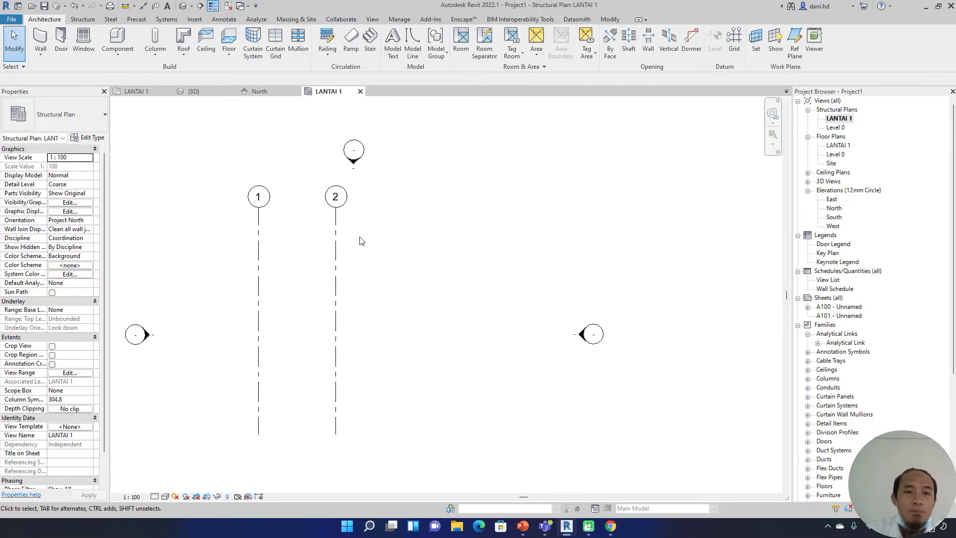
{"action": "left_click", "coordinate": [336, 241]}
{"action": "left_click", "coordinate": [437, 250]}
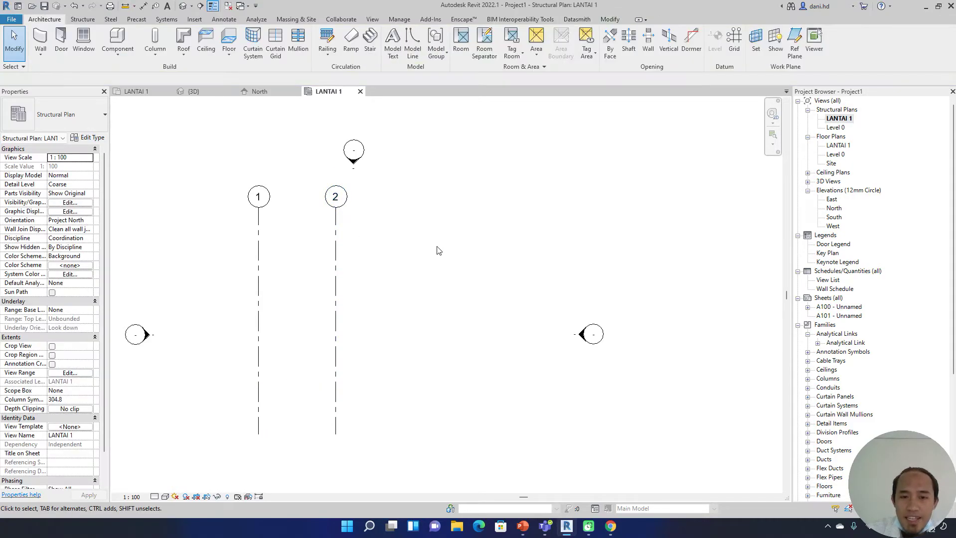
Make a single copy of grid 2 about 3300 mm to its right, with the Multiple option off.
{"action": "left_click", "coordinate": [335, 250]}
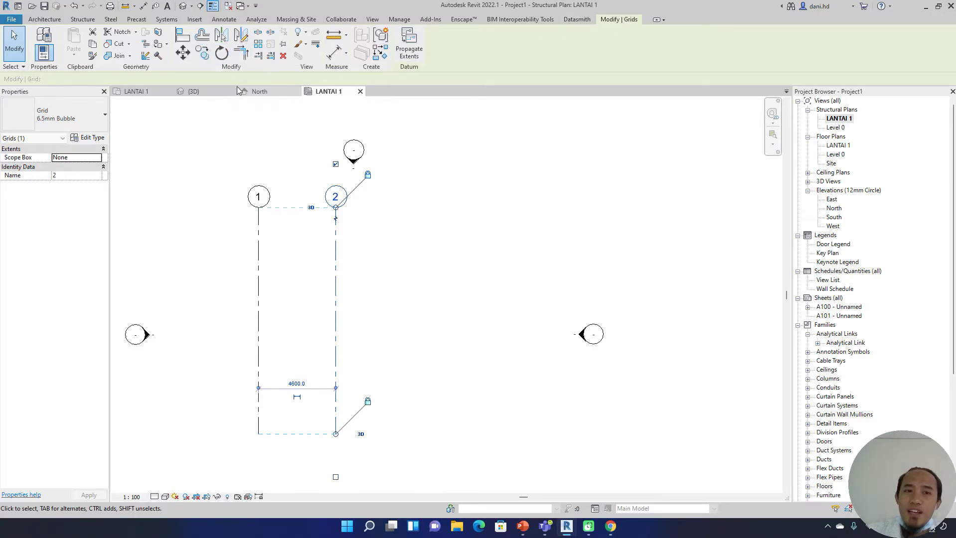
{"action": "key", "text": "c"}
{"action": "key", "text": "o"}
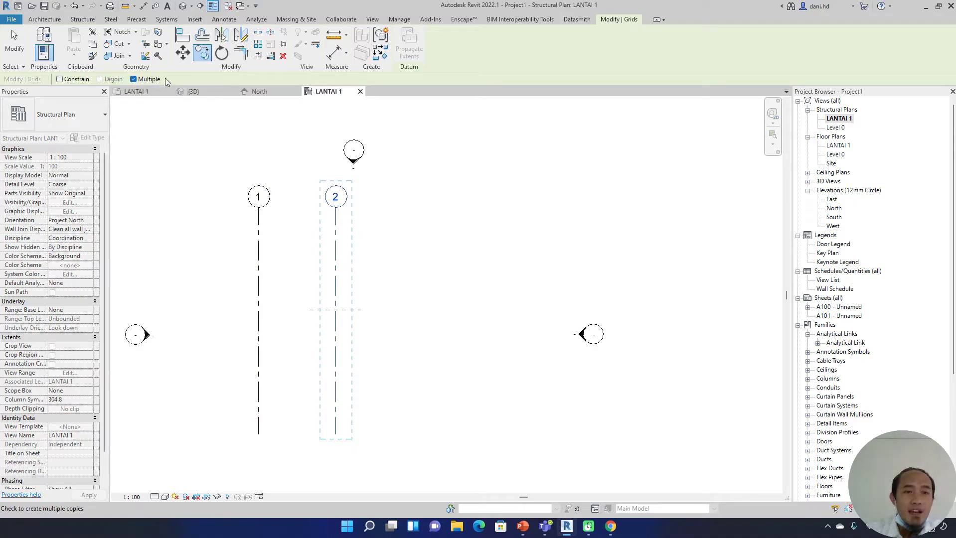
{"action": "left_click", "coordinate": [134, 79]}
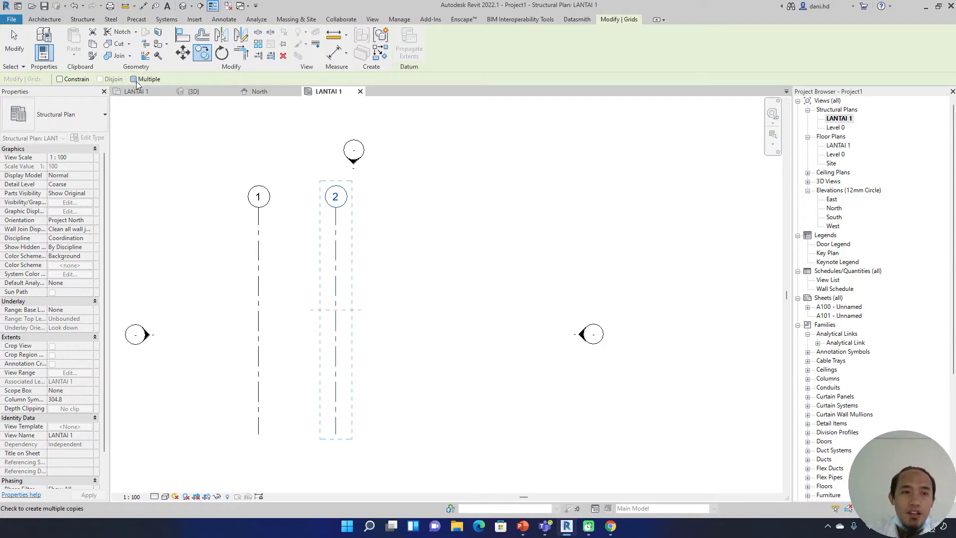
{"action": "left_click", "coordinate": [336, 285]}
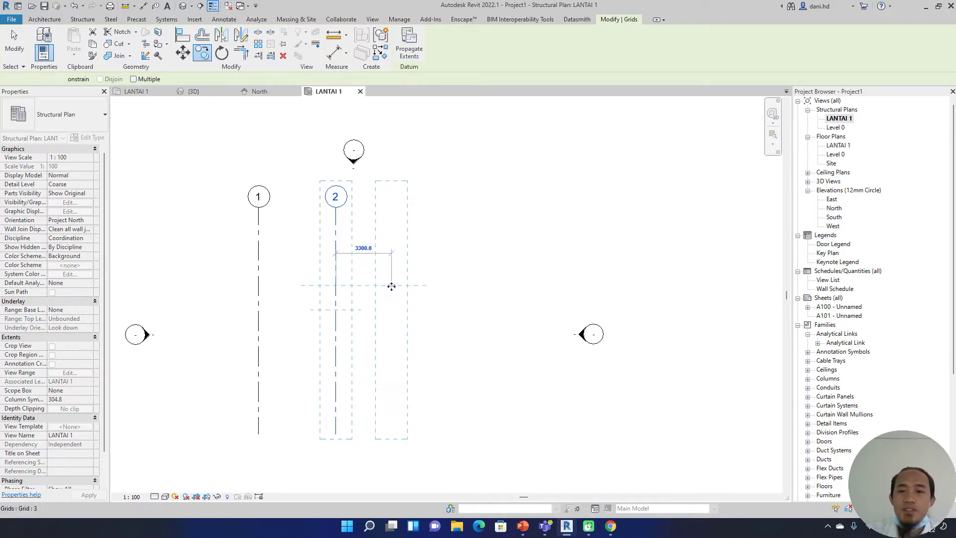
{"action": "left_click", "coordinate": [391, 286]}
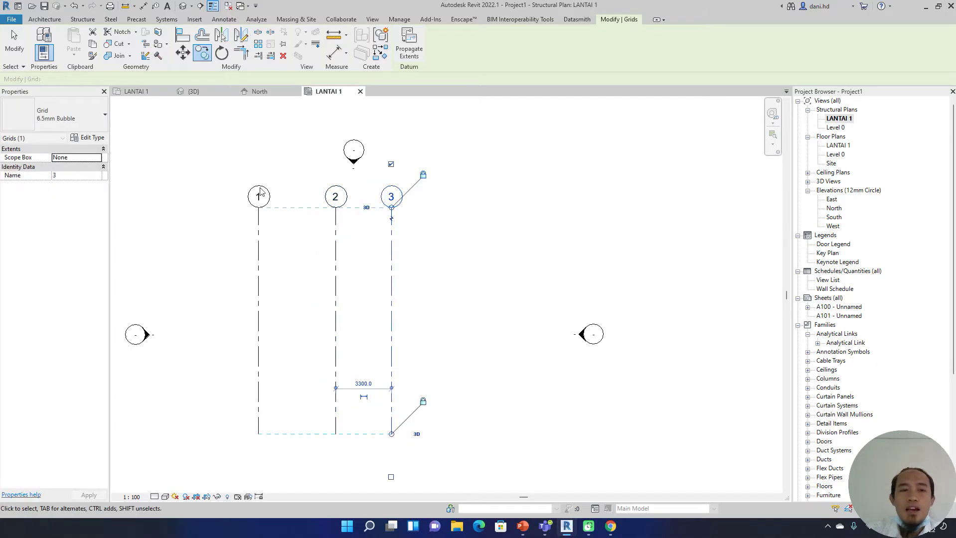
Copy grid 3 about 3200 mm to its right.
{"action": "left_click", "coordinate": [202, 53]}
{"action": "left_click", "coordinate": [392, 250]}
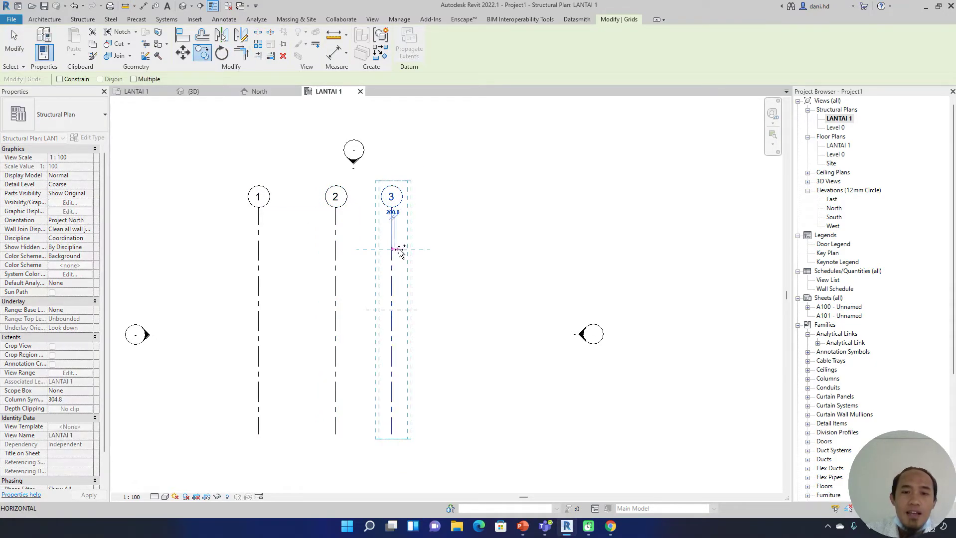
{"action": "left_click", "coordinate": [445, 250]}
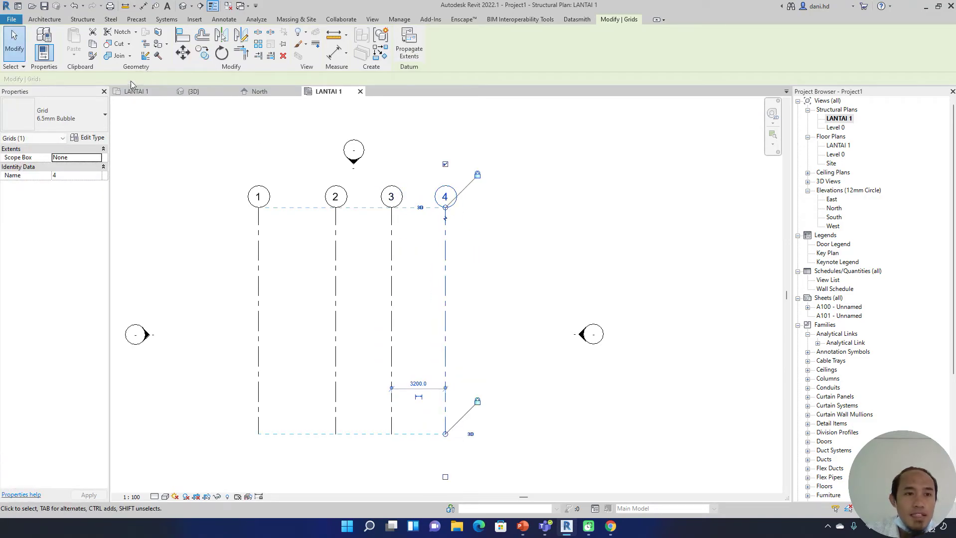
Copy grid 4 twice to the right in one Copy operation with the Multiple option on, ending before the east elevation marker.
{"action": "left_click", "coordinate": [201, 53]}
{"action": "left_click", "coordinate": [133, 78]}
{"action": "left_click", "coordinate": [446, 279]}
{"action": "left_click", "coordinate": [502, 282]}
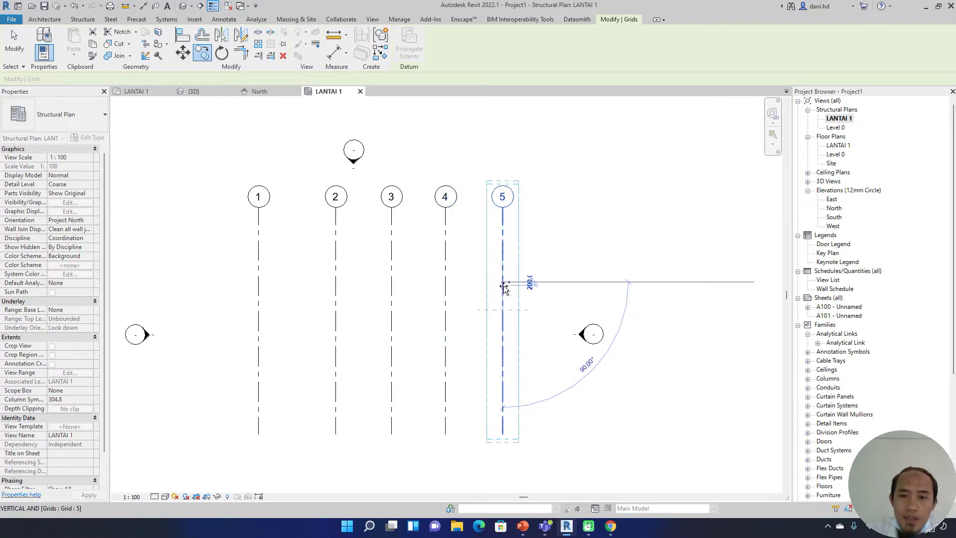
{"action": "left_click", "coordinate": [553, 282]}
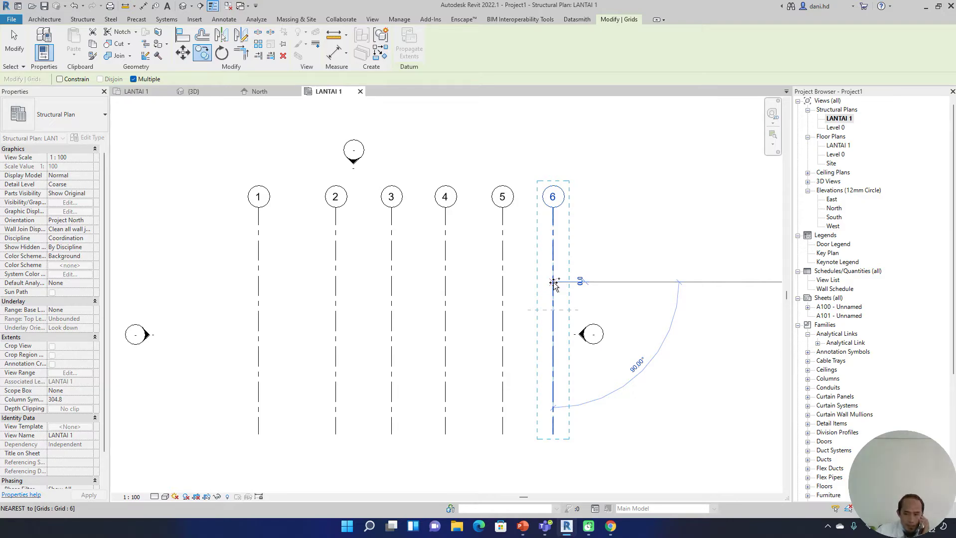
{"action": "left_click", "coordinate": [553, 282]}
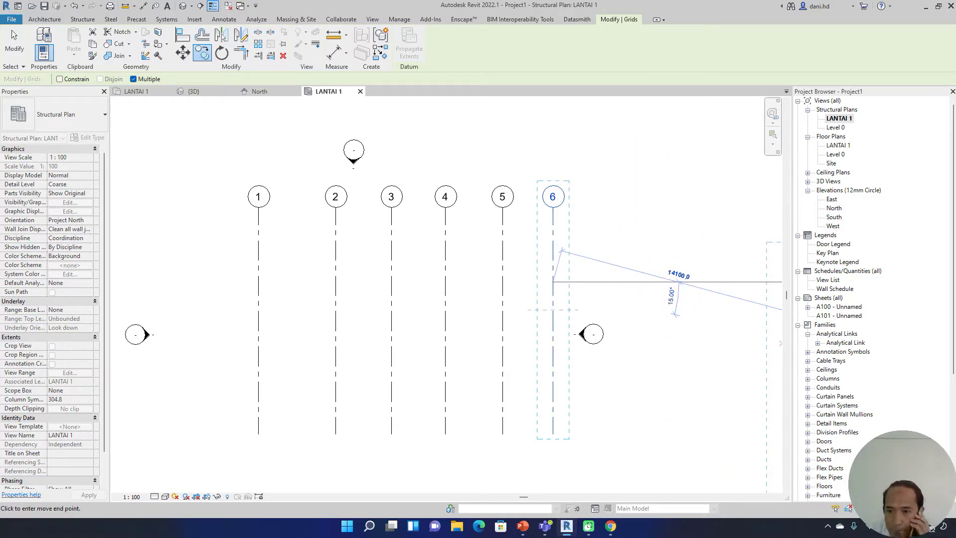
{"action": "key", "text": "Escape"}
{"action": "key", "text": "Escape"}
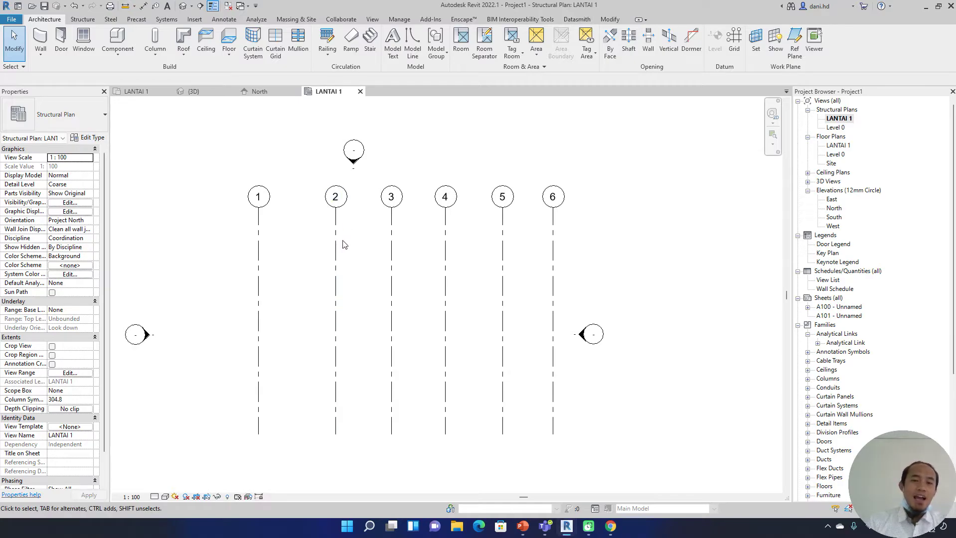
{"action": "middle_click_drag", "start_coordinate": [378, 276], "coordinate": [352, 265]}
{"action": "scroll", "coordinate": [301, 233], "scroll_direction": "down", "scroll_amount": 1}
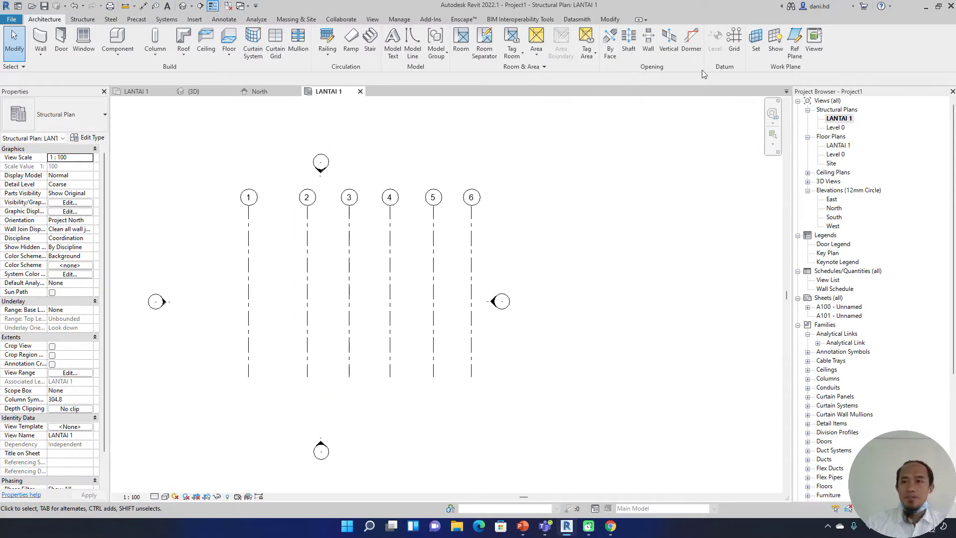
Draw a horizontal grid across grids 1 to 6 near their lower ends and name it A.
{"action": "left_click", "coordinate": [736, 49]}
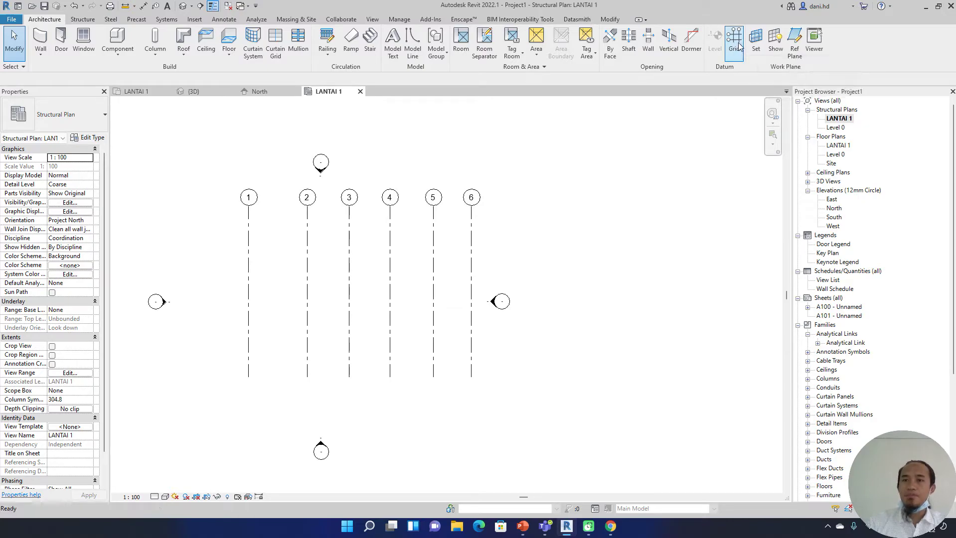
{"action": "left_click", "coordinate": [224, 357]}
{"action": "left_click", "coordinate": [527, 357]}
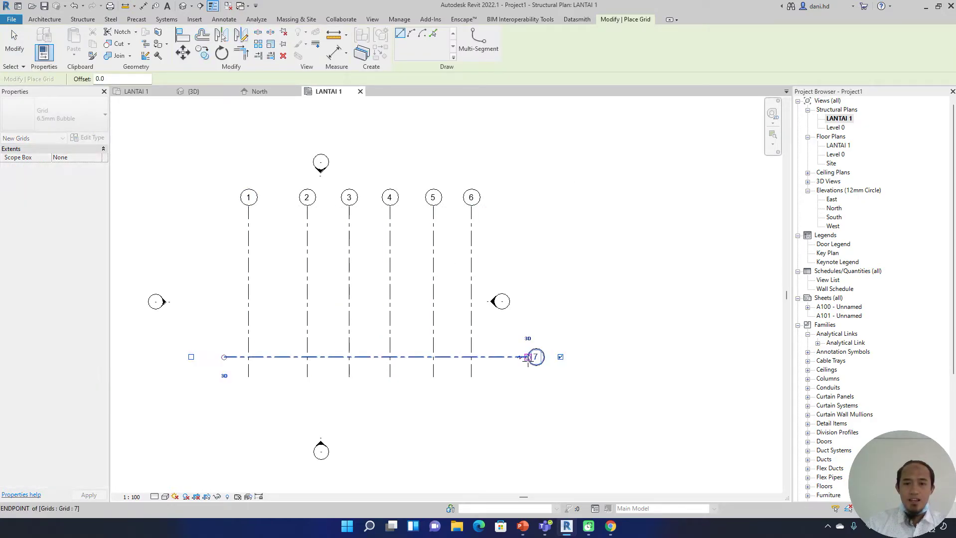
{"action": "scroll", "coordinate": [462, 225], "scroll_direction": "up", "scroll_amount": 1}
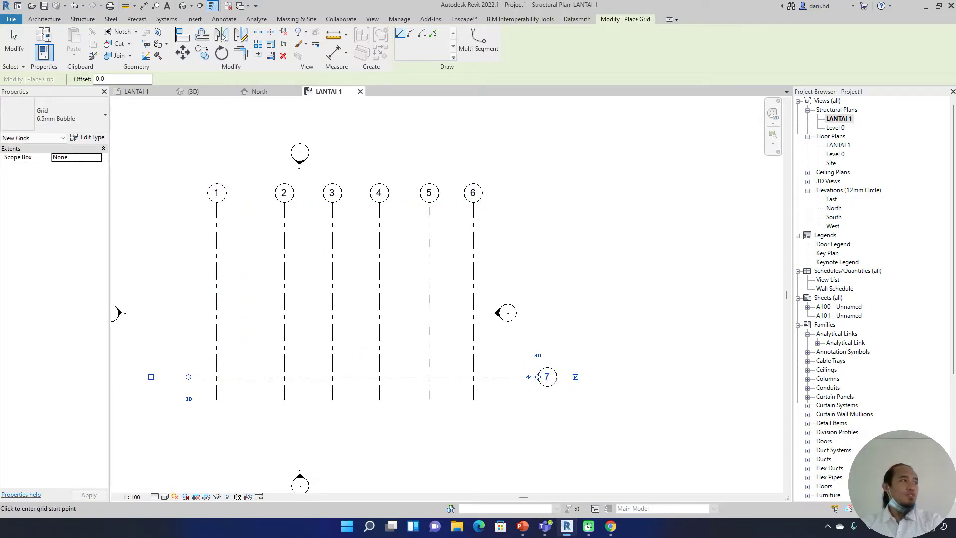
{"action": "scroll", "coordinate": [556, 384], "scroll_direction": "up", "scroll_amount": 4}
{"action": "key", "text": "Escape"}
{"action": "key", "text": "Escape"}
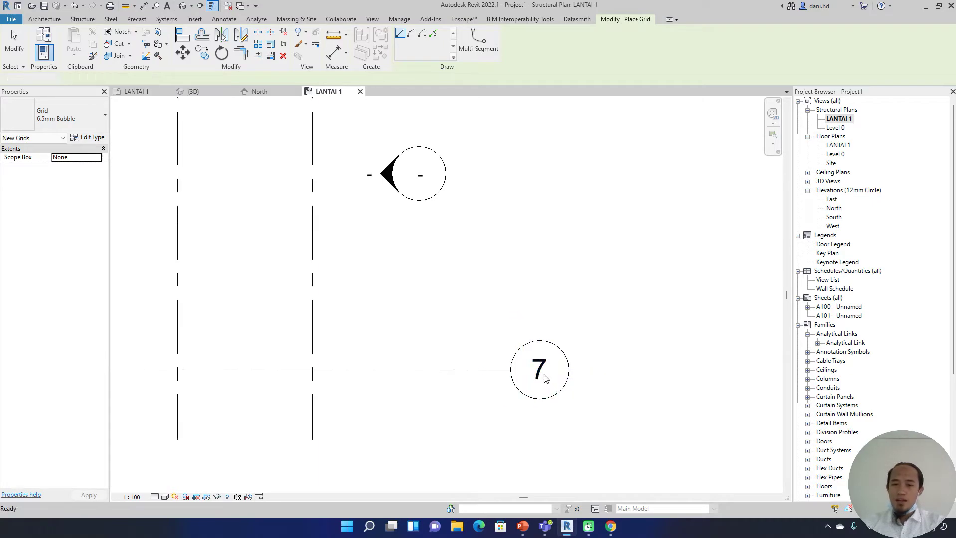
{"action": "double_click", "coordinate": [543, 378]}
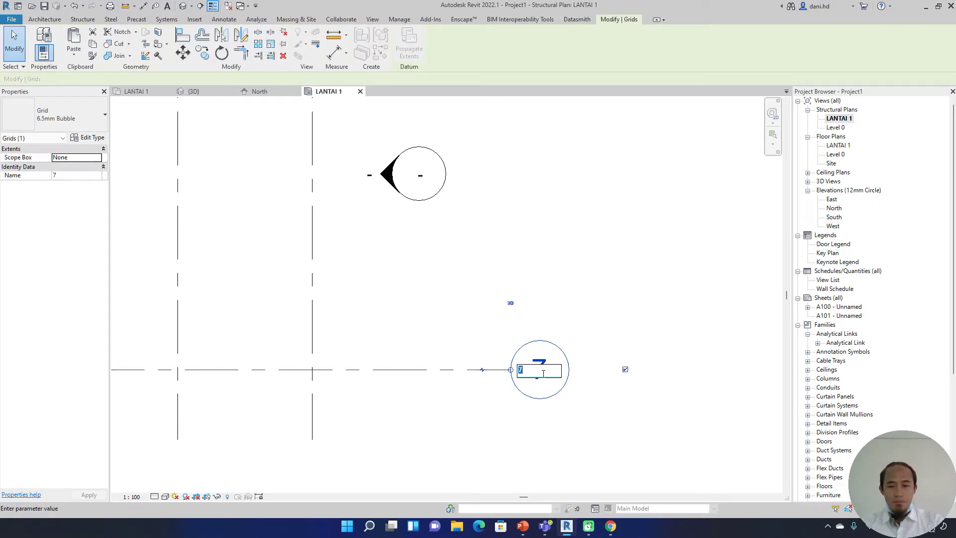
{"action": "key", "text": "Return"}
Copy grid A upward three times in one Copy operation with Multiple on, placing the last copy just below the numbered bubbles.
{"action": "scroll", "coordinate": [412, 395], "scroll_direction": "down", "scroll_amount": 1}
{"action": "middle_click_drag", "start_coordinate": [412, 395], "coordinate": [601, 405]}
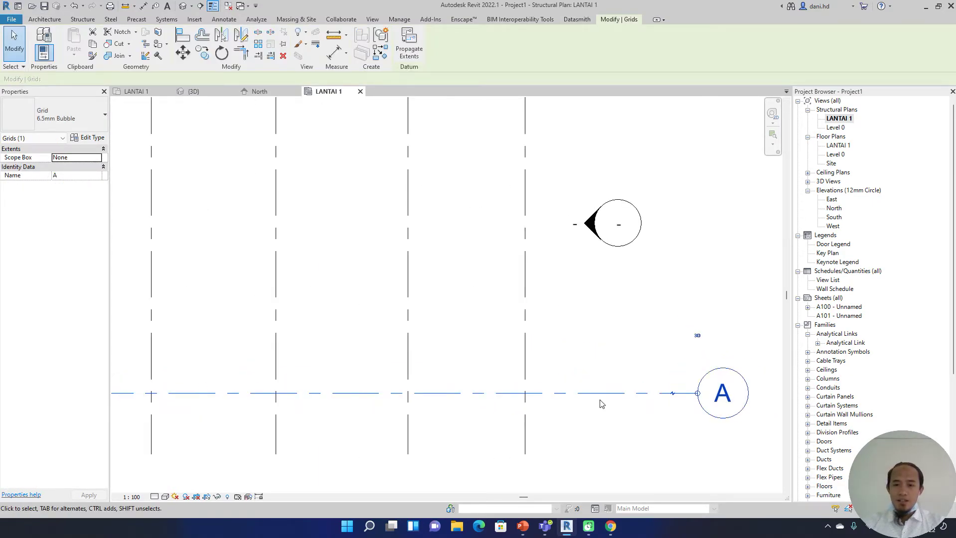
{"action": "left_click", "coordinate": [202, 52]}
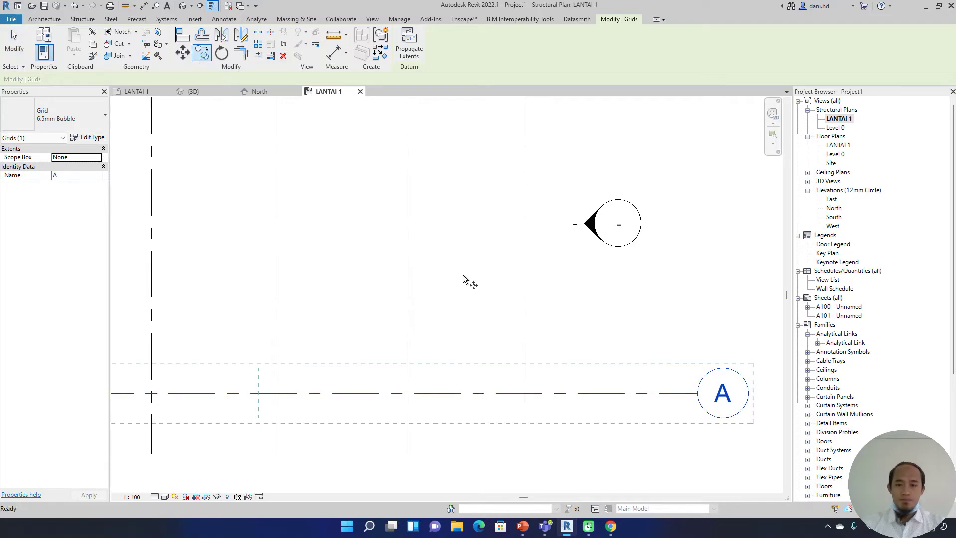
{"action": "scroll", "coordinate": [491, 434], "scroll_direction": "down", "scroll_amount": 2}
{"action": "left_click", "coordinate": [596, 412]}
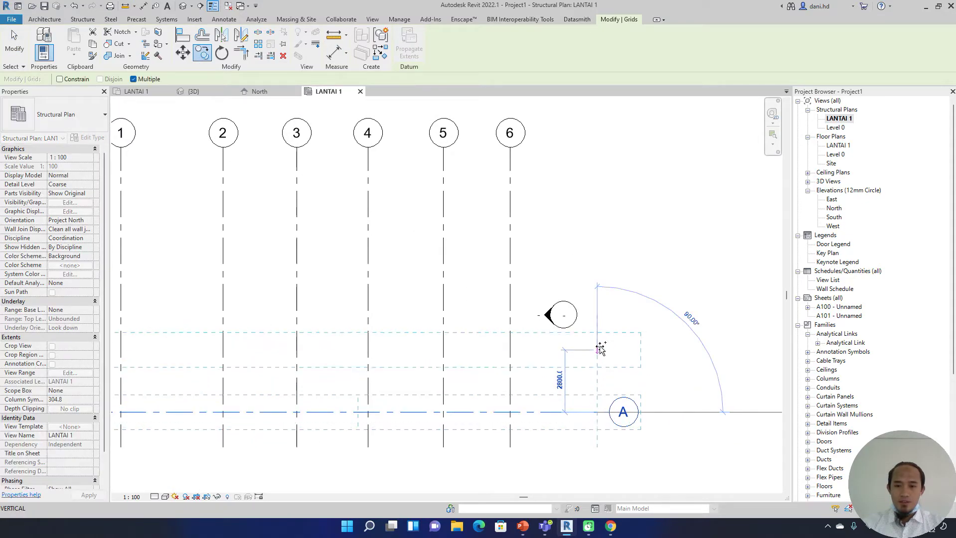
{"action": "left_click", "coordinate": [596, 343]}
{"action": "left_click", "coordinate": [596, 259]}
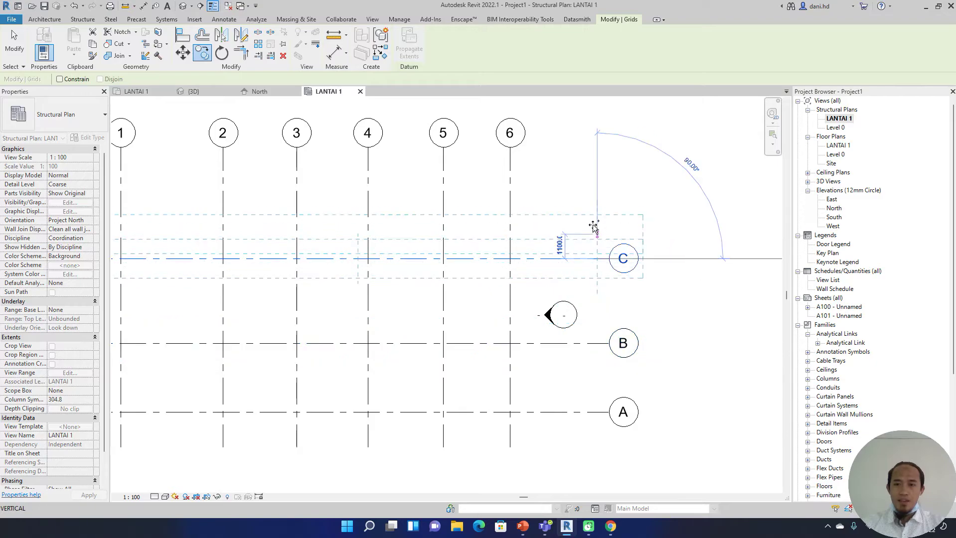
{"action": "left_click", "coordinate": [597, 178]}
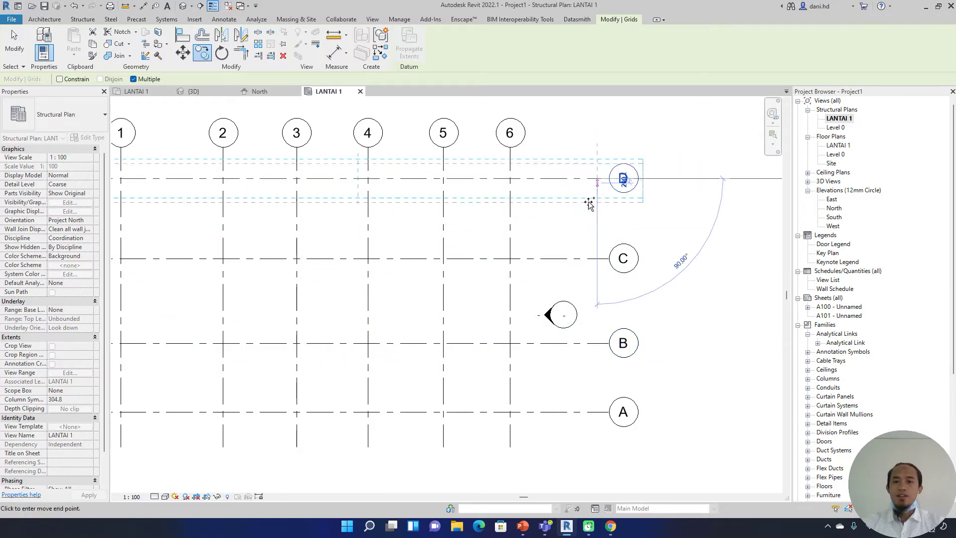
{"action": "key", "text": "Escape"}
{"action": "key", "text": "Escape"}
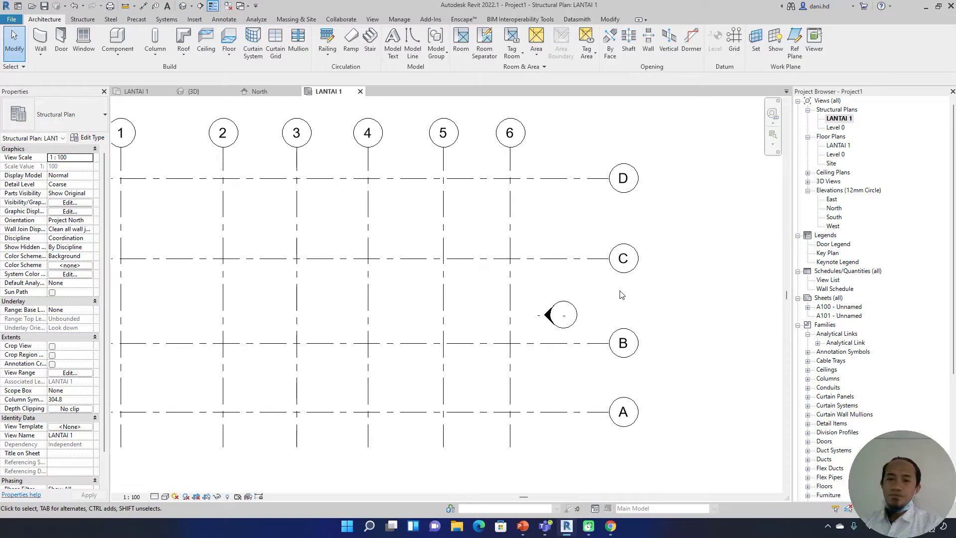
Move grid 2 by setting its spacing from grid 1 to 5000 mm.
{"action": "scroll", "coordinate": [556, 282], "scroll_direction": "down", "scroll_amount": 4}
{"action": "middle_click_drag", "start_coordinate": [435, 312], "coordinate": [558, 290]}
{"action": "scroll", "coordinate": [498, 233], "scroll_direction": "up", "scroll_amount": 1}
{"action": "scroll", "coordinate": [500, 237], "scroll_direction": "up", "scroll_amount": 1}
{"action": "middle_click_drag", "start_coordinate": [499, 236], "coordinate": [437, 246]}
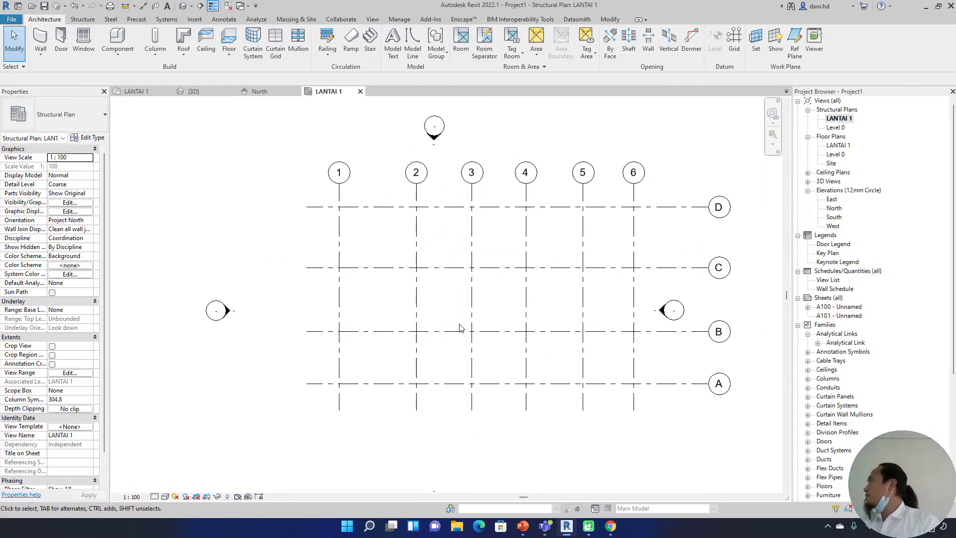
{"action": "left_click", "coordinate": [416, 231]}
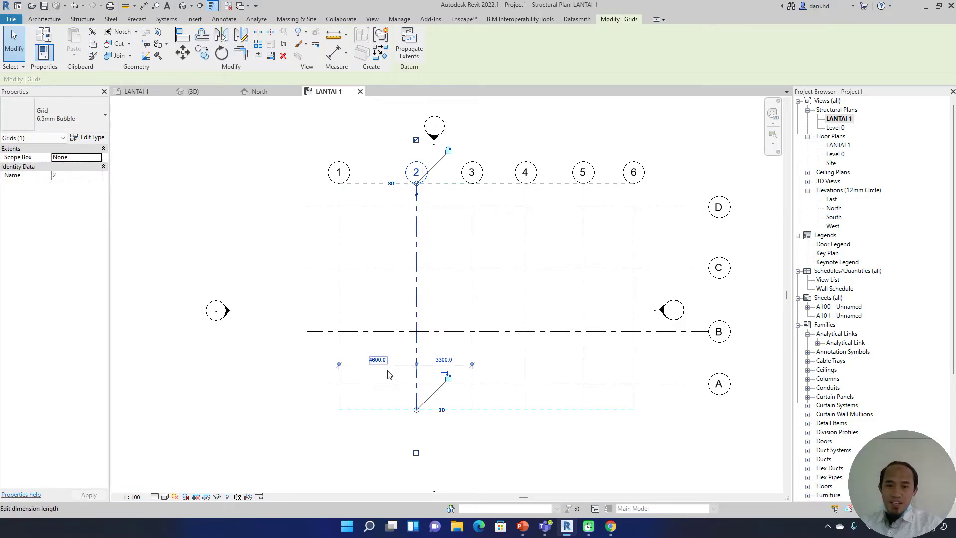
{"action": "scroll", "coordinate": [386, 369], "scroll_direction": "up", "scroll_amount": 5}
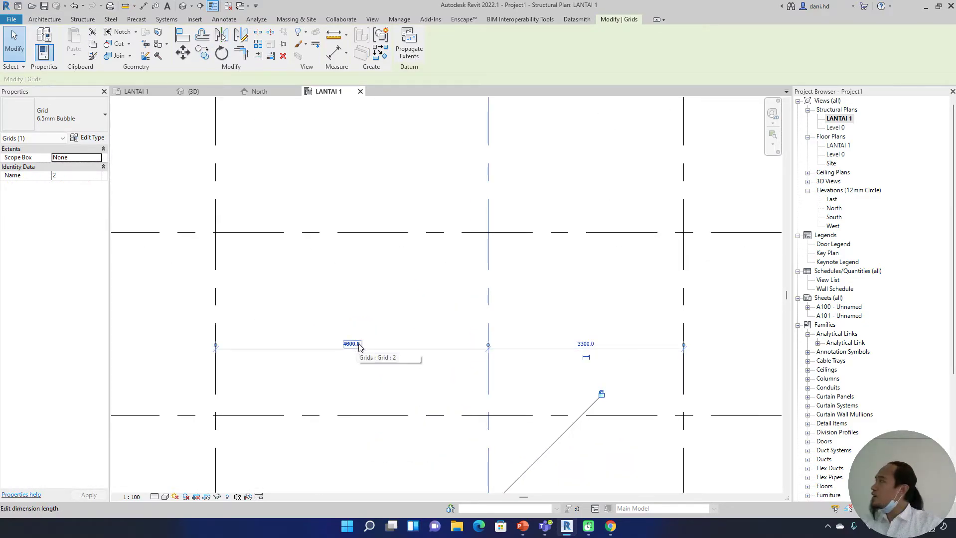
{"action": "left_click", "coordinate": [356, 345]}
{"action": "scroll", "coordinate": [349, 363], "scroll_direction": "up", "scroll_amount": 3}
{"action": "scroll", "coordinate": [356, 361], "scroll_direction": "up", "scroll_amount": 2}
{"action": "scroll", "coordinate": [405, 361], "scroll_direction": "down", "scroll_amount": 6}
{"action": "type", "text": "5000"}
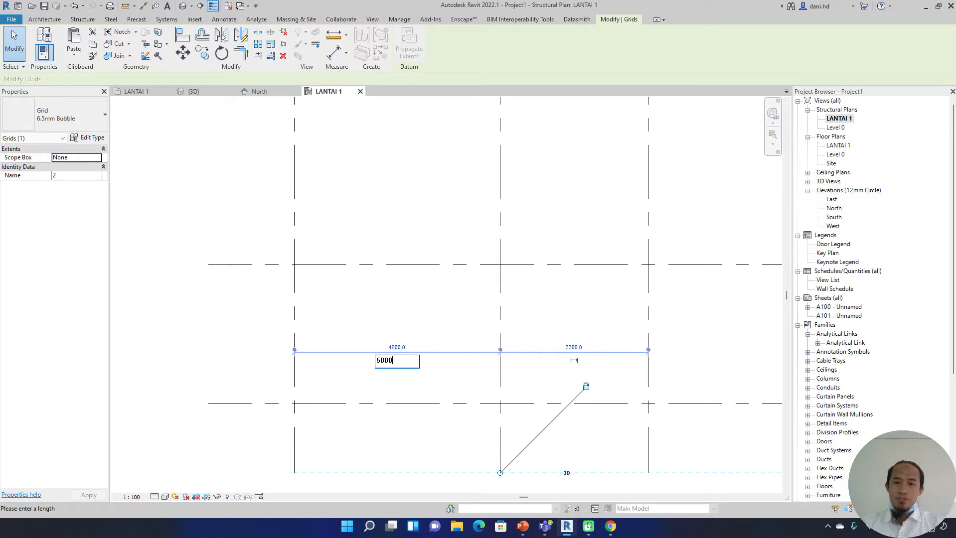
{"action": "key", "text": "Return"}
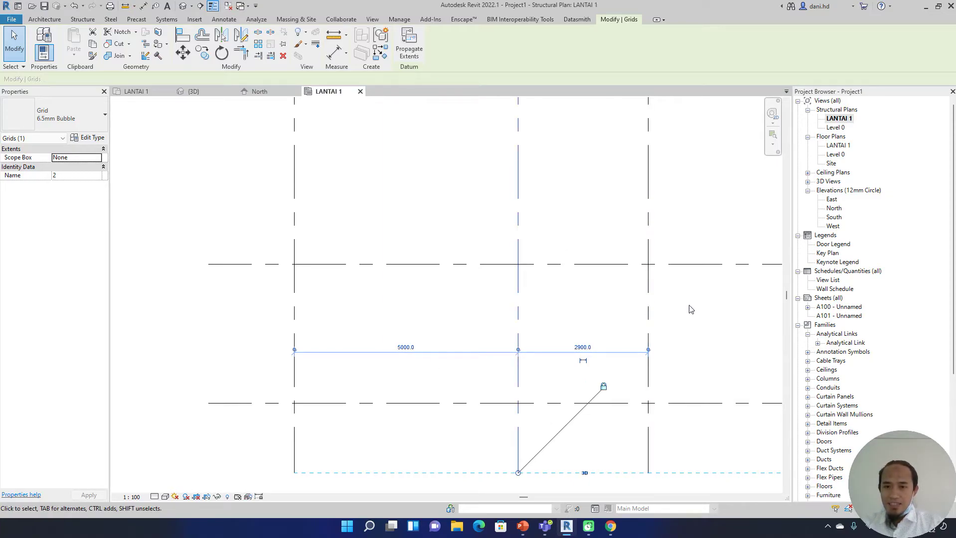
{"action": "middle_click_drag", "start_coordinate": [581, 321], "coordinate": [485, 308]}
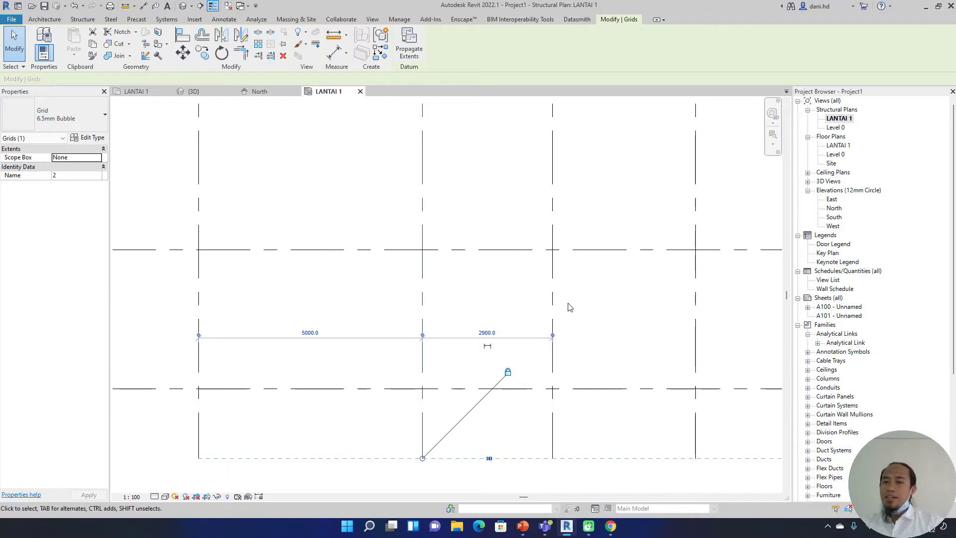
{"action": "scroll", "coordinate": [436, 327], "scroll_direction": "up", "scroll_amount": 1}
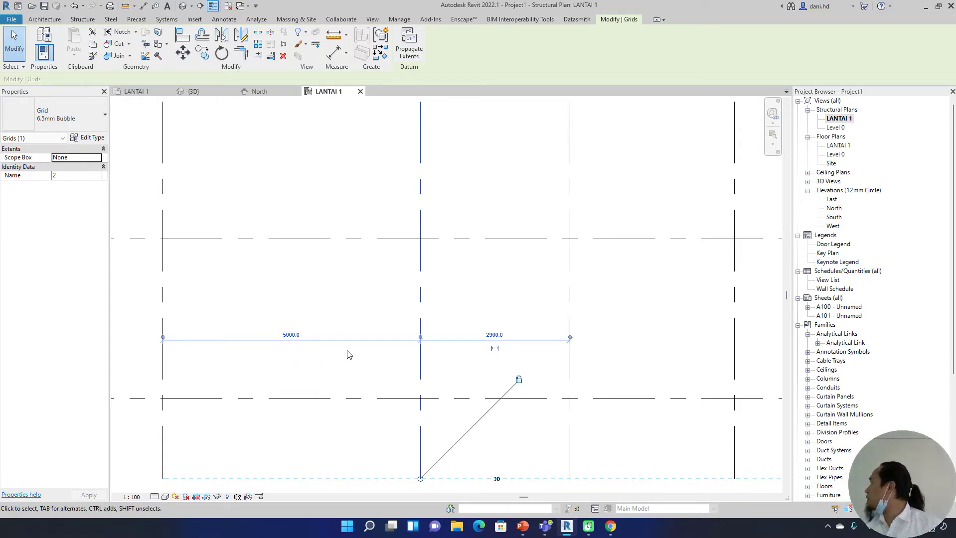
{"action": "left_click", "coordinate": [604, 327]}
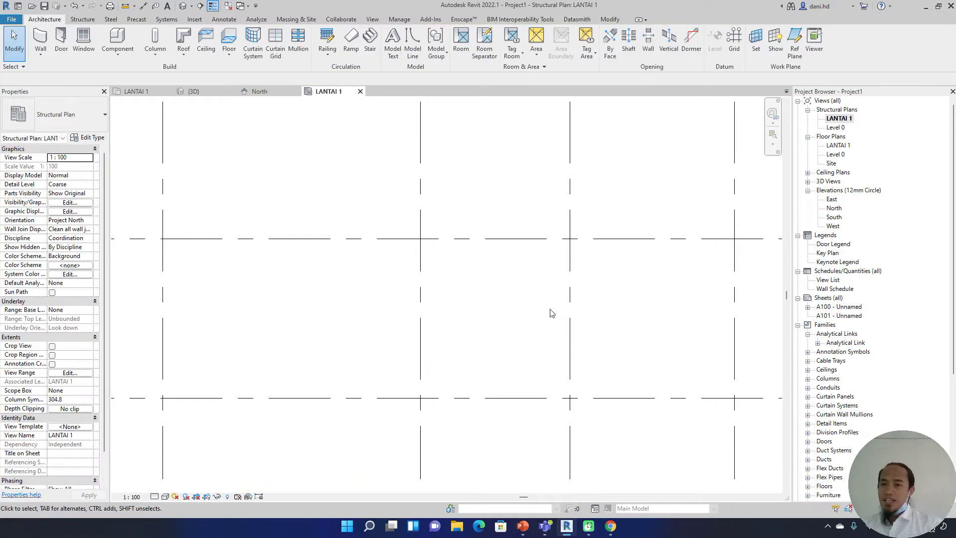
Move grid 3 by setting its spacing to grid 4 to 3000 mm.
{"action": "scroll", "coordinate": [552, 312], "scroll_direction": "down", "scroll_amount": 5}
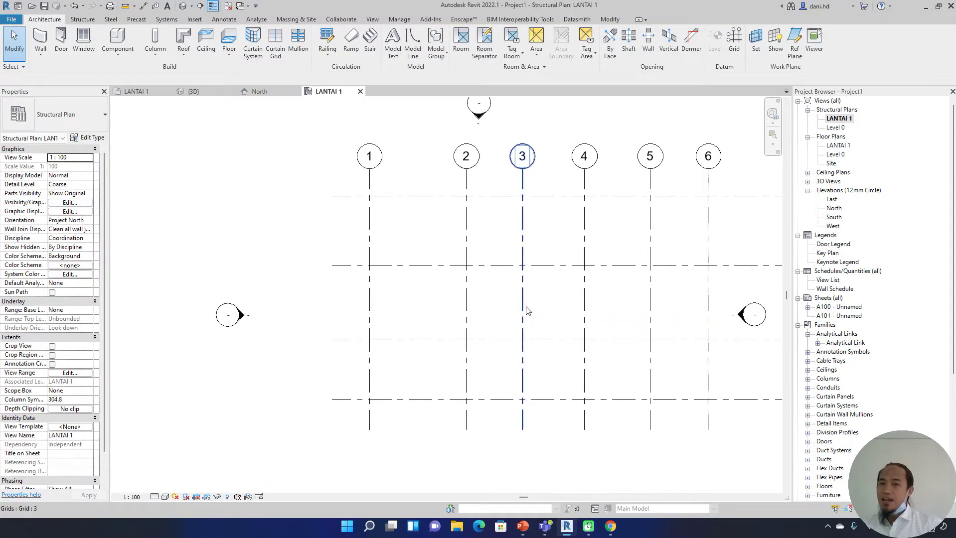
{"action": "scroll", "coordinate": [527, 311], "scroll_direction": "up", "scroll_amount": 1}
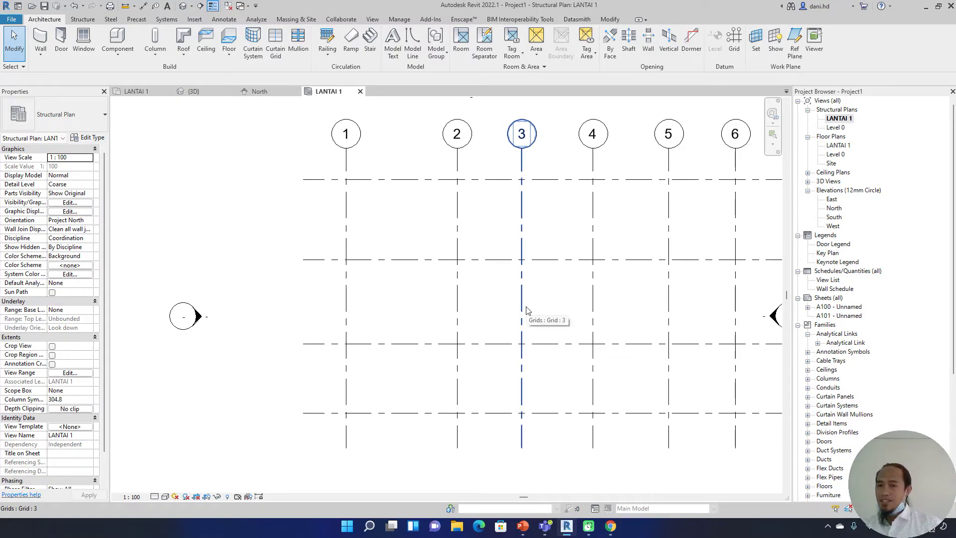
{"action": "left_click", "coordinate": [528, 311]}
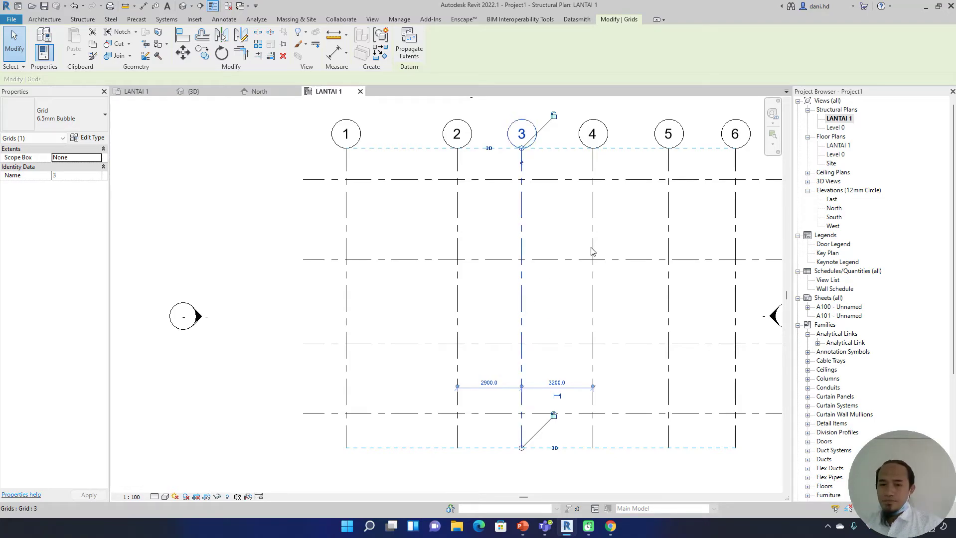
{"action": "scroll", "coordinate": [550, 382], "scroll_direction": "up", "scroll_amount": 4}
{"action": "scroll", "coordinate": [569, 392], "scroll_direction": "up", "scroll_amount": 1}
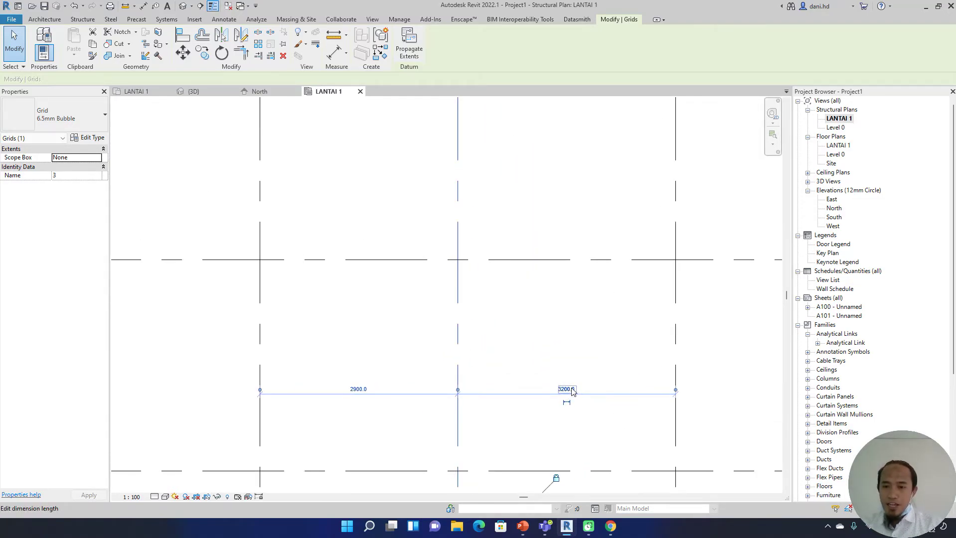
{"action": "left_click", "coordinate": [570, 389]}
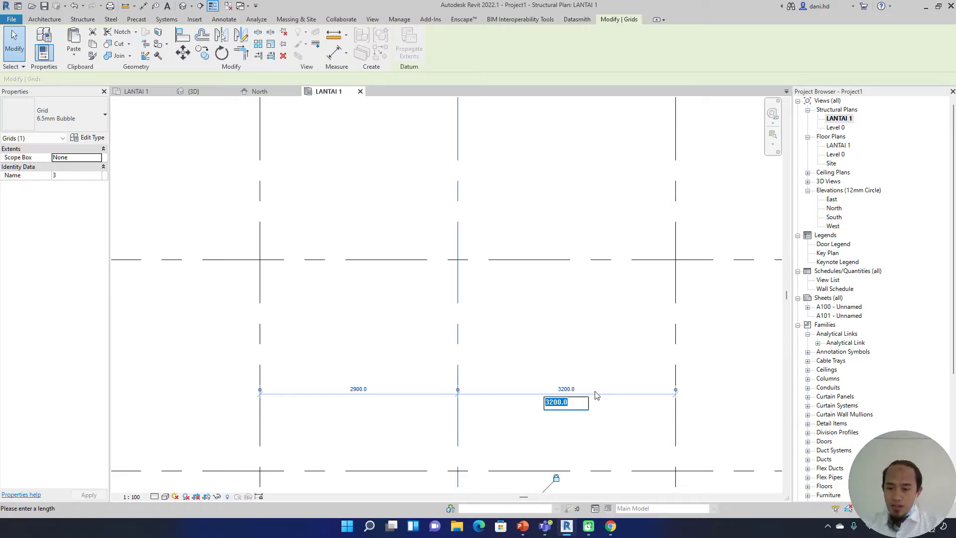
{"action": "type", "text": "3"}
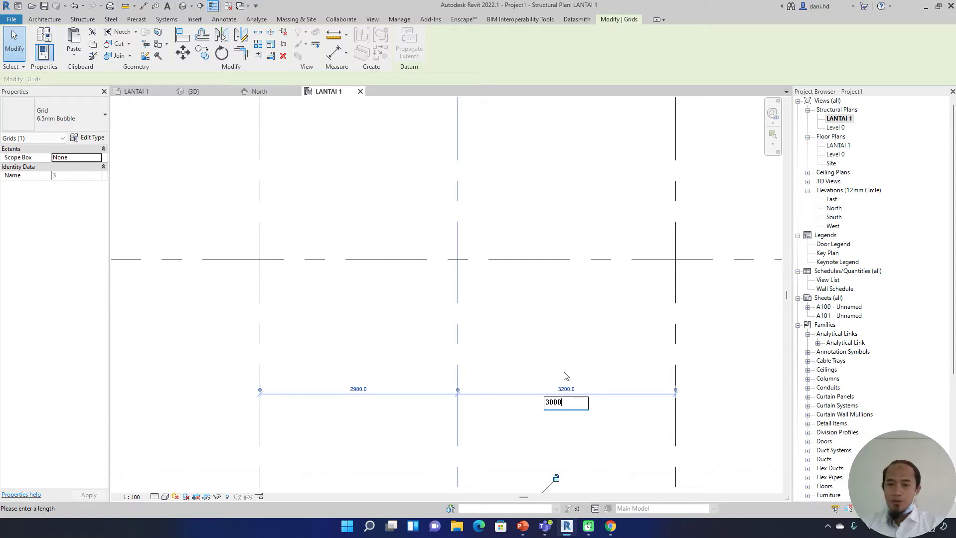
{"action": "key", "text": "Return"}
Set the spacing between grids 2 and 3 to 3000 mm by moving grid 3.
{"action": "left_click", "coordinate": [366, 389]}
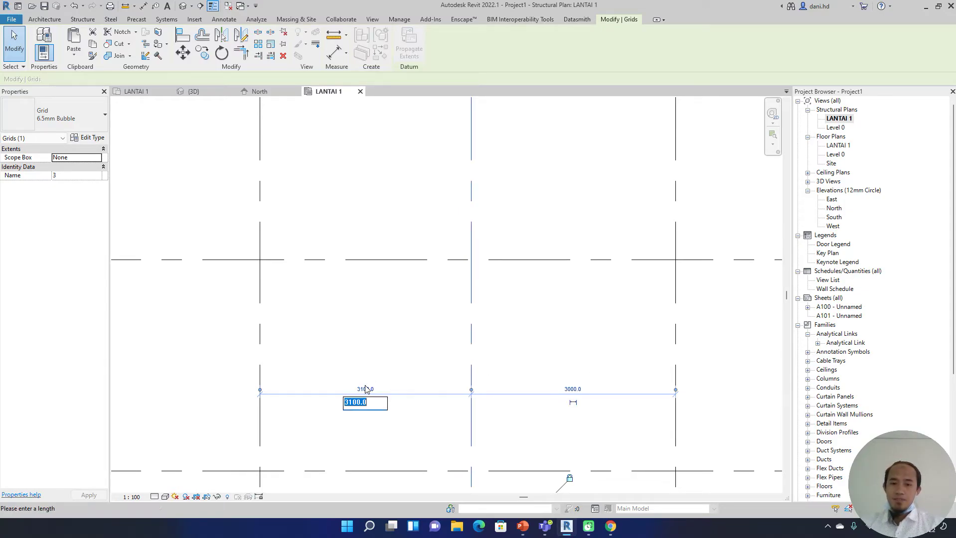
{"action": "type", "text": "3"}
{"action": "key", "text": "Return"}
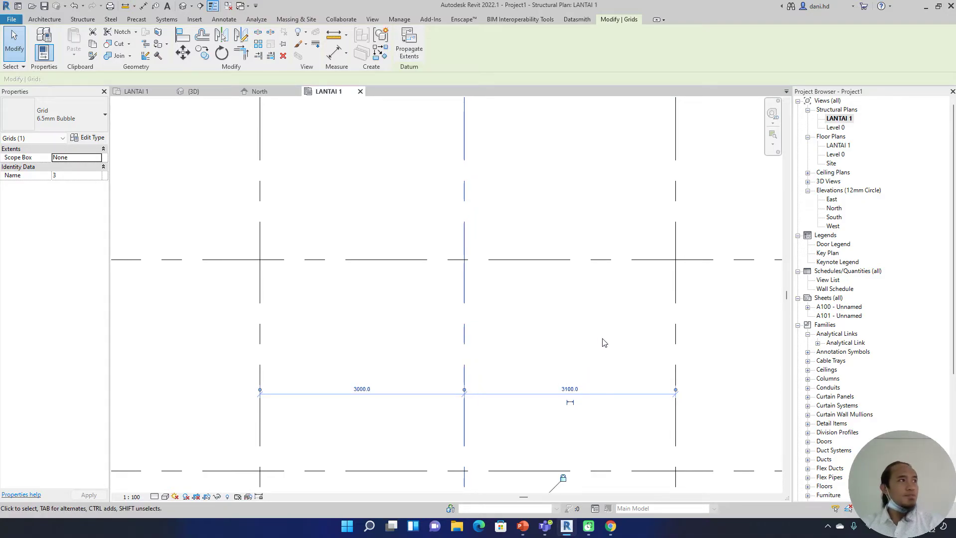
{"action": "left_click", "coordinate": [601, 337]}
Move grid 4 by setting its spacing from grid 3 to 4000 mm.
{"action": "scroll", "coordinate": [602, 339], "scroll_direction": "down", "scroll_amount": 2}
{"action": "middle_click_drag", "start_coordinate": [604, 341], "coordinate": [531, 300]}
{"action": "scroll", "coordinate": [530, 306], "scroll_direction": "down", "scroll_amount": 2}
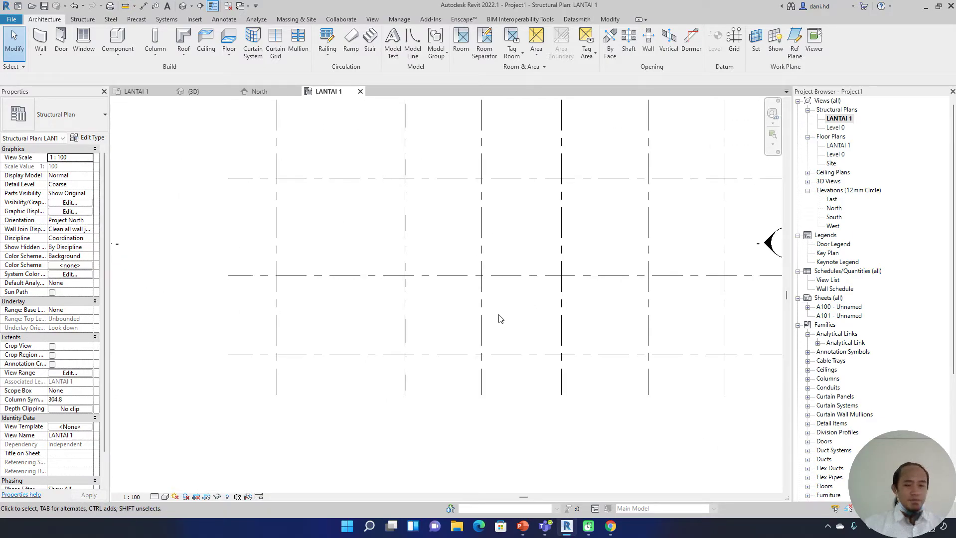
{"action": "left_click", "coordinate": [482, 309]}
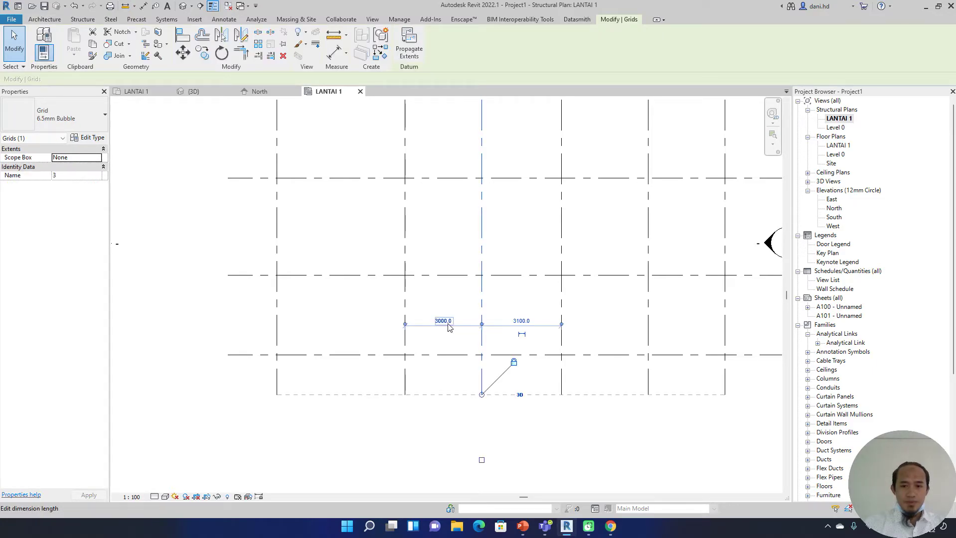
{"action": "scroll", "coordinate": [529, 329], "scroll_direction": "up", "scroll_amount": 2}
{"action": "left_click", "coordinate": [587, 302]}
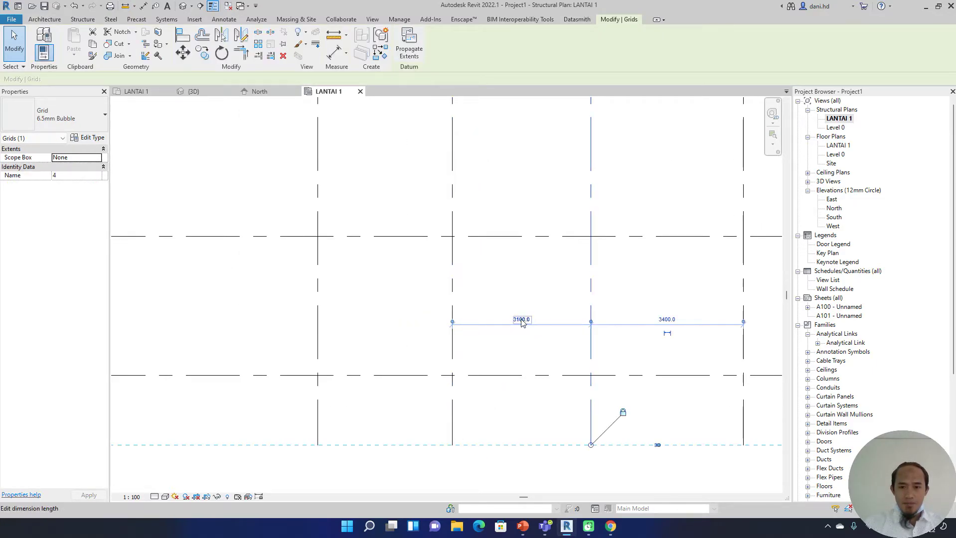
{"action": "left_click", "coordinate": [522, 320]}
{"action": "type", "text": "4"}
{"action": "key", "text": "Return"}
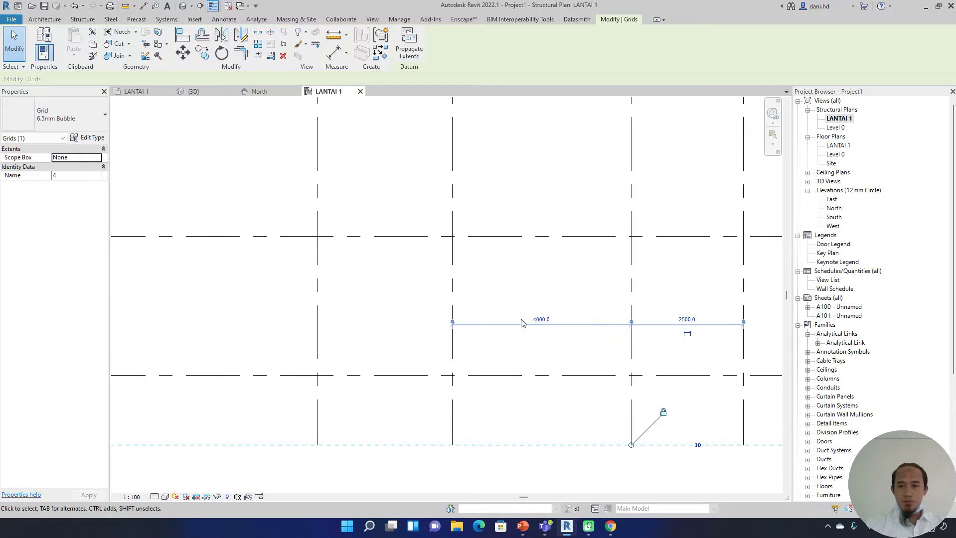
Move grid 5 by setting its spacing from grid 4 to 4000 mm.
{"action": "middle_click_drag", "start_coordinate": [600, 320], "coordinate": [406, 338]}
{"action": "left_click", "coordinate": [549, 311]}
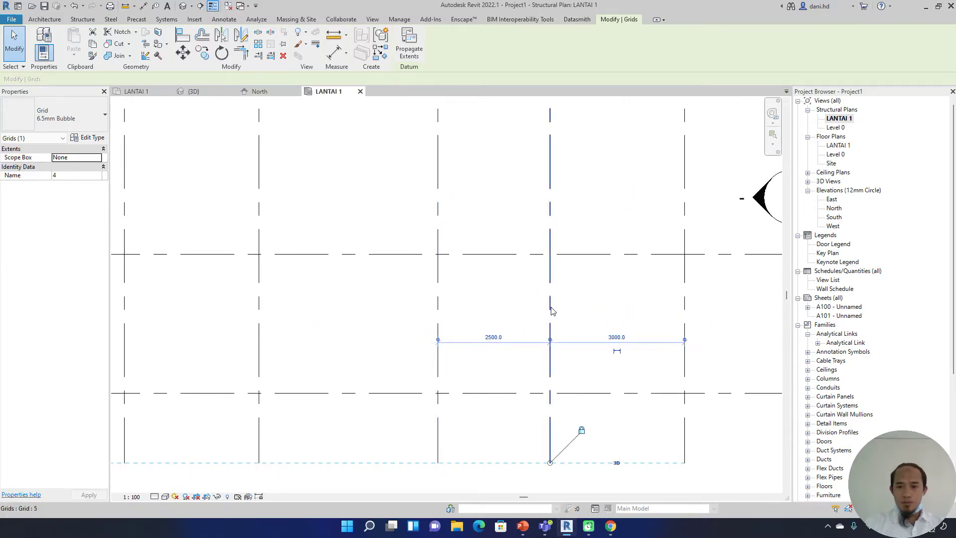
{"action": "left_click", "coordinate": [497, 339]}
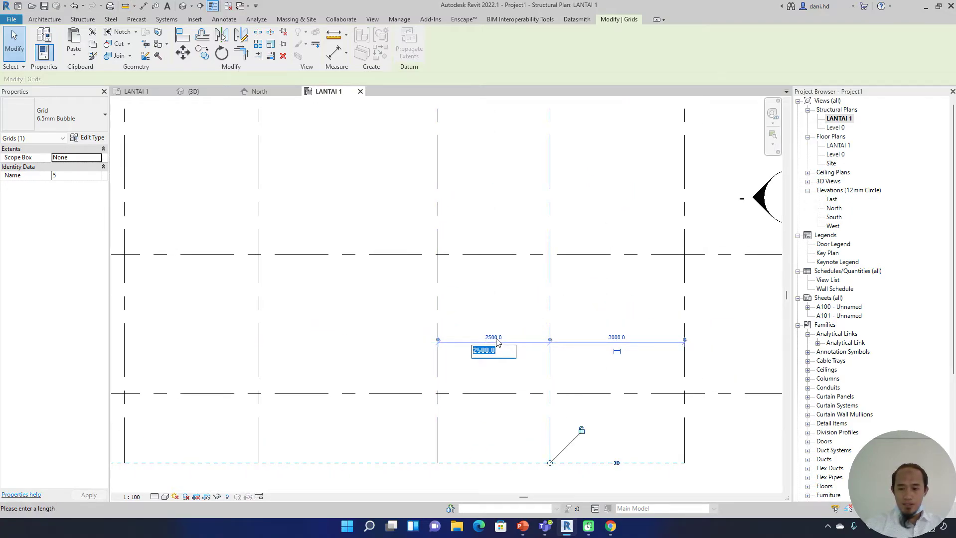
{"action": "type", "text": "4000"}
{"action": "key", "text": "Return"}
Move grid 6 by setting its spacing from grid 5 to 5000 mm.
{"action": "scroll", "coordinate": [494, 337], "scroll_direction": "down", "scroll_amount": 1}
{"action": "middle_click_drag", "start_coordinate": [495, 337], "coordinate": [393, 363]}
{"action": "scroll", "coordinate": [418, 365], "scroll_direction": "down", "scroll_amount": 1}
{"action": "left_click", "coordinate": [440, 329]}
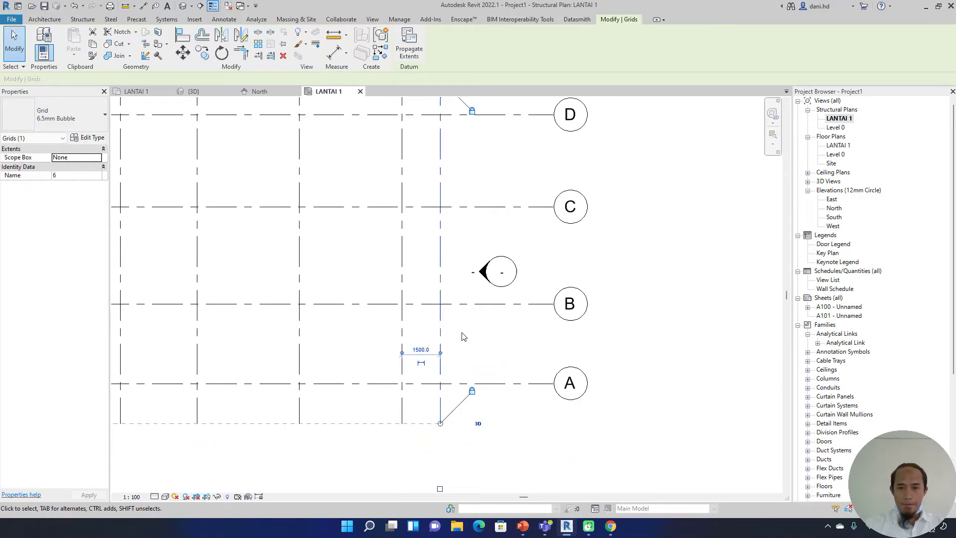
{"action": "left_click", "coordinate": [421, 350]}
{"action": "scroll", "coordinate": [423, 355], "scroll_direction": "up", "scroll_amount": 2}
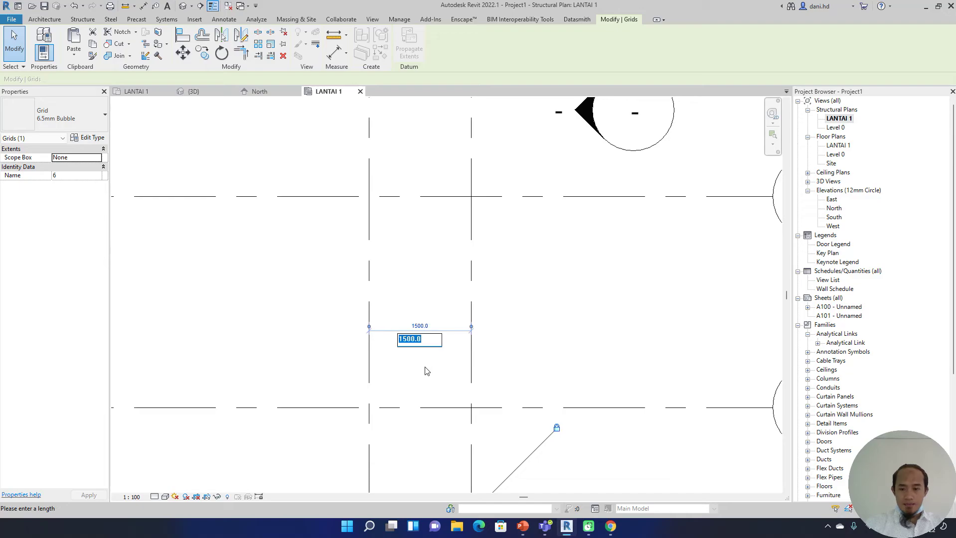
{"action": "type", "text": "50"}
{"action": "key", "text": "Return"}
{"action": "scroll", "coordinate": [444, 247], "scroll_direction": "down", "scroll_amount": 5}
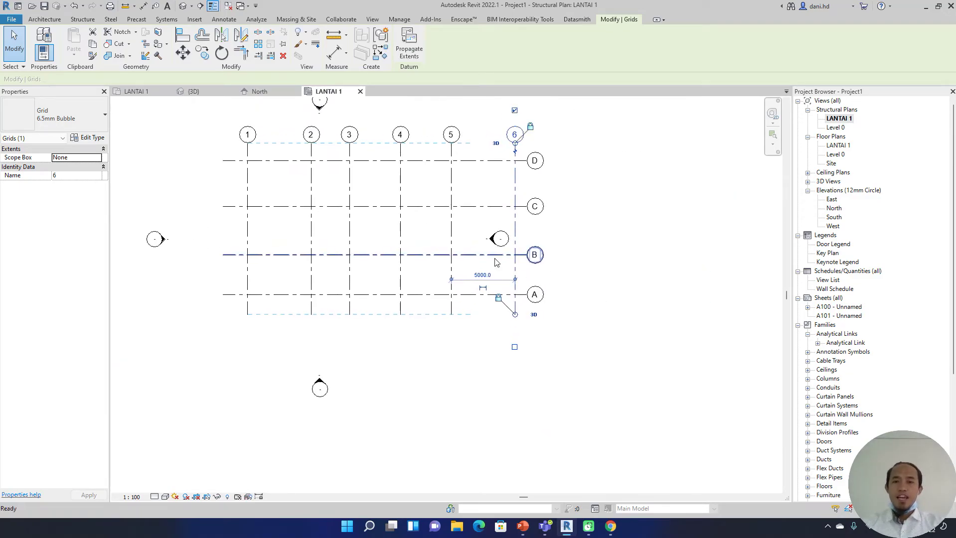
{"action": "key", "text": "Escape"}
Filter the plan selection down to grids only and move them all together, using the grid A–1 intersection as base point, to between the elevation markers.
{"action": "middle_click_drag", "start_coordinate": [518, 228], "coordinate": [642, 223]}
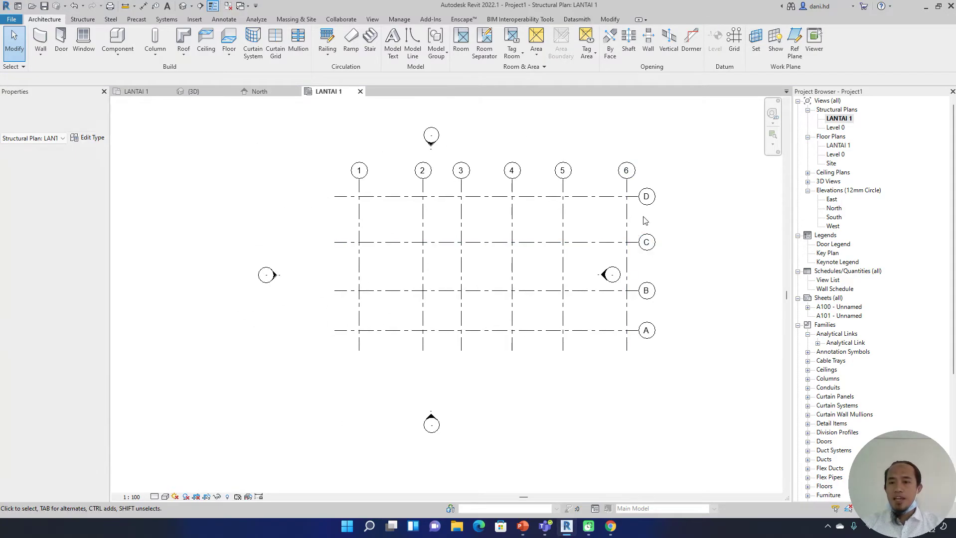
{"action": "left_click_drag", "start_coordinate": [696, 164], "coordinate": [329, 339]}
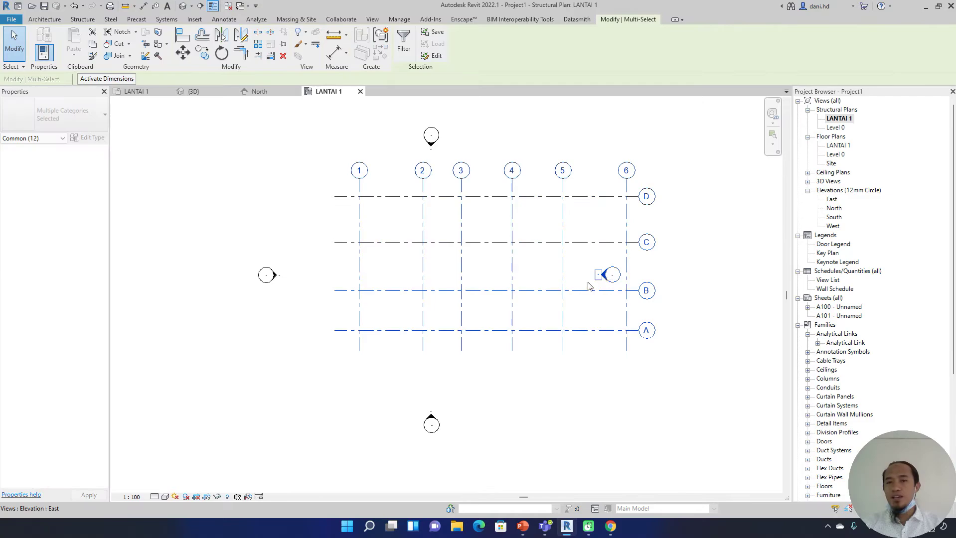
{"action": "left_click", "coordinate": [404, 48]}
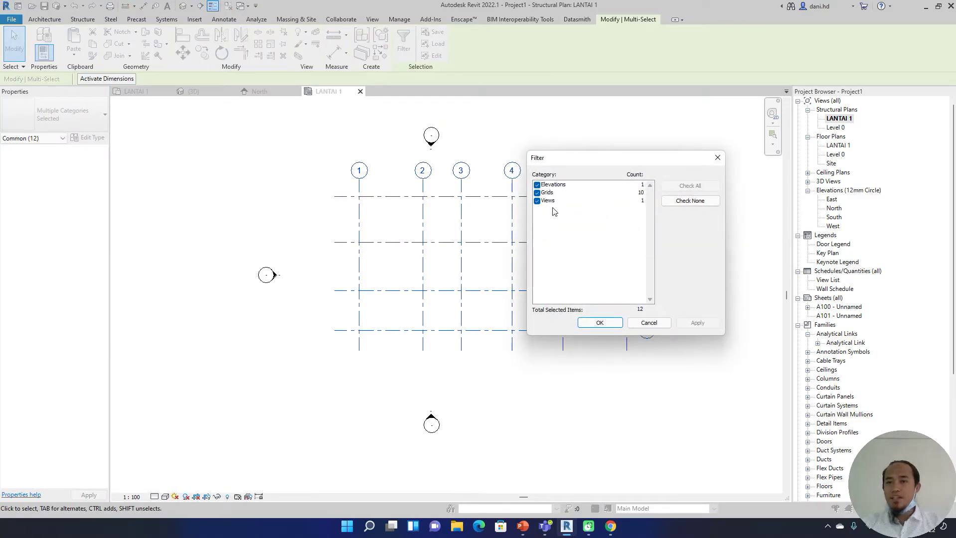
{"action": "left_click", "coordinate": [699, 204]}
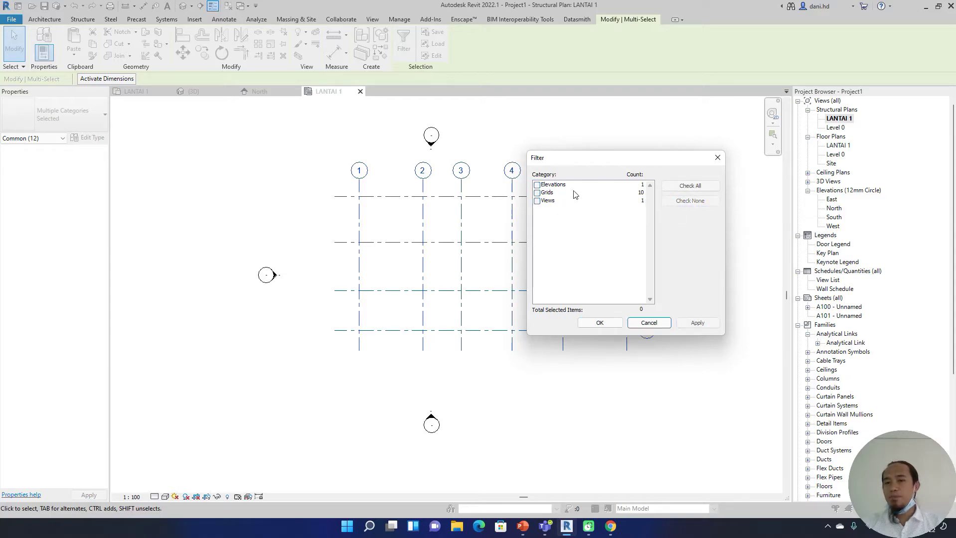
{"action": "left_click", "coordinate": [537, 192]}
{"action": "left_click", "coordinate": [610, 323]}
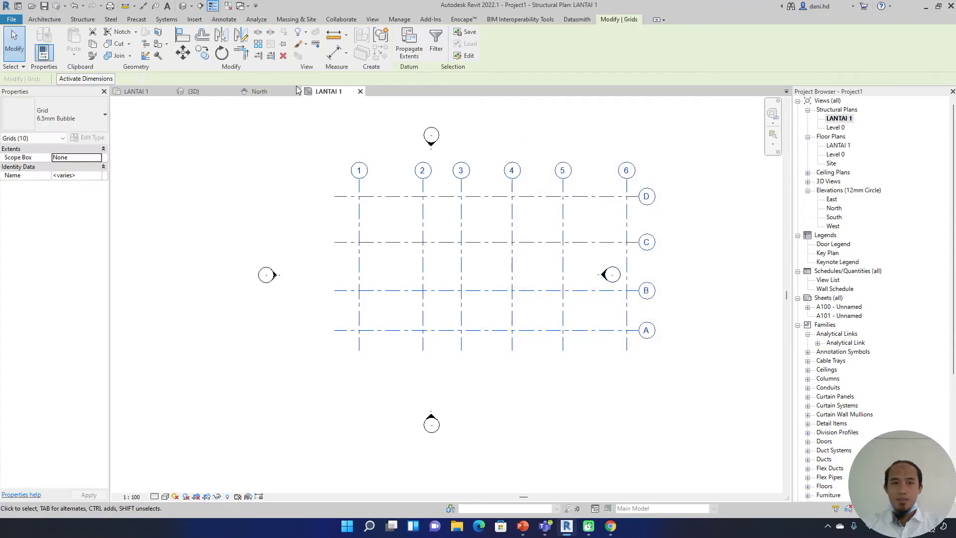
{"action": "key", "text": "m"}
{"action": "key", "text": "v"}
{"action": "left_click", "coordinate": [358, 330]}
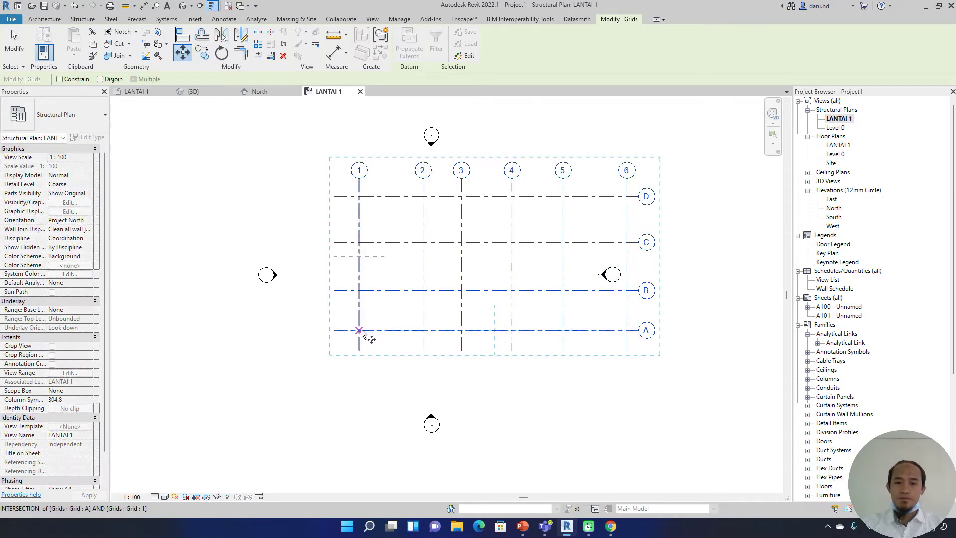
{"action": "left_click", "coordinate": [316, 351]}
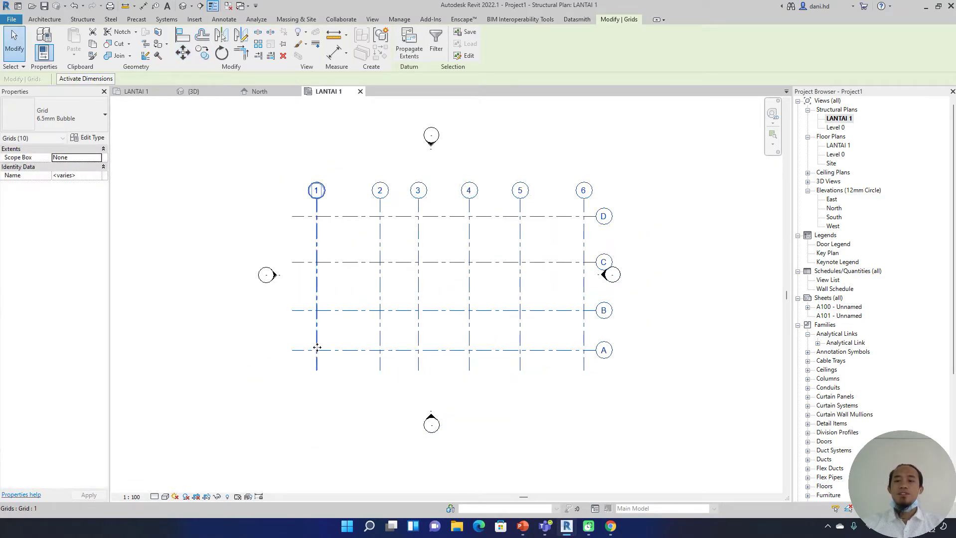
{"action": "left_click", "coordinate": [639, 329]}
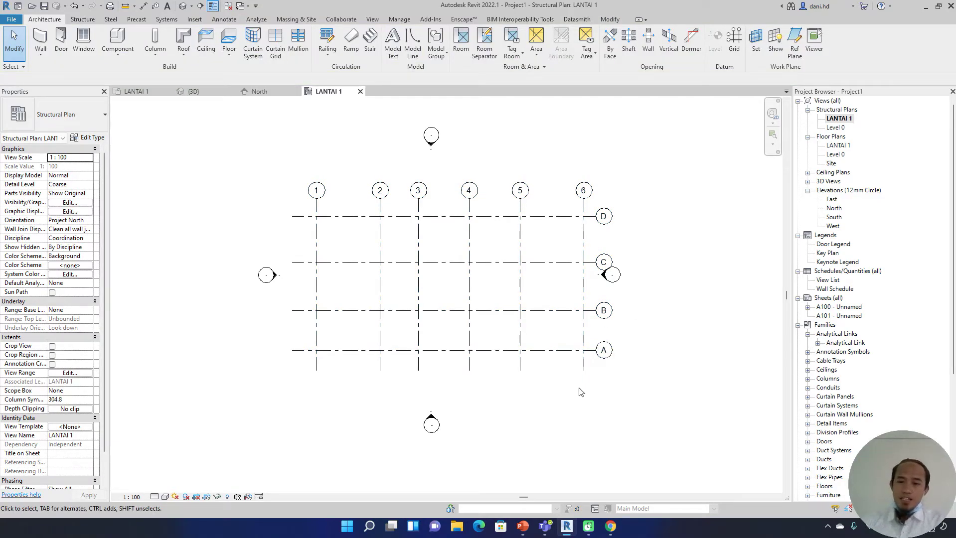
Move grid B by setting its spacing from grid A to 4000 mm.
{"action": "scroll", "coordinate": [578, 344], "scroll_direction": "up", "scroll_amount": 3}
{"action": "left_click", "coordinate": [541, 287]}
{"action": "middle_click_drag", "start_coordinate": [182, 333], "coordinate": [412, 315]}
{"action": "left_click", "coordinate": [416, 299]}
{"action": "type", "text": "4"}
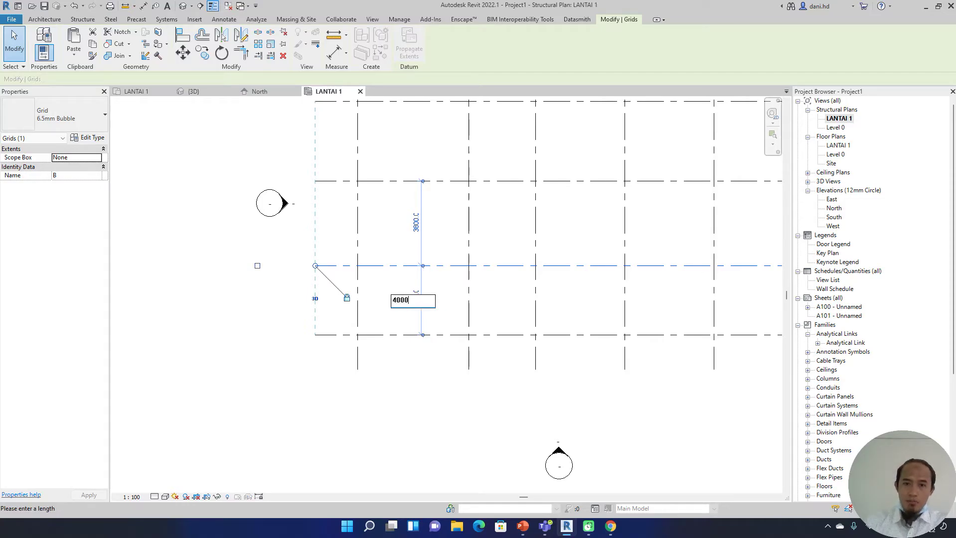
{"action": "type", "text": "000"}
{"action": "key", "text": "Return"}
Move grid C by setting its spacing from grid B to 4000 mm.
{"action": "left_click", "coordinate": [498, 181]}
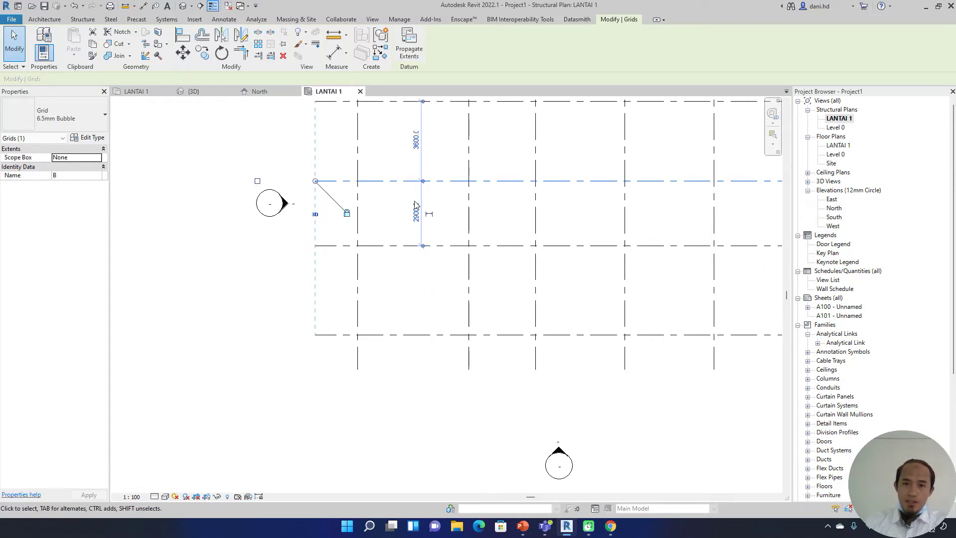
{"action": "left_click", "coordinate": [416, 209]}
{"action": "type", "text": "4000"}
{"action": "key", "text": "Return"}
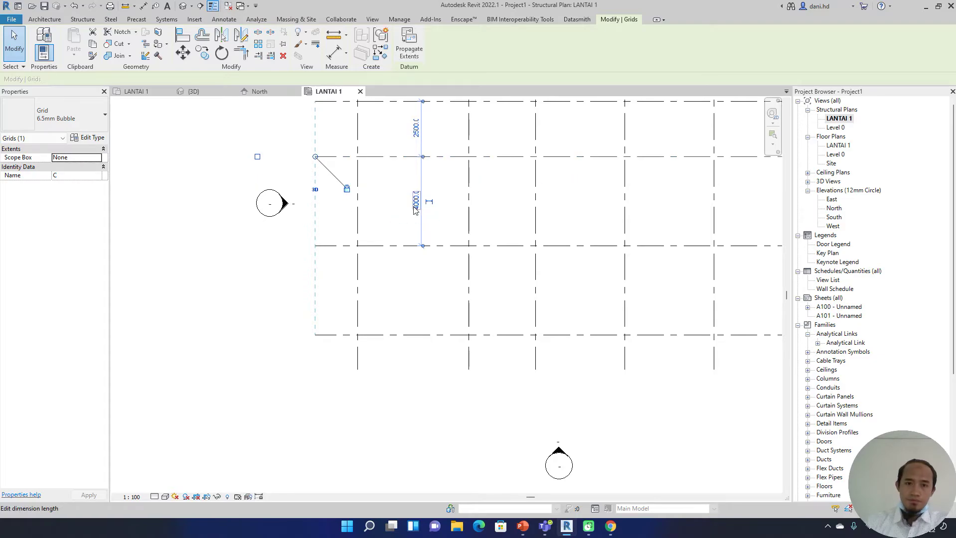
Move grid D by setting its spacing from grid C to 4000 mm.
{"action": "middle_click_drag", "start_coordinate": [500, 199], "coordinate": [458, 322]}
{"action": "left_click", "coordinate": [461, 232]}
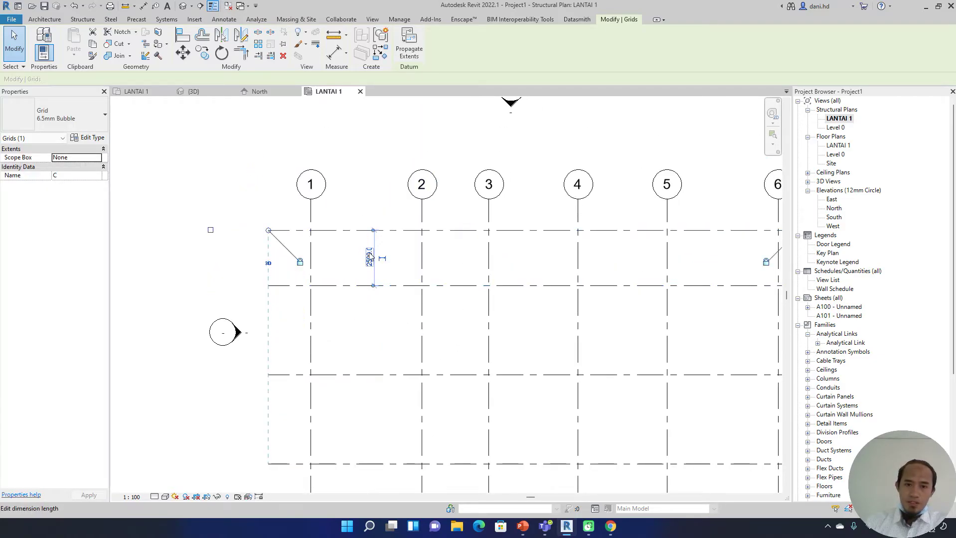
{"action": "left_click", "coordinate": [369, 257]}
{"action": "type", "text": "4"}
{"action": "key", "text": "Return"}
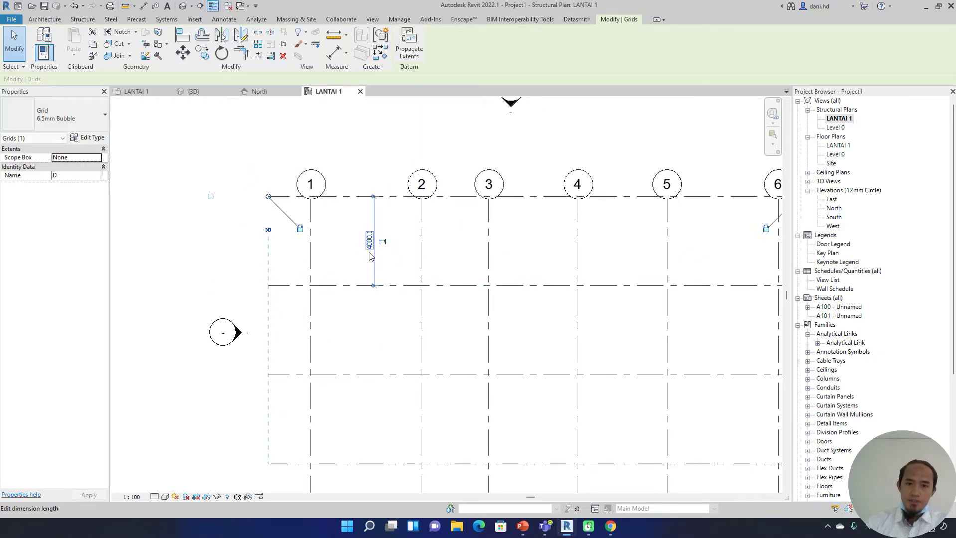
{"action": "scroll", "coordinate": [457, 256], "scroll_direction": "down", "scroll_amount": 3}
{"action": "middle_click_drag", "start_coordinate": [534, 270], "coordinate": [488, 263]}
{"action": "key", "text": "Escape"}
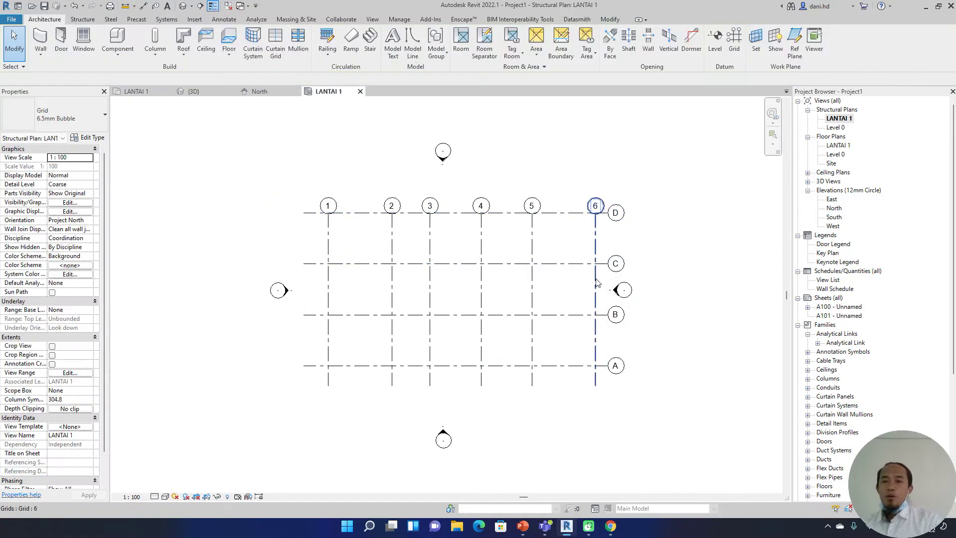
Stretch the aligned bubble ends of grids 1 to 6 upward beyond grid D using grid 5's end.
{"action": "scroll", "coordinate": [607, 285], "scroll_direction": "up", "scroll_amount": 2}
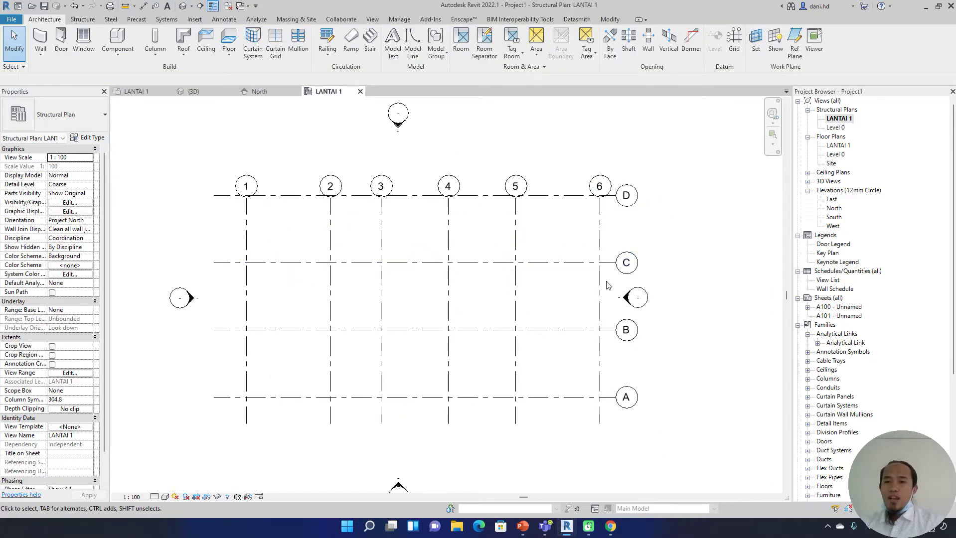
{"action": "left_click", "coordinate": [518, 253]}
{"action": "middle_click_drag", "start_coordinate": [523, 199], "coordinate": [517, 244]}
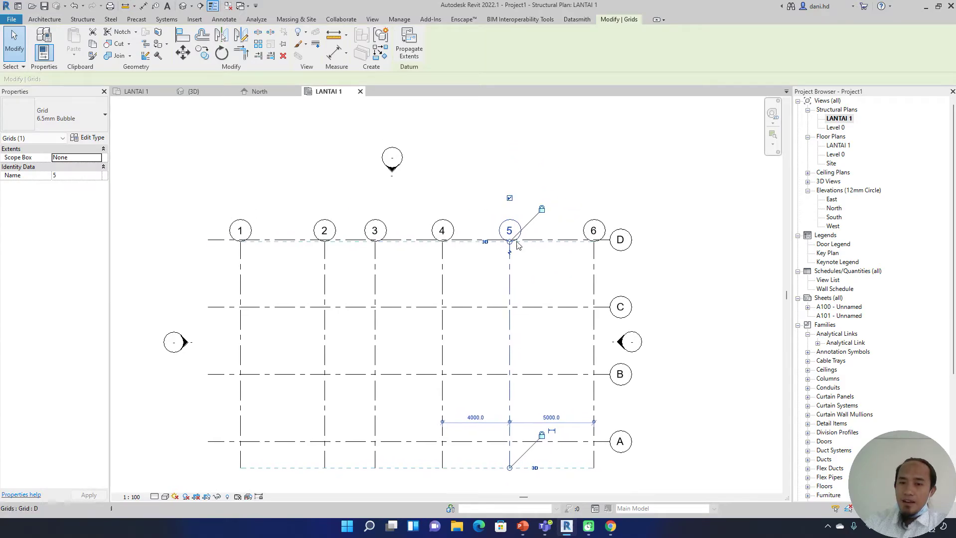
{"action": "scroll", "coordinate": [516, 244], "scroll_direction": "up", "scroll_amount": 2}
{"action": "left_click", "coordinate": [553, 301]}
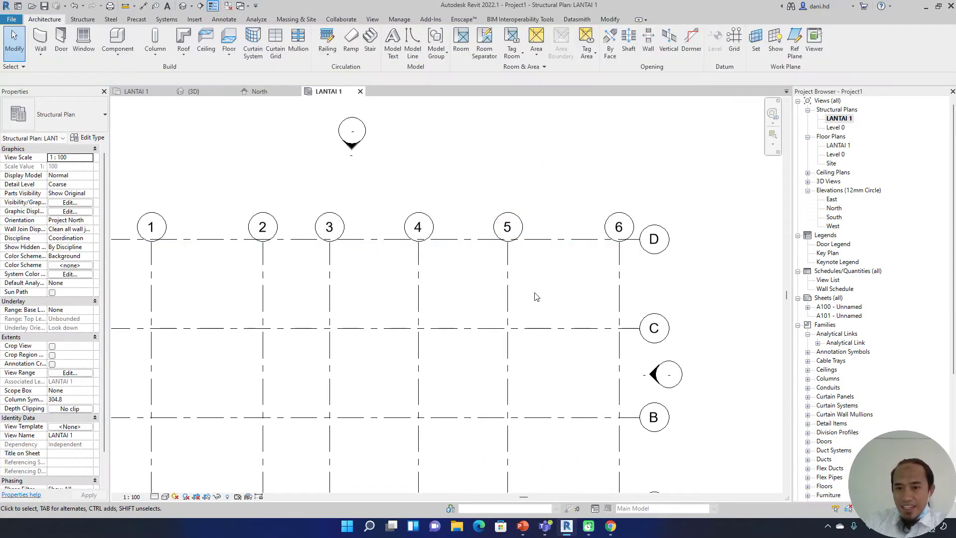
{"action": "left_click", "coordinate": [507, 283]}
{"action": "scroll", "coordinate": [510, 244], "scroll_direction": "up", "scroll_amount": 2}
{"action": "scroll", "coordinate": [511, 241], "scroll_direction": "up", "scroll_amount": 3}
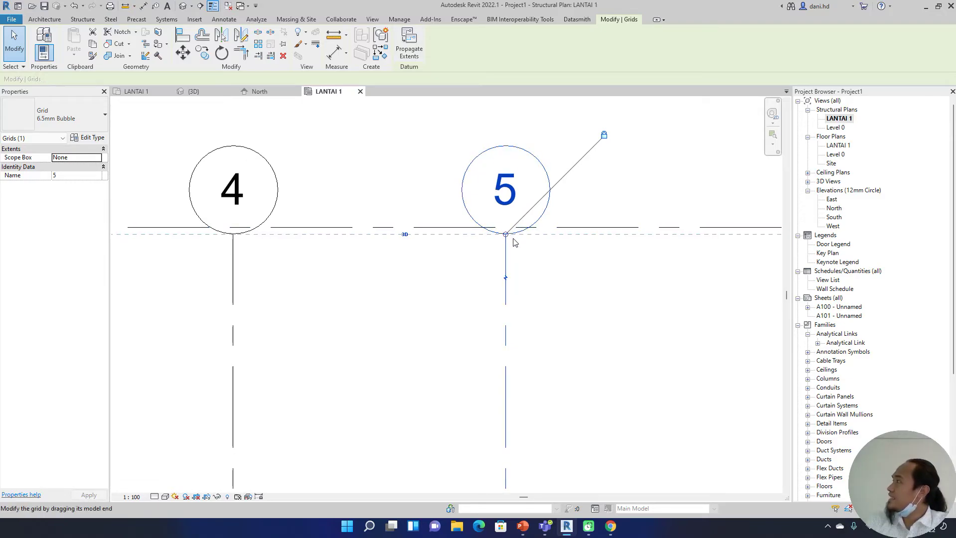
{"action": "left_click_drag", "start_coordinate": [507, 240], "coordinate": [495, 121]}
{"action": "scroll", "coordinate": [496, 145], "scroll_direction": "down", "scroll_amount": 5}
{"action": "middle_click_drag", "start_coordinate": [501, 180], "coordinate": [499, 275]}
{"action": "left_click_drag", "start_coordinate": [497, 232], "coordinate": [497, 212]}
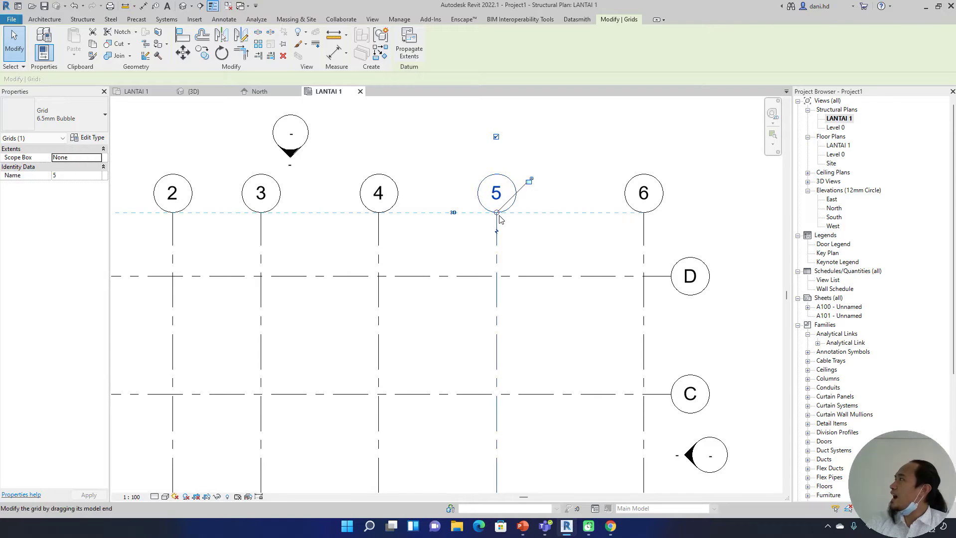
Unlock grid 5's bubble end from the shared alignment and extend only grid 5 above the other numbered grids.
{"action": "left_click_drag", "start_coordinate": [497, 212], "coordinate": [496, 108]}
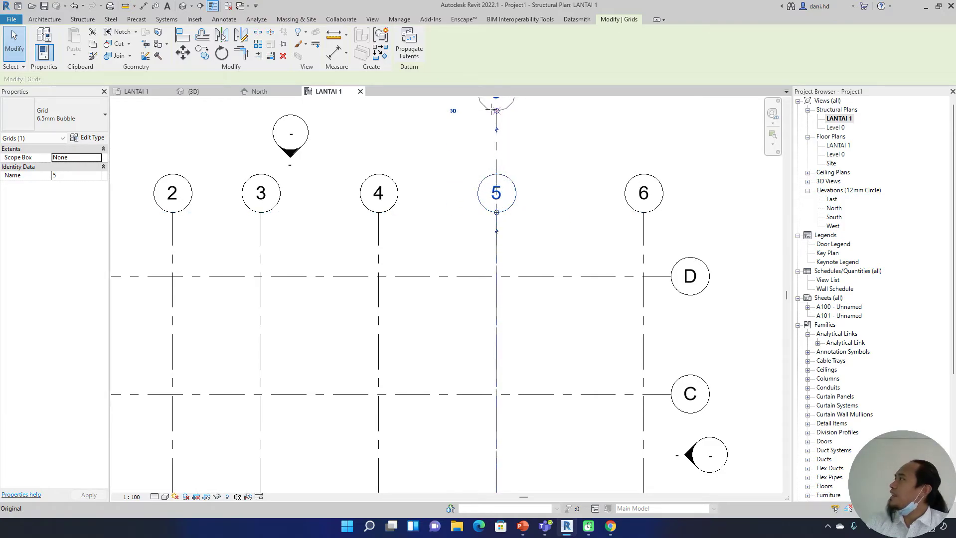
{"action": "left_click", "coordinate": [552, 222]}
{"action": "middle_click_drag", "start_coordinate": [552, 223], "coordinate": [512, 299]}
{"action": "scroll", "coordinate": [512, 298], "scroll_direction": "down", "scroll_amount": 1}
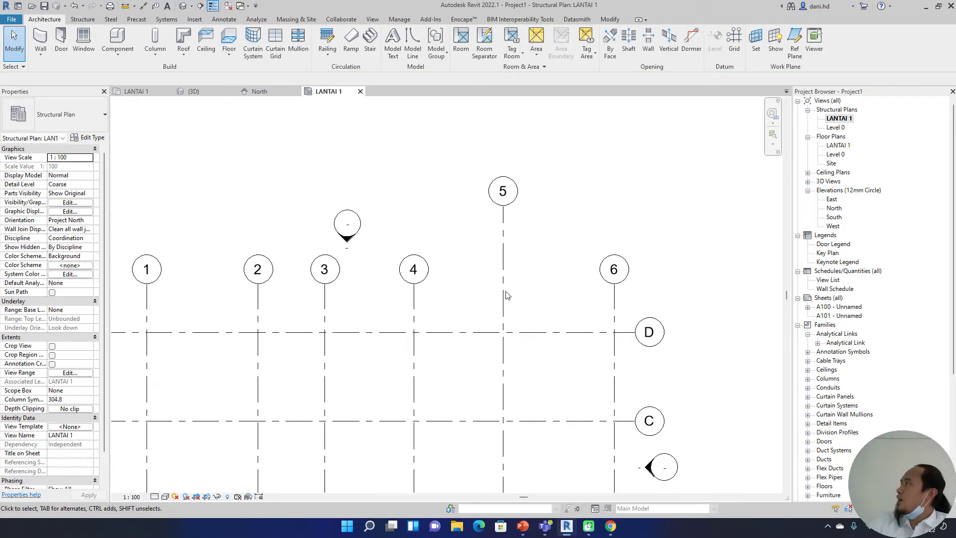
{"action": "left_click", "coordinate": [503, 249]}
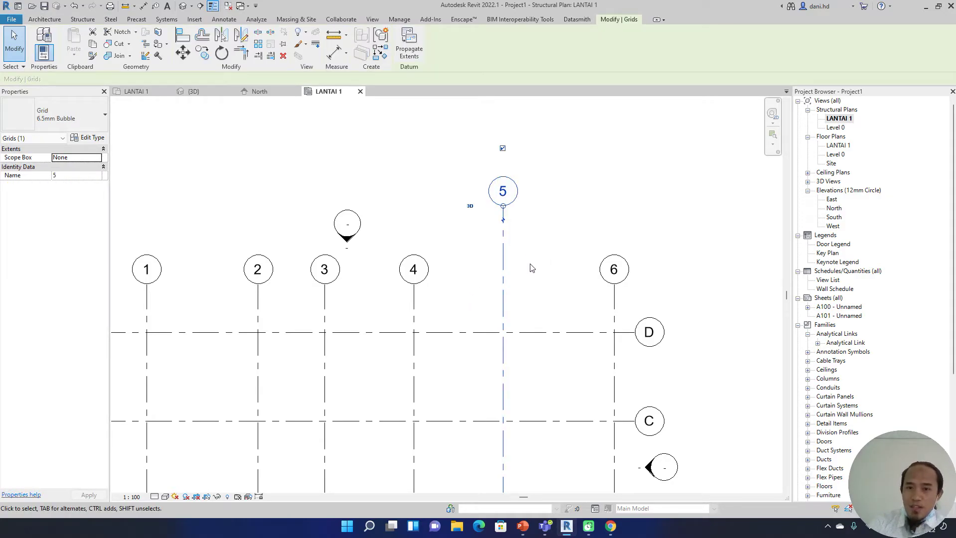
Unlock grid 4's bubble end from the alignment and extend only grid 4 above grid 5.
{"action": "left_click", "coordinate": [414, 298]}
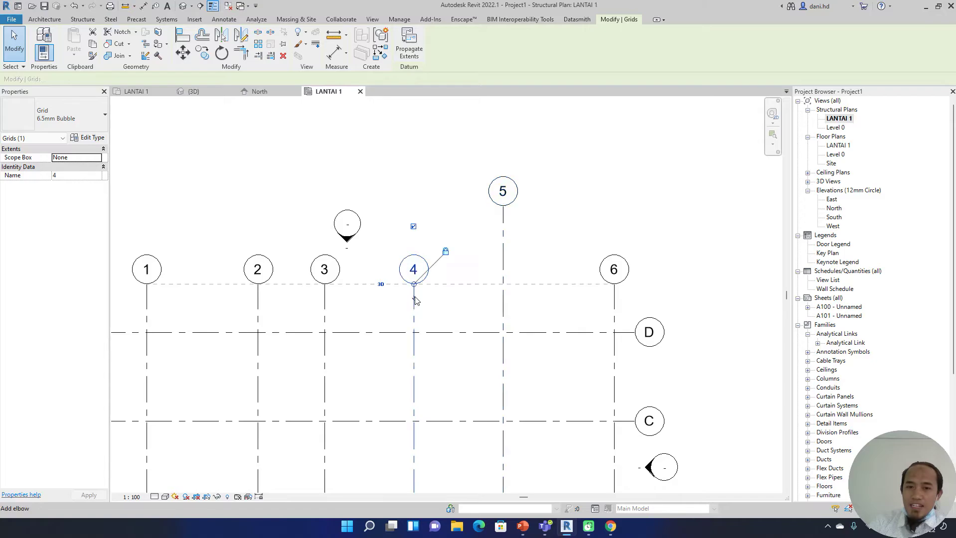
{"action": "left_click_drag", "start_coordinate": [413, 284], "coordinate": [423, 124]}
{"action": "scroll", "coordinate": [425, 205], "scroll_direction": "down", "scroll_amount": 1}
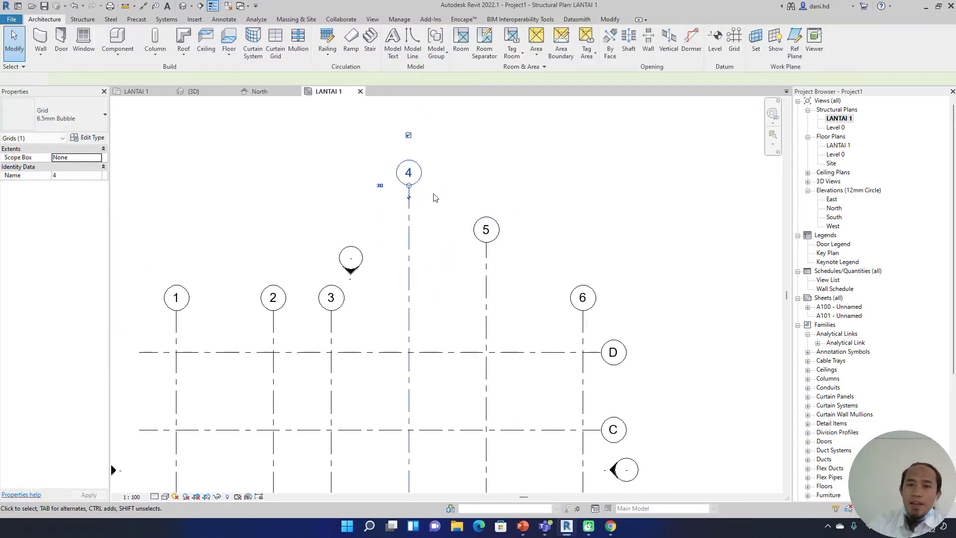
{"action": "left_click", "coordinate": [434, 198]}
{"action": "left_click", "coordinate": [412, 197]}
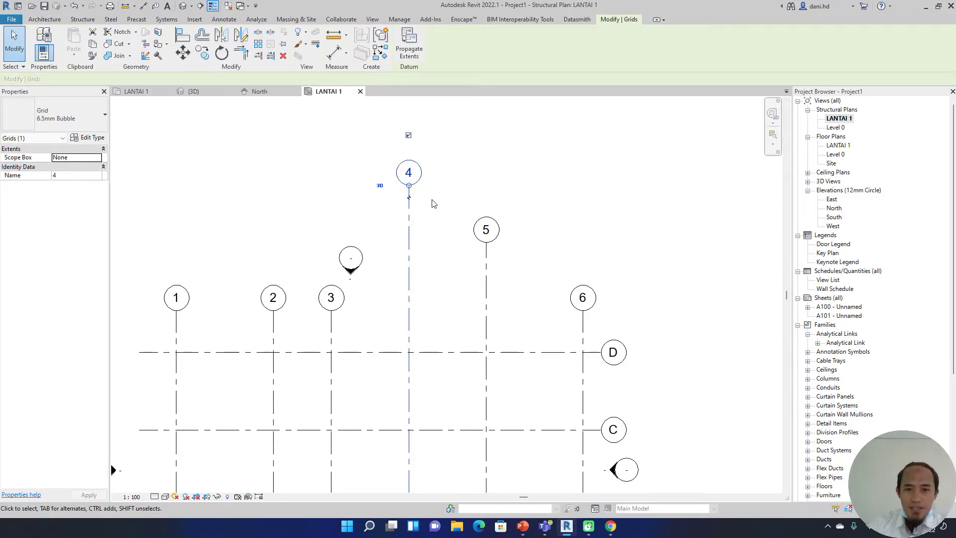
Lower grid 4's bubble end into alignment with grid 5, and stretch both locked ends upward together.
{"action": "left_click_drag", "start_coordinate": [410, 187], "coordinate": [409, 242]}
{"action": "left_click", "coordinate": [442, 297]}
{"action": "left_click", "coordinate": [487, 256]}
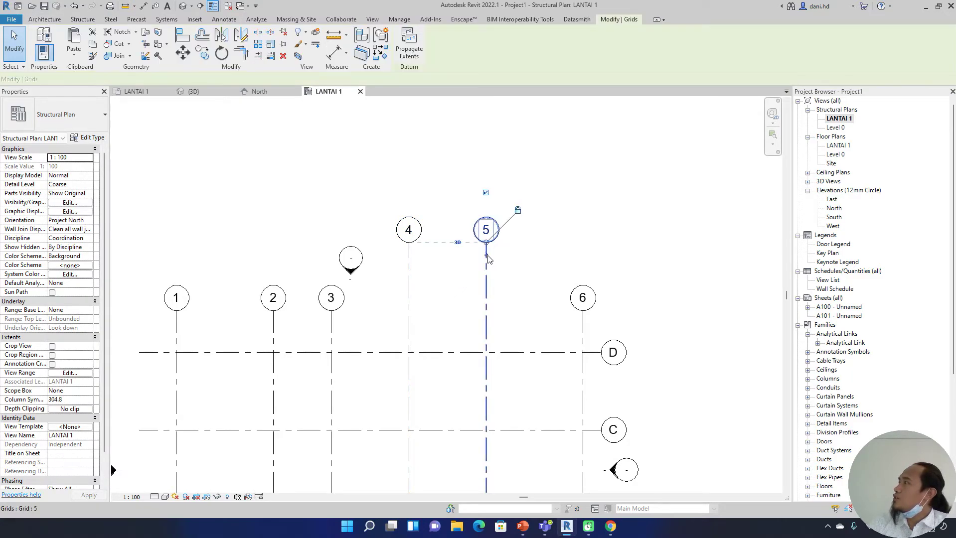
{"action": "left_click", "coordinate": [406, 267]}
{"action": "left_click_drag", "start_coordinate": [408, 242], "coordinate": [423, 172]}
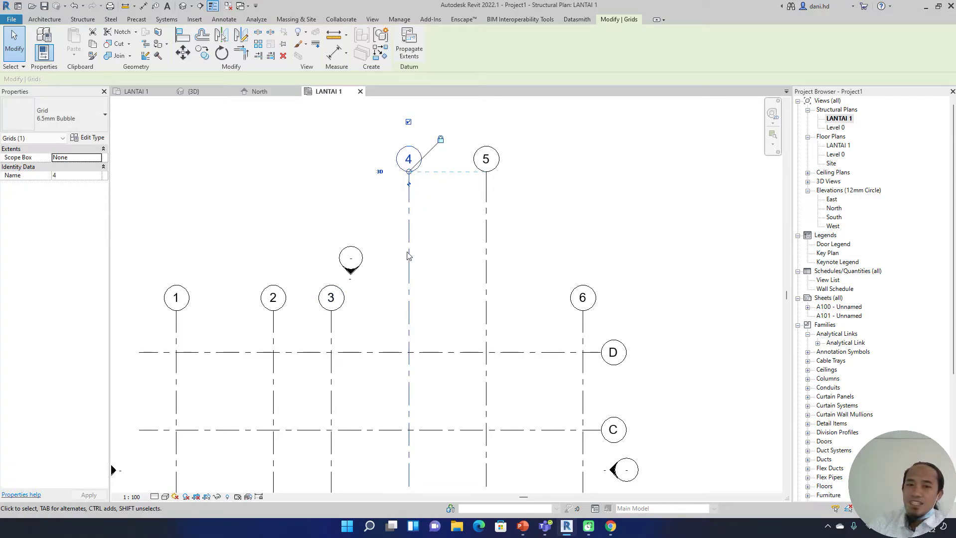
Lower grids 4 and 5 back into line with the other numbered grids and shift all the aligned bubble ends slightly down.
{"action": "left_click_drag", "start_coordinate": [410, 174], "coordinate": [409, 310]}
{"action": "left_click", "coordinate": [523, 333]}
{"action": "left_click", "coordinate": [486, 324]}
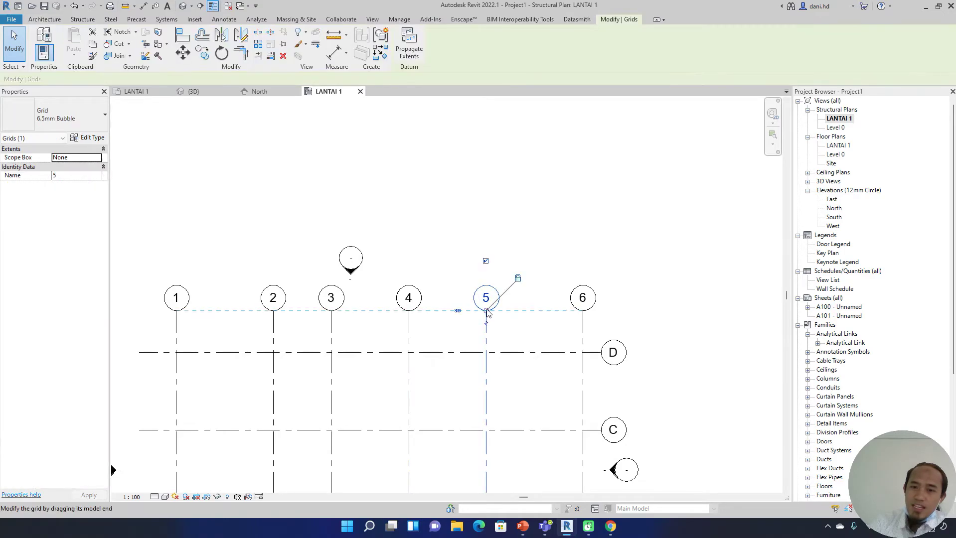
{"action": "mouse_move", "coordinate": [486, 310]}
{"action": "left_mouse_down"}
{"action": "mouse_move", "coordinate": [487, 141]}
{"action": "mouse_move", "coordinate": [483, 317]}
{"action": "left_mouse_up"}
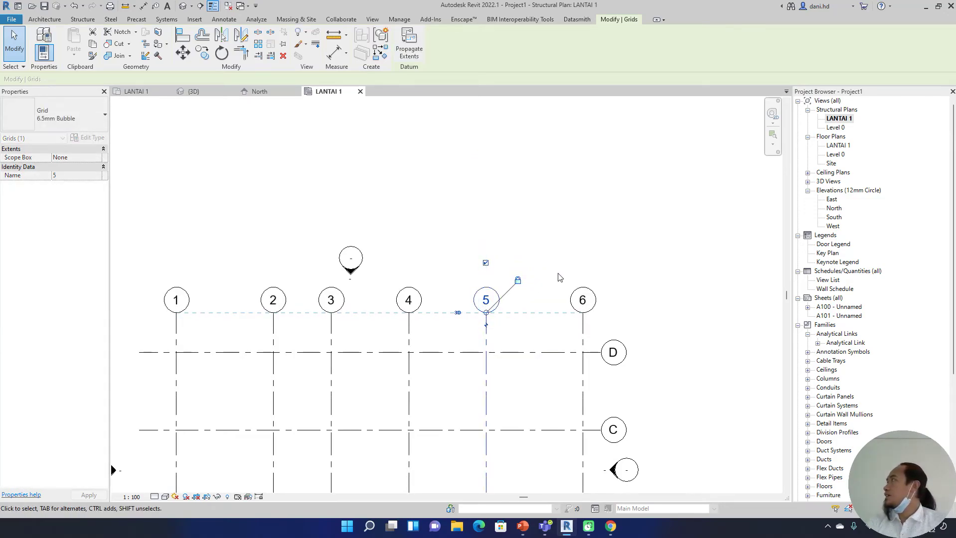
{"action": "left_click", "coordinate": [593, 244]}
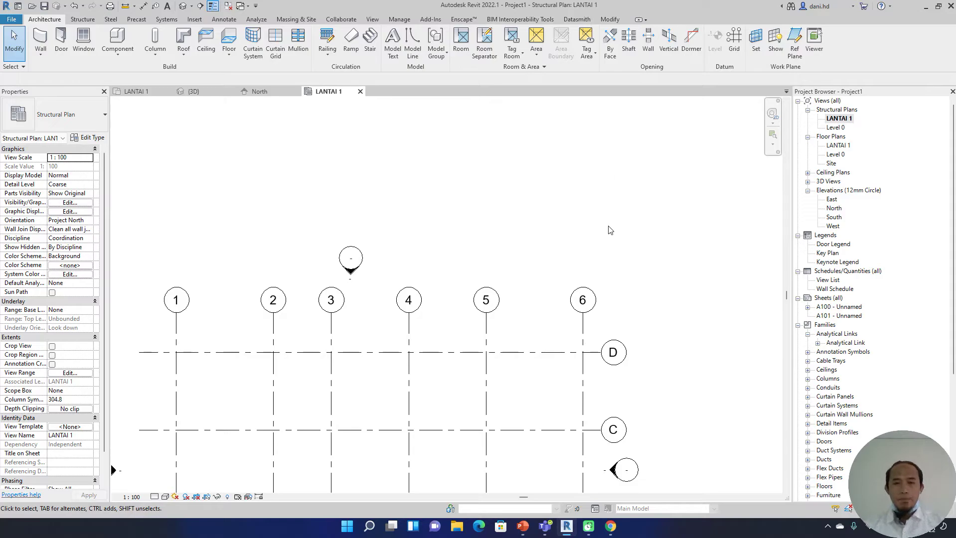
{"action": "middle_click_drag", "start_coordinate": [521, 245], "coordinate": [648, 75]}
{"action": "scroll", "coordinate": [450, 269], "scroll_direction": "down", "scroll_amount": 2}
{"action": "middle_click_drag", "start_coordinate": [450, 269], "coordinate": [491, 280]}
{"action": "middle_click_drag", "start_coordinate": [651, 270], "coordinate": [612, 280]}
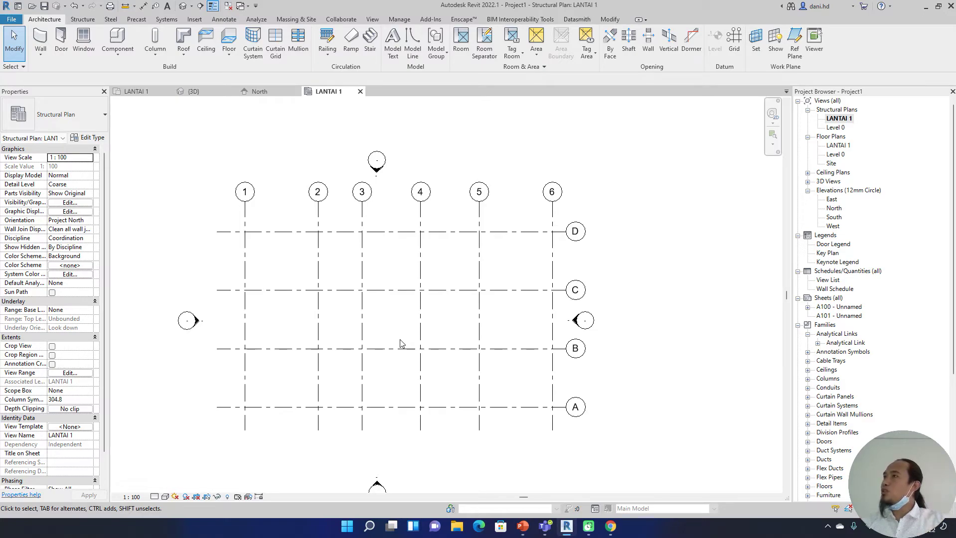
{"action": "scroll", "coordinate": [476, 319], "scroll_direction": "down", "scroll_amount": 3}
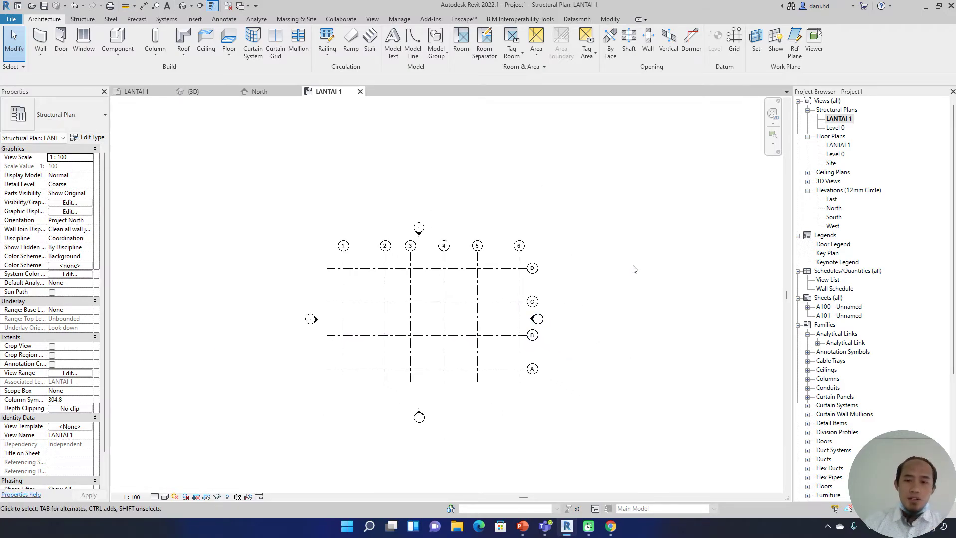
Reveal hidden elements in the structural plan, window-select everything around the grids, and filter the selection to the Grids category only.
{"action": "scroll", "coordinate": [518, 245], "scroll_direction": "up", "scroll_amount": 2}
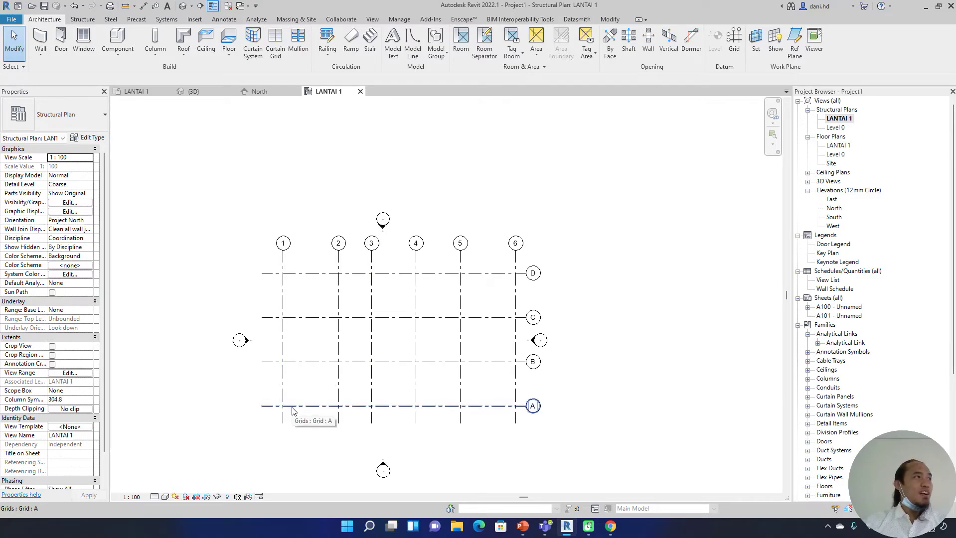
{"action": "left_click", "coordinate": [228, 498]}
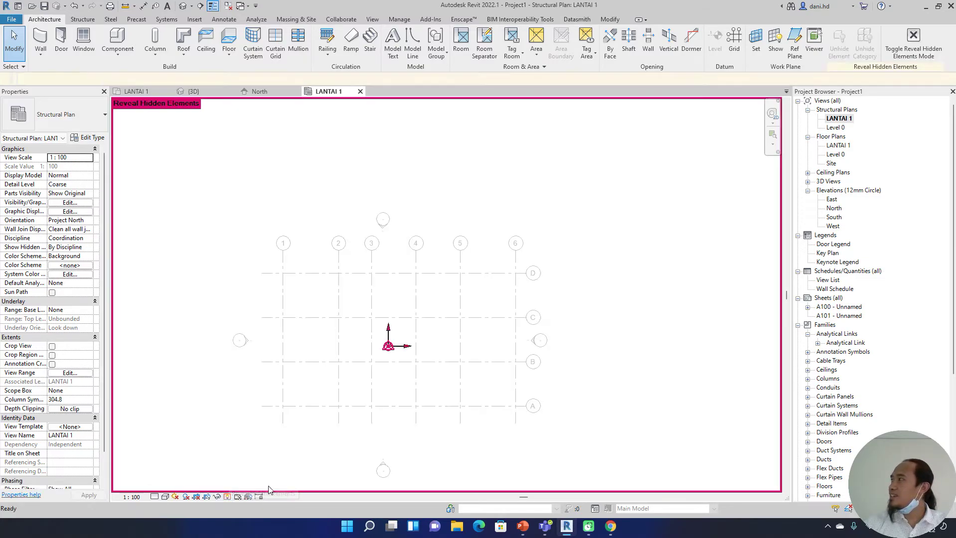
{"action": "left_click_drag", "start_coordinate": [550, 246], "coordinate": [259, 421]}
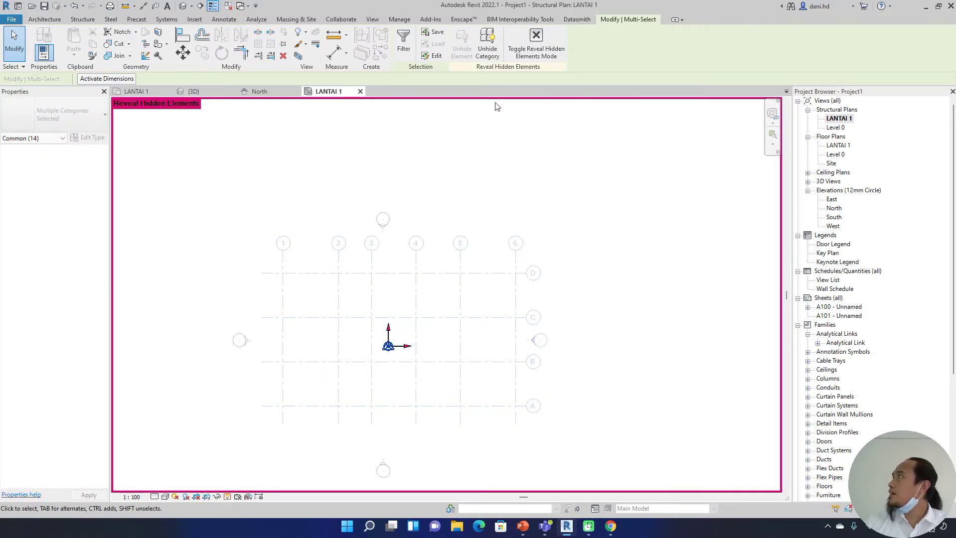
{"action": "left_click", "coordinate": [403, 42]}
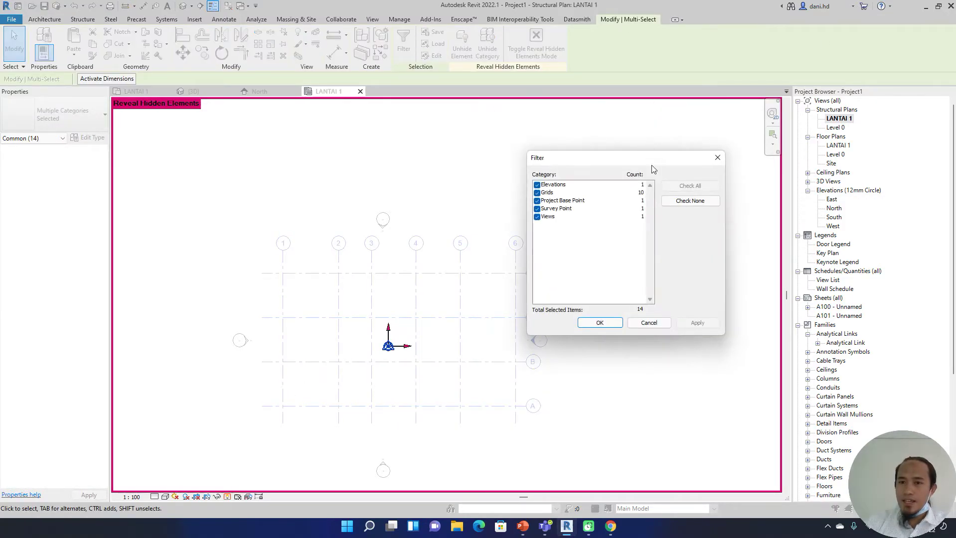
{"action": "left_click", "coordinate": [690, 204]}
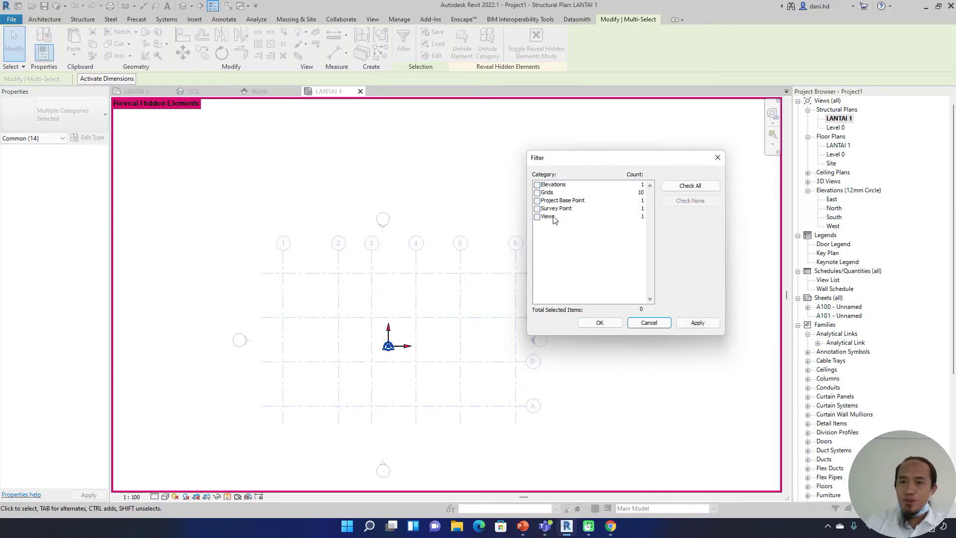
{"action": "left_click", "coordinate": [537, 192]}
{"action": "left_click", "coordinate": [599, 323]}
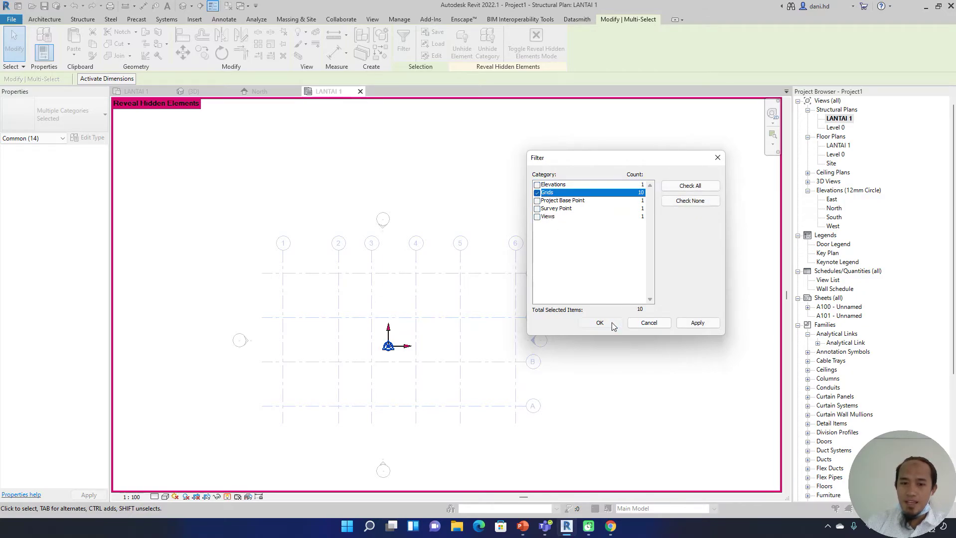
Move all the grids from the intersection of grids 1 and A onto the project base point, and turn off Reveal Hidden Elements.
{"action": "left_click", "coordinate": [183, 53]}
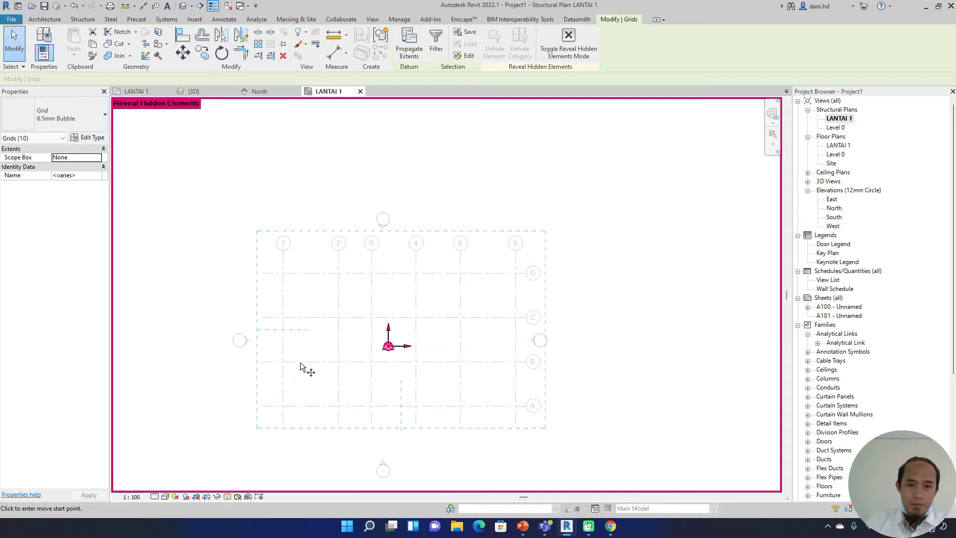
{"action": "left_click", "coordinate": [288, 410]}
{"action": "scroll", "coordinate": [381, 344], "scroll_direction": "up", "scroll_amount": 4}
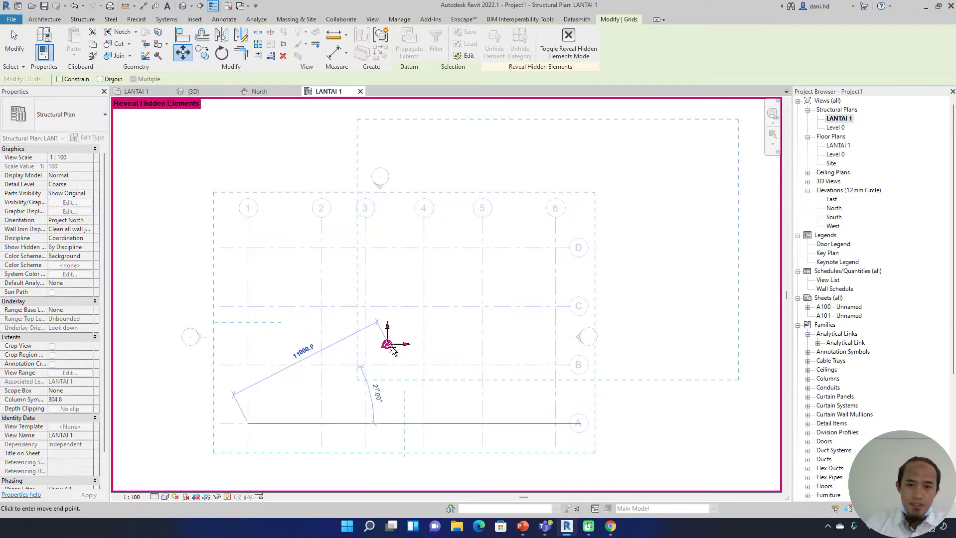
{"action": "left_click", "coordinate": [379, 336]}
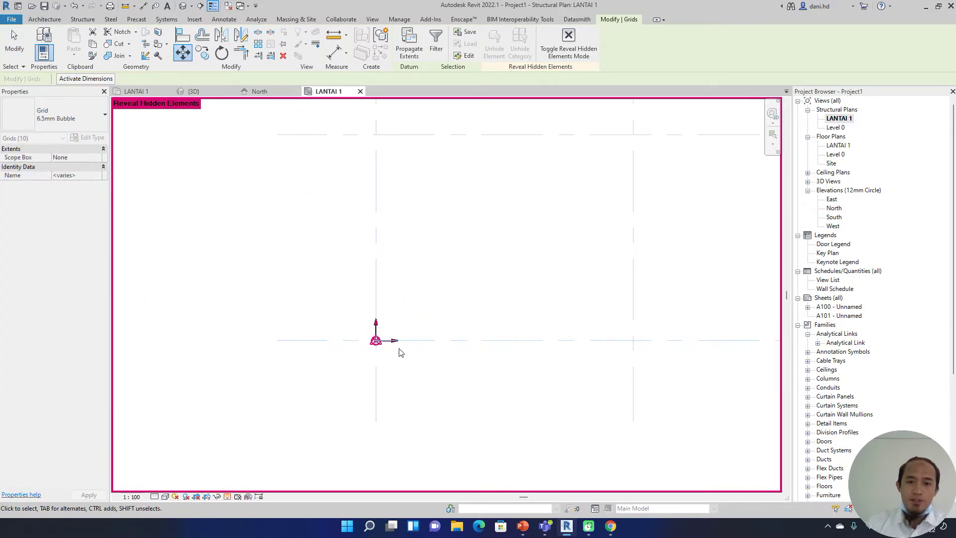
{"action": "scroll", "coordinate": [395, 347], "scroll_direction": "down", "scroll_amount": 2}
{"action": "scroll", "coordinate": [423, 361], "scroll_direction": "down", "scroll_amount": 4}
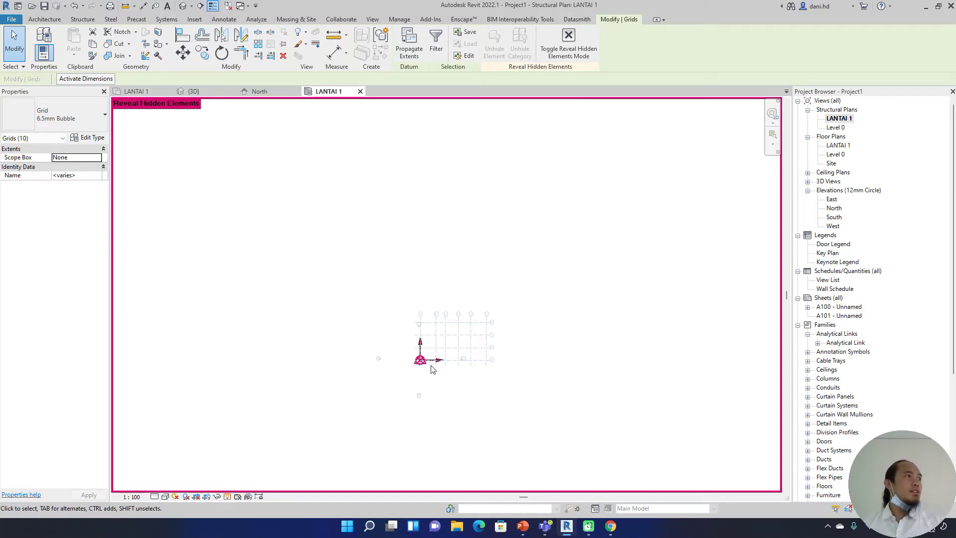
{"action": "scroll", "coordinate": [418, 379], "scroll_direction": "up", "scroll_amount": 4}
{"action": "scroll", "coordinate": [441, 347], "scroll_direction": "up", "scroll_amount": 1}
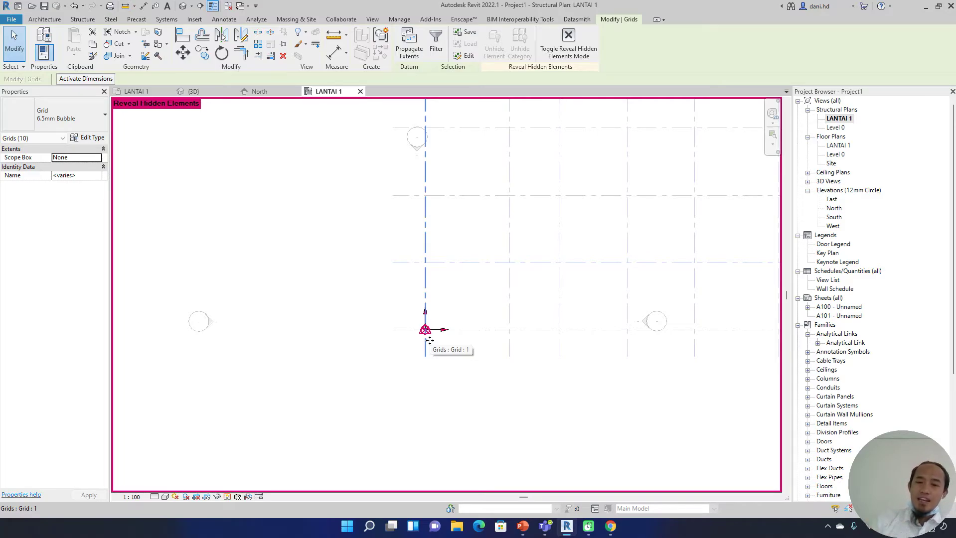
{"action": "scroll", "coordinate": [446, 365], "scroll_direction": "down", "scroll_amount": 4}
{"action": "scroll", "coordinate": [418, 403], "scroll_direction": "down", "scroll_amount": 1}
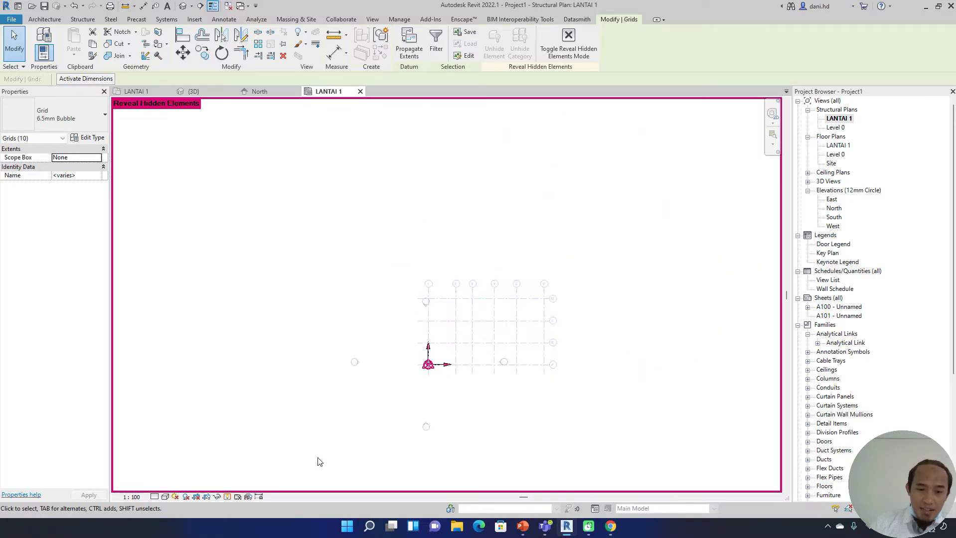
{"action": "left_click", "coordinate": [228, 497]}
Move the East elevation marker outside the lettered grid bubbles and the North marker above the numbered bubbles.
{"action": "scroll", "coordinate": [438, 364], "scroll_direction": "up", "scroll_amount": 5}
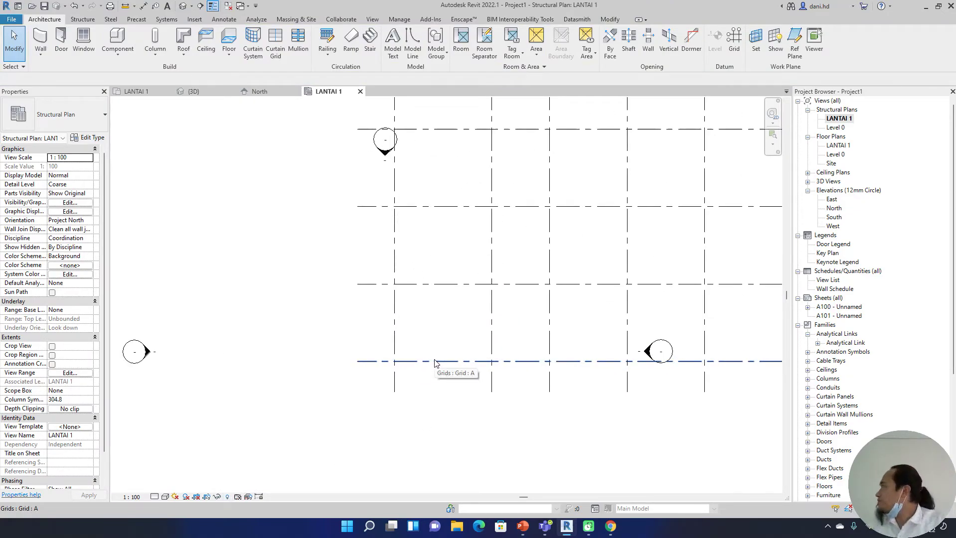
{"action": "scroll", "coordinate": [498, 319], "scroll_direction": "down", "scroll_amount": 4}
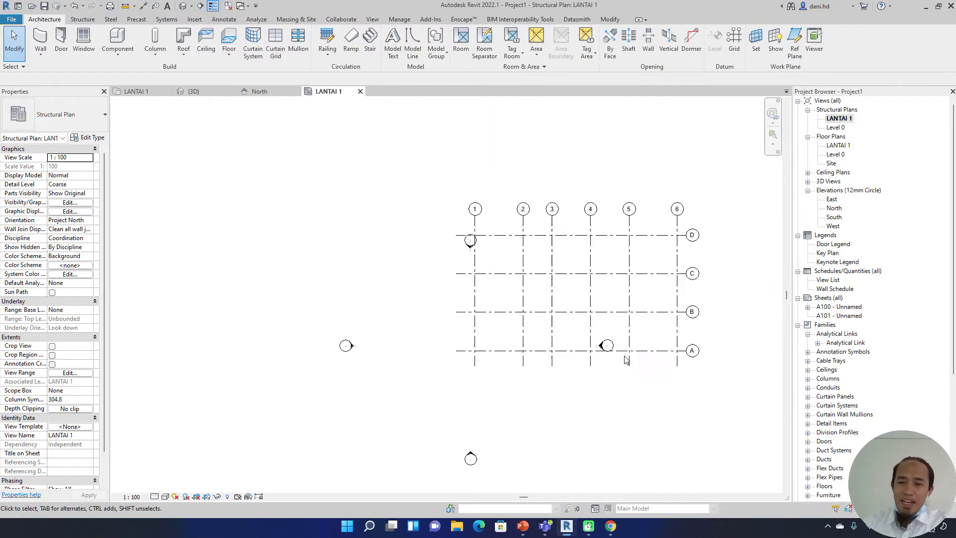
{"action": "scroll", "coordinate": [454, 299], "scroll_direction": "up", "scroll_amount": 2}
{"action": "mouse_move", "coordinate": [428, 169]}
{"action": "left_mouse_down"}
{"action": "mouse_move", "coordinate": [525, 447]}
{"action": "mouse_move", "coordinate": [519, 411]}
{"action": "left_mouse_up"}
{"action": "scroll", "coordinate": [518, 412], "scroll_direction": "down", "scroll_amount": 3}
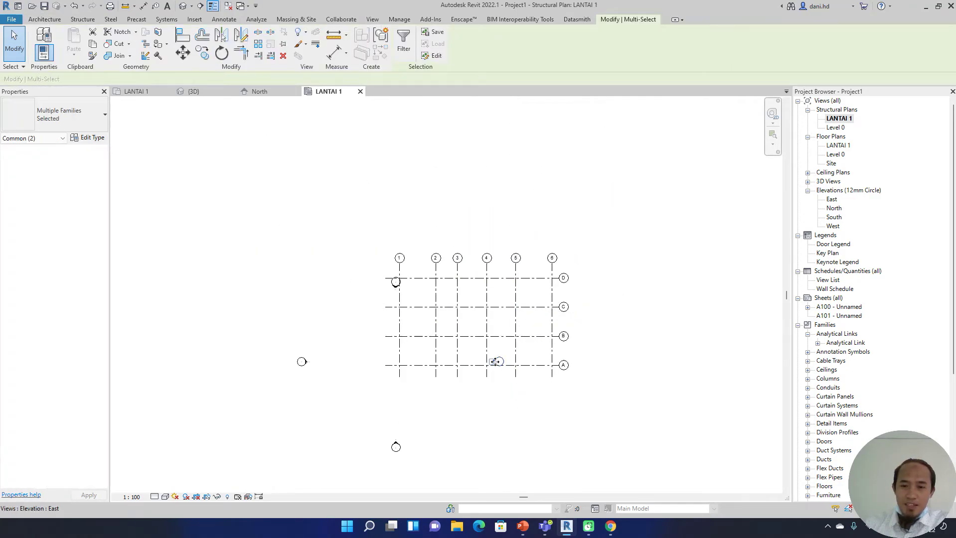
{"action": "mouse_move", "coordinate": [275, 238]}
{"action": "left_mouse_down"}
{"action": "mouse_move", "coordinate": [481, 305]}
{"action": "mouse_move", "coordinate": [439, 306]}
{"action": "left_mouse_up"}
{"action": "mouse_move", "coordinate": [396, 282]}
{"action": "left_mouse_down"}
{"action": "mouse_move", "coordinate": [480, 207]}
{"action": "mouse_move", "coordinate": [480, 194]}
{"action": "left_mouse_up"}
Center the South elevation marker below the grids and shift the West marker level with the middle of the lettered grids.
{"action": "left_click_drag", "start_coordinate": [456, 408], "coordinate": [348, 469]}
{"action": "left_click_drag", "start_coordinate": [396, 447], "coordinate": [471, 455]}
{"action": "left_click_drag", "start_coordinate": [335, 323], "coordinate": [248, 420]}
{"action": "left_click_drag", "start_coordinate": [303, 361], "coordinate": [321, 328]}
{"action": "scroll", "coordinate": [409, 354], "scroll_direction": "up", "scroll_amount": 3}
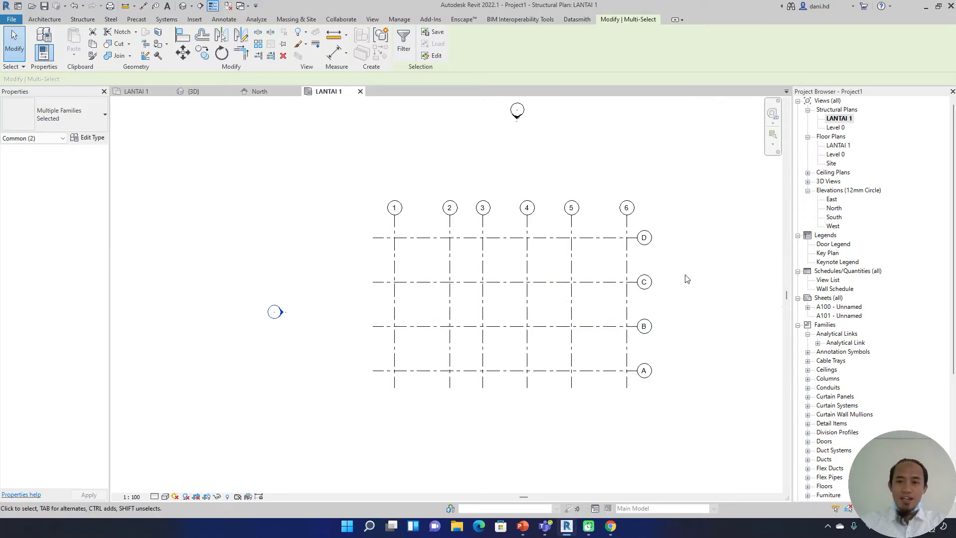
{"action": "scroll", "coordinate": [642, 234], "scroll_direction": "up", "scroll_amount": 1}
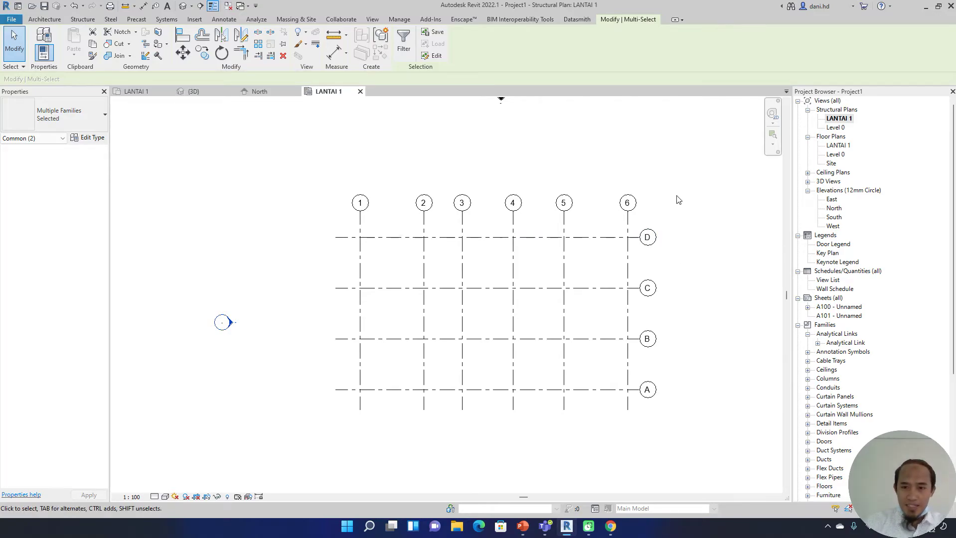
Select all the grids and shift them freely as a group to a new position among the elevation markers.
{"action": "left_click_drag", "start_coordinate": [649, 181], "coordinate": [498, 279]}
{"action": "scroll", "coordinate": [498, 279], "scroll_direction": "down", "scroll_amount": 2}
{"action": "middle_click_drag", "start_coordinate": [527, 293], "coordinate": [452, 320]}
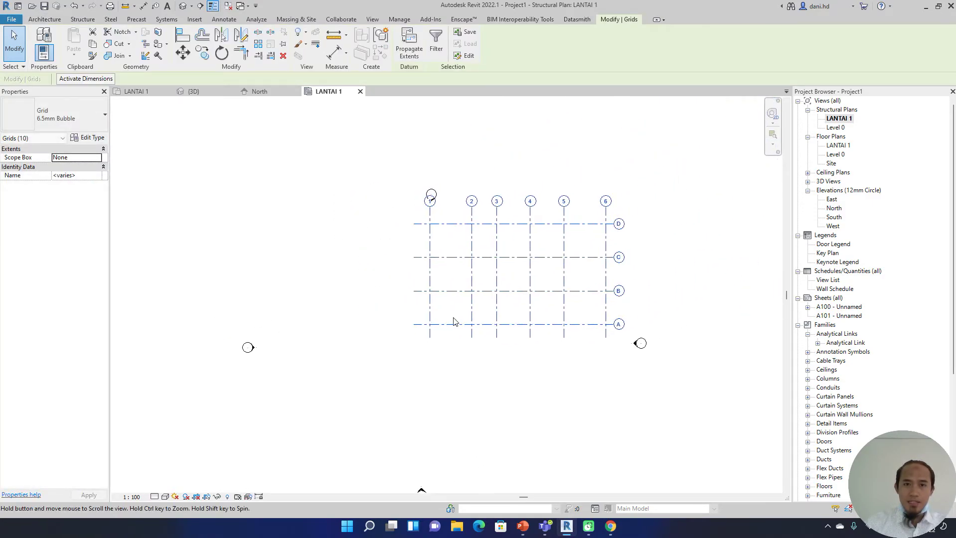
{"action": "left_click_drag", "start_coordinate": [435, 310], "coordinate": [414, 338]}
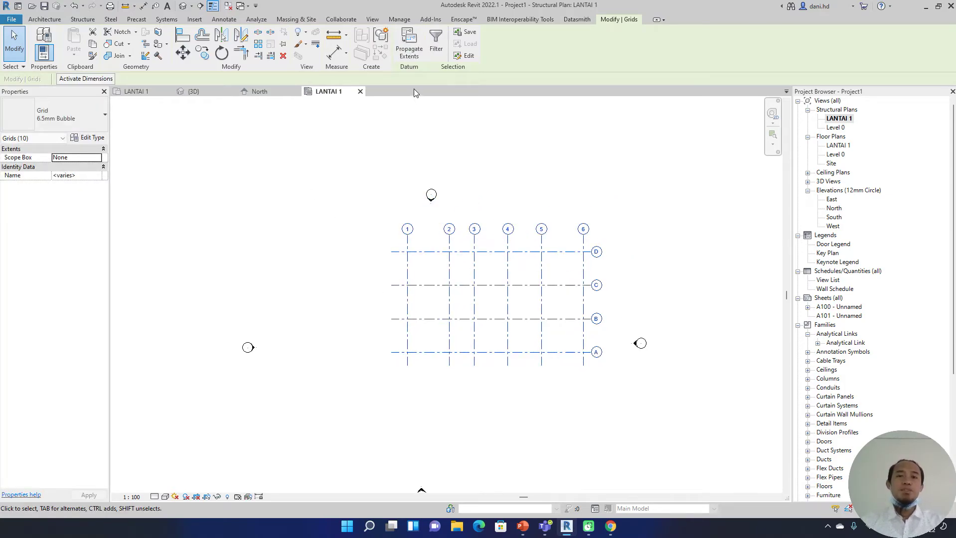
Examine the length and angular increments and object snaps in the snap settings, accept them, and clear the grid selection.
{"action": "left_click", "coordinate": [402, 22]}
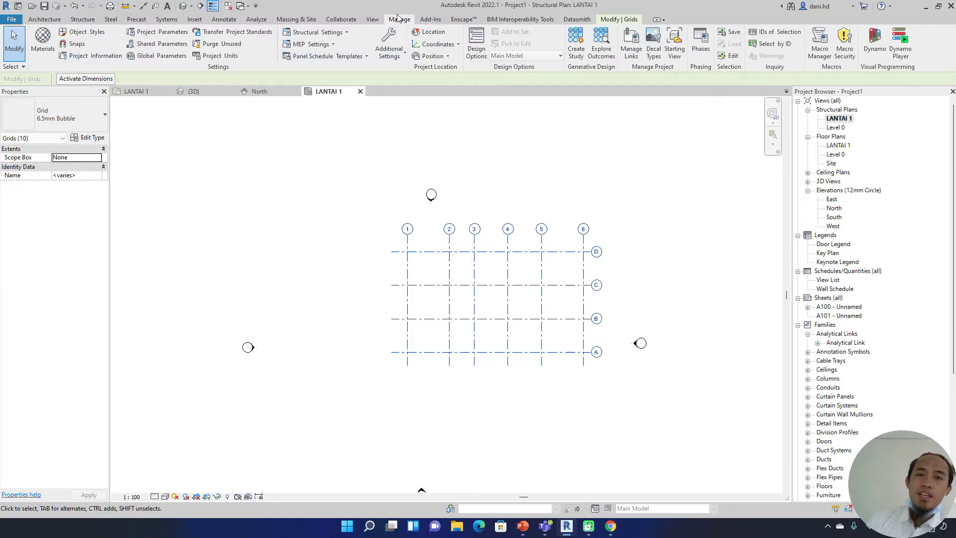
{"action": "left_click", "coordinate": [77, 45]}
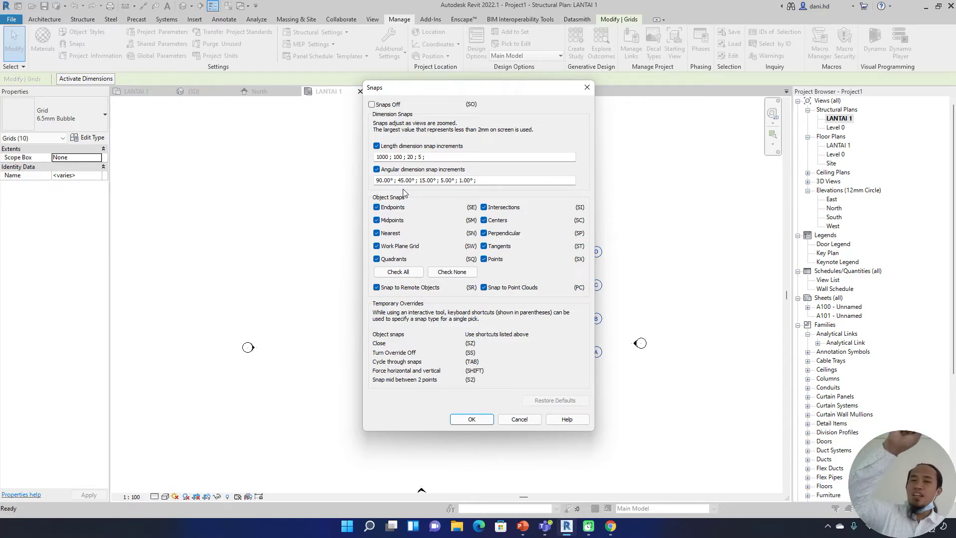
{"action": "left_click", "coordinate": [450, 157]}
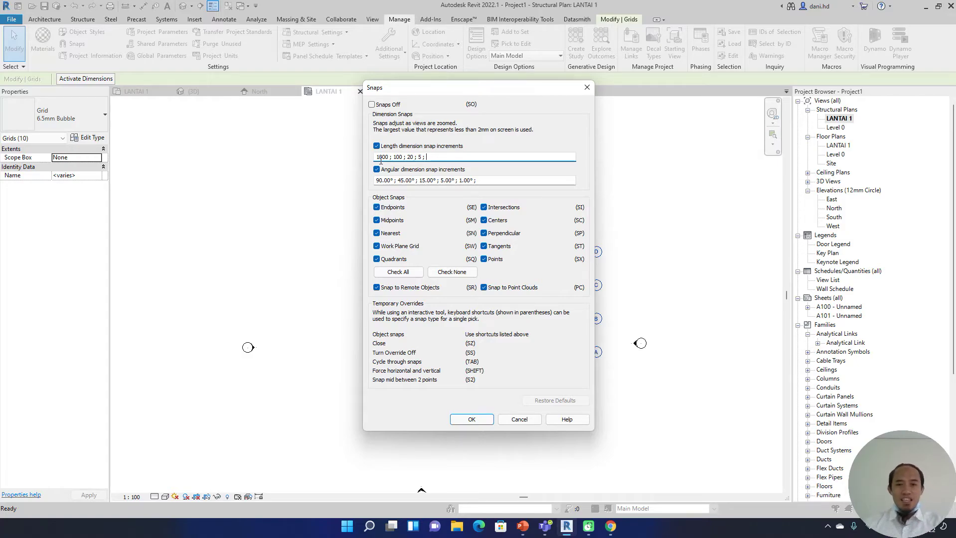
{"action": "left_click", "coordinate": [470, 419]}
{"action": "scroll", "coordinate": [451, 337], "scroll_direction": "up", "scroll_amount": 3}
{"action": "scroll", "coordinate": [347, 320], "scroll_direction": "down", "scroll_amount": 1}
{"action": "left_click", "coordinate": [249, 212]}
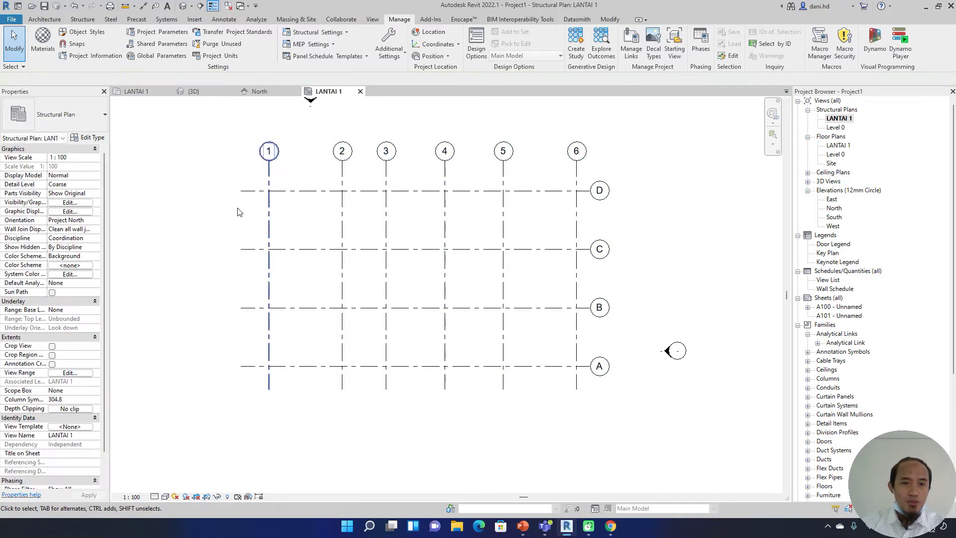
{"action": "middle_click_drag", "start_coordinate": [576, 215], "coordinate": [496, 290]}
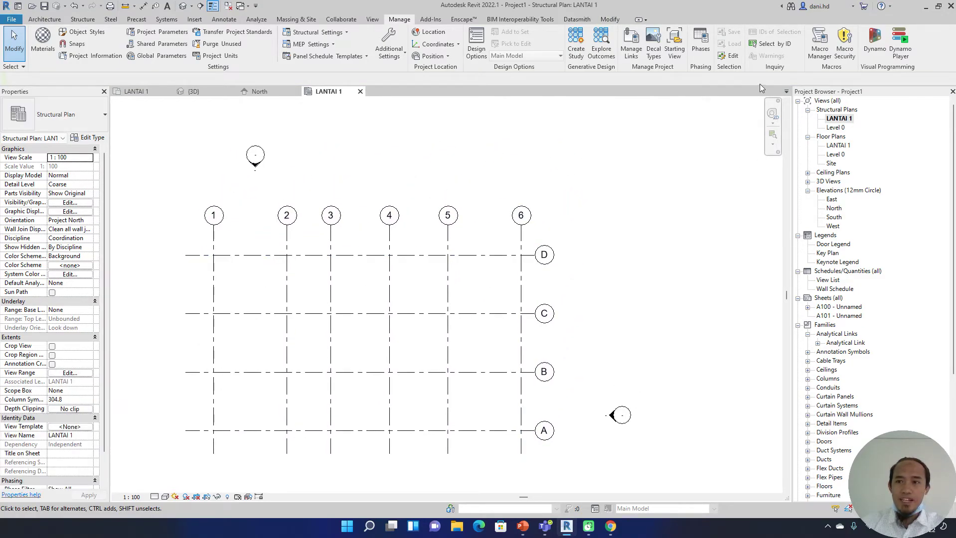
{"action": "left_click", "coordinate": [44, 19]}
{"action": "left_click", "coordinate": [735, 45]}
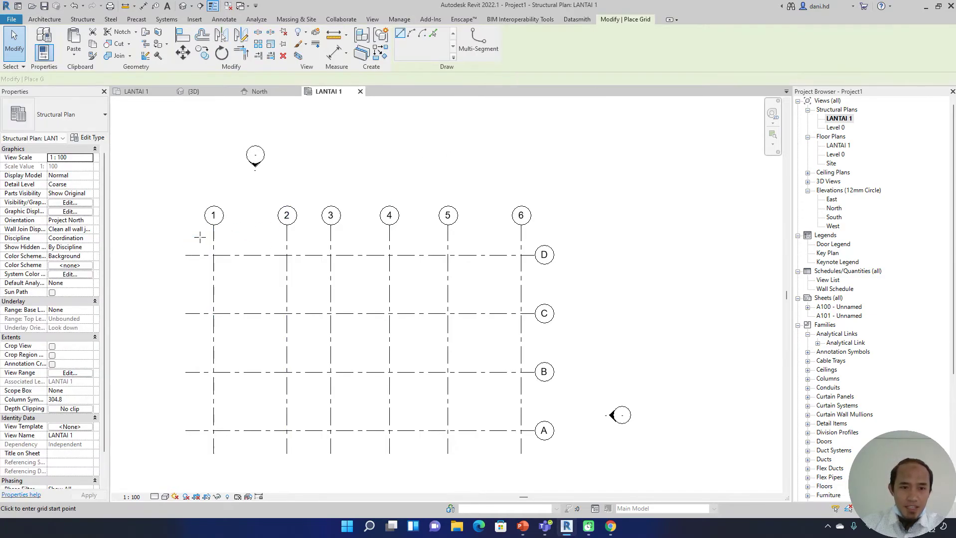
{"action": "scroll", "coordinate": [183, 237], "scroll_direction": "up", "scroll_amount": 2}
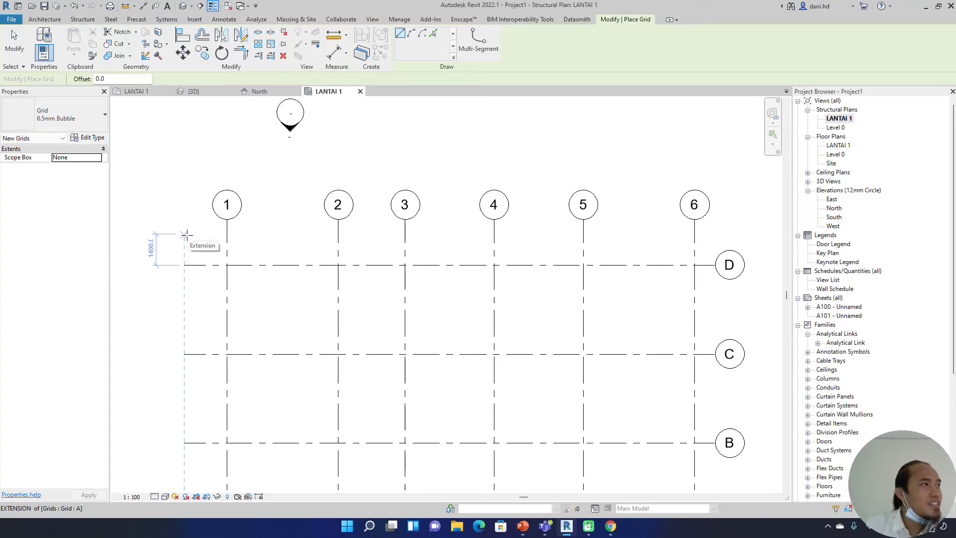
{"action": "scroll", "coordinate": [252, 264], "scroll_direction": "down", "scroll_amount": 2}
{"action": "key", "text": "Escape"}
{"action": "key", "text": "Escape"}
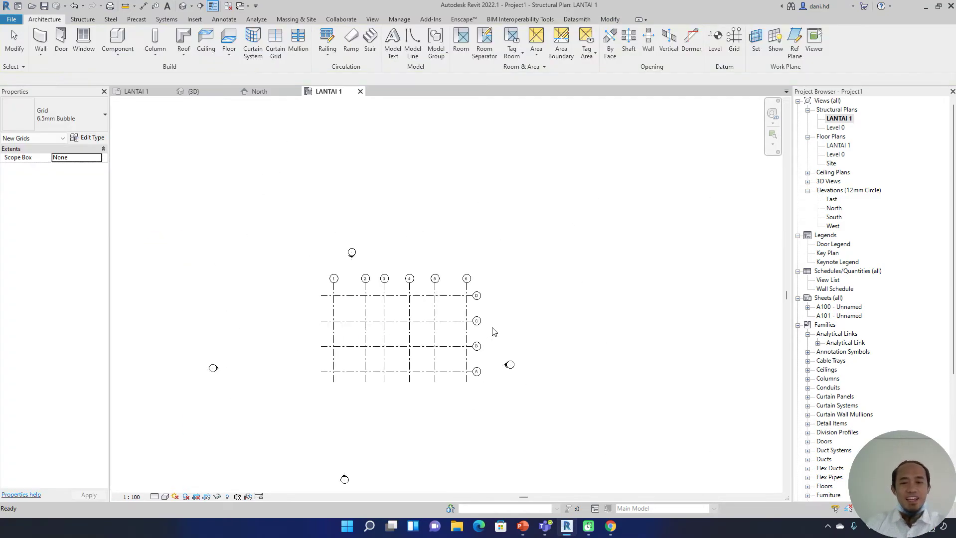
Reveal hidden elements to show the base point again and select all the grids.
{"action": "scroll", "coordinate": [491, 327], "scroll_direction": "down", "scroll_amount": 3}
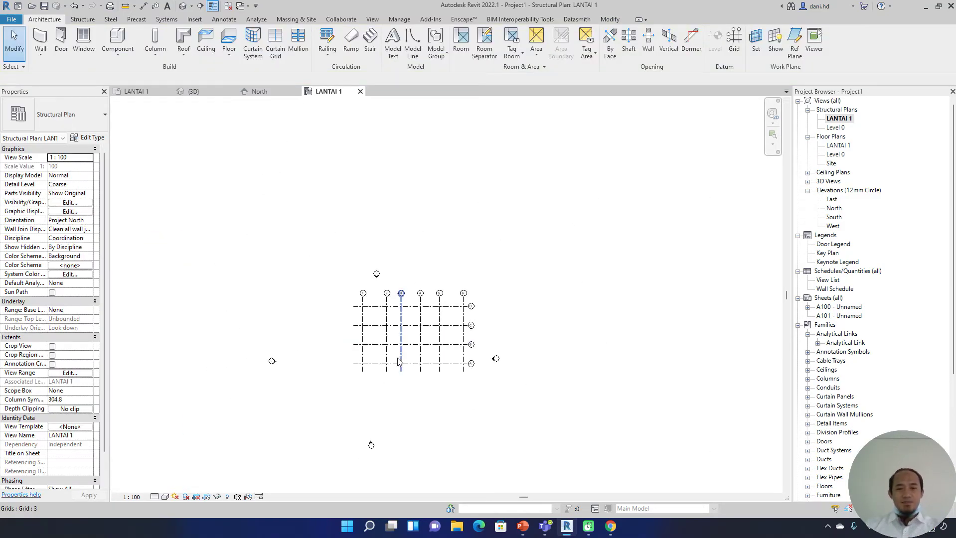
{"action": "left_click", "coordinate": [228, 497]}
{"action": "scroll", "coordinate": [424, 348], "scroll_direction": "up", "scroll_amount": 1}
{"action": "scroll", "coordinate": [478, 311], "scroll_direction": "up", "scroll_amount": 1}
{"action": "left_click_drag", "start_coordinate": [512, 259], "coordinate": [229, 420]}
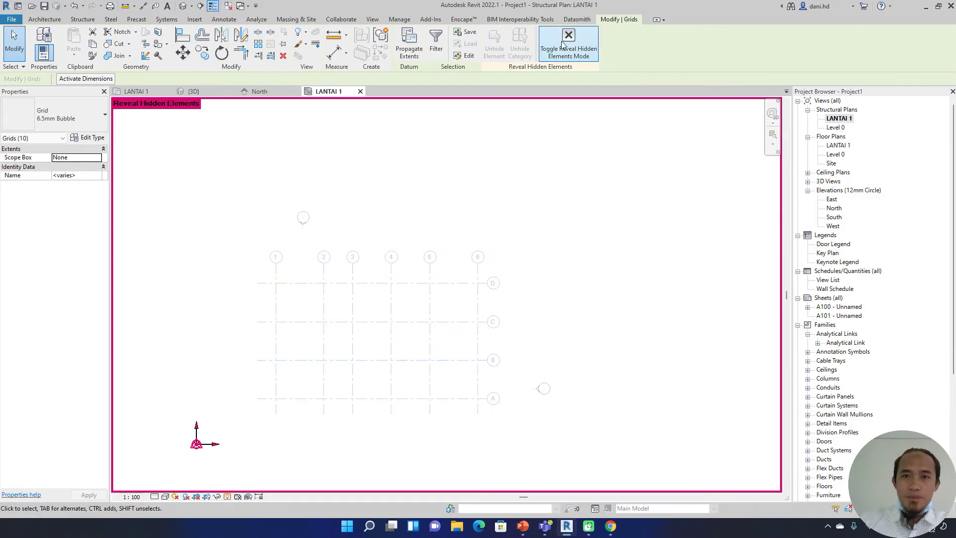
Try to move the grids from the intersection of grids 1 and A toward the base point at the internal origin.
{"action": "left_click", "coordinate": [180, 53]}
{"action": "middle_click_drag", "start_coordinate": [293, 366], "coordinate": [358, 264]}
{"action": "scroll", "coordinate": [352, 290], "scroll_direction": "up", "scroll_amount": 1}
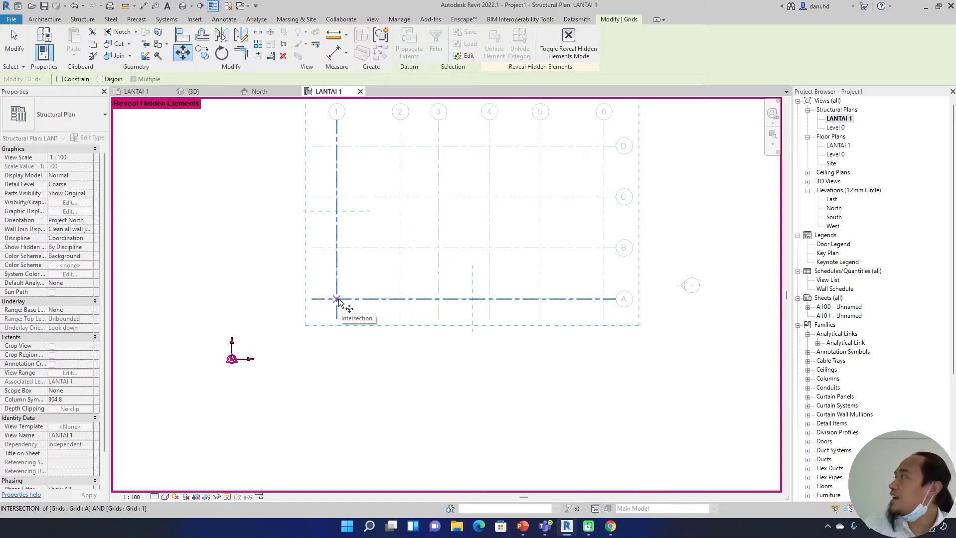
{"action": "scroll", "coordinate": [337, 299], "scroll_direction": "up", "scroll_amount": 2}
{"action": "left_click", "coordinate": [334, 300]}
{"action": "scroll", "coordinate": [249, 349], "scroll_direction": "down", "scroll_amount": 1}
{"action": "middle_click_drag", "start_coordinate": [246, 354], "coordinate": [355, 285]}
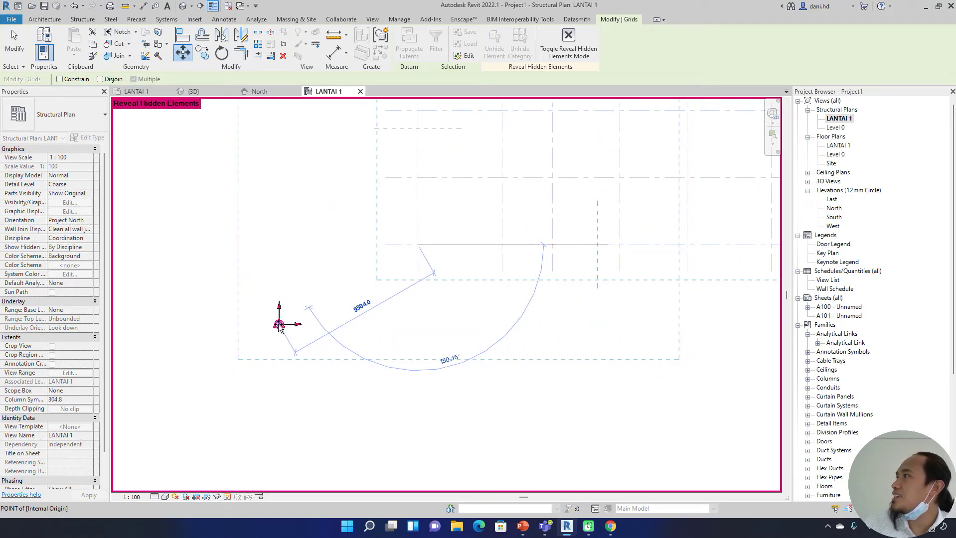
{"action": "scroll", "coordinate": [396, 273], "scroll_direction": "down", "scroll_amount": 2}
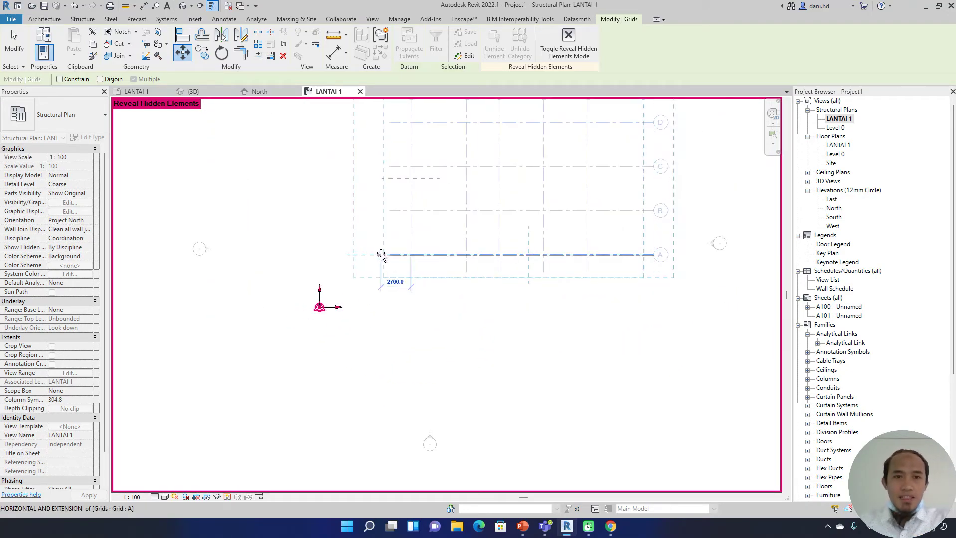
{"action": "key", "text": "Escape"}
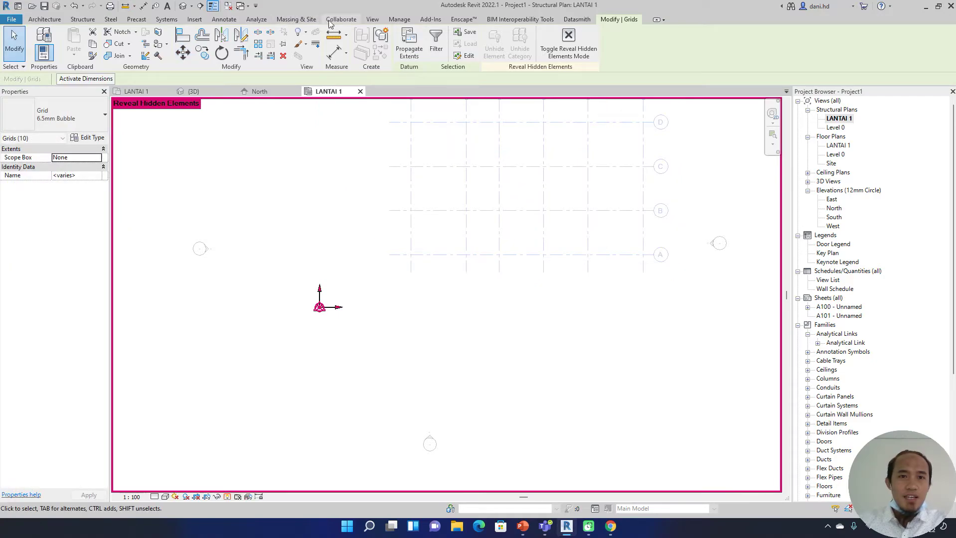
Review the enabled object snaps in the snap settings, accept them unchanged, and deselect the grids.
{"action": "left_click", "coordinate": [396, 20]}
{"action": "left_click", "coordinate": [76, 43]}
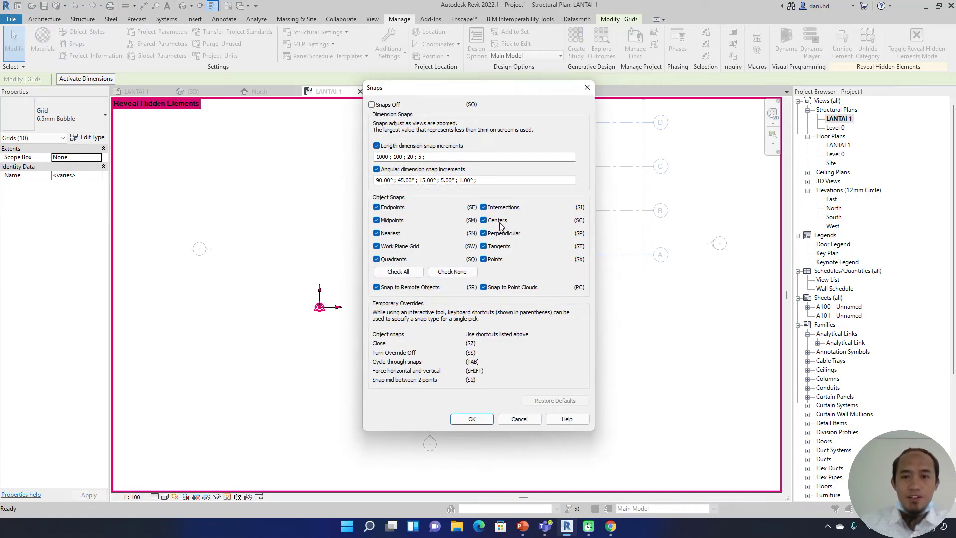
{"action": "left_click", "coordinate": [471, 419]}
{"action": "left_click", "coordinate": [651, 188]}
{"action": "scroll", "coordinate": [650, 188], "scroll_direction": "down", "scroll_amount": 2}
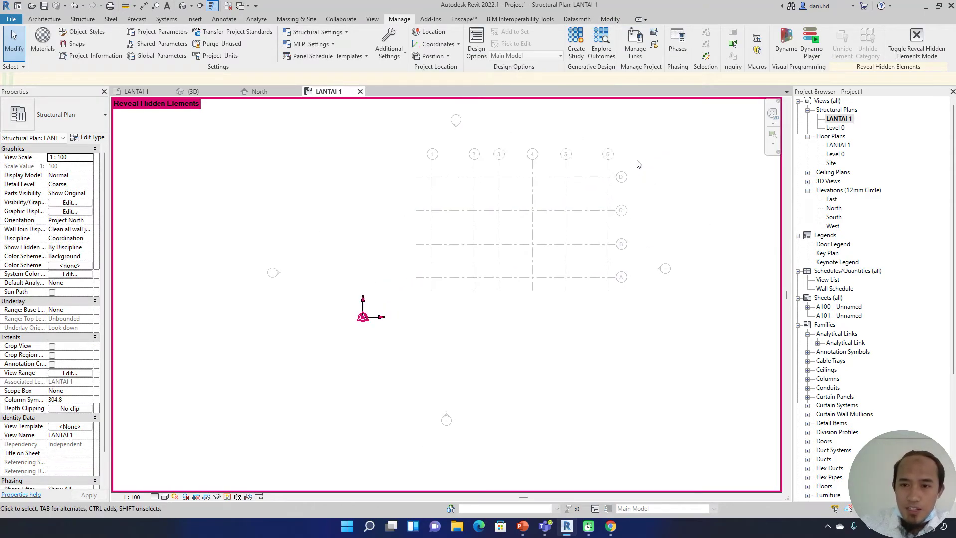
Move all the grids from the intersection of grids 1 and A onto the internal origin.
{"action": "left_click_drag", "start_coordinate": [636, 152], "coordinate": [412, 288]}
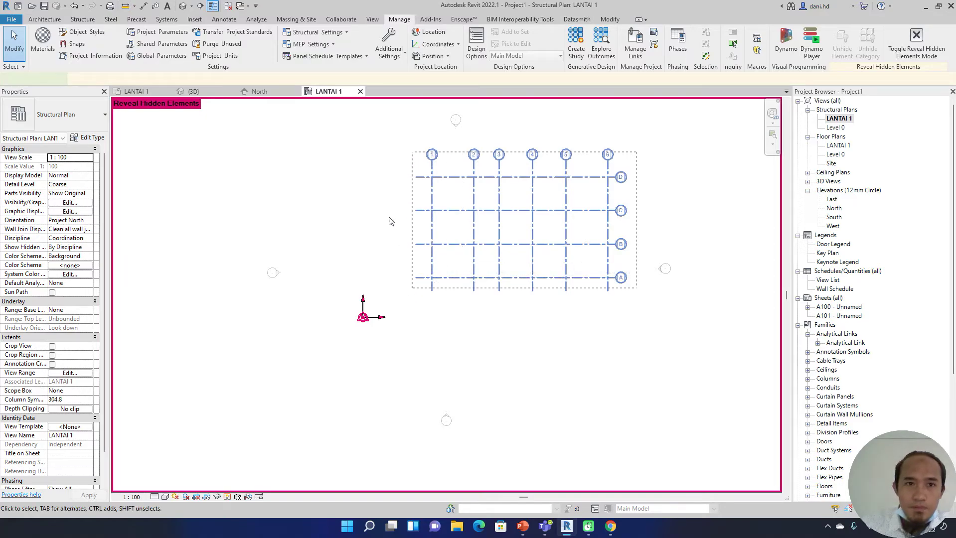
{"action": "left_click_drag", "start_coordinate": [393, 241], "coordinate": [389, 234]}
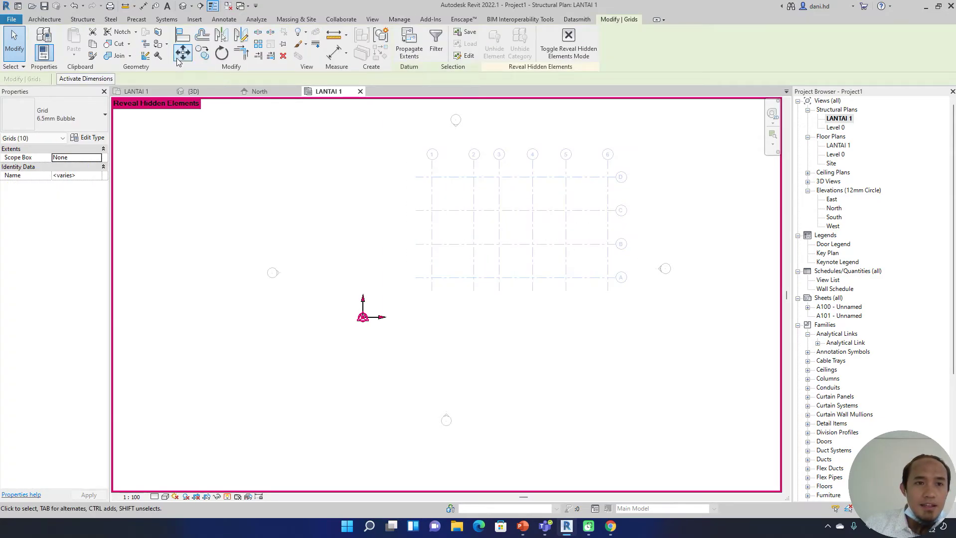
{"action": "left_click", "coordinate": [181, 55]}
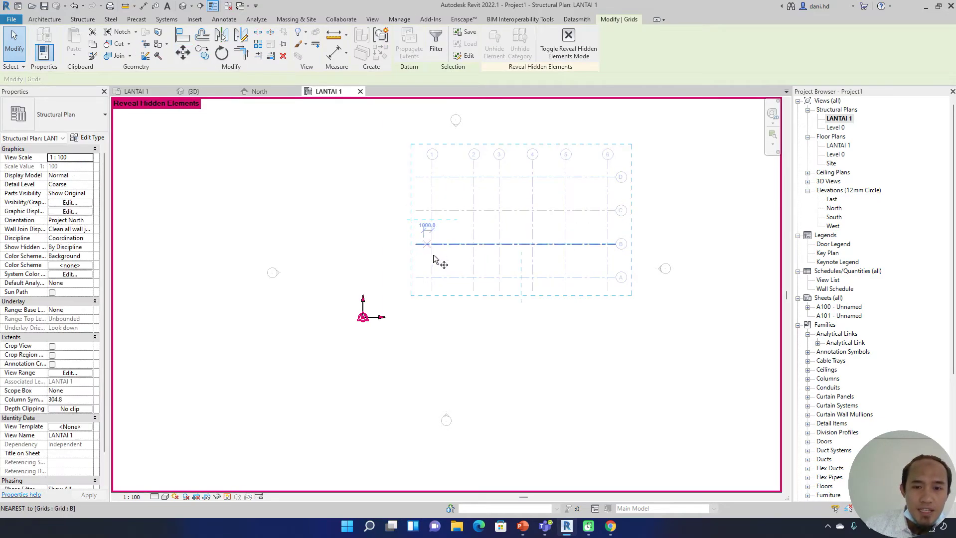
{"action": "scroll", "coordinate": [434, 281], "scroll_direction": "up", "scroll_amount": 3}
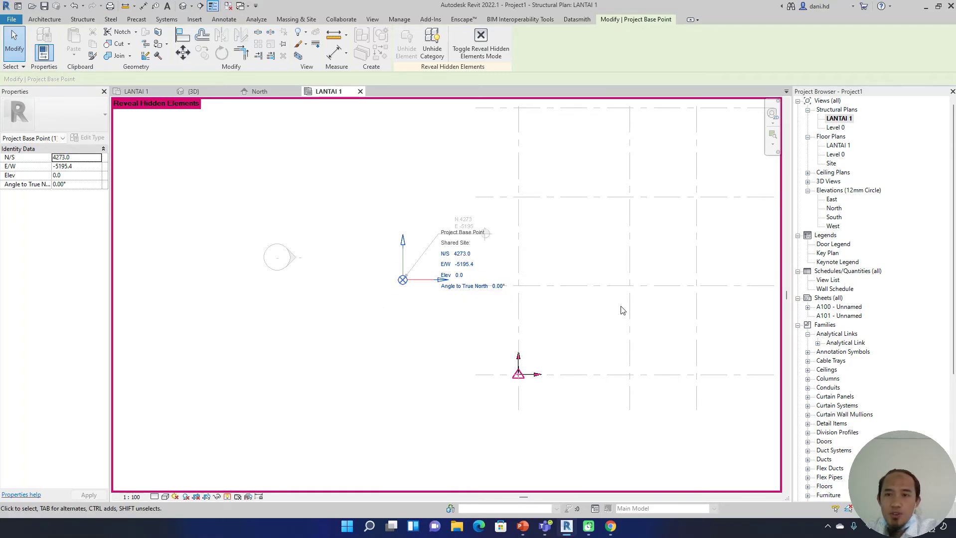
Move the project base point together with its spot coordinate onto the internal origin at the intersection of grids 1 and A.
{"action": "left_click", "coordinate": [434, 174]}
{"action": "left_click_drag", "start_coordinate": [434, 174], "coordinate": [364, 324]}
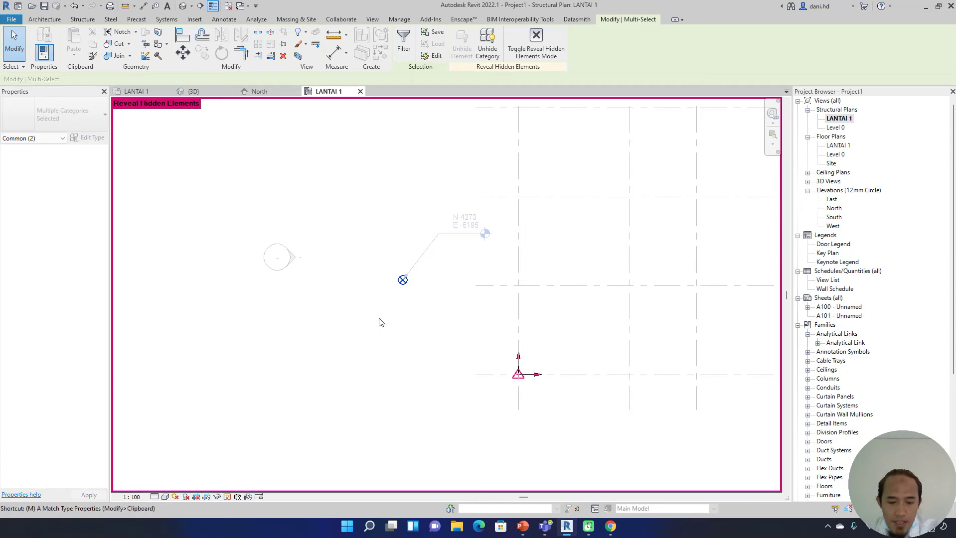
{"action": "key", "text": "m"}
{"action": "key", "text": "v"}
{"action": "left_click", "coordinate": [402, 280]}
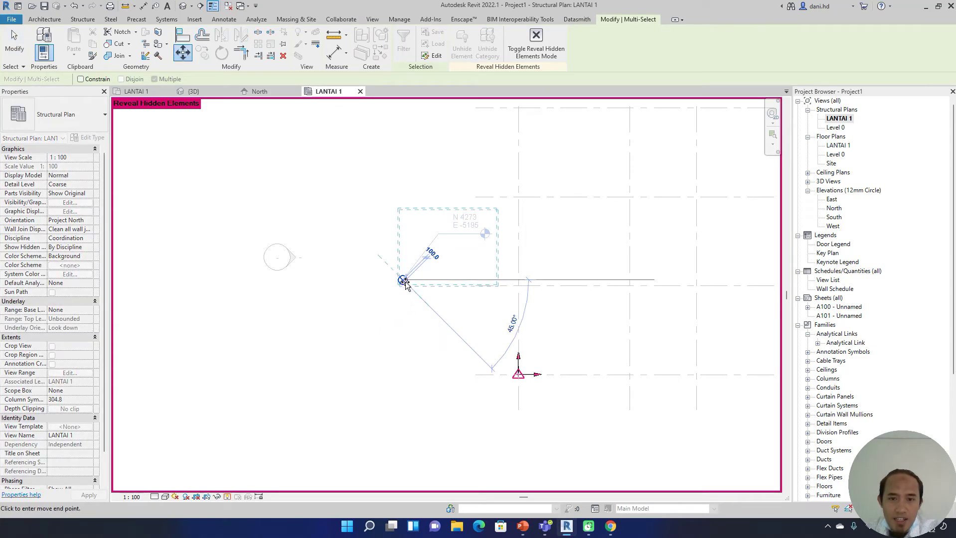
{"action": "scroll", "coordinate": [529, 379], "scroll_direction": "up", "scroll_amount": 5}
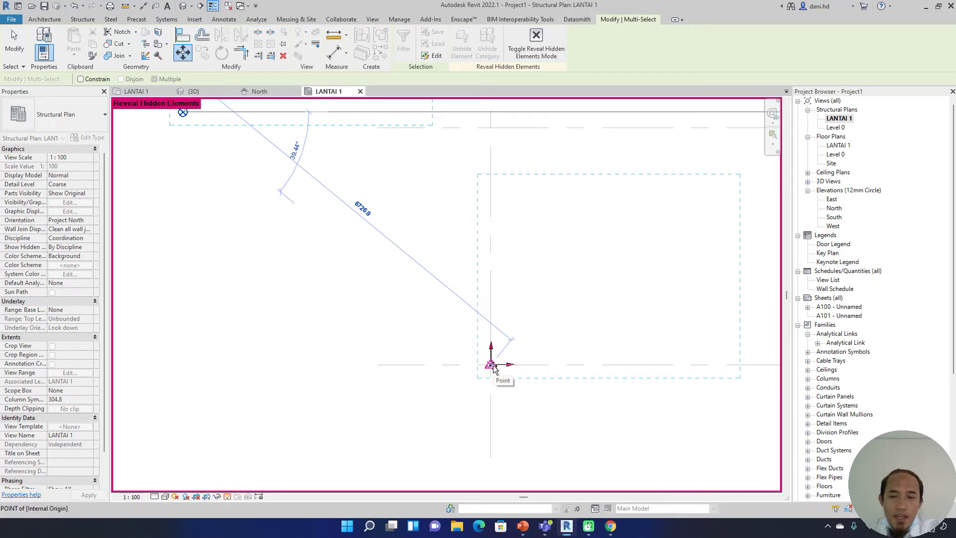
{"action": "left_click", "coordinate": [491, 365]}
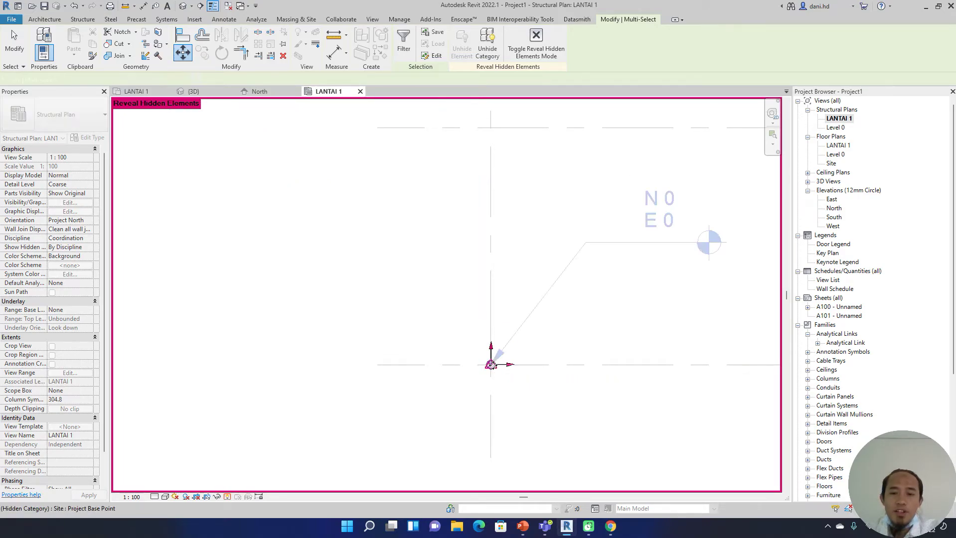
{"action": "scroll", "coordinate": [557, 314], "scroll_direction": "down", "scroll_amount": 4}
{"action": "middle_click_drag", "start_coordinate": [529, 311], "coordinate": [499, 313]}
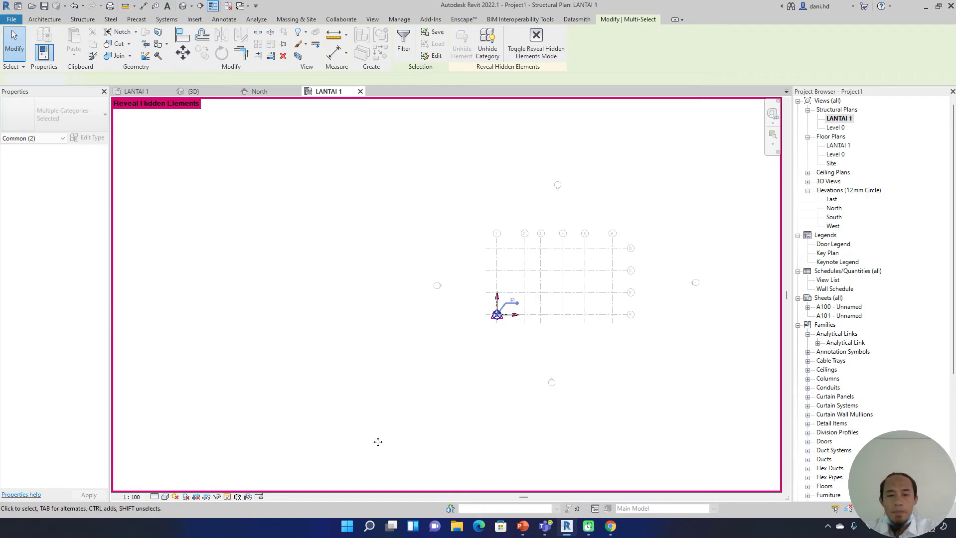
{"action": "left_click", "coordinate": [384, 436]}
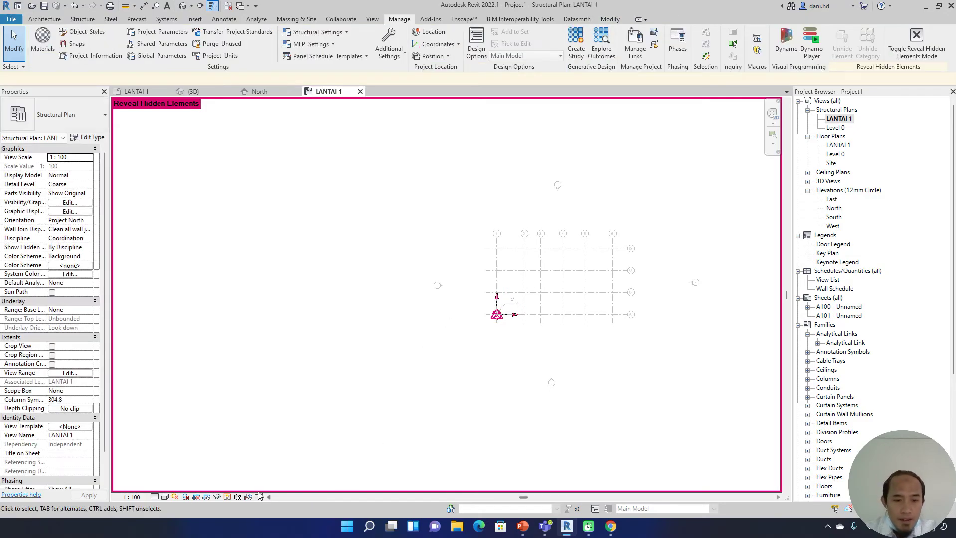
Turn off the display of hidden elements in the LANTAI 1 structural plan.
{"action": "left_click", "coordinate": [228, 497]}
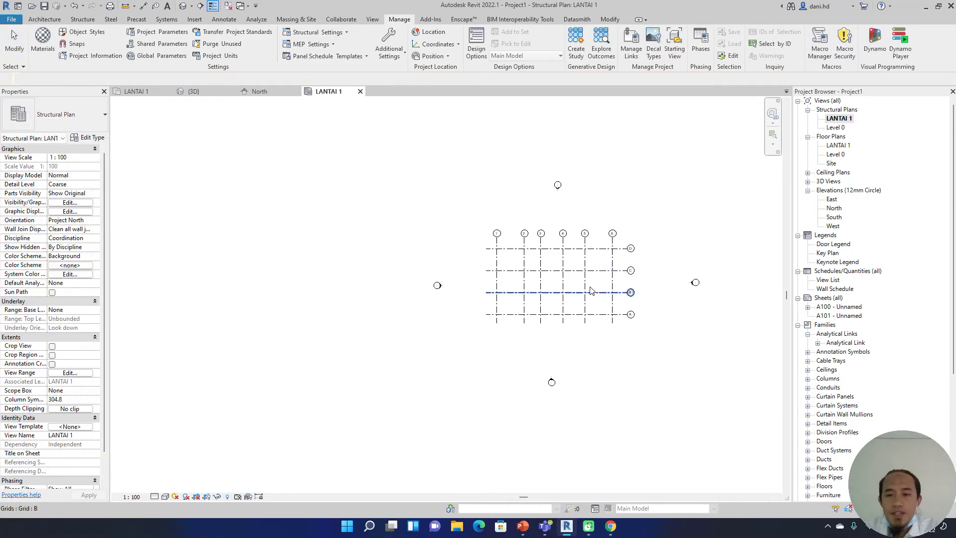
{"action": "scroll", "coordinate": [596, 291], "scroll_direction": "up", "scroll_amount": 3}
{"action": "middle_click_drag", "start_coordinate": [598, 278], "coordinate": [564, 303]}
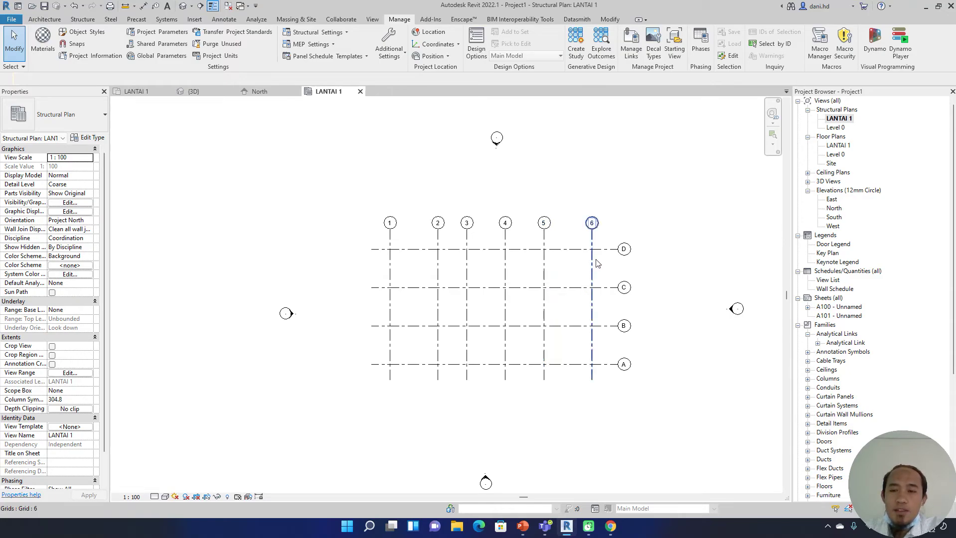
Combine all the grids 1 to 6 and A to D into a model group named GRID 1.
{"action": "left_click_drag", "start_coordinate": [670, 193], "coordinate": [312, 423]}
{"action": "left_click_drag", "start_coordinate": [666, 194], "coordinate": [357, 396]}
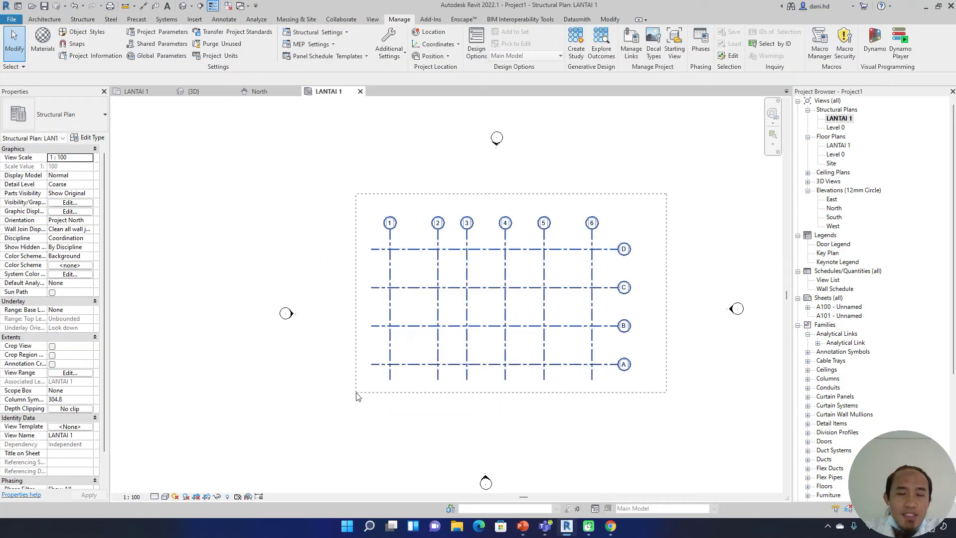
{"action": "left_click_drag", "start_coordinate": [356, 396], "coordinate": [357, 397]}
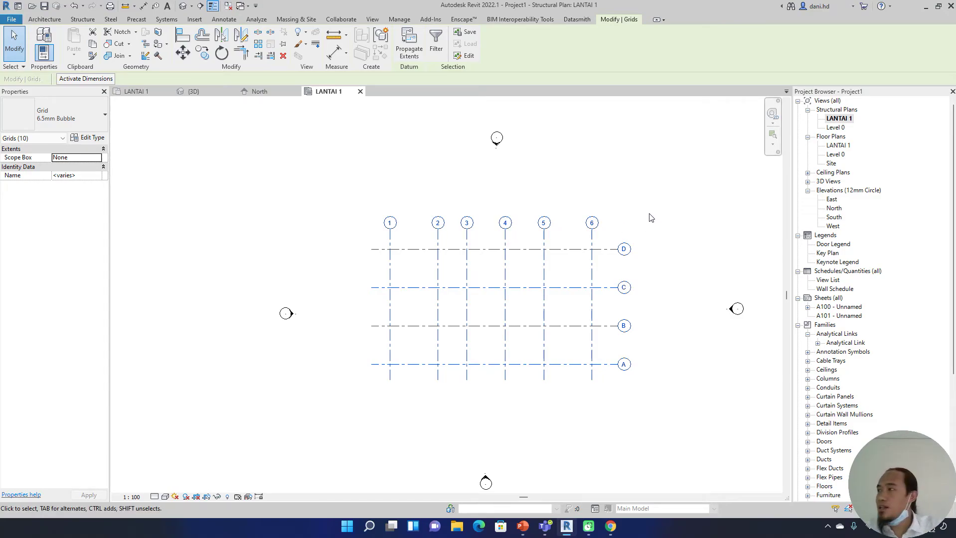
{"action": "left_click", "coordinate": [670, 208]}
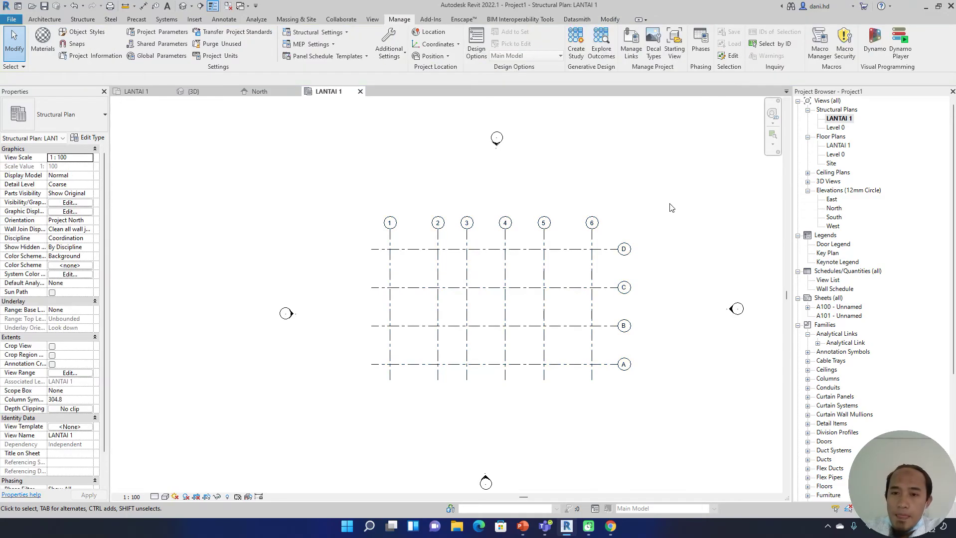
{"action": "left_click_drag", "start_coordinate": [687, 185], "coordinate": [355, 394]}
{"action": "left_click_drag", "start_coordinate": [673, 208], "coordinate": [359, 393]}
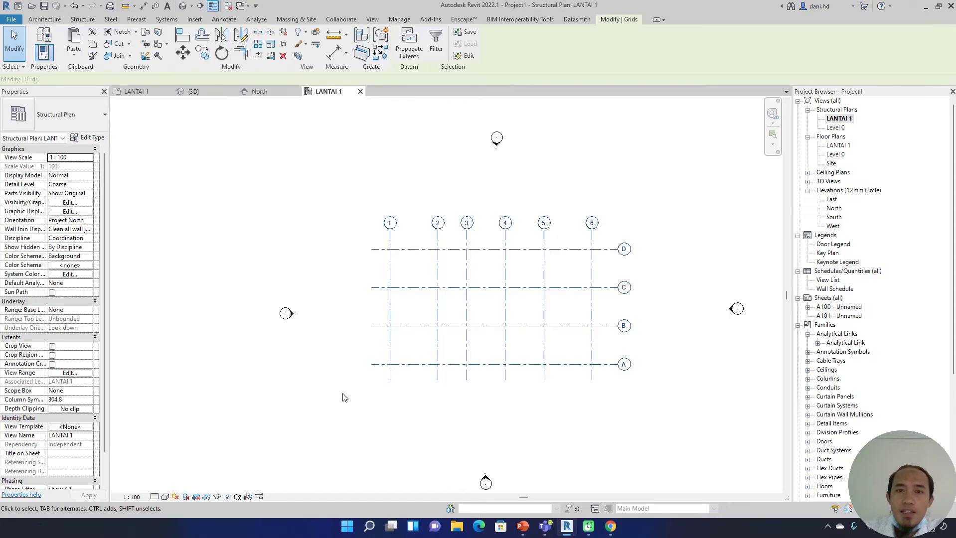
{"action": "left_click", "coordinate": [387, 42]}
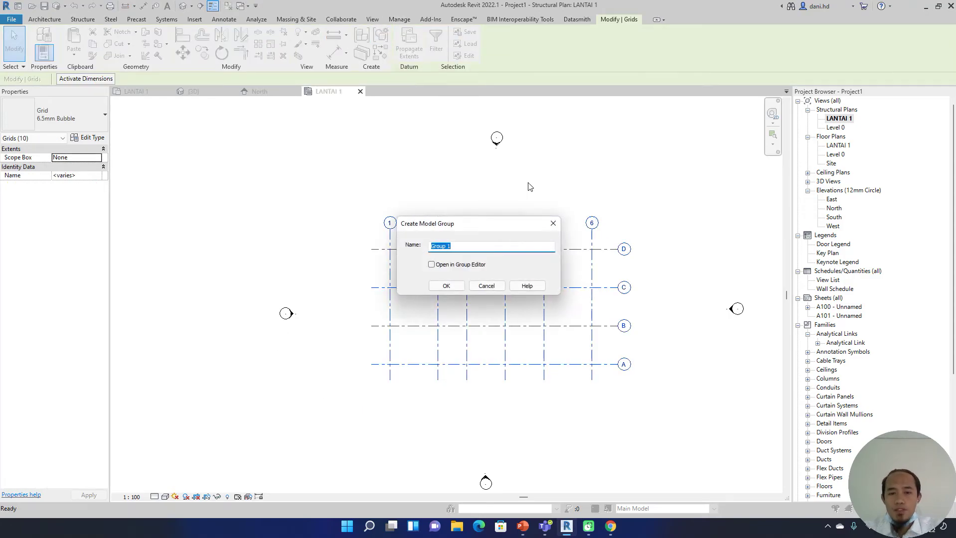
{"action": "type", "text": "GRID"}
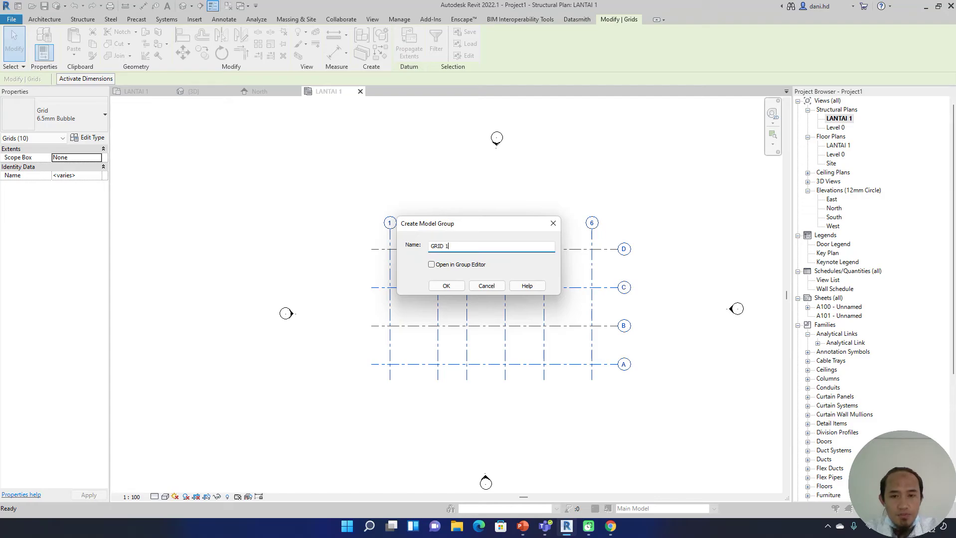
{"action": "key", "text": "Return"}
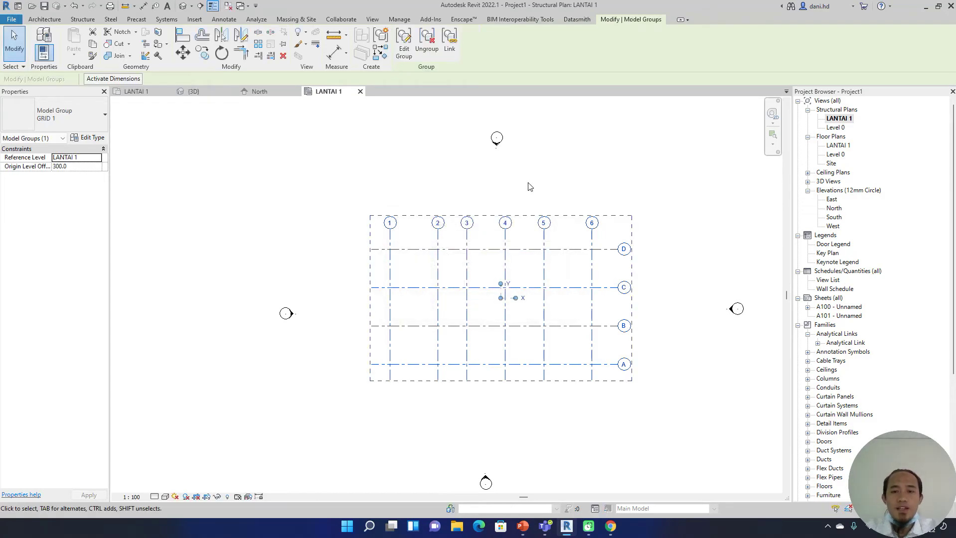
{"action": "key", "text": "Escape"}
Try moving the GRID 1 group as a whole and undo the move.
{"action": "left_click", "coordinate": [535, 255]}
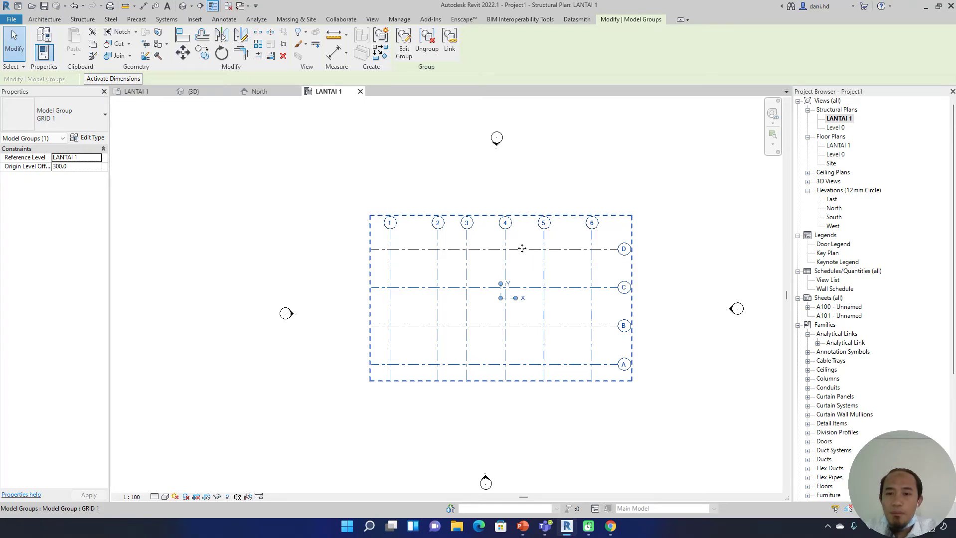
{"action": "left_click_drag", "start_coordinate": [521, 248], "coordinate": [469, 256]}
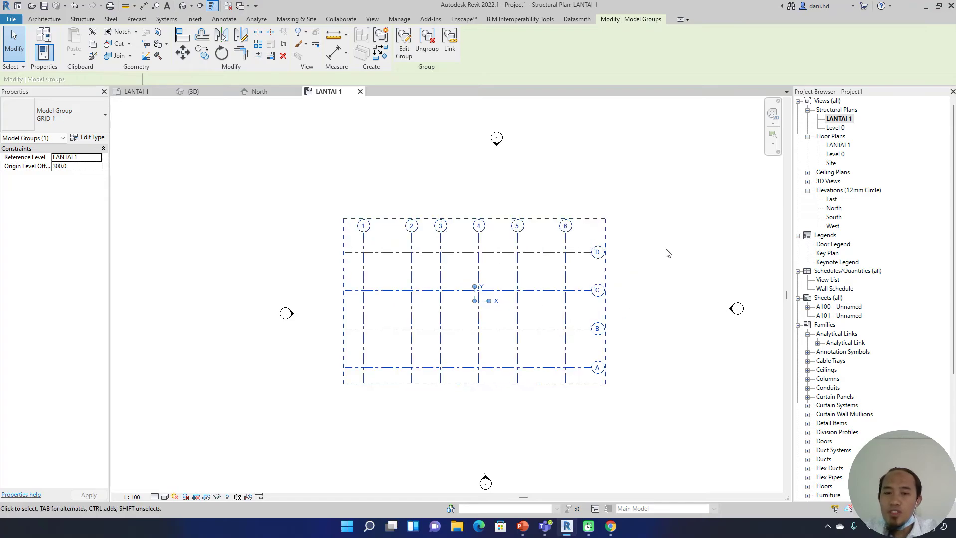
{"action": "key", "text": "ctrl+z"}
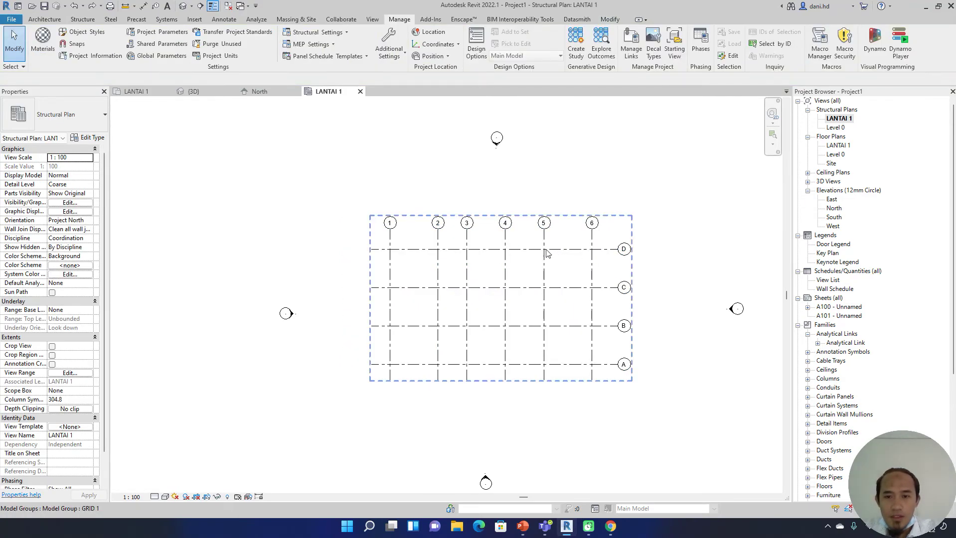
Pin the GRID 1 group in place and test the lock by trying to move the group.
{"action": "left_click", "coordinate": [546, 252]}
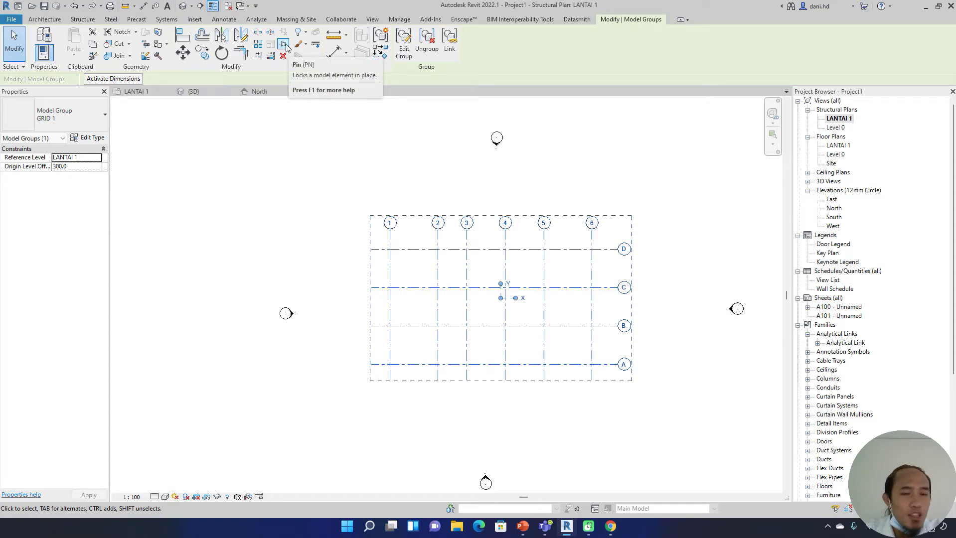
{"action": "left_click", "coordinate": [285, 45]}
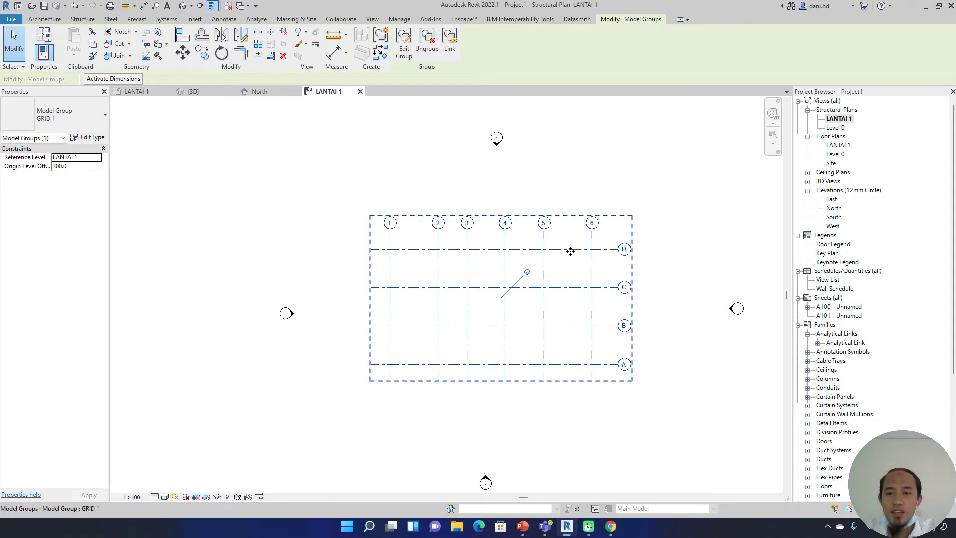
{"action": "left_click_drag", "start_coordinate": [563, 254], "coordinate": [629, 137]}
{"action": "left_click_drag", "start_coordinate": [569, 250], "coordinate": [624, 131]}
{"action": "left_click_drag", "start_coordinate": [550, 260], "coordinate": [622, 137]}
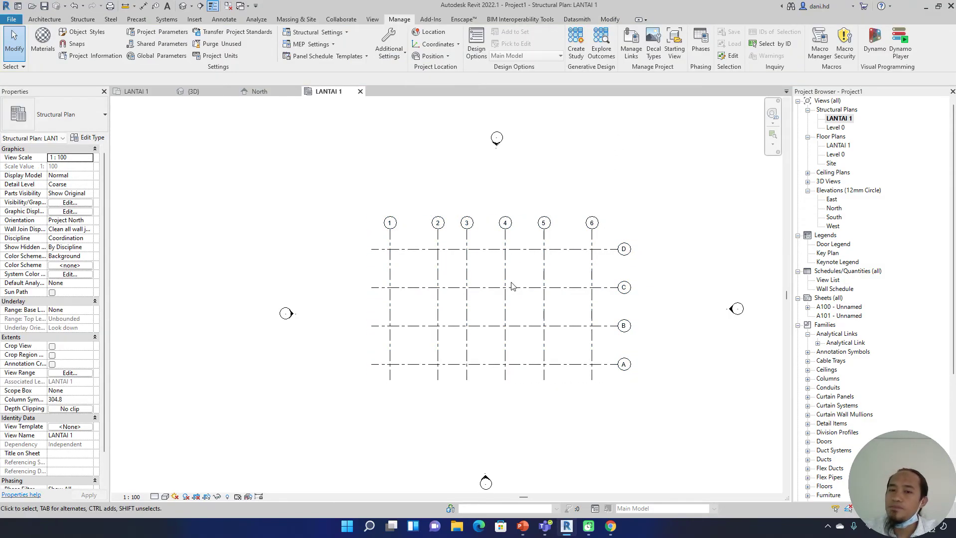
{"action": "left_click_drag", "start_coordinate": [646, 181], "coordinate": [424, 333]}
{"action": "left_click", "coordinate": [571, 263]}
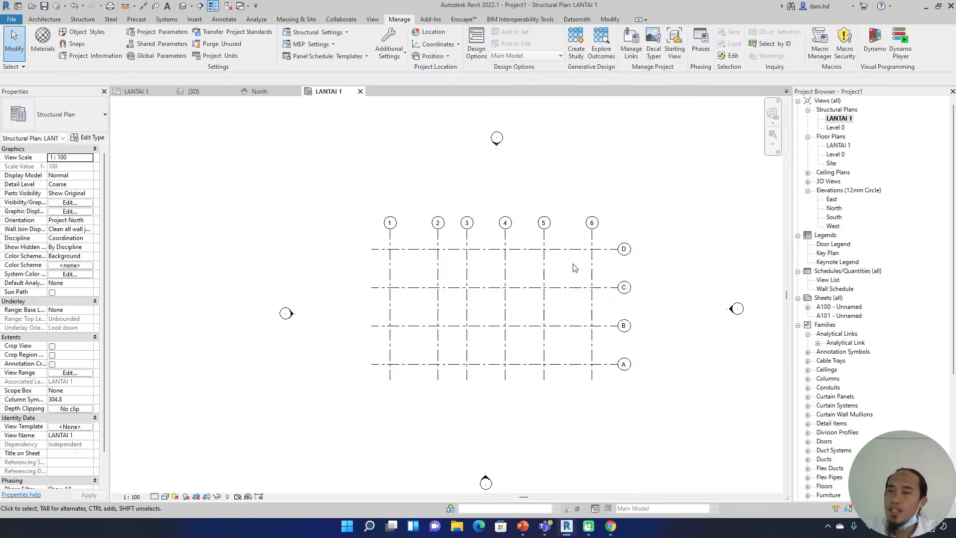
Draw a closed chain of 8000 mm high basic walls through grid intersections A1, C1, C2, D2, D6 and A6.
{"action": "left_click", "coordinate": [49, 21]}
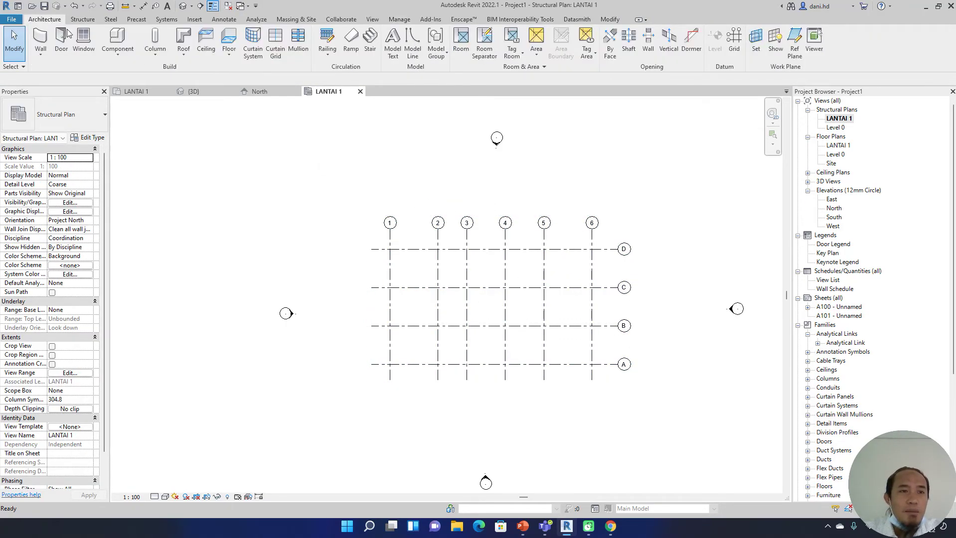
{"action": "left_click", "coordinate": [42, 37]}
{"action": "scroll", "coordinate": [461, 340], "scroll_direction": "up", "scroll_amount": 2}
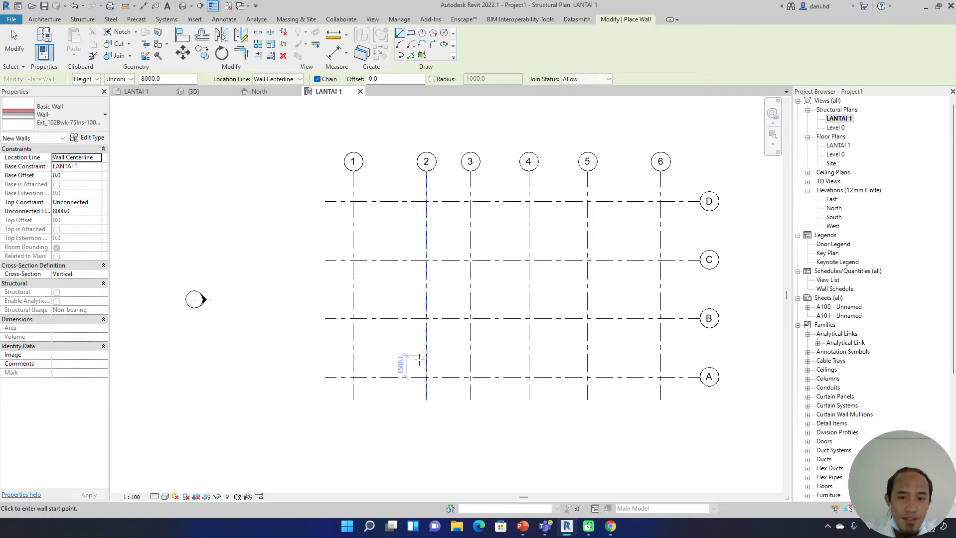
{"action": "left_click", "coordinate": [353, 377]}
{"action": "left_click", "coordinate": [353, 260]}
{"action": "left_click", "coordinate": [426, 260]}
{"action": "left_click", "coordinate": [426, 202]}
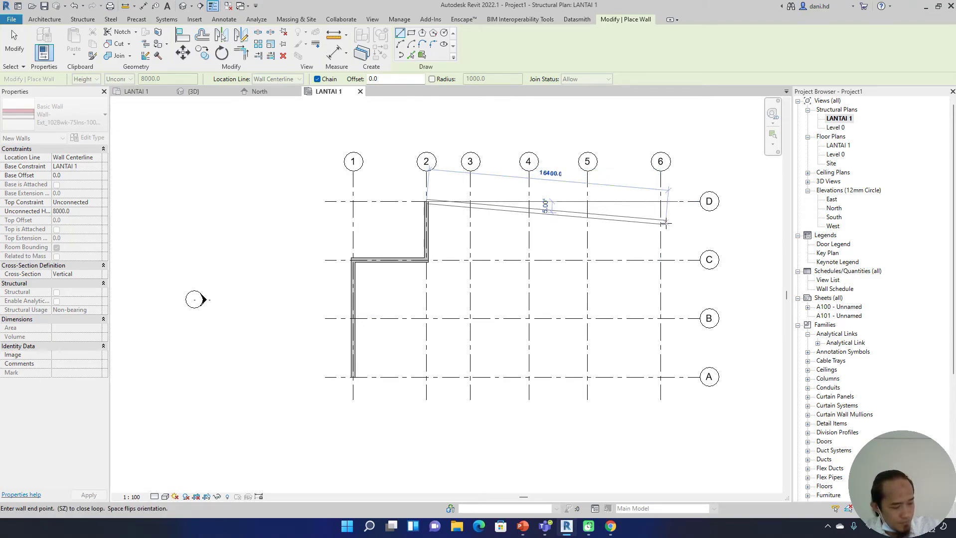
{"action": "left_click", "coordinate": [660, 201]}
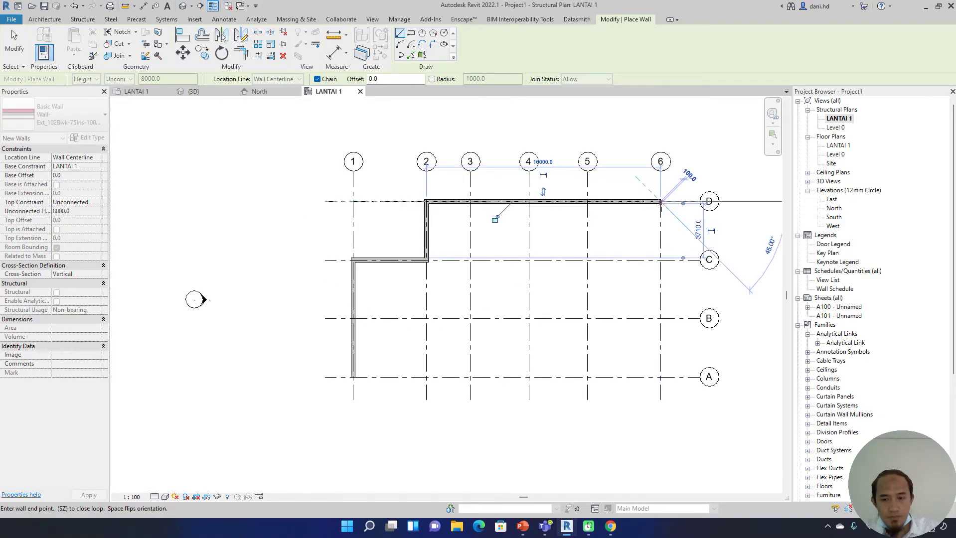
{"action": "left_click", "coordinate": [660, 377]}
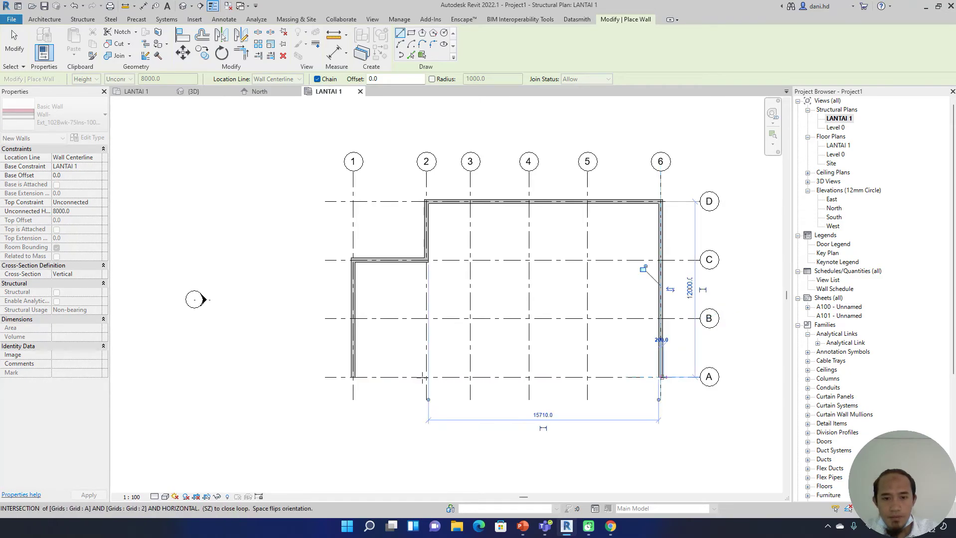
{"action": "left_click", "coordinate": [352, 378]}
{"action": "key", "text": "Escape"}
{"action": "key", "text": "Escape"}
{"action": "middle_click_drag", "start_coordinate": [563, 240], "coordinate": [538, 238]}
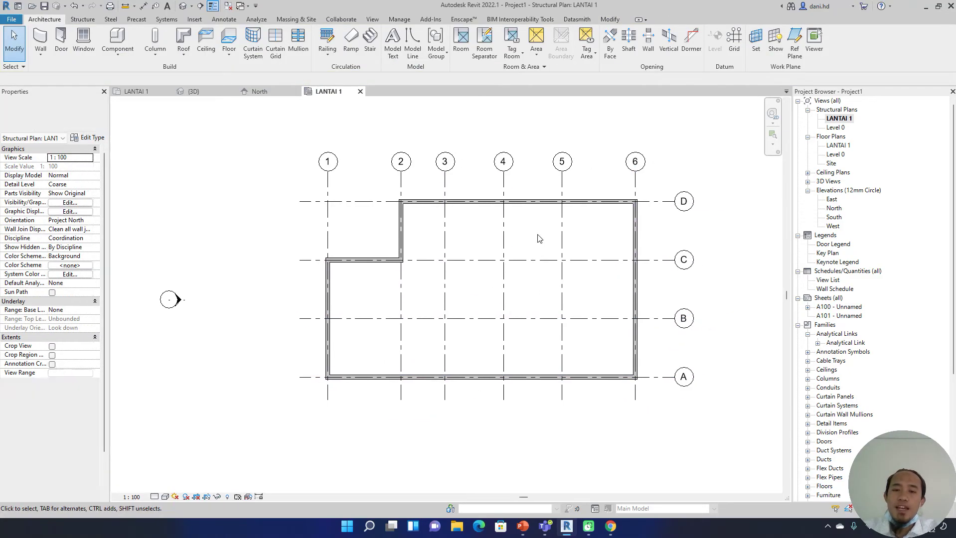
Try to move the six walls together with the pinned GRID 1 group and undo the move.
{"action": "left_click", "coordinate": [545, 206]}
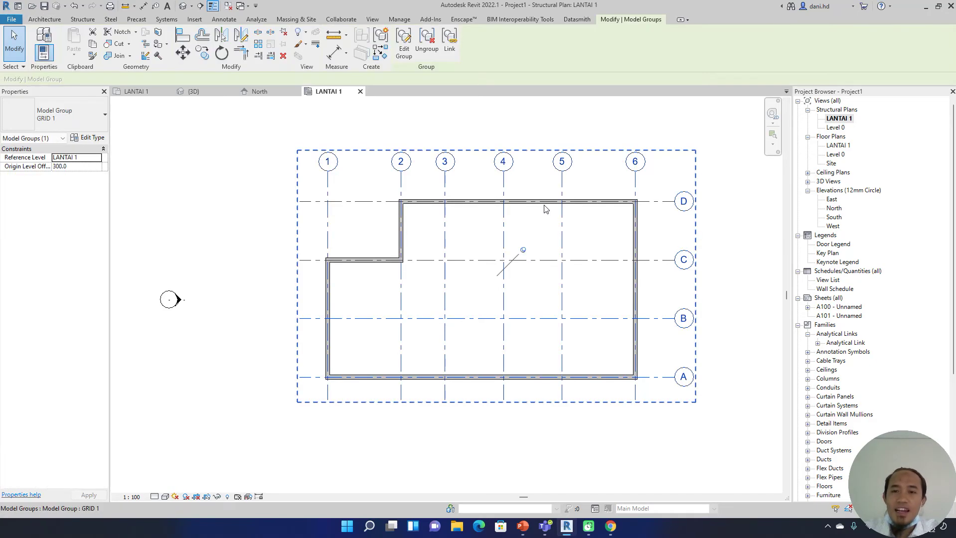
{"action": "left_click_drag", "start_coordinate": [657, 186], "coordinate": [259, 388]}
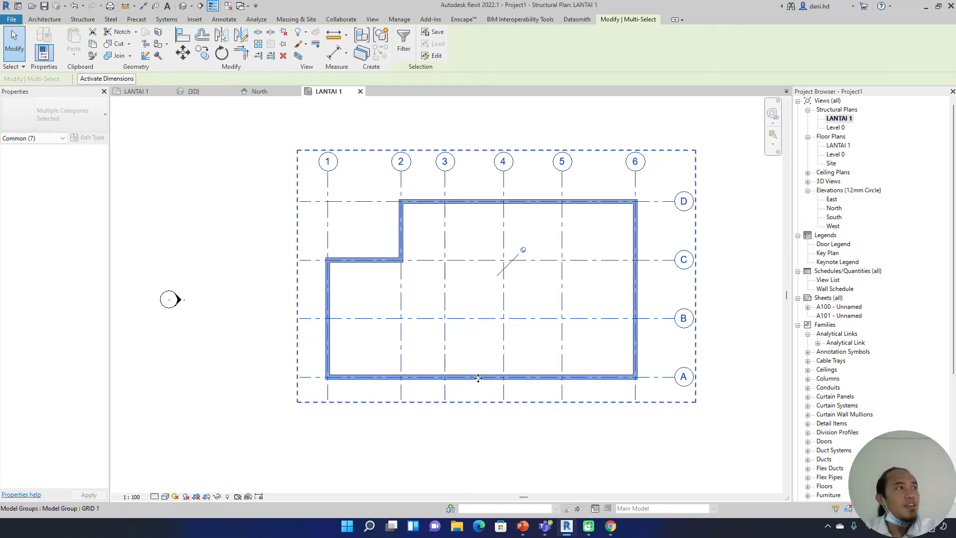
{"action": "left_click", "coordinate": [653, 193]}
{"action": "left_click", "coordinate": [635, 188]}
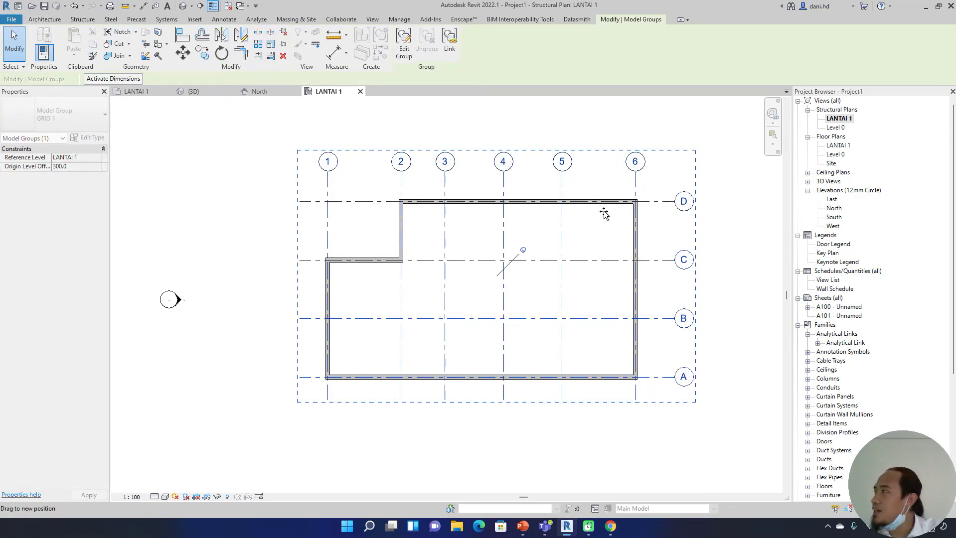
{"action": "left_click", "coordinate": [663, 182]}
{"action": "left_click_drag", "start_coordinate": [664, 182], "coordinate": [320, 395]}
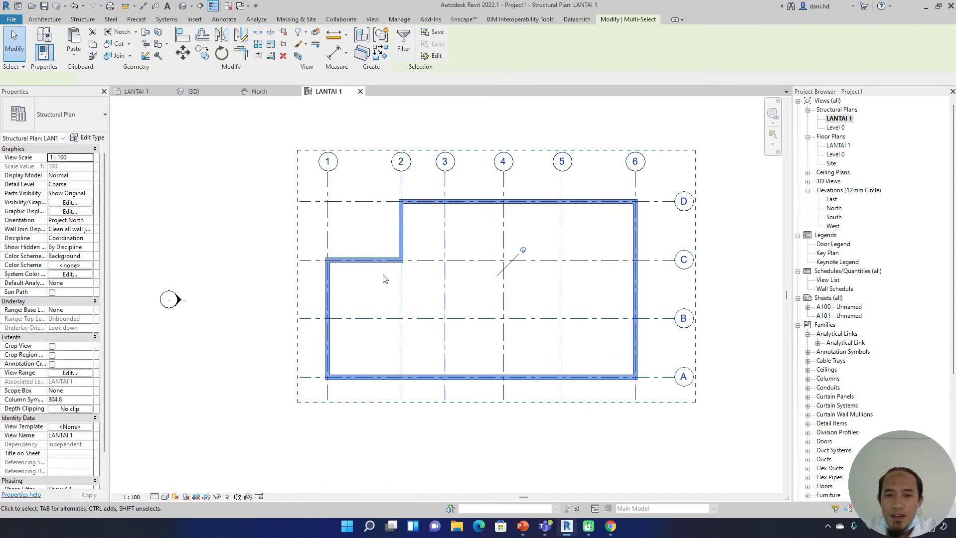
{"action": "left_click_drag", "start_coordinate": [393, 252], "coordinate": [250, 212]}
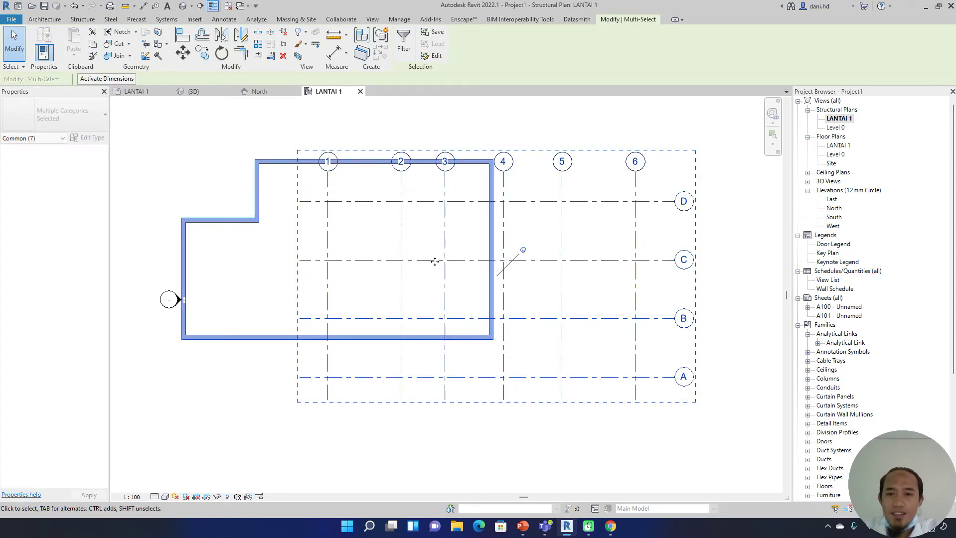
{"action": "key", "text": "ctrl+z"}
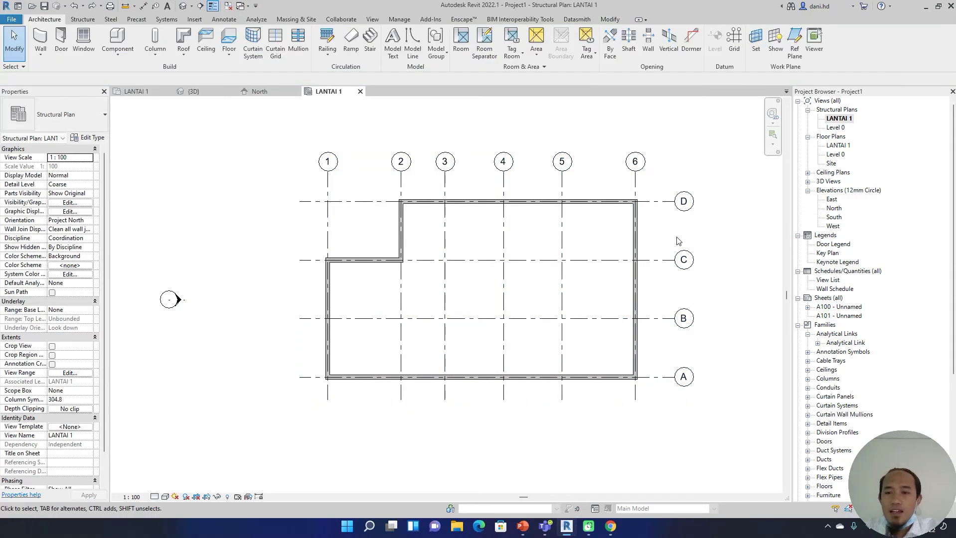
Review the selection options and turn off Select pinned elements.
{"action": "left_click", "coordinate": [653, 261]}
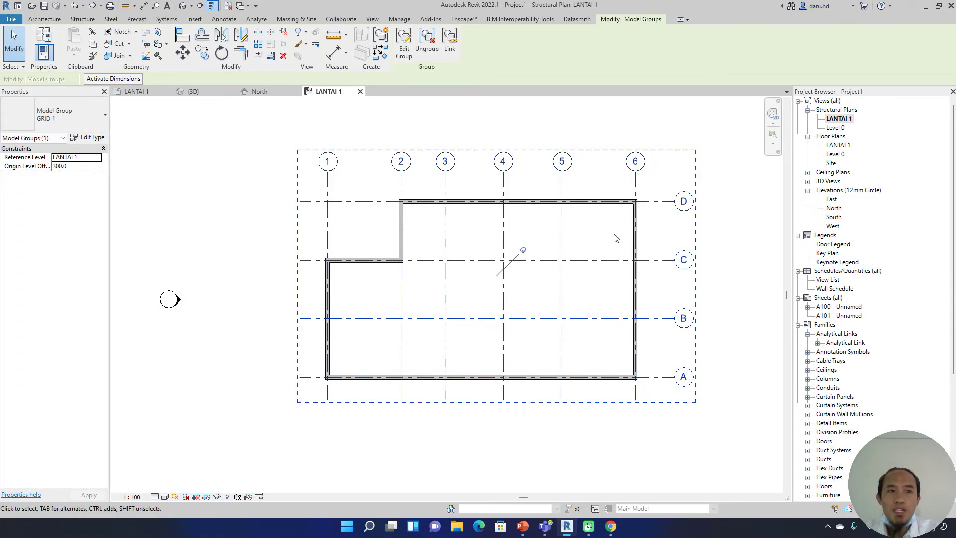
{"action": "left_click", "coordinate": [729, 243]}
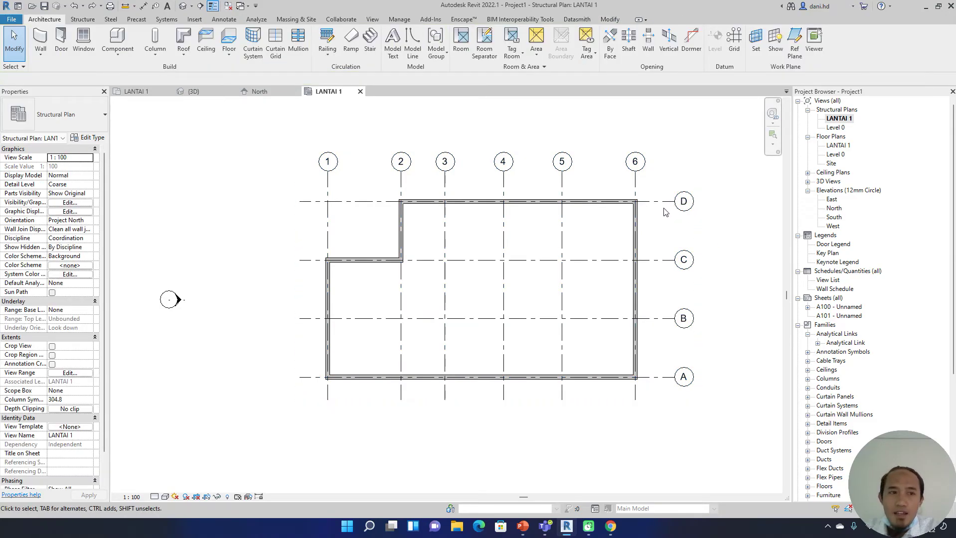
{"action": "left_click", "coordinate": [404, 180]}
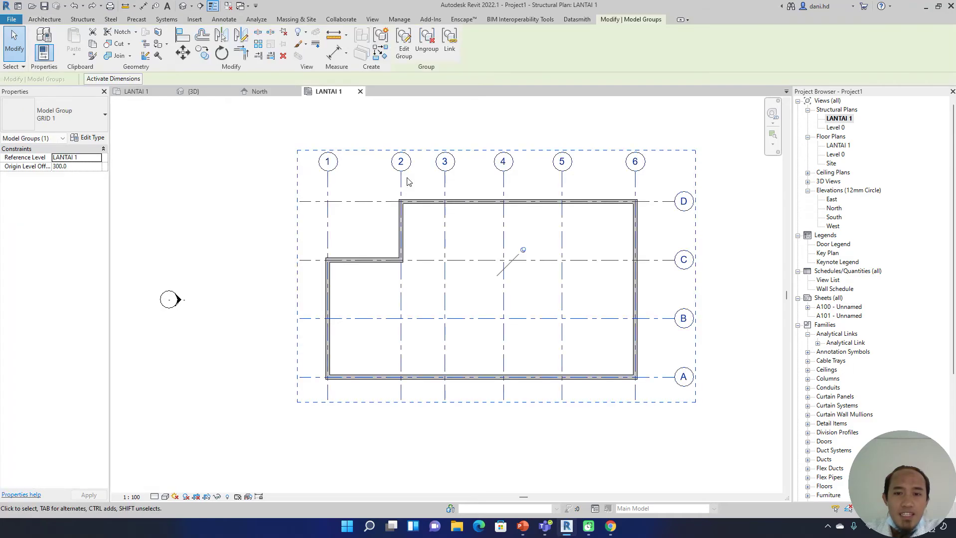
{"action": "key", "text": "Escape"}
{"action": "left_click", "coordinate": [20, 70]}
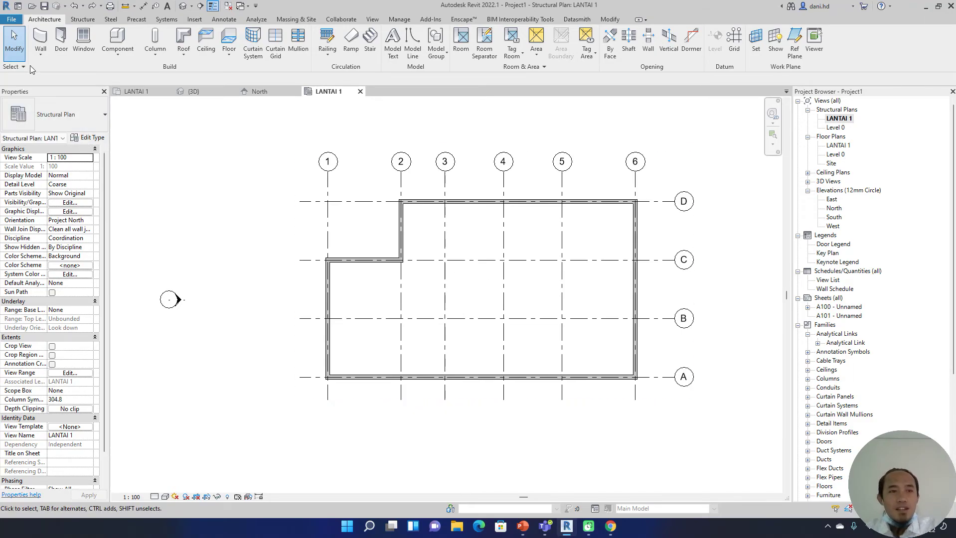
{"action": "left_click", "coordinate": [25, 66]}
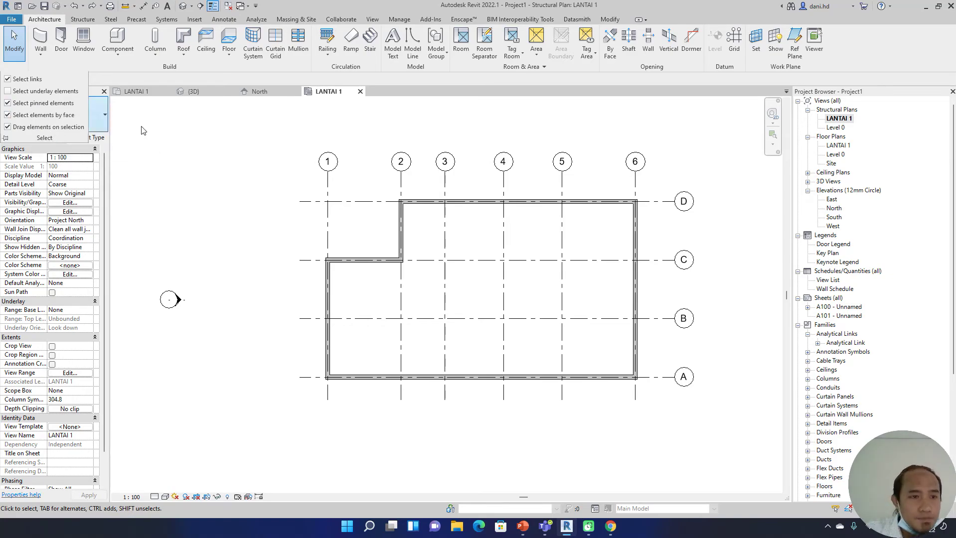
{"action": "left_click", "coordinate": [445, 188]}
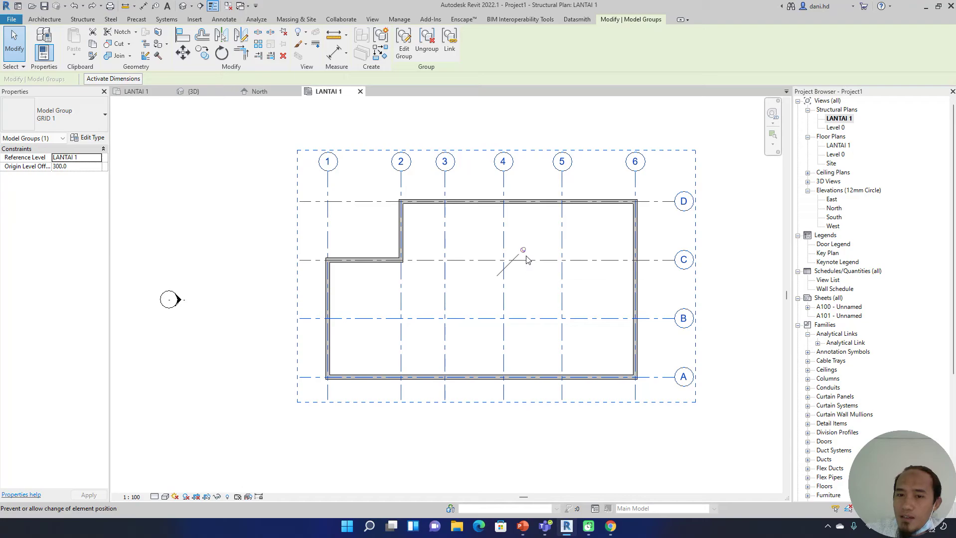
{"action": "left_click", "coordinate": [23, 67]}
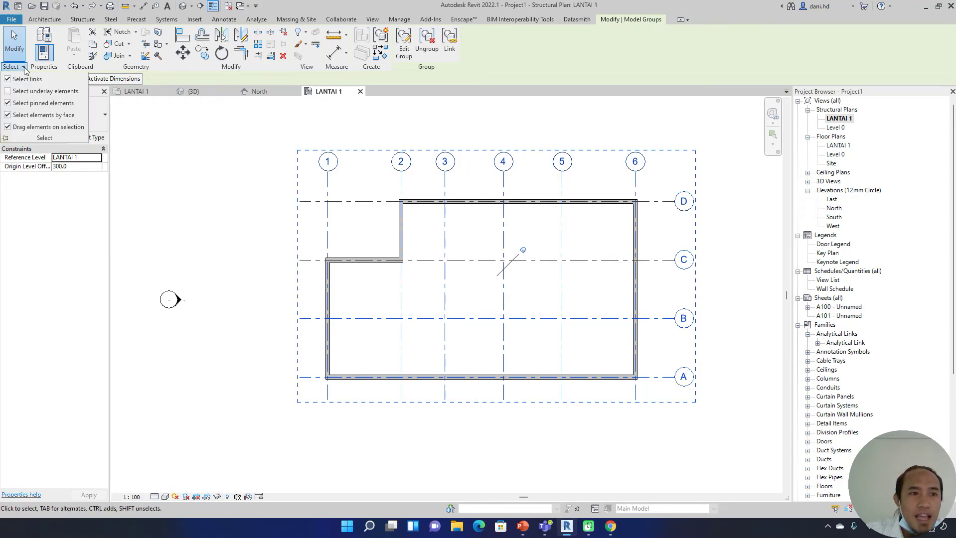
{"action": "left_click", "coordinate": [7, 103]}
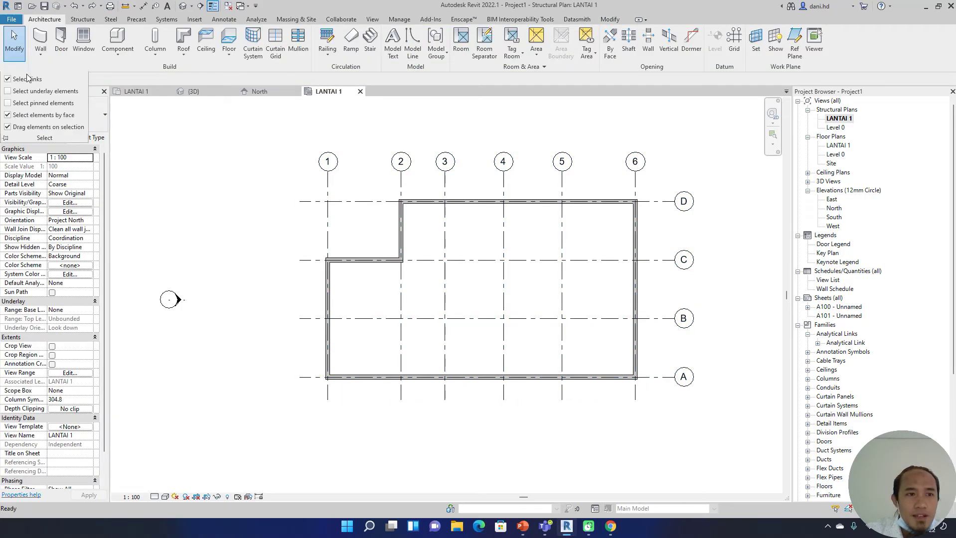
Test crossing selections over the walls and the pinned GRID 1 group, including one across the grid heads only.
{"action": "left_click_drag", "start_coordinate": [675, 140], "coordinate": [235, 428]}
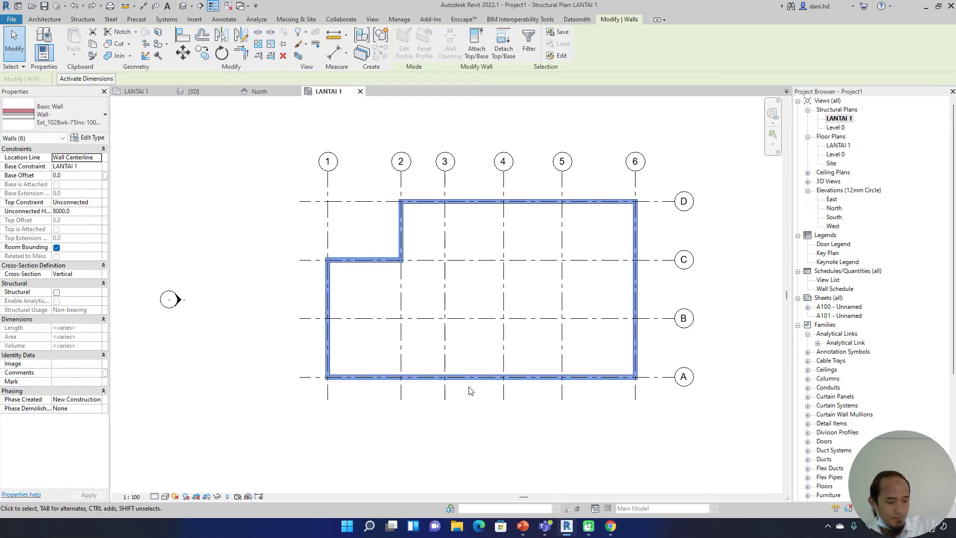
{"action": "left_click_drag", "start_coordinate": [698, 154], "coordinate": [292, 395]}
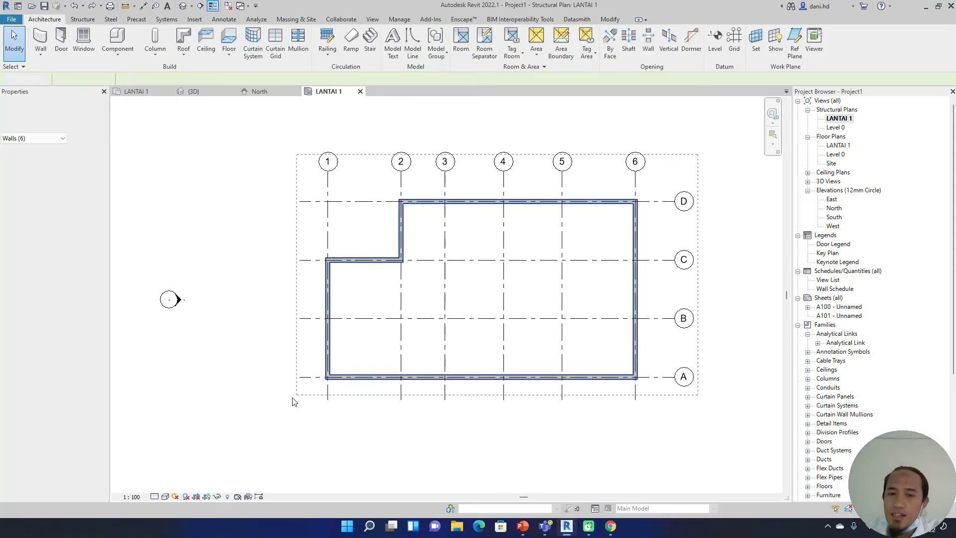
{"action": "left_click", "coordinate": [663, 189]}
{"action": "left_click_drag", "start_coordinate": [648, 192], "coordinate": [237, 431]}
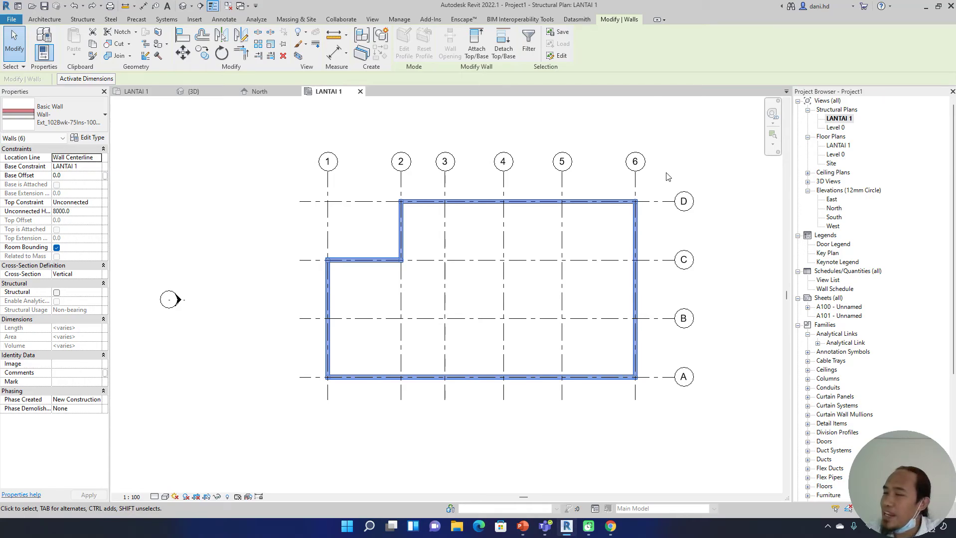
{"action": "left_click", "coordinate": [683, 170]}
{"action": "left_click_drag", "start_coordinate": [666, 143], "coordinate": [381, 174]}
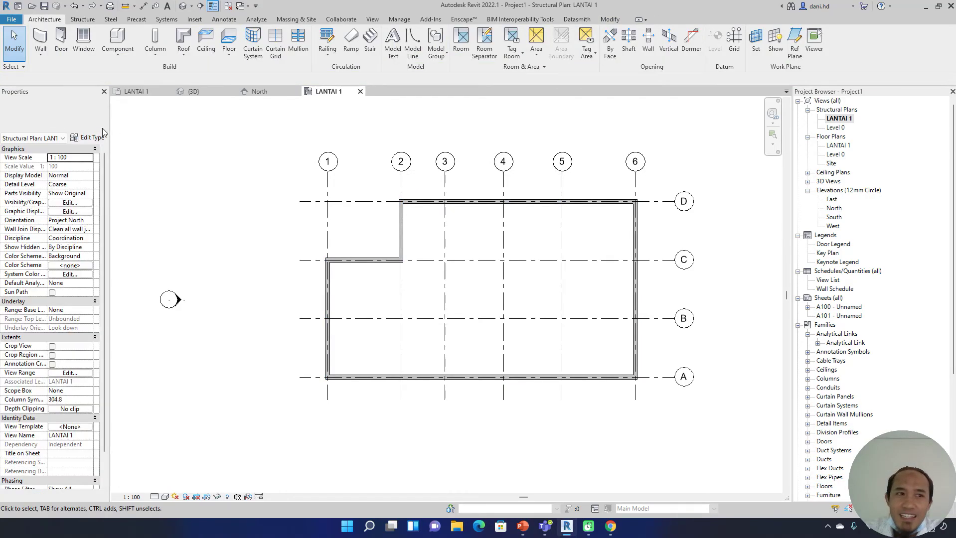
Re-enable Select pinned elements and open the GRID 1 group for editing.
{"action": "left_click", "coordinate": [15, 66]}
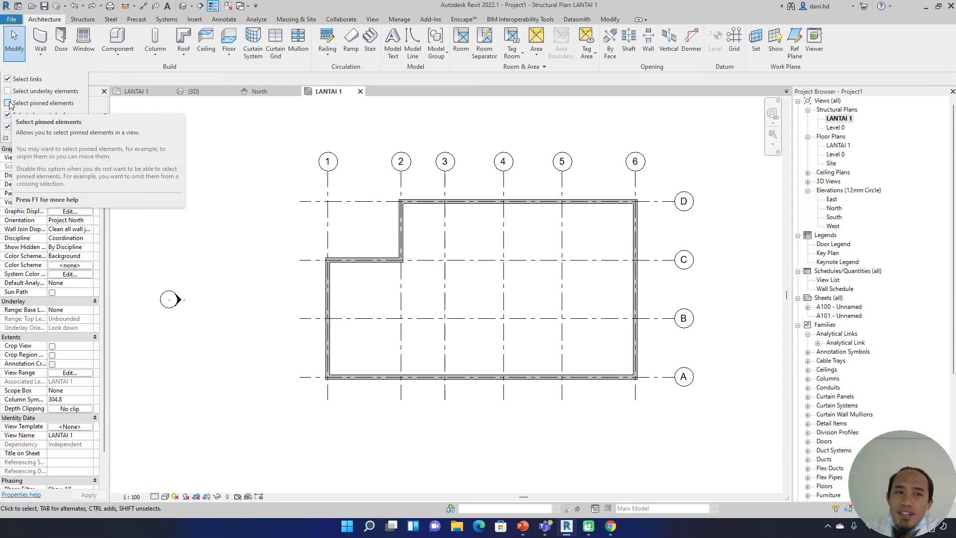
{"action": "left_click", "coordinate": [8, 103]}
{"action": "left_click", "coordinate": [563, 188]}
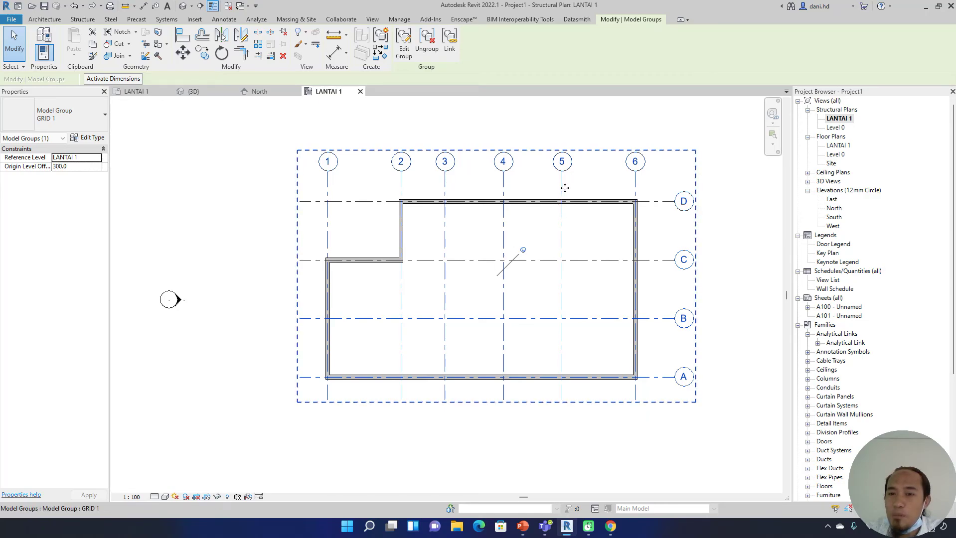
{"action": "left_click", "coordinate": [411, 54]}
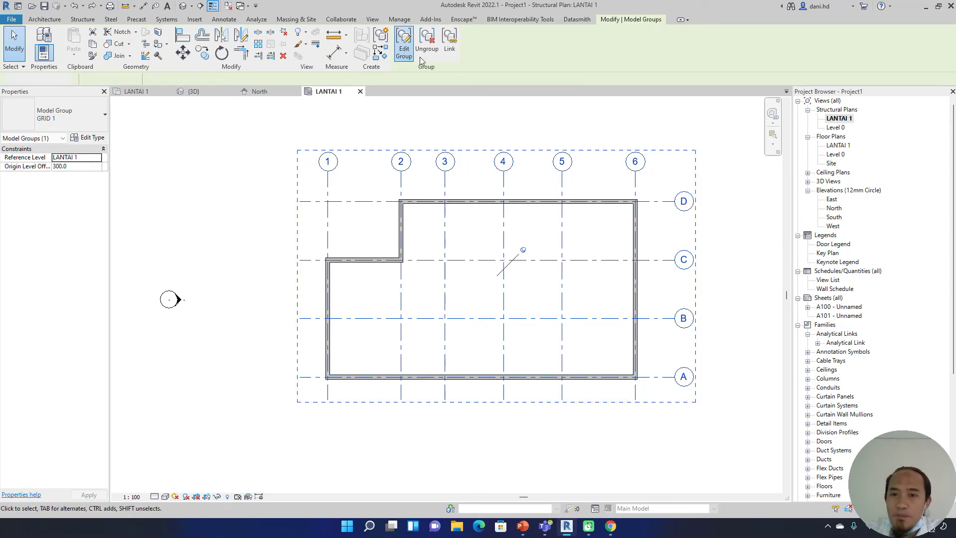
Move grid 6 by 500 mm towards grid 5 within the GRID 1 group and finish editing the group.
{"action": "scroll", "coordinate": [643, 199], "scroll_direction": "up", "scroll_amount": 2}
{"action": "left_click_drag", "start_coordinate": [225, 395], "coordinate": [355, 390]}
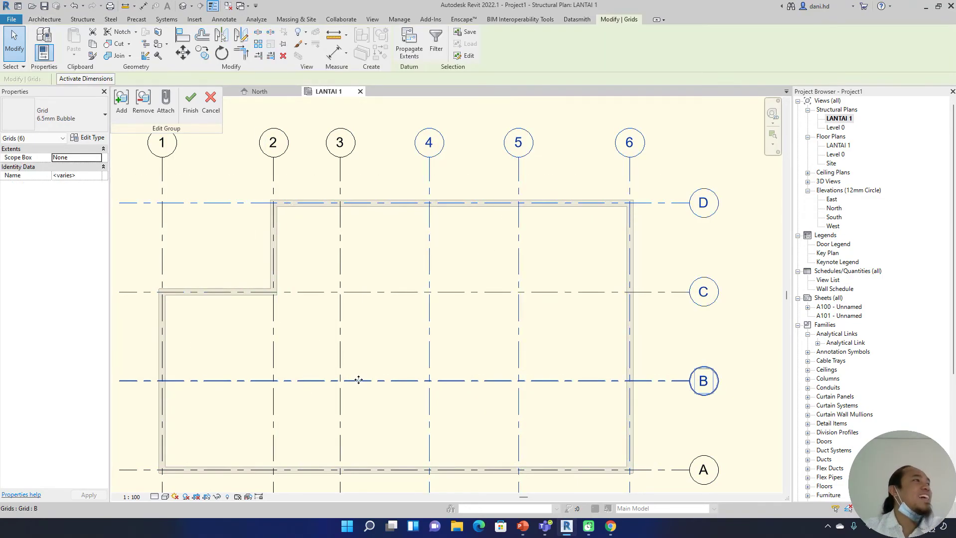
{"action": "scroll", "coordinate": [459, 363], "scroll_direction": "down", "scroll_amount": 3}
{"action": "scroll", "coordinate": [516, 252], "scroll_direction": "up", "scroll_amount": 3}
{"action": "scroll", "coordinate": [515, 252], "scroll_direction": "up", "scroll_amount": 1}
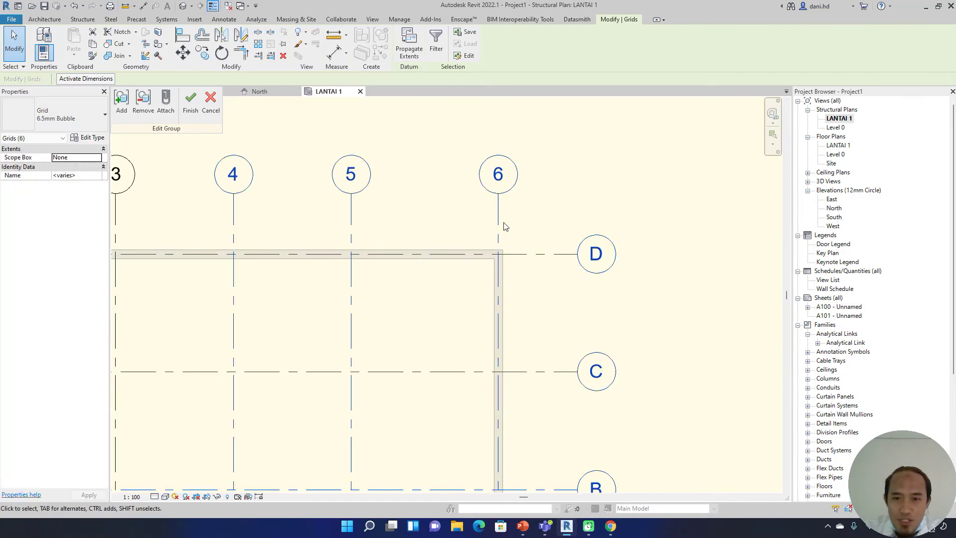
{"action": "left_click", "coordinate": [498, 213]}
{"action": "scroll", "coordinate": [459, 204], "scroll_direction": "down", "scroll_amount": 4}
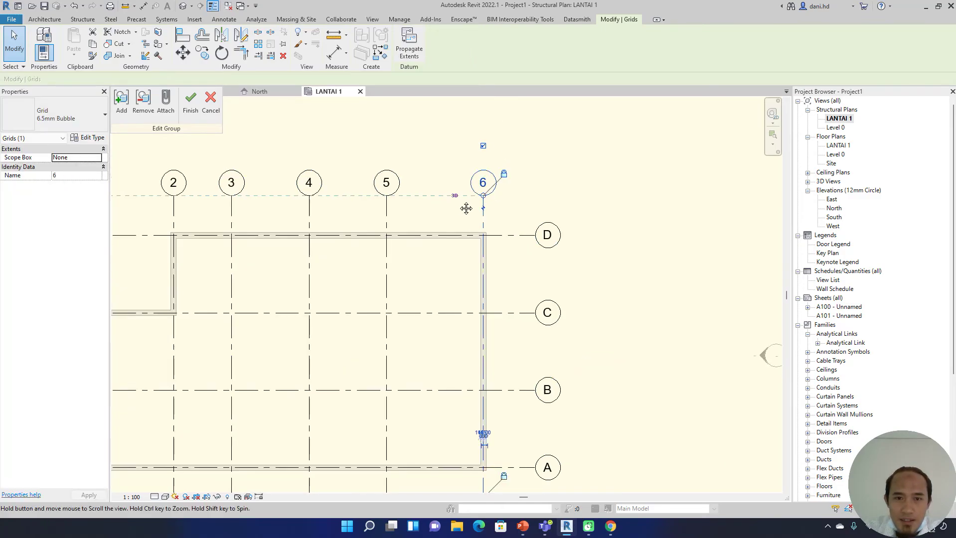
{"action": "scroll", "coordinate": [512, 212], "scroll_direction": "up", "scroll_amount": 1}
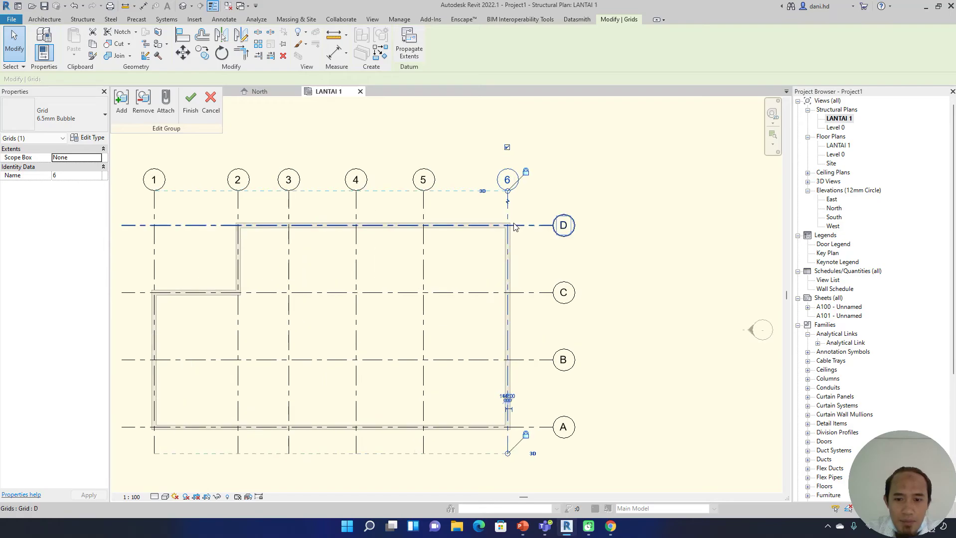
{"action": "key", "text": "m"}
{"action": "key", "text": "v"}
{"action": "scroll", "coordinate": [512, 218], "scroll_direction": "up", "scroll_amount": 1}
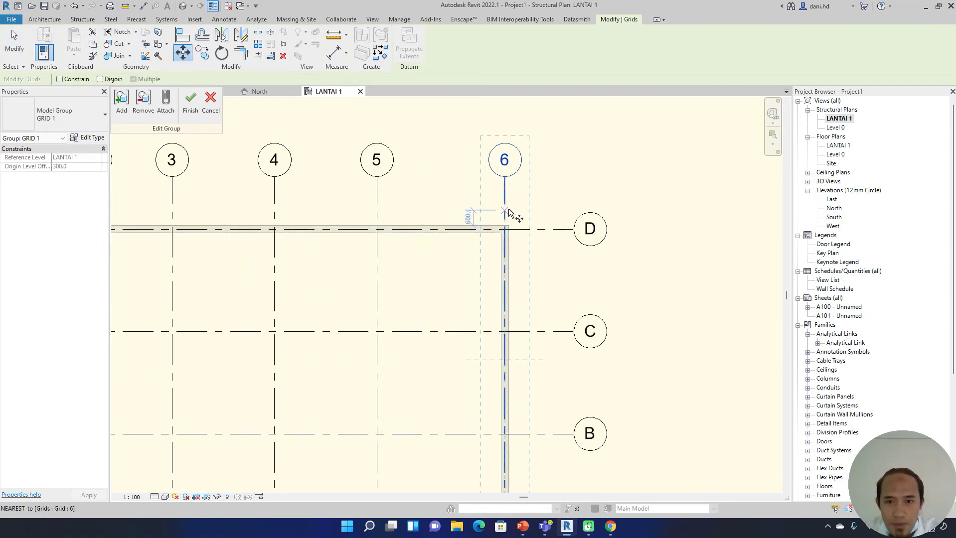
{"action": "left_click", "coordinate": [505, 203]}
{"action": "type", "text": "500"}
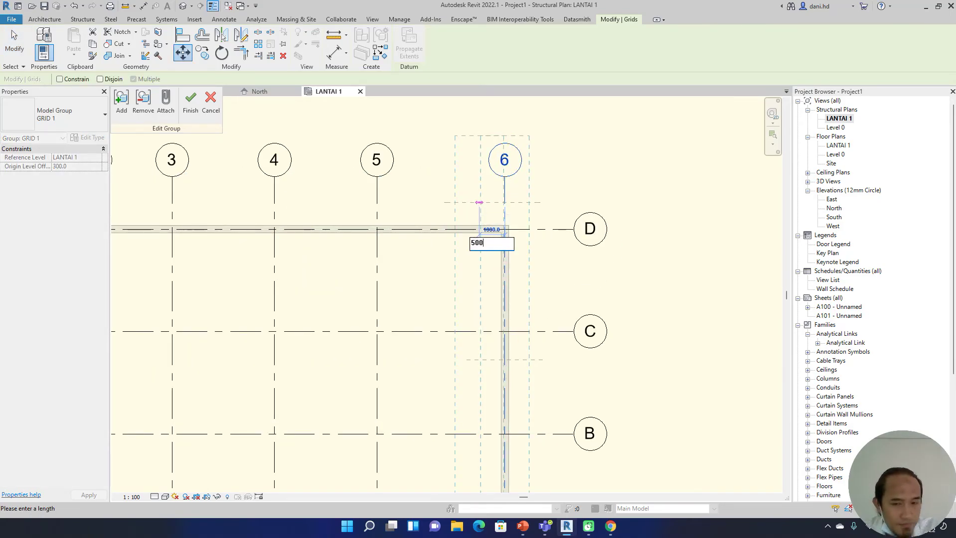
{"action": "key", "text": "Return"}
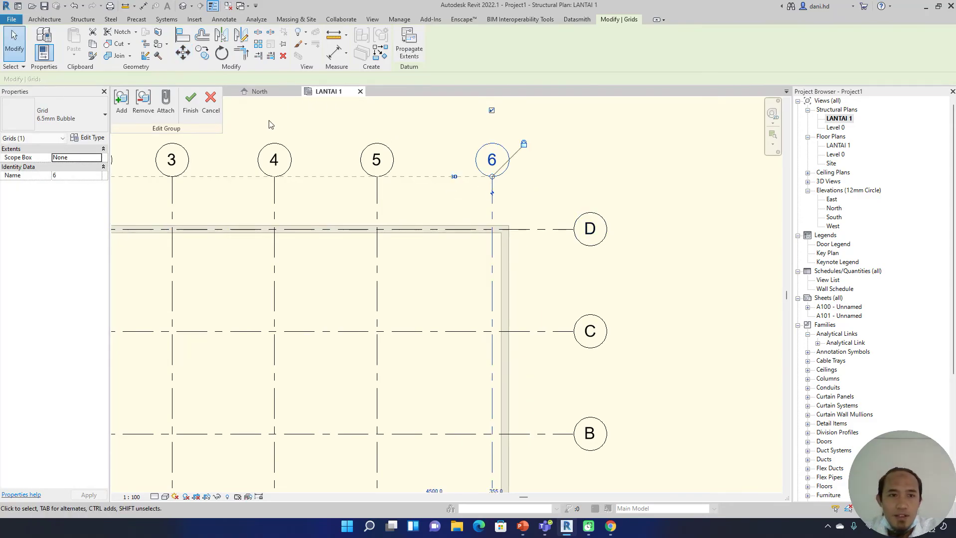
{"action": "left_click", "coordinate": [191, 104]}
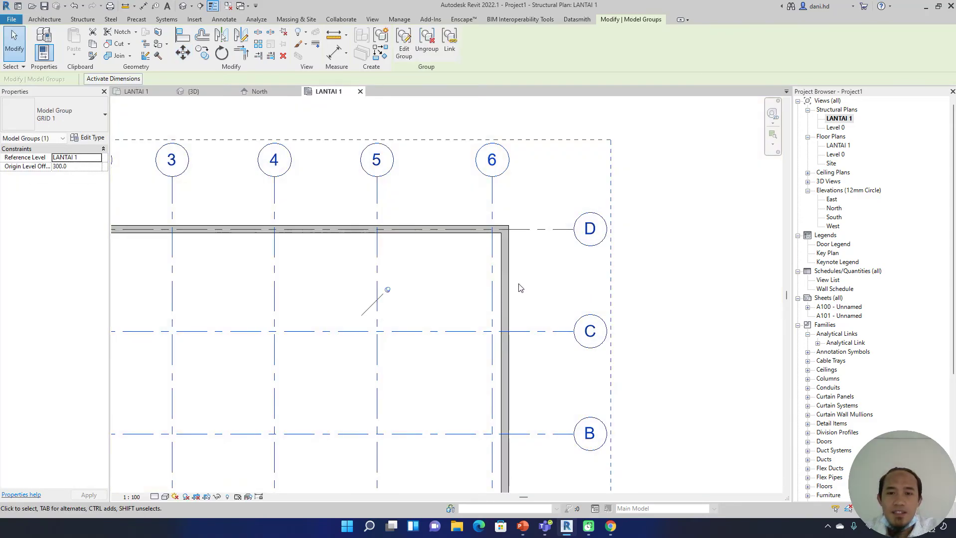
Reselect the edited GRID 1 group to check its pin and the position of grid 6.
{"action": "key", "text": "Escape"}
{"action": "left_click", "coordinate": [497, 204]}
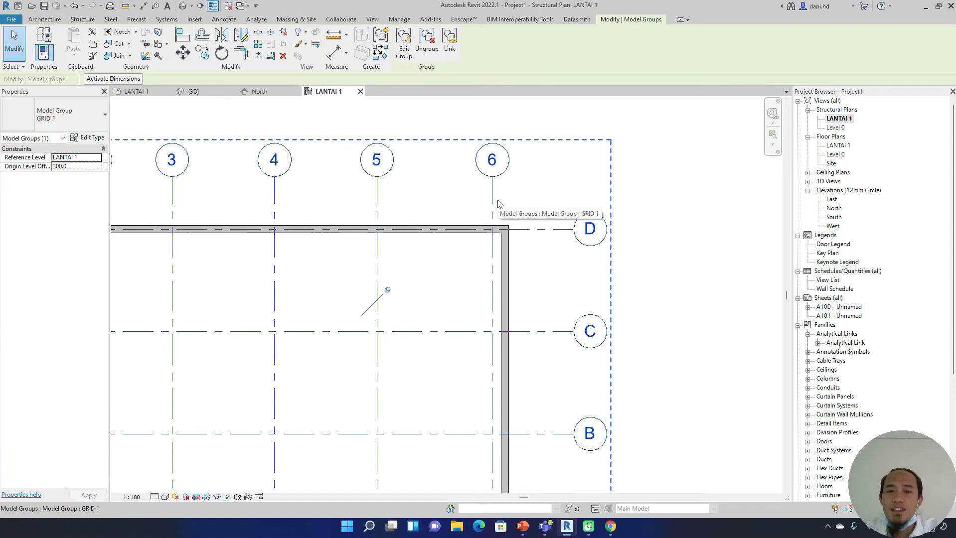
{"action": "scroll", "coordinate": [516, 215], "scroll_direction": "down", "scroll_amount": 2}
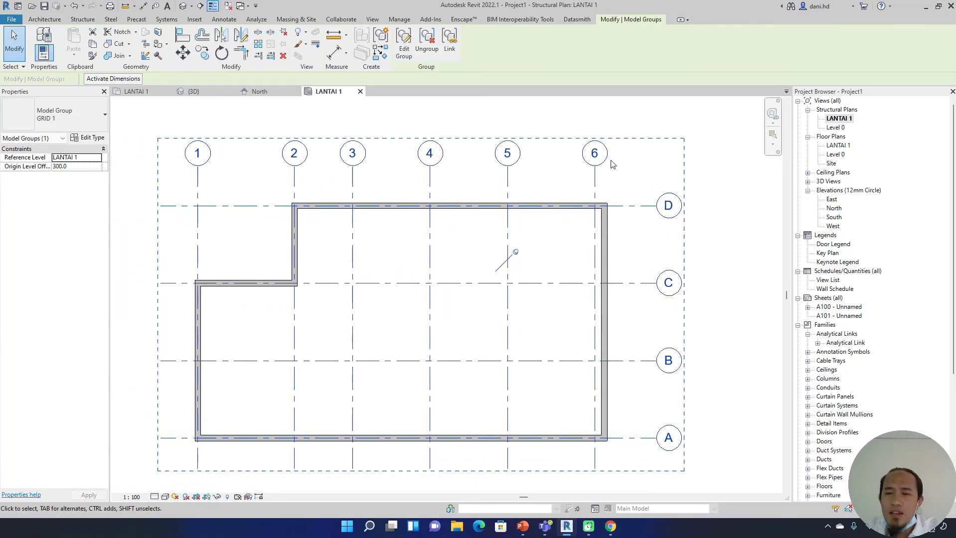
{"action": "key", "text": "Escape"}
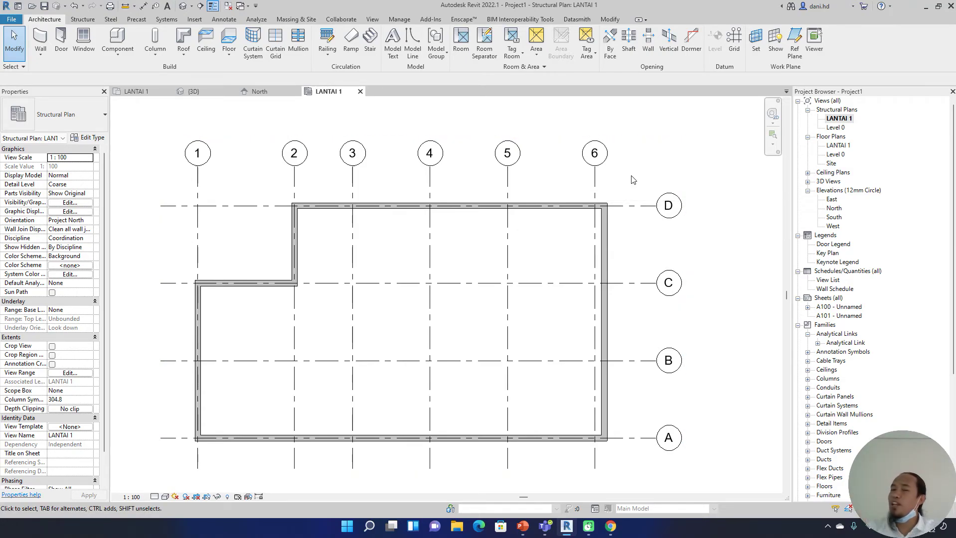
Deselect the GRID 1 group and disable Select pinned elements again.
{"action": "left_click", "coordinate": [596, 182]}
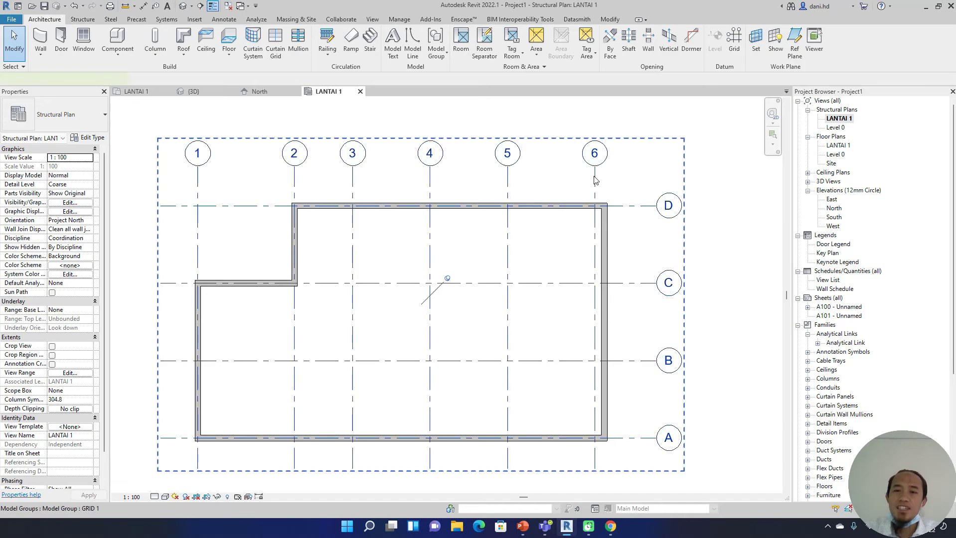
{"action": "key", "text": "Escape"}
{"action": "left_click", "coordinate": [23, 68]}
{"action": "left_click", "coordinate": [8, 103]}
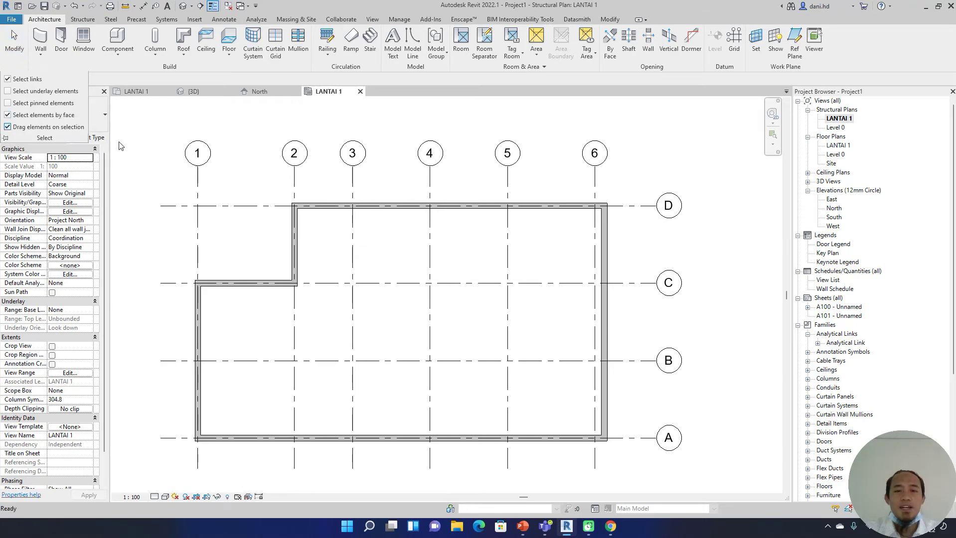
Test a crossing selection beside grid 6 and open the default 3D view.
{"action": "left_click_drag", "start_coordinate": [671, 180], "coordinate": [623, 362]}
{"action": "left_click", "coordinate": [182, 5]}
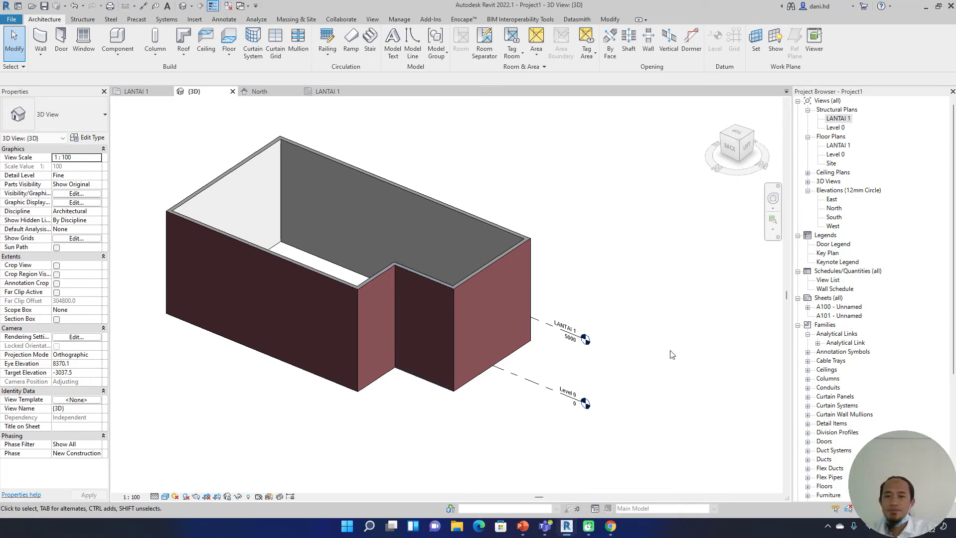
Select the long rear wall in the 3D view to review its constraints and deselect it again.
{"action": "scroll", "coordinate": [543, 329], "scroll_direction": "down", "scroll_amount": 3}
{"action": "middle_click_drag", "start_coordinate": [543, 329], "coordinate": [662, 327]}
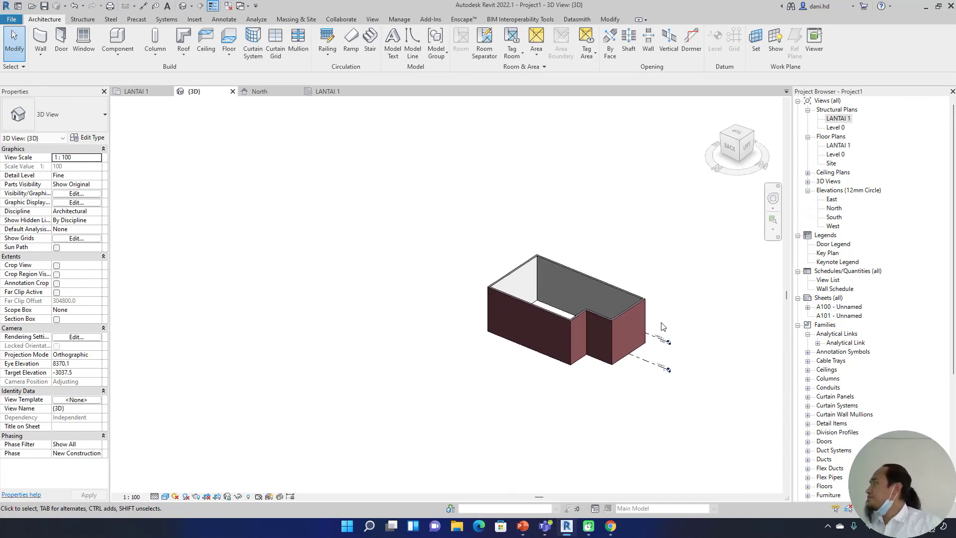
{"action": "scroll", "coordinate": [651, 321], "scroll_direction": "up", "scroll_amount": 2}
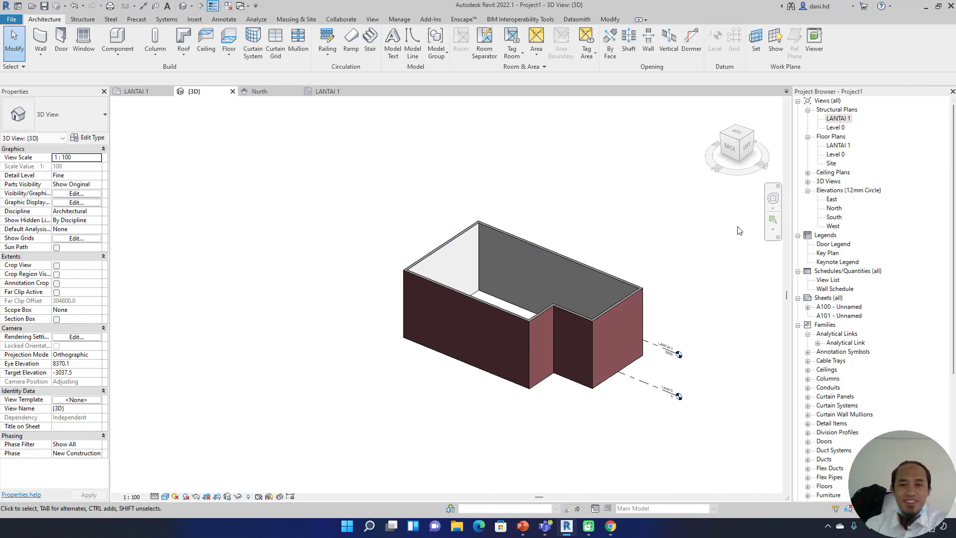
{"action": "left_click", "coordinate": [587, 284]}
{"action": "middle_click_drag", "start_coordinate": [587, 284], "coordinate": [439, 329], "text": "shift"}
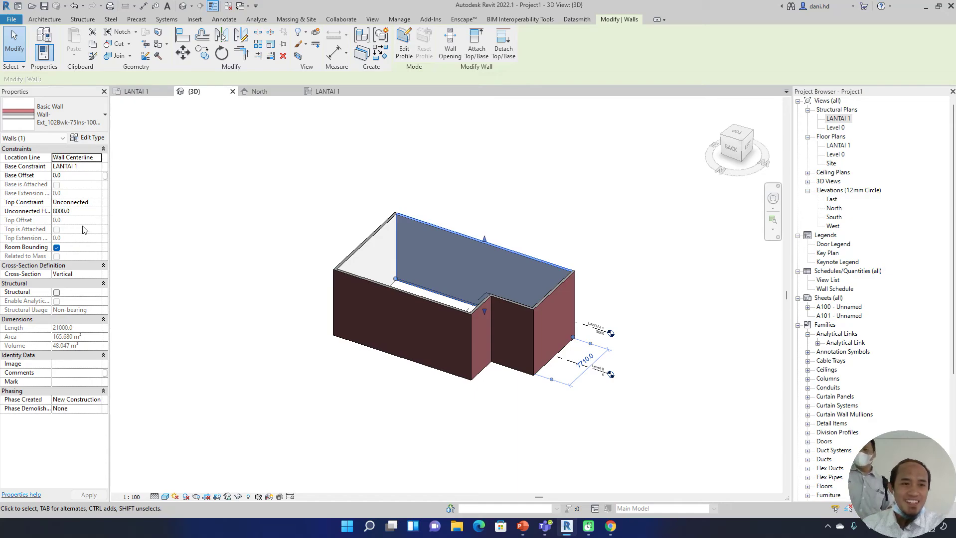
{"action": "key", "text": "Escape"}
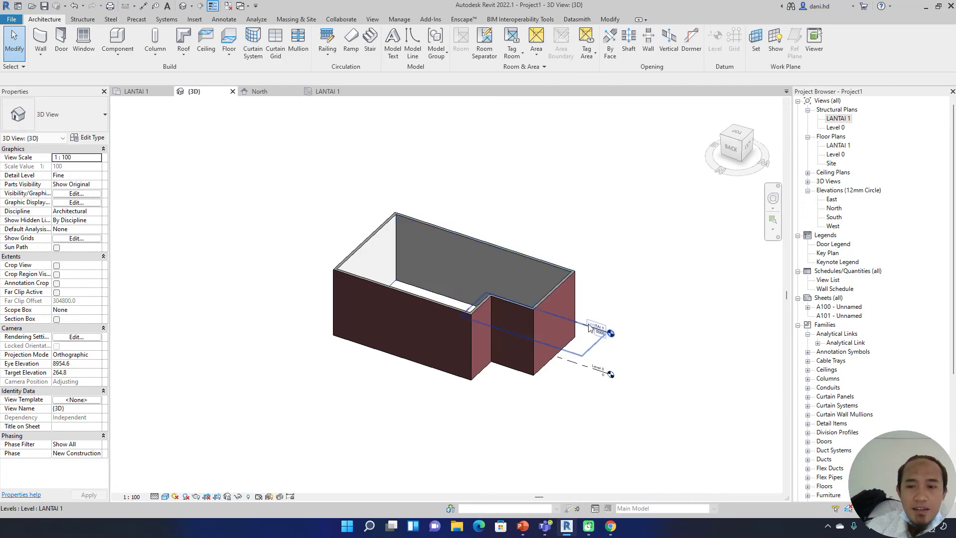
Open the LANTAI 1 structural plan and enable Select pinned elements.
{"action": "double_click", "coordinate": [841, 119]}
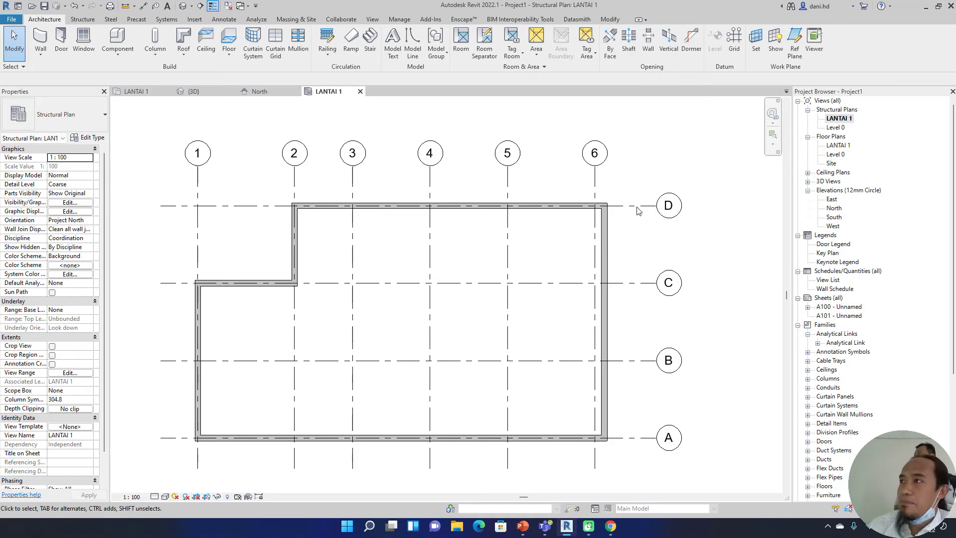
{"action": "left_click", "coordinate": [24, 66]}
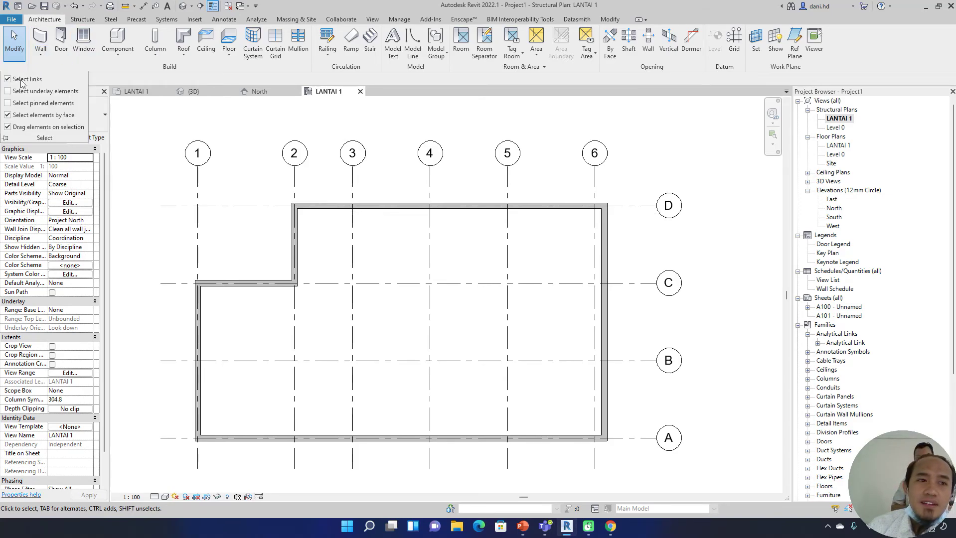
{"action": "left_click", "coordinate": [8, 104]}
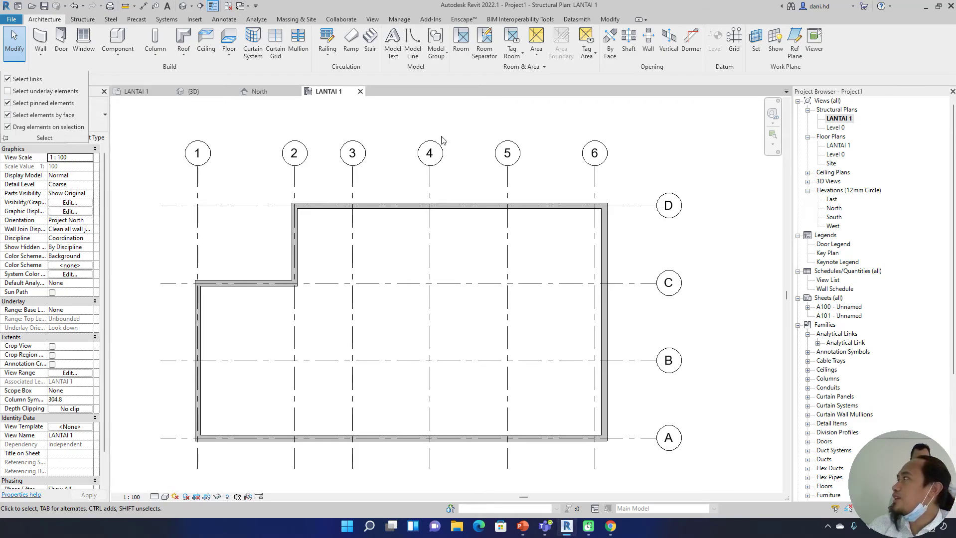
Test selecting the pinned GRID 1 group from its different grid lines, and disable Select pinned elements.
{"action": "left_click", "coordinate": [507, 177]}
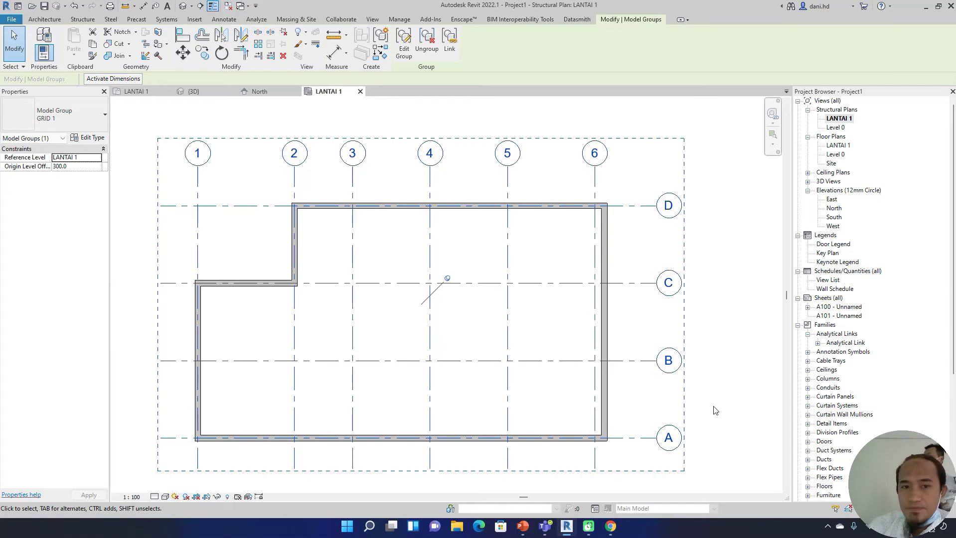
{"action": "left_click", "coordinate": [258, 192]}
{"action": "left_click", "coordinate": [295, 184]}
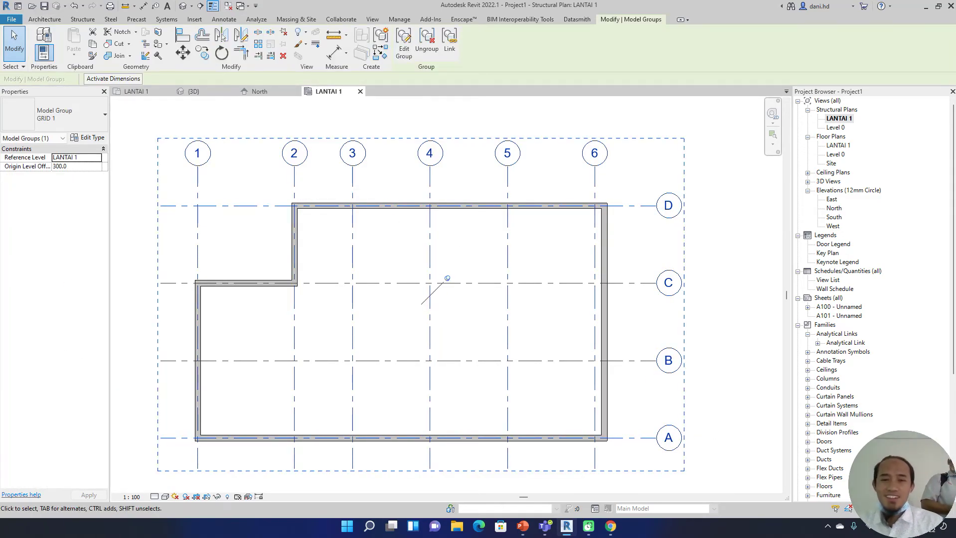
{"action": "left_click", "coordinate": [224, 185]}
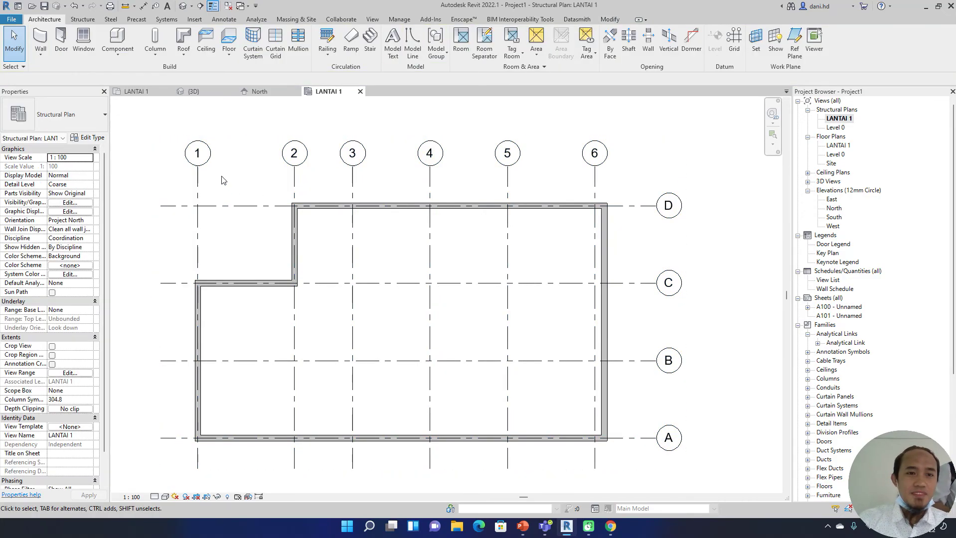
{"action": "left_click", "coordinate": [198, 185]}
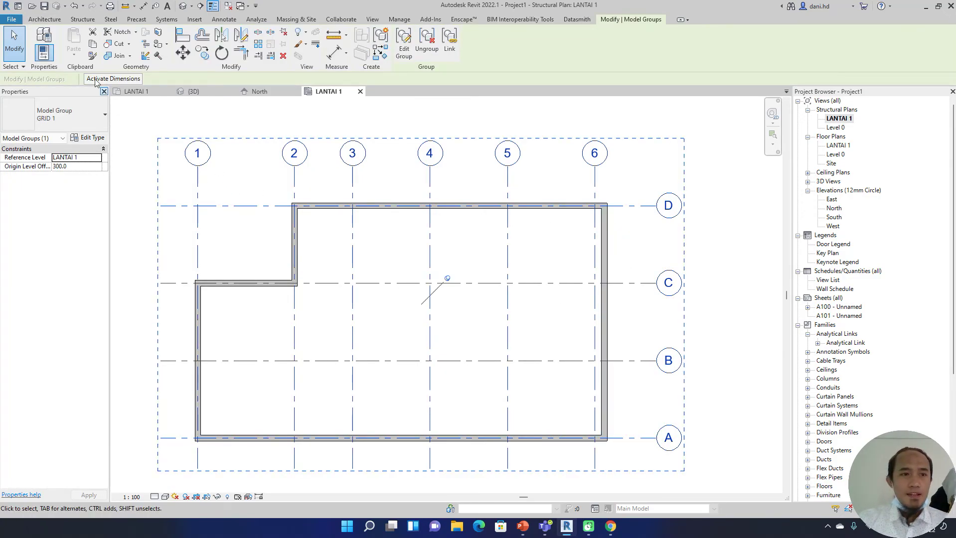
{"action": "left_click", "coordinate": [11, 67]}
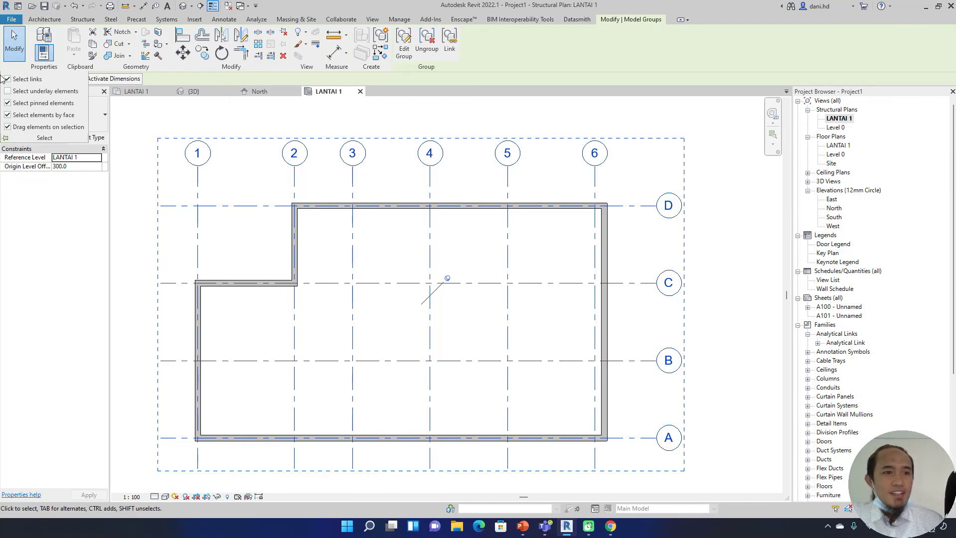
{"action": "left_click", "coordinate": [8, 103]}
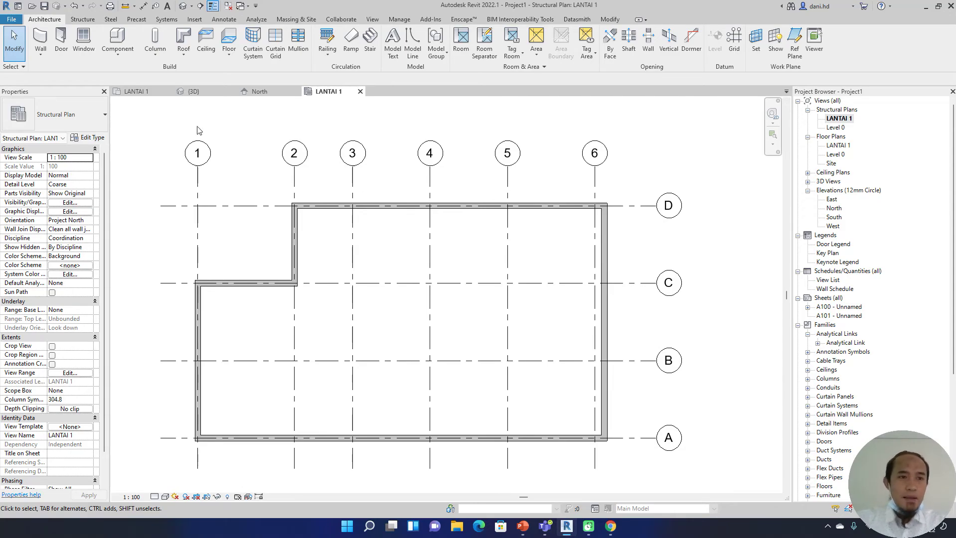
Check the walls in the default 3D view and go back to the LANTAI 1 structural plan.
{"action": "left_click", "coordinate": [183, 5]}
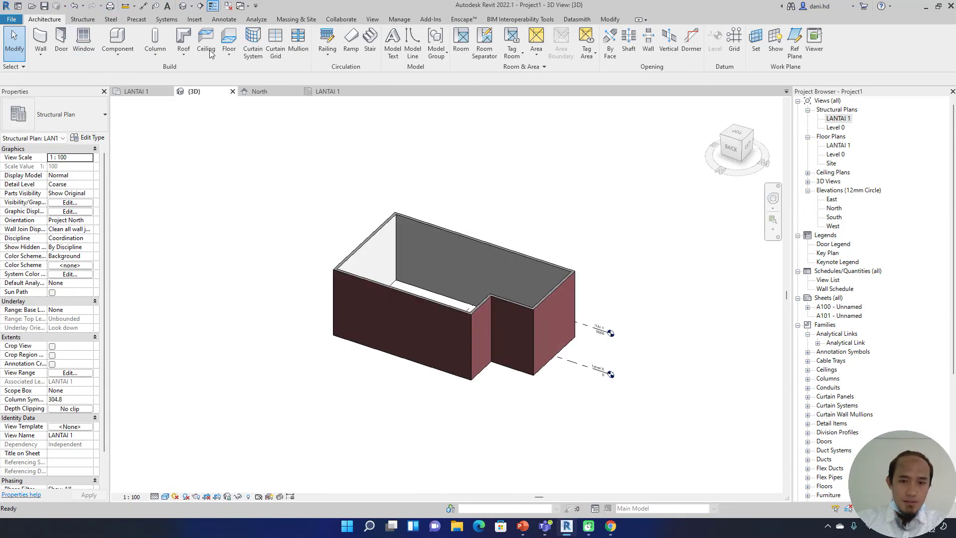
{"action": "left_click", "coordinate": [386, 298]}
{"action": "left_click", "coordinate": [258, 241]}
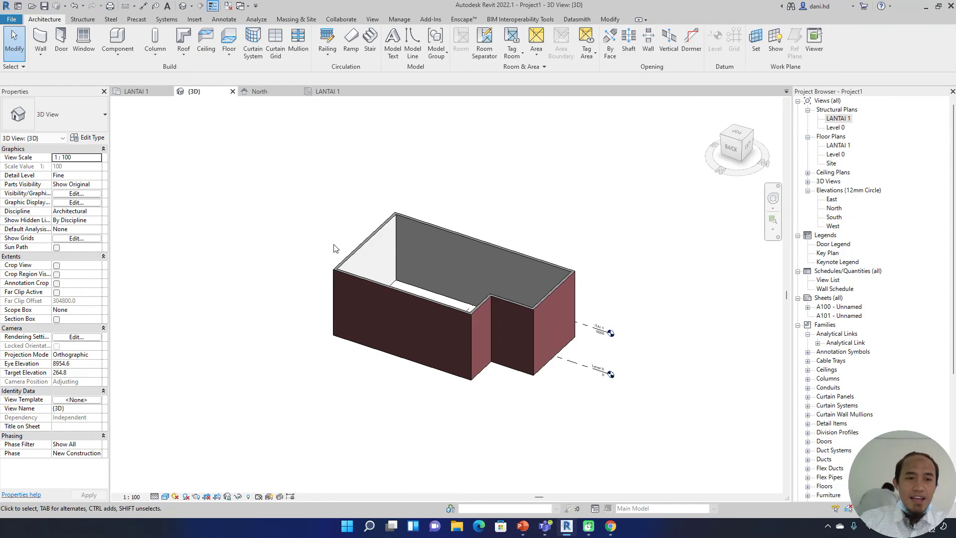
{"action": "scroll", "coordinate": [373, 296], "scroll_direction": "up", "scroll_amount": 3}
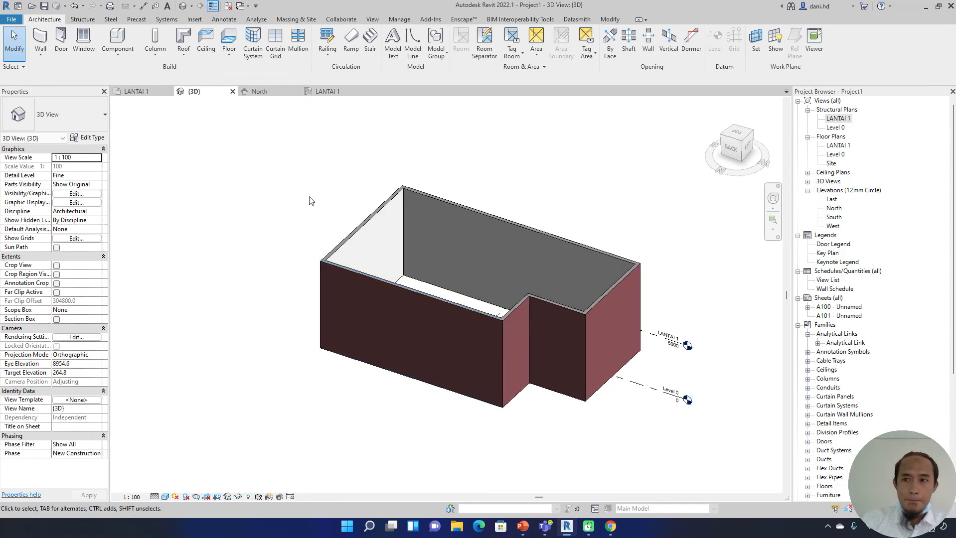
{"action": "double_click", "coordinate": [846, 121]}
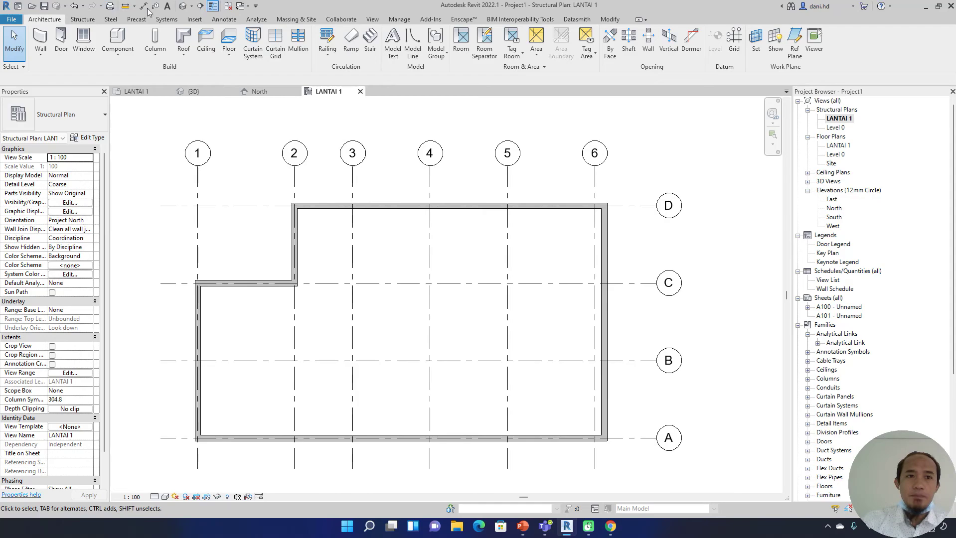
Return to the default 3D view, look at the building from another angle, and close all inactive views.
{"action": "left_click", "coordinate": [184, 7]}
{"action": "scroll", "coordinate": [578, 309], "scroll_direction": "down", "scroll_amount": 3}
{"action": "middle_click_drag", "start_coordinate": [537, 327], "coordinate": [580, 319], "text": "shift"}
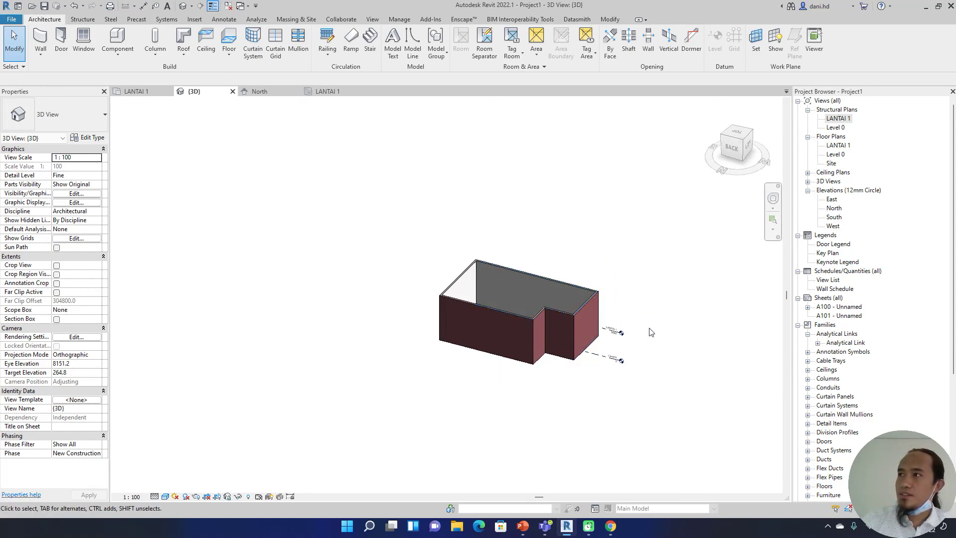
{"action": "scroll", "coordinate": [649, 333], "scroll_direction": "up", "scroll_amount": 5}
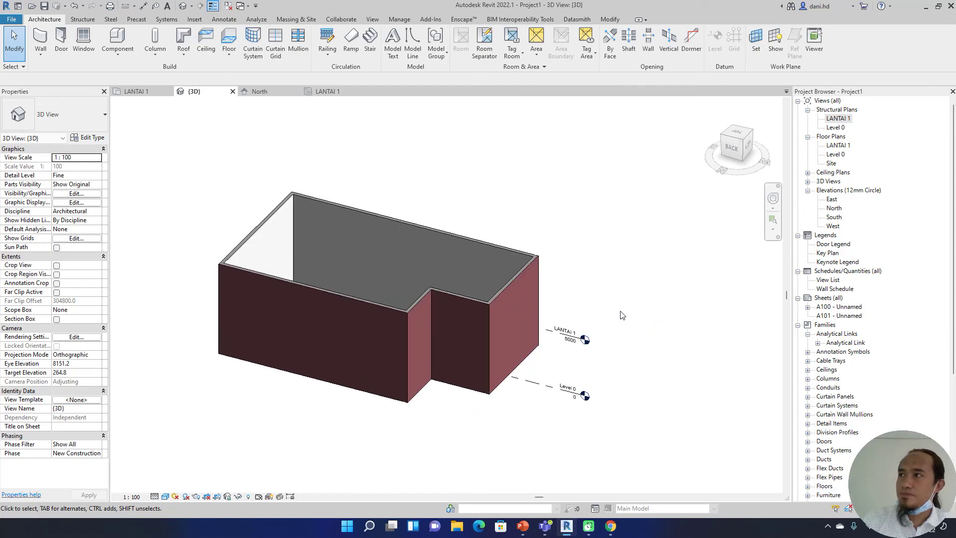
{"action": "middle_click_drag", "start_coordinate": [532, 288], "coordinate": [439, 277], "text": "shift"}
{"action": "left_click", "coordinate": [228, 6]}
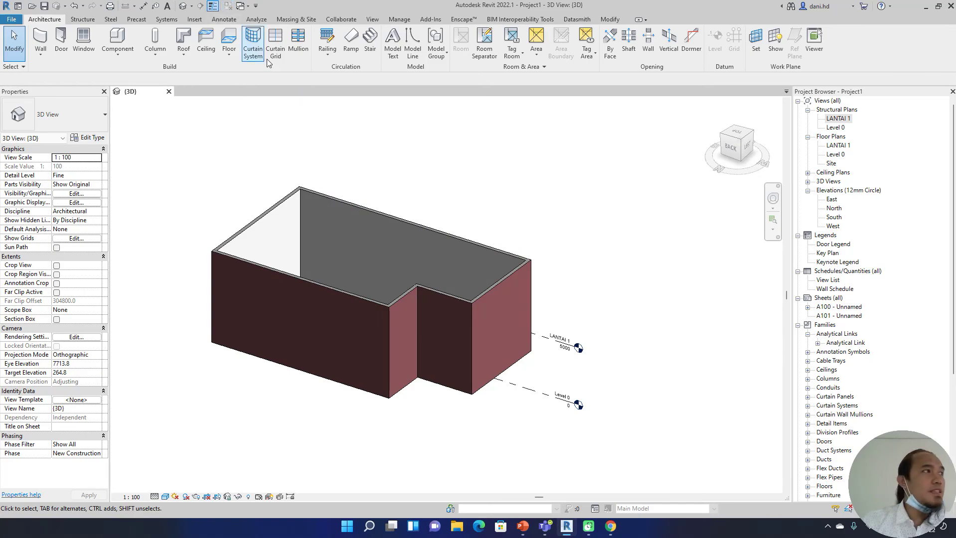
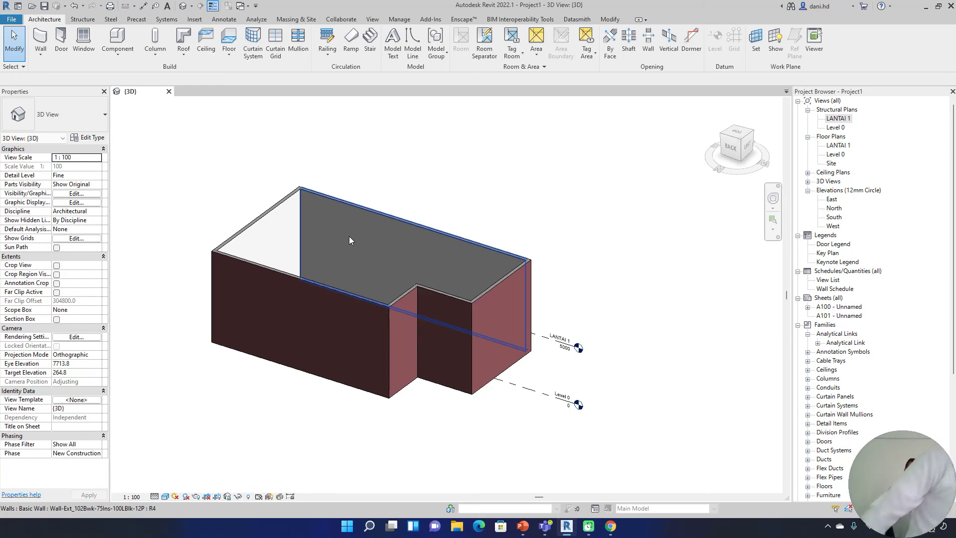
Review the ViewCube settings in the program options and close the options.
{"action": "left_click", "coordinate": [10, 19]}
{"action": "left_click", "coordinate": [153, 249]}
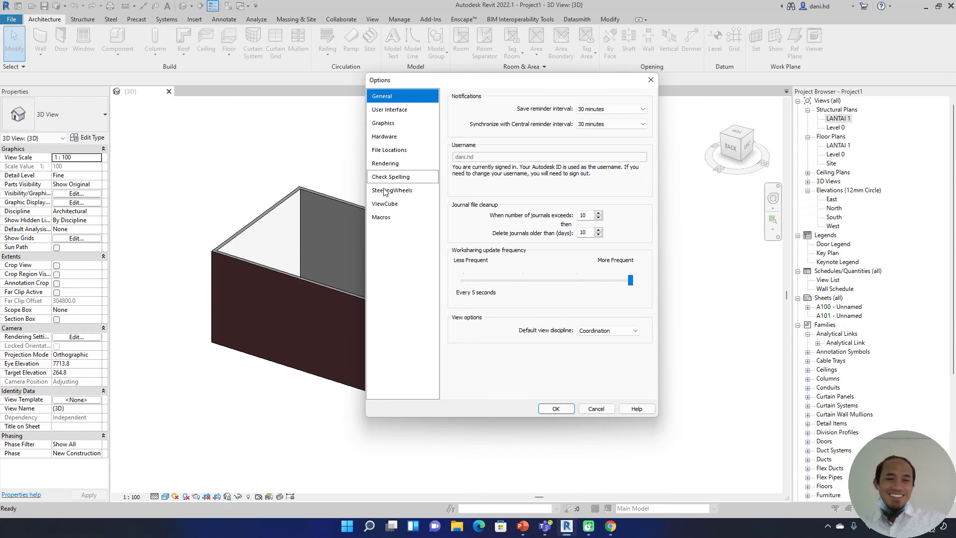
{"action": "left_click", "coordinate": [416, 207]}
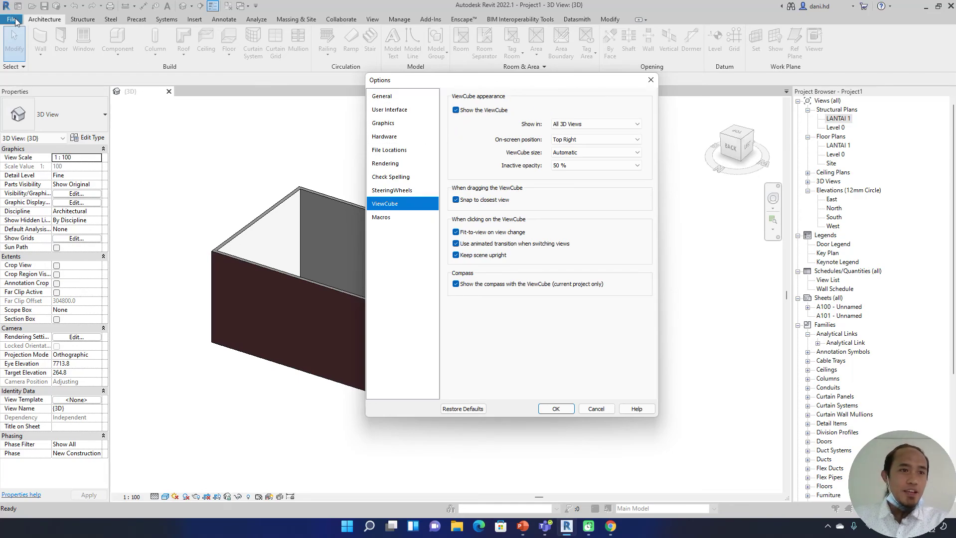
{"action": "key", "text": "Escape"}
{"action": "left_click", "coordinate": [12, 20]}
{"action": "left_click", "coordinate": [153, 251]}
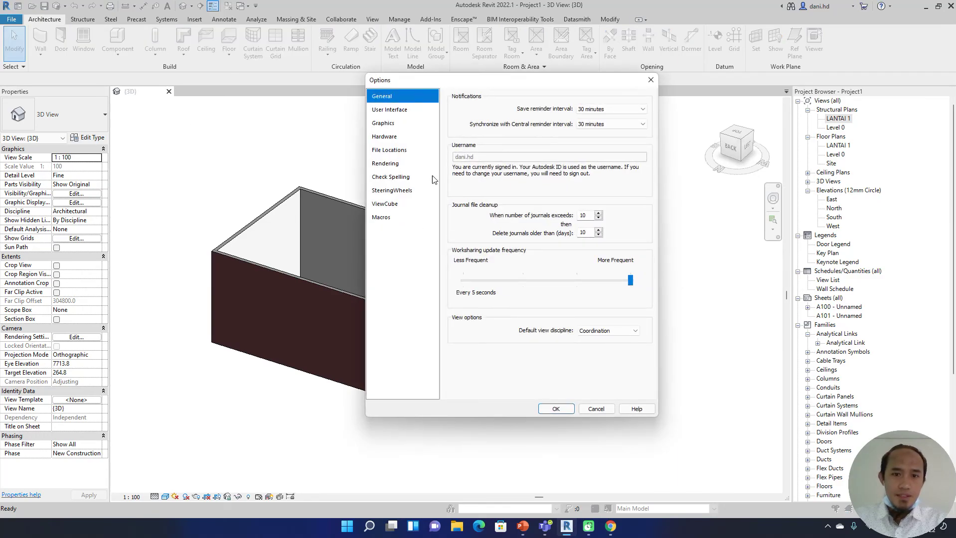
{"action": "left_click", "coordinate": [396, 208]}
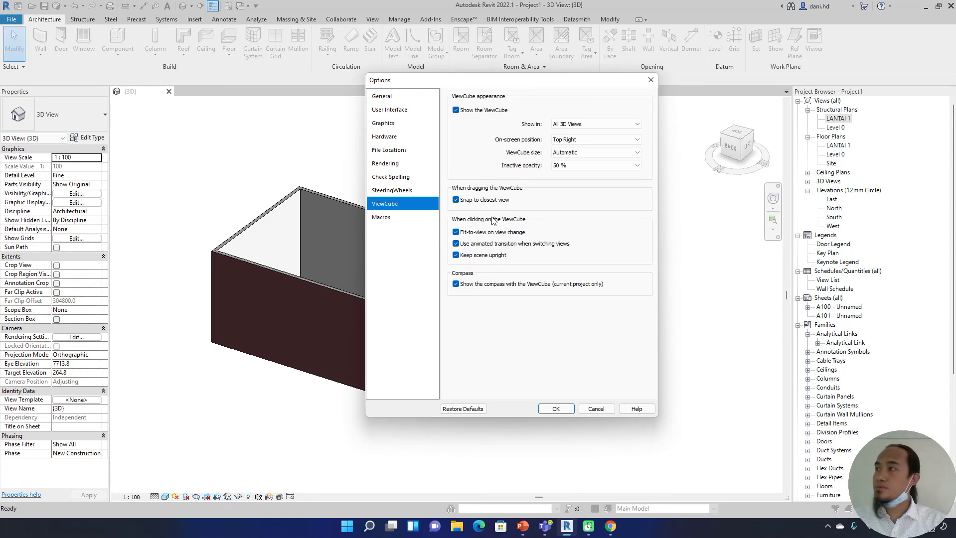
{"action": "key", "text": "Return"}
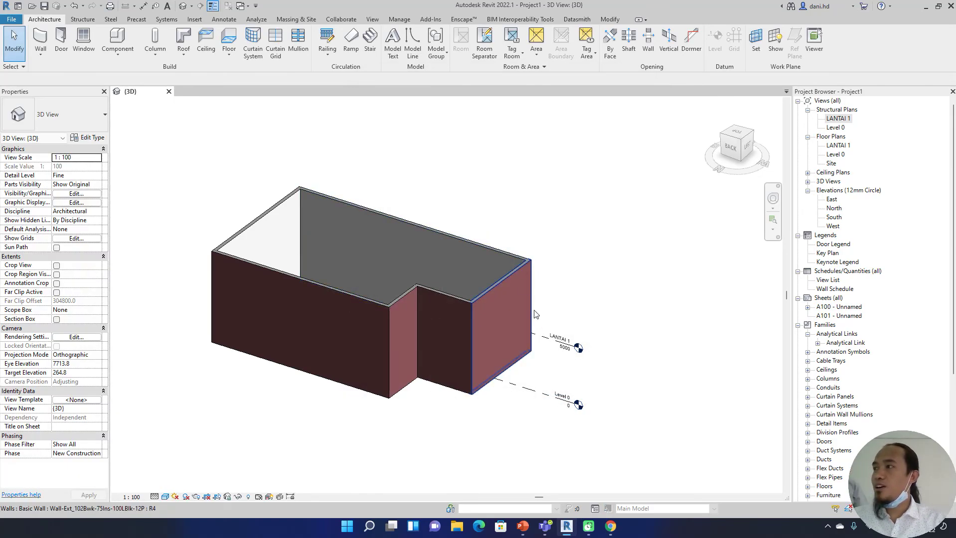
Try the Hidden Line and Consistent Colors visual styles on the 3D view.
{"action": "scroll", "coordinate": [545, 330], "scroll_direction": "up", "scroll_amount": 2}
{"action": "mouse_move", "coordinate": [316, 393]}
{"action": "middle_mouse_down", "text": "shift"}
{"action": "mouse_move", "coordinate": [383, 383]}
{"action": "mouse_move", "coordinate": [324, 391]}
{"action": "middle_mouse_up", "text": "shift"}
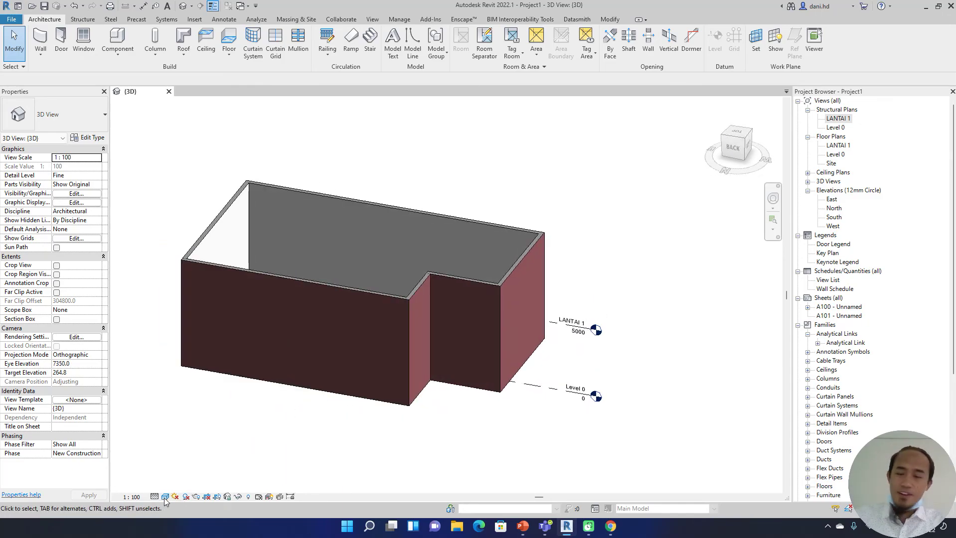
{"action": "left_click", "coordinate": [166, 498]}
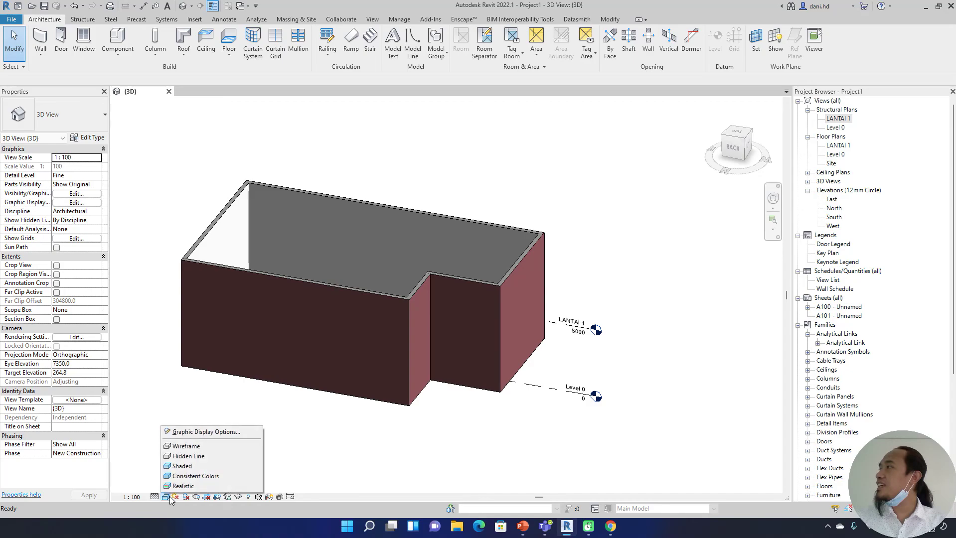
{"action": "left_click", "coordinate": [183, 458]}
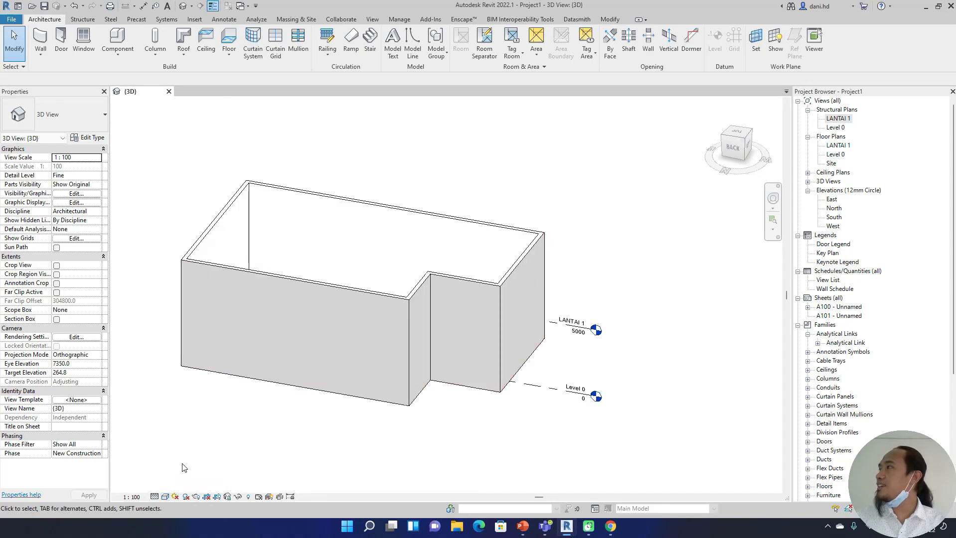
{"action": "left_click", "coordinate": [165, 497]}
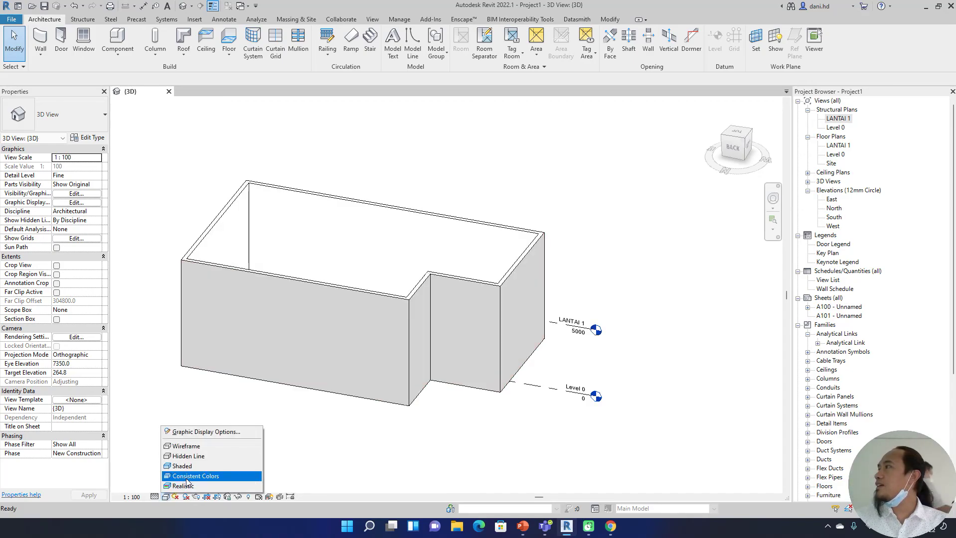
{"action": "left_click", "coordinate": [187, 479]}
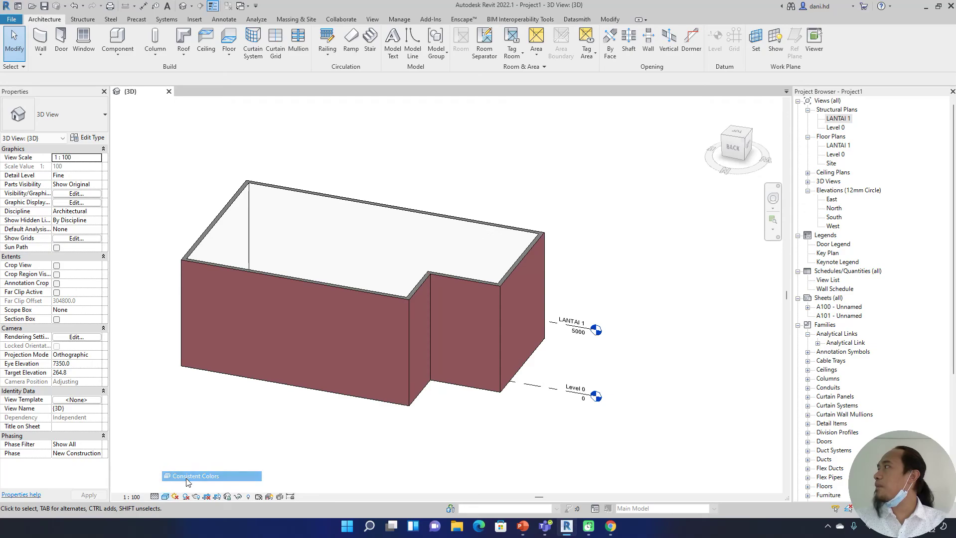
Set the 3D view's visual style to Realistic and inspect the brick texture on the exterior wall up close.
{"action": "left_click", "coordinate": [165, 497]}
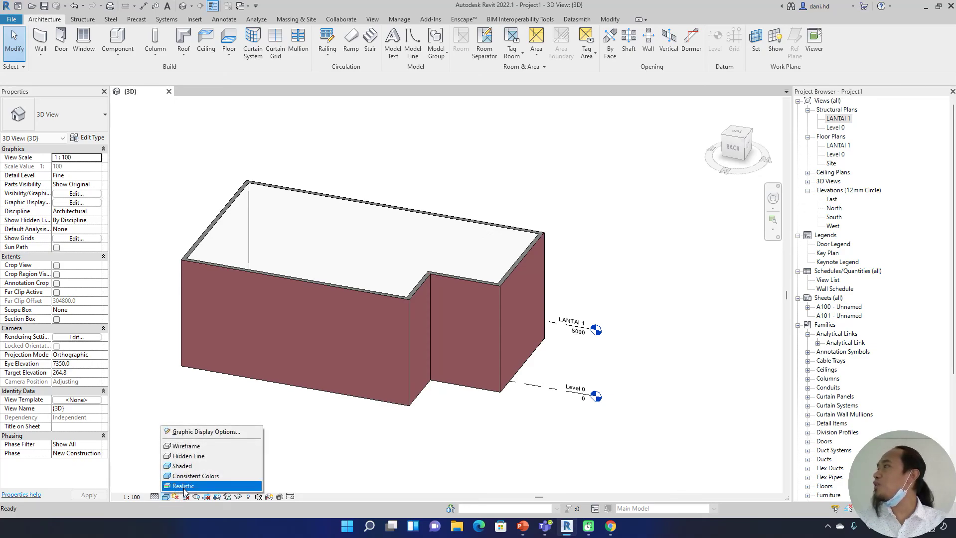
{"action": "left_click", "coordinate": [183, 488]}
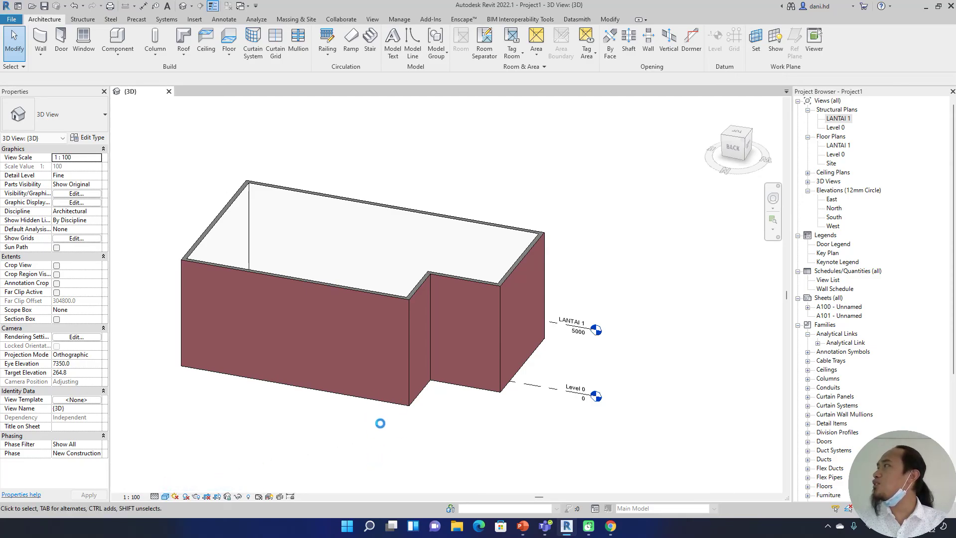
{"action": "middle_click_drag", "start_coordinate": [383, 413], "coordinate": [179, 467], "text": "shift"}
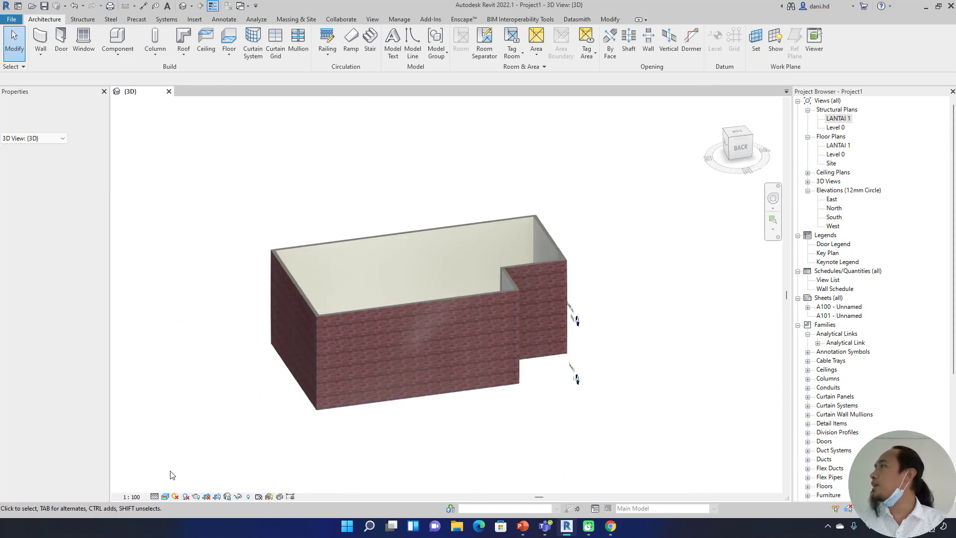
{"action": "scroll", "coordinate": [422, 365], "scroll_direction": "up", "scroll_amount": 8}
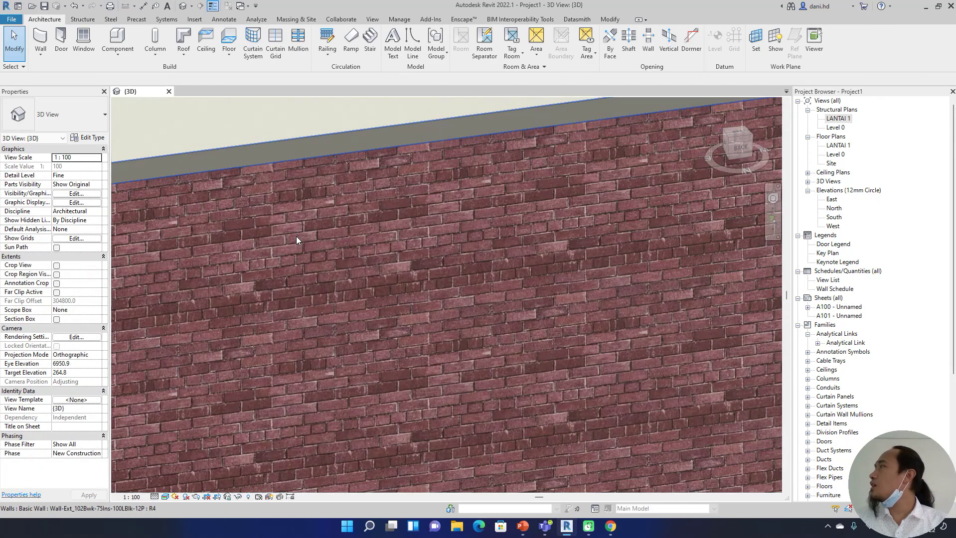
Set the 3D view's visual style to Hidden Line and view the whole building from another angle.
{"action": "middle_click_drag", "start_coordinate": [295, 236], "coordinate": [343, 332]}
{"action": "scroll", "coordinate": [333, 273], "scroll_direction": "up", "scroll_amount": 2}
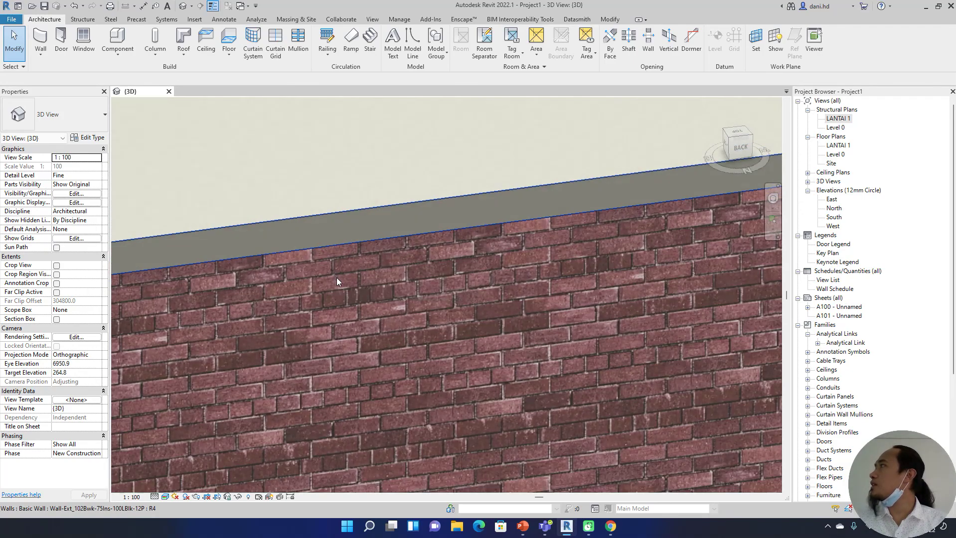
{"action": "scroll", "coordinate": [335, 280], "scroll_direction": "down", "scroll_amount": 5}
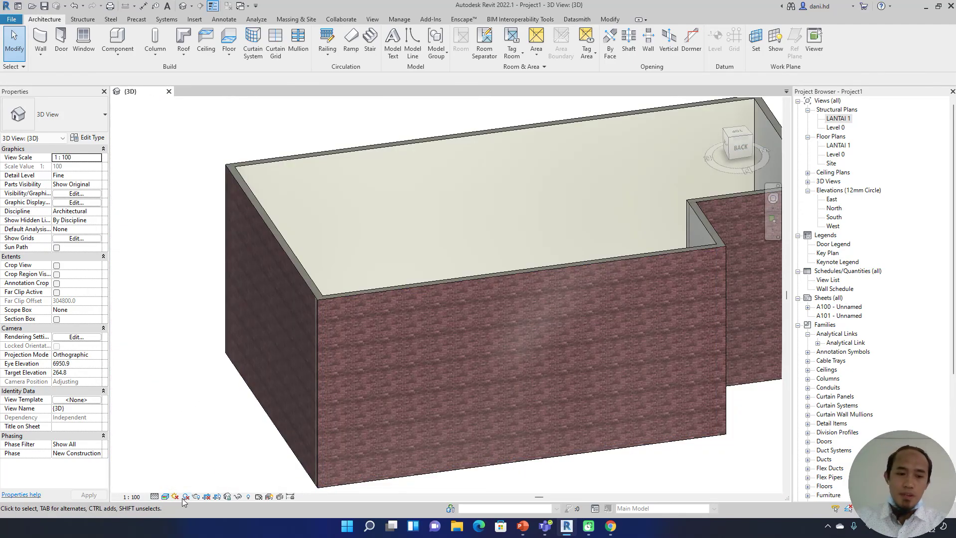
{"action": "left_click", "coordinate": [166, 497]}
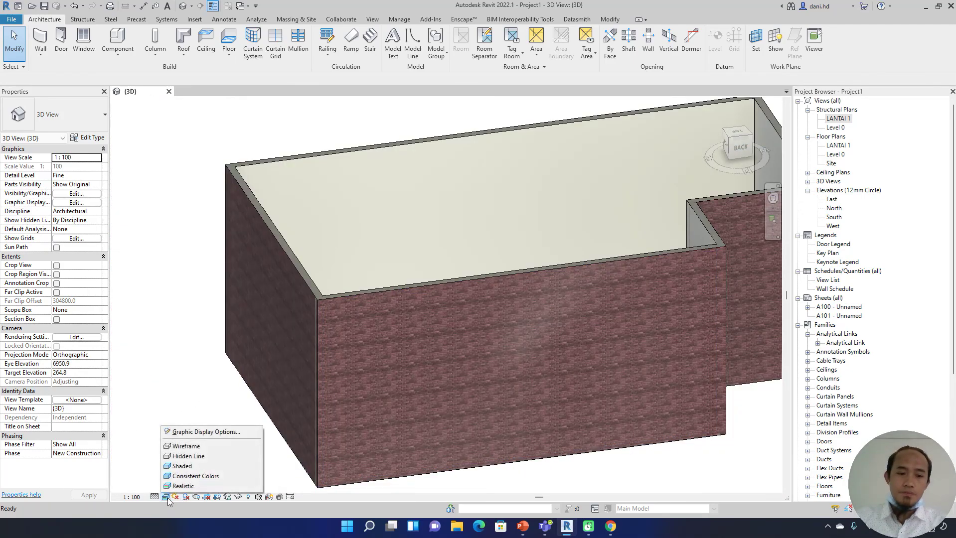
{"action": "left_click", "coordinate": [196, 456]}
{"action": "middle_click_drag", "start_coordinate": [246, 367], "coordinate": [339, 323], "text": "shift"}
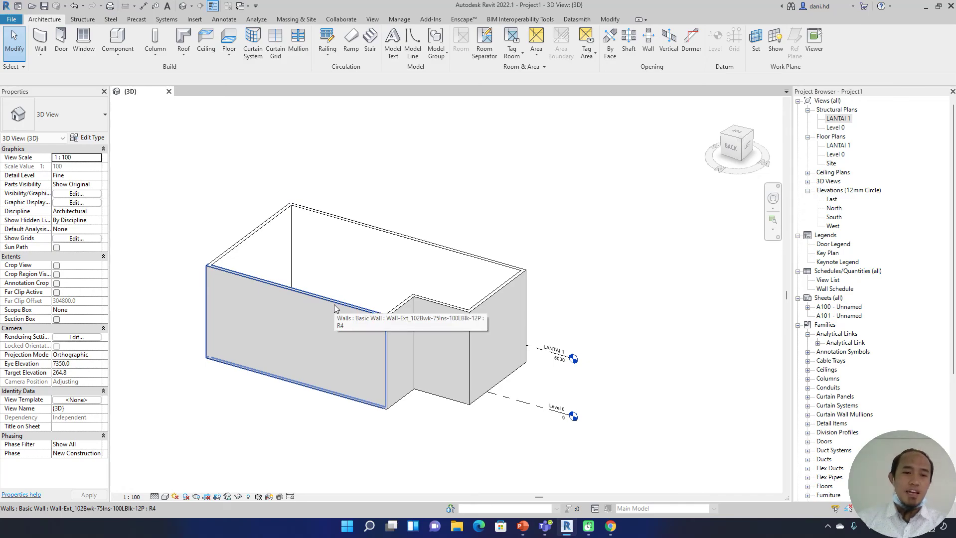
Review the selection options and test Select elements by face on the long exterior wall, leaving nothing selected.
{"action": "left_click", "coordinate": [334, 308]}
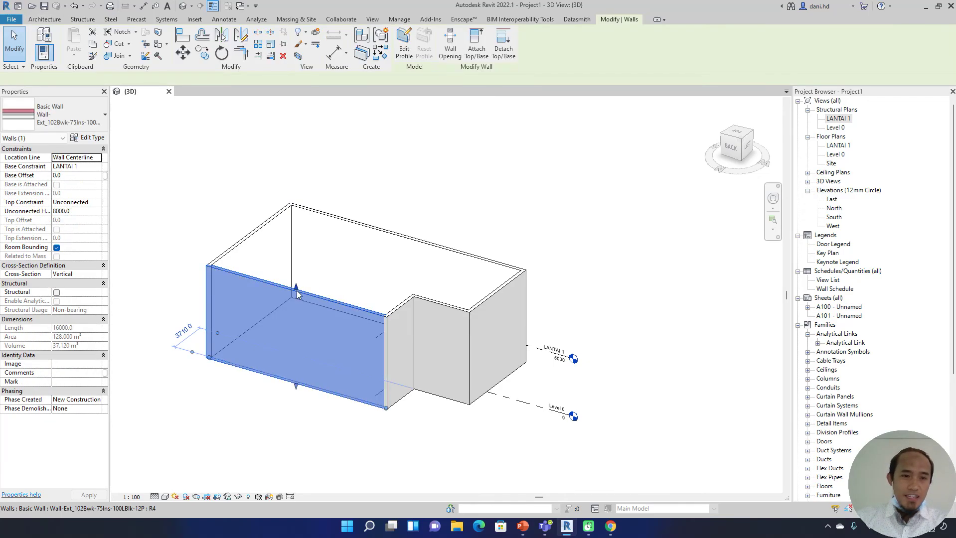
{"action": "left_click", "coordinate": [246, 173]}
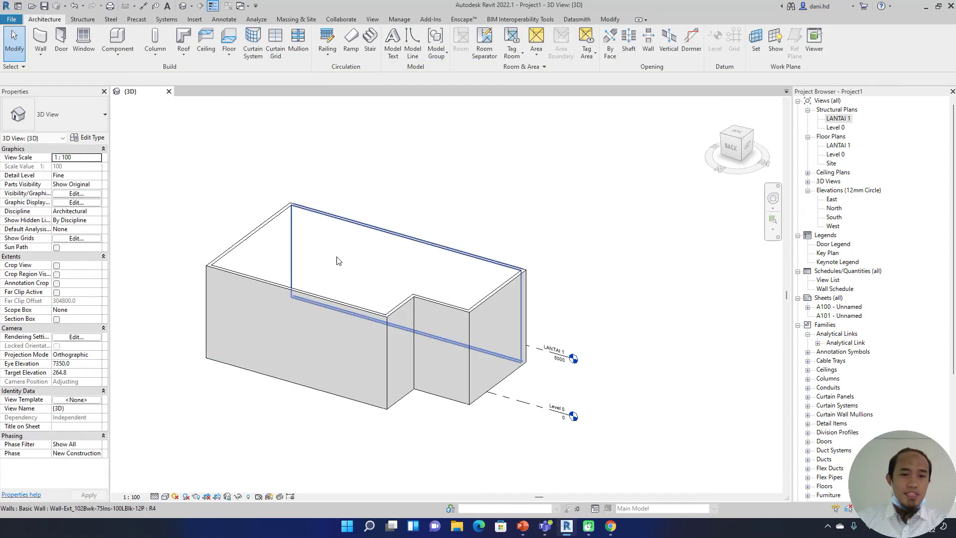
{"action": "left_click", "coordinate": [26, 72]}
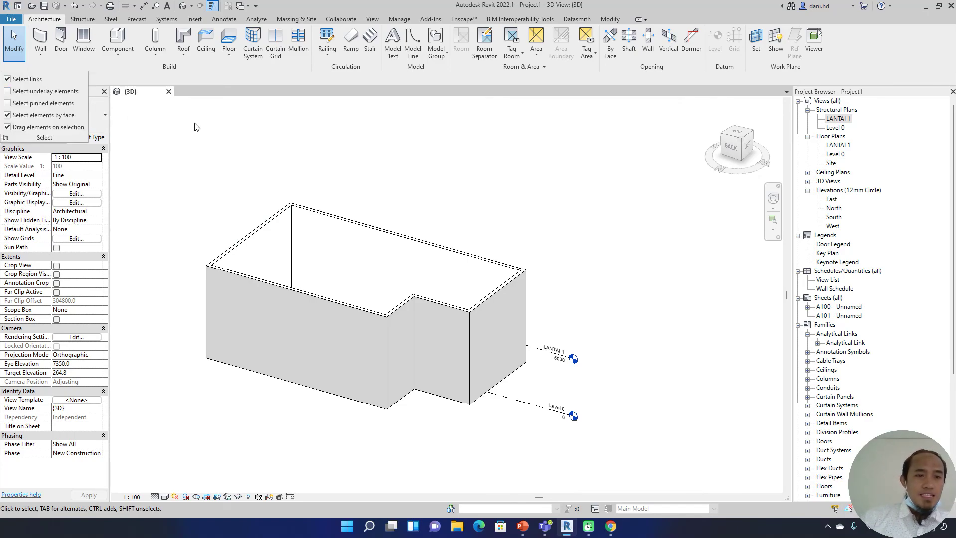
{"action": "left_click", "coordinate": [23, 58]}
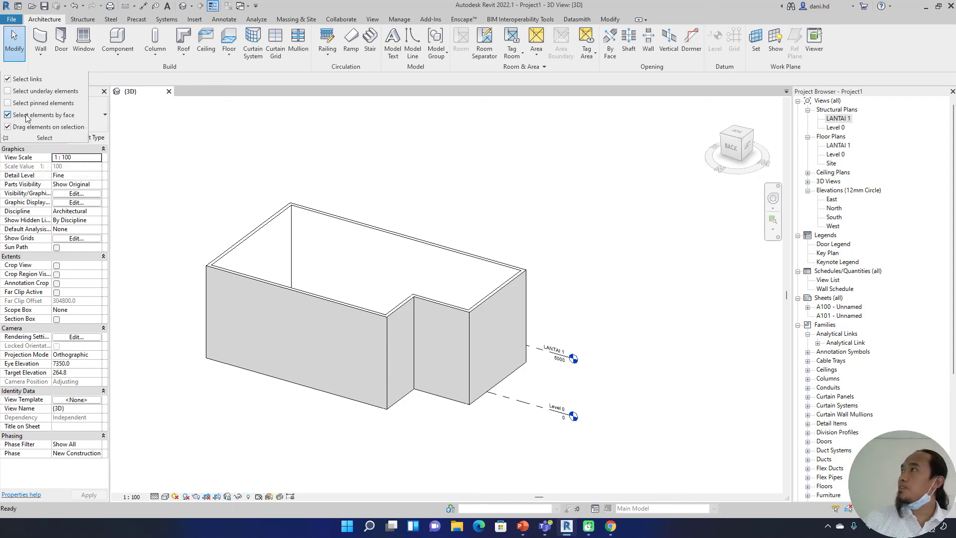
{"action": "left_click", "coordinate": [294, 322]}
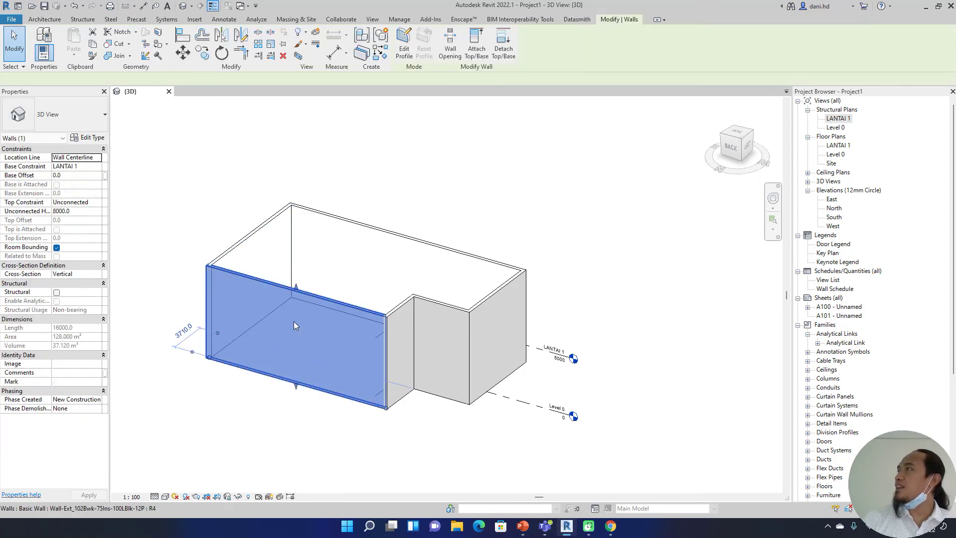
{"action": "key", "text": "Escape"}
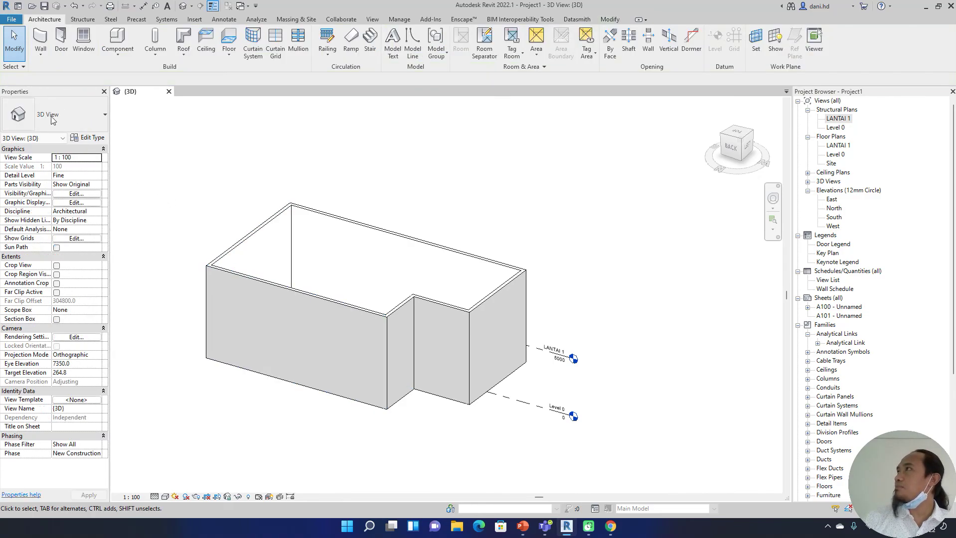
Turn off Select elements by face and select the shorter end wall by its edge, ending with the selection cleared.
{"action": "left_click", "coordinate": [13, 66]}
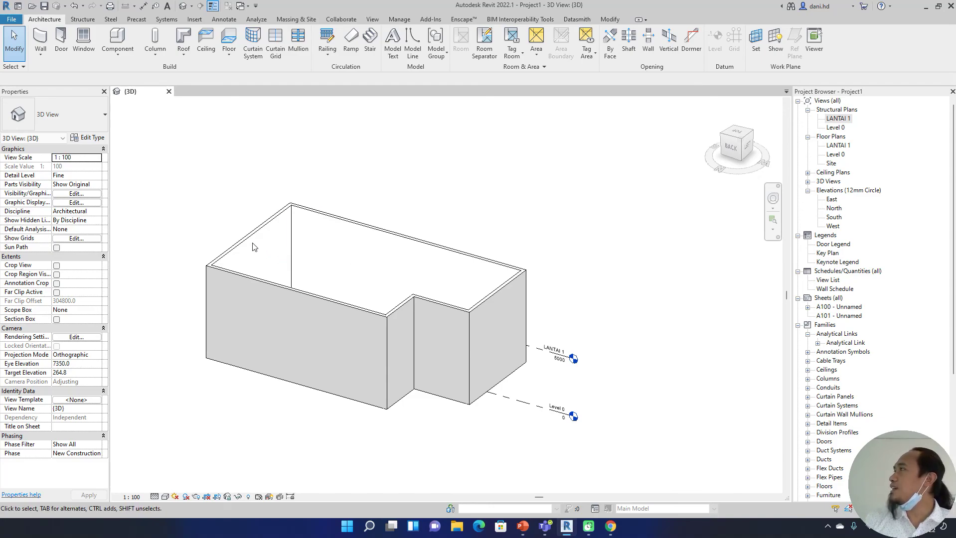
{"action": "scroll", "coordinate": [253, 244], "scroll_direction": "up", "scroll_amount": 5}
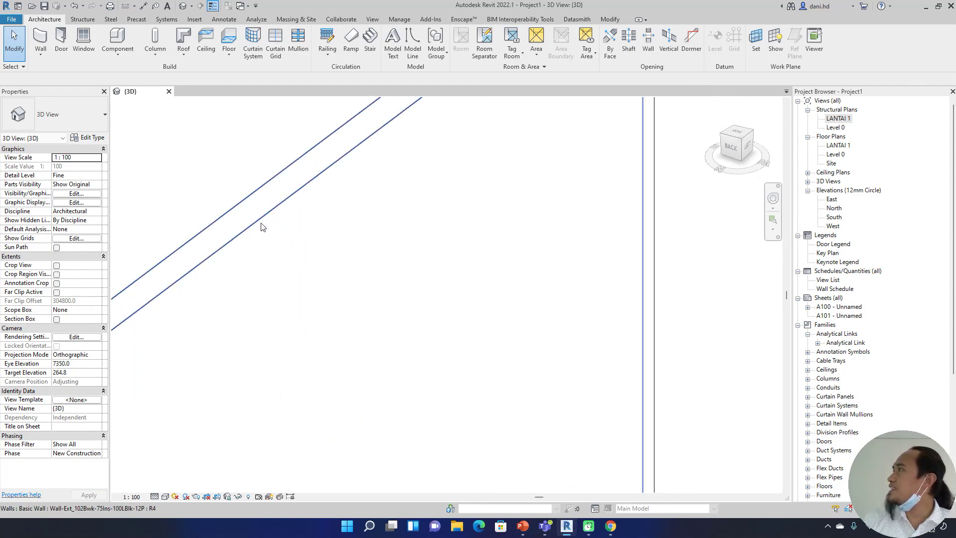
{"action": "scroll", "coordinate": [299, 236], "scroll_direction": "down", "scroll_amount": 5}
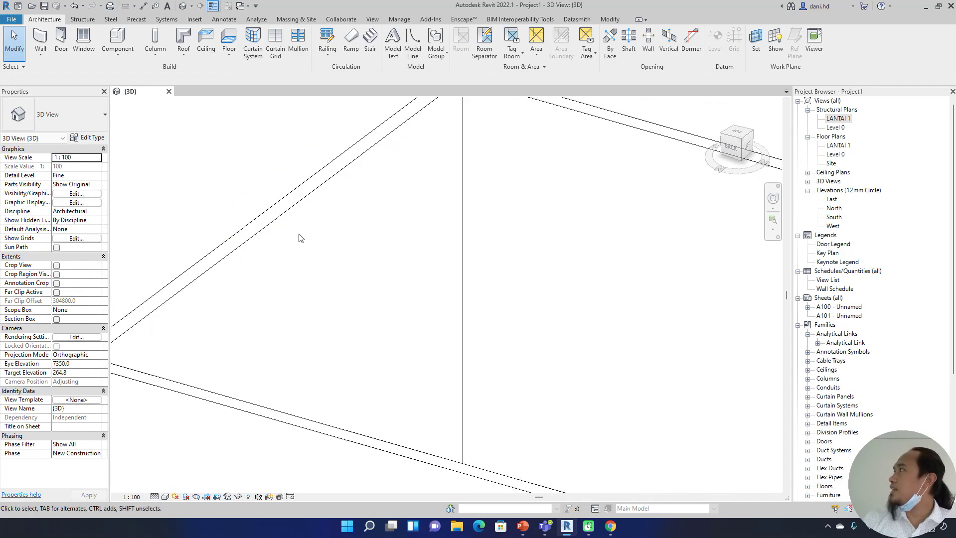
{"action": "middle_click_drag", "start_coordinate": [426, 292], "coordinate": [395, 249]}
{"action": "left_click", "coordinate": [297, 200]}
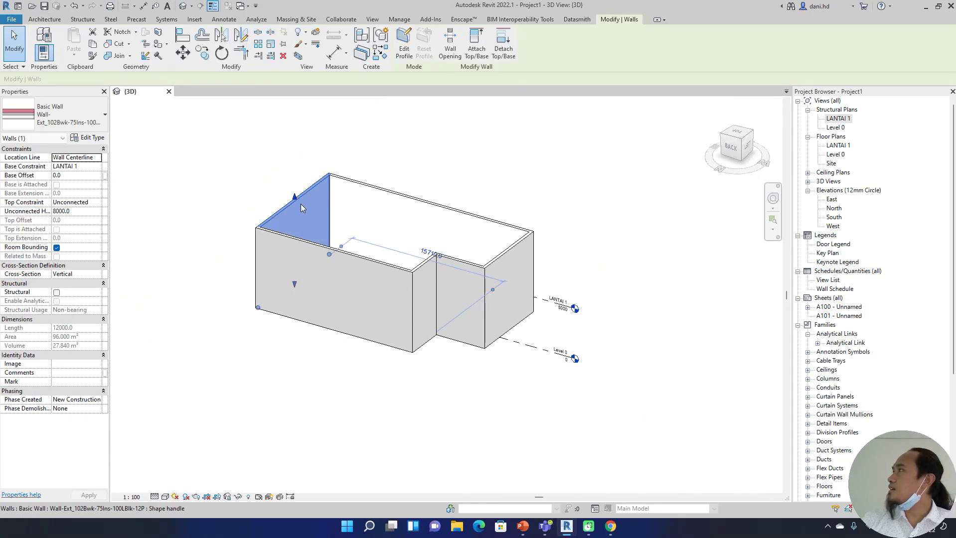
{"action": "left_click", "coordinate": [17, 68]}
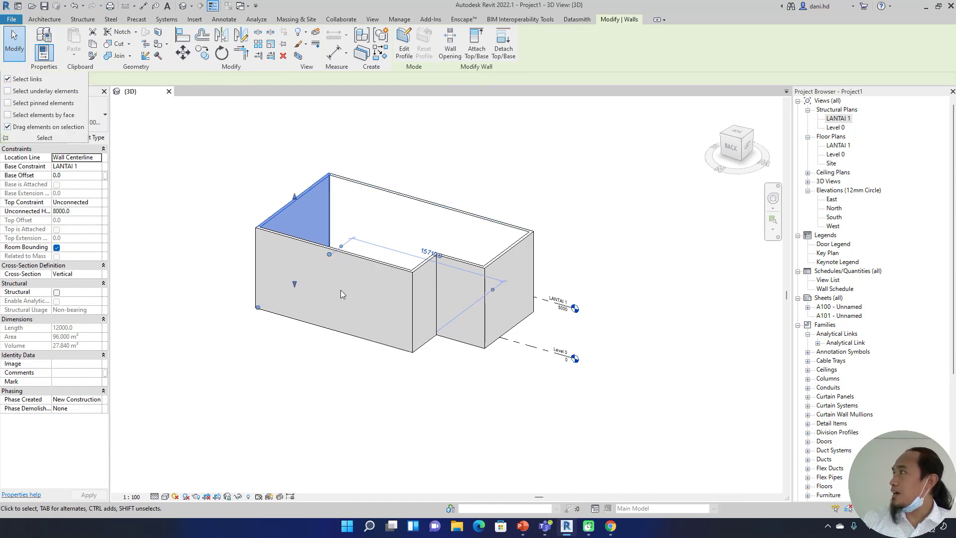
{"action": "key", "text": "Escape"}
{"action": "key", "text": "Escape"}
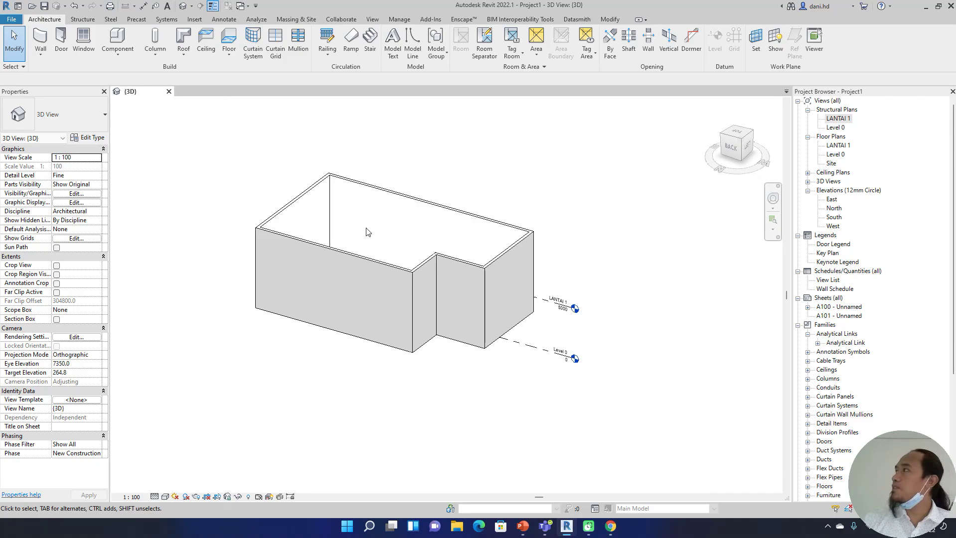
Turn off Drag elements on selection and select several walls with a crossing window, ending with the selection cleared.
{"action": "middle_click_drag", "start_coordinate": [307, 230], "coordinate": [327, 230]}
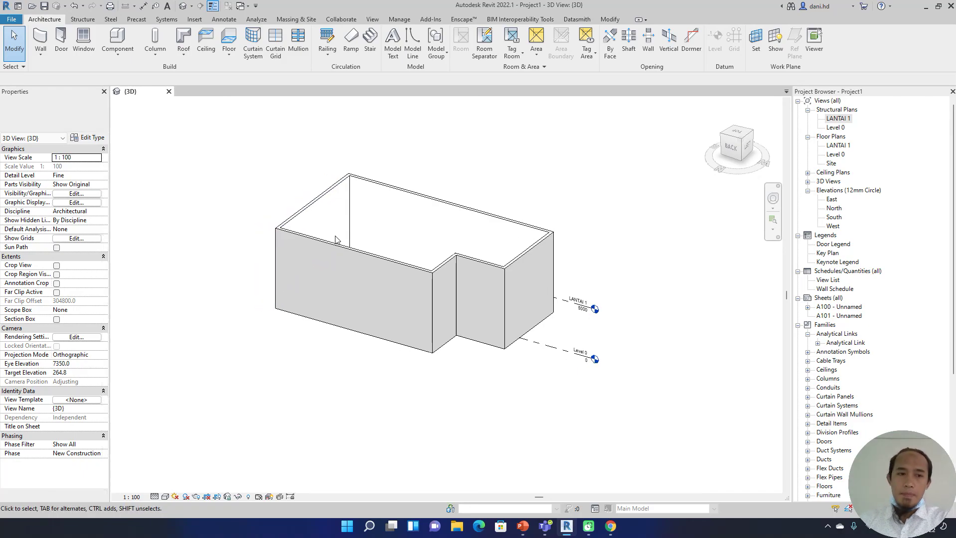
{"action": "middle_click_drag", "start_coordinate": [359, 297], "coordinate": [498, 279], "text": "shift"}
{"action": "left_click", "coordinate": [22, 66]}
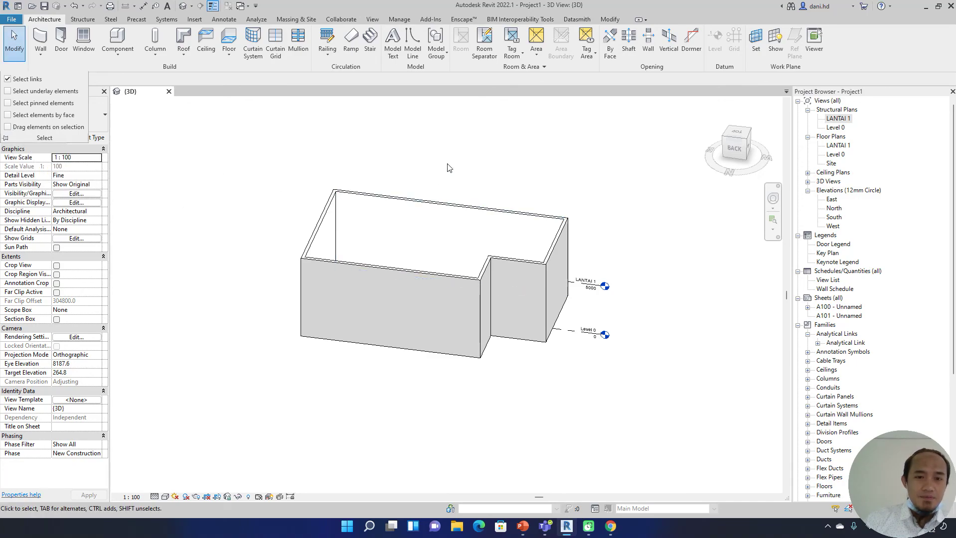
{"action": "left_click_drag", "start_coordinate": [449, 170], "coordinate": [260, 277]}
{"action": "left_click", "coordinate": [364, 174]}
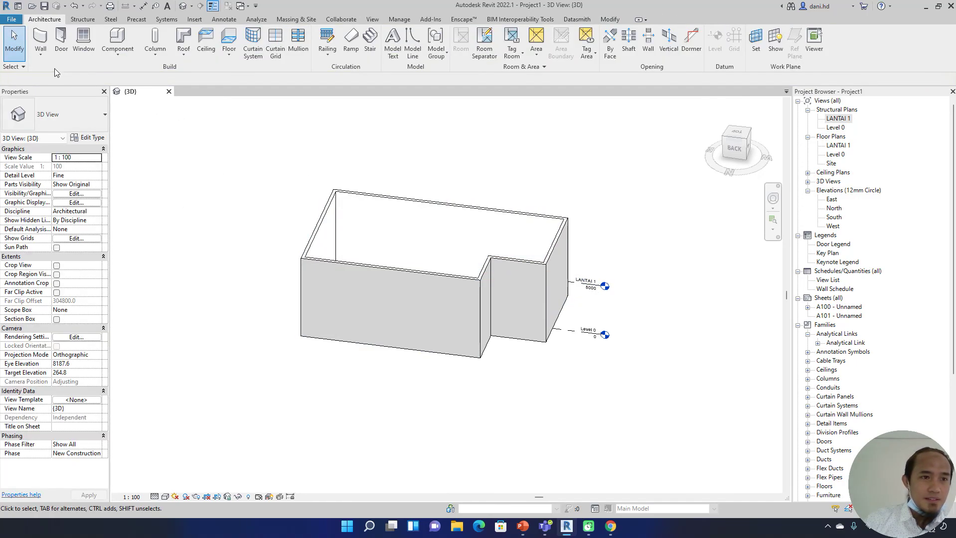
{"action": "left_click", "coordinate": [24, 66]}
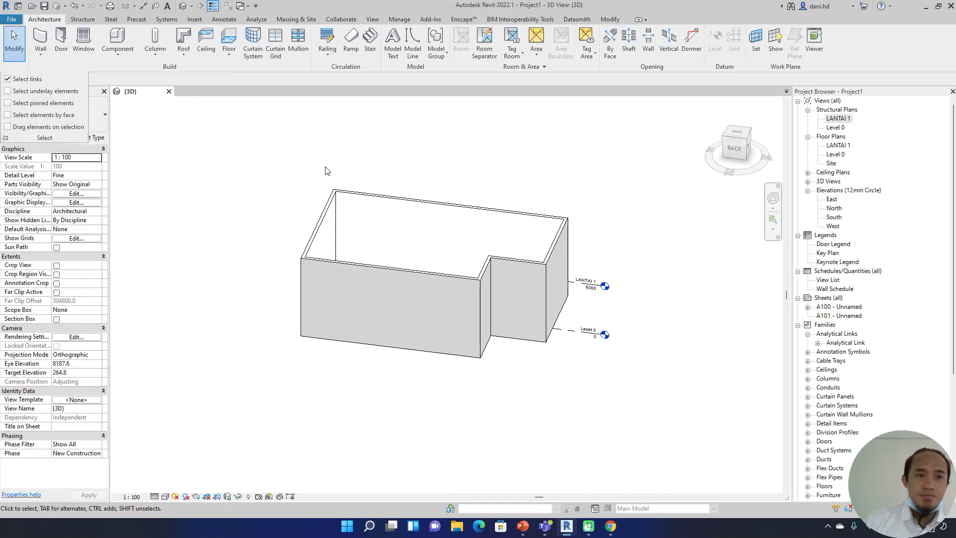
{"action": "left_click_drag", "start_coordinate": [404, 174], "coordinate": [198, 365]}
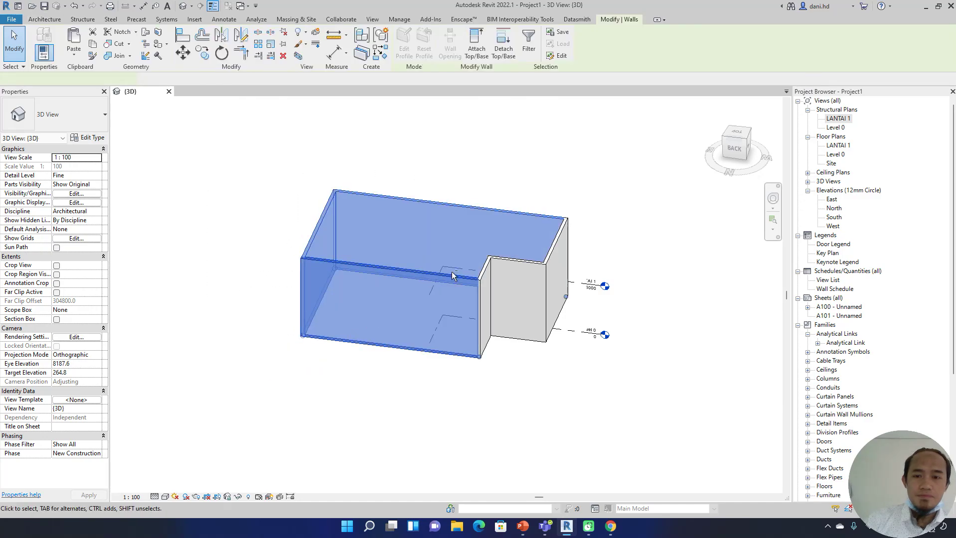
{"action": "key", "text": "Escape"}
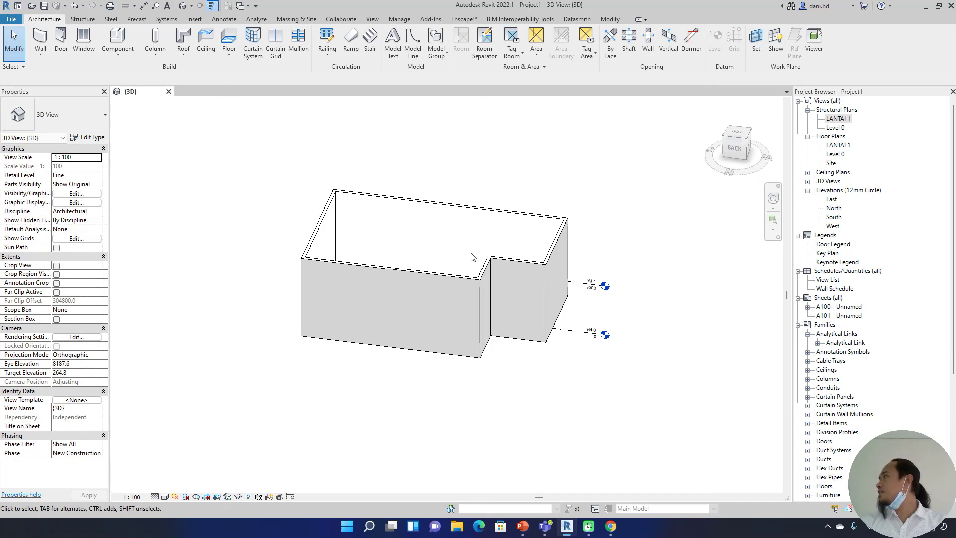
Turn on Select pinned elements, Select elements by face and Drag elements on selection, and test face selection on the long exterior wall.
{"action": "middle_click_drag", "start_coordinate": [470, 257], "coordinate": [456, 273], "text": "shift"}
{"action": "left_click", "coordinate": [21, 67]}
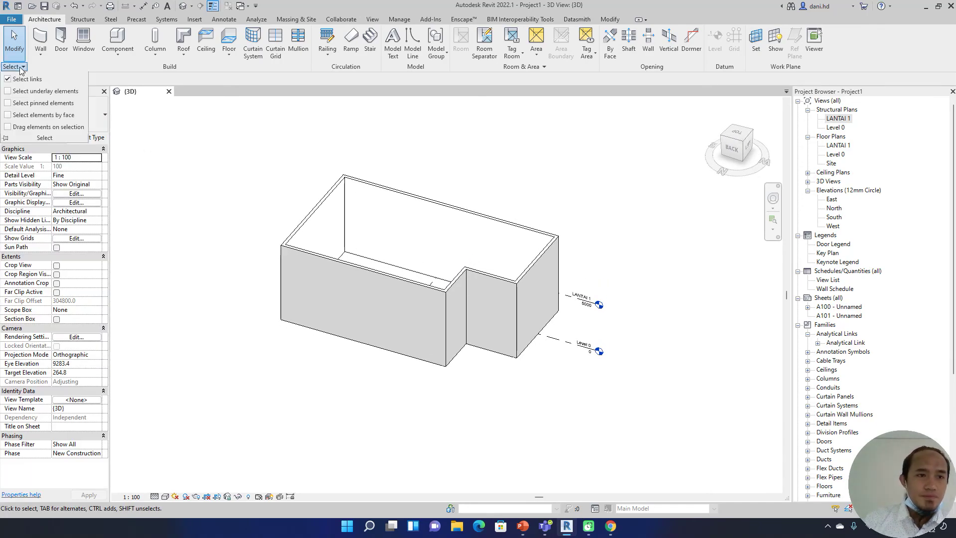
{"action": "left_click", "coordinate": [7, 115]}
{"action": "left_click", "coordinate": [7, 102]}
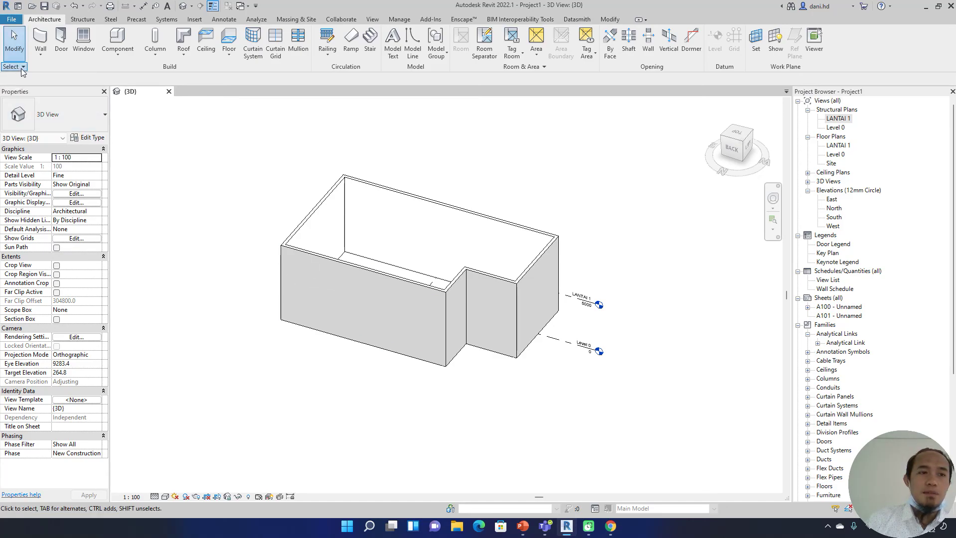
{"action": "left_click", "coordinate": [20, 67]}
{"action": "left_click", "coordinate": [8, 115]}
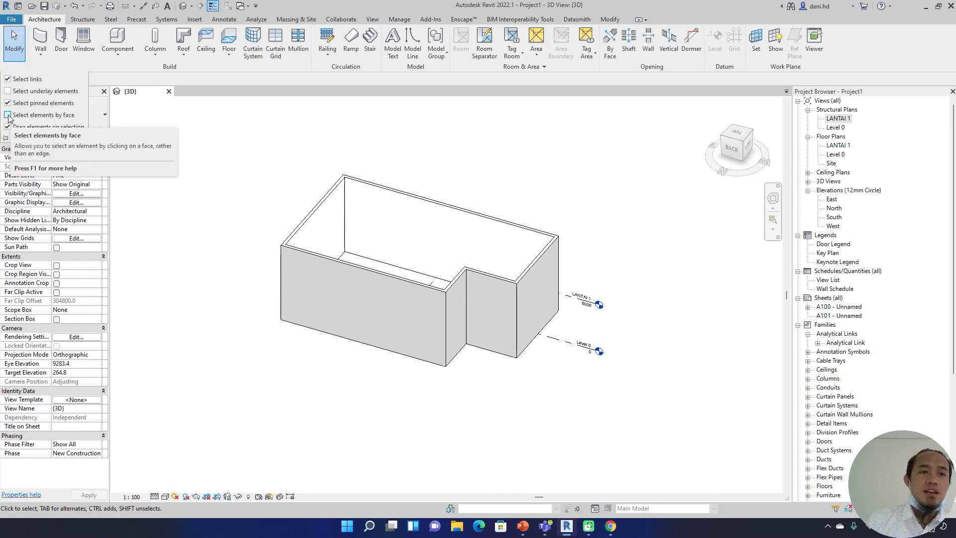
{"action": "left_click", "coordinate": [388, 306]}
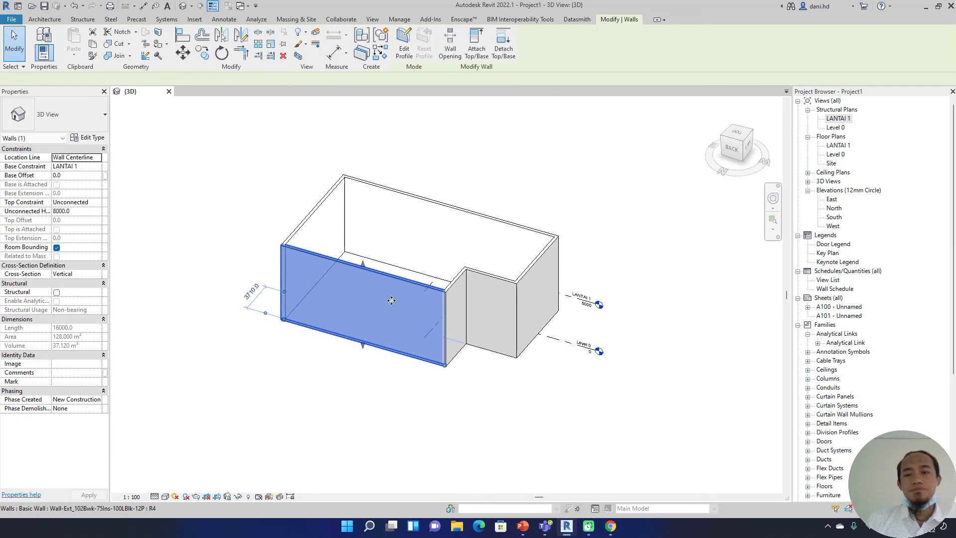
{"action": "left_click", "coordinate": [597, 211]}
Delete all the walls from the LANTAI 1 structural plan, keeping the grids.
{"action": "middle_click_drag", "start_coordinate": [585, 201], "coordinate": [491, 234], "text": "shift"}
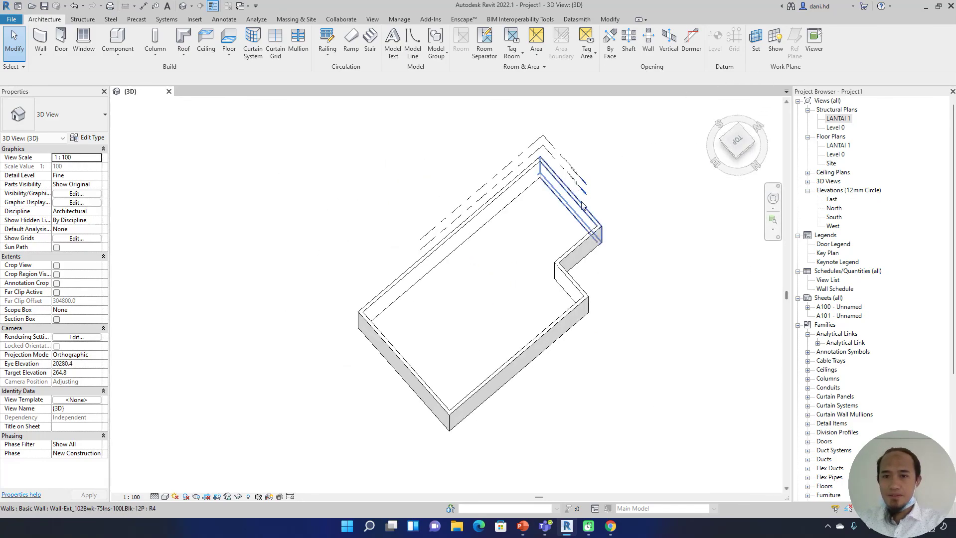
{"action": "double_click", "coordinate": [842, 119]}
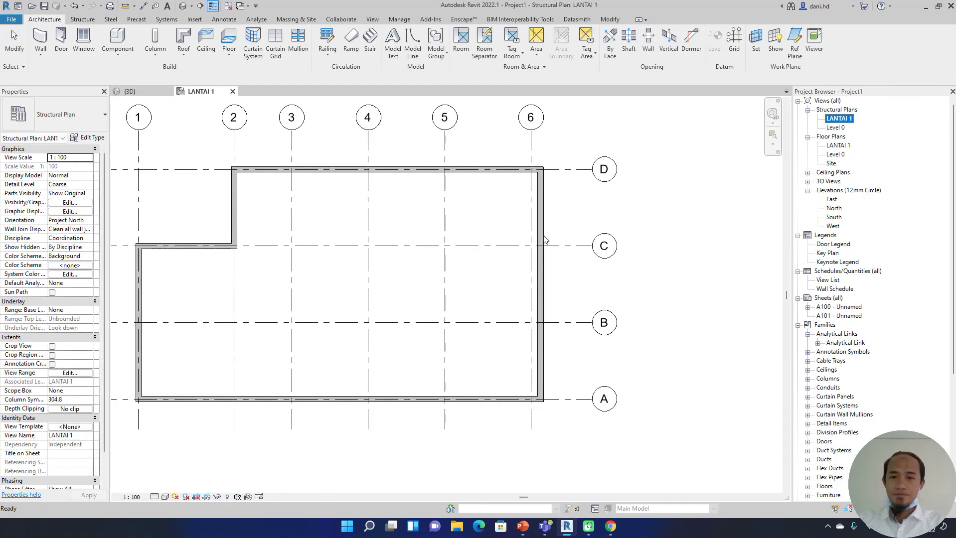
{"action": "left_click", "coordinate": [544, 238]}
{"action": "key", "text": "Delete"}
{"action": "scroll", "coordinate": [504, 288], "scroll_direction": "down", "scroll_amount": 3}
{"action": "middle_click_drag", "start_coordinate": [508, 294], "coordinate": [502, 301]}
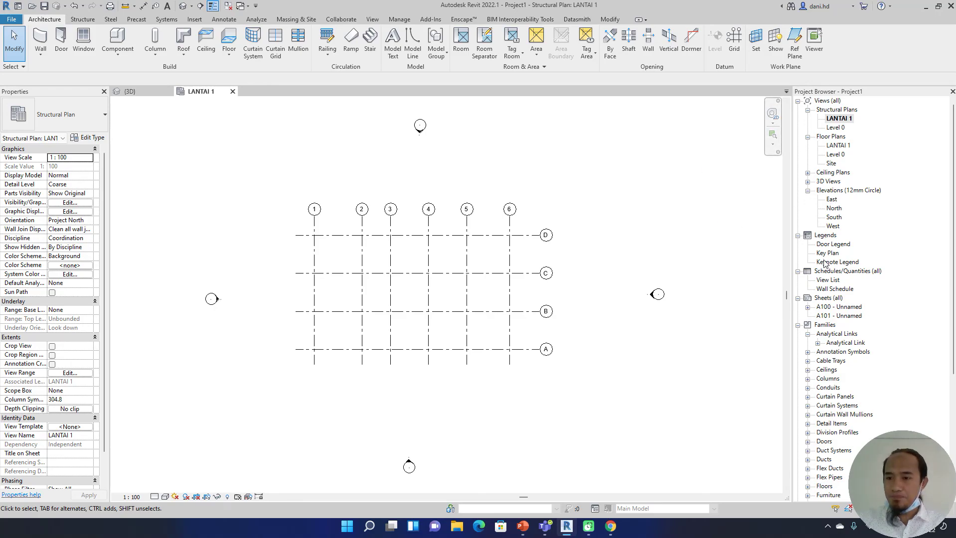
Open the East elevation view.
{"action": "scroll", "coordinate": [823, 263], "scroll_direction": "down", "scroll_amount": 3}
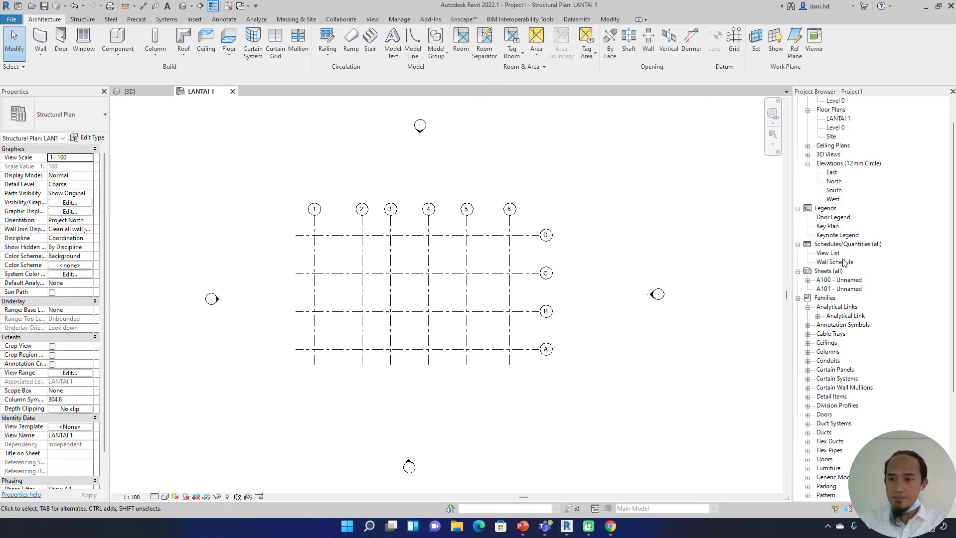
{"action": "left_click", "coordinate": [831, 174]}
{"action": "double_click", "coordinate": [831, 173]}
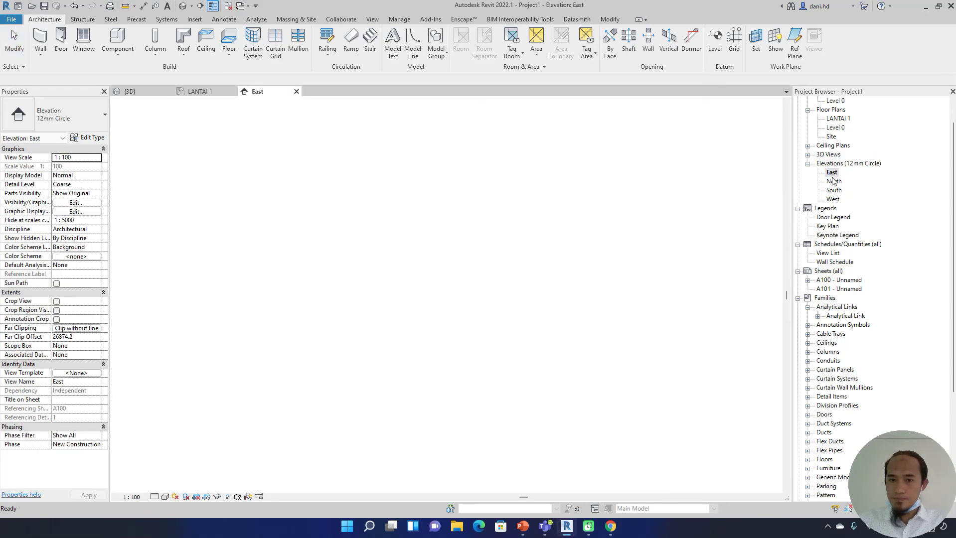